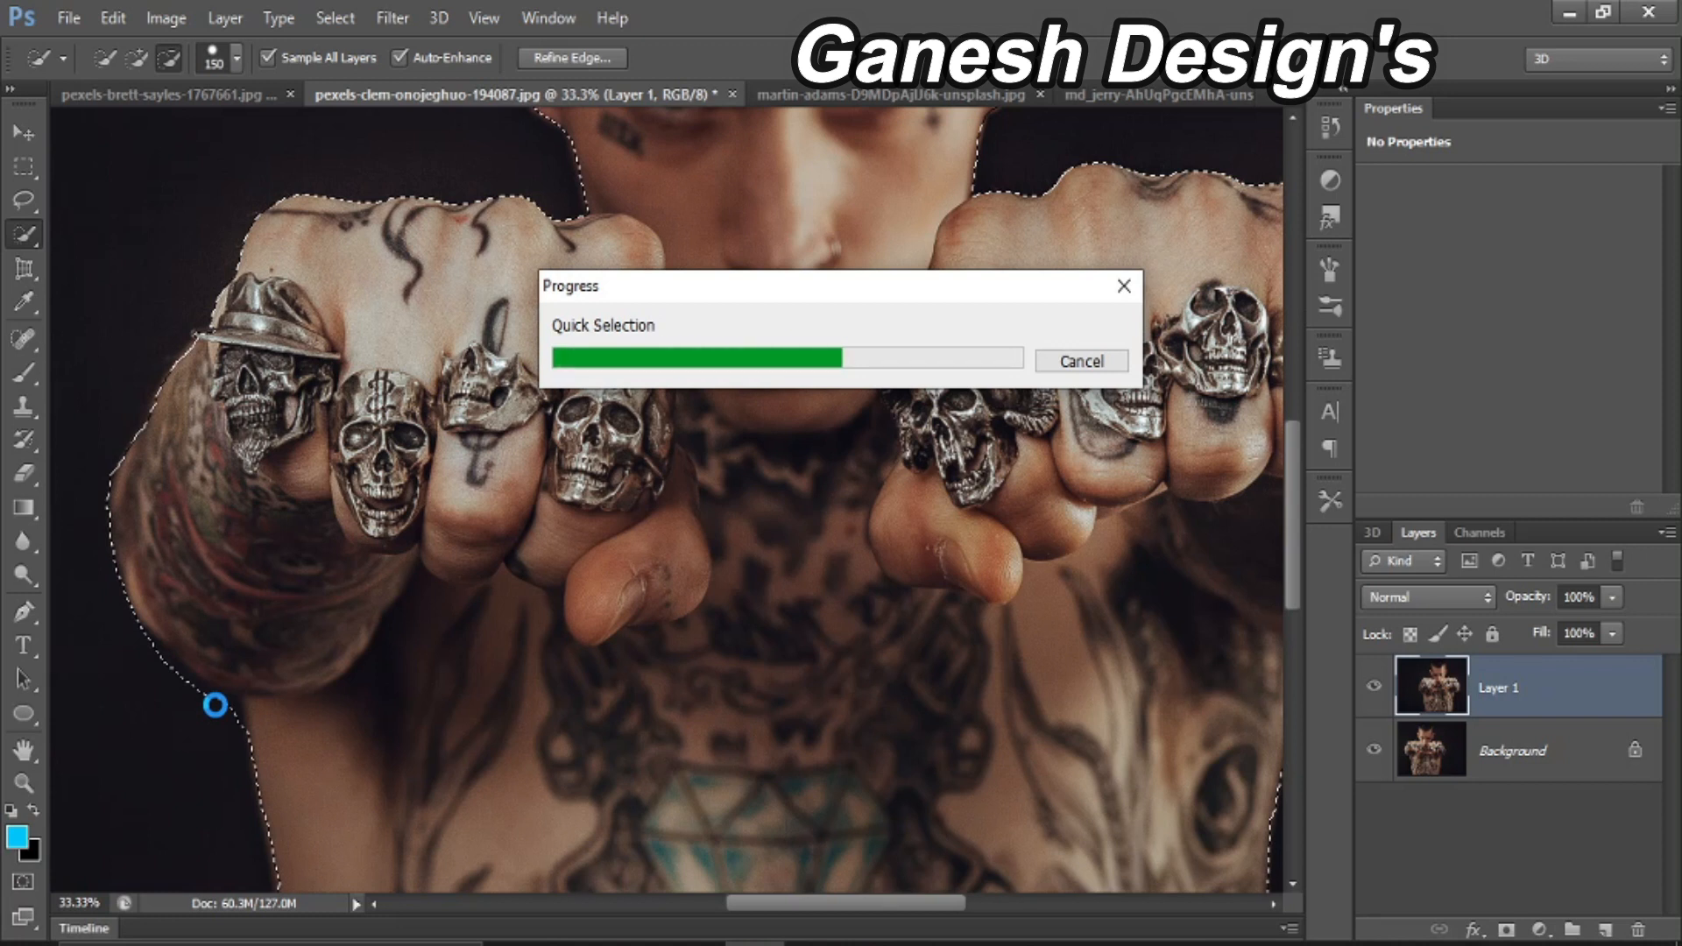
Step: Subtract the background beneath both elbows from the selection with a 90 px brush and copy the selected man to a new layer
key("bracketleft")
key("bracketleft")
key("bracketleft")
left_click(214, 720)
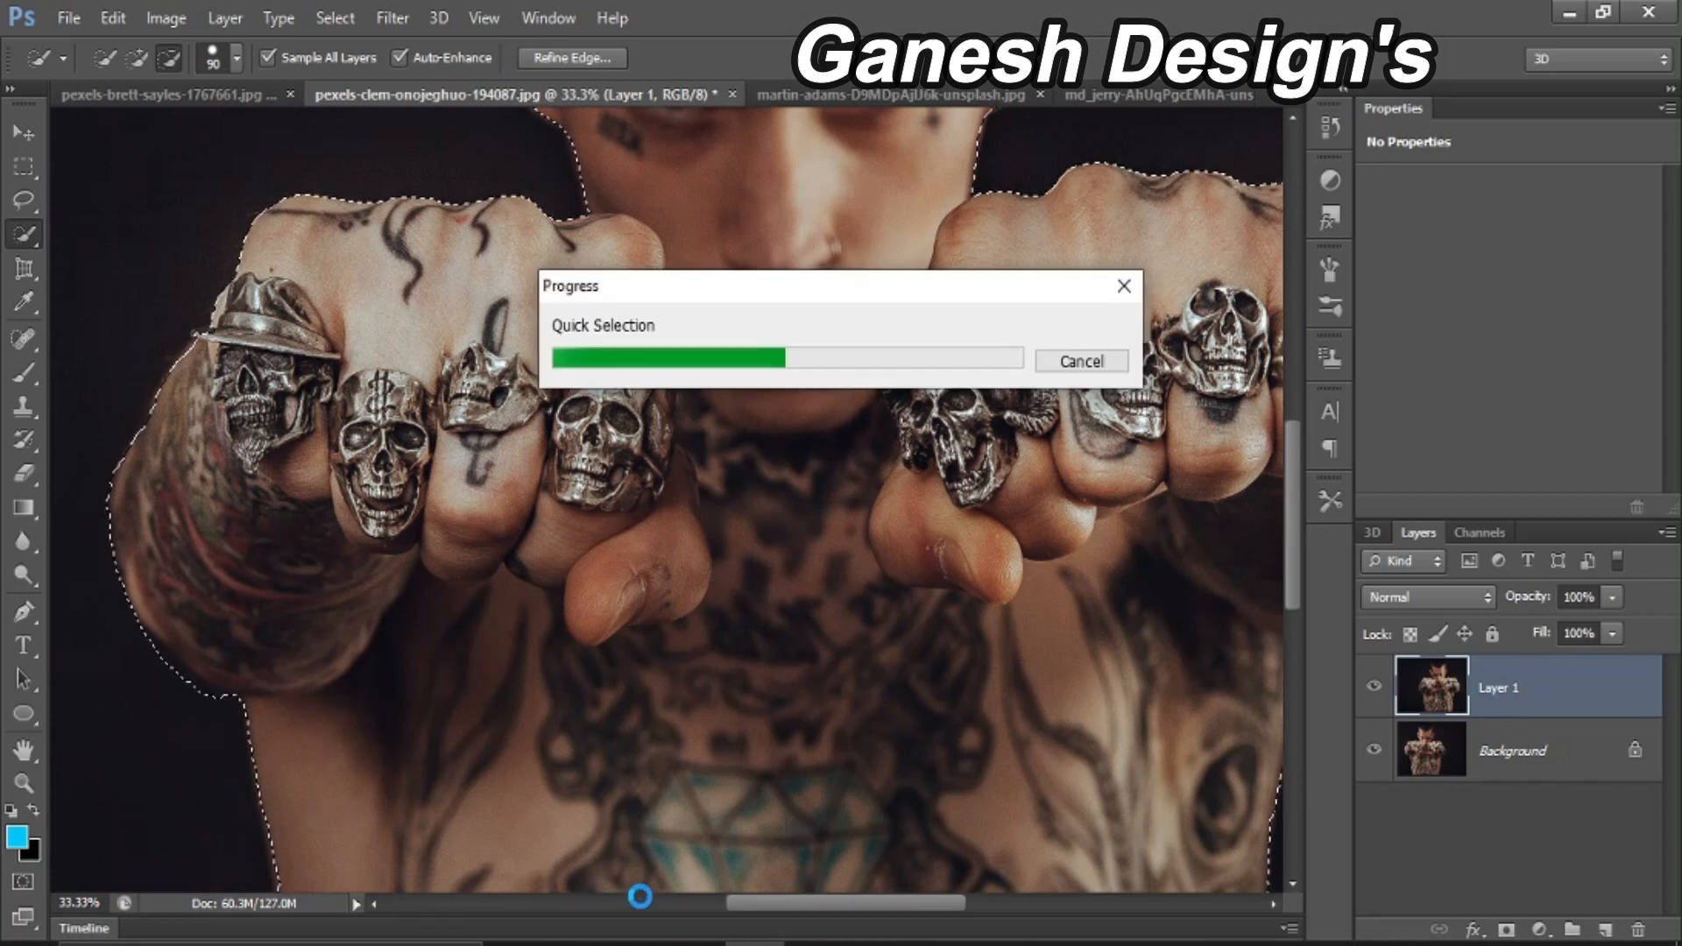
left_click_drag(780, 906, 861, 909)
mouse_move(916, 679)
left_mouse_down()
mouse_move(927, 725)
mouse_move(906, 698)
mouse_move(897, 758)
mouse_move(943, 687)
left_mouse_up()
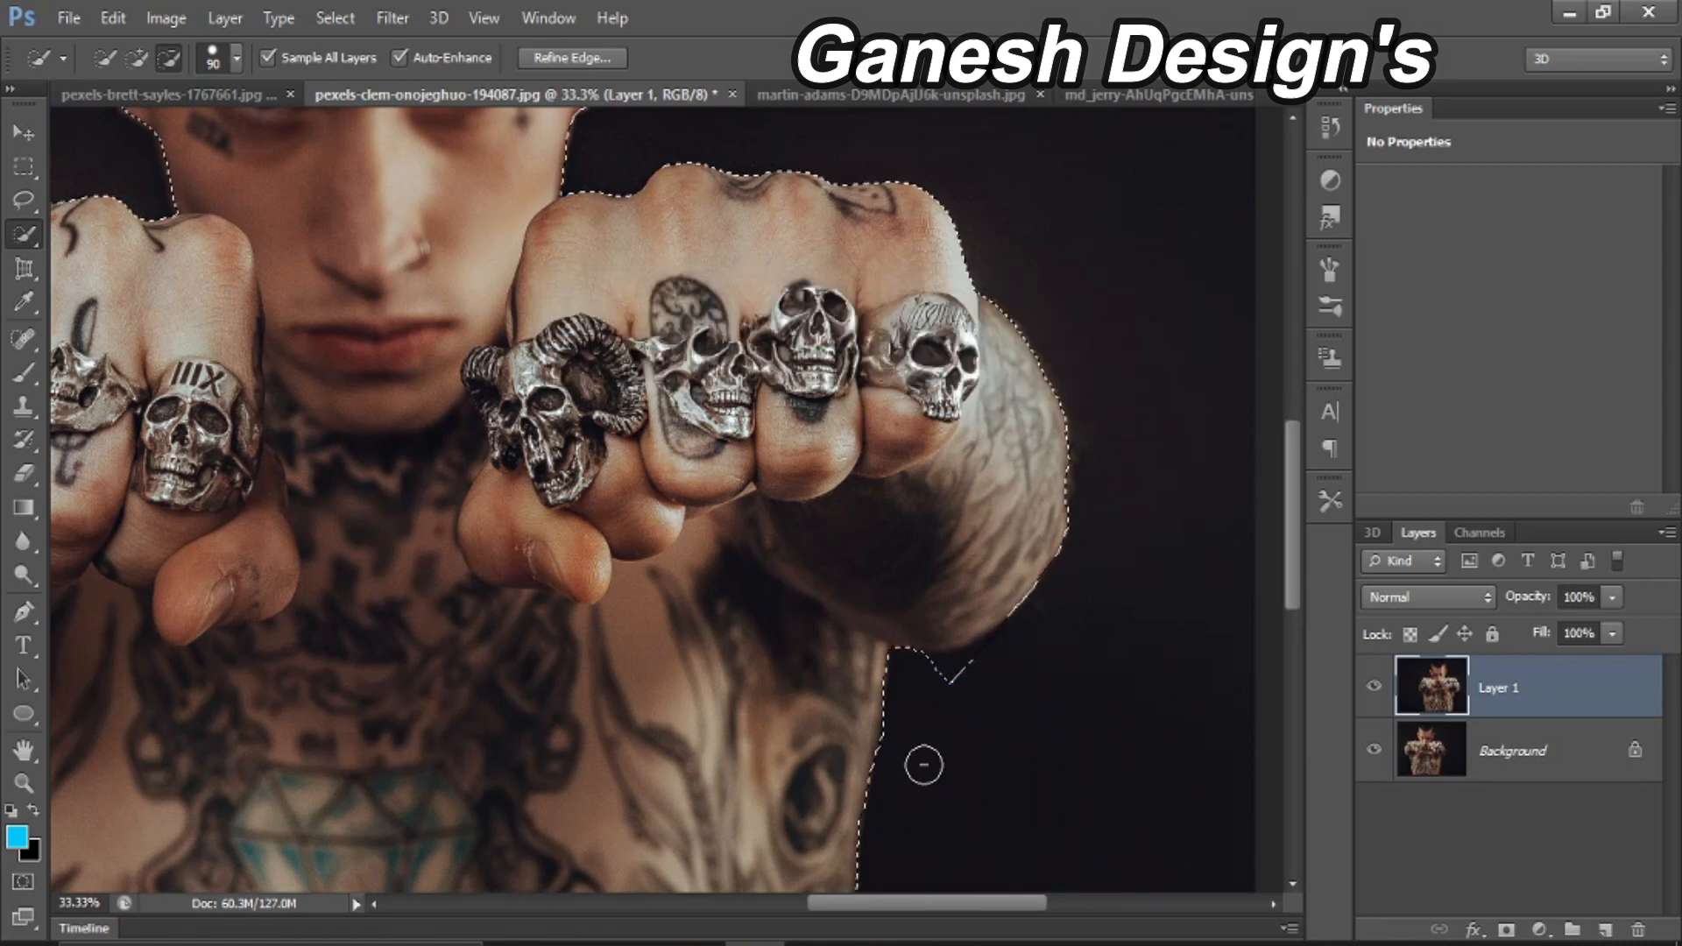
key("ctrl+0")
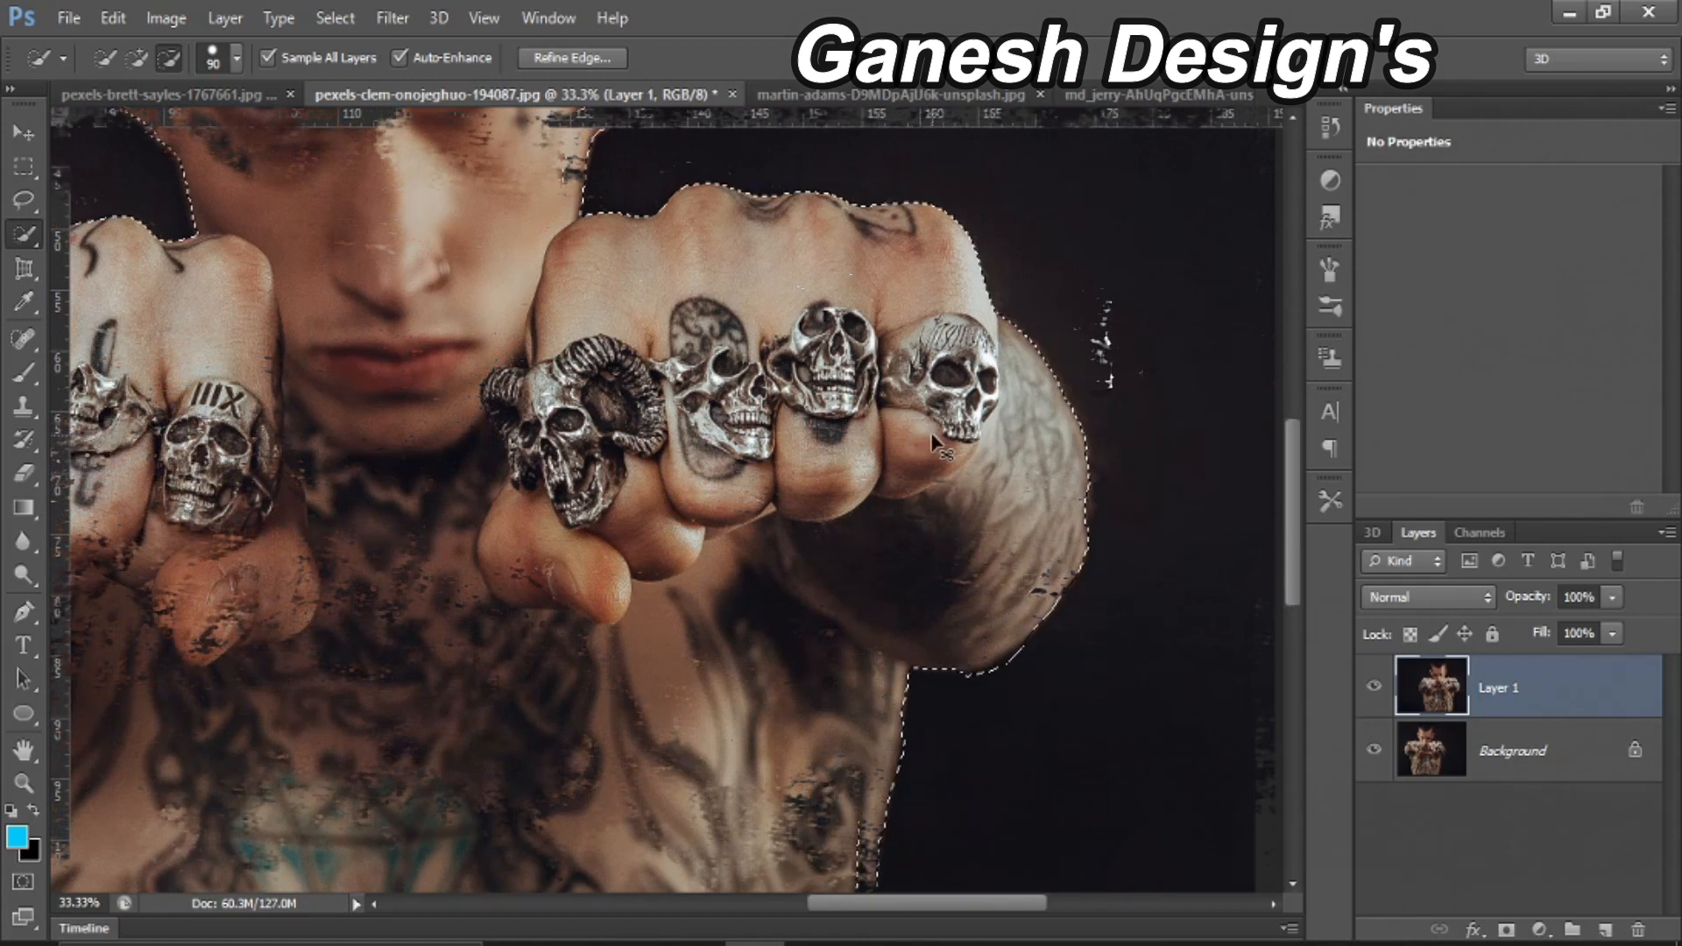
key("ctrl+j")
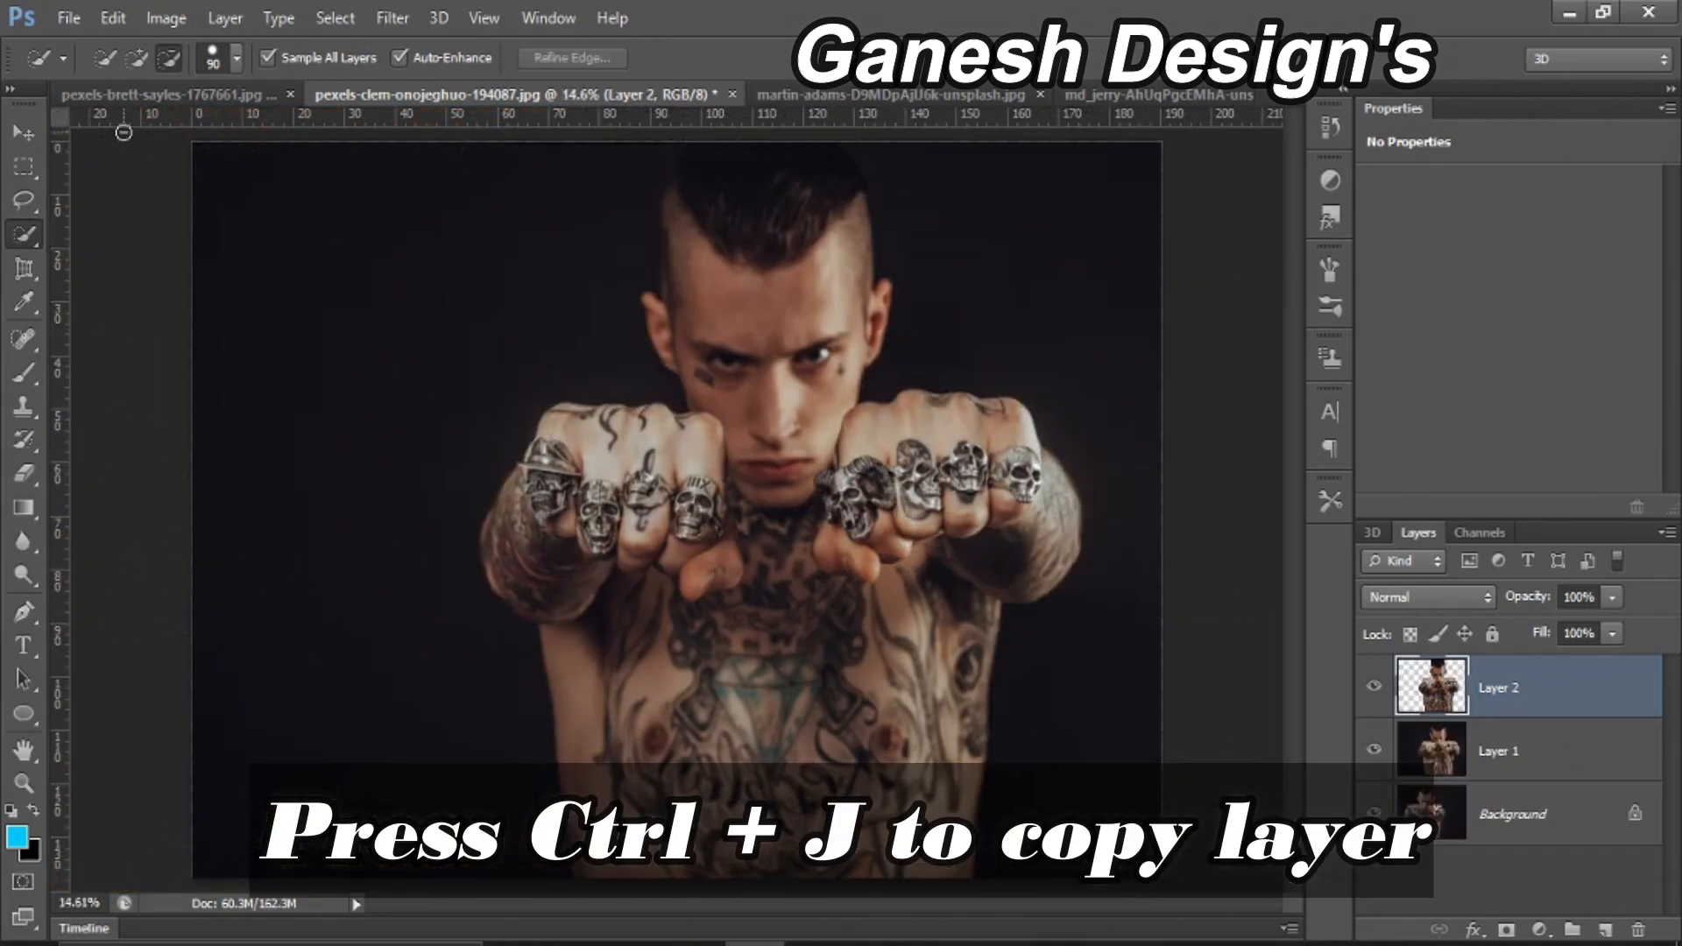
Step: Unlock the background layer of the sunset sky image and duplicate it twice
left_click(123, 95)
double_click(1521, 692)
key("Return")
right_click(1522, 699)
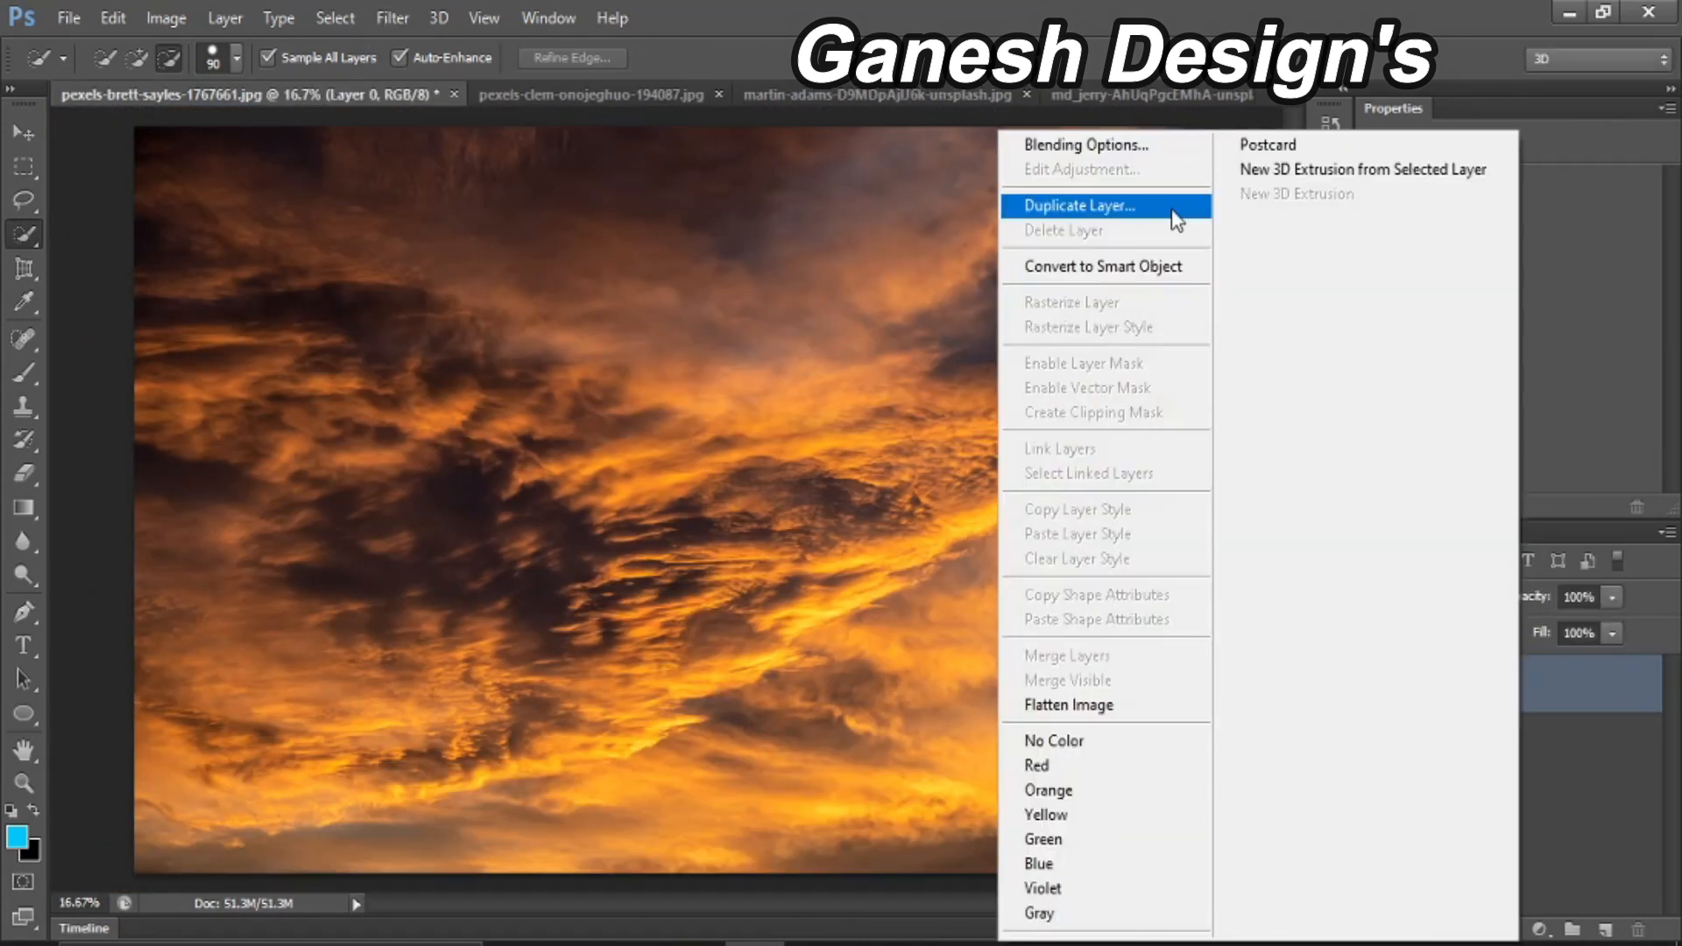
left_click(1172, 209)
left_click(1055, 292)
right_click(1506, 688)
left_click(1058, 205)
left_click(1056, 298)
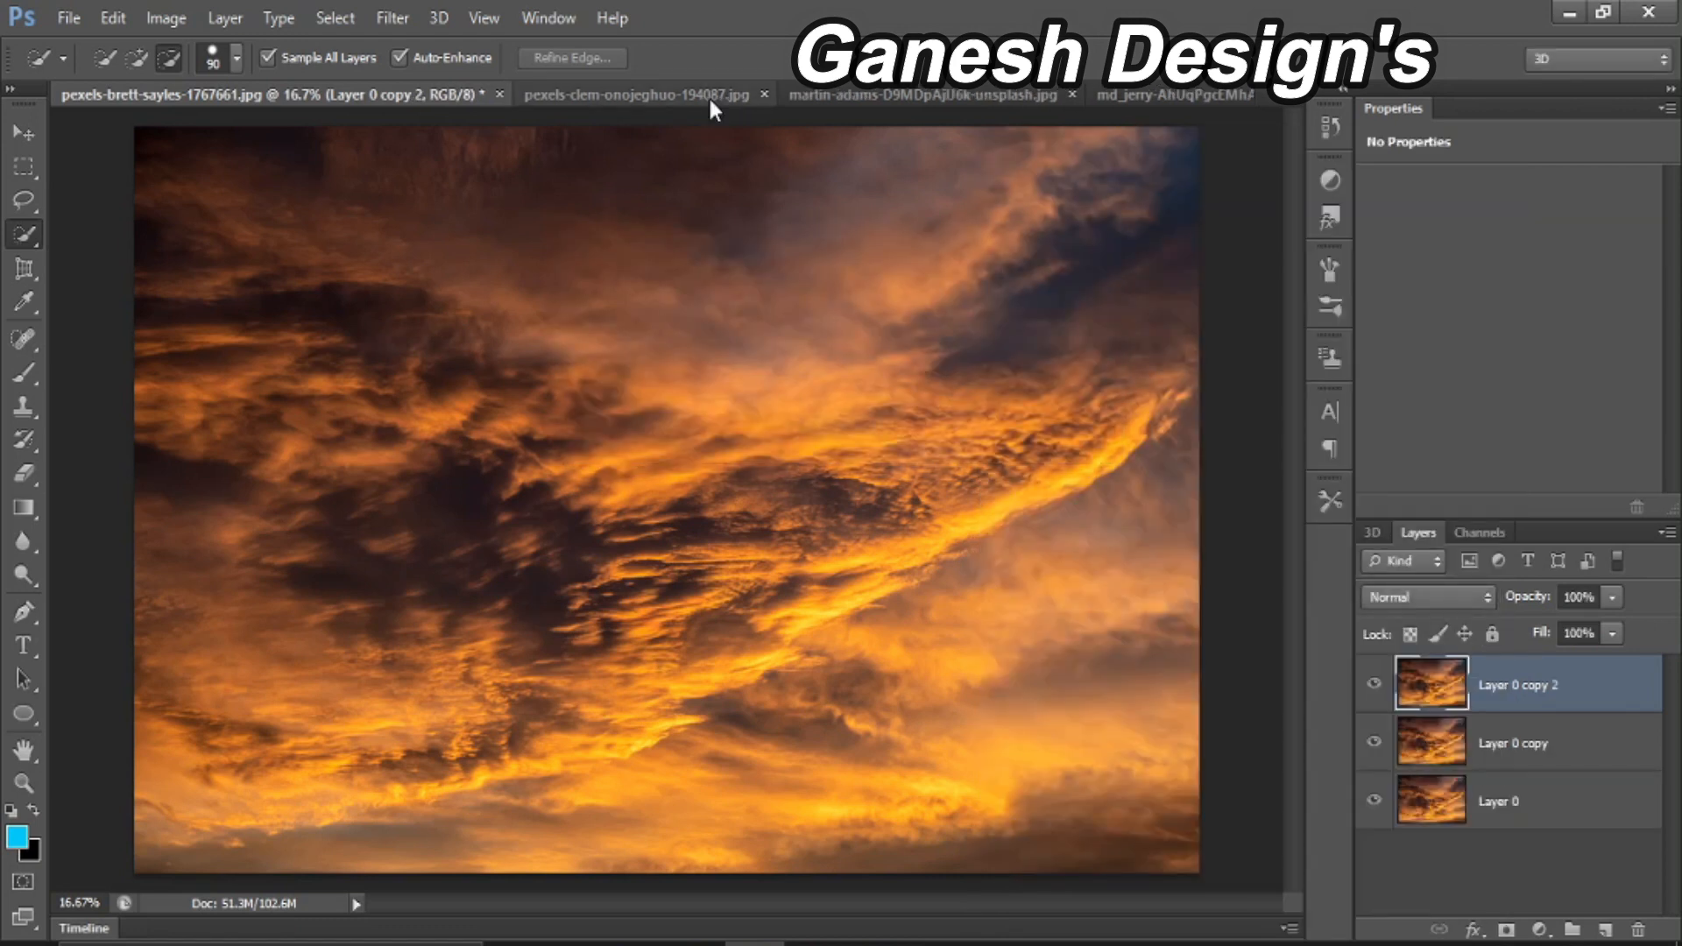
Step: Bring the man's cutout into the sky image, scaled to about 63% width and 56% height, and stand it at the bottom edge
left_click(708, 97)
left_click_drag(971, 592, 721, 452)
key("ctrl+t")
left_click_drag(775, 844, 514, 471)
left_click_drag(359, 370, 744, 776)
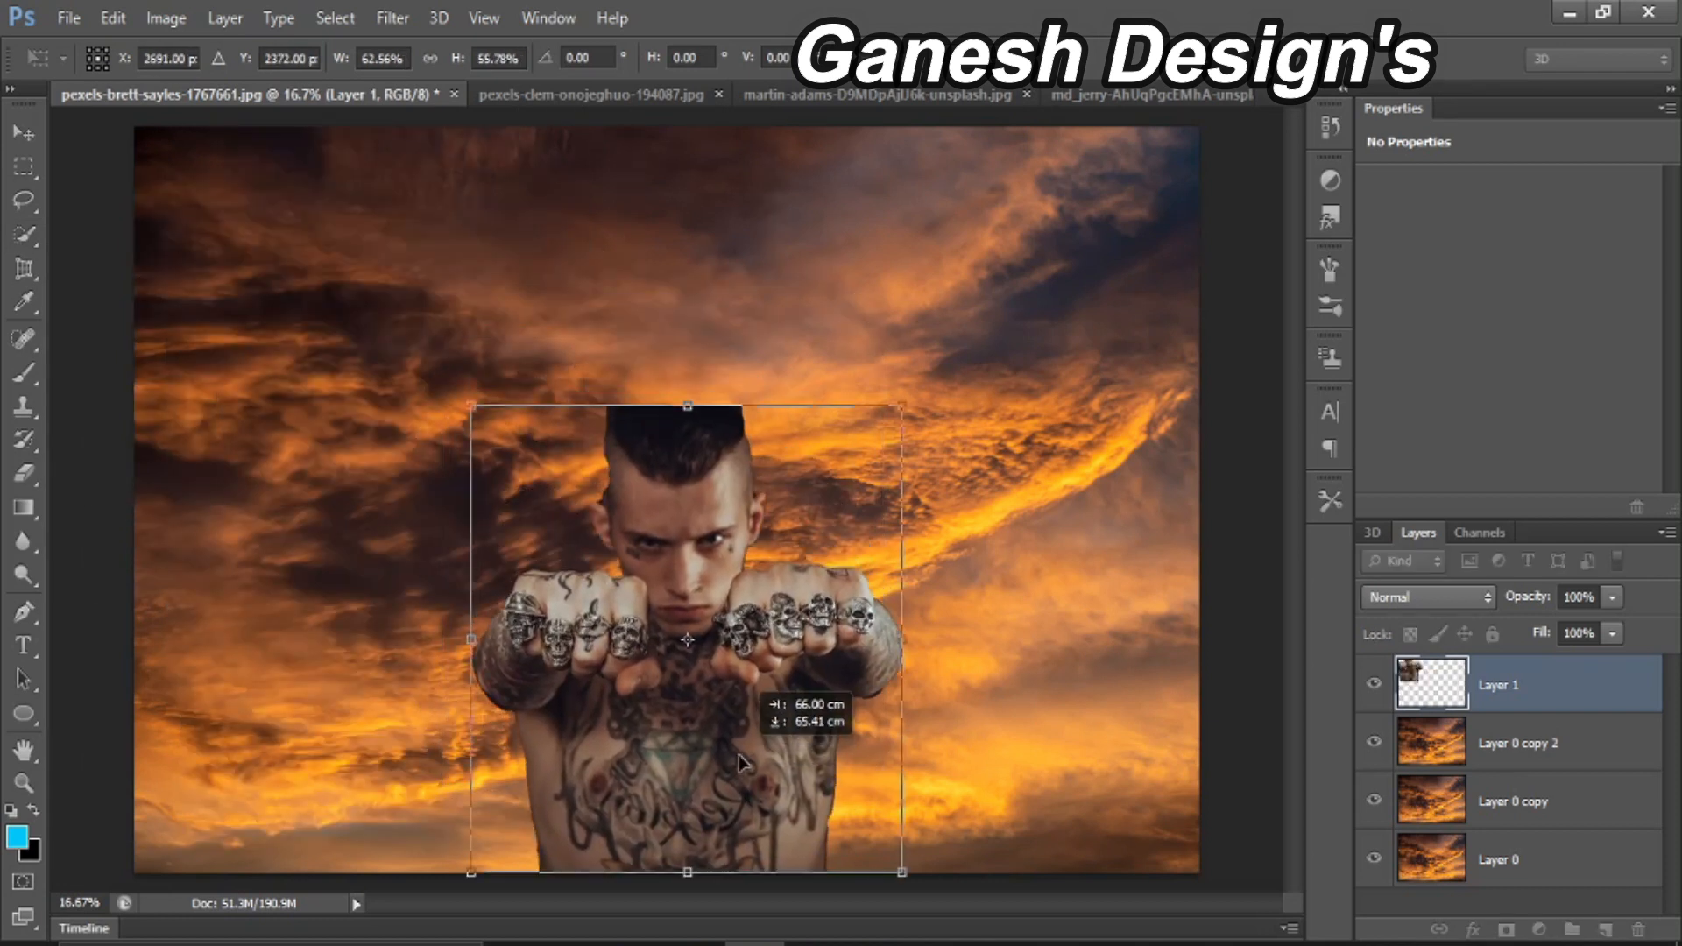
left_click(632, 93)
left_click(261, 92)
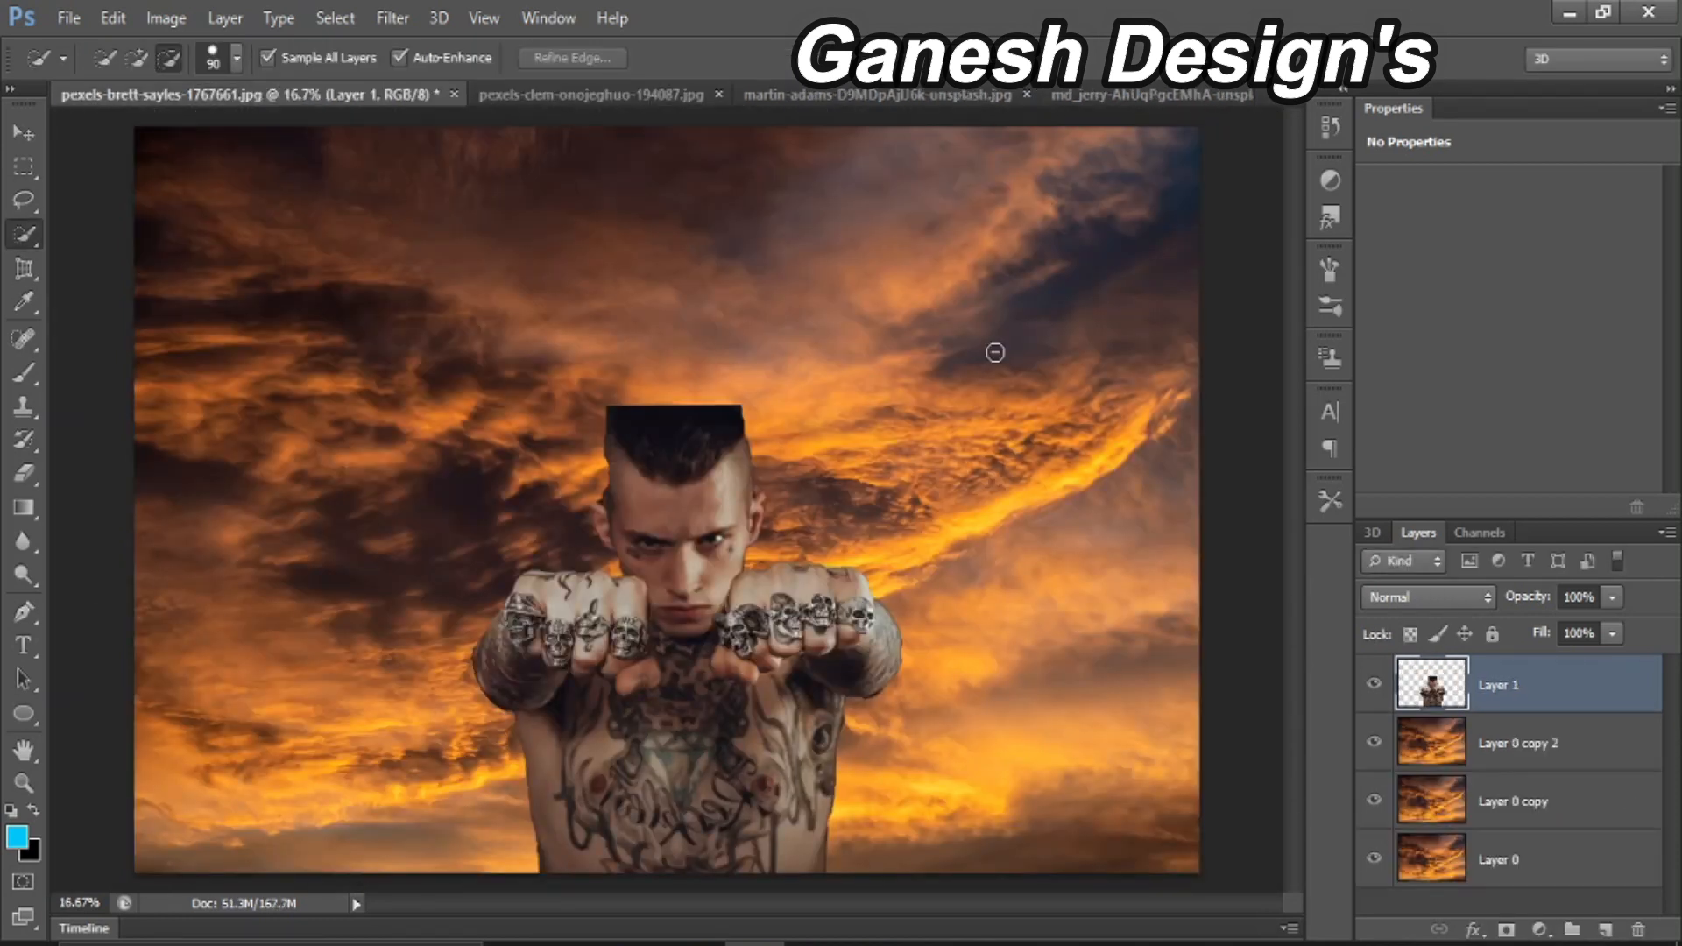
Step: Add a Color Balance adjustment clipped to the man, with the sky layers hidden, using midtones red +23, green +3 and blue +4
left_click(1538, 931)
left_click(1586, 650)
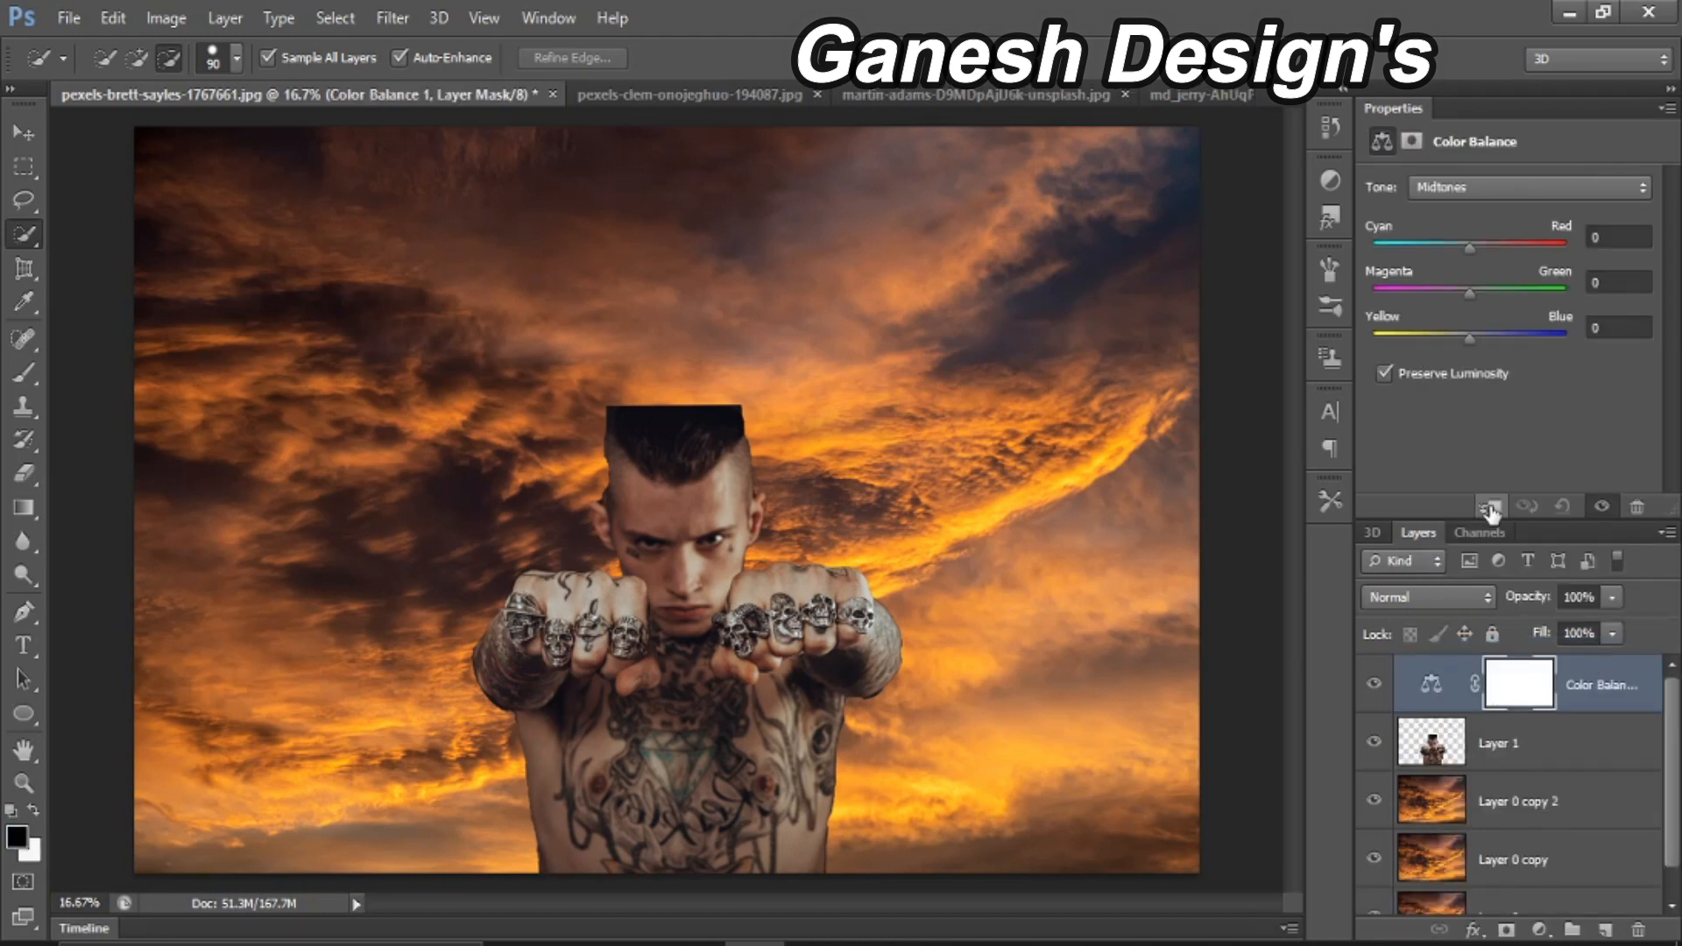
left_click(1490, 508)
left_click(1374, 914)
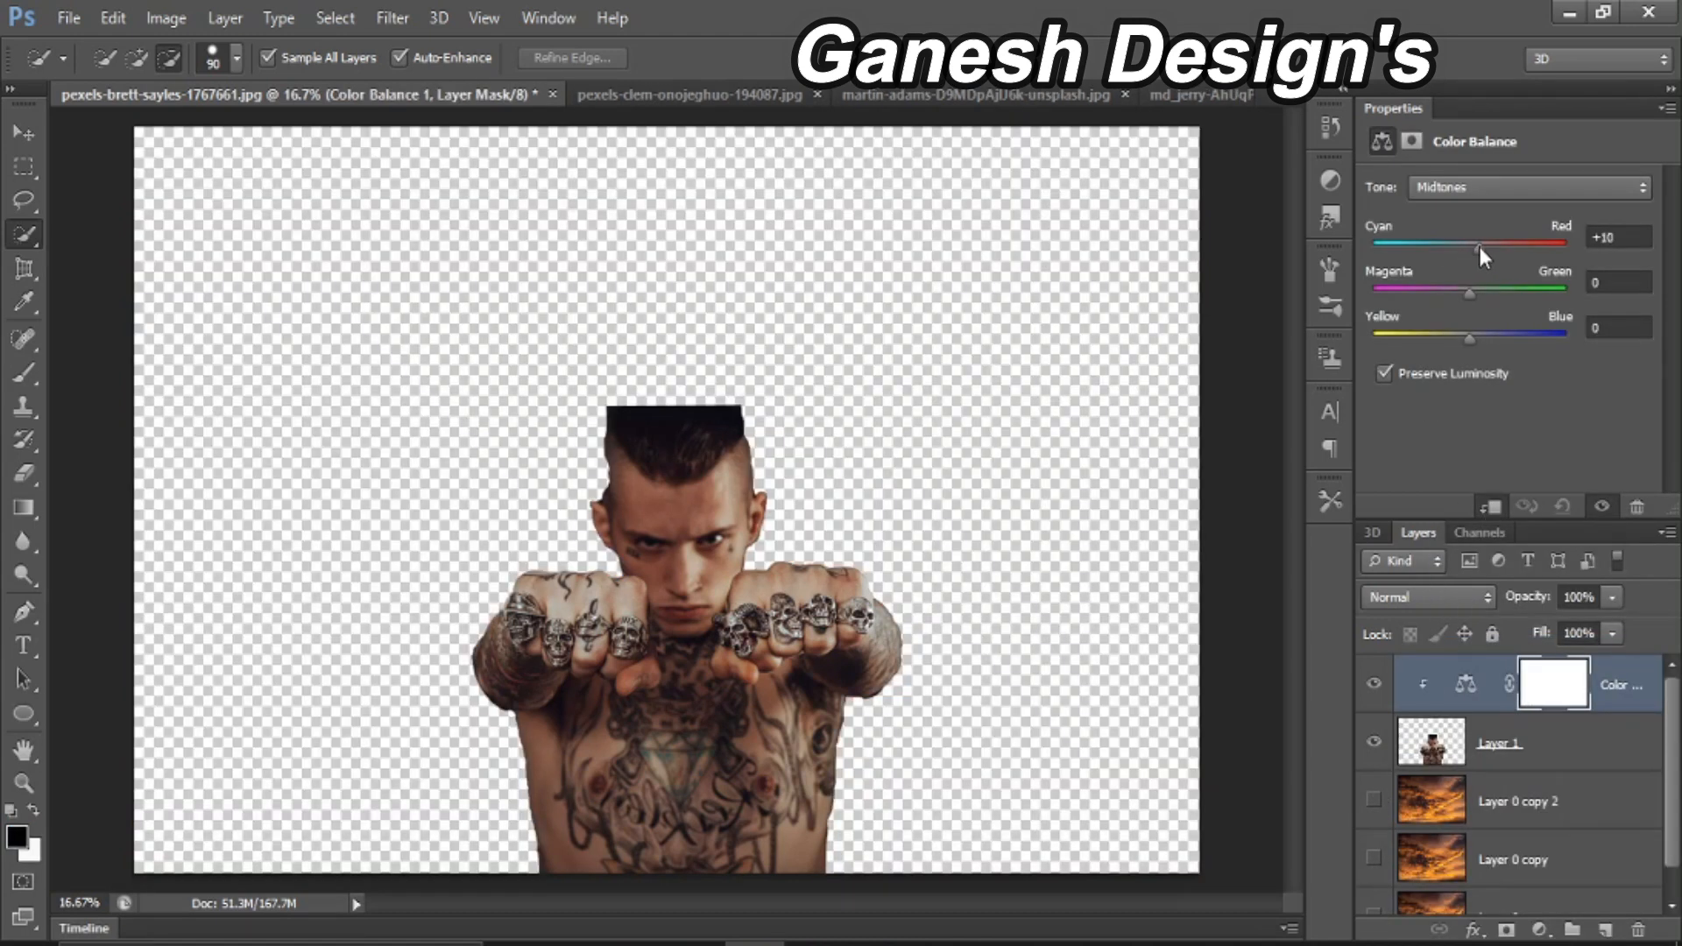
left_click_drag(1471, 293, 1476, 346)
Step: Add a Brightness/Contrast adjustment for the man and tune its brightness and contrast
left_click(1540, 930)
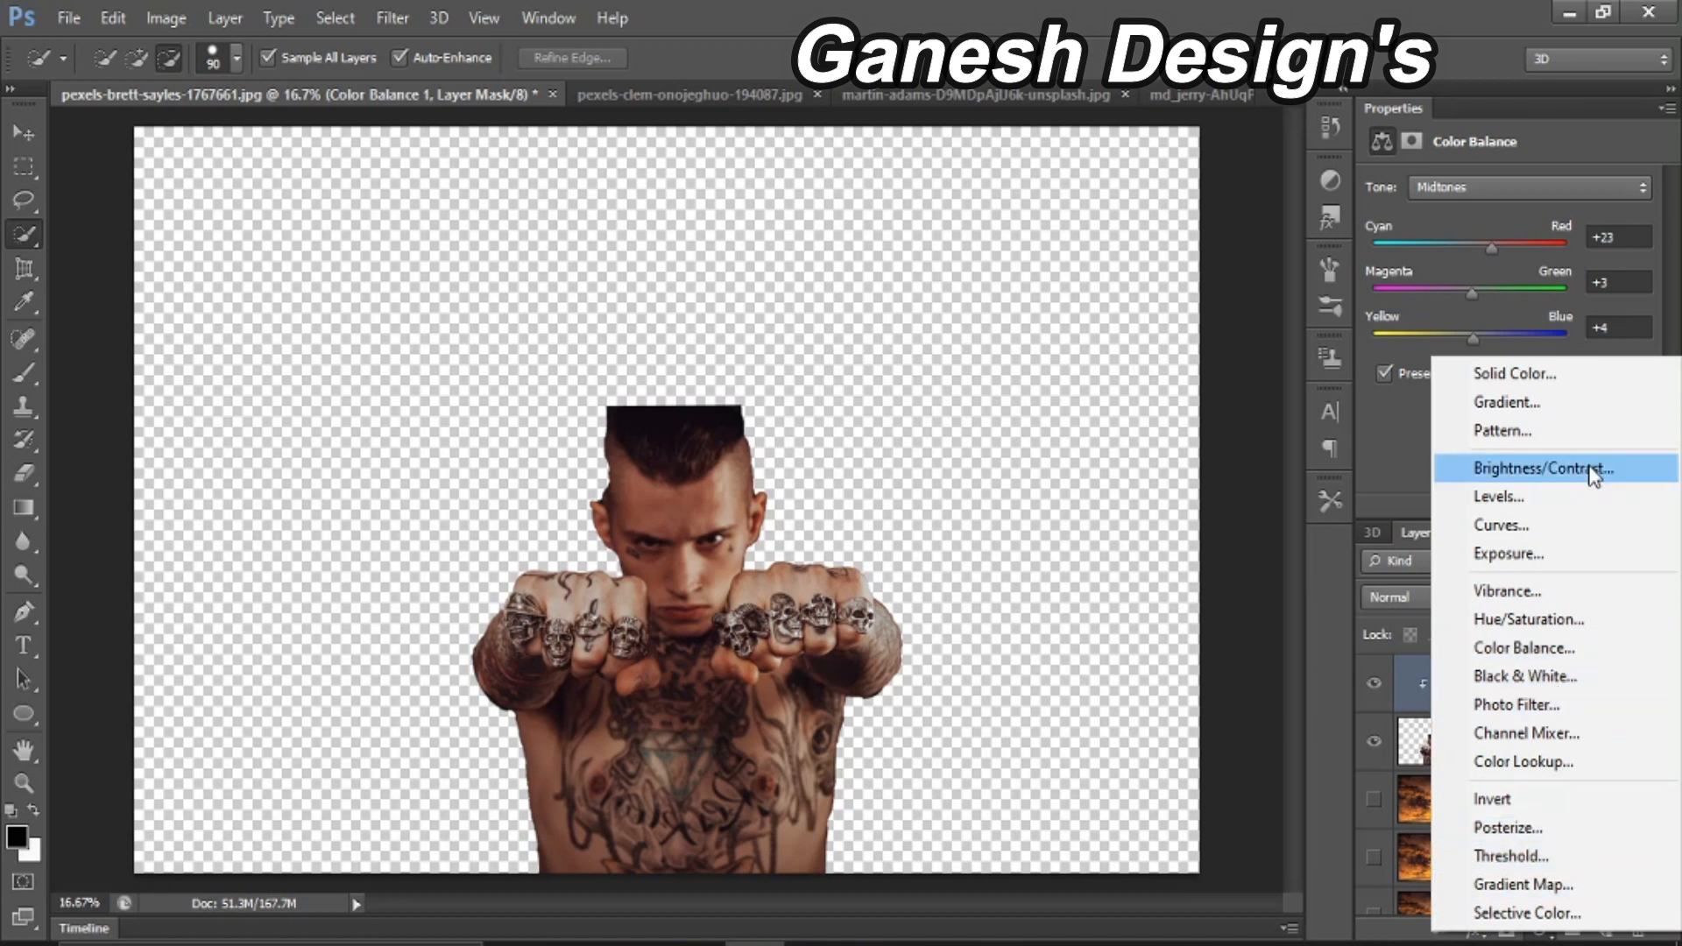
left_click(1525, 468)
left_click_drag(1510, 253, 1538, 306)
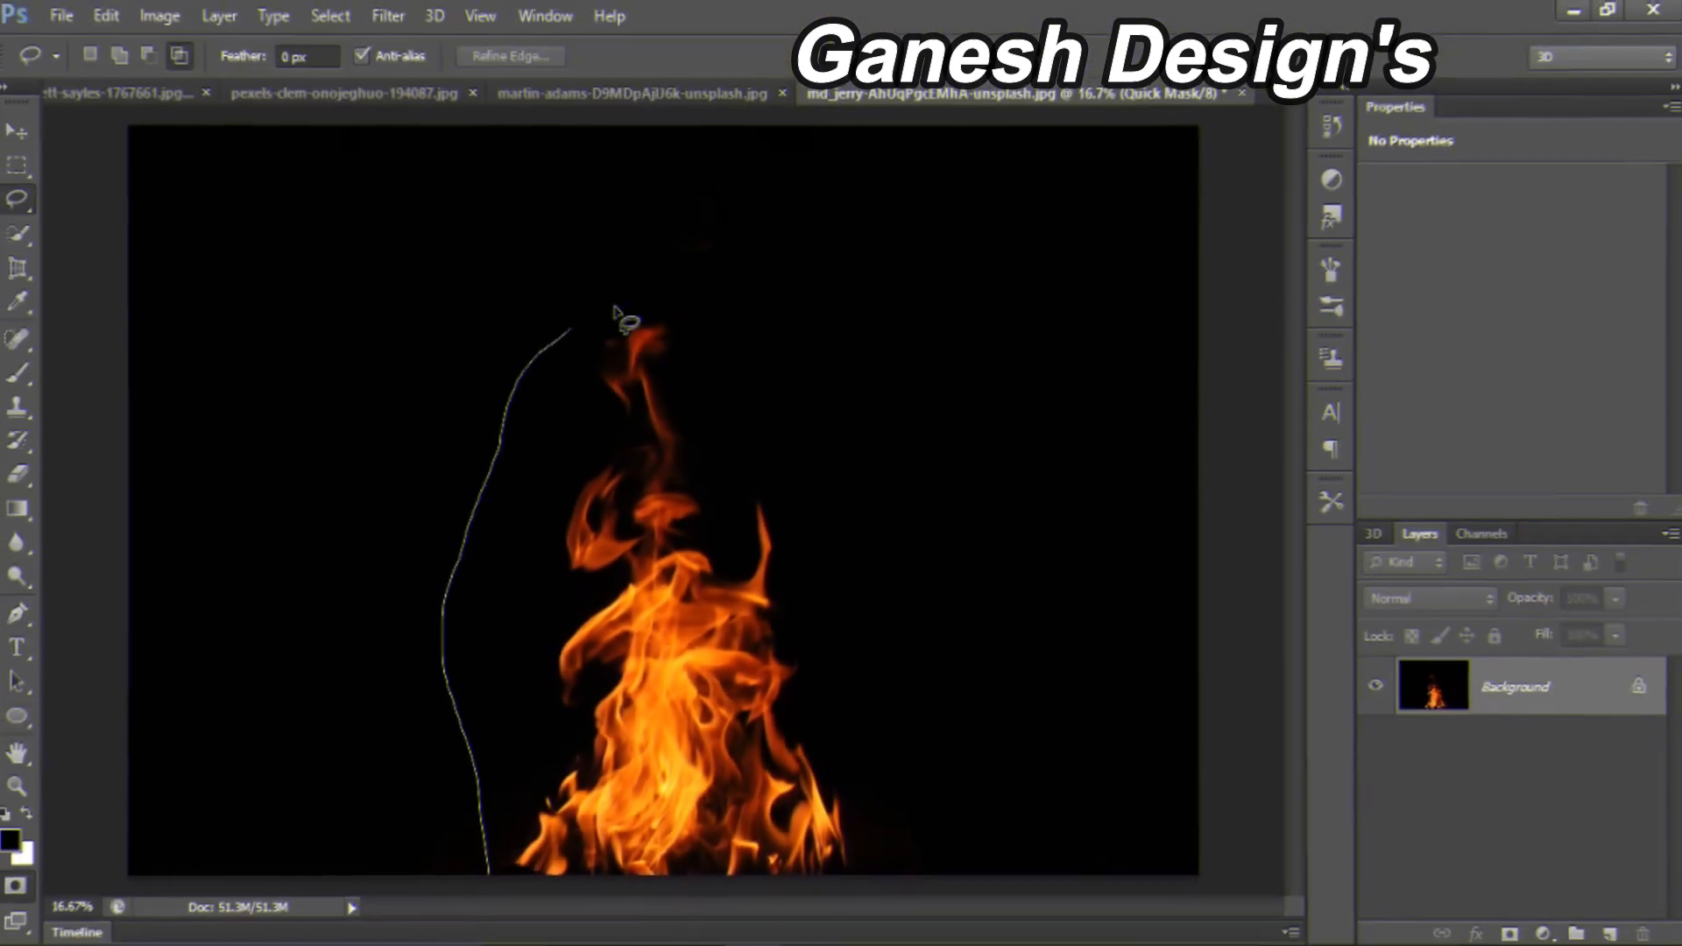
Step: Outline the flame in the fire image with the Lasso tool and copy it to a new layer
left_click_drag(619, 318, 918, 871)
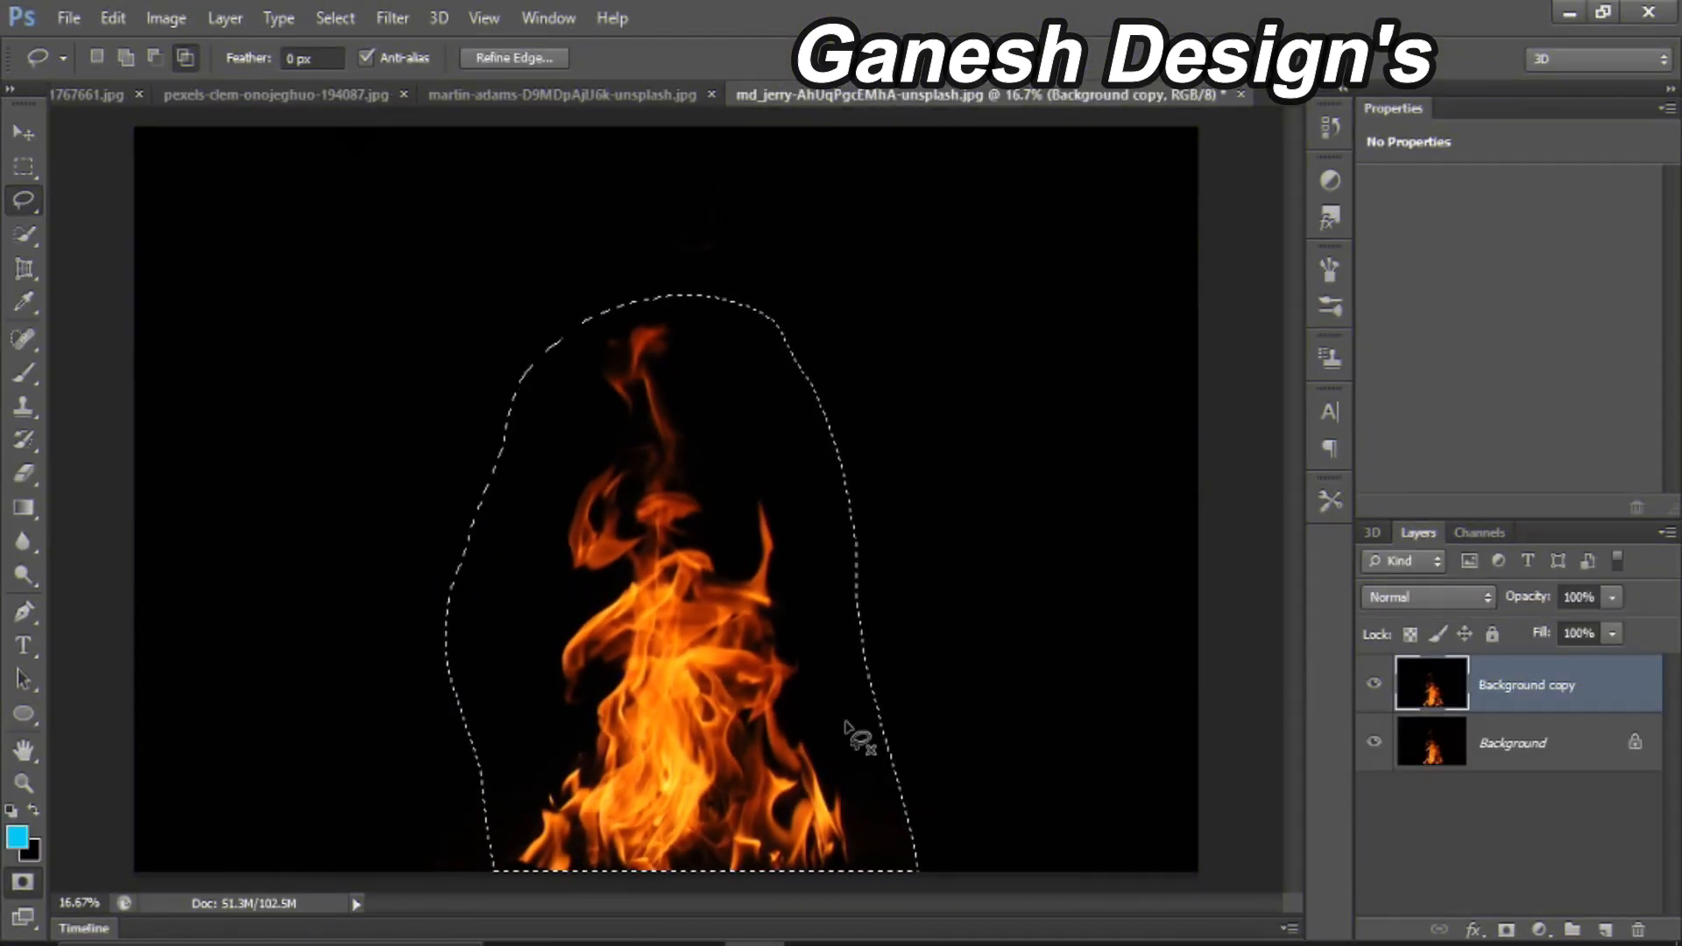
key("ctrl+j")
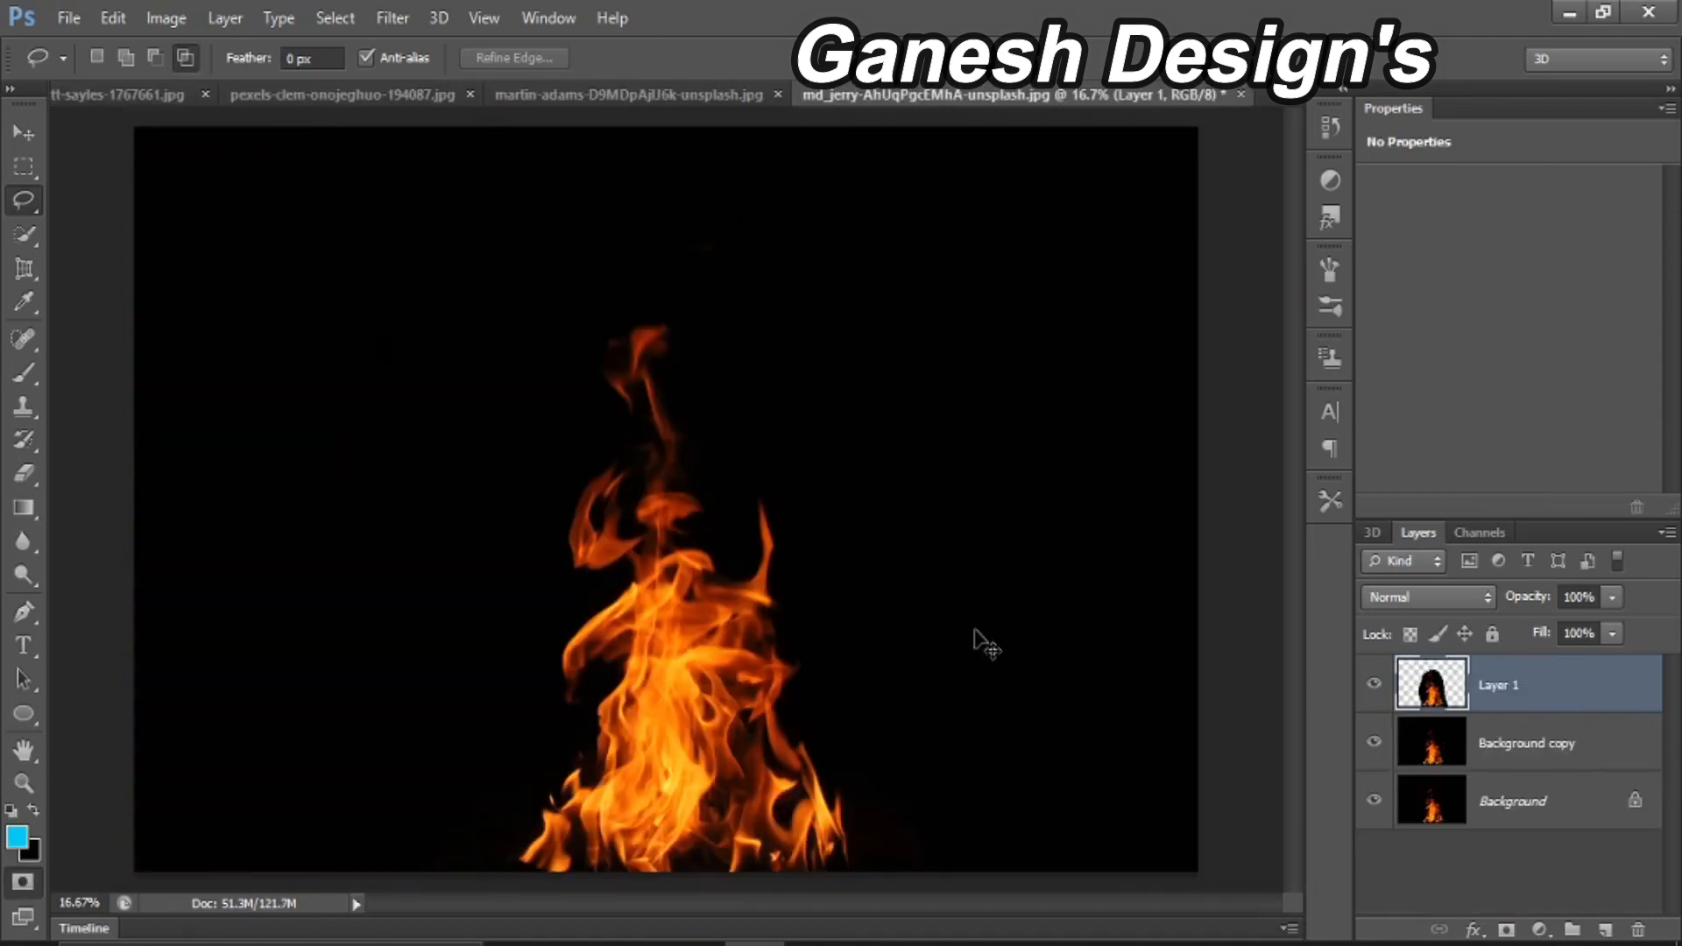
Step: Bring the cut-out flame into the sky composition over the man's head and release its clipping mask
left_click_drag(976, 646, 655, 379)
key("ctrl+t")
left_click_drag(713, 480, 751, 345)
key("Return")
key("l")
right_click(1535, 685)
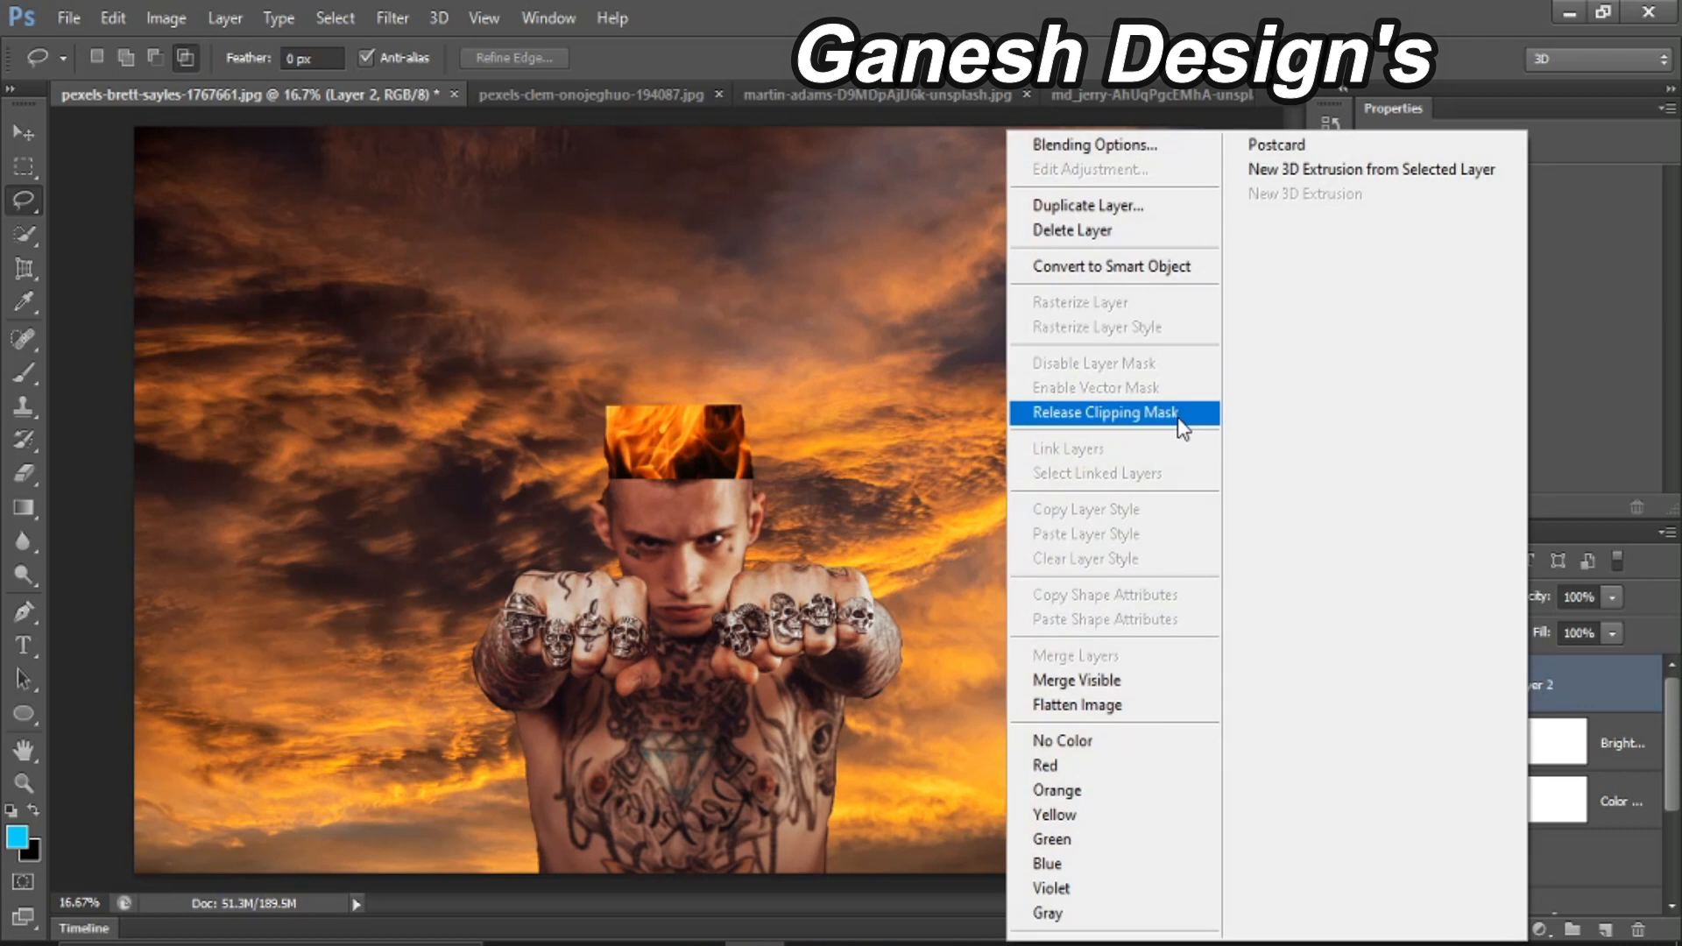
left_click(1177, 419)
Step: Scale and move the flame so it rises from the top of the head, and set its blend mode to Screen
key("ctrl+t")
left_click_drag(920, 476, 724, 449)
key("Return")
left_click(1411, 596)
left_click(1428, 219)
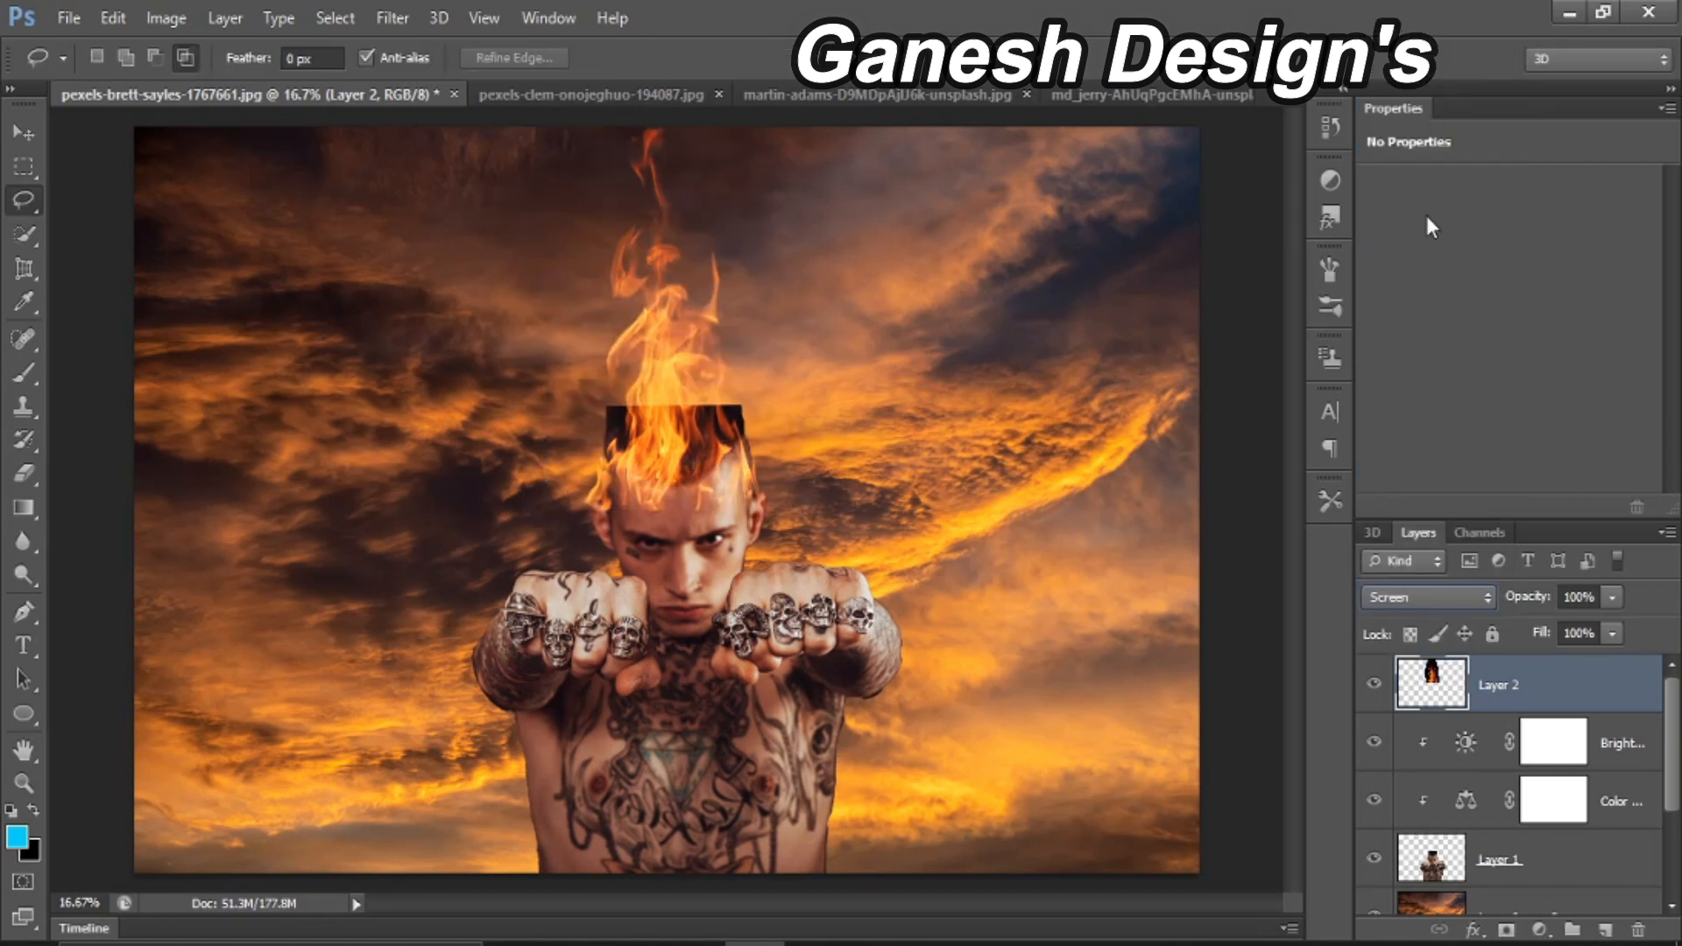
Step: Add an inverted, all-black layer mask to the flame layer and set its blend mode to Normal
left_click(1506, 929)
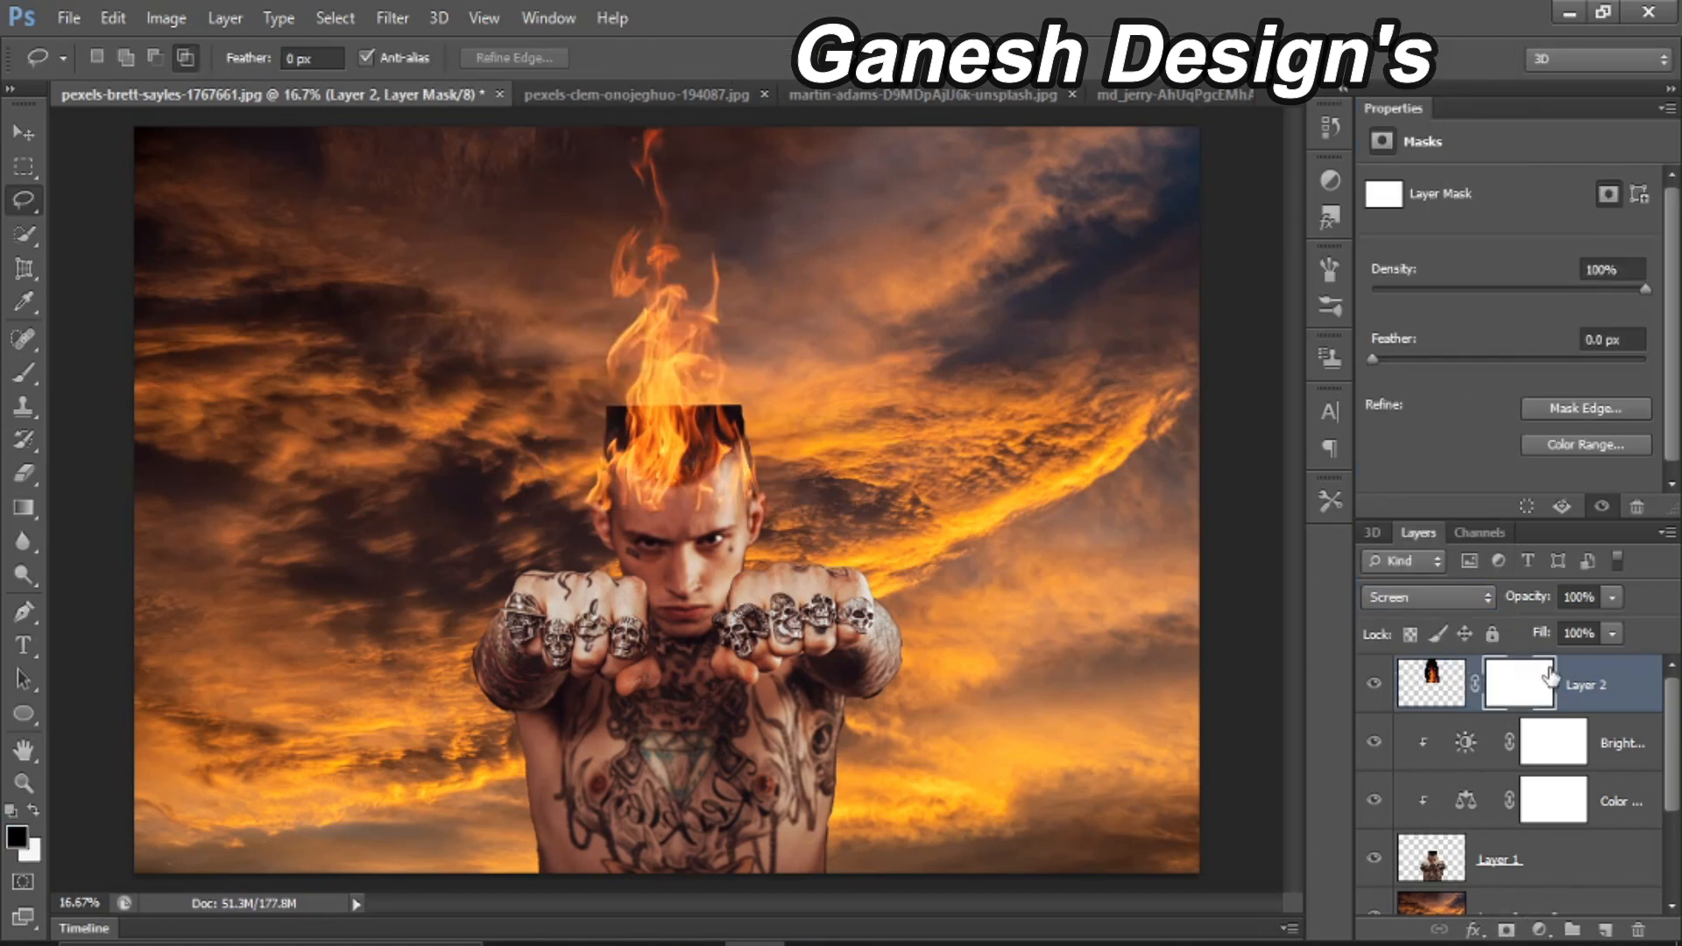
key("ctrl+i")
left_click(1469, 605)
left_click(1468, 123)
Step: Reveal the flame through its mask with the Eraser, using 100% opacity, 100% flow and a 250 px brush for the core
left_click(33, 478)
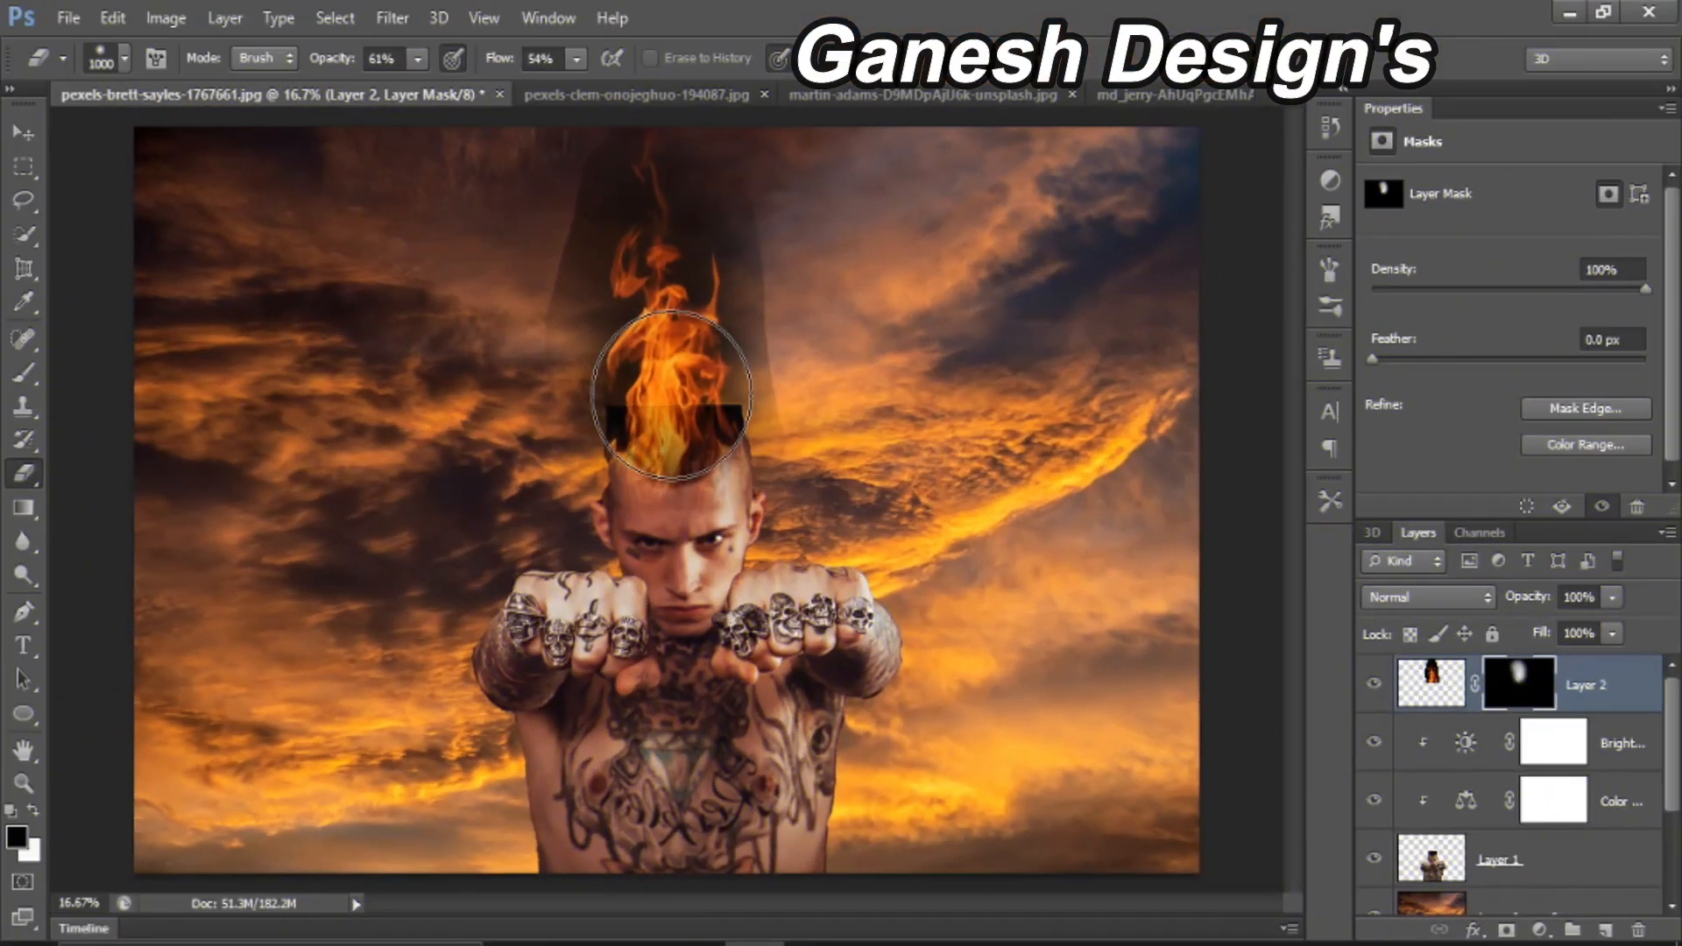
left_click_drag(417, 58, 481, 88)
left_click_drag(575, 59, 665, 91)
key("bracketleft")
key("bracketleft")
mouse_move(676, 386)
left_mouse_down()
mouse_move(657, 484)
mouse_move(681, 421)
left_mouse_up()
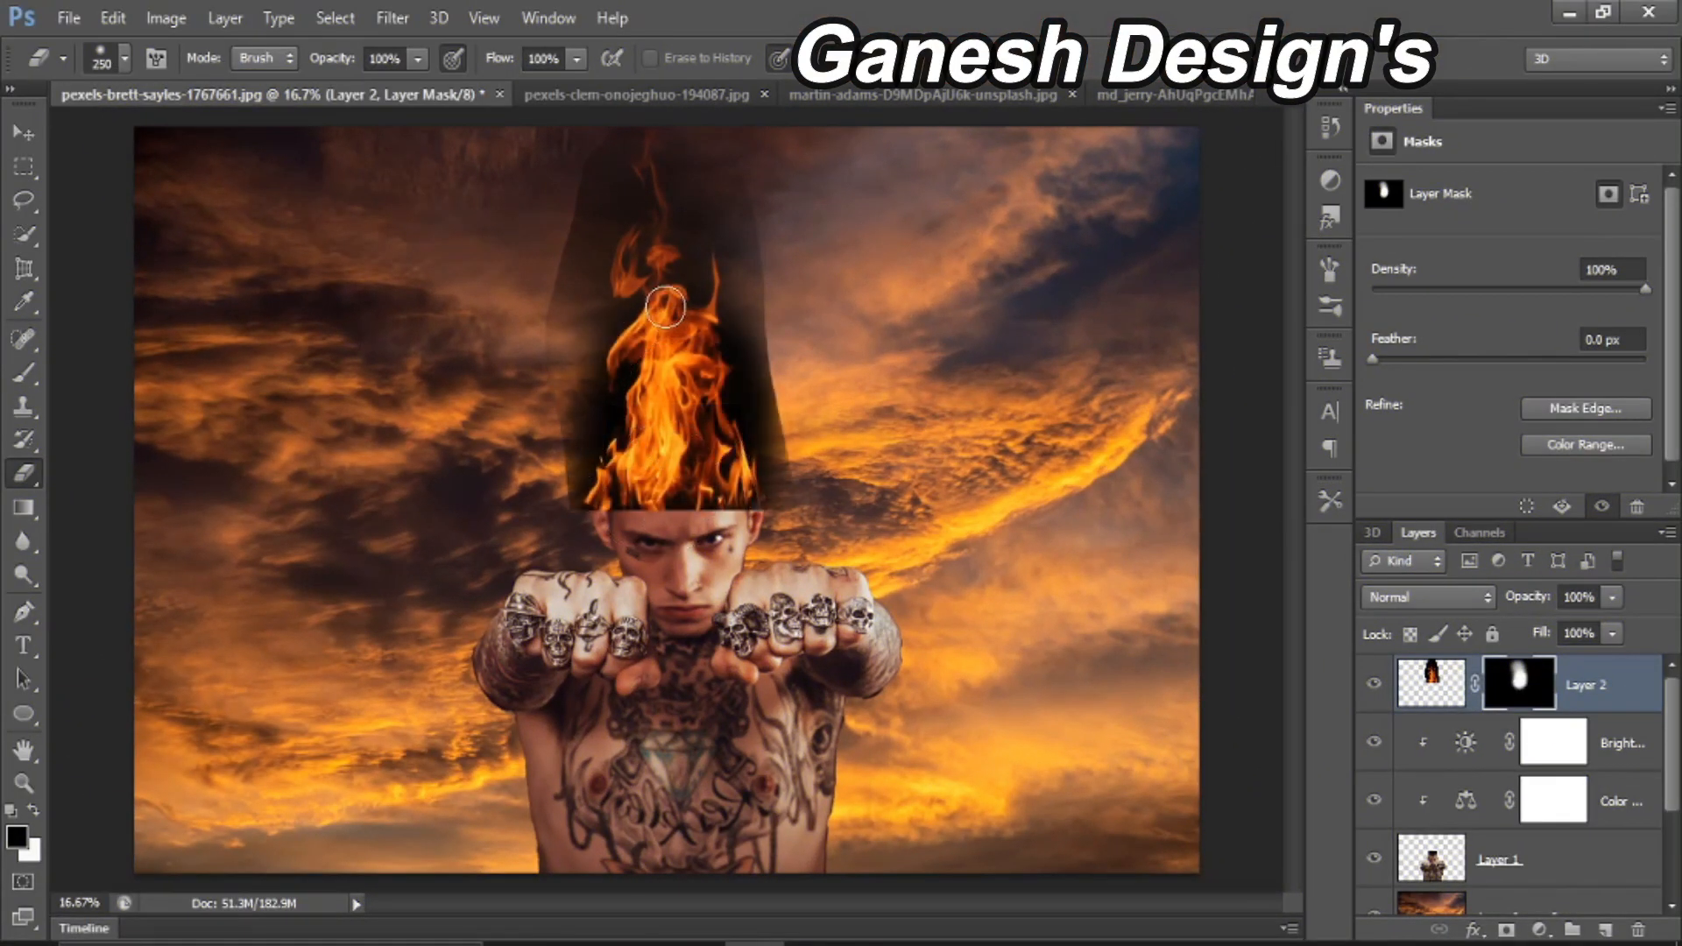
Step: Erase the black backdrop beside the flame and its hard lower edge across the forehead, working on the flame layer's pixels
left_click(1443, 688)
left_click_drag(577, 223, 554, 532)
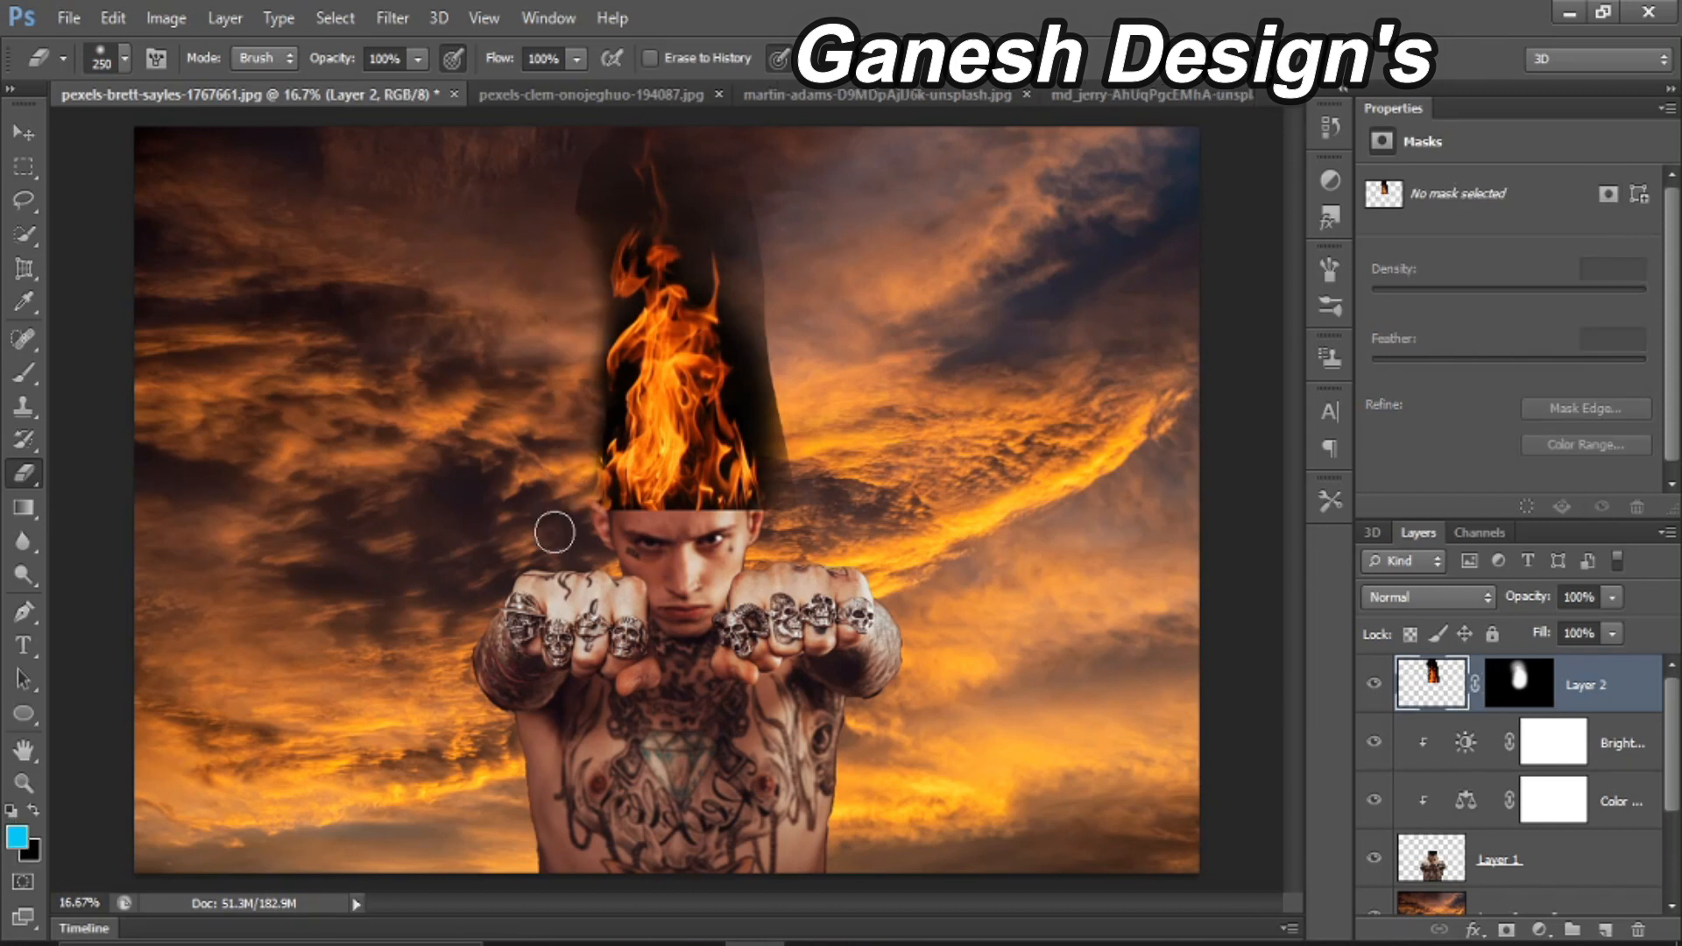
key("ctrl+plus")
key("ctrl+plus")
key("ctrl+plus")
left_click(712, 482)
mouse_move(1612, 596)
left_mouse_down()
mouse_move(1611, 620)
mouse_move(1540, 624)
left_mouse_up()
mouse_move(852, 480)
left_mouse_down()
mouse_move(583, 526)
mouse_move(564, 514)
mouse_move(804, 536)
mouse_move(869, 568)
mouse_move(988, 553)
mouse_move(970, 239)
mouse_move(1013, 556)
left_mouse_up()
left_click_drag(1612, 603, 1674, 624)
scroll(1112, 676, "up", 4)
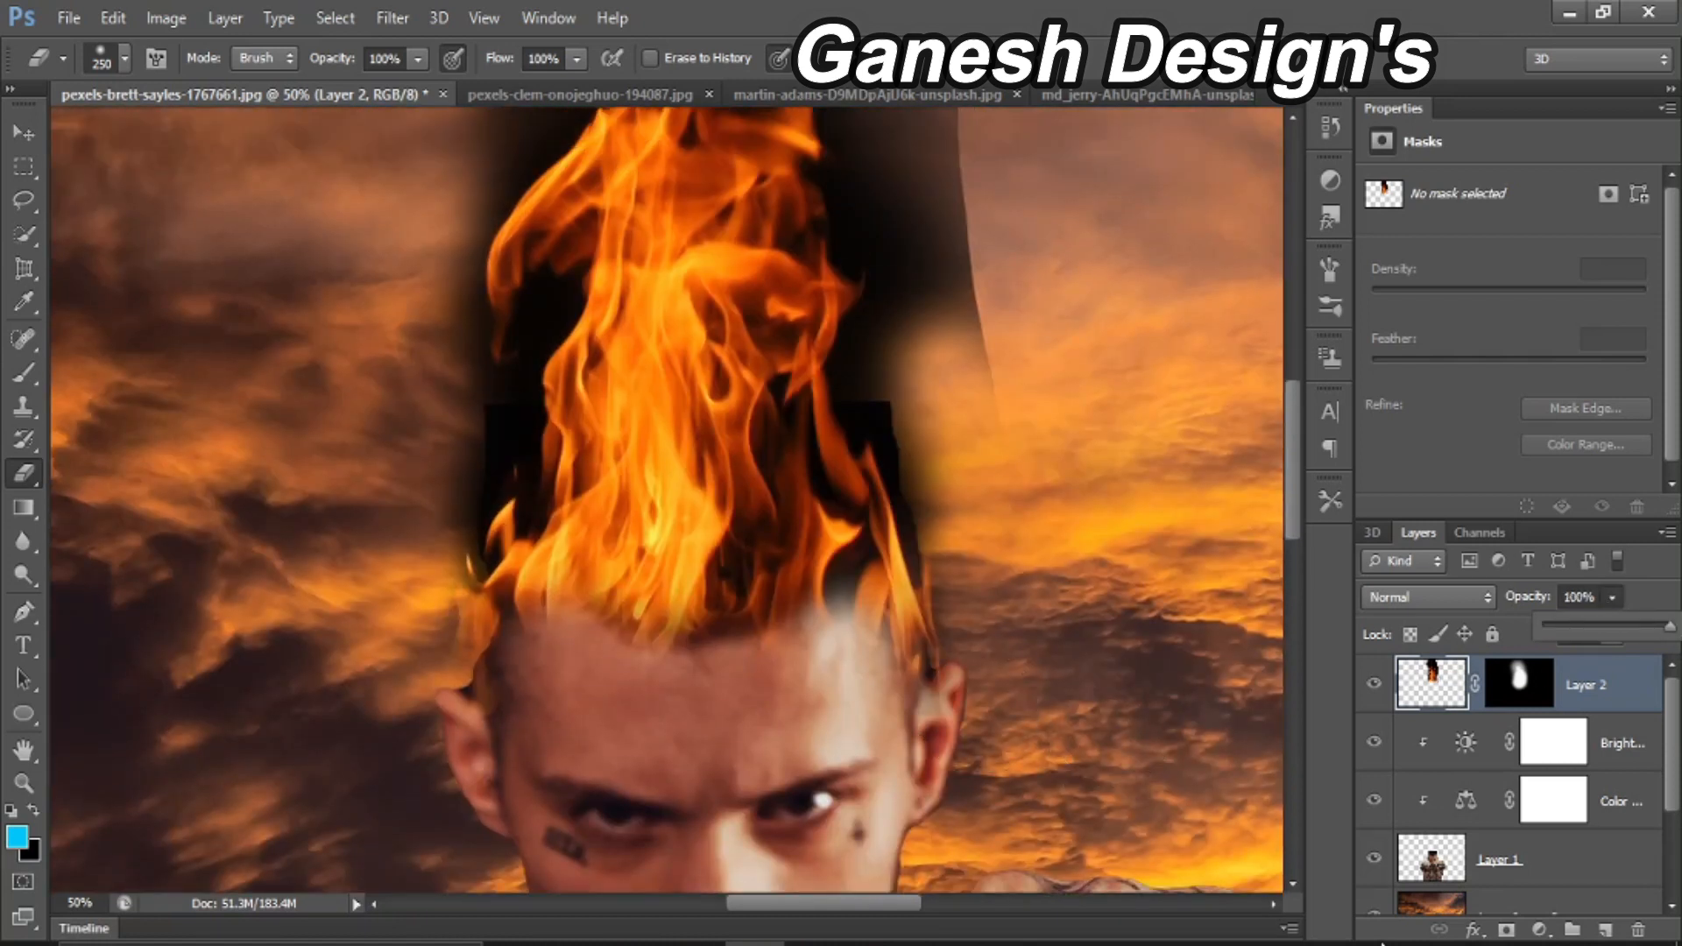
Step: Erase the flat hair edges showing behind the flame on the man's layer
left_click(1519, 684)
scroll(799, 564, "up", 2)
left_click(1455, 877)
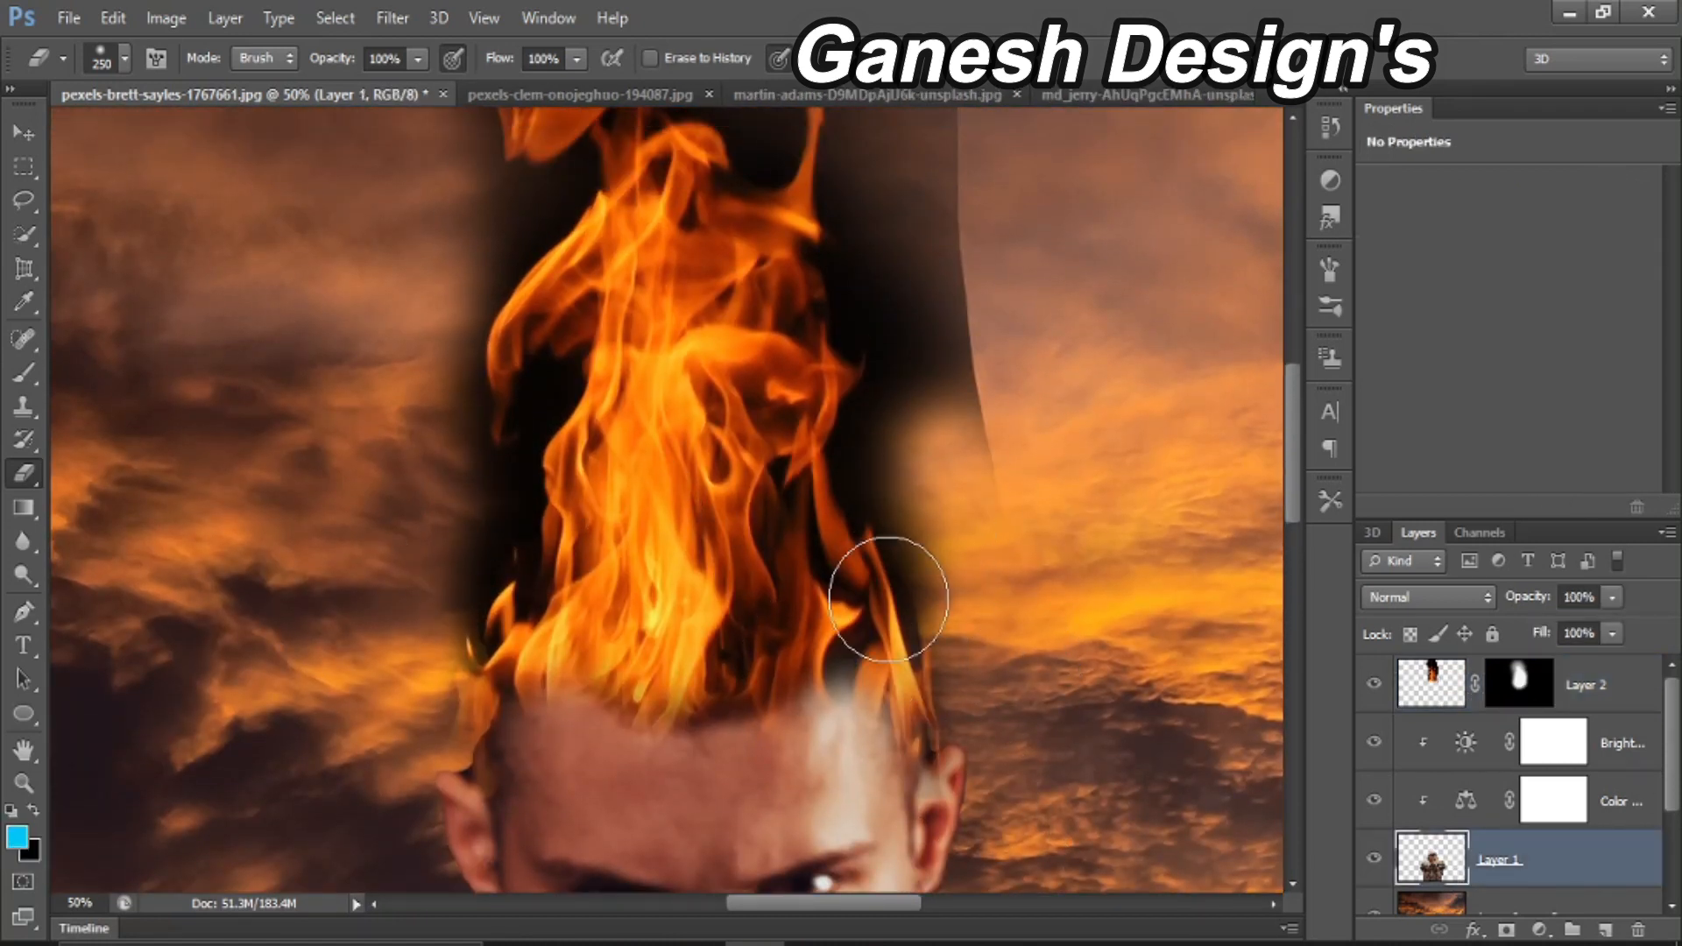
Step: Erase the black backdrop along both sides of the flame on the flame layer, using a smaller brush close to its outline
left_click(1451, 692)
scroll(1014, 564, "up", 8)
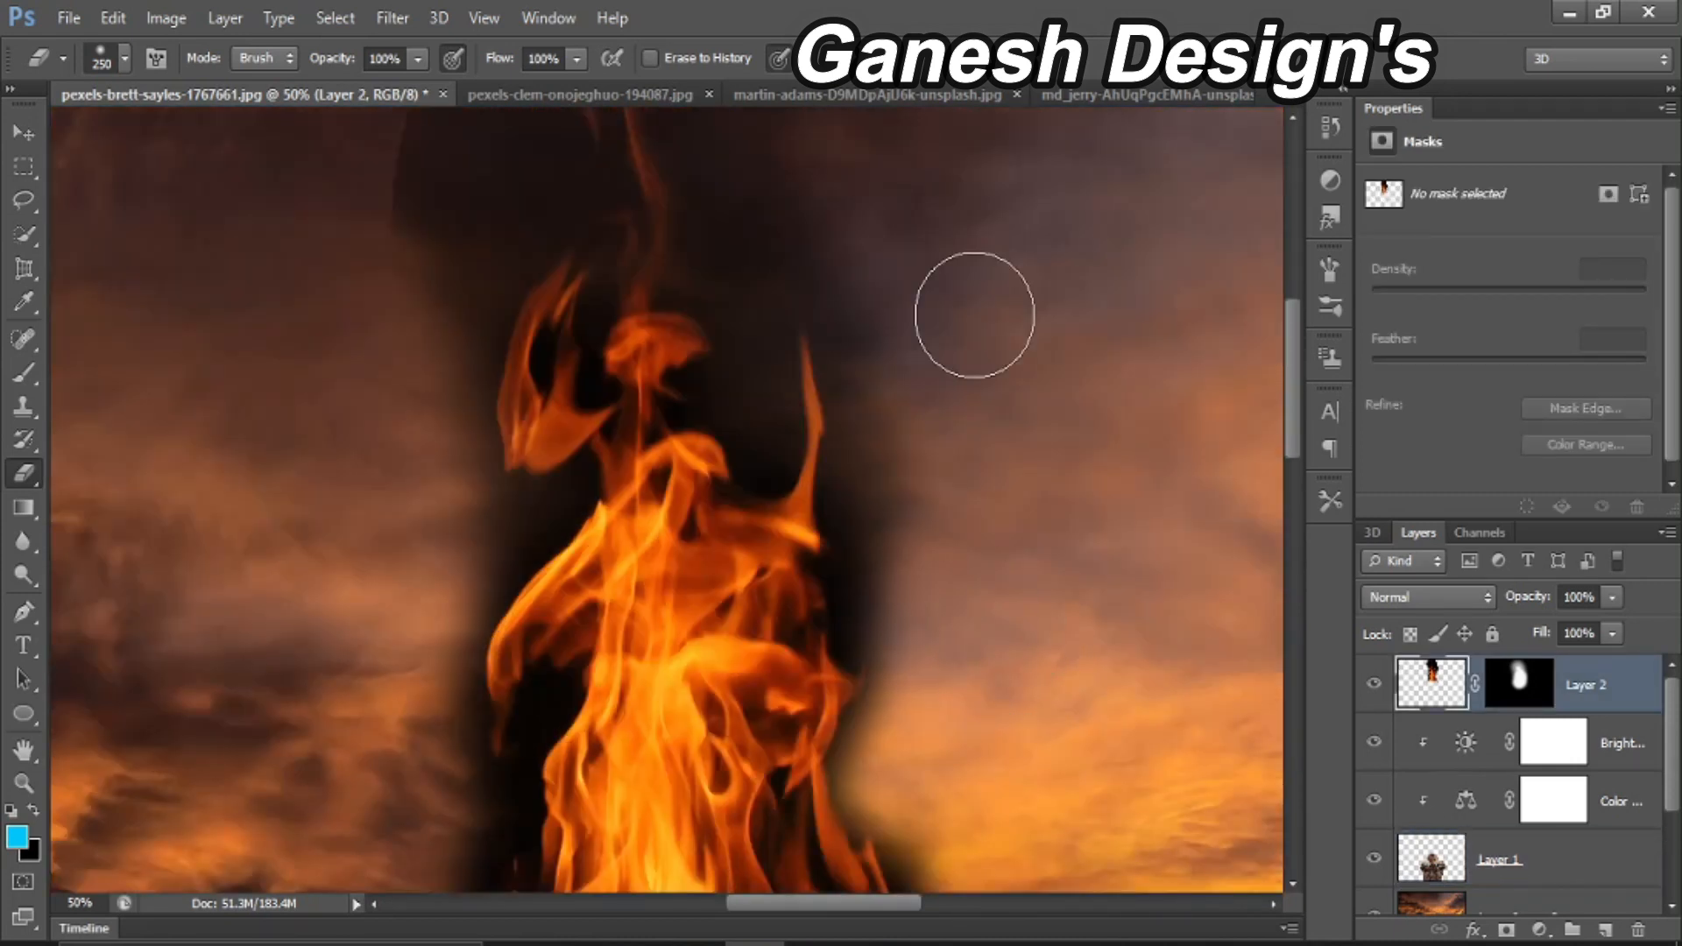
scroll(499, 378, "down", 5)
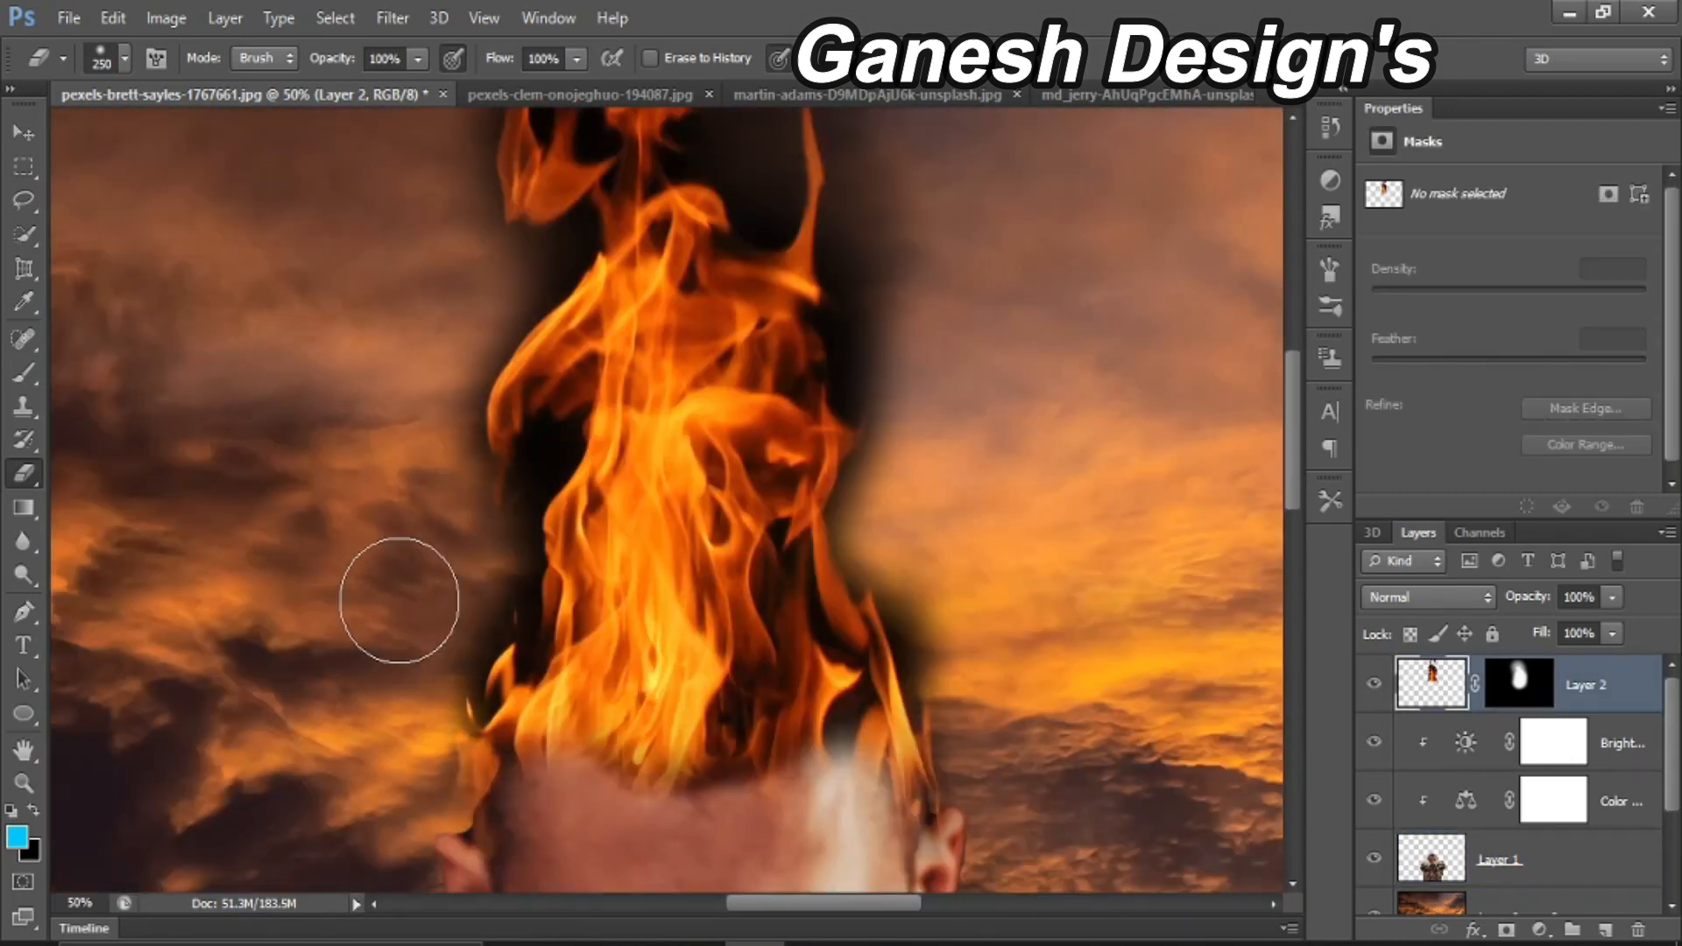
mouse_move(544, 460)
left_mouse_down()
mouse_move(525, 674)
mouse_move(515, 596)
mouse_move(479, 686)
mouse_move(493, 546)
mouse_move(464, 386)
mouse_move(464, 510)
mouse_move(505, 547)
left_mouse_up()
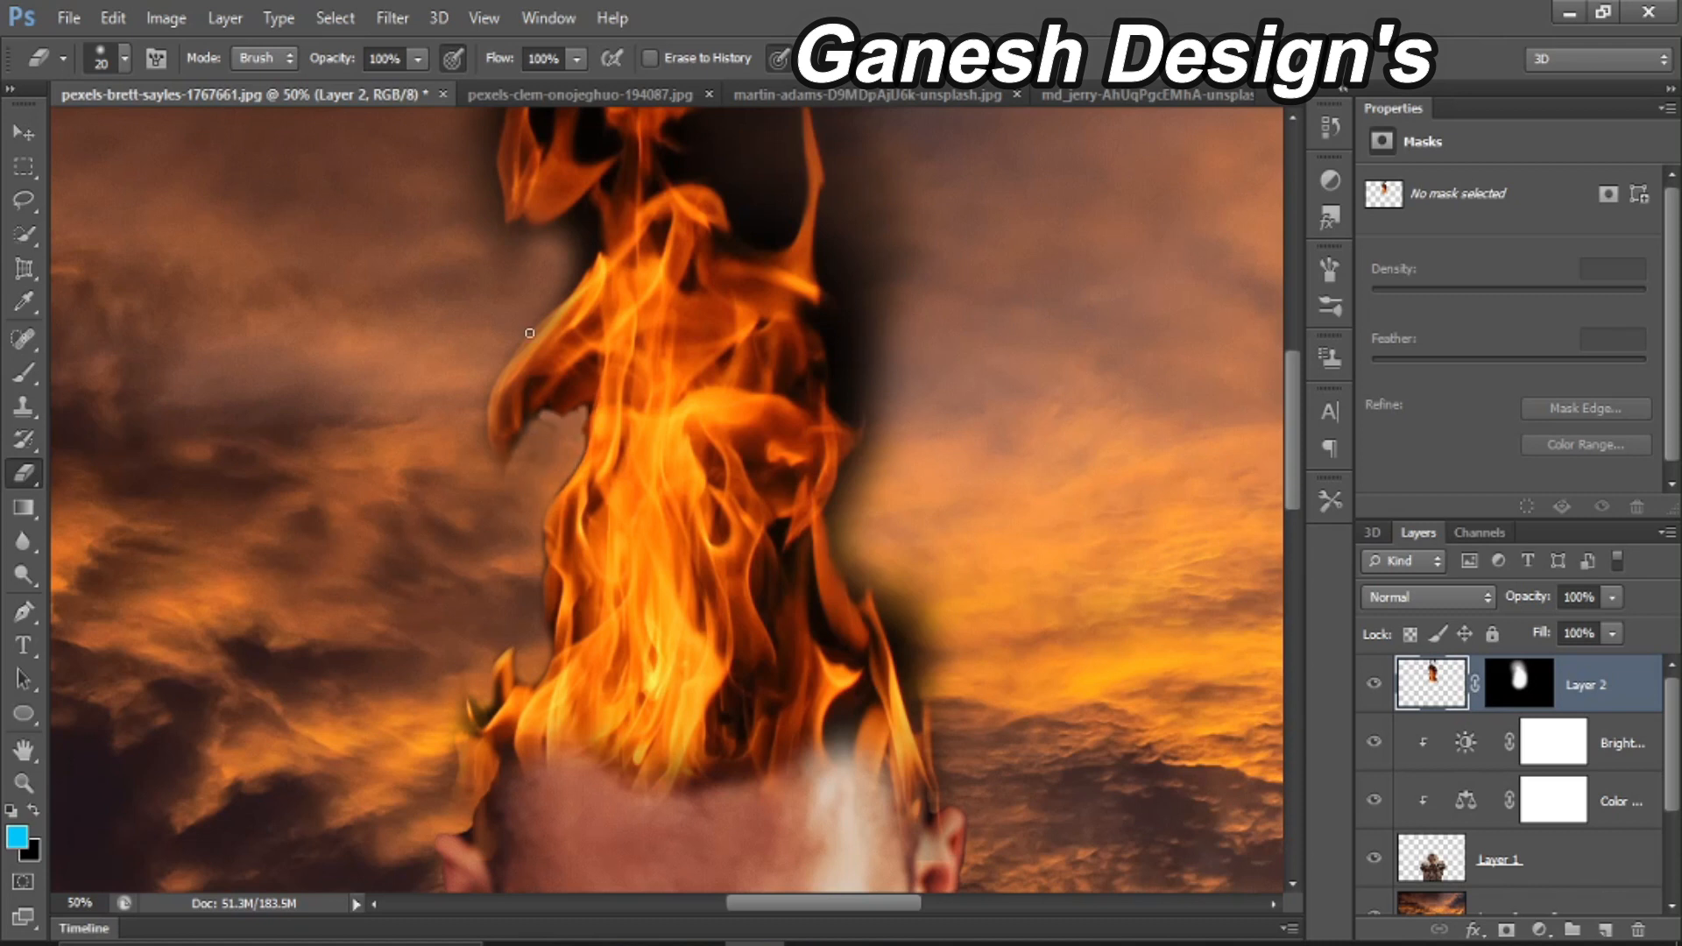
scroll(569, 289, "up", 5)
left_click_drag(612, 263, 491, 368)
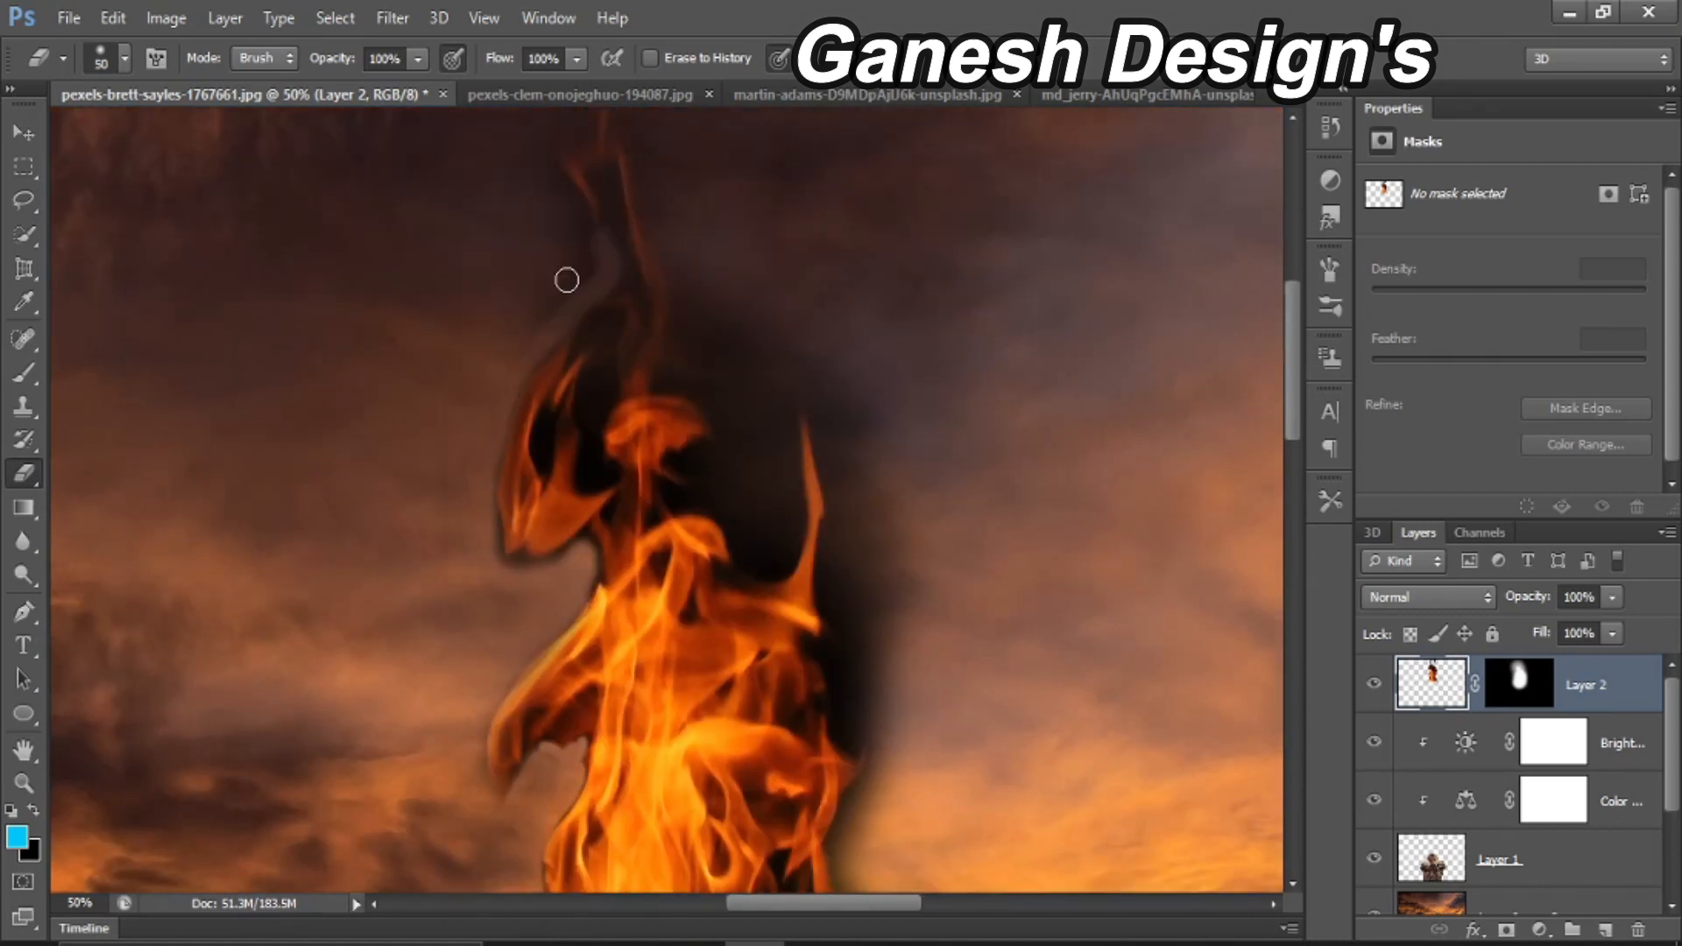
Step: Set the Eraser to 58% opacity and 63% flow and fade the dark area on the flame's right side with a larger brush
left_click(418, 59)
left_click(367, 87)
left_click(576, 58)
left_click(525, 88)
key("bracketright")
key("bracketright")
key("bracketright")
key("bracketright")
key("bracketright")
key("bracketright")
key("bracketright")
key("bracketright")
key("bracketright")
key("bracketright")
key("bracketright")
key("bracketright")
key("bracketright")
mouse_move(745, 268)
left_mouse_down()
mouse_move(850, 391)
mouse_move(902, 766)
left_mouse_up()
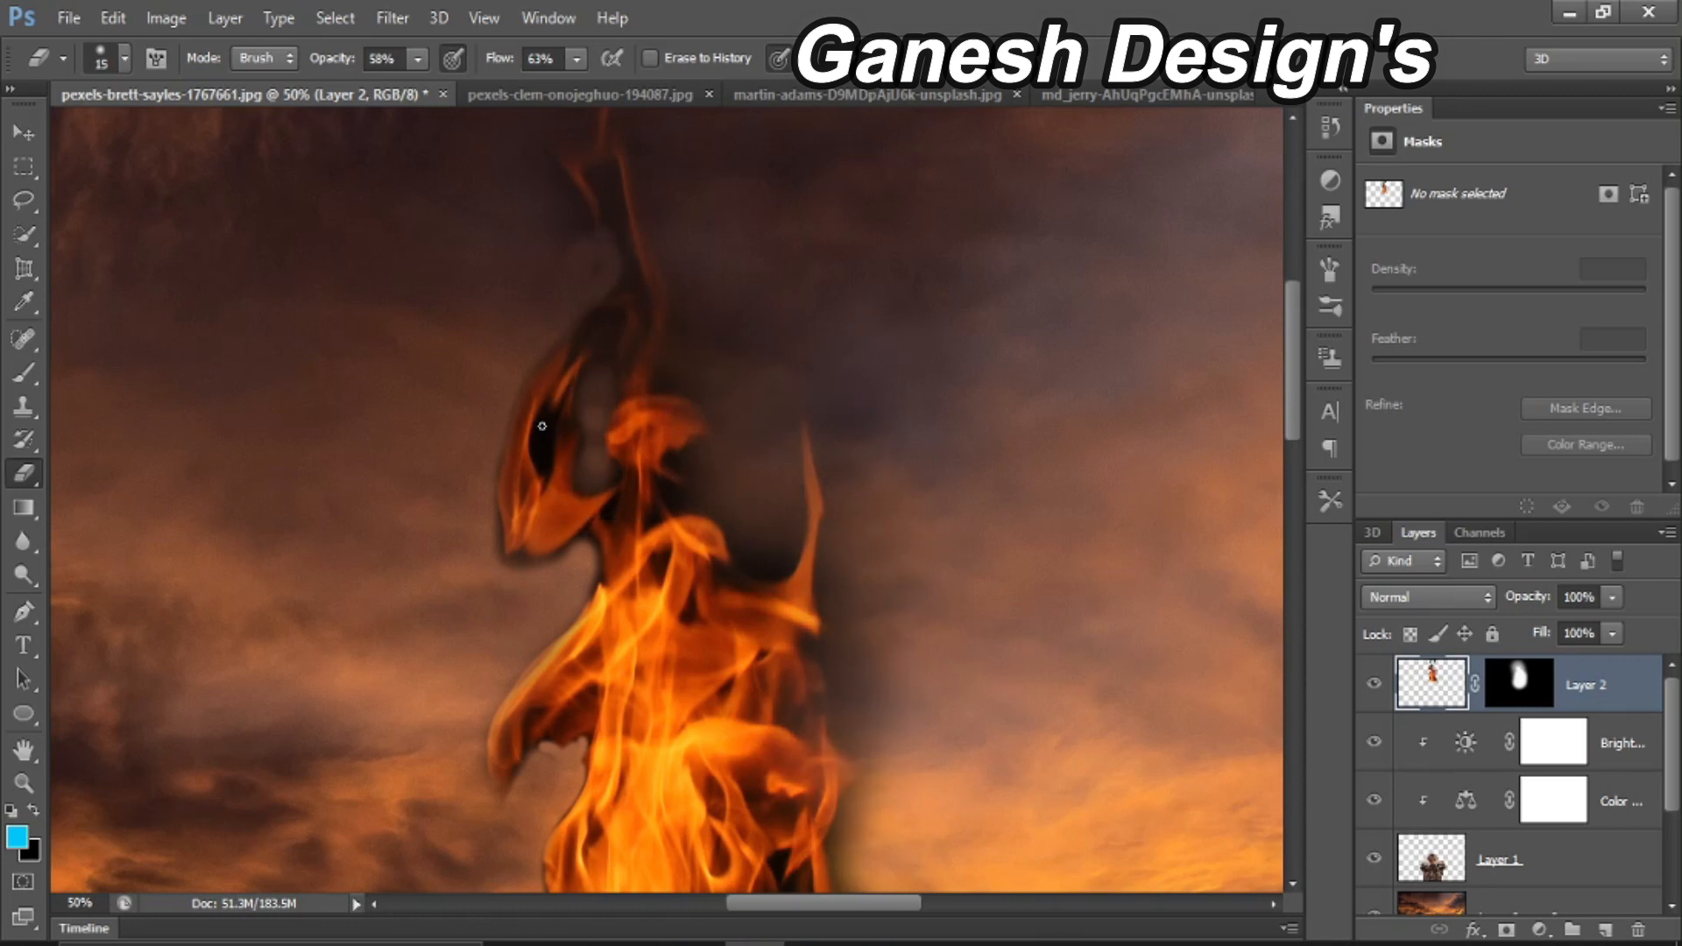
Step: Erase the dark gaps between the upper flame tongues, using a 15 px brush for the small hollow
left_click_drag(765, 544, 727, 491)
key("bracketleft")
key("bracketleft")
key("bracketleft")
key("bracketleft")
key("bracketleft")
key("bracketleft")
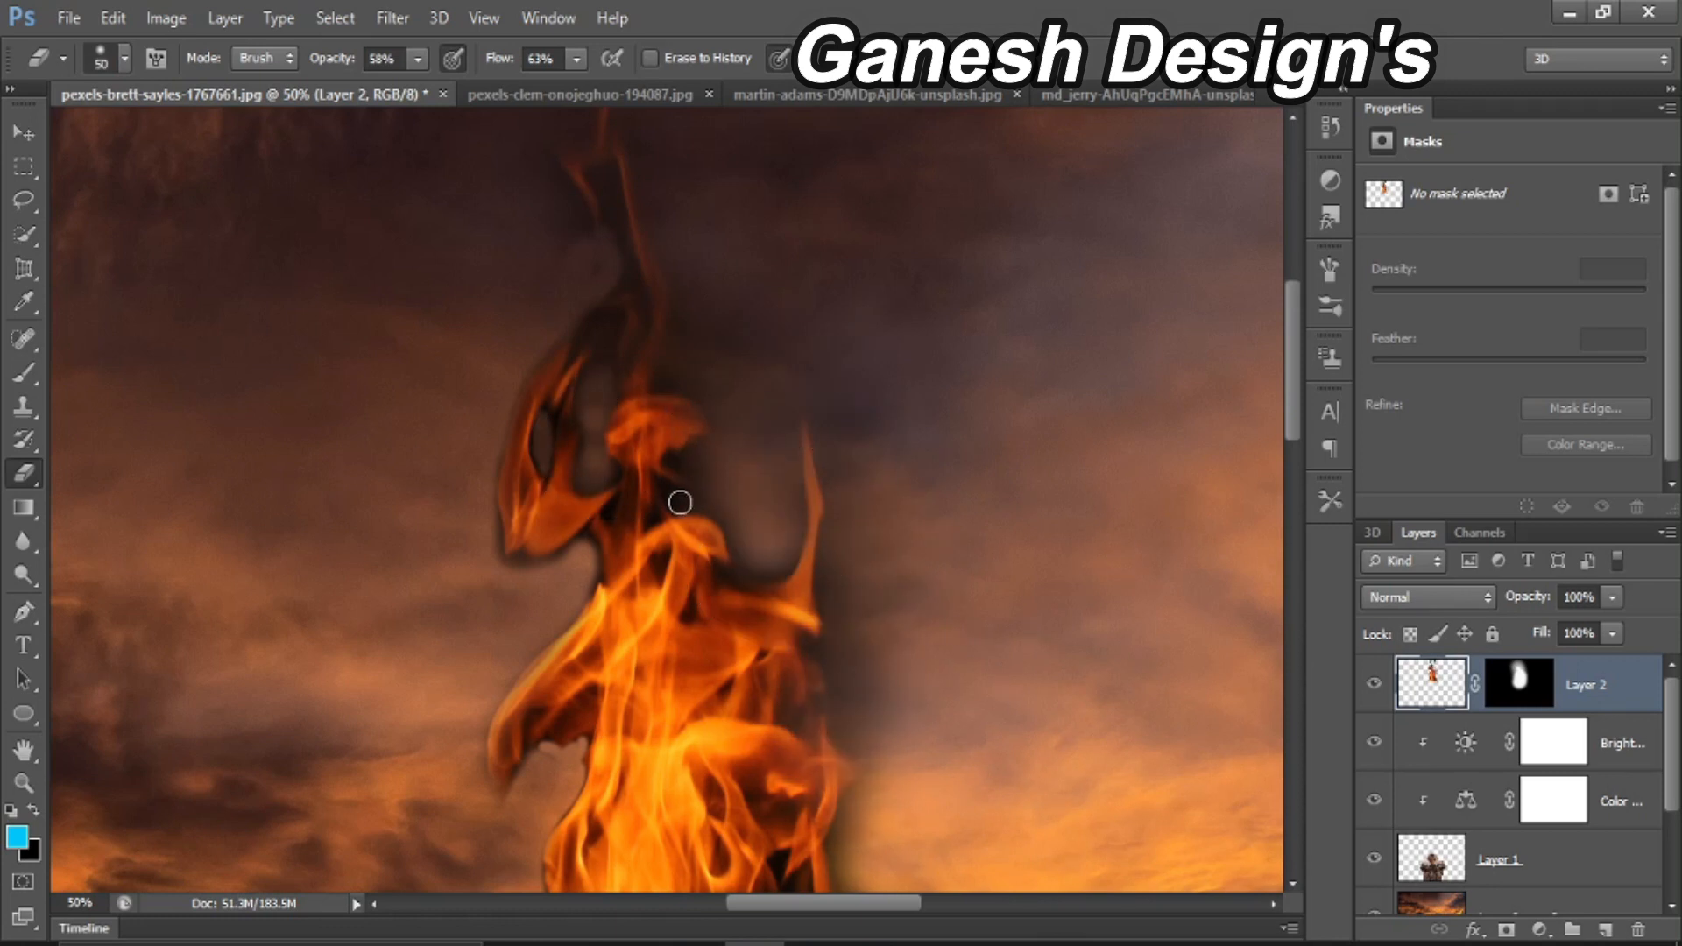
Step: Clean the remaining dark fringe from the right edge of the flame down to the head, varying the eraser size
key("bracketright")
key("bracketright")
key("bracketright")
key("bracketright")
key("bracketright")
key("bracketright")
key("bracketright")
key("bracketright")
key("bracketright")
key("bracketright")
key("bracketright")
key("bracketright")
scroll(972, 670, "down", 5)
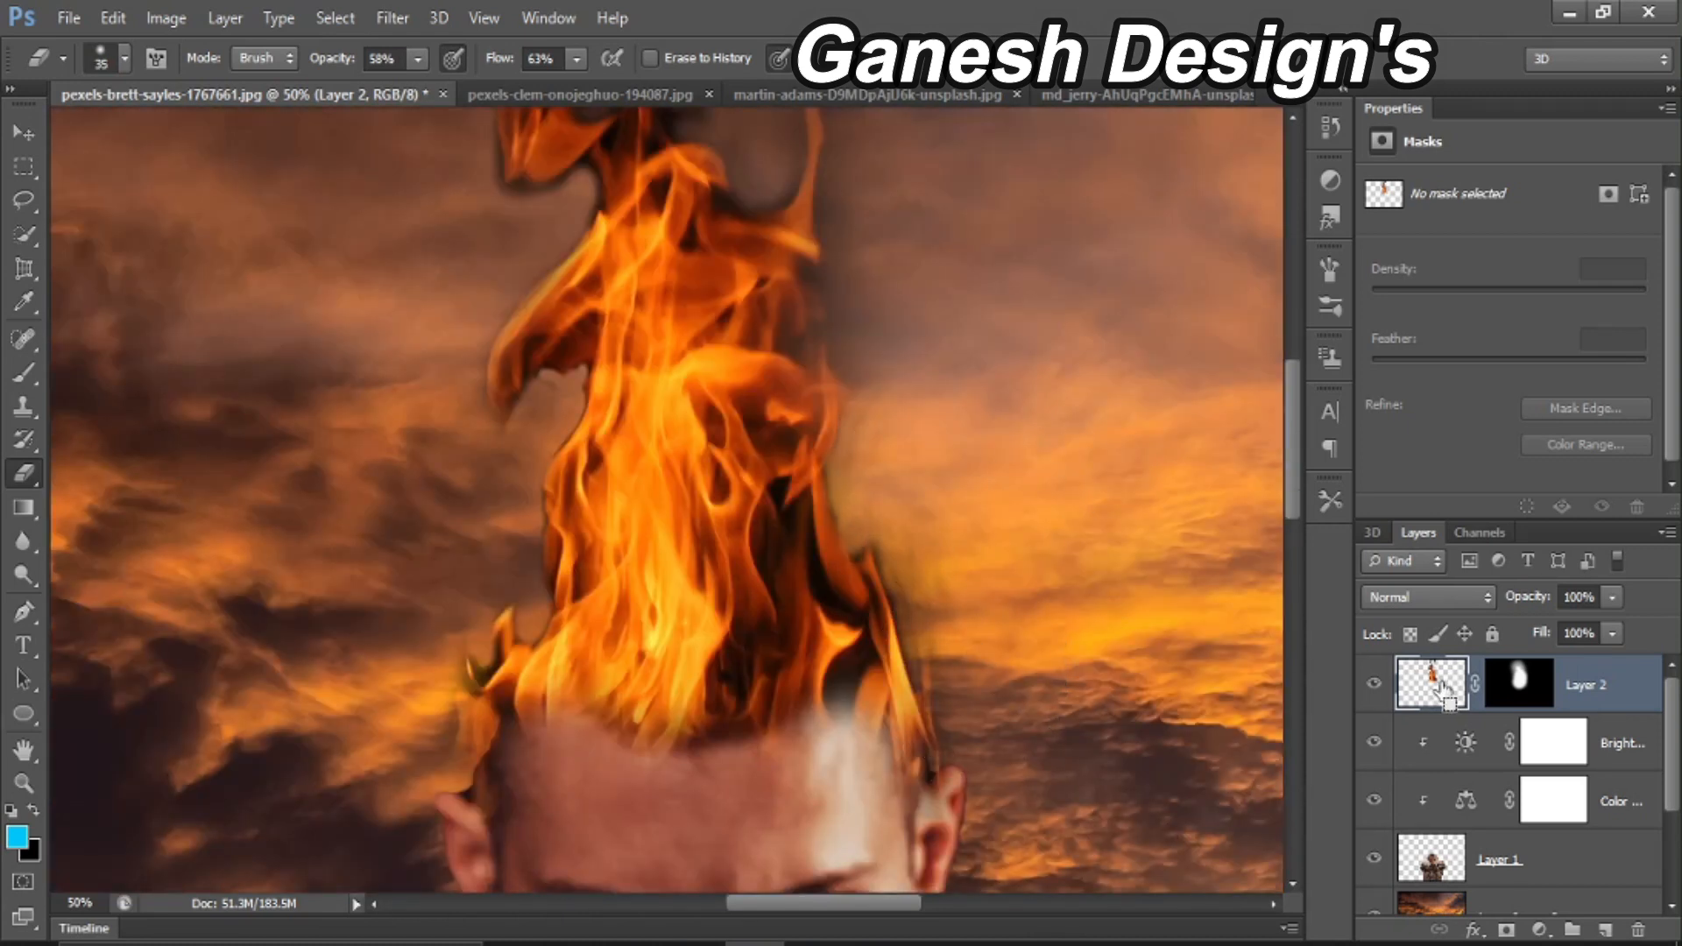
Step: Duplicate the flame layer, mirror it horizontally at about 77% width, shift it left over the head and set it to Screen
key("ctrl+j")
key("ctrl+t")
left_click_drag(788, 532, 931, 513)
left_click_drag(1164, 188, 35, 188)
left_click_drag(271, 425, 671, 546)
left_click_drag(430, 304, 293, 312)
mouse_move(598, 481)
left_mouse_down()
mouse_move(612, 481)
mouse_move(589, 472)
left_mouse_up()
key("ctrl+0")
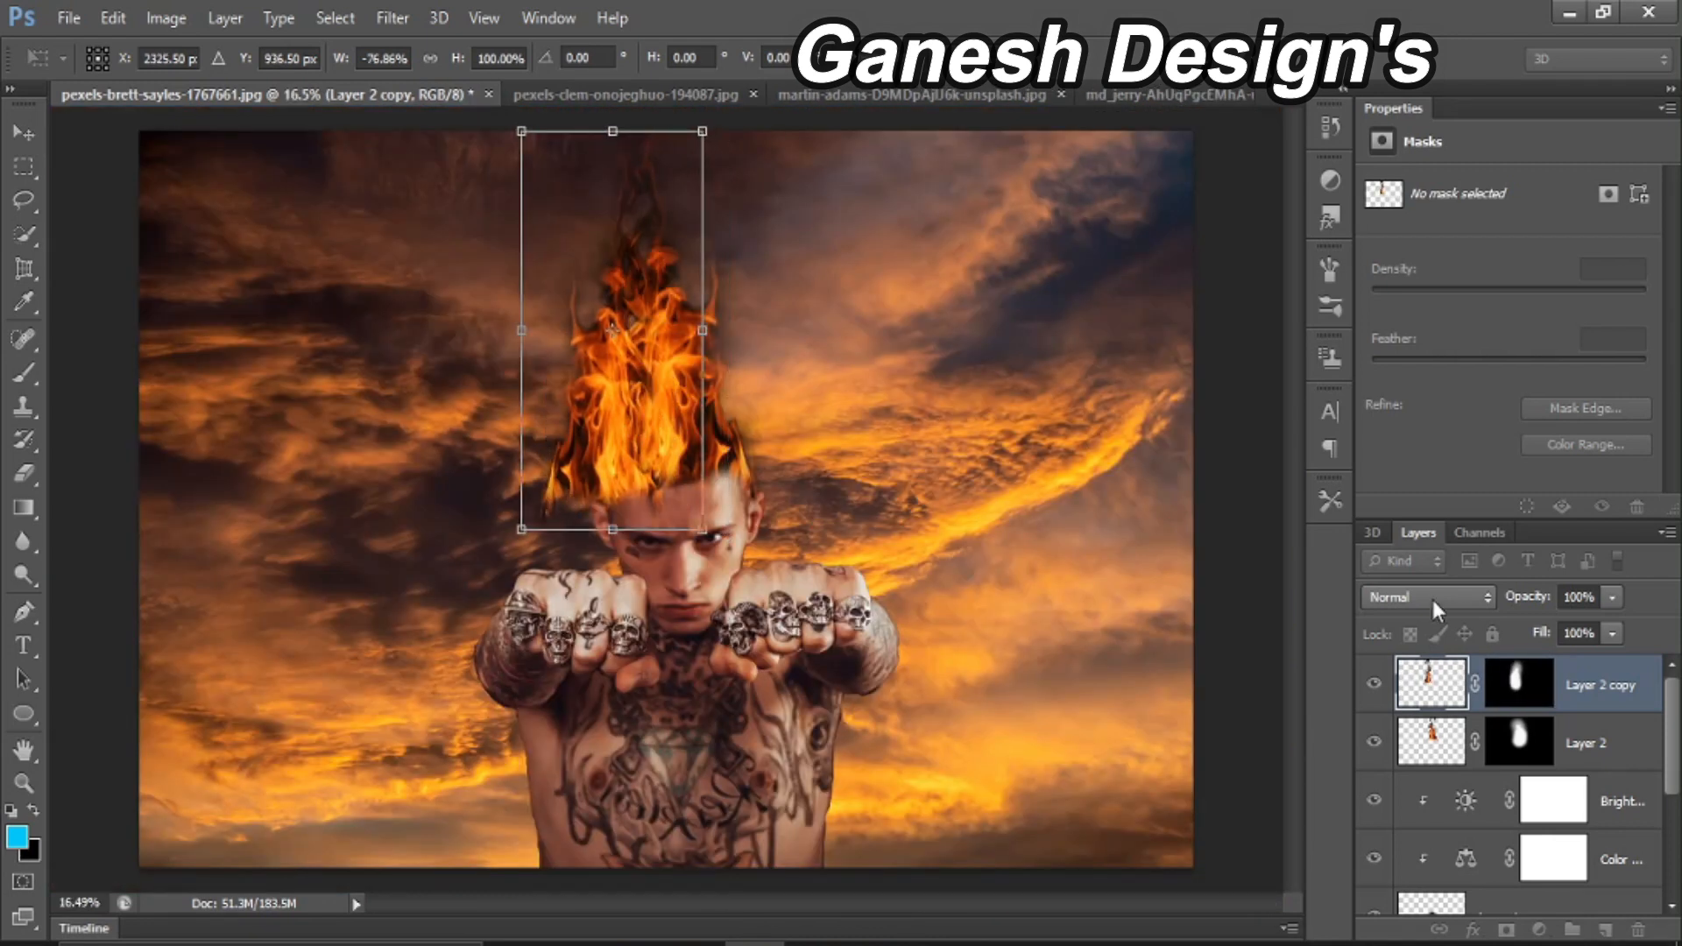
left_click(1429, 596)
left_click(1422, 215)
key("Return")
Step: Erase the outer left part of the mirrored flame with an 800 px Eraser at 100% opacity and 100% flow
key("e")
left_click(417, 59)
left_click_drag(421, 98, 487, 98)
left_click(576, 59)
left_click_drag(583, 98, 649, 99)
mouse_move(535, 412)
left_mouse_down()
mouse_move(526, 528)
mouse_move(541, 549)
left_mouse_up()
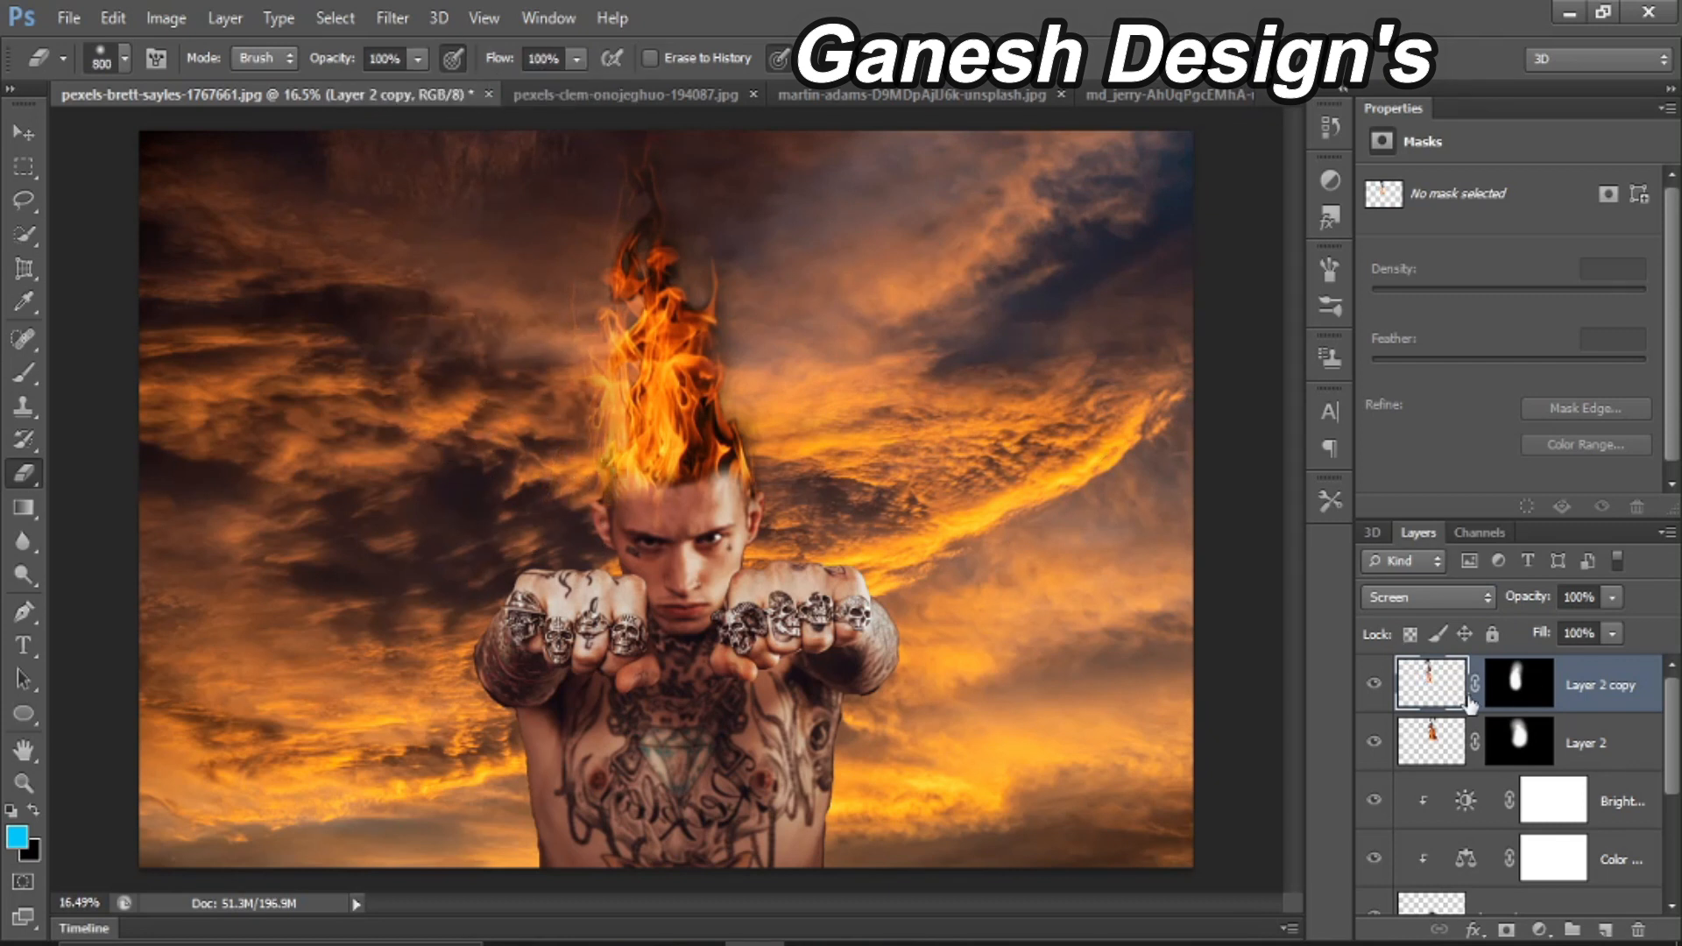
Step: Duplicate the mirrored flame, then rotate and place the copy on the right side of the head
key("ctrl+j")
key("ctrl+t")
mouse_move(741, 386)
left_mouse_down()
mouse_move(846, 325)
mouse_move(774, 354)
left_mouse_up()
left_click_drag(854, 165, 903, 228)
mouse_move(679, 395)
left_mouse_down()
mouse_move(743, 398)
mouse_move(733, 409)
left_mouse_up()
key("Return")
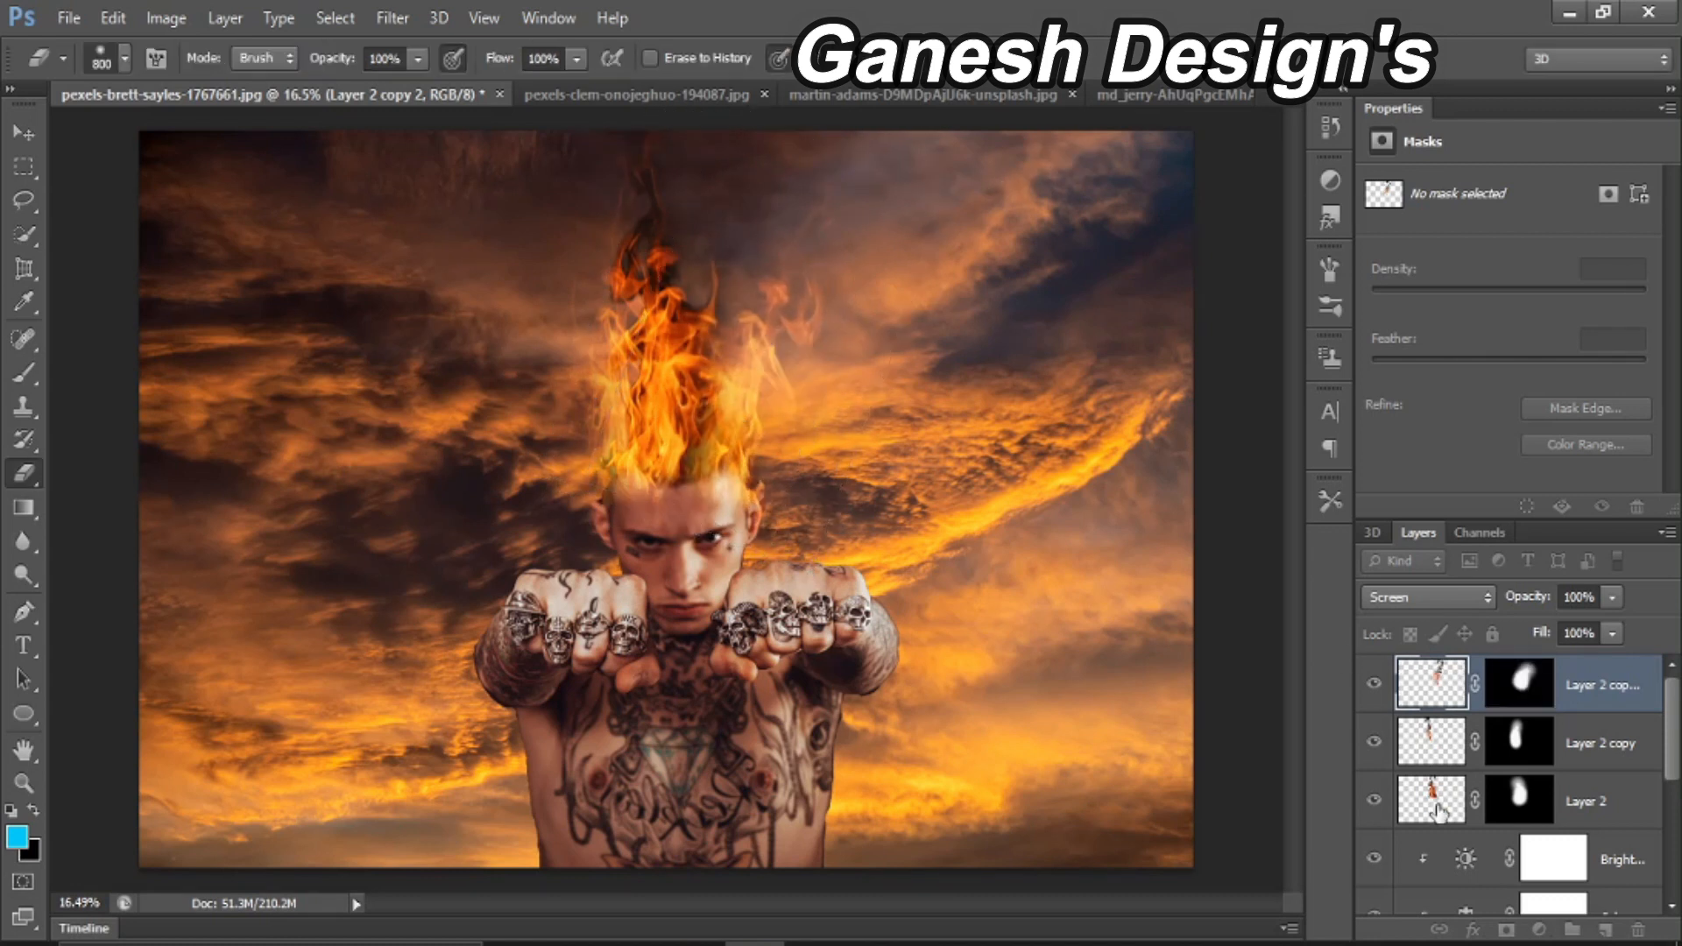
Step: Set the right-hand flame copy's blend mode to Normal and reduce its opacity
left_click(1428, 596)
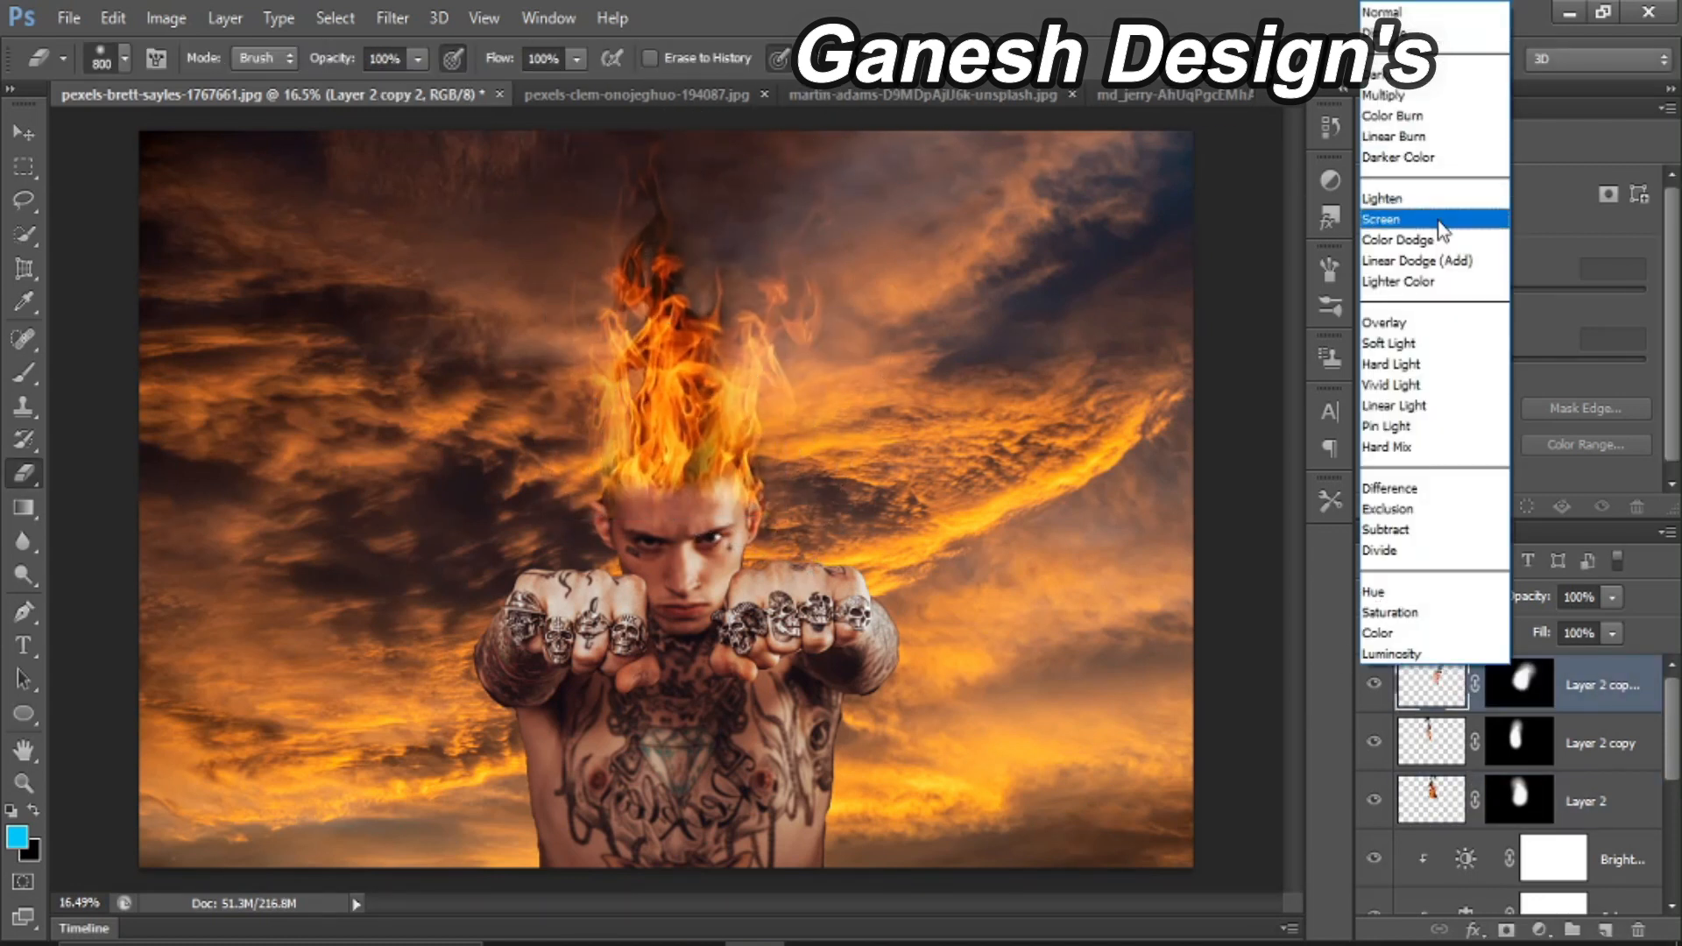
left_click(1434, 203)
left_click(1450, 599)
left_click(1402, 12)
left_click(1612, 596)
left_click_drag(1614, 626, 1601, 662)
Step: Tilt and reposition the mirrored flame on the left side of the head and move the original flame layer above both copies
left_click(1437, 743)
key("ctrl+t")
left_click_drag(714, 123, 668, 112)
mouse_move(624, 448)
left_mouse_down()
mouse_move(584, 451)
mouse_move(601, 458)
left_mouse_up()
left_click_drag(665, 126, 672, 132)
left_click_drag(673, 324, 811, 317)
left_click_drag(751, 338, 689, 349)
key("Return")
left_click_drag(1450, 807, 1450, 668)
left_click(1441, 743)
Step: Set the left-hand flame copy to Normal blending at 81% opacity and erase its lower outer part with the 800 px brush
left_click(1446, 801)
scroll(1489, 597, "up", 5)
left_click_drag(1611, 597, 1598, 638)
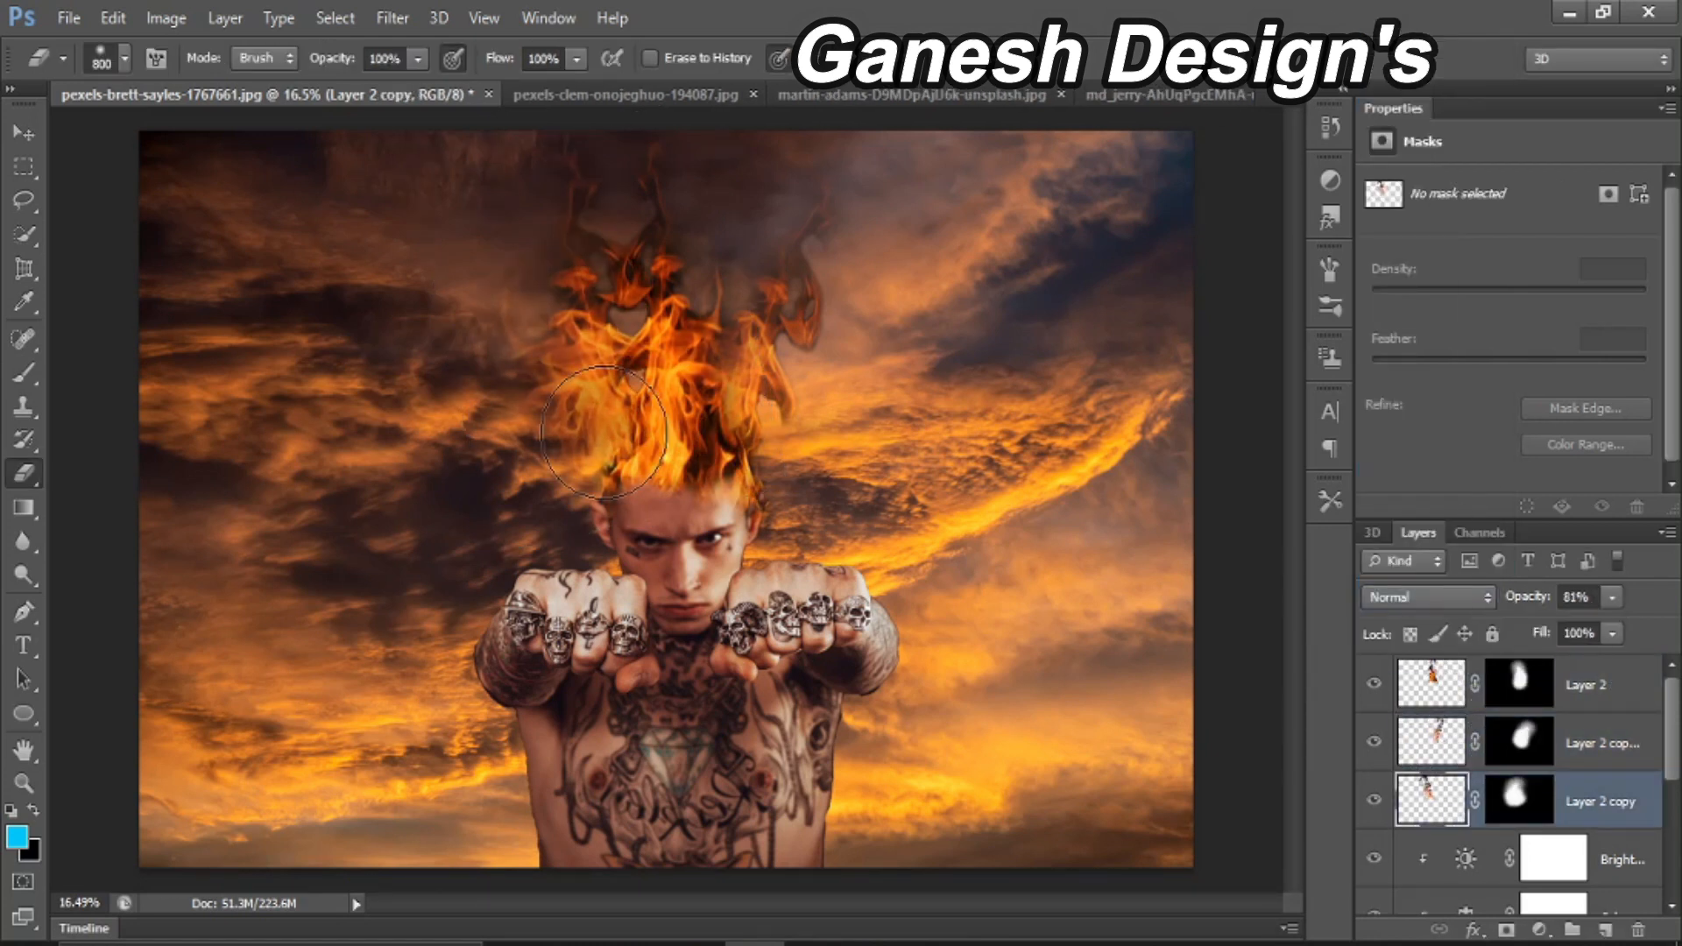
left_click_drag(604, 433, 870, 381)
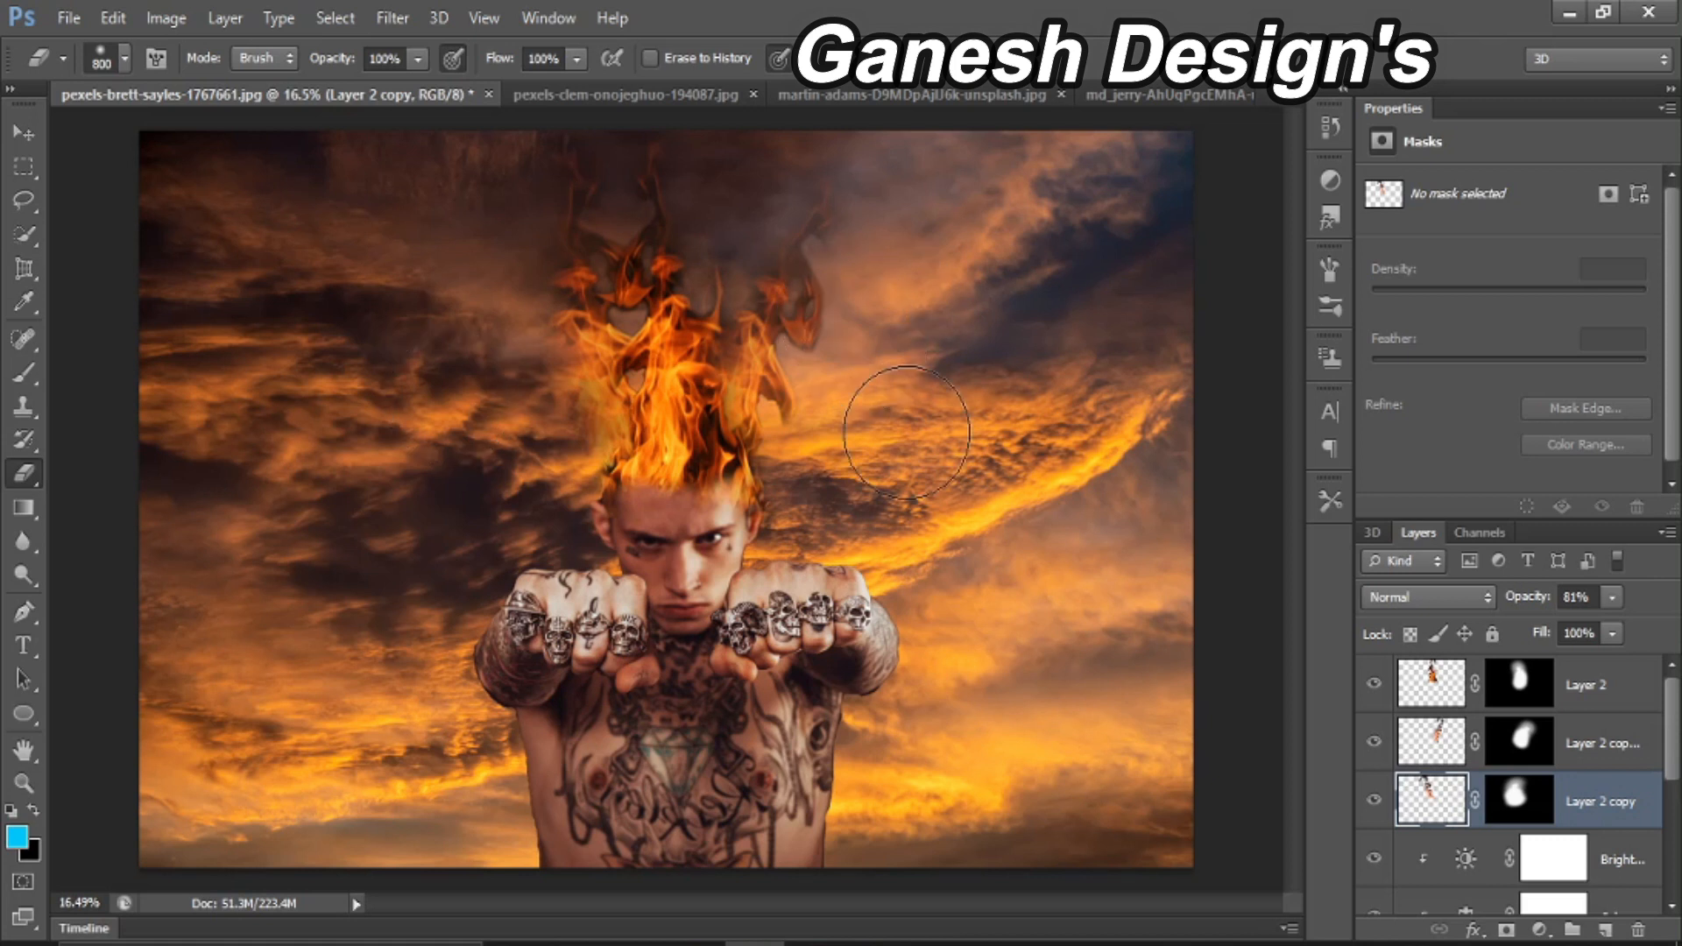
Step: Erase the original flame's lower edge where it overlaps the forehead, using a 125 px eraser
left_click(1428, 690)
key("ctrl+plus")
key("ctrl+plus")
key("ctrl+plus")
key("bracketleft")
key("bracketleft")
key("bracketleft")
key("bracketleft")
key("bracketleft")
key("bracketleft")
key("bracketleft")
key("bracketleft")
key("bracketleft")
key("bracketleft")
left_click(125, 57)
left_click_drag(731, 480, 775, 525)
left_click(1437, 743)
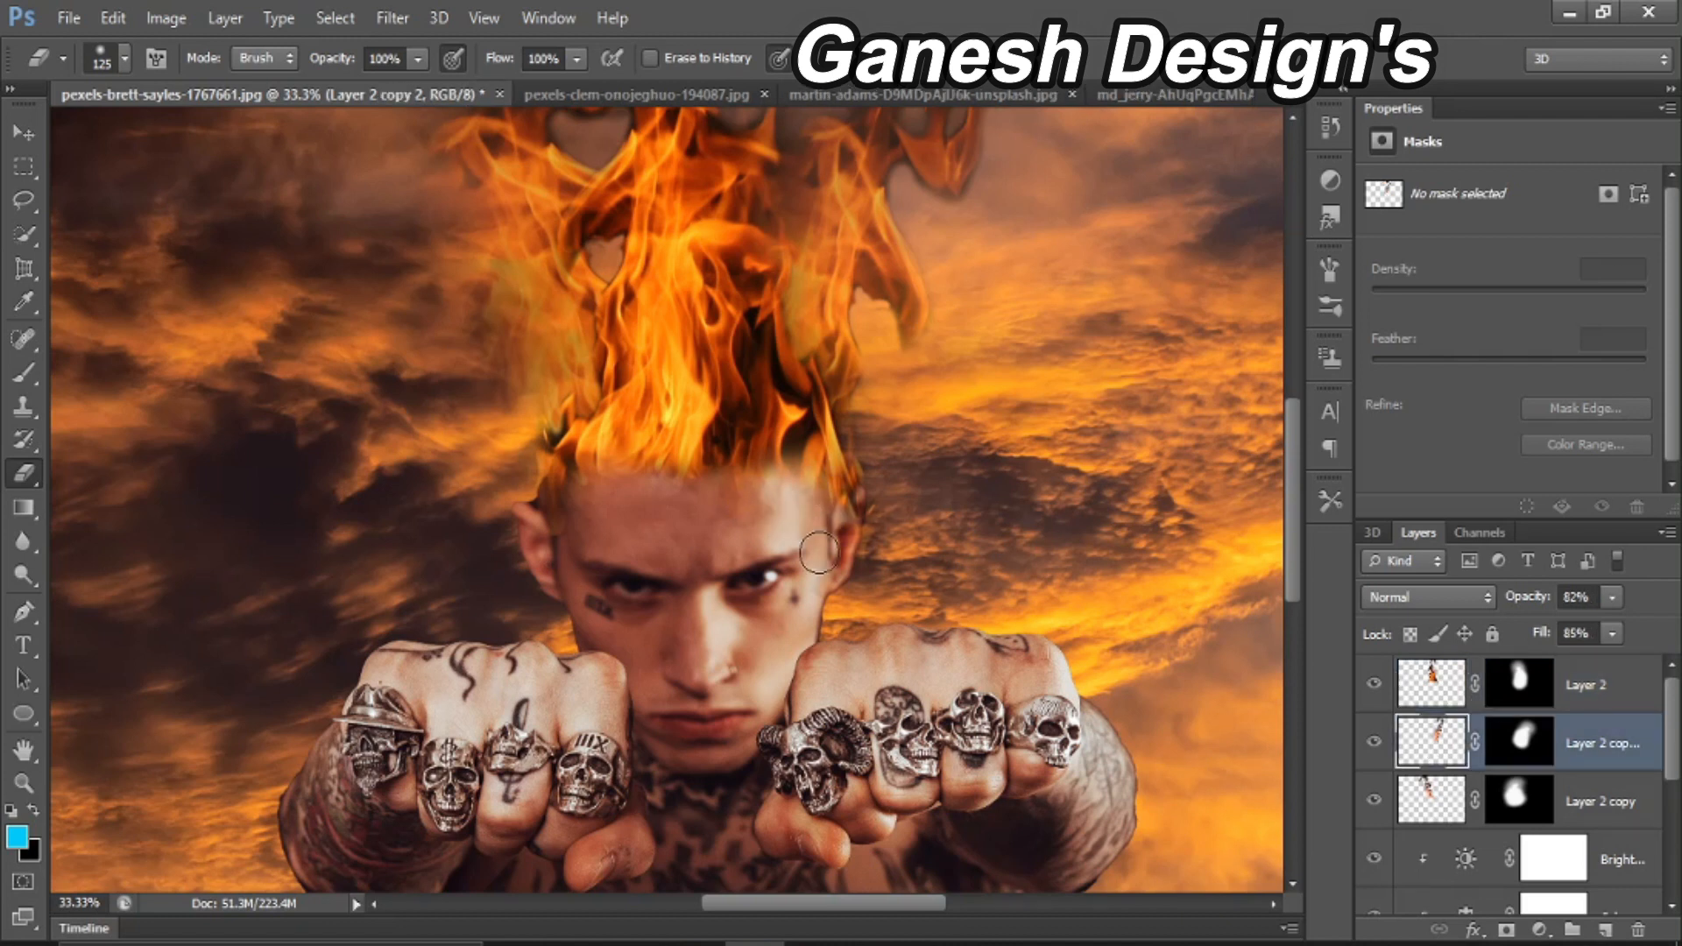
Step: Duplicate the left-hand flame copy, rotate the duplicate about 30° and place it over the right side of the head
scroll(978, 381, "up", 5)
left_click_drag(905, 903, 874, 904)
scroll(838, 709, "down", 2)
left_click(1443, 801)
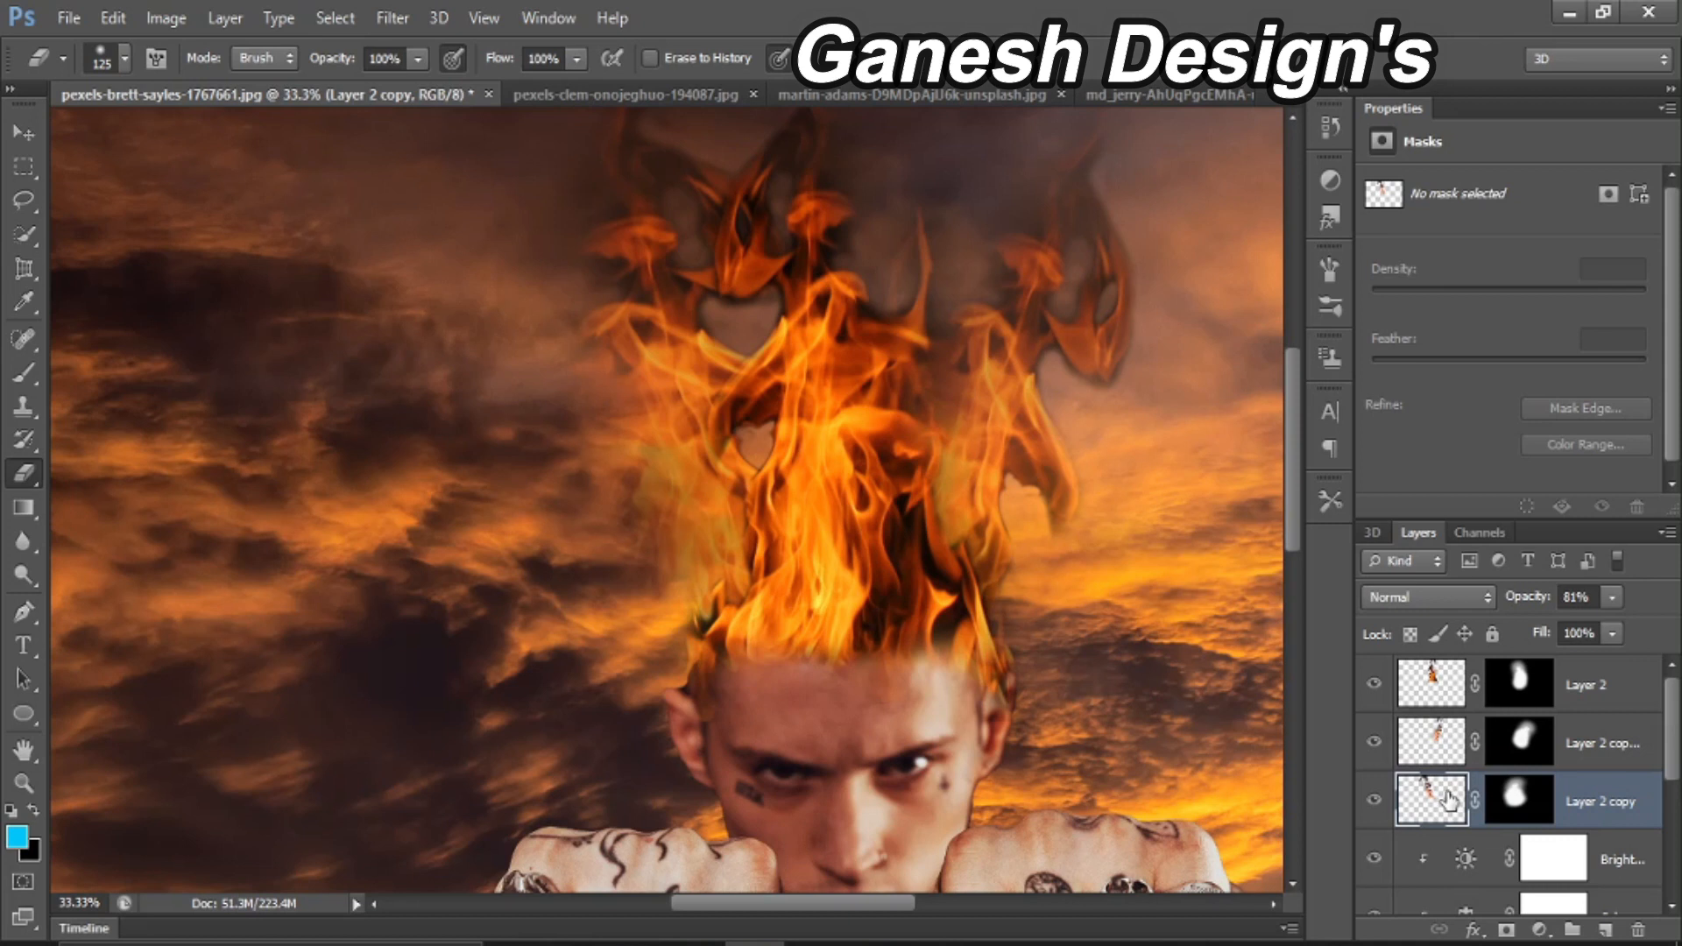
key("ctrl+j")
key("ctrl+0")
key("ctrl+t")
left_click_drag(613, 391, 806, 350)
left_click_drag(956, 496, 827, 619)
mouse_move(798, 425)
left_mouse_down()
mouse_move(755, 419)
mouse_move(739, 497)
mouse_move(770, 422)
mouse_move(771, 474)
mouse_move(775, 451)
left_mouse_up()
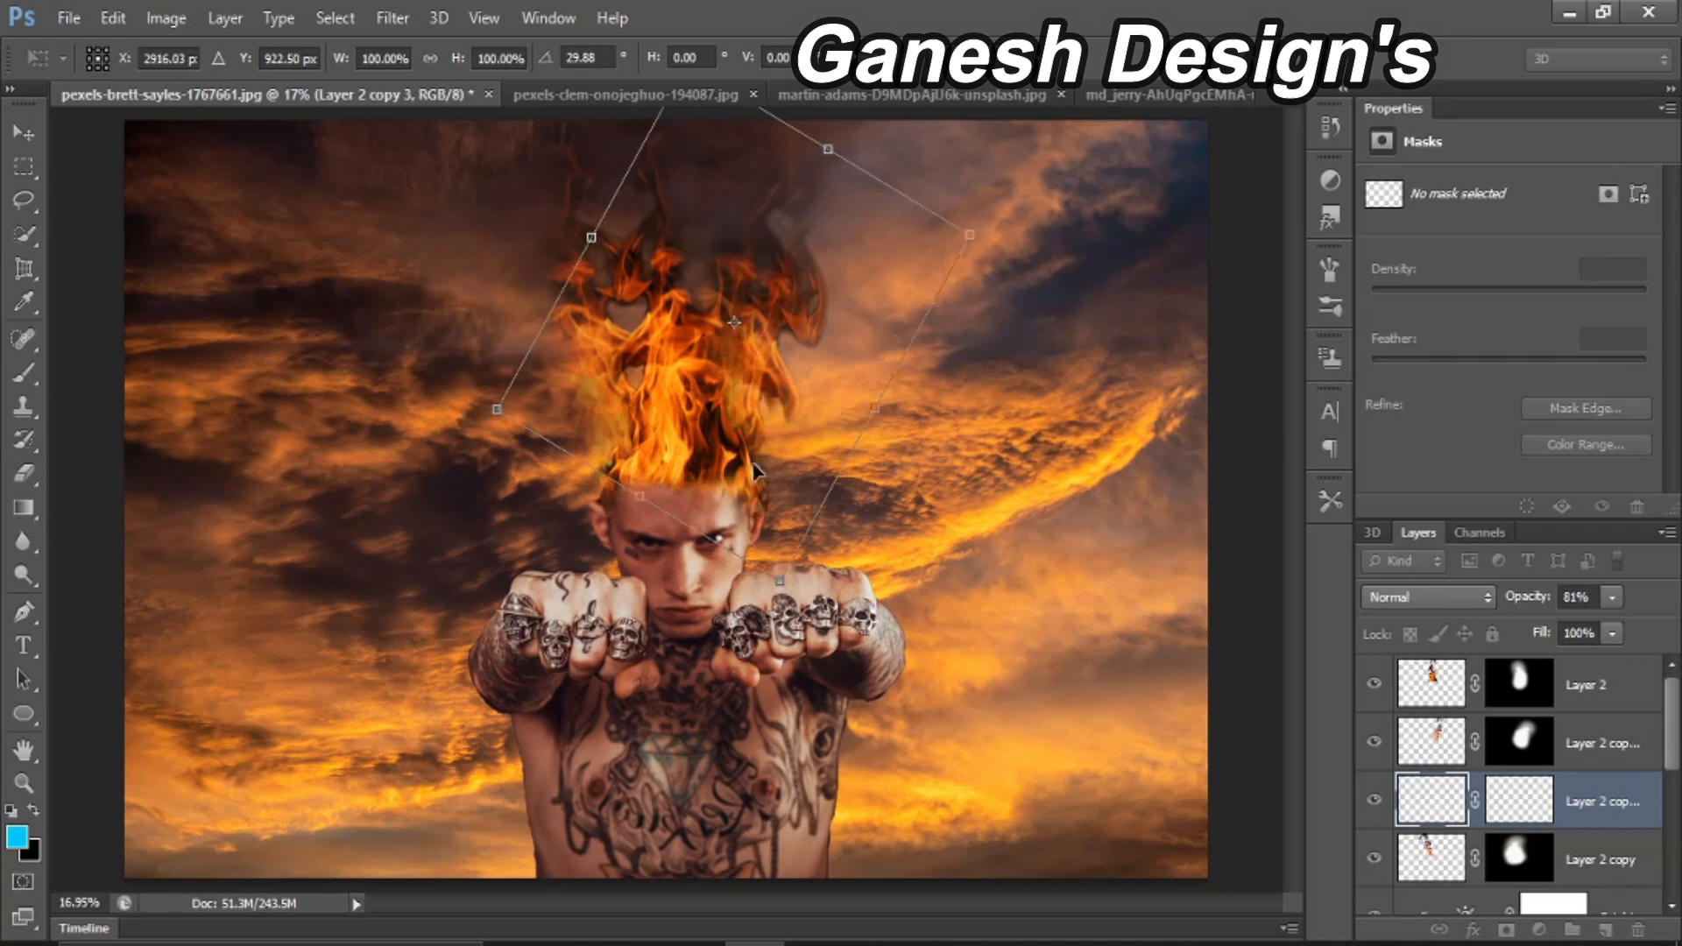
key("Return")
key("e")
Step: Scale the rotated flame copy to 134.65% width and 99.10% height and move it over the left side of the head
key("ctrl+t")
left_click_drag(597, 544, 500, 541)
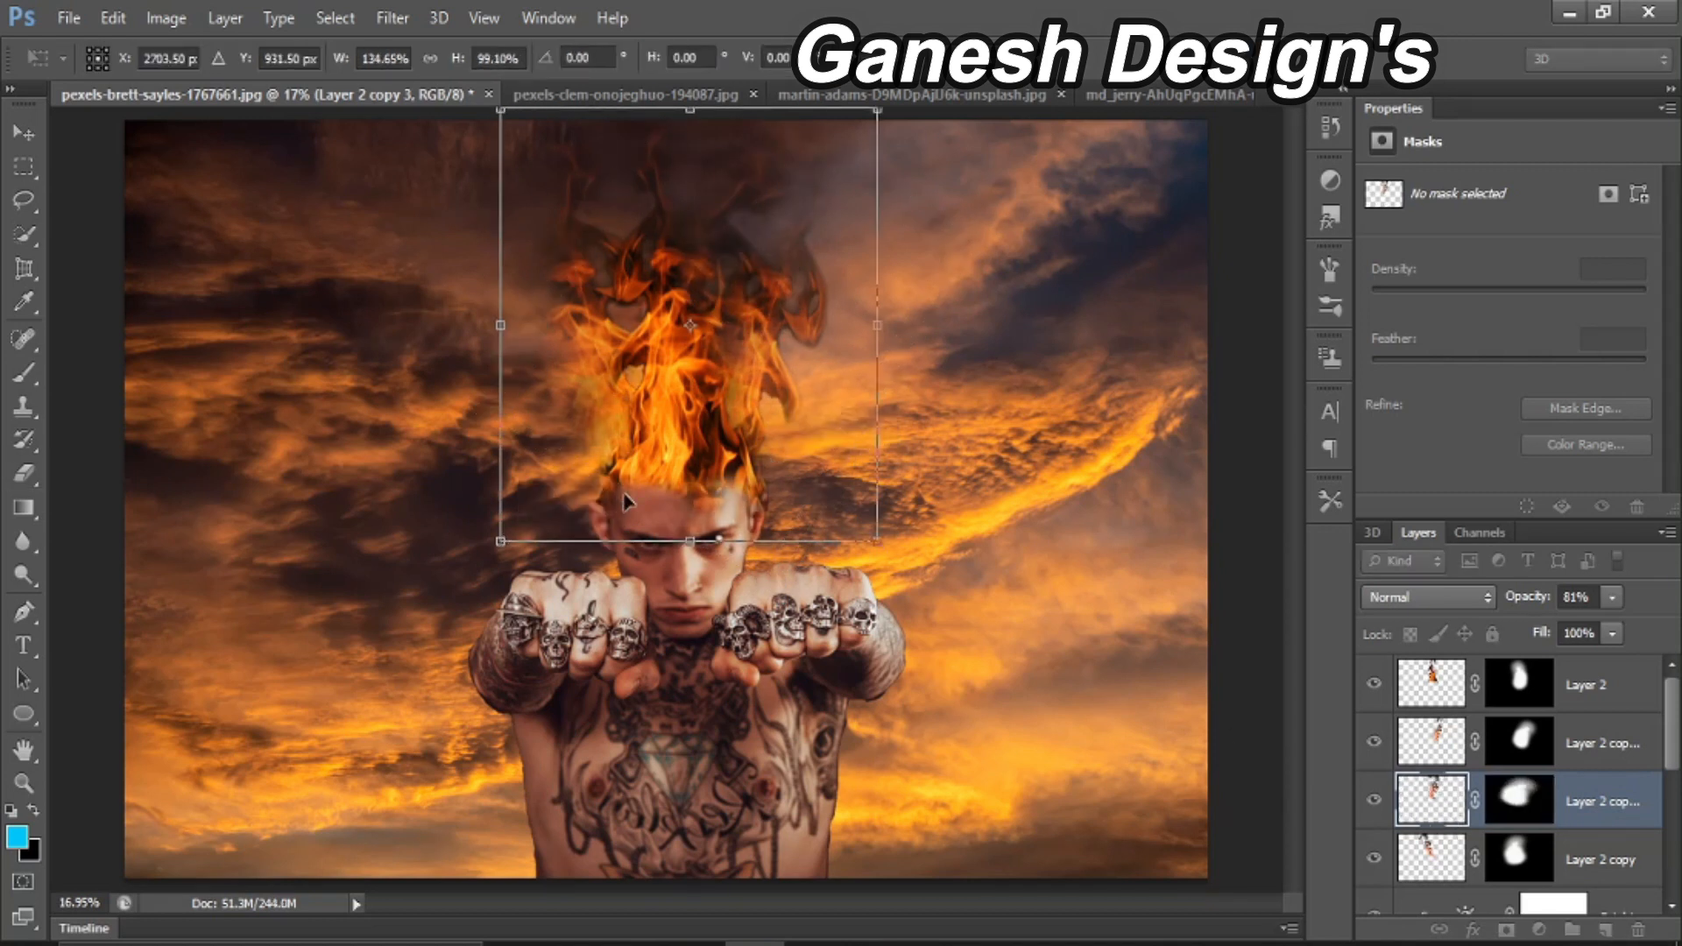
left_click_drag(884, 389, 819, 405)
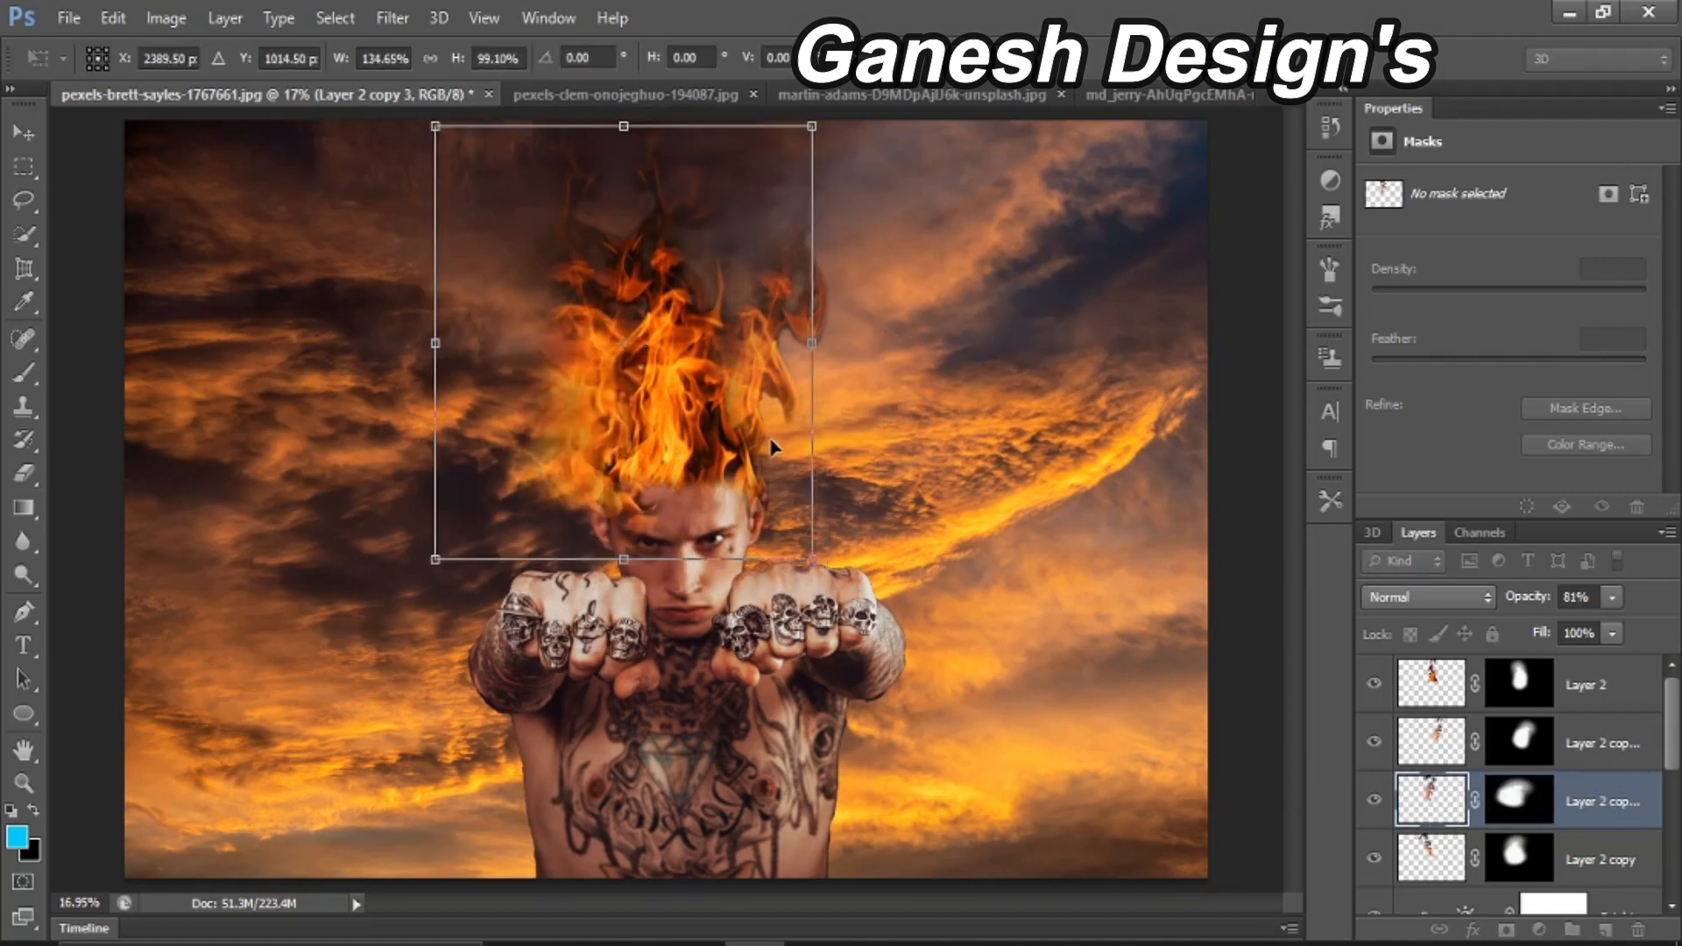
key("Return")
key("ctrl+t")
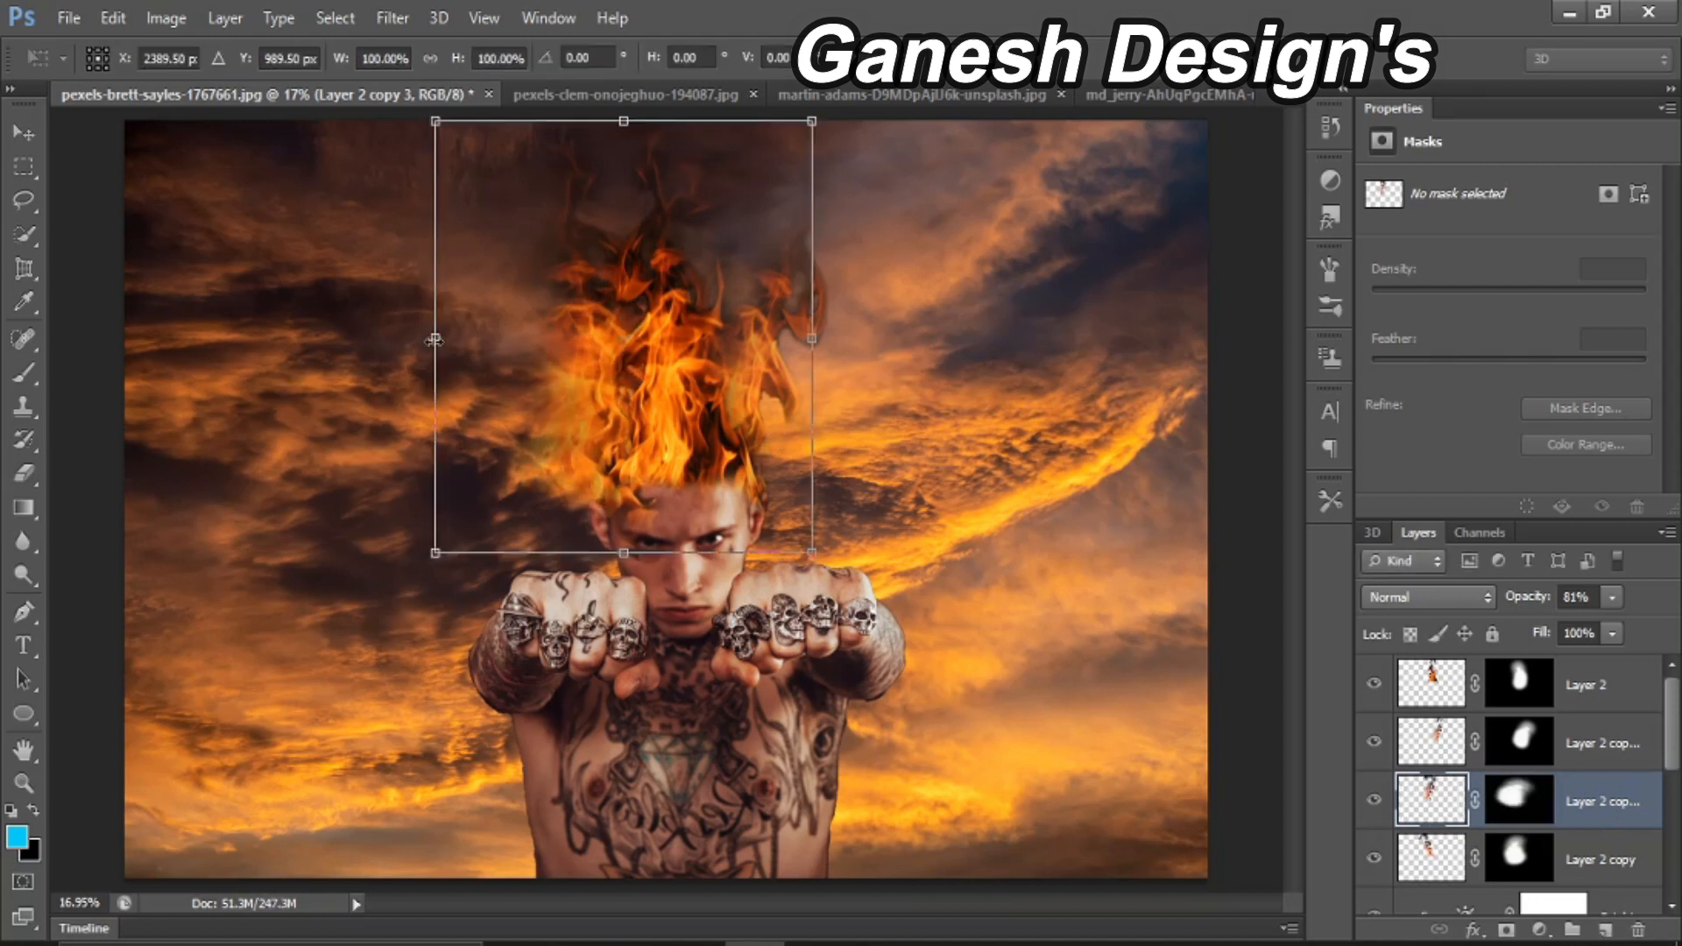
left_click_drag(435, 343, 1176, 338)
left_click_drag(1018, 380, 868, 380)
key("ctrl+z")
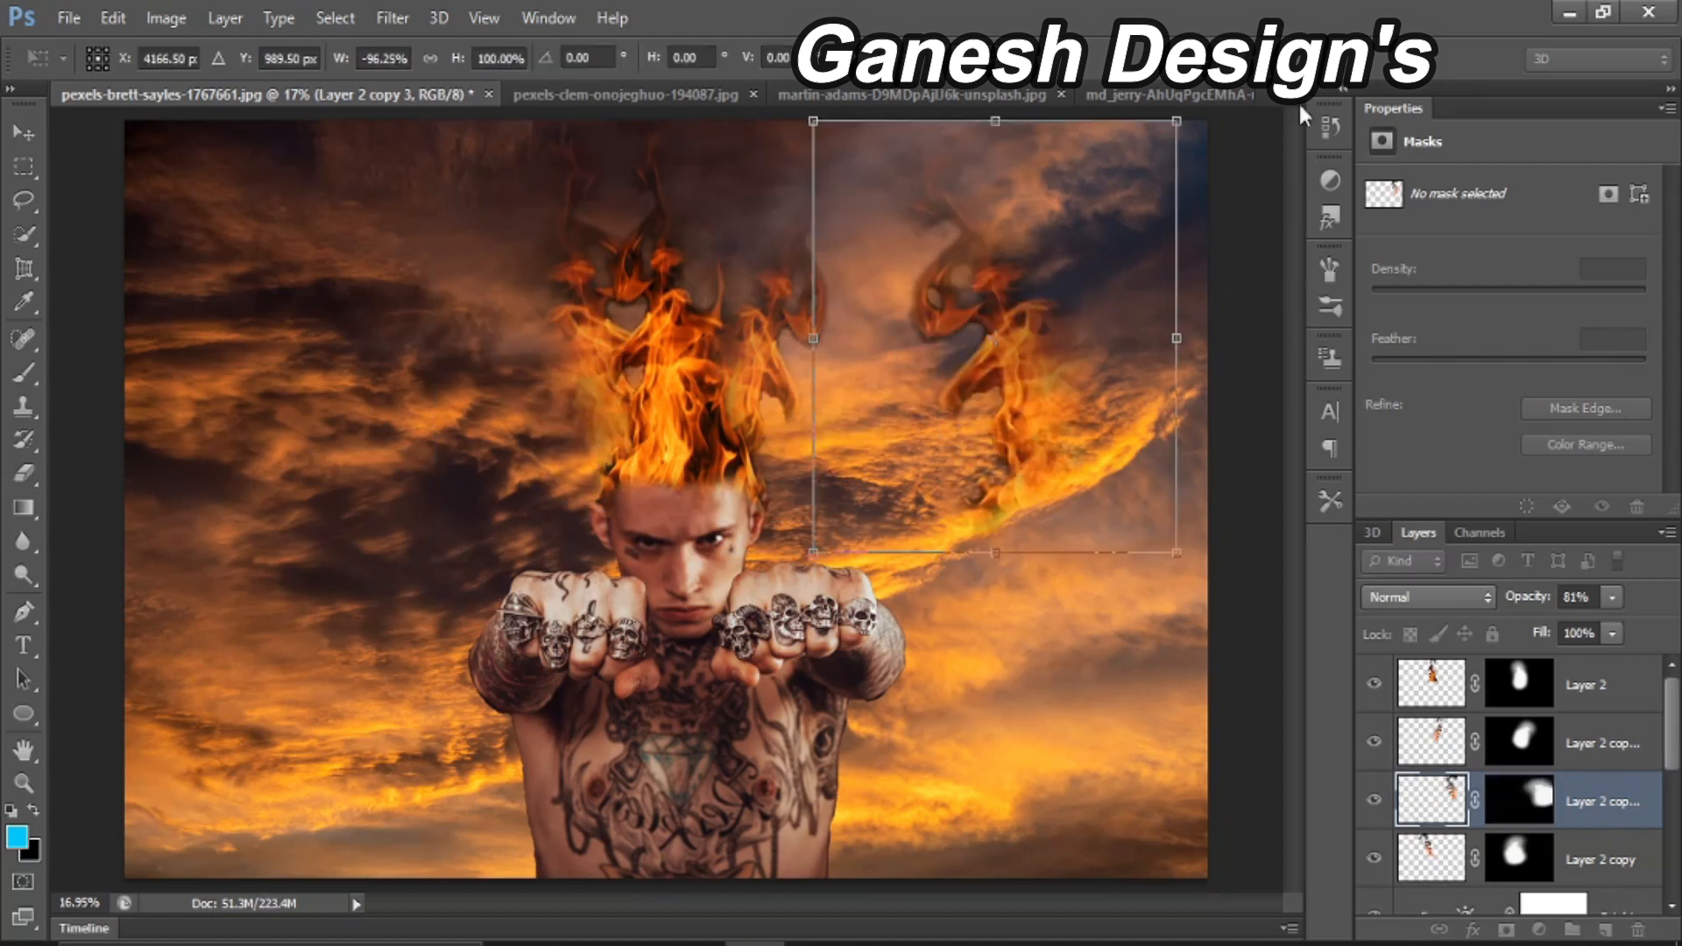
key("Return")
key("ctrl+z")
Step: Duplicate the widened flame, mirror the copy horizontally at 78.63% width and place it over the right side of the head
key("ctrl+j")
key("ctrl+t")
left_click_drag(447, 338, 1110, 373)
left_click_drag(969, 438, 733, 440)
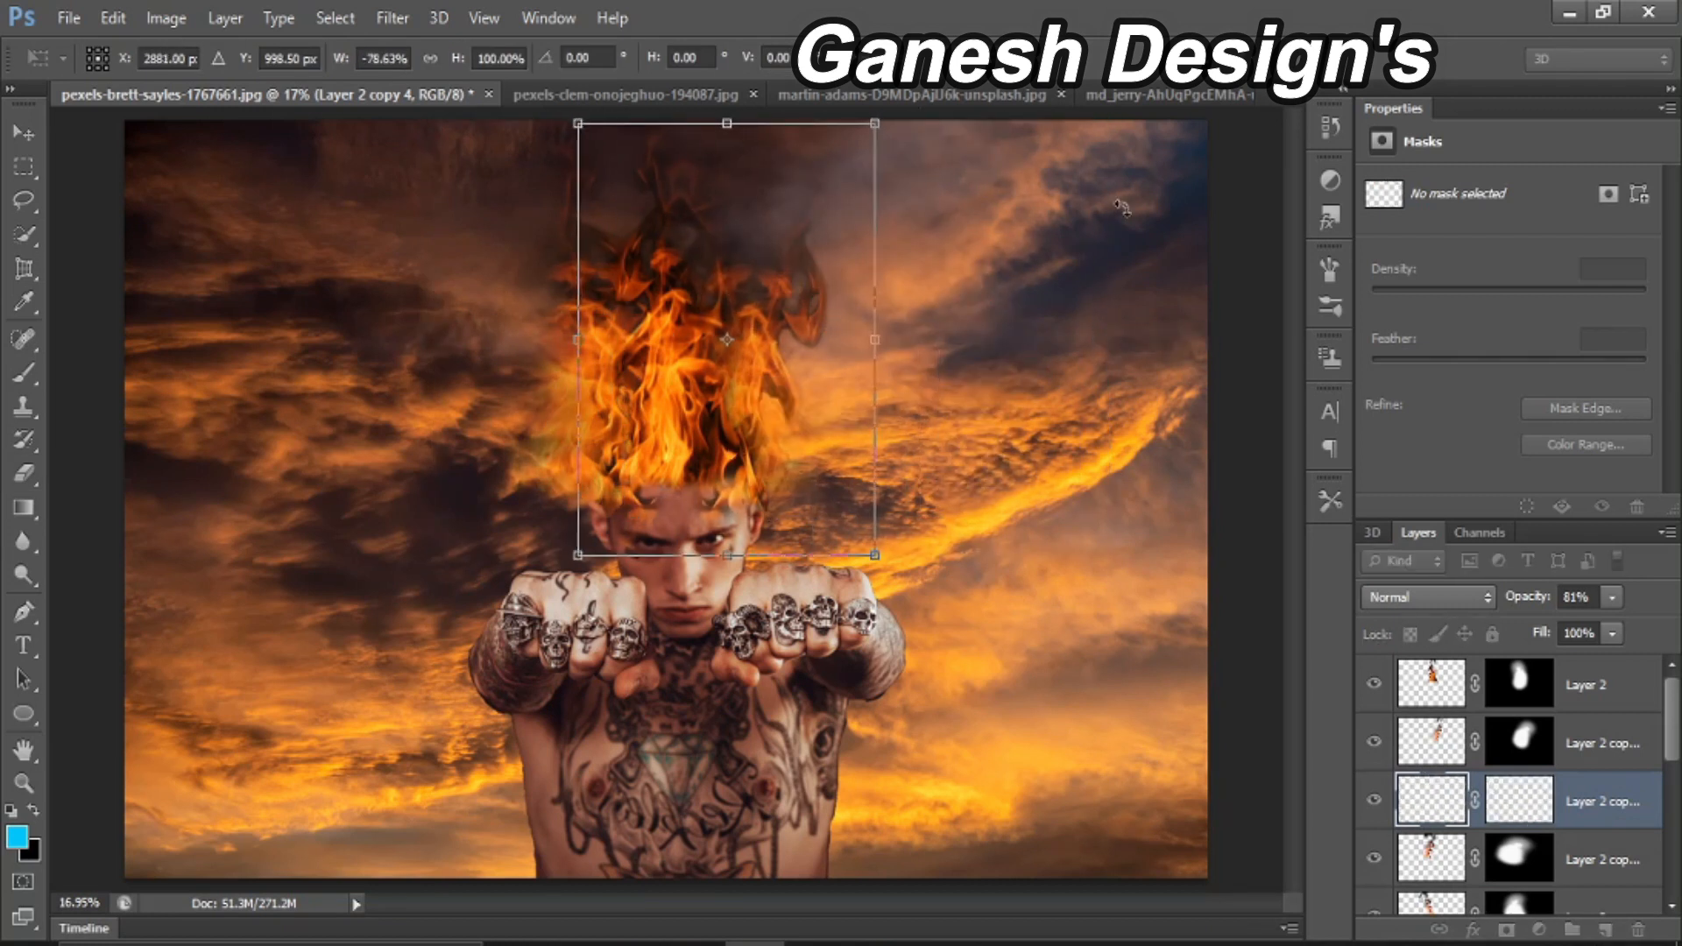
key("Return")
key("e")
Step: Set the widened left flame's opacity to 99% and the mirrored right copy's opacity to 85%
key("alt+bracketleft")
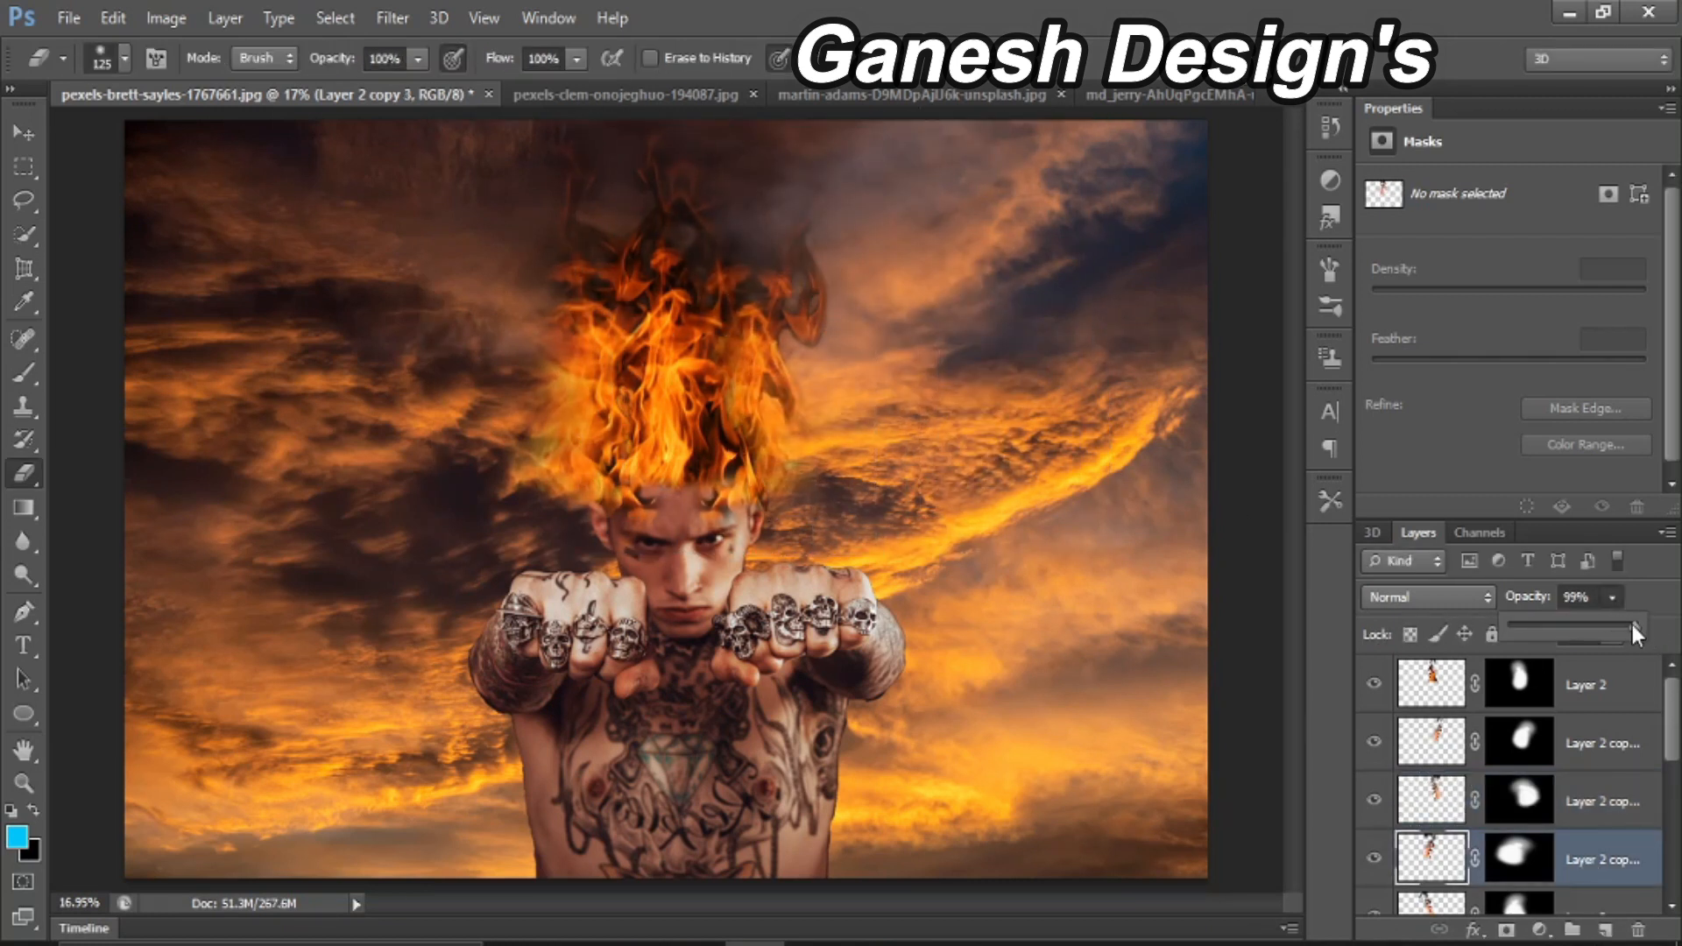
key("alt+bracketright")
left_click_drag(1633, 624, 1594, 625)
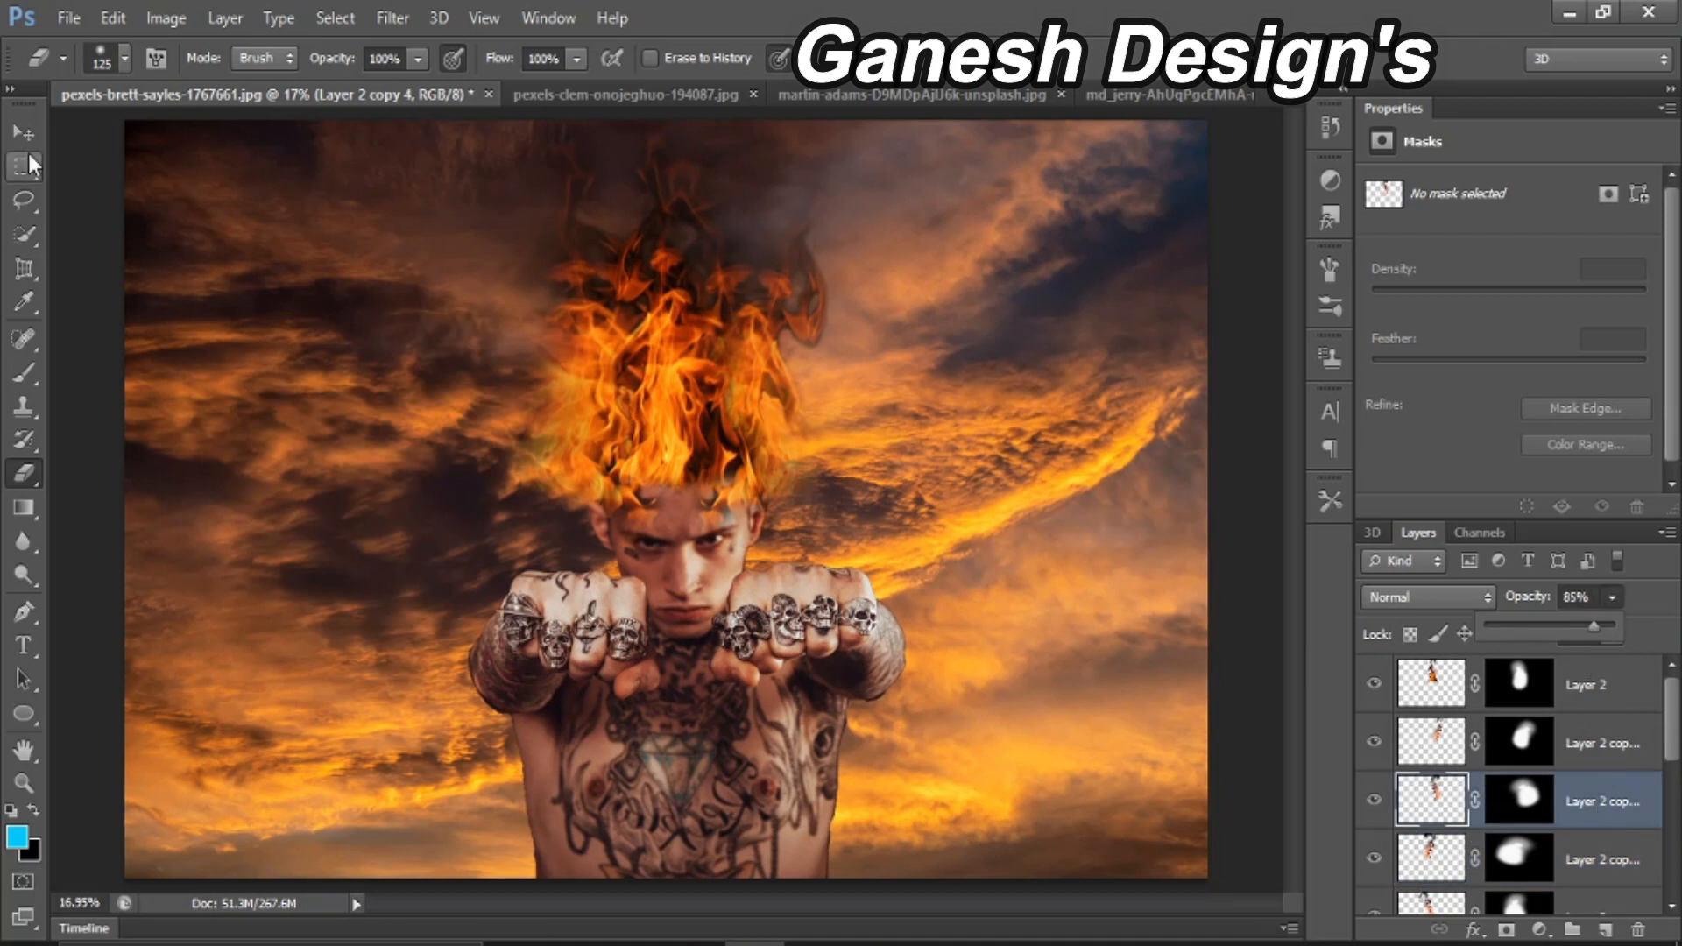
Step: Gather the original flame layer and all its copies into one layer group
key("v")
left_click(1388, 686)
key("ctrl+g")
left_click(1403, 670)
left_click(1403, 670)
left_click(1608, 773)
left_click(1610, 889, "shift")
left_click_drag(1610, 770, 1588, 672)
left_click(1403, 671)
Step: Target the man's layer, choose a dark brown foreground colour and set the brush to 25 px, 68% opacity and 62% flow
key("ctrl+plus")
key("ctrl+plus")
key("ctrl+plus")
key("ctrl+plus")
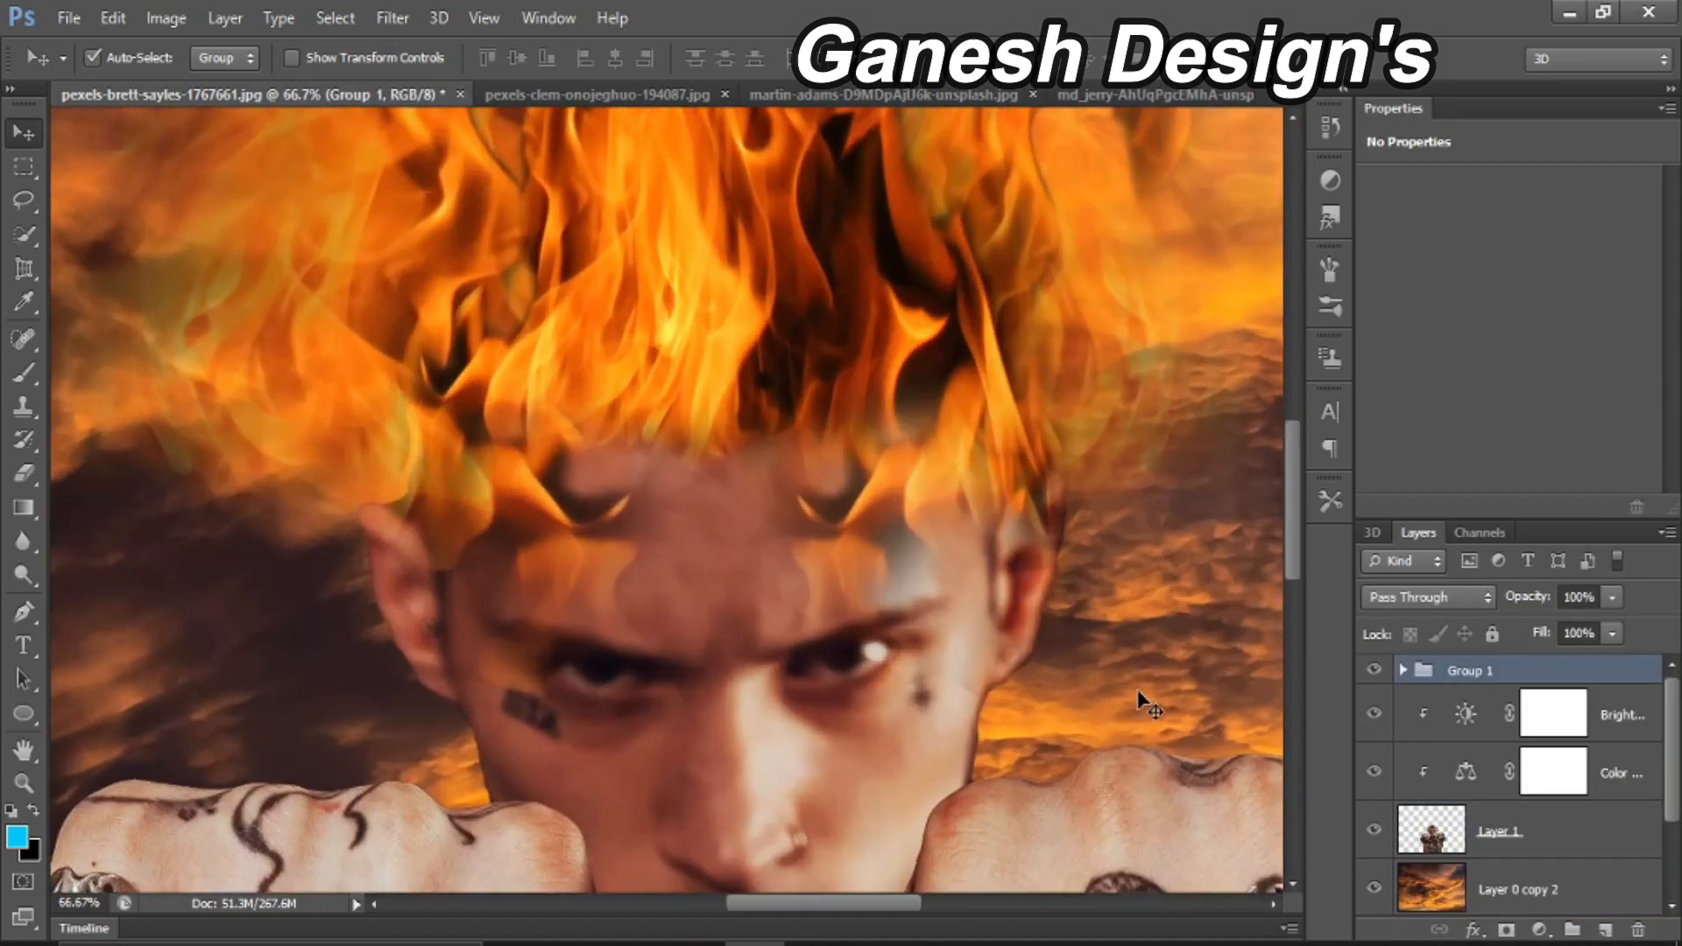
left_click(1420, 846)
key("ctrl+plus")
key("ctrl+plus")
key("ctrl+plus")
key("b")
key("x")
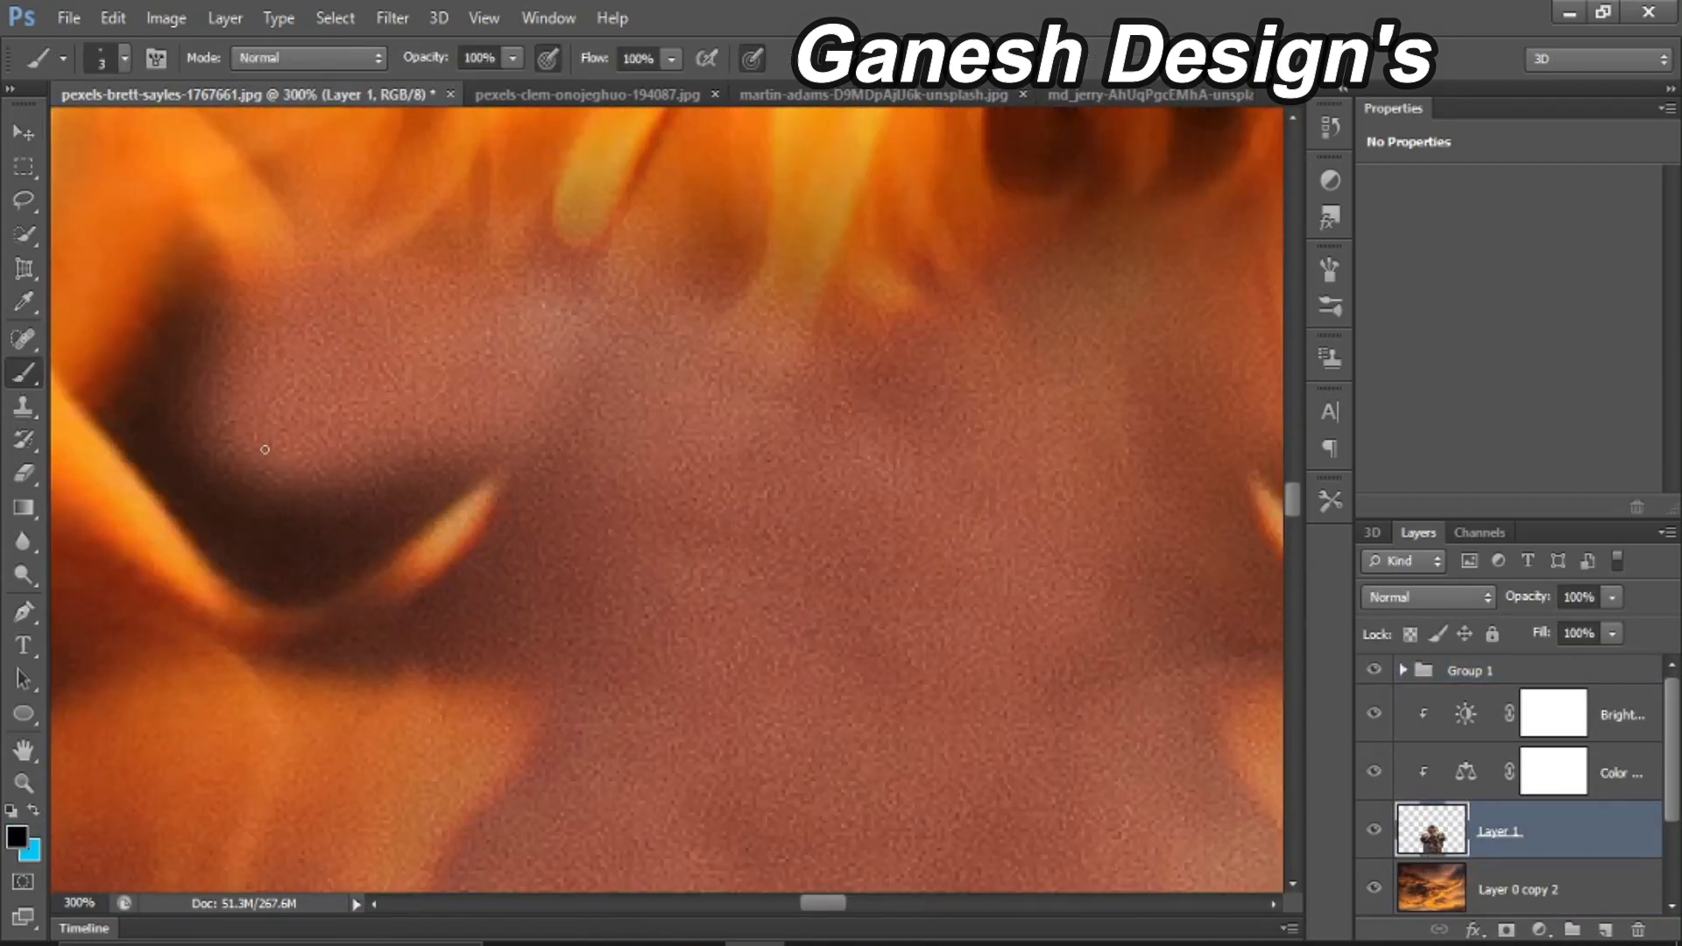
key("ctrl+minus")
key("ctrl+minus")
key("bracketleft")
key("bracketleft")
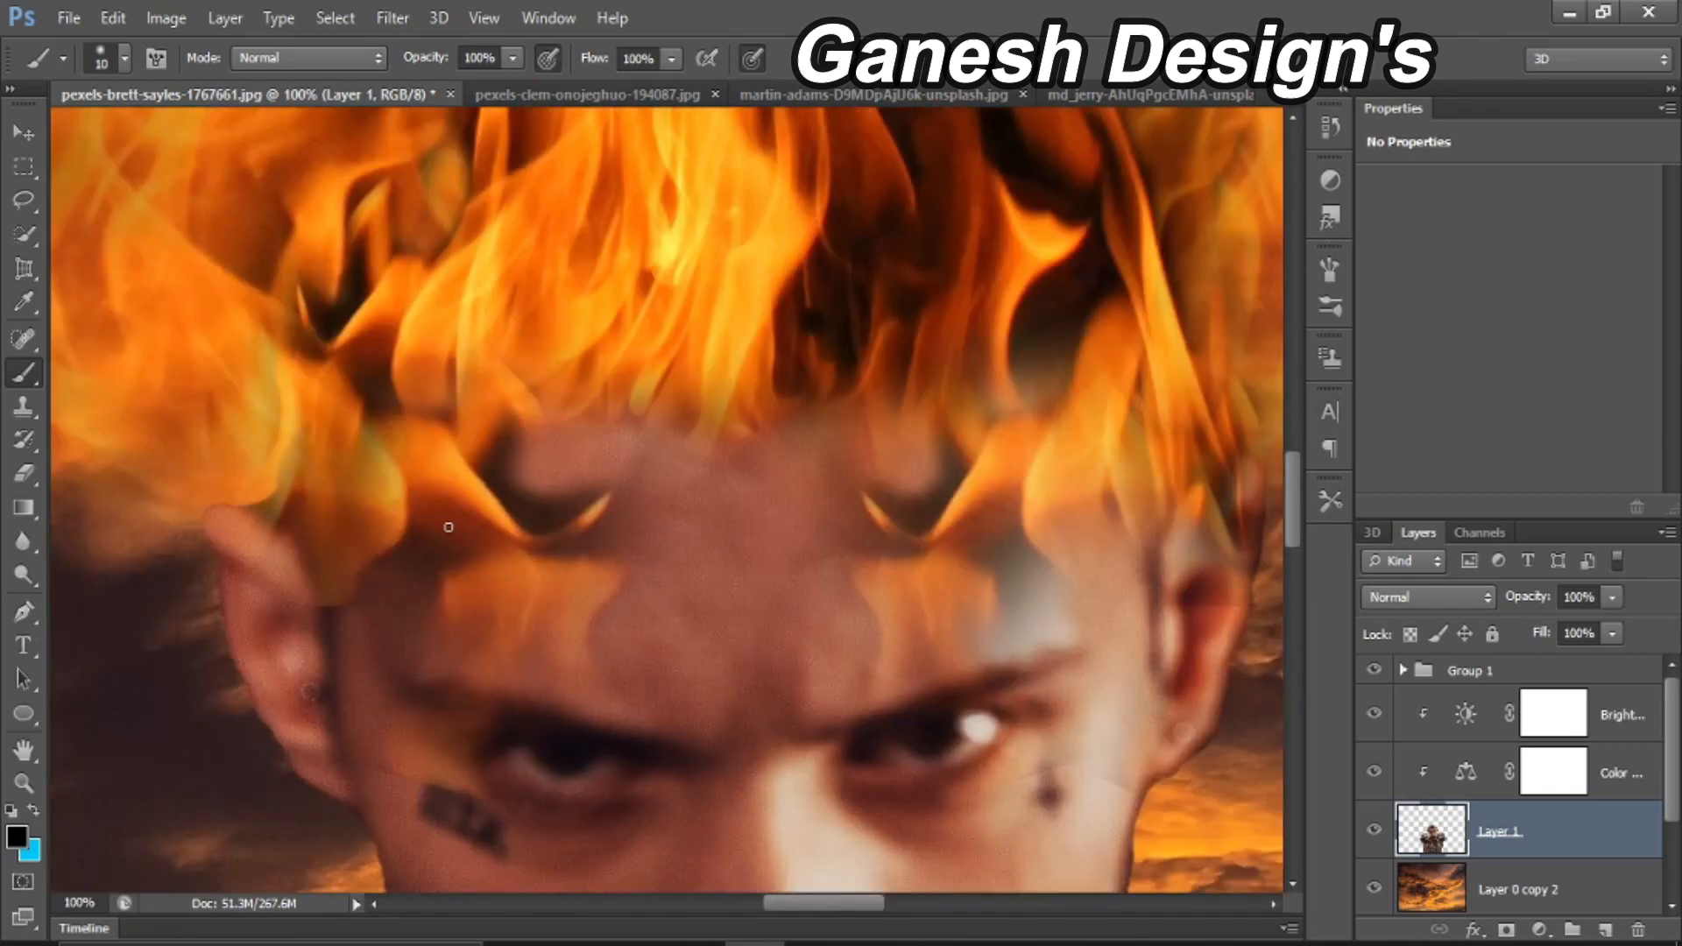
left_click(581, 378, "alt")
left_click(16, 837)
left_click(558, 489)
left_click(1617, 376)
left_click(1442, 834)
left_click_drag(513, 58, 626, 94)
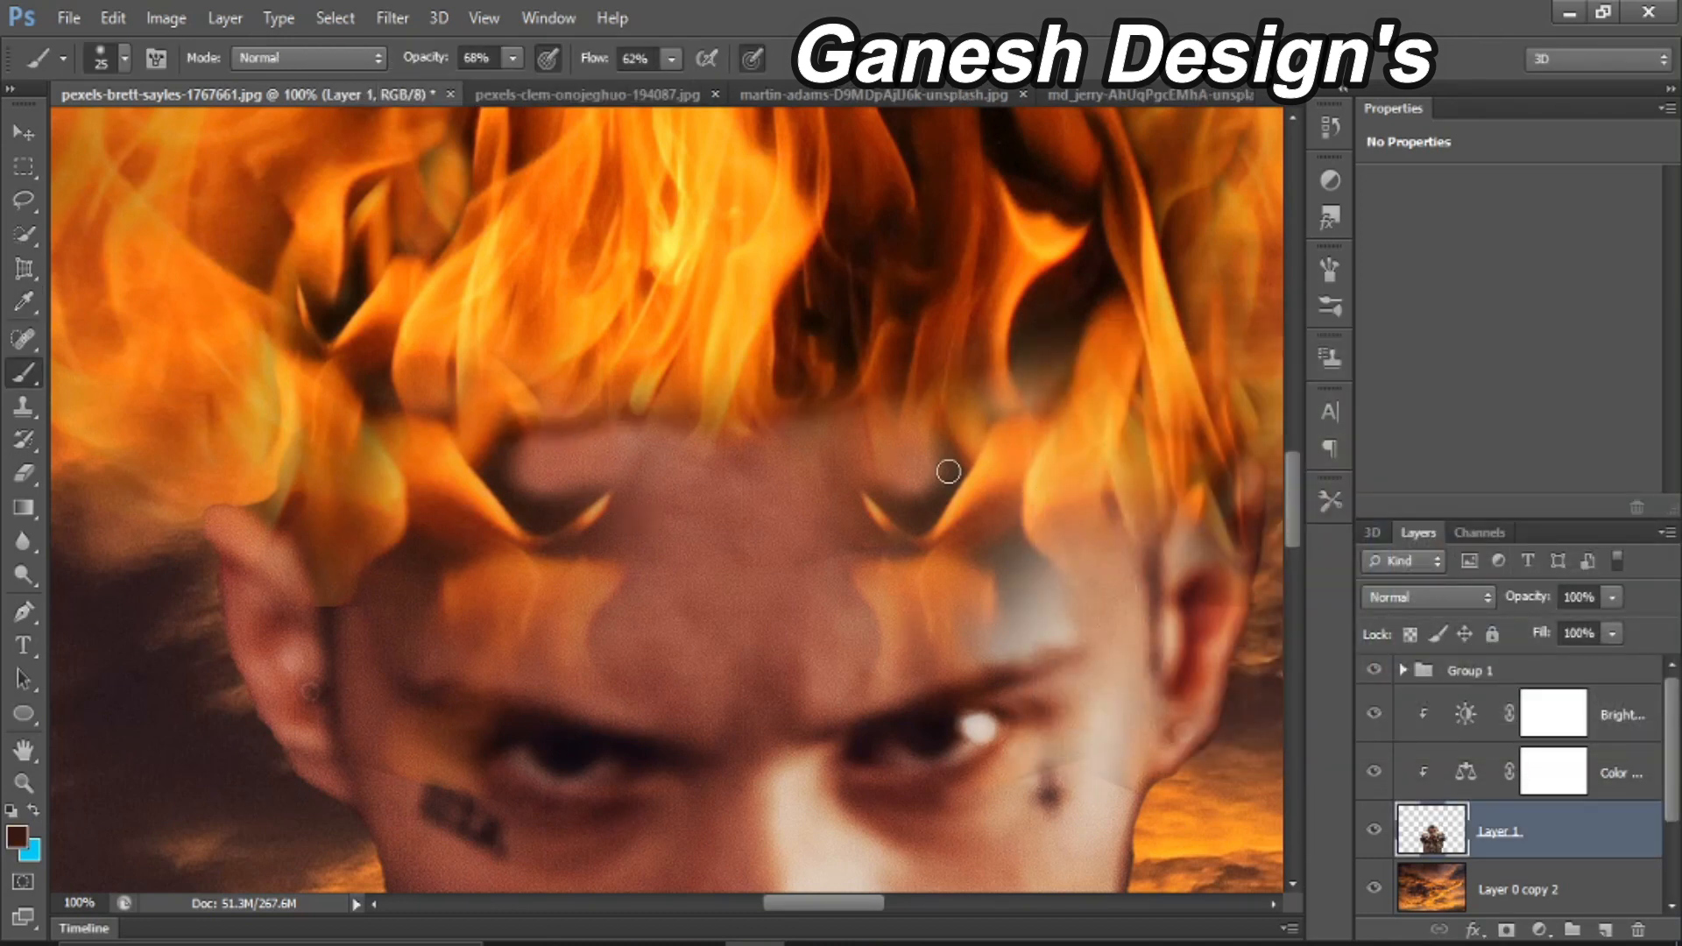
Step: Find the flame copy covering the right side of the forehead and try to erase its lower part with a 50 px eraser
key("v")
left_click(1071, 486)
left_click(1375, 772)
left_click(1375, 772)
left_click(1375, 830)
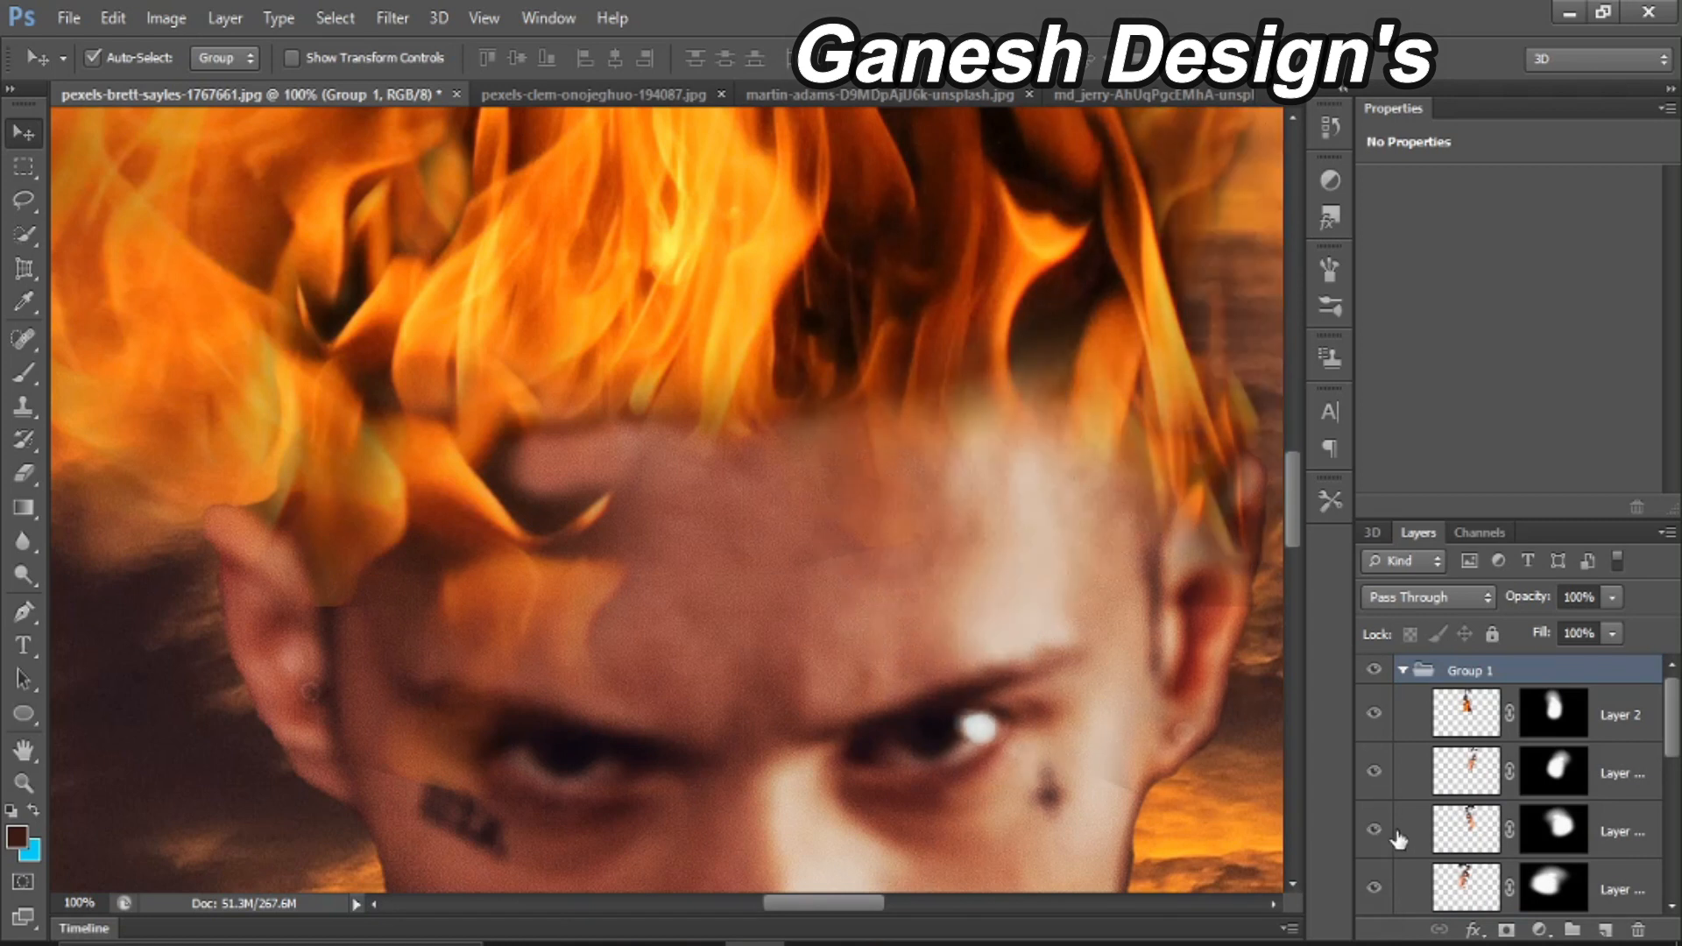
left_click(1398, 839)
key("e")
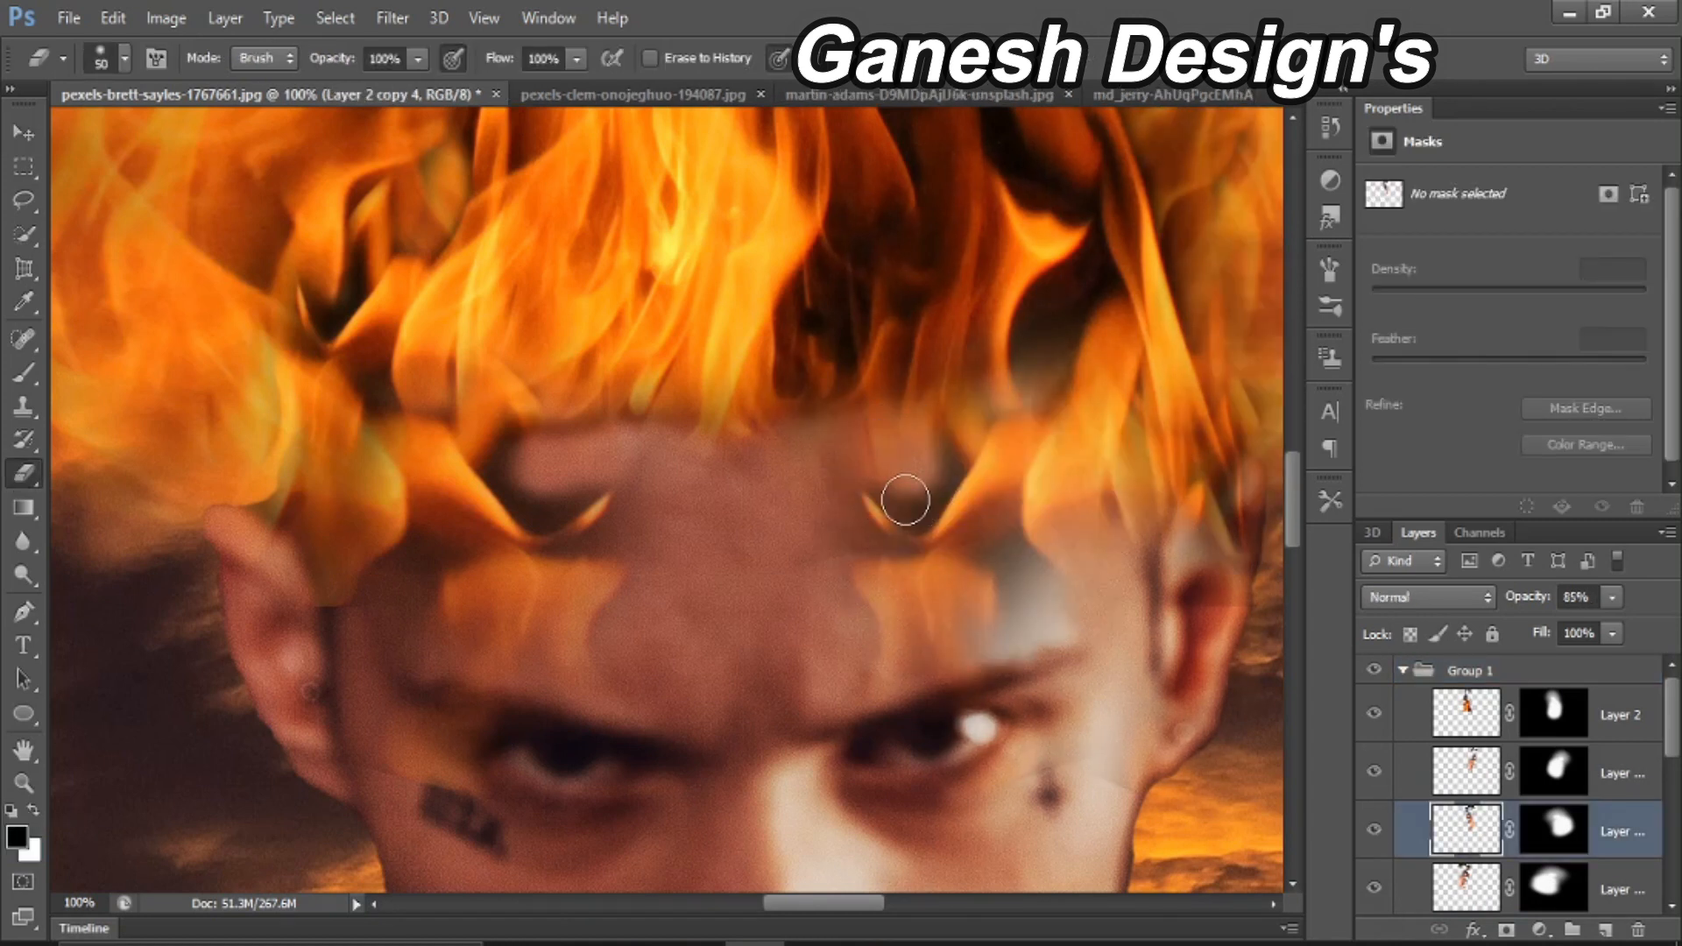
key("ctrl+z")
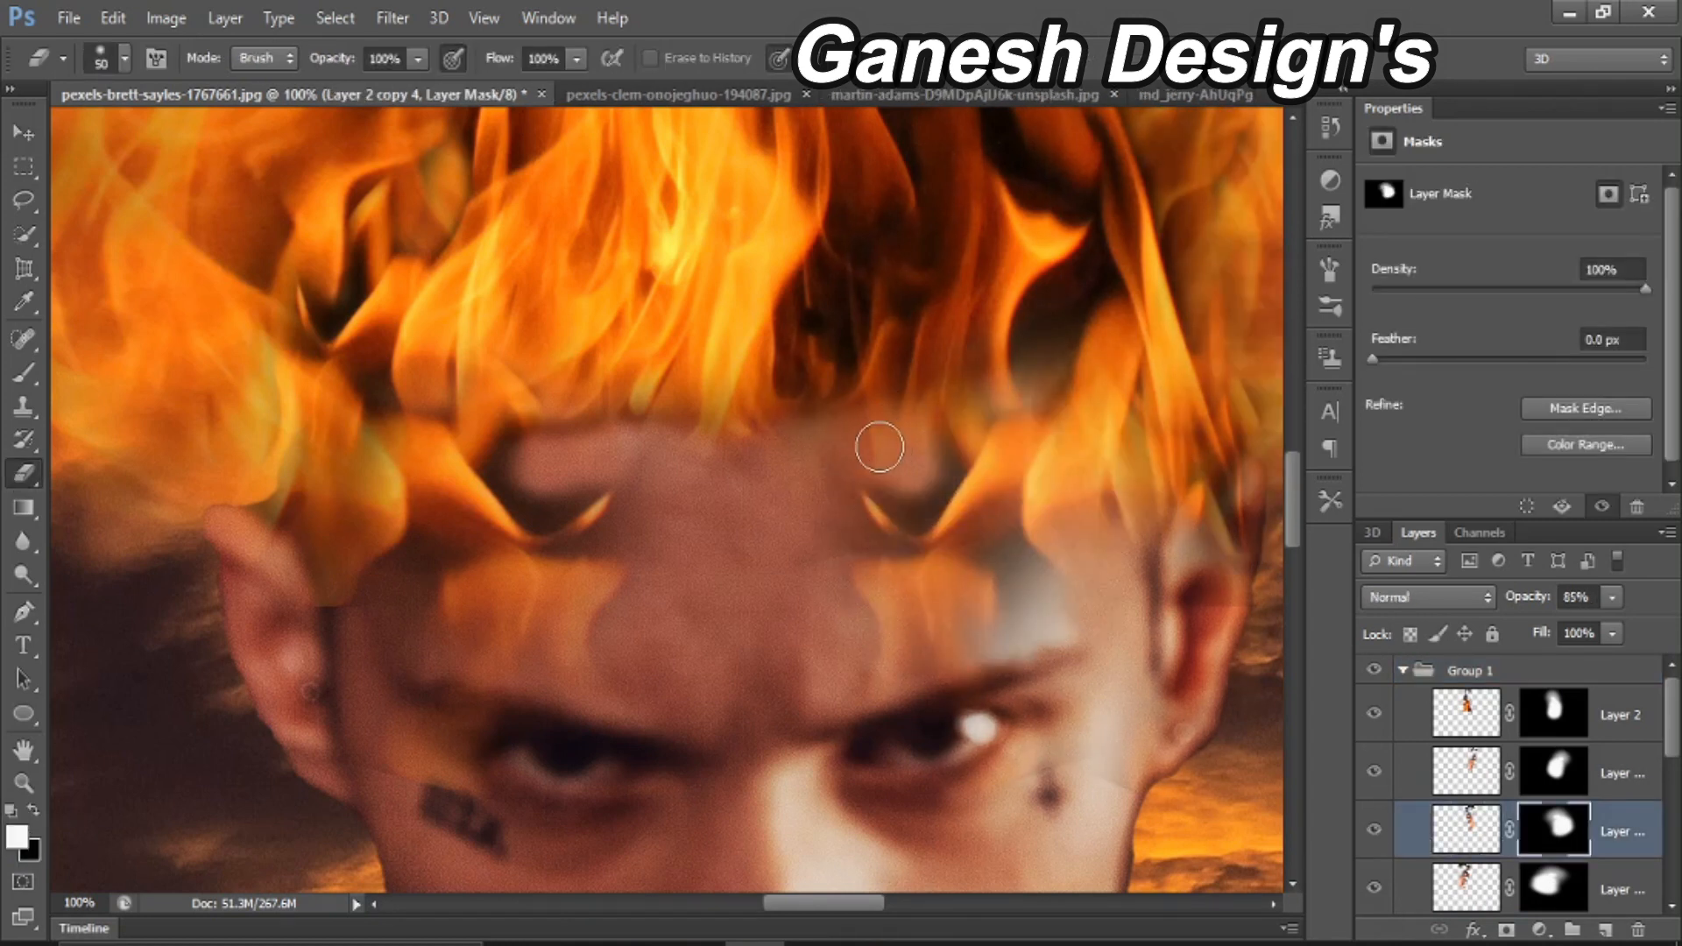
Step: Toggle the visibility of the upper flame layers one by one to check what each contributes around the forehead
left_click(1375, 830)
left_click(1375, 772)
left_click(1375, 772)
left_click(1475, 783)
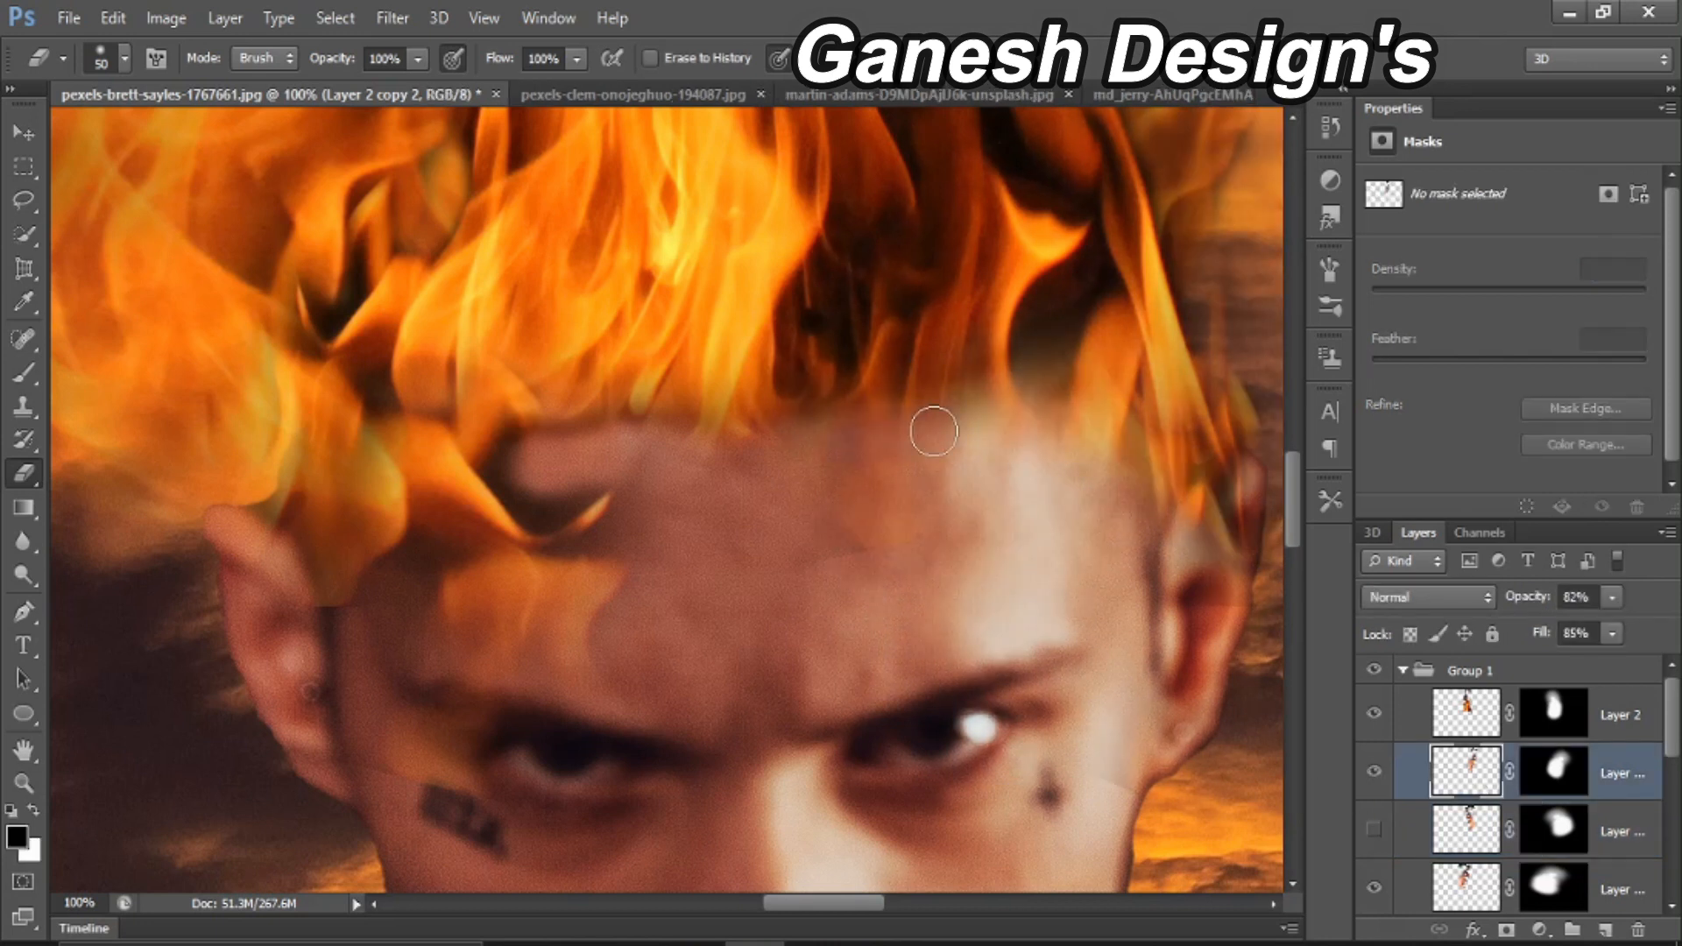
left_click(1375, 829)
left_click(1375, 714)
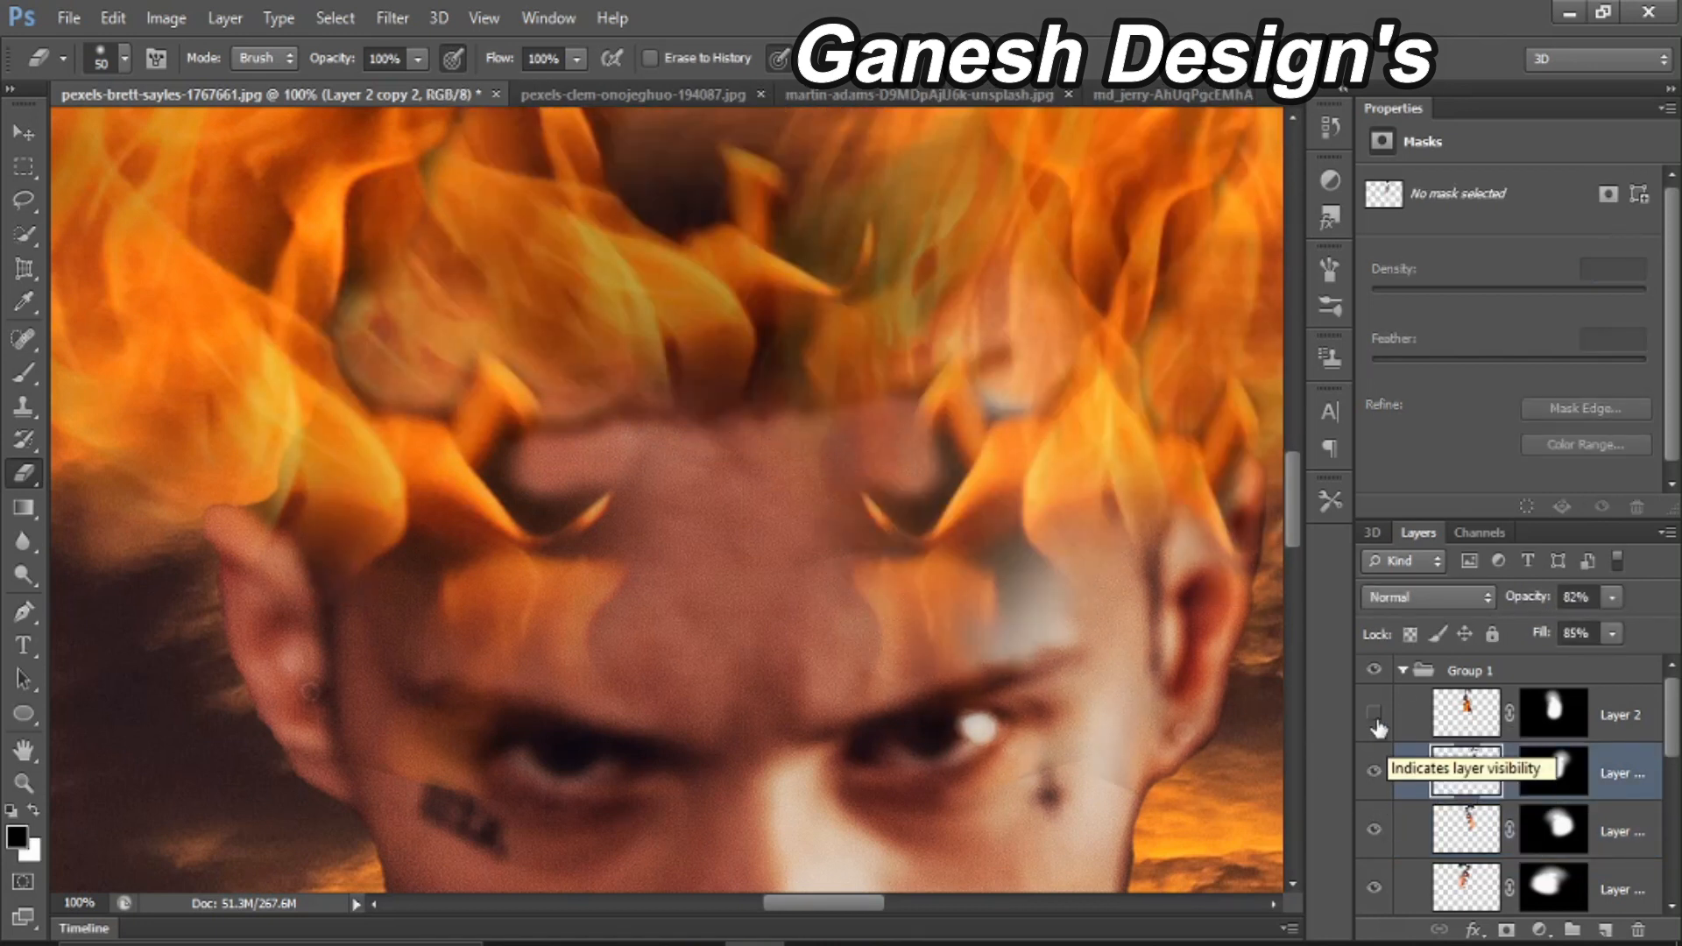
key("ctrl+0")
left_click(1374, 714)
Step: Set the original flame layer's opacity to 92%
left_click_drag(1595, 625, 1603, 626)
left_click(1472, 771)
key("alt+]")
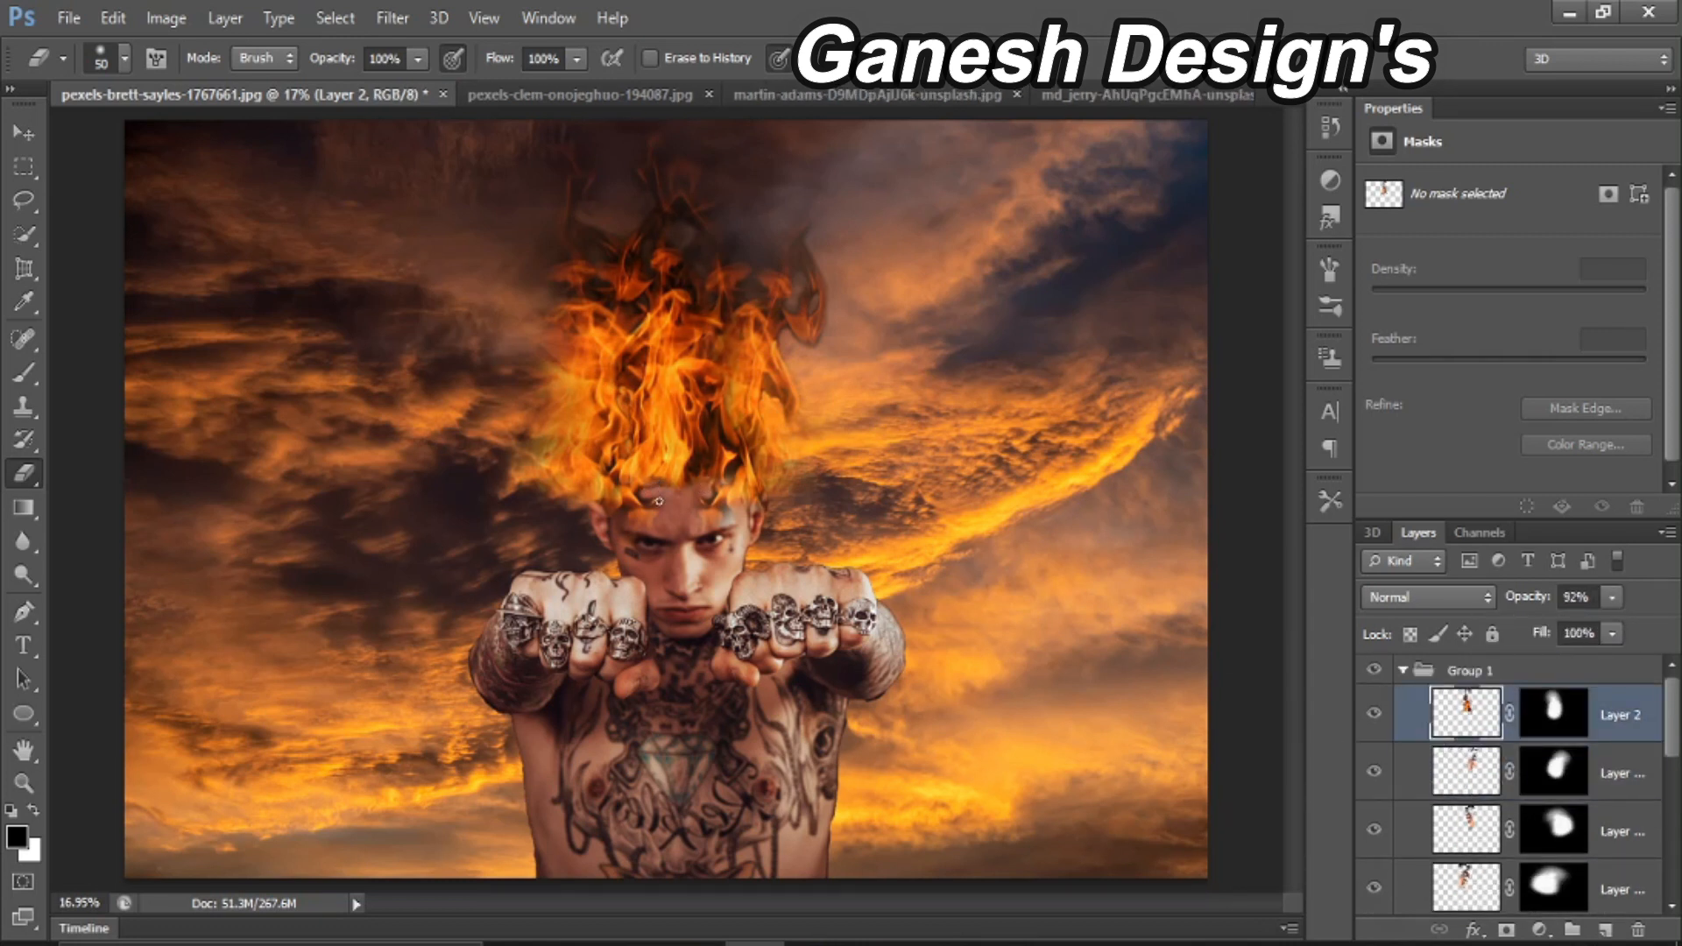
Step: Erase the original flame's lower edge along the middle of the hairline with a 50 px eraser
scroll(675, 500, "up", 4)
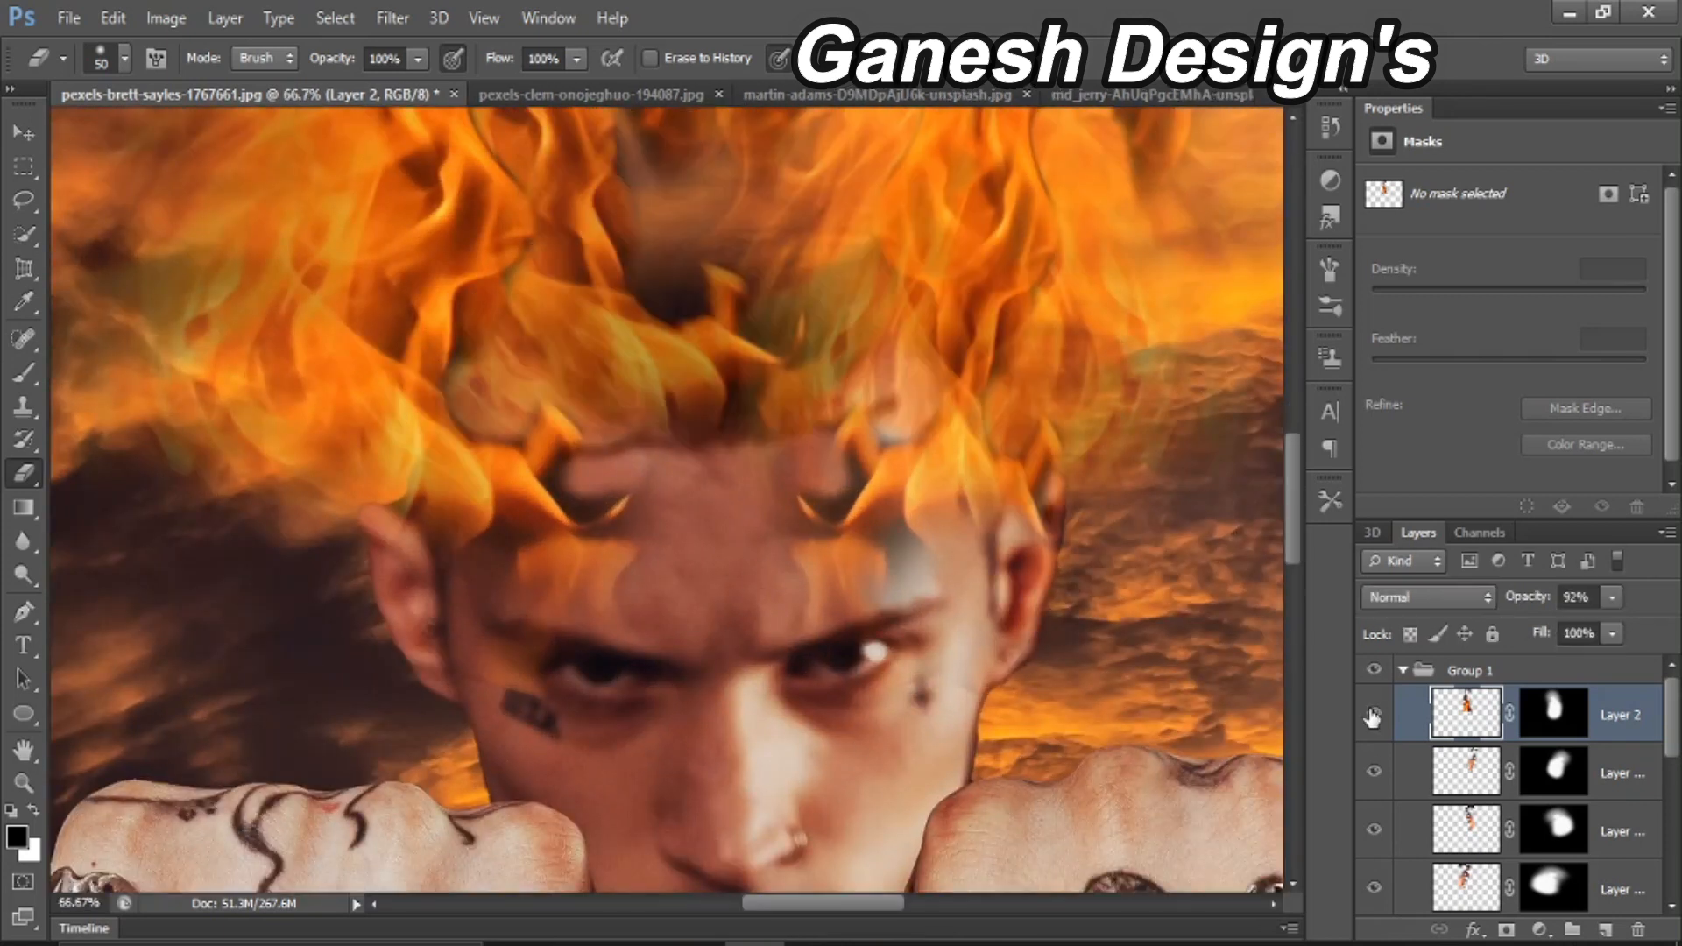
left_click(1554, 712)
left_click(879, 436)
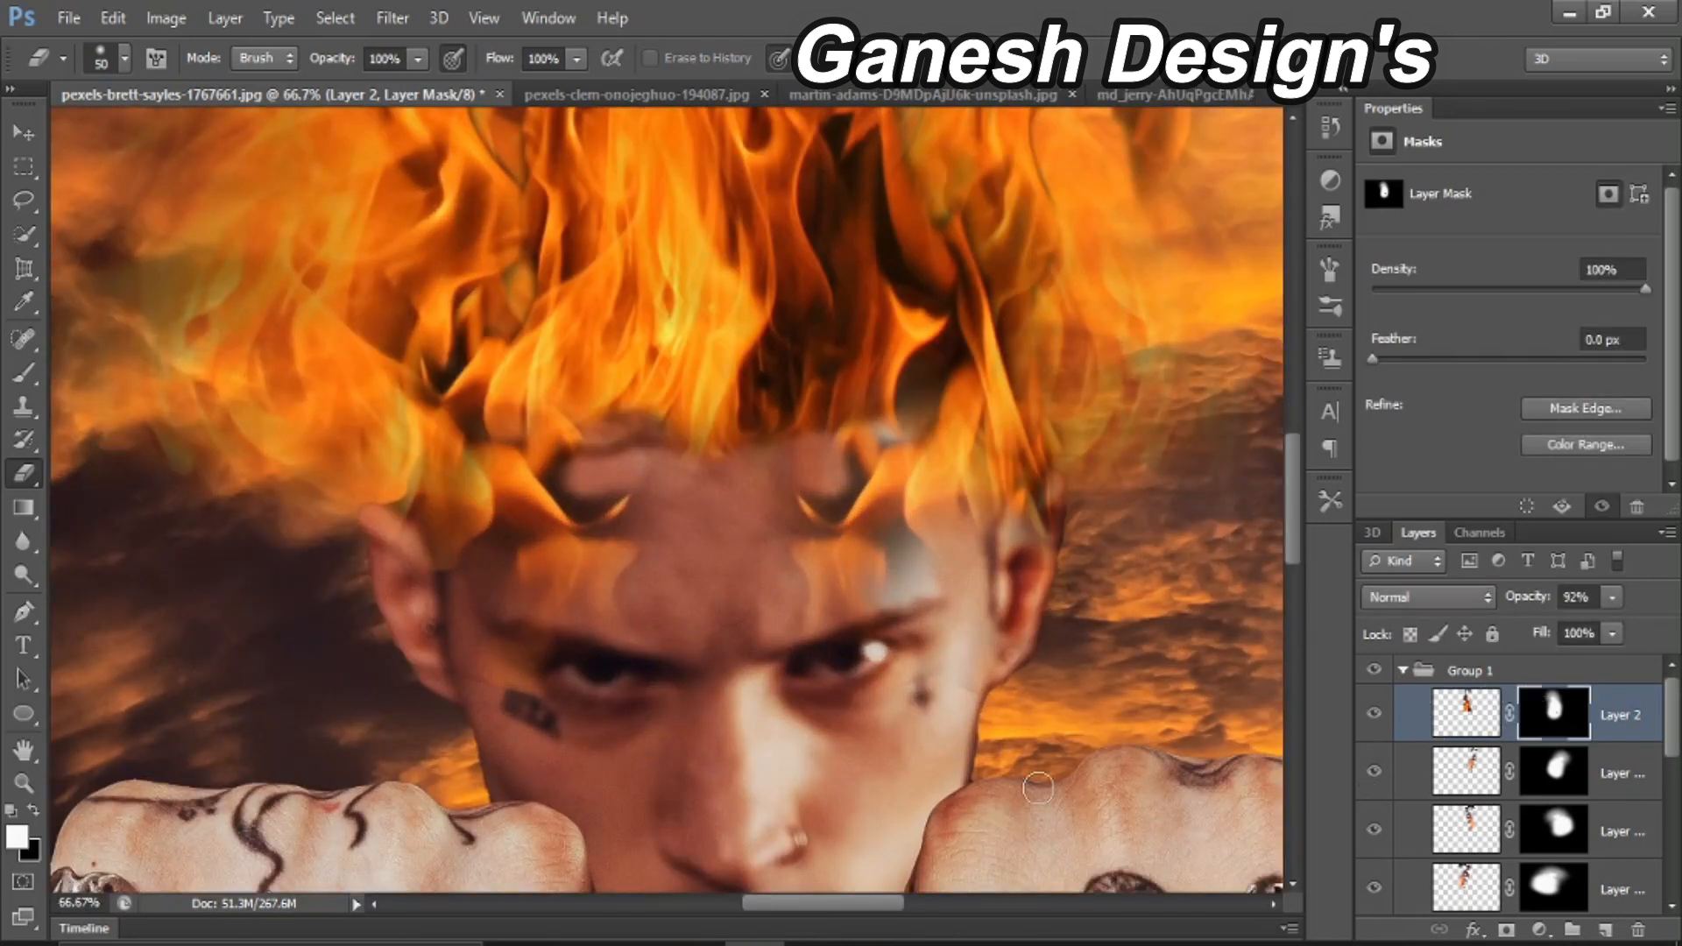
left_click(1466, 829)
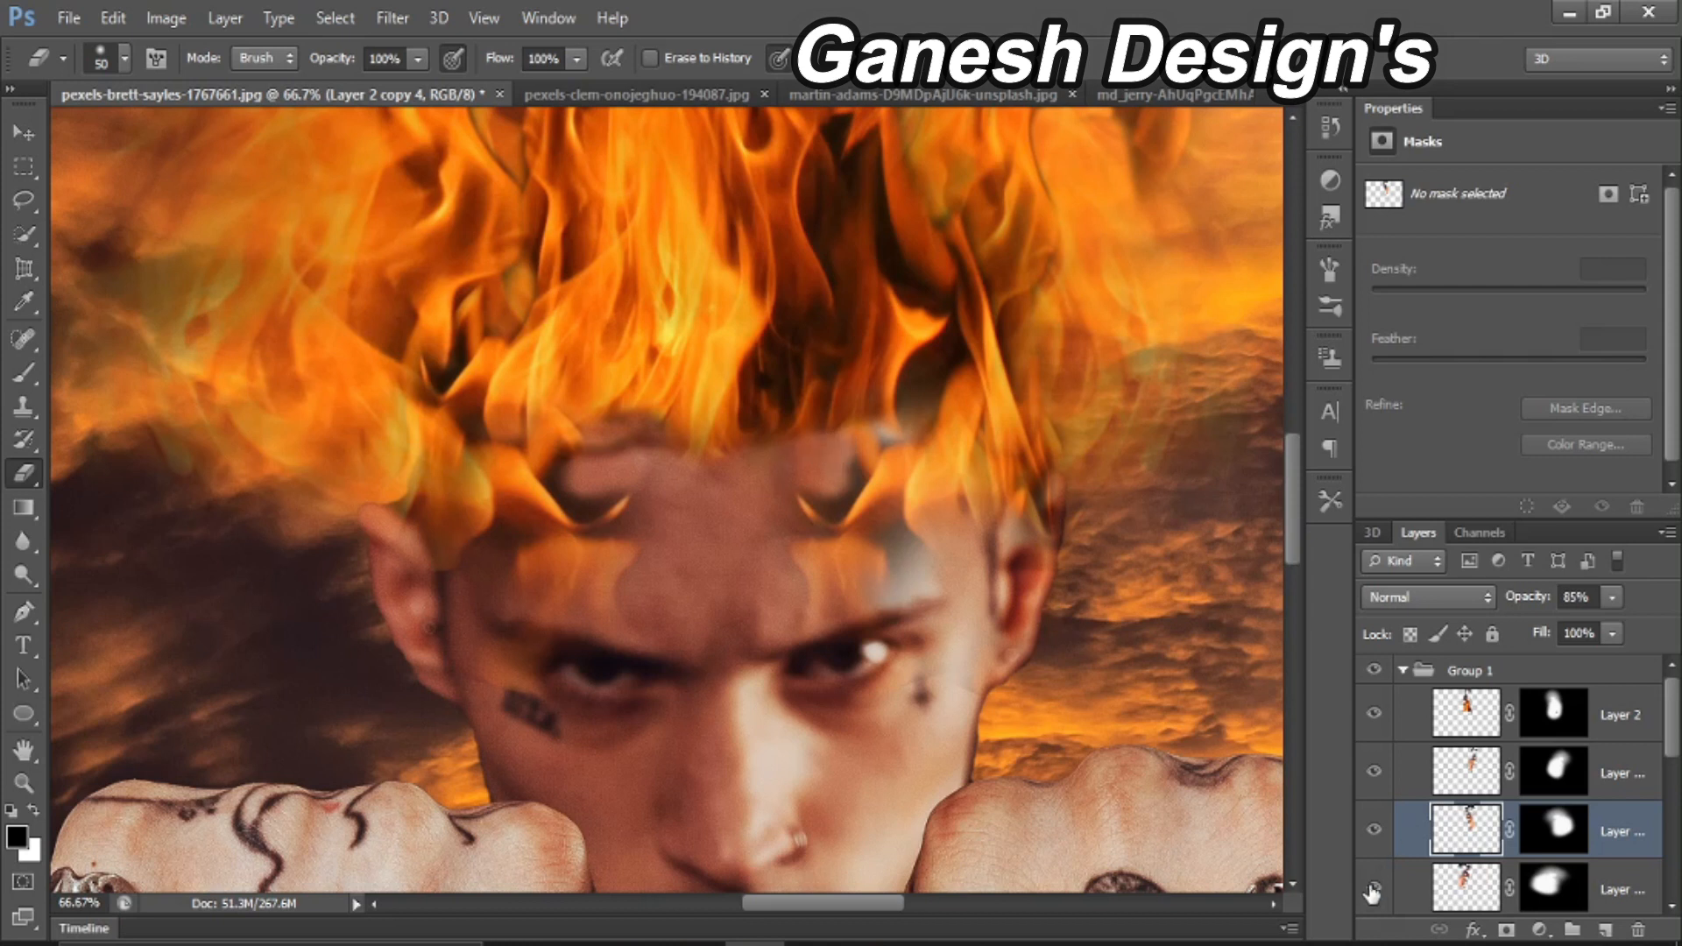
scroll(1372, 876, "down", 1)
left_click(1466, 885)
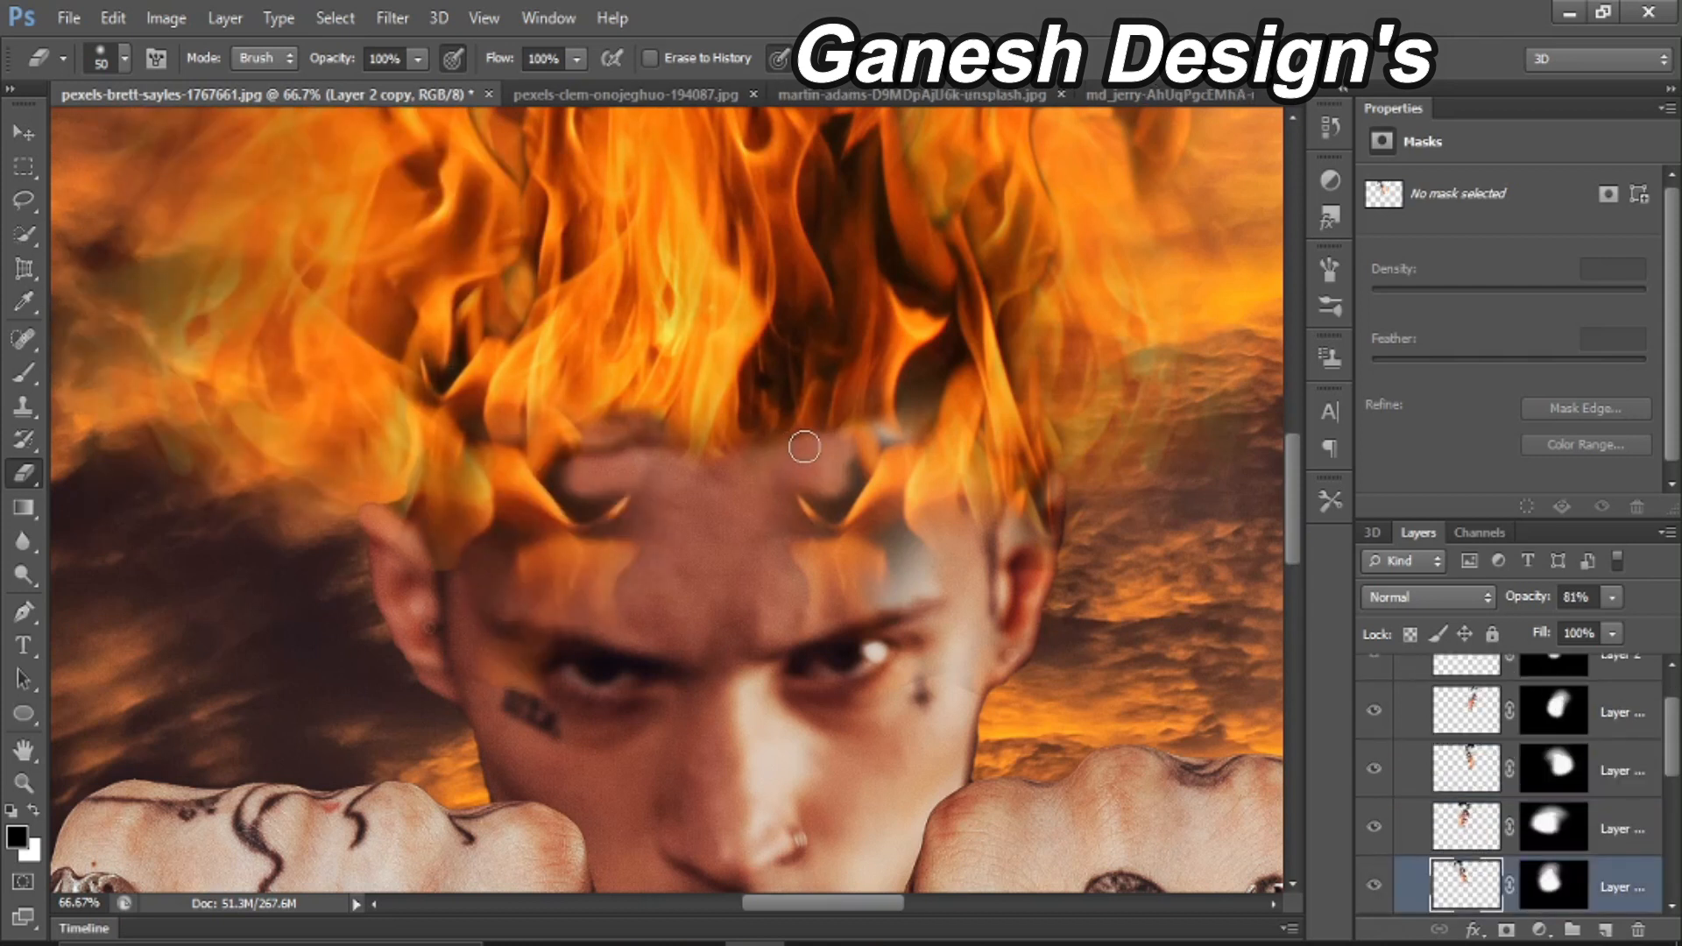
left_click(1454, 764)
left_click(1446, 714)
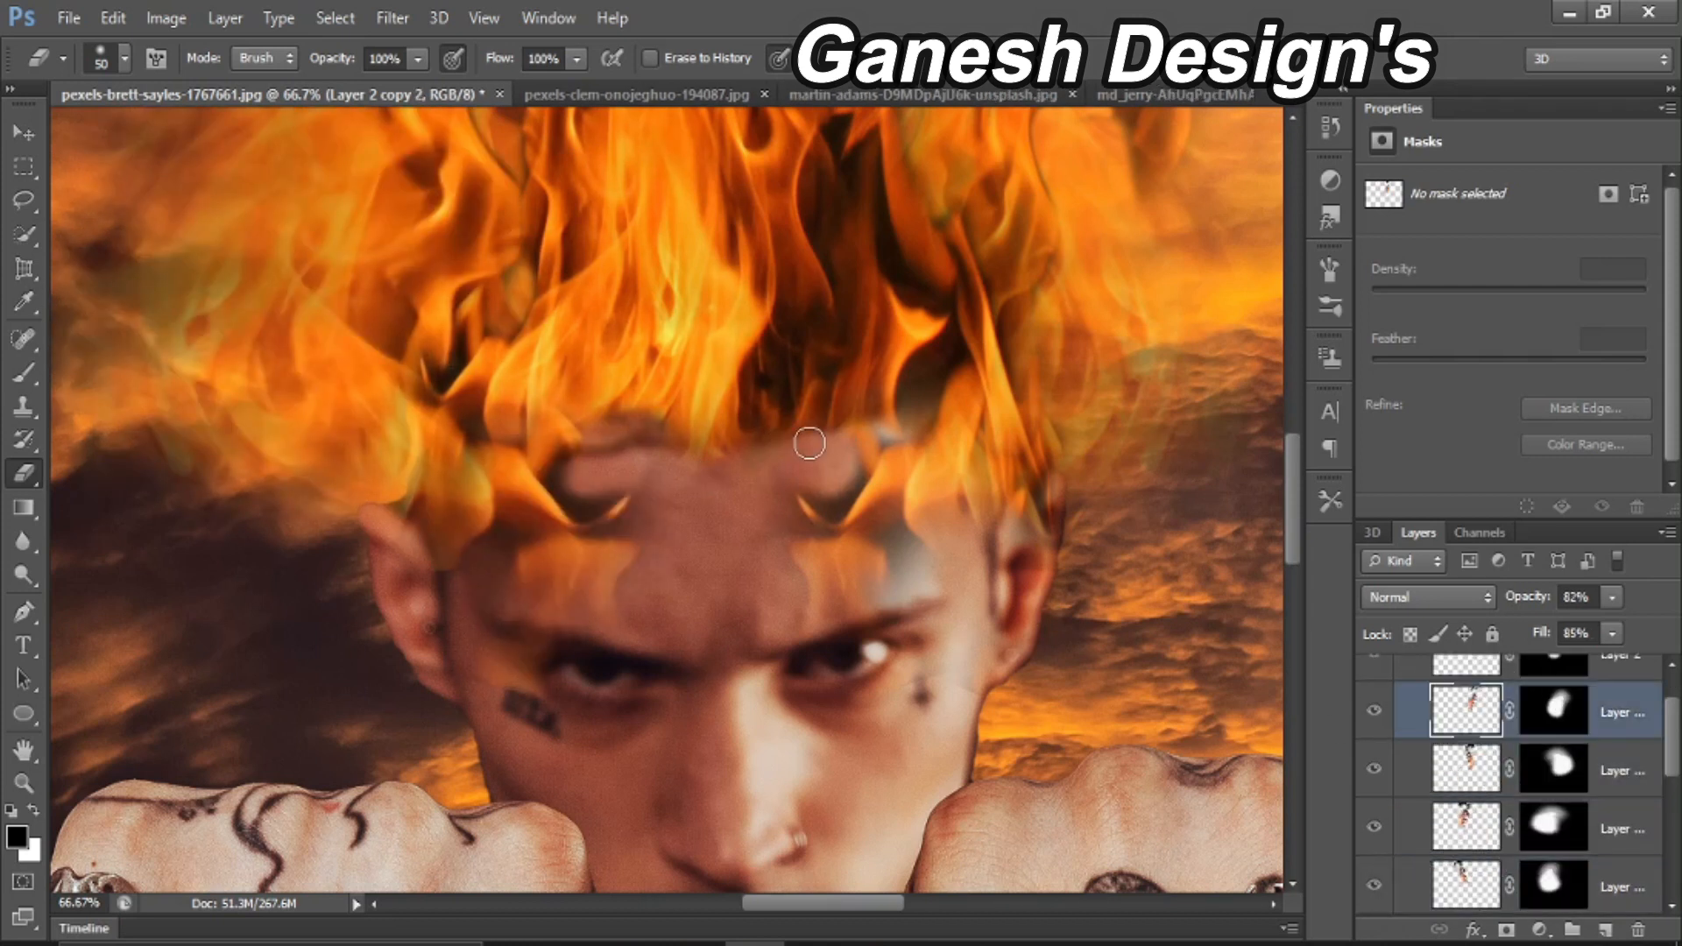
left_click(1455, 668)
left_click_drag(778, 442, 822, 417)
Step: Go through the remaining flame layers and compare the whole image with the flame group hidden and shown
left_click(1466, 898)
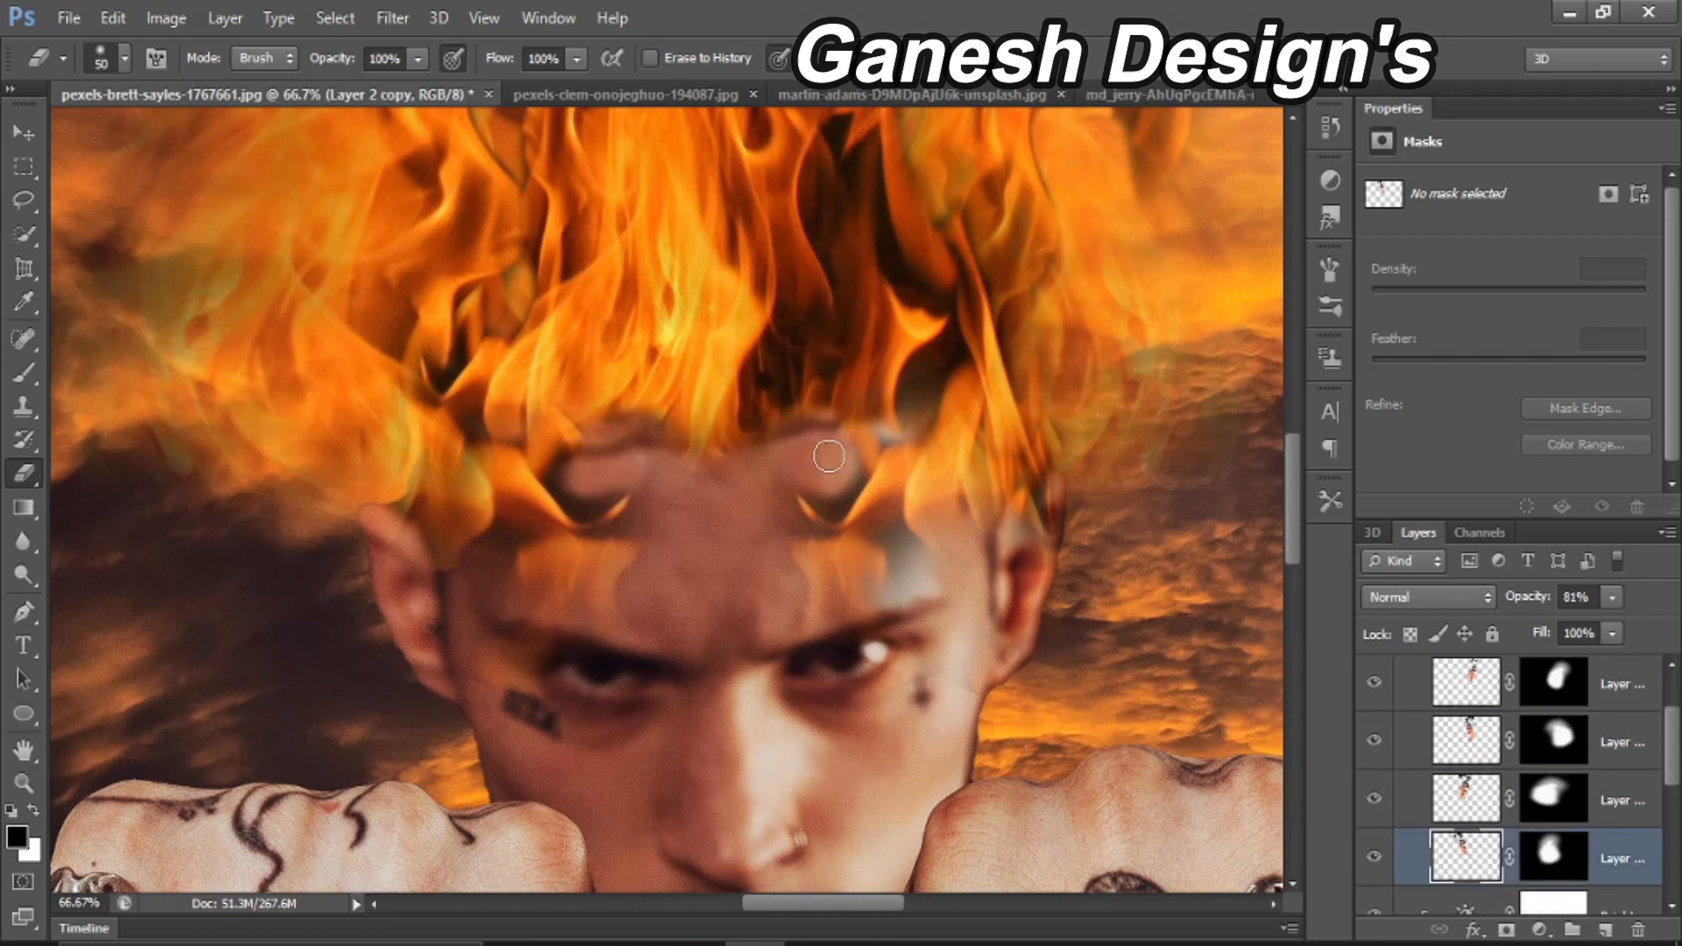
scroll(829, 456, "down", 1)
left_click(1460, 800)
left_click(1459, 745)
left_click(1455, 688)
scroll(818, 413, "up", 2)
scroll(1437, 733, "up", 1)
left_click(1454, 715)
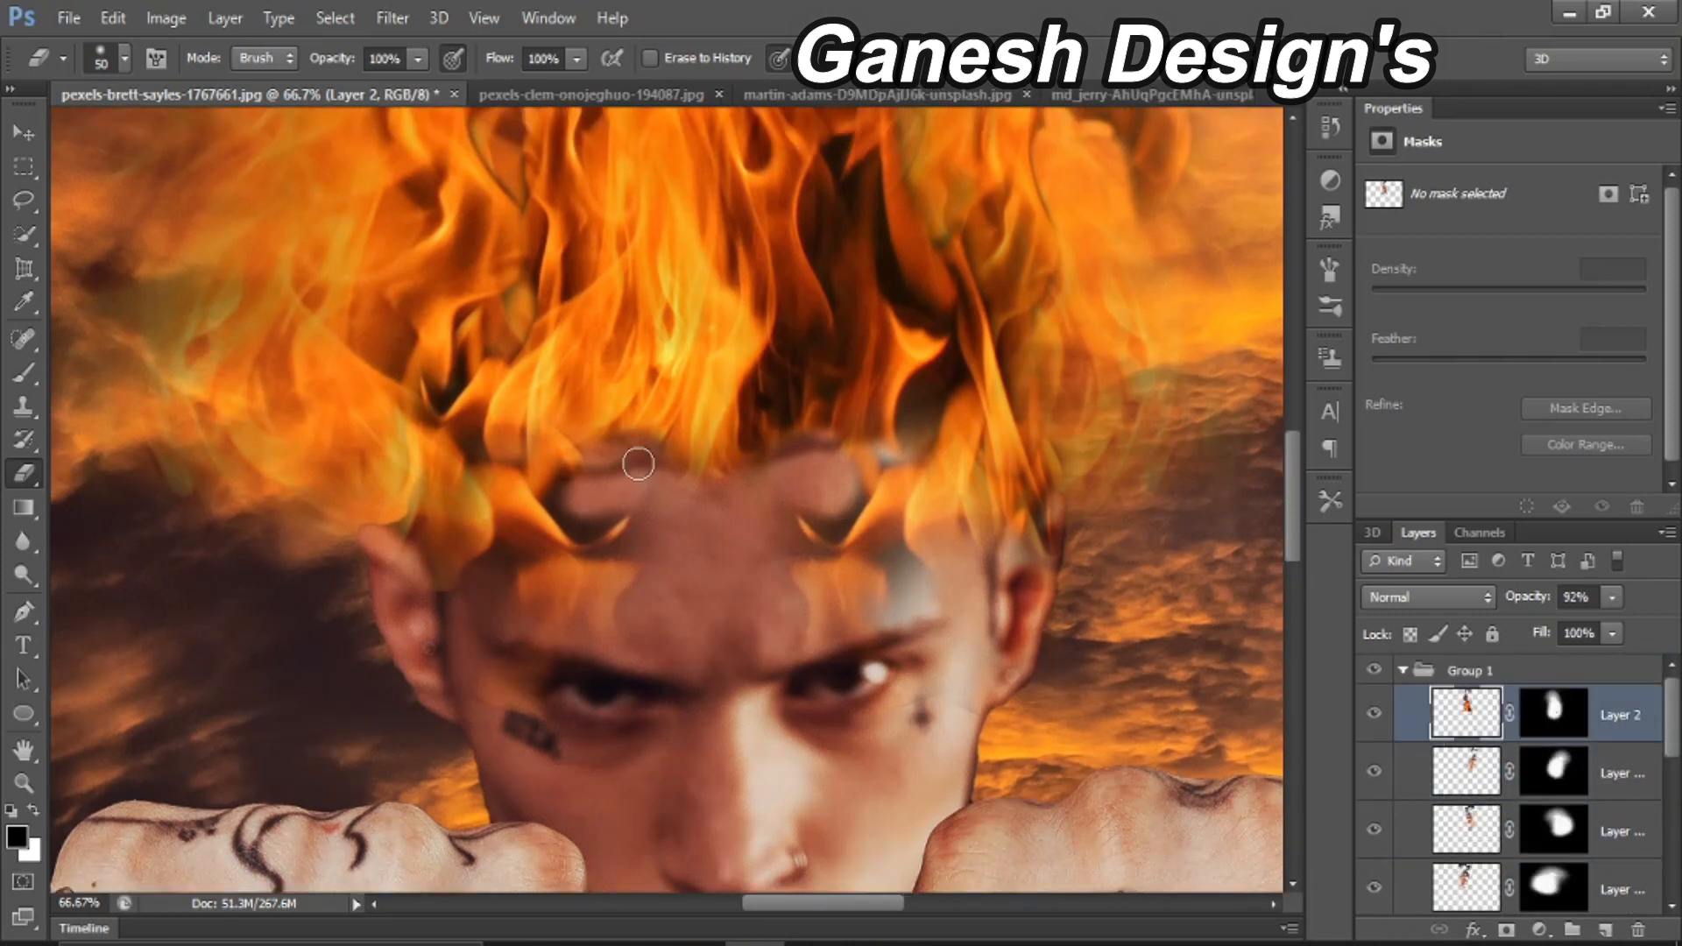
key("ctrl+0")
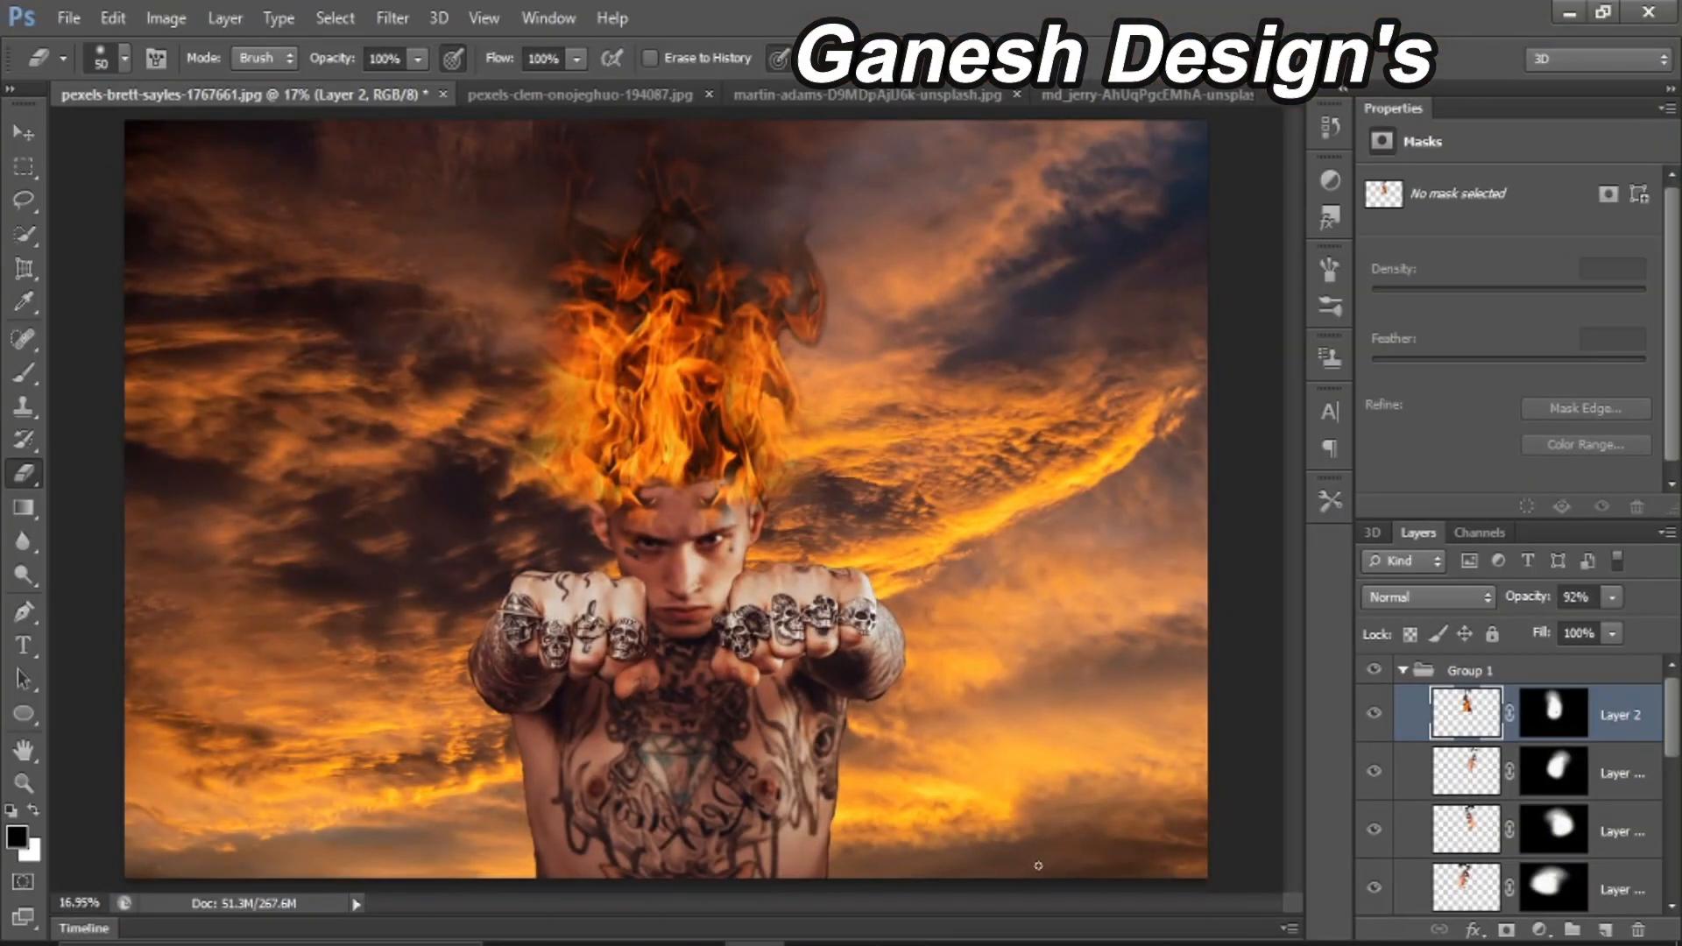
left_click(1374, 671)
left_click(1374, 671)
left_click(1403, 670)
Step: Group the man's layer together with its clipped brightness and colour balance adjustments
left_click(1545, 850)
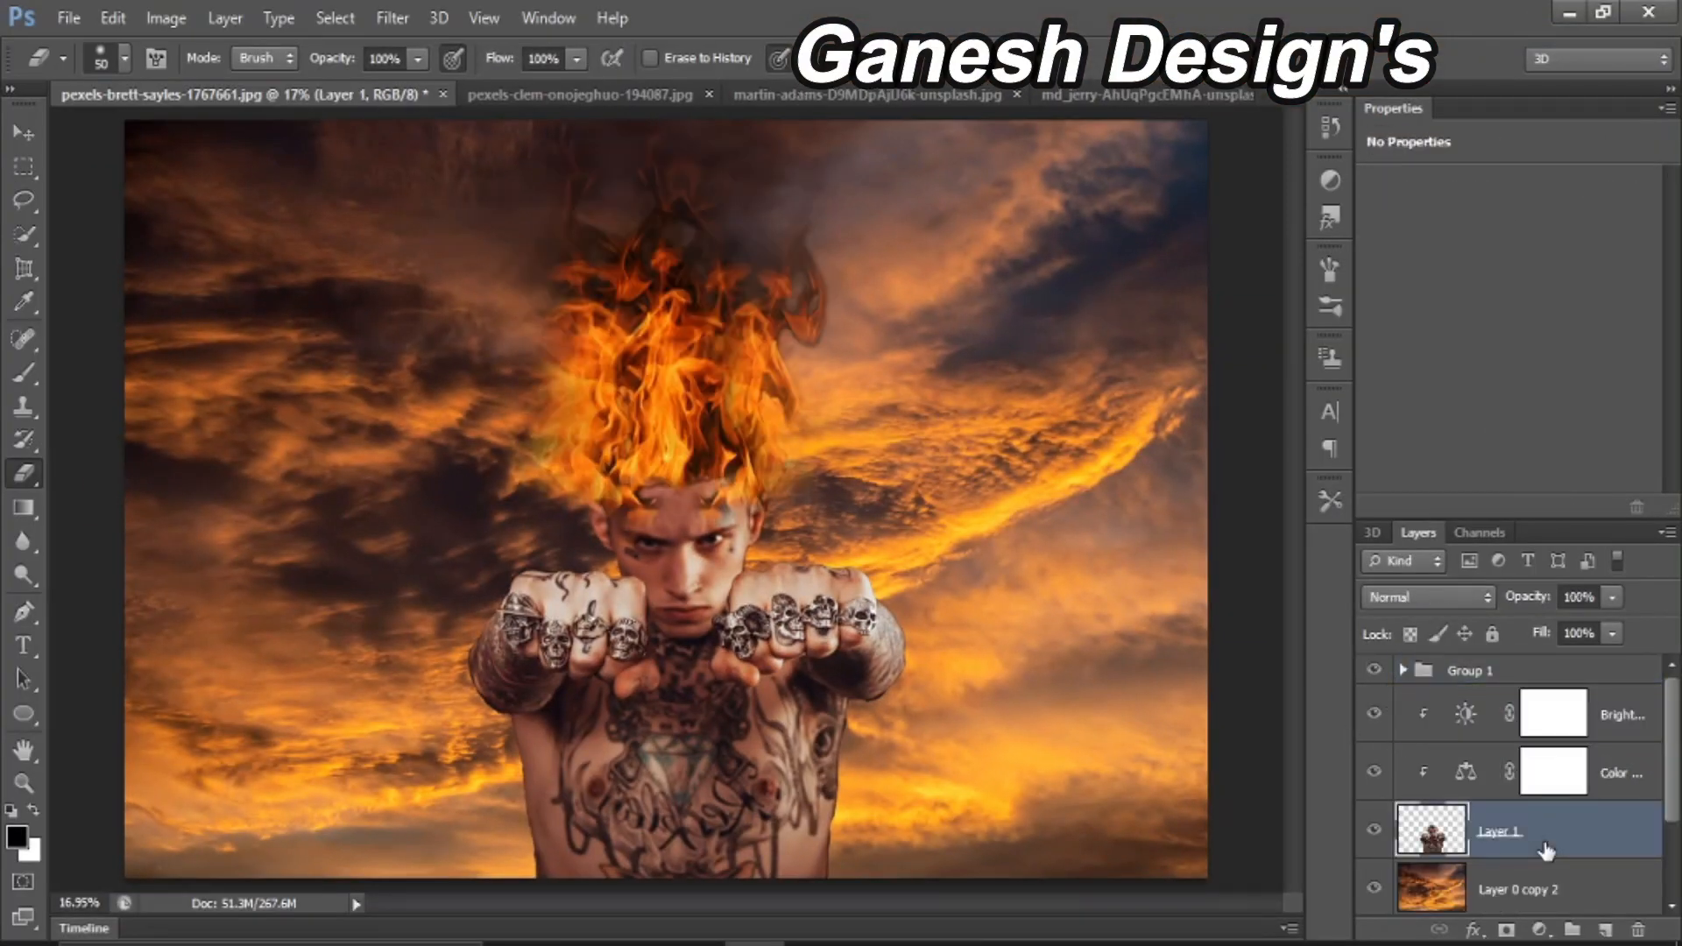
key("ctrl+g")
left_click(1403, 701)
Step: Target the man's layer and set the brush's foreground colour to an orange sampled from the flames (R 228, G 136, B 13)
left_click(1487, 868)
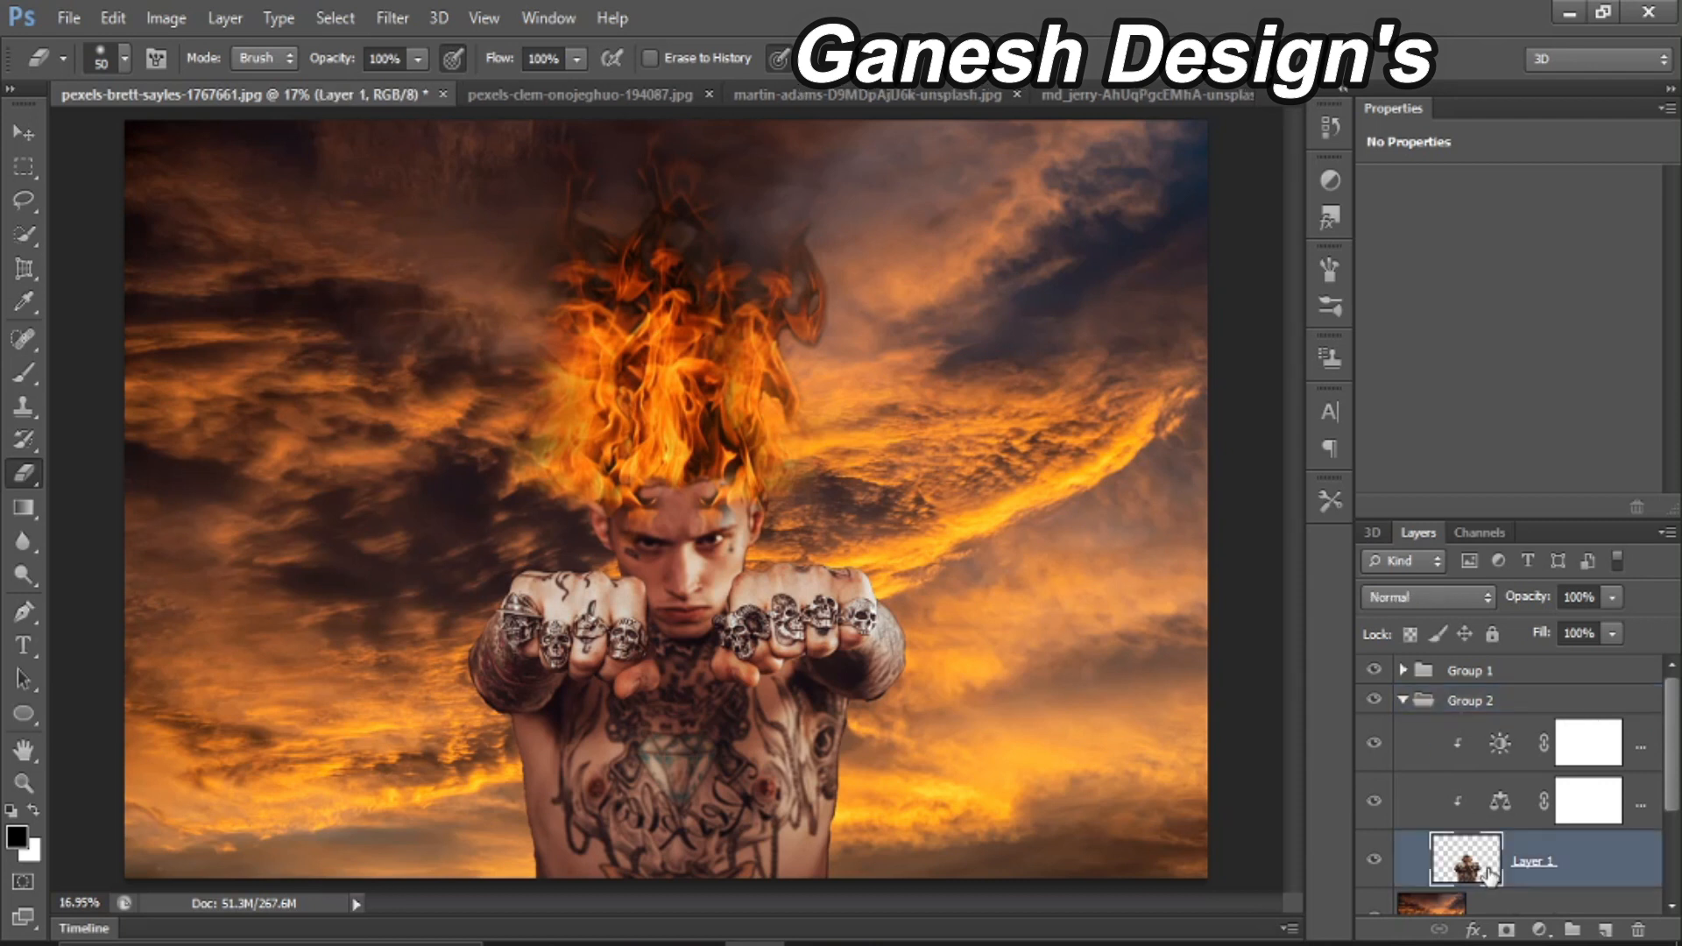
left_click(21, 375)
scroll(513, 604, "up", 4, "alt")
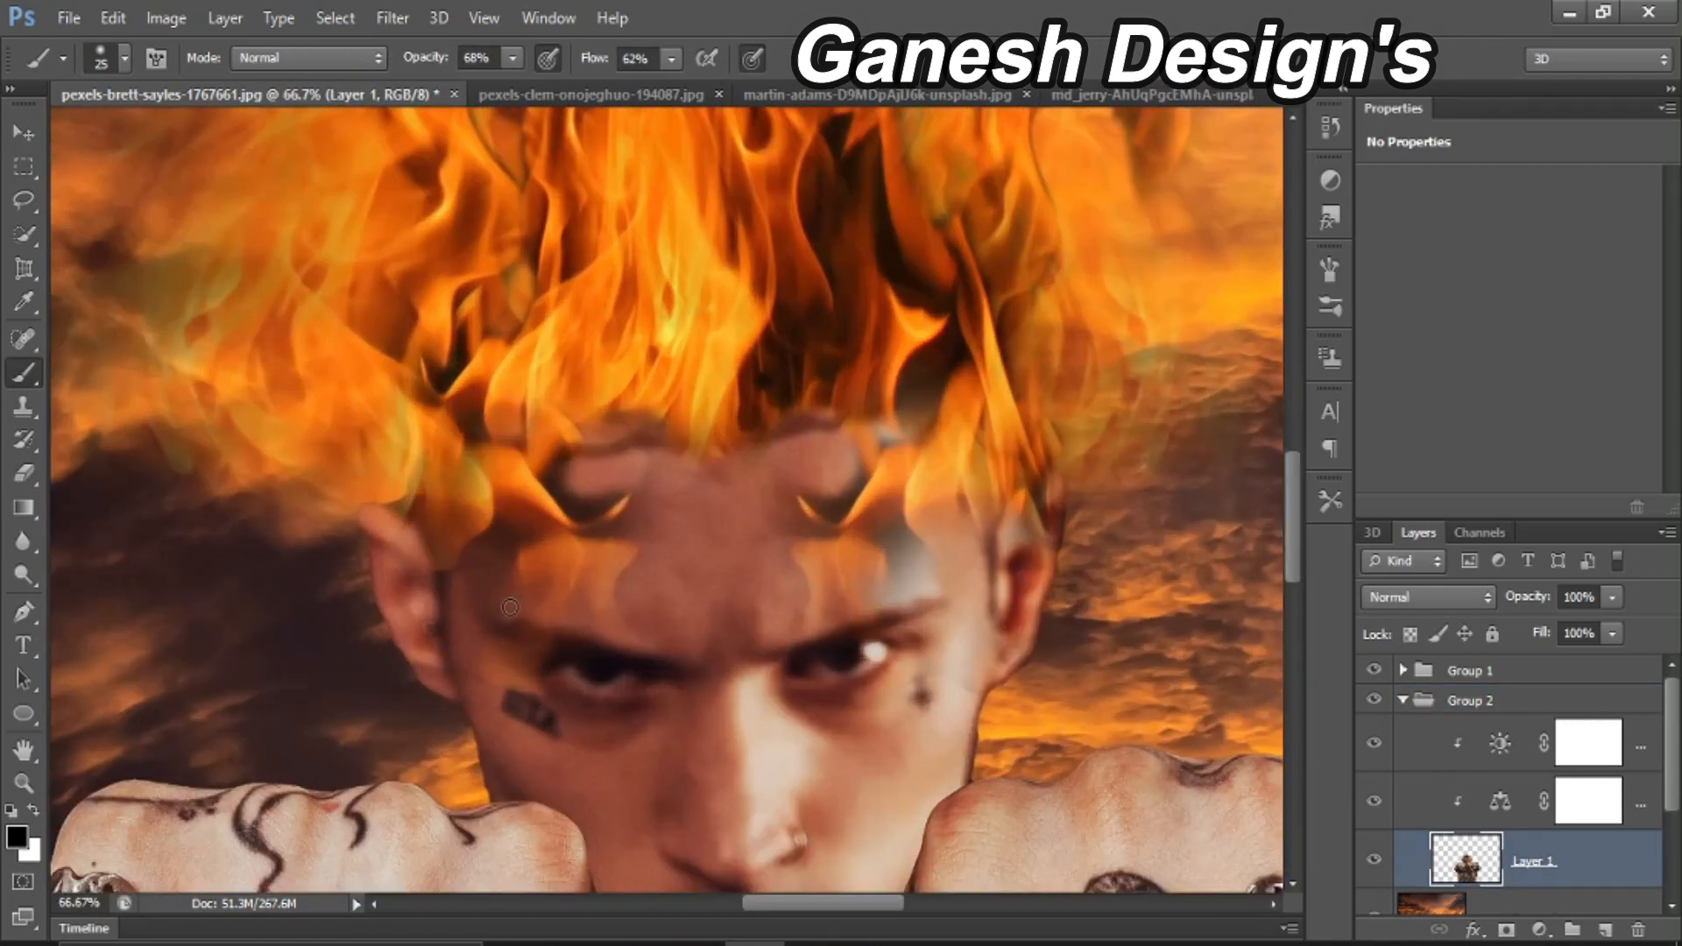
scroll(452, 476, "up", 2, "alt")
left_click(17, 837)
left_click_drag(1381, 714, 1381, 692)
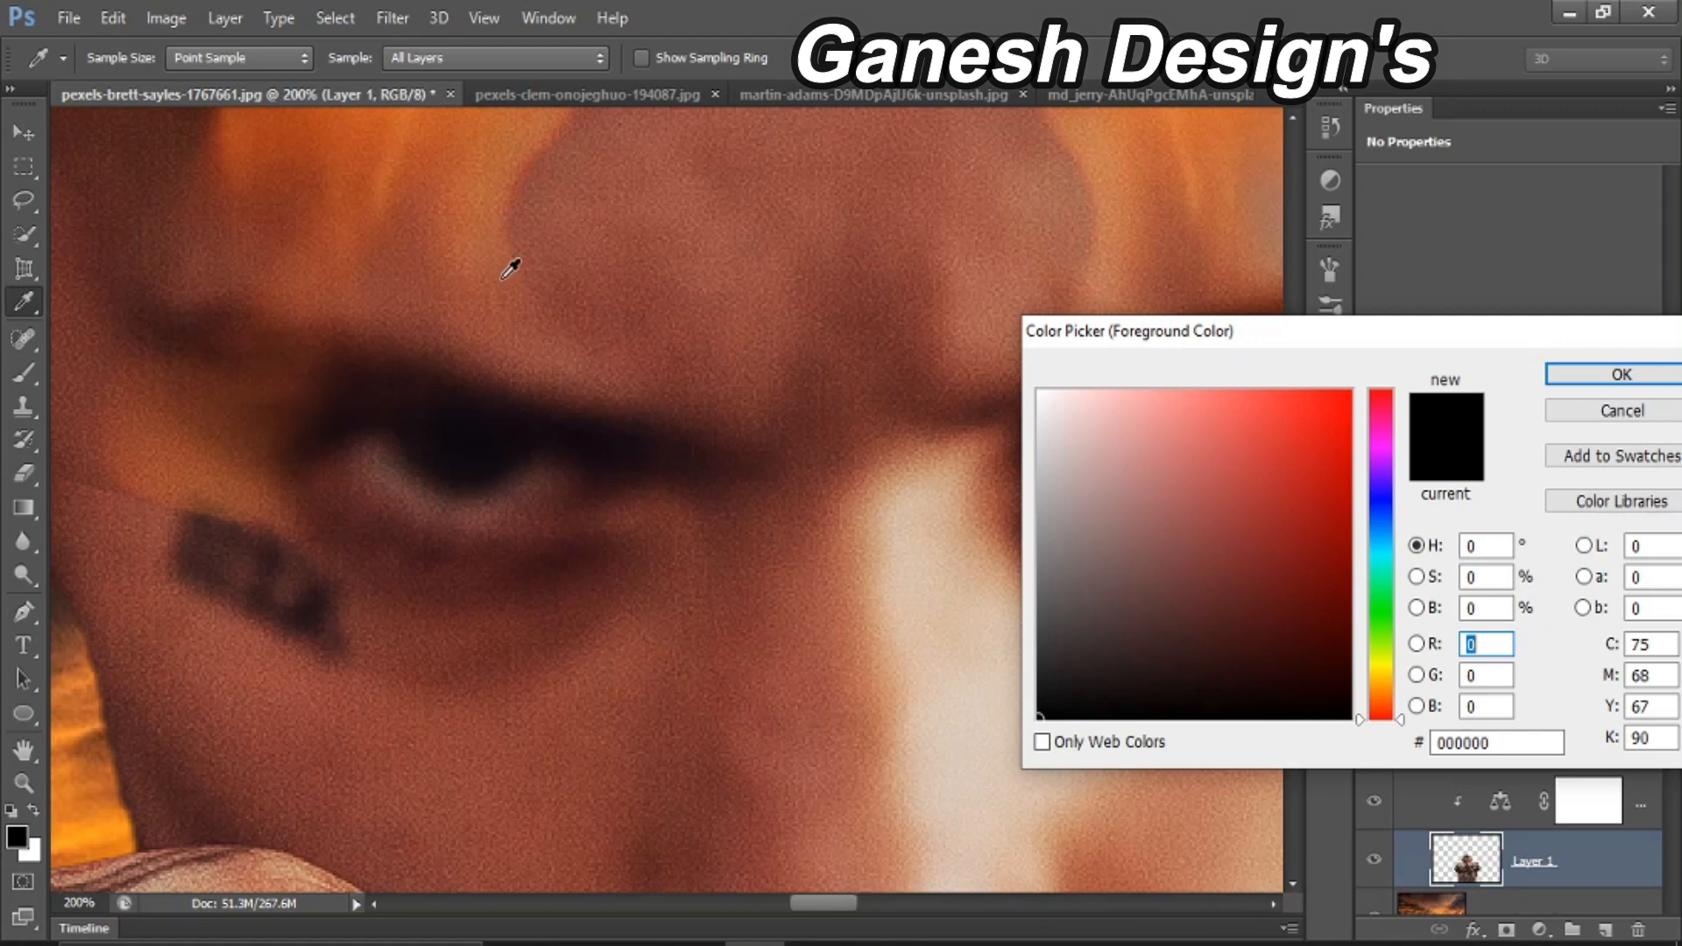
left_click_drag(1139, 331, 1178, 535)
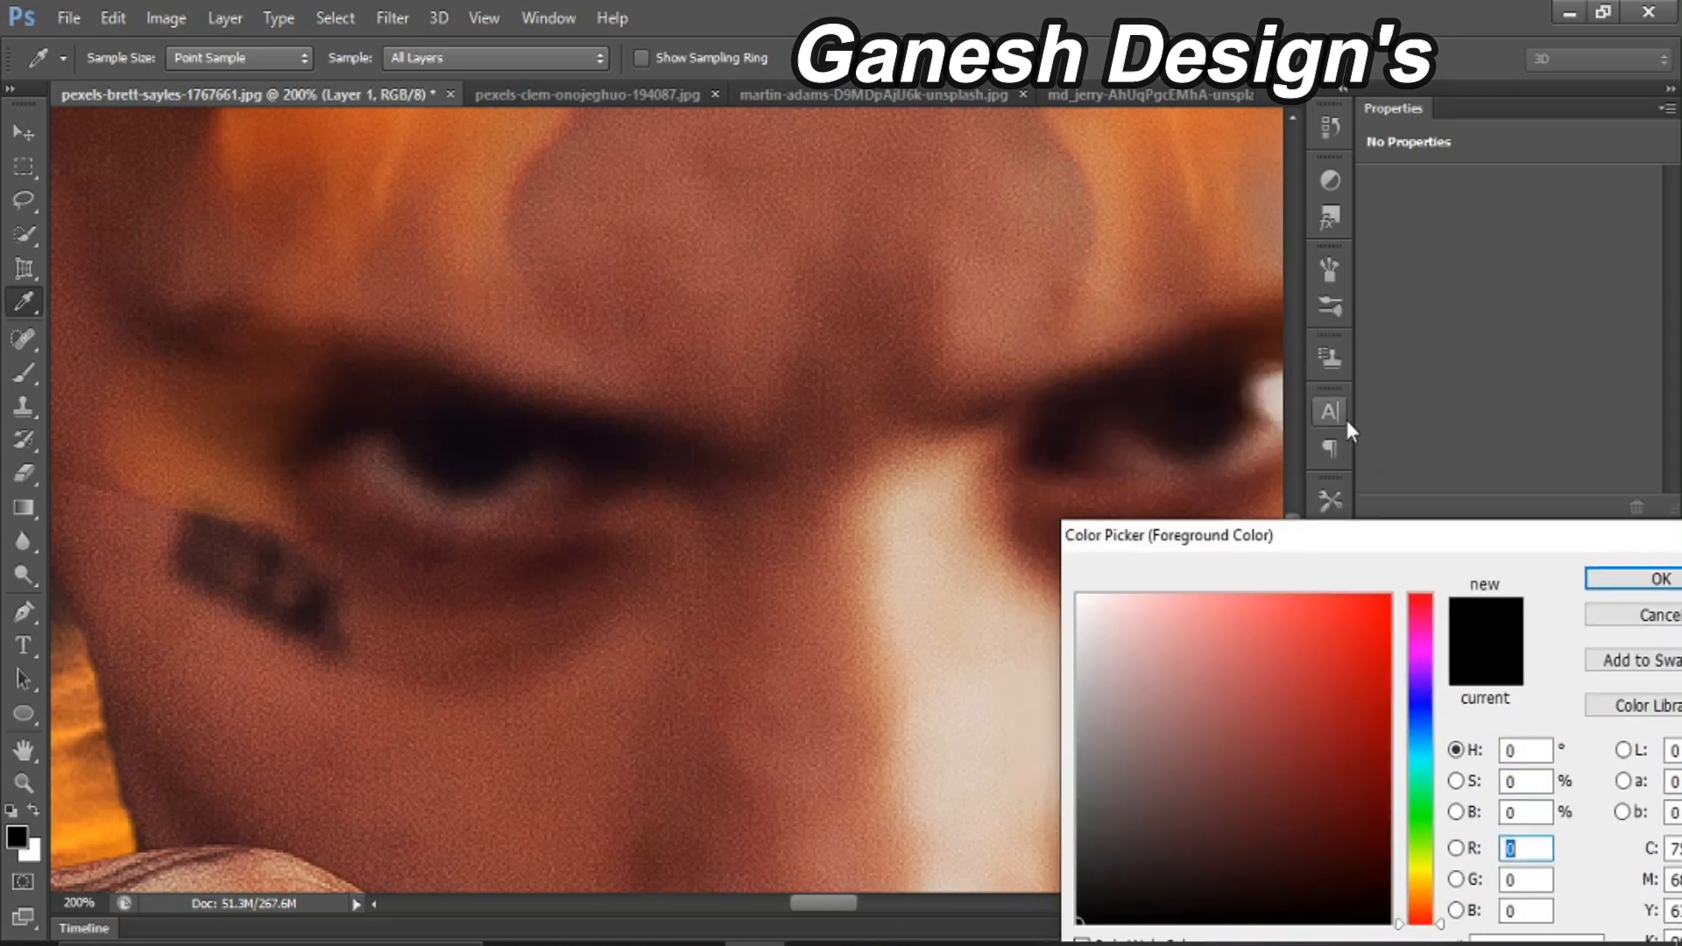
left_click_drag(1293, 525, 1293, 450)
left_click(803, 403)
left_click(778, 430)
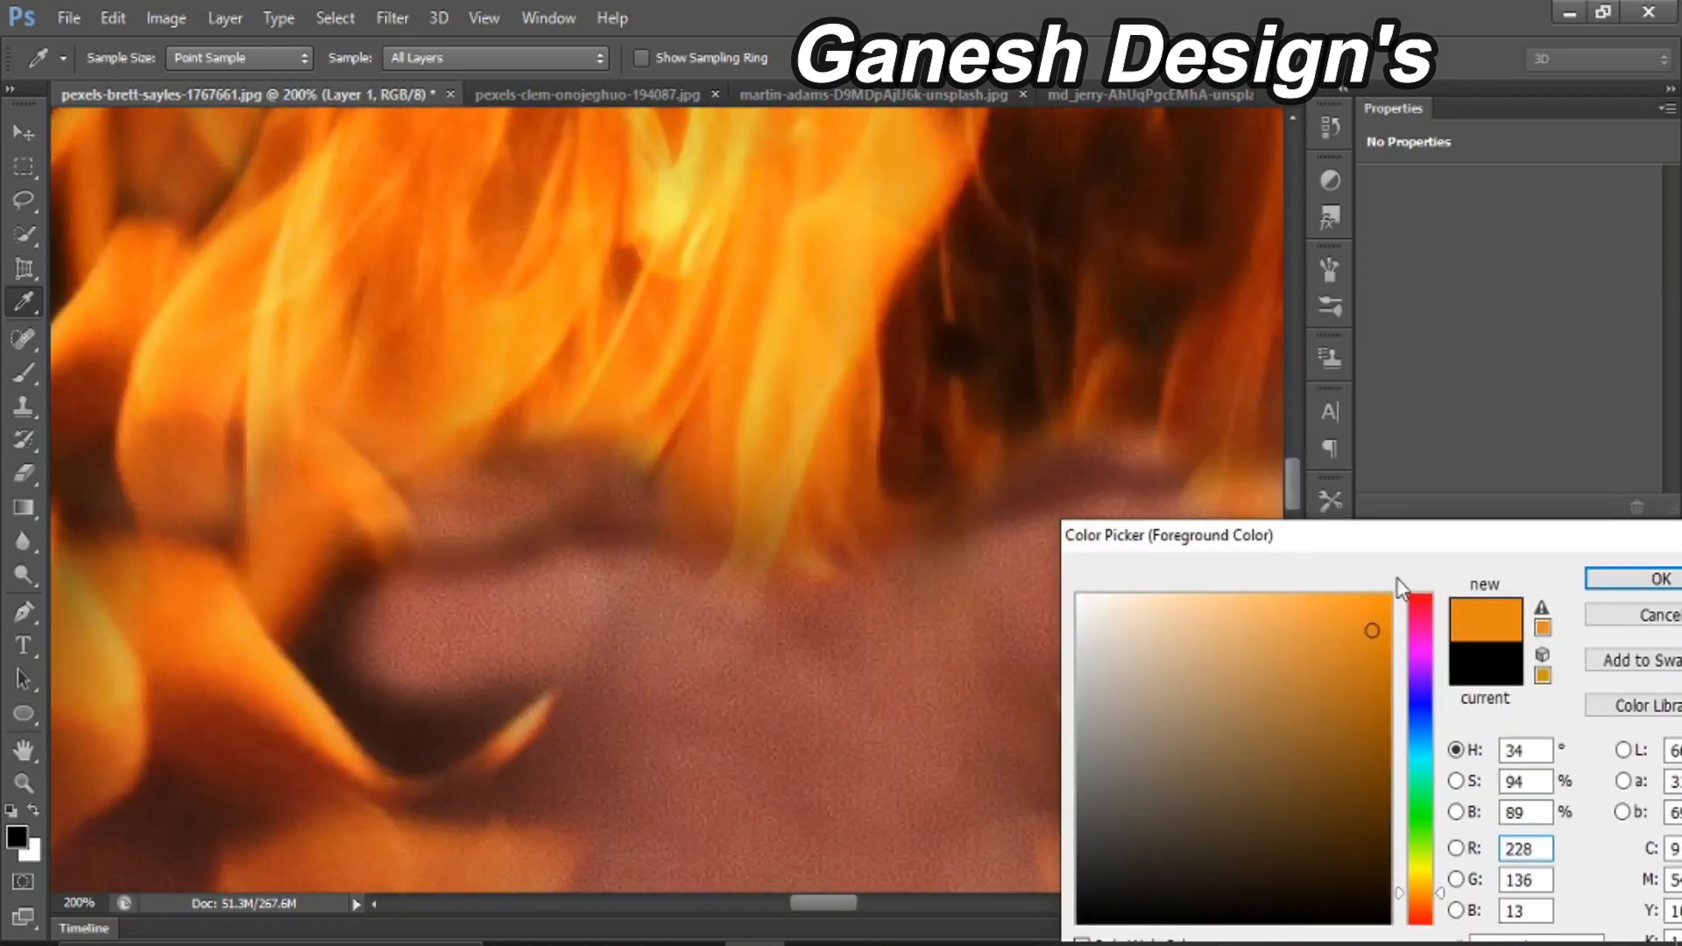
left_click(1632, 579)
Step: Paint orange glowing irises on both of the man's eyes with a 20 px brush, on a new layer clipped to him
scroll(962, 616, "down", 5)
left_click(434, 670)
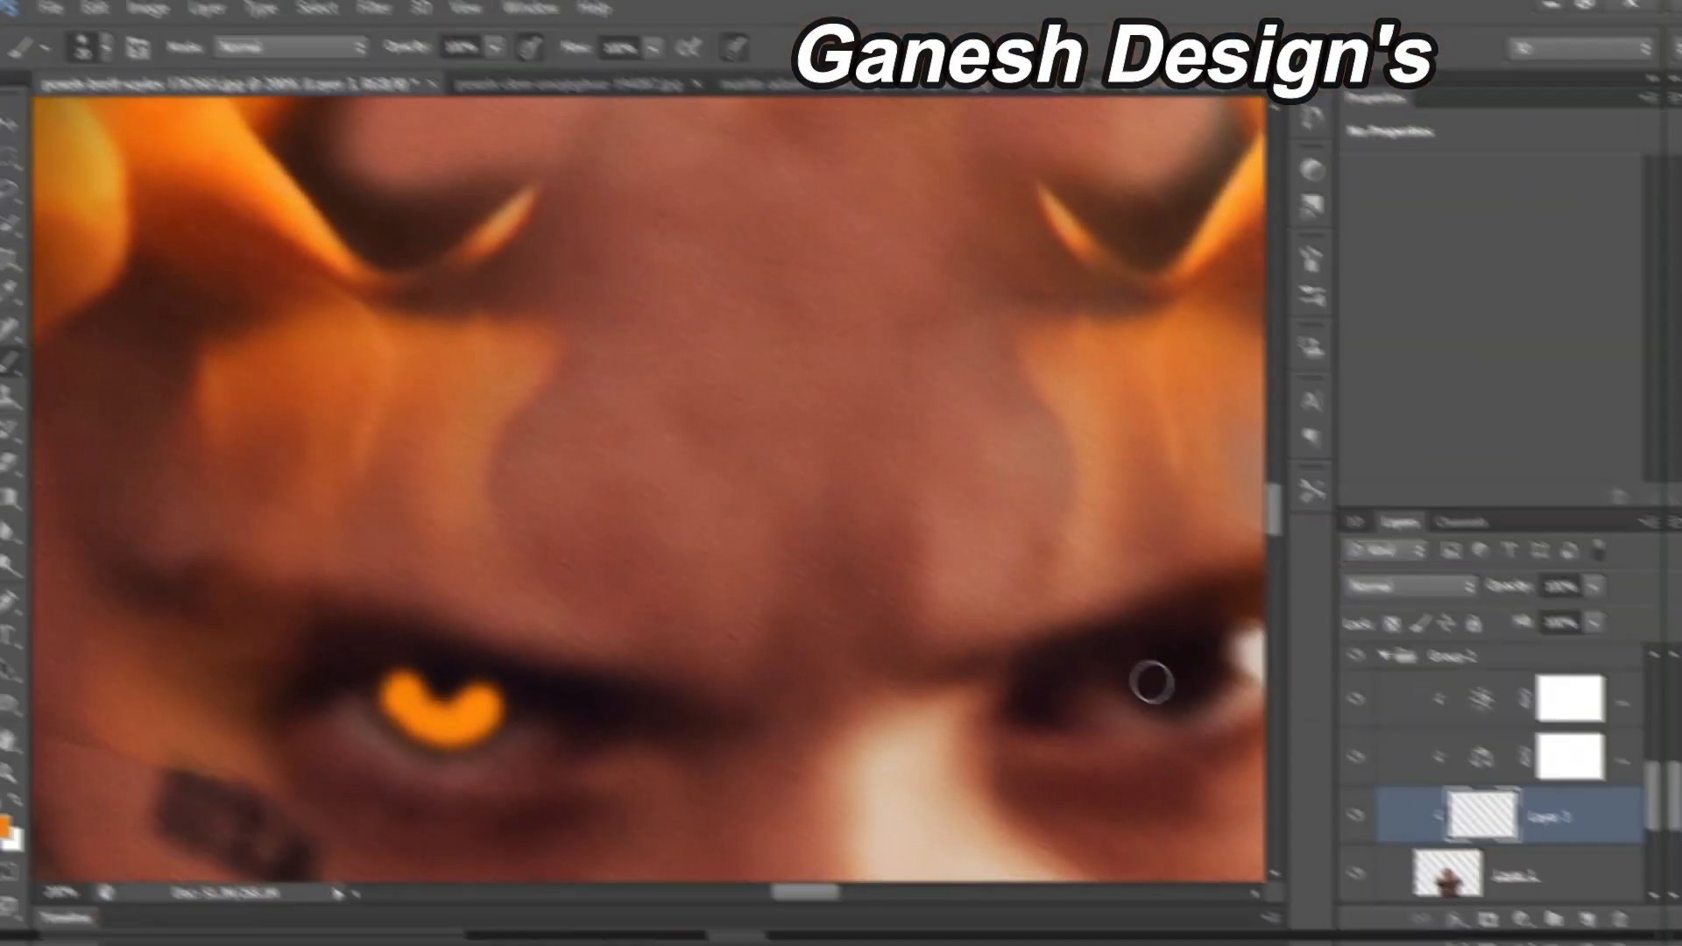
mouse_move(1169, 690)
left_mouse_down()
mouse_move(1225, 688)
mouse_move(1249, 657)
left_mouse_up()
left_click(1157, 678)
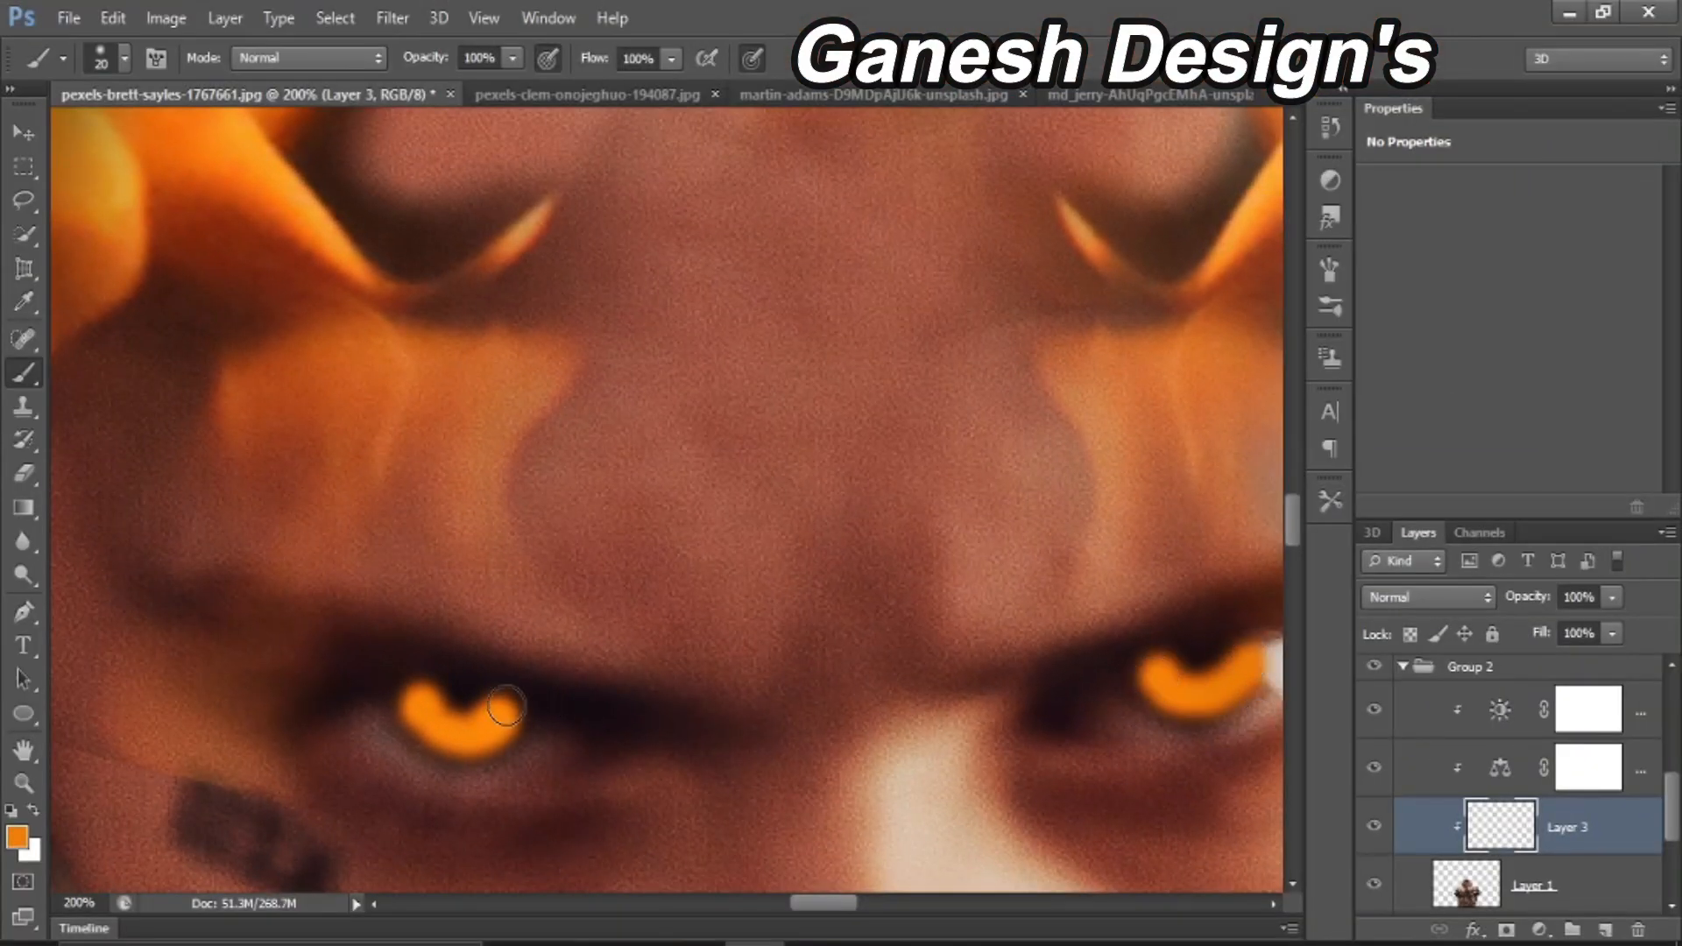
key("ctrl+0")
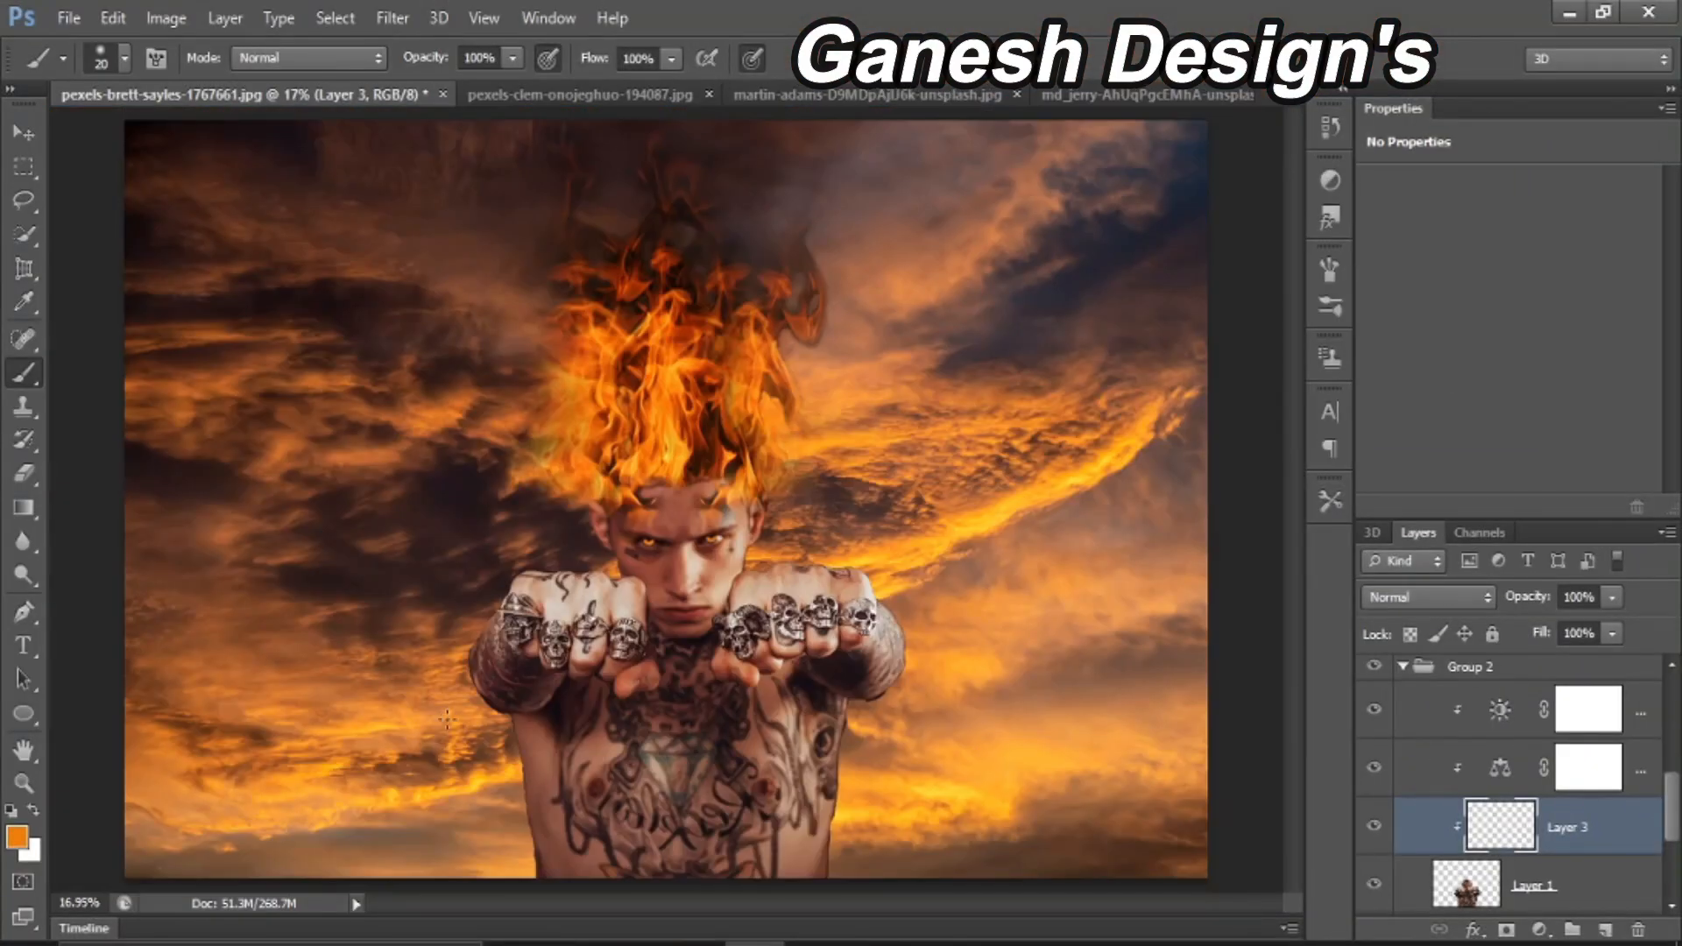
Step: Enlarge the eraser to 800 px and soften the outer edges of the individual flame layers
left_click(1471, 666)
key("e")
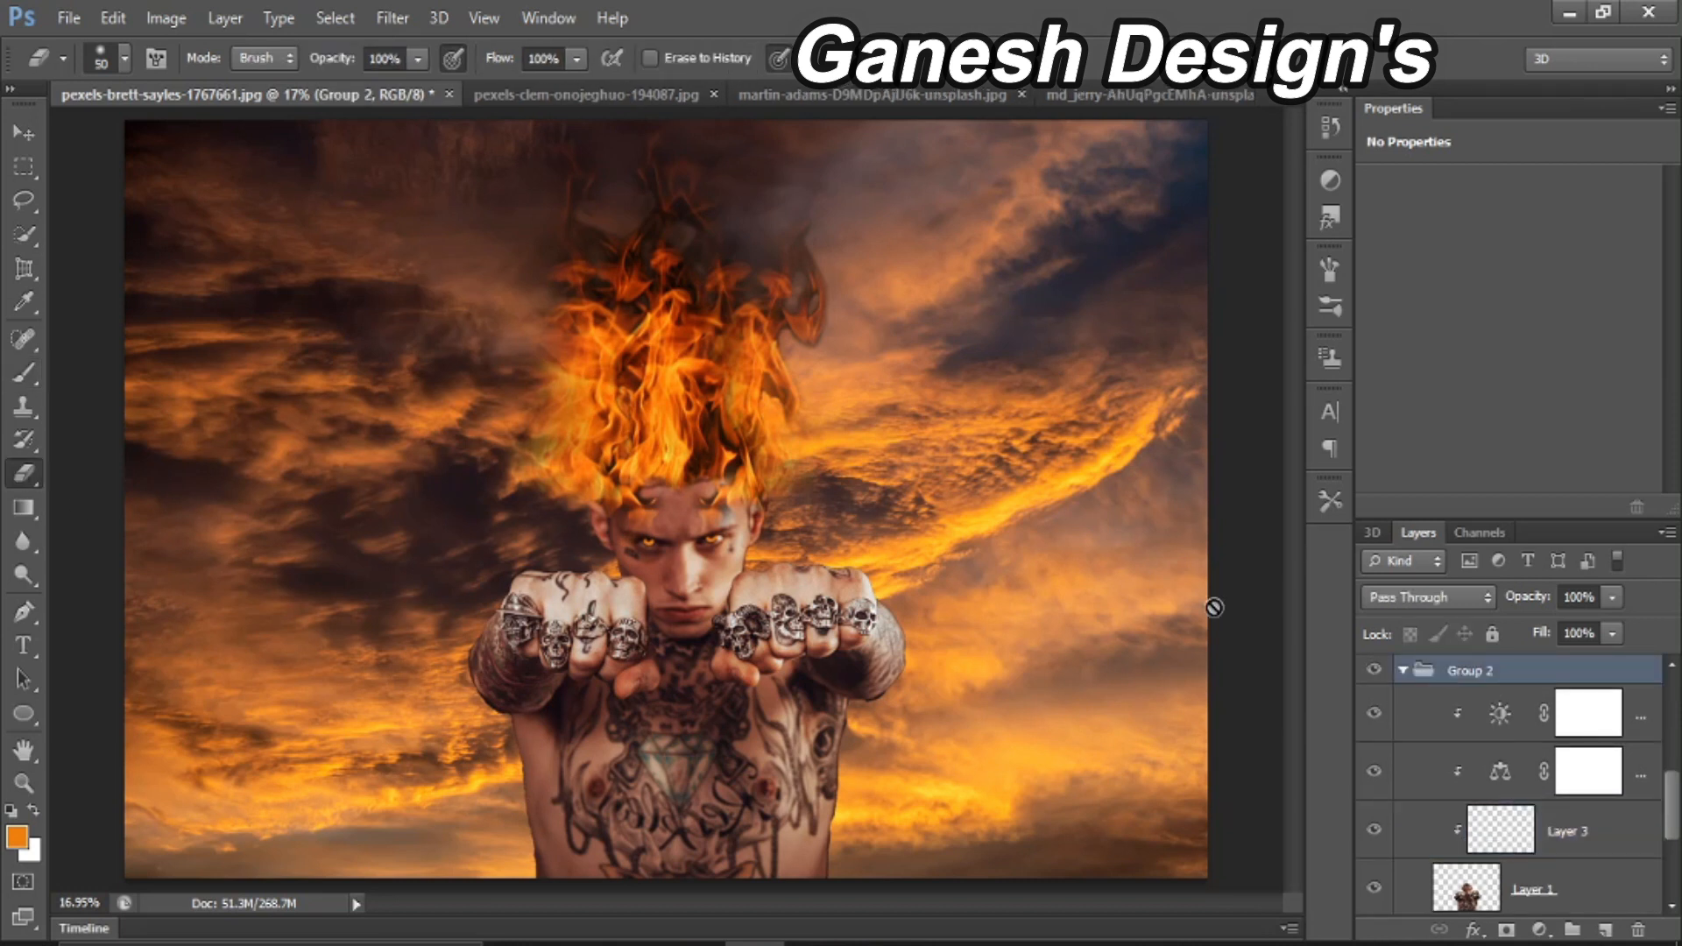
left_click(1404, 671)
scroll(1411, 679, "up", 5)
left_click(1466, 713)
key("bracketright")
key("bracketright")
key("bracketright")
key("bracketright")
key("bracketright")
key("bracketright")
key("bracketright")
key("bracketright")
key("bracketright")
key("bracketright")
key("bracketright")
key("bracketright")
key("bracketright")
key("bracketright")
key("bracketright")
key("bracketright")
left_click(1470, 780)
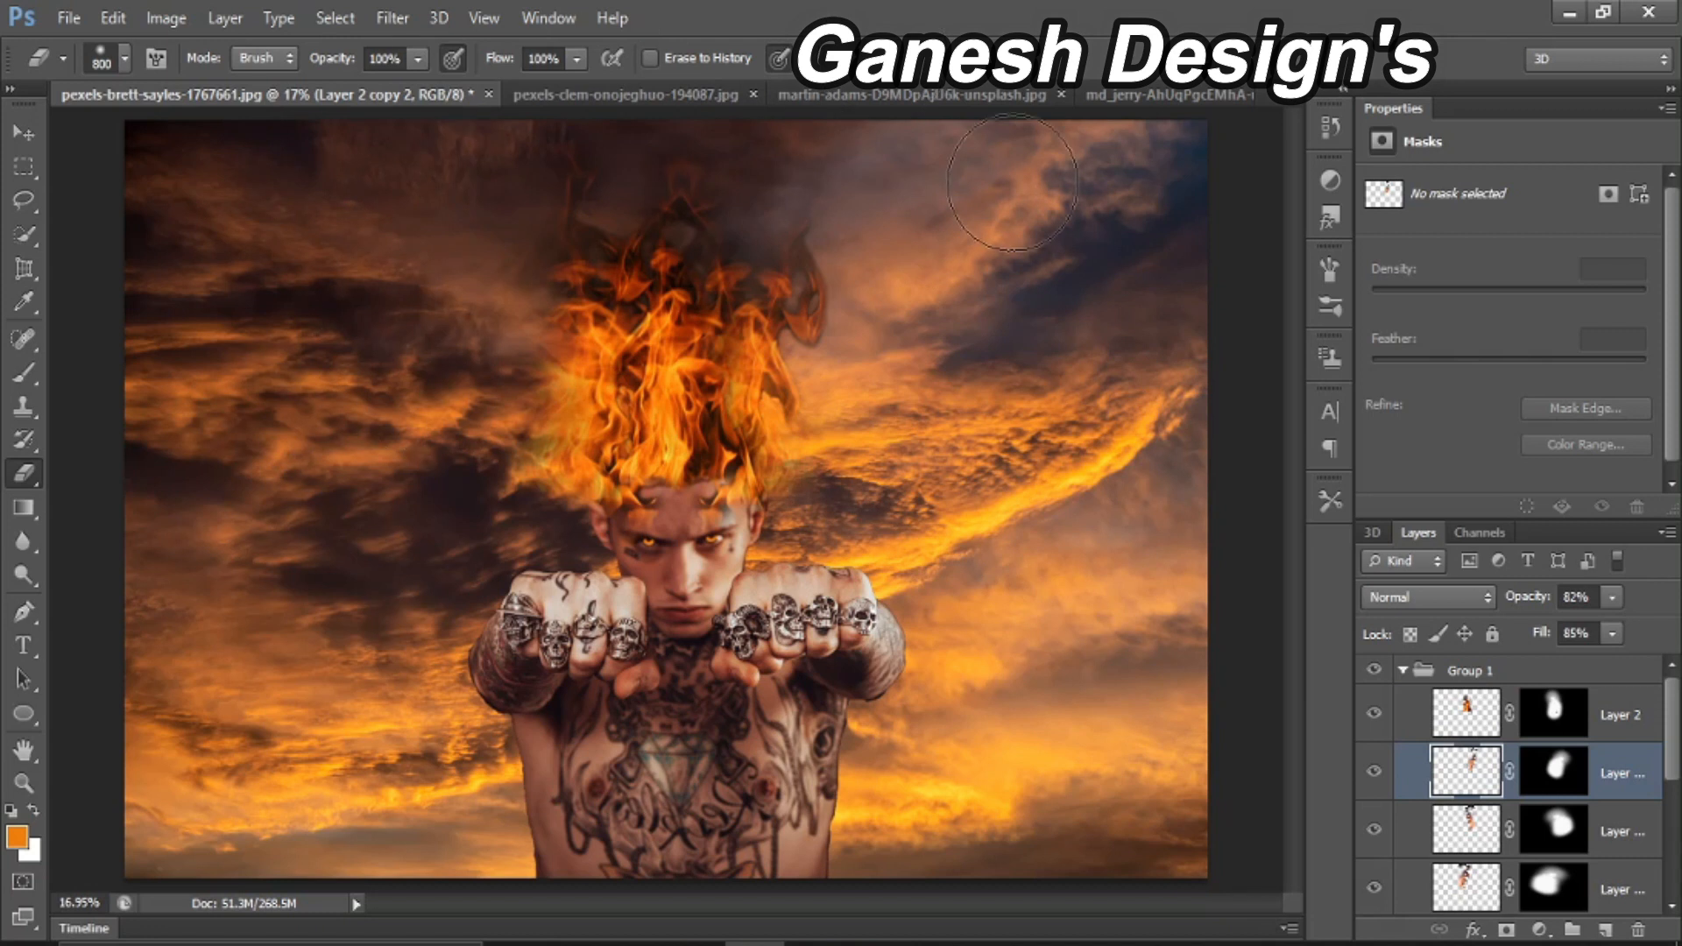
key("alt+bracketleft")
key("alt+bracketleft")
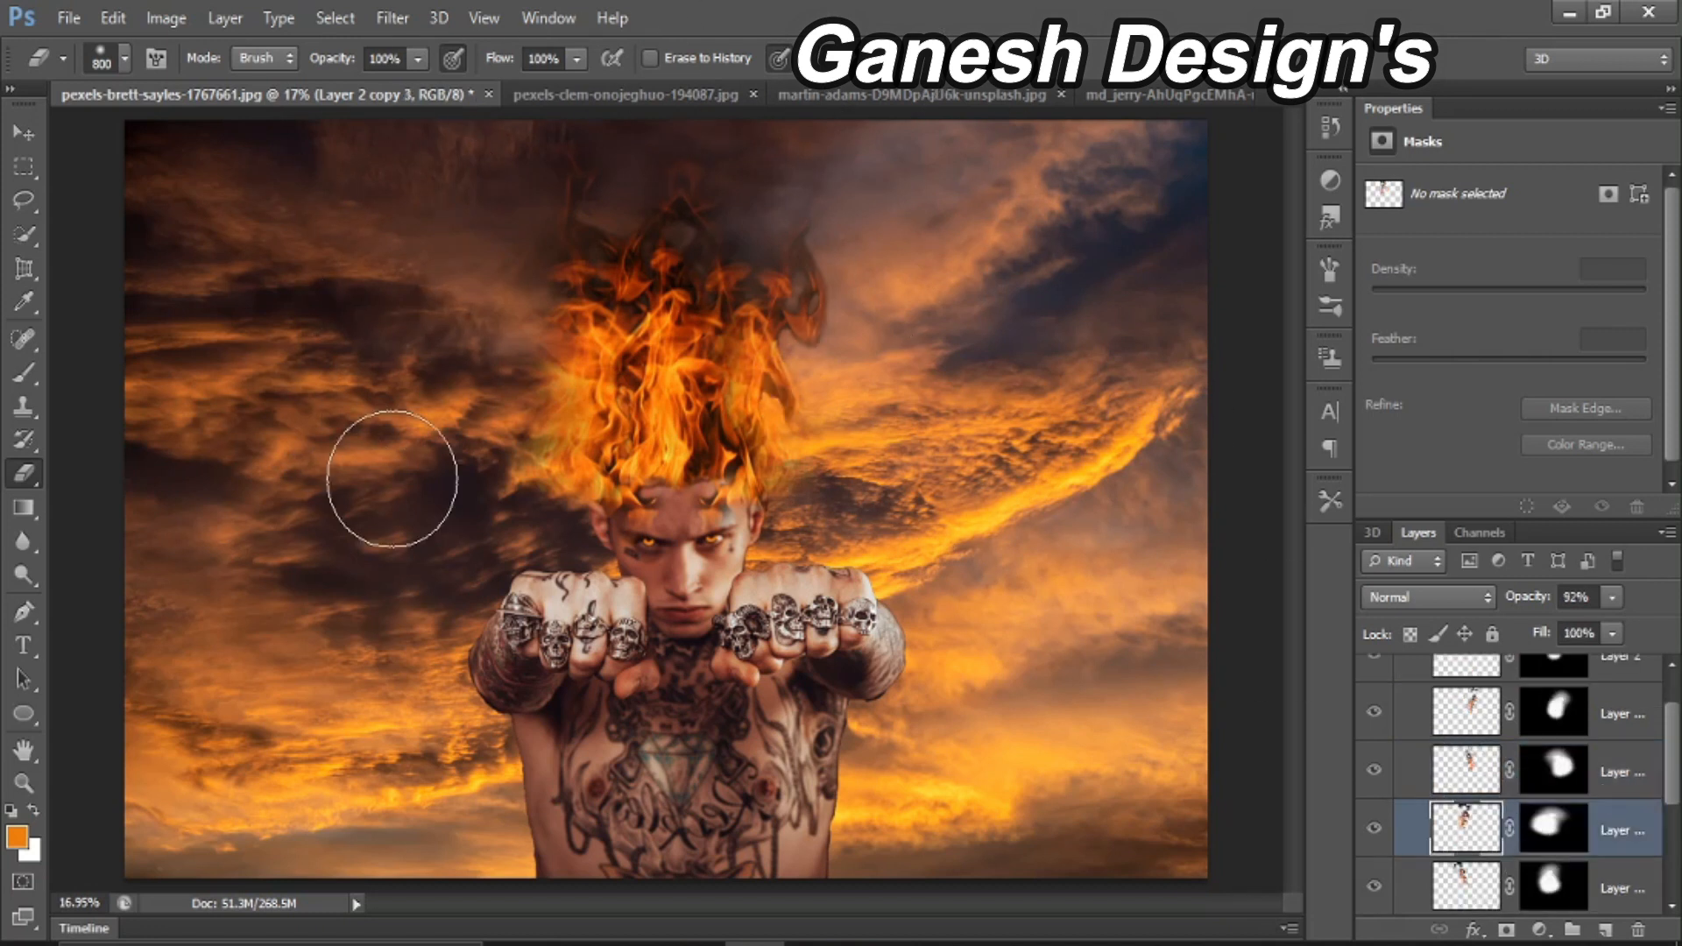
key("alt+bracketleft")
Step: Compare the image with the man's group and the flame group each hidden and shown
scroll(1411, 701, "up", 5)
left_click(1404, 671)
left_click(1375, 699)
left_click(1375, 699)
left_click(1375, 671)
left_click(1375, 671)
left_click(1403, 671)
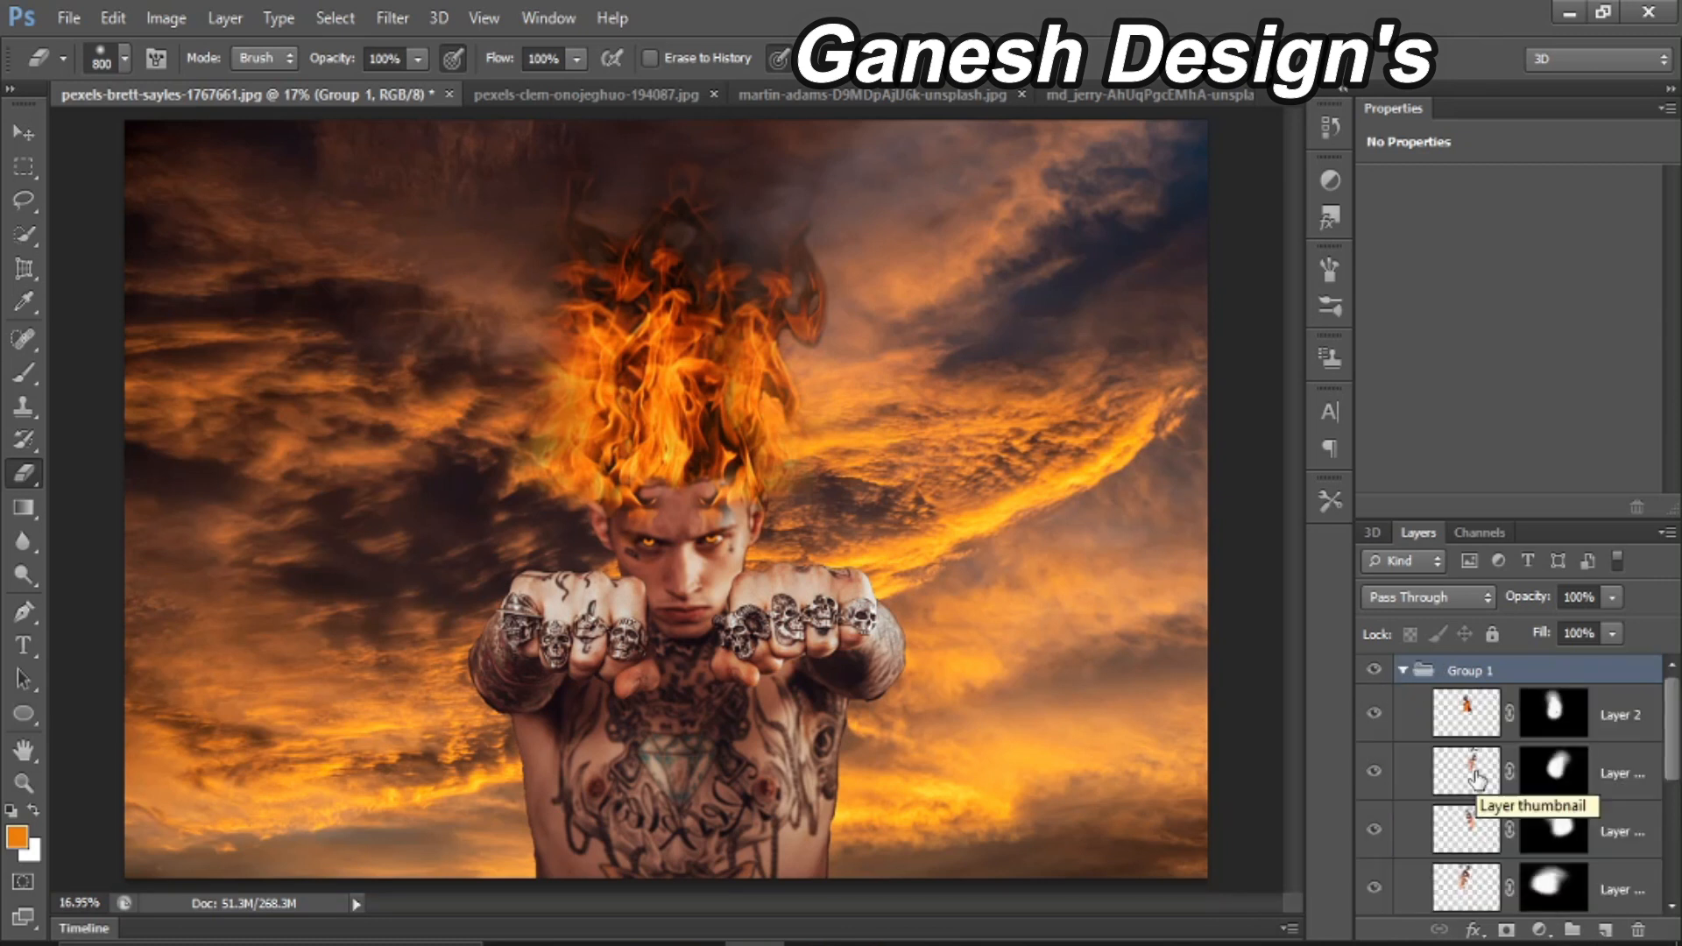
Step: Shift the second flame layer slightly up and inward so it sits closer over the man's head
left_click(1477, 775)
key("ctrl+t")
mouse_move(862, 395)
left_mouse_down()
mouse_move(845, 405)
mouse_move(826, 368)
mouse_move(833, 383)
left_mouse_up()
key("Return")
key("e")
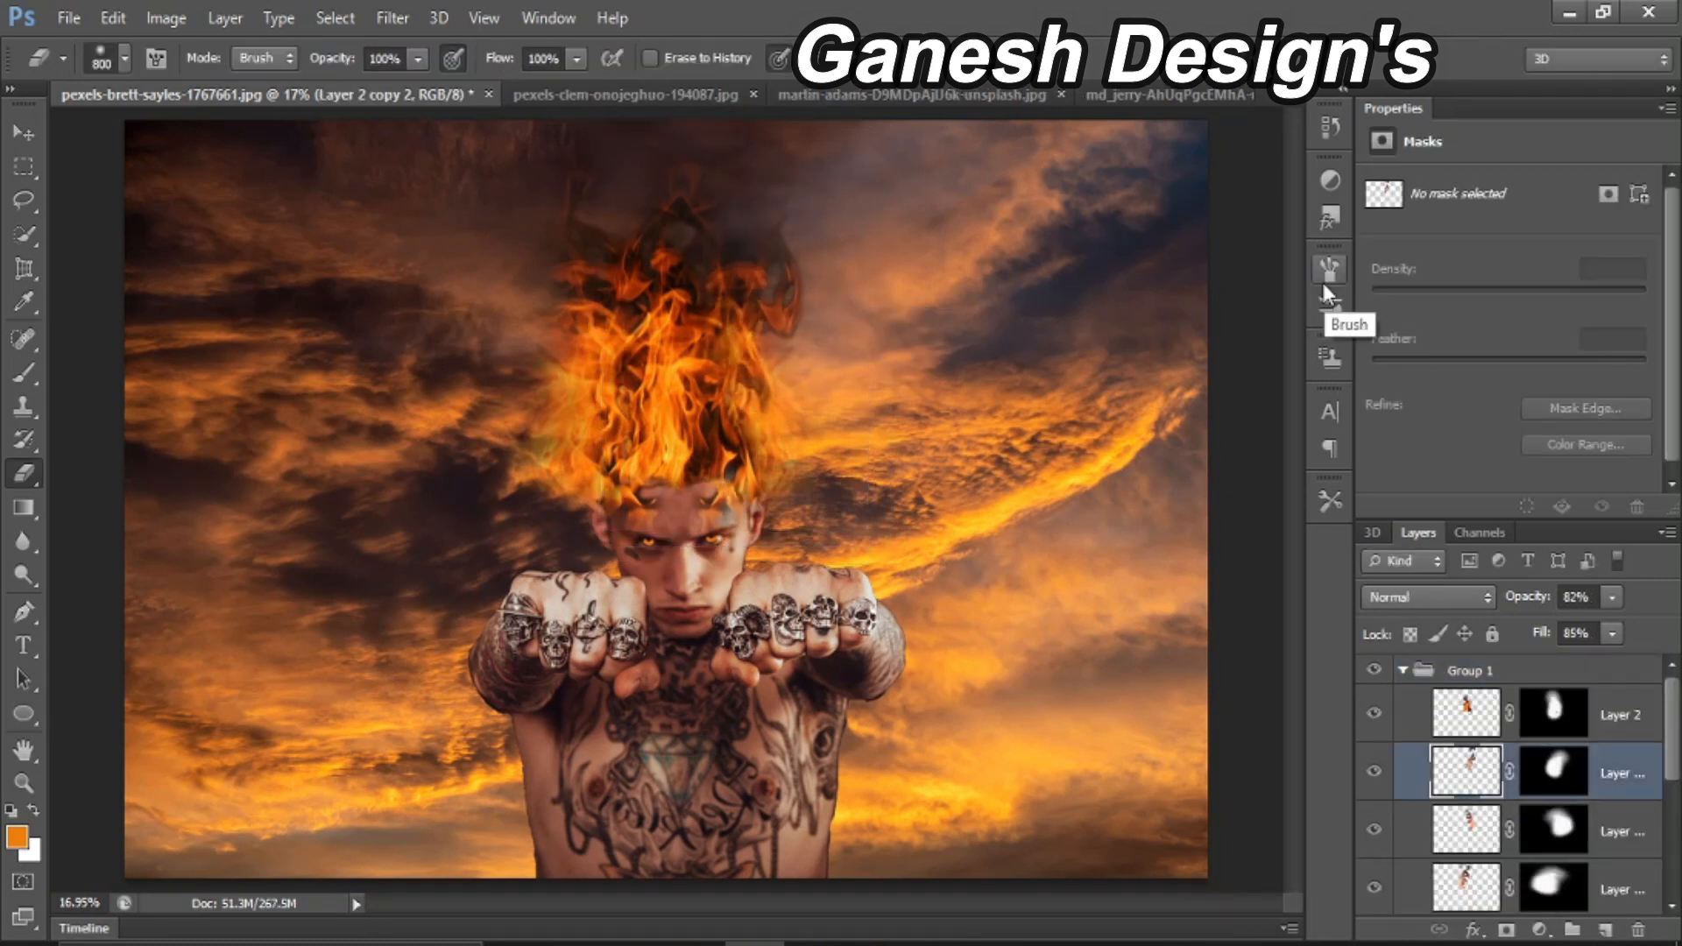
left_click(1403, 672)
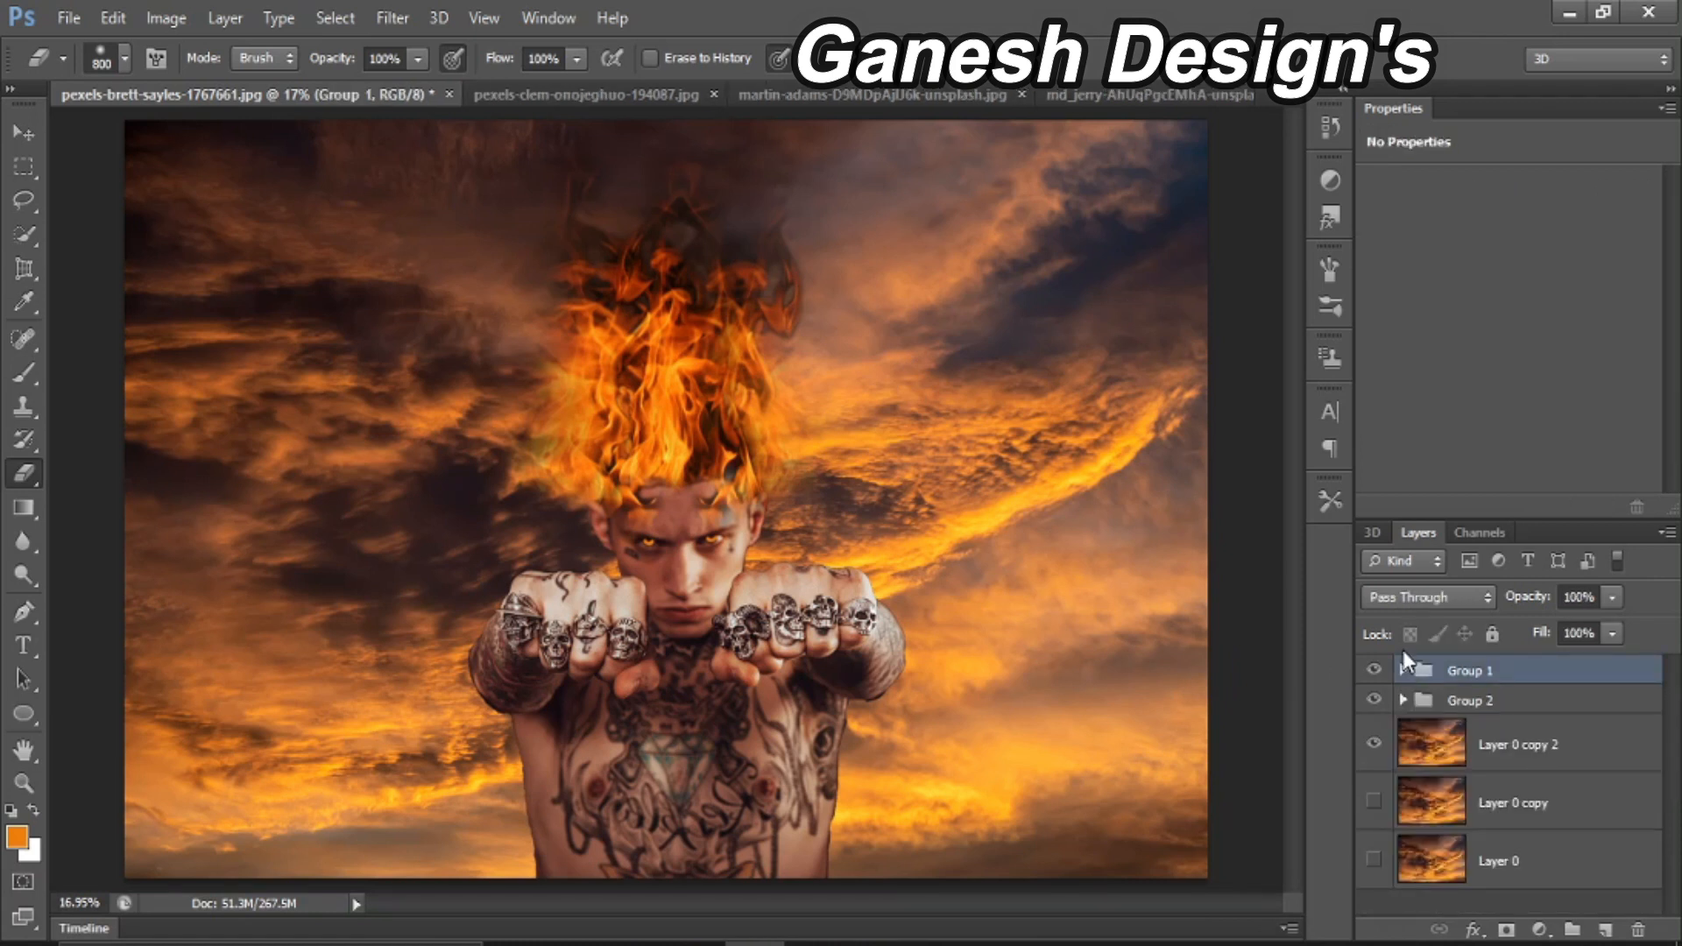
Step: Paint orange eyes on the skull rings near the face with a 25 px brush at 86% opacity and 74% flow
key("ctrl+plus")
key("ctrl+plus")
scroll(1063, 342, "down", 5)
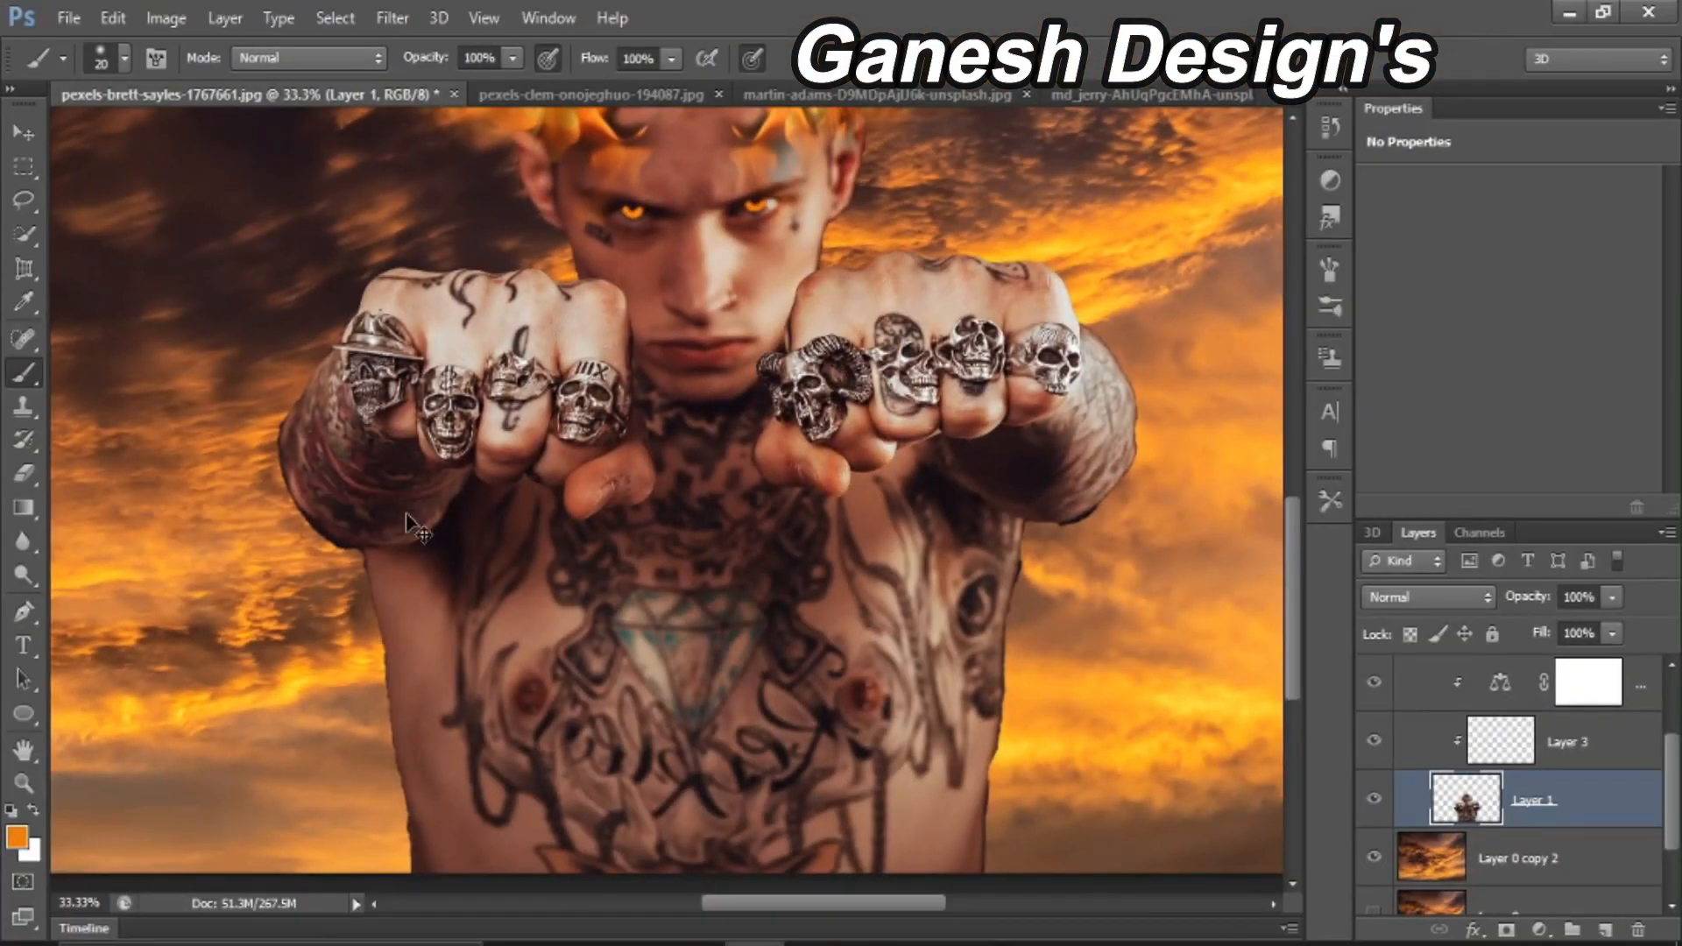
key("ctrl+plus")
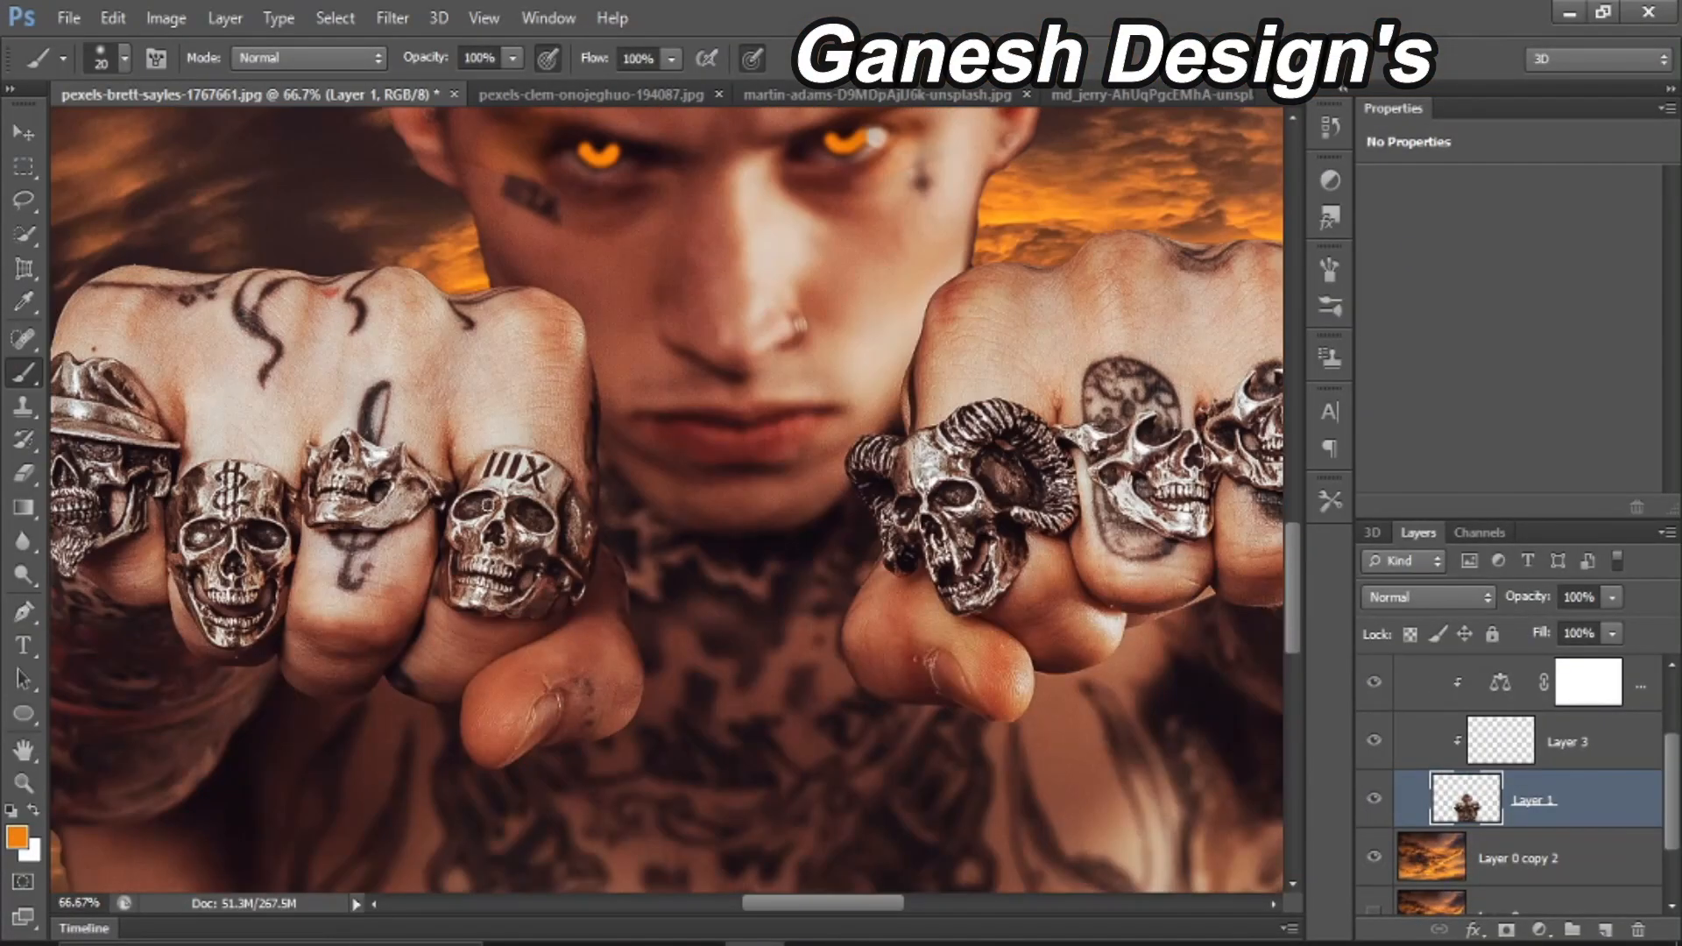
left_click(514, 59)
left_click_drag(515, 86, 498, 86)
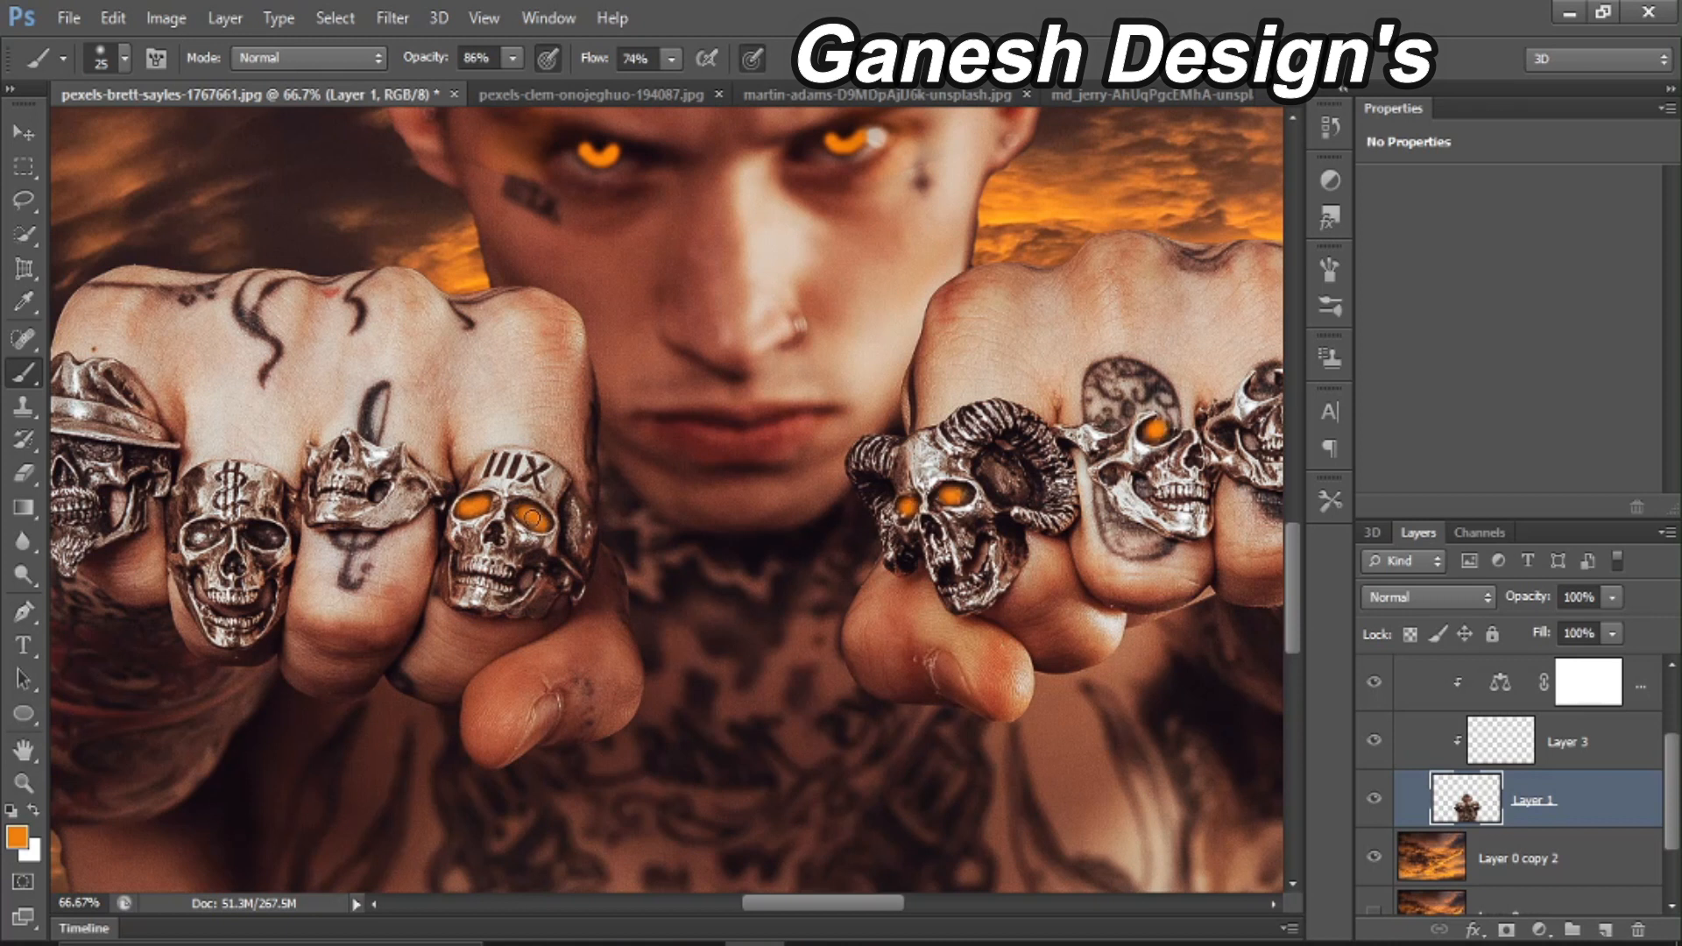
Step: Paint orange eyes on the dollar-sign and hat-wearing skull rings, undoing the misplaced dab
left_click_drag(788, 903, 730, 908)
left_click(525, 450)
key("ctrl+z")
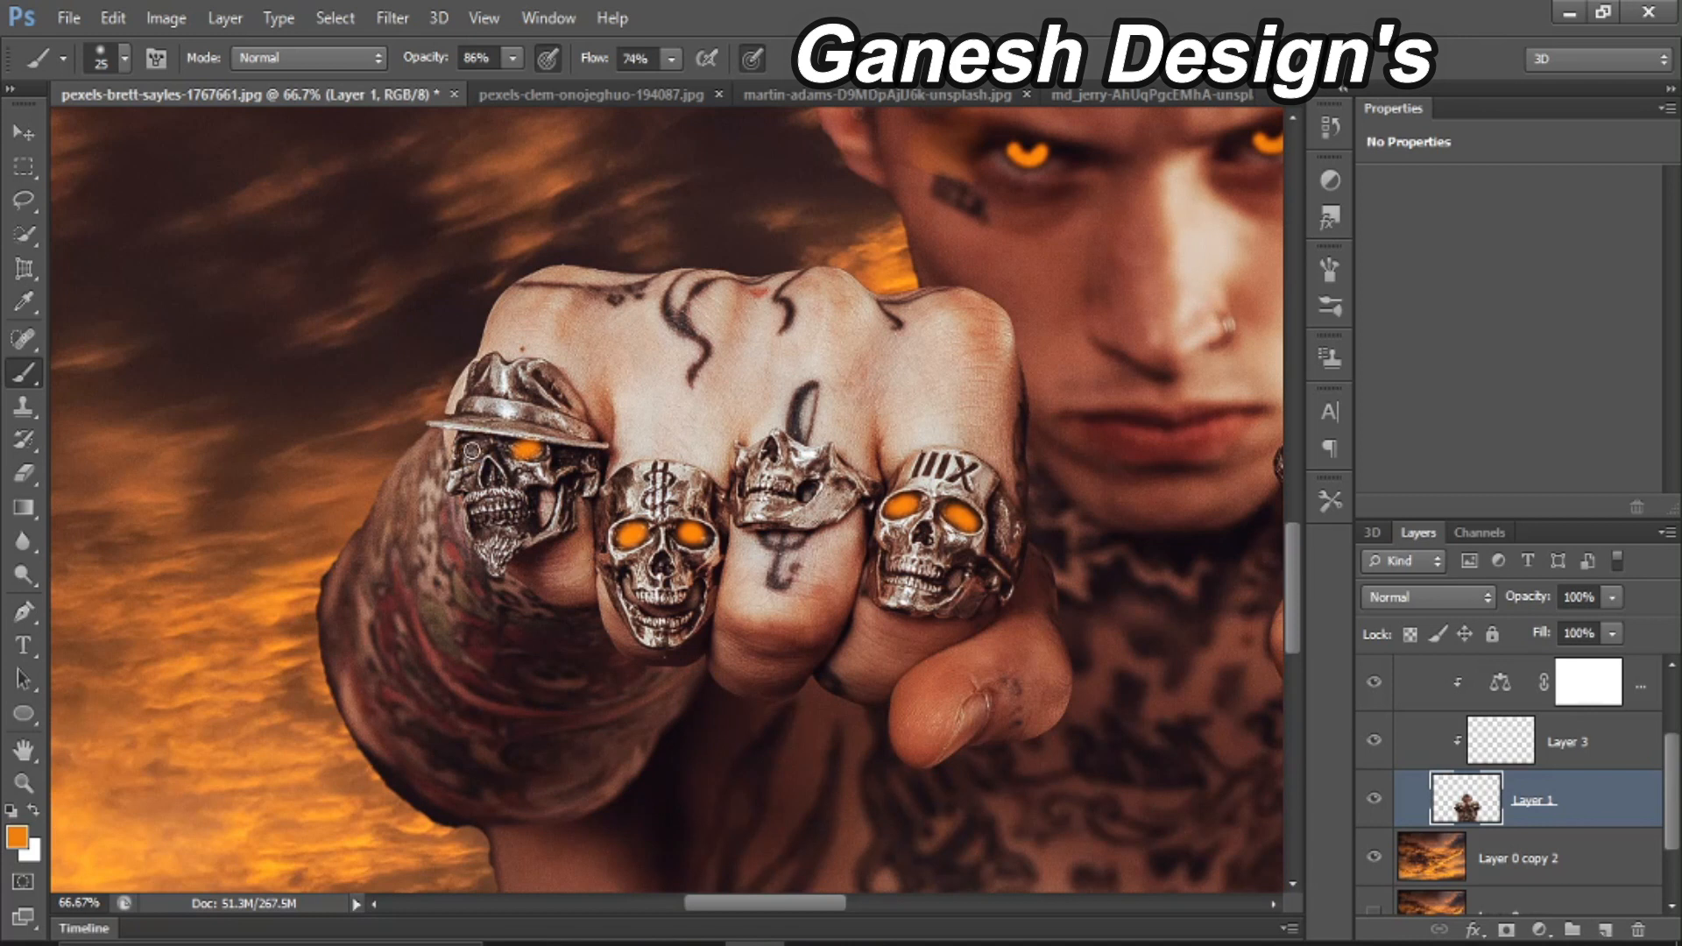
Step: Set the eraser to 48 px and clean the dark fringe along the arm and torso below the hat-wearing skull ring
left_click(31, 474)
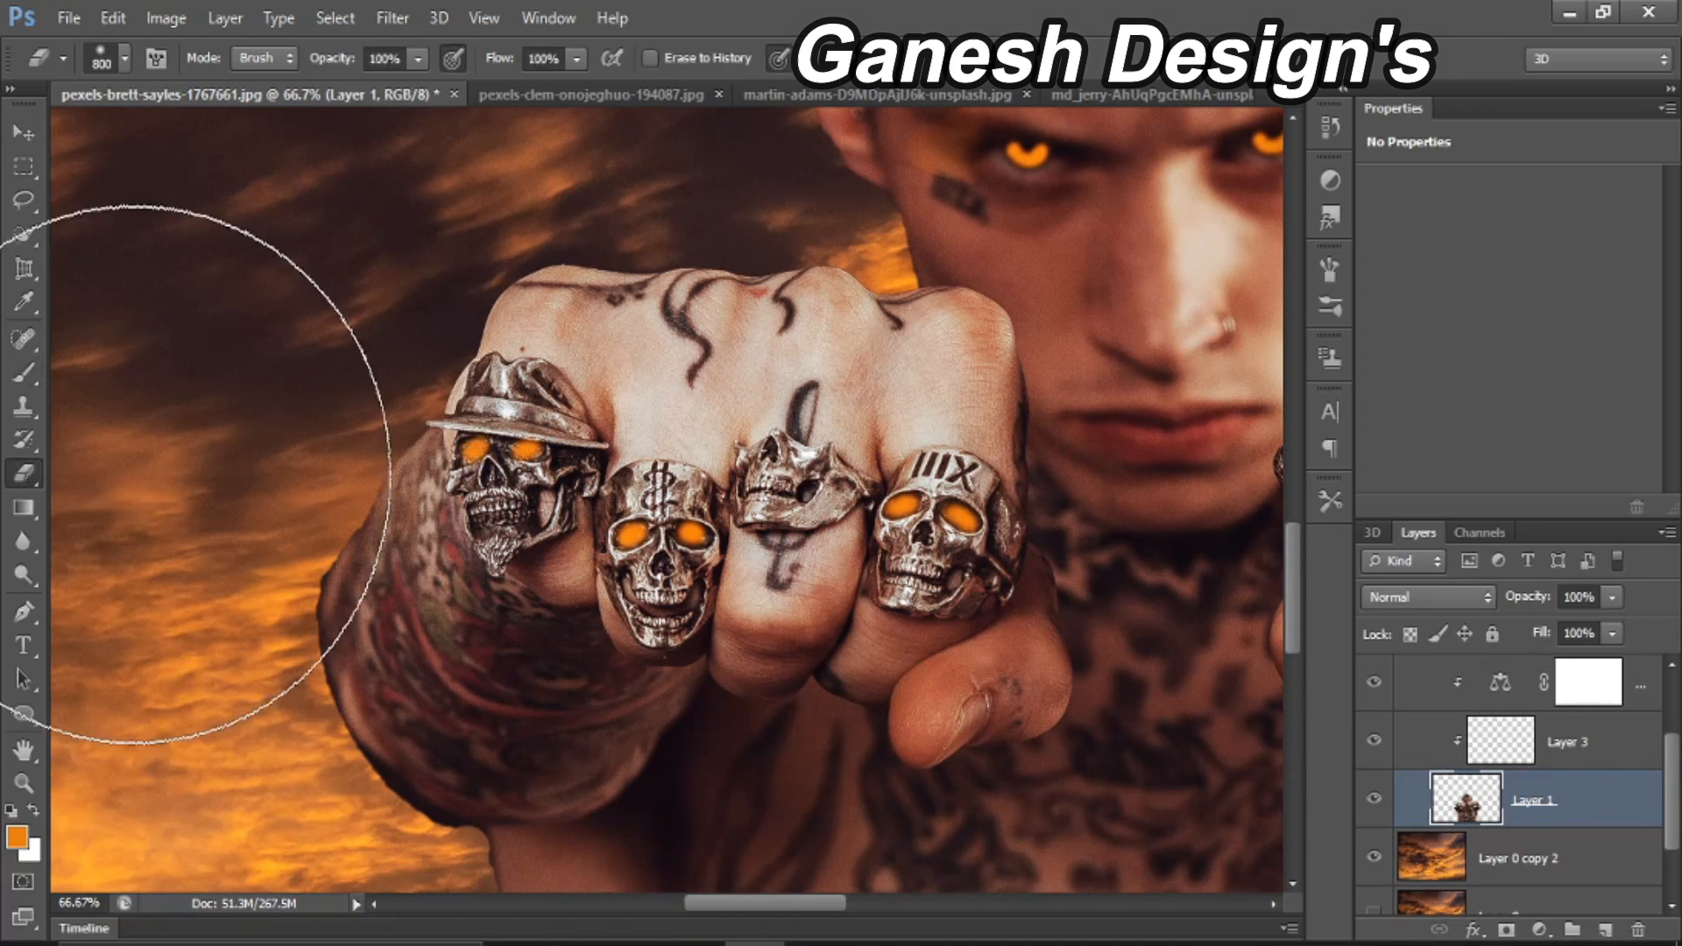
left_click(121, 59)
left_click(91, 261)
left_click(114, 63)
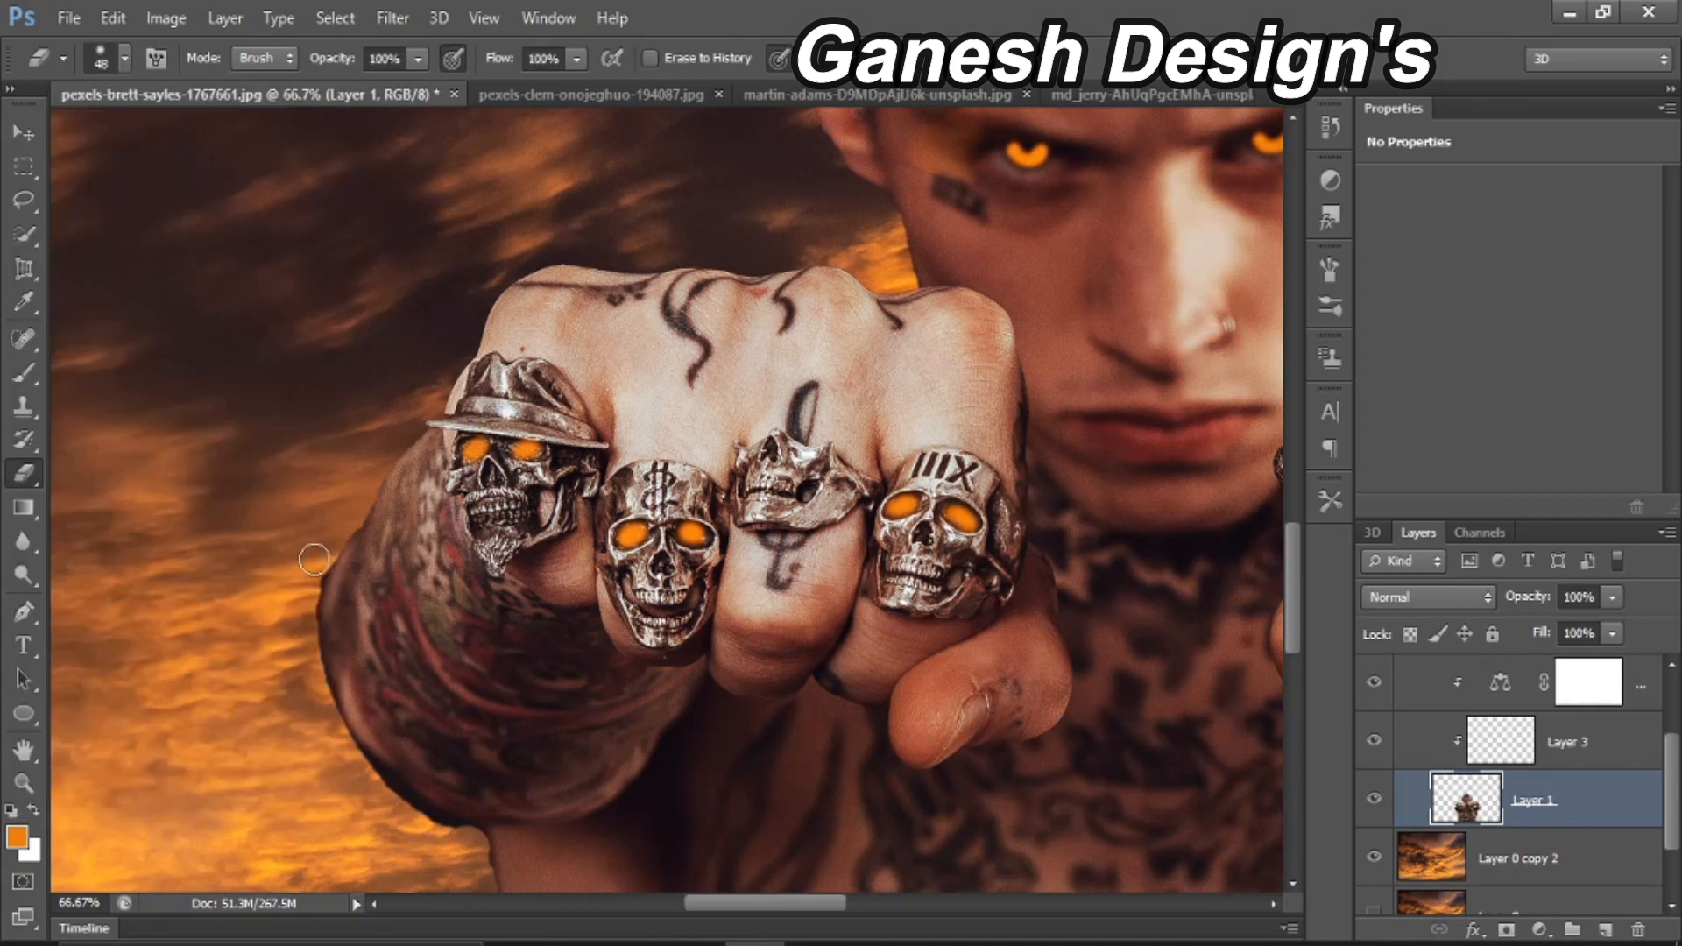
scroll(469, 613, "down", 3)
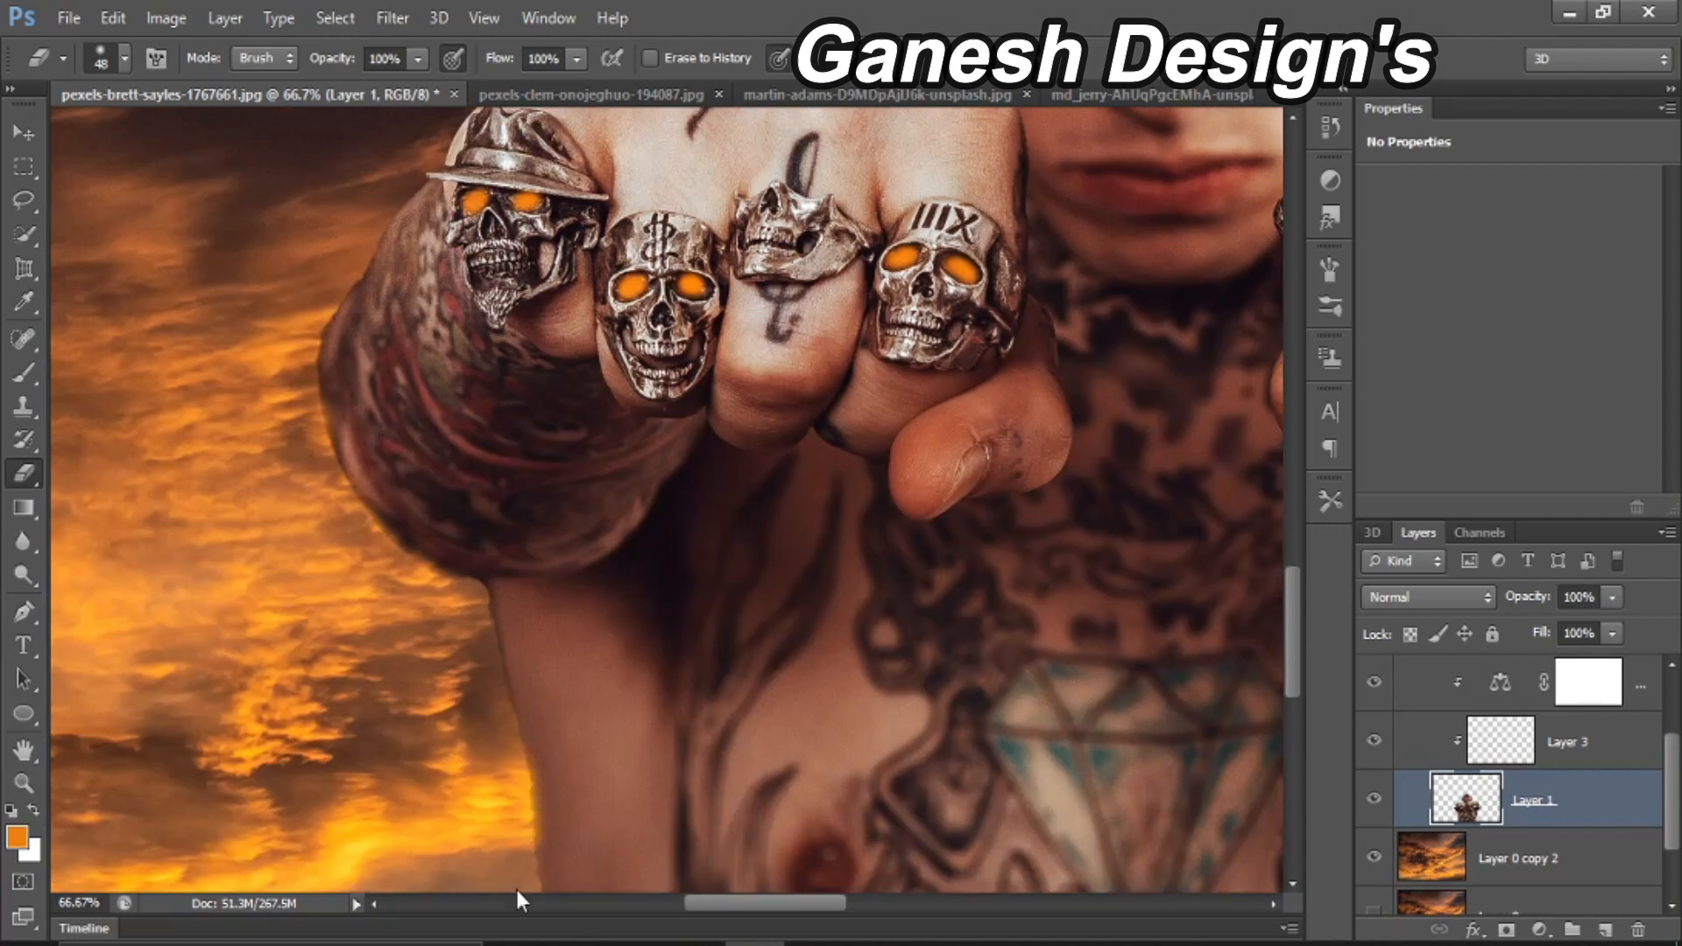
scroll(526, 526, "down", 3)
Step: Erase the leftover fringe along the opposite side of the man's torso, arm and head with the 48 px eraser
left_click_drag(725, 902, 861, 902)
left_click_drag(819, 228, 755, 771)
scroll(866, 392, "up", 4)
scroll(996, 678, "up", 5)
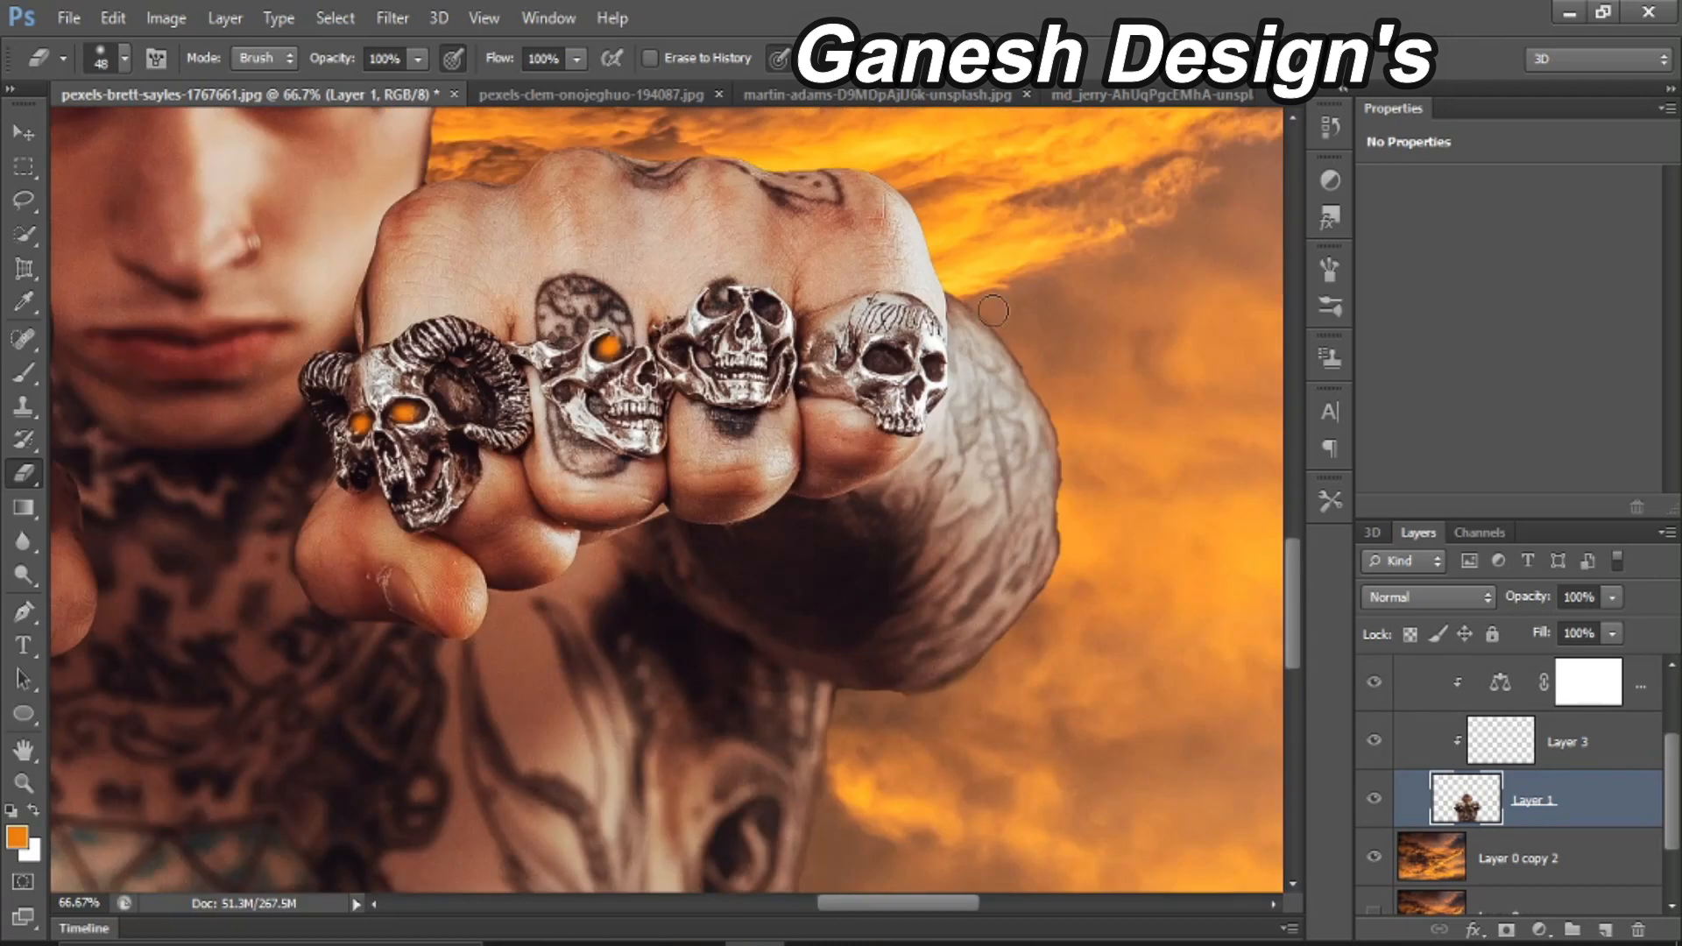
scroll(1076, 517, "left", 5)
scroll(1082, 438, "up", 5)
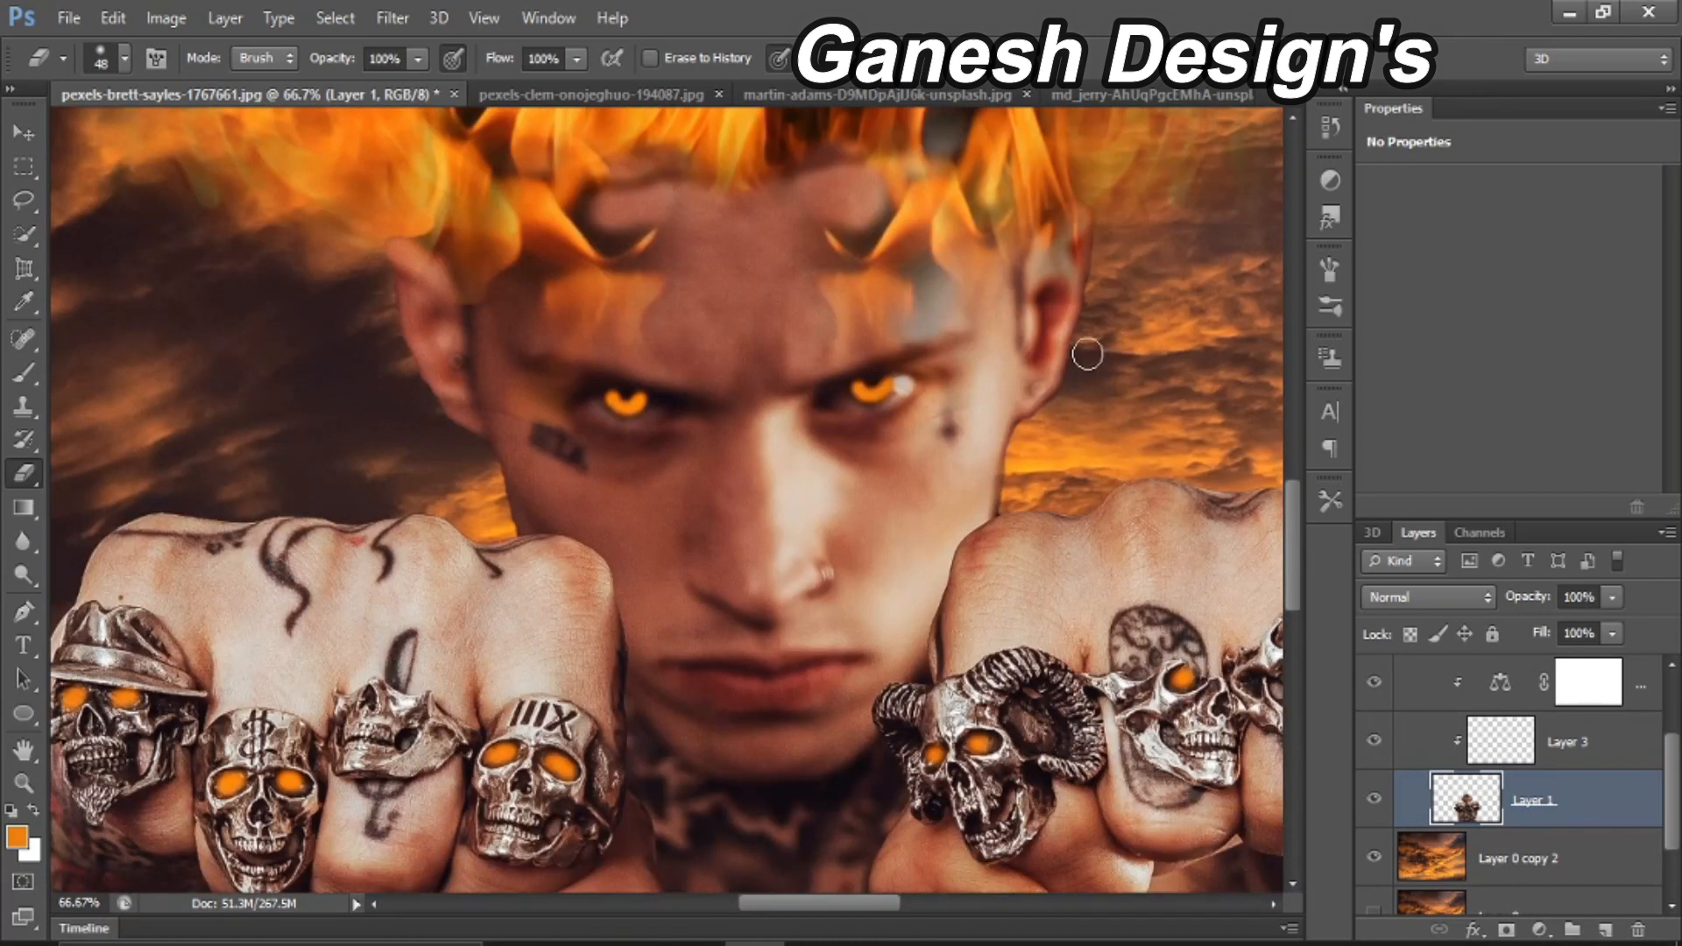
Step: Repaint the skull rings' eyes orange on both fists with the 25 px brush
scroll(483, 499, "right", 6)
key("b")
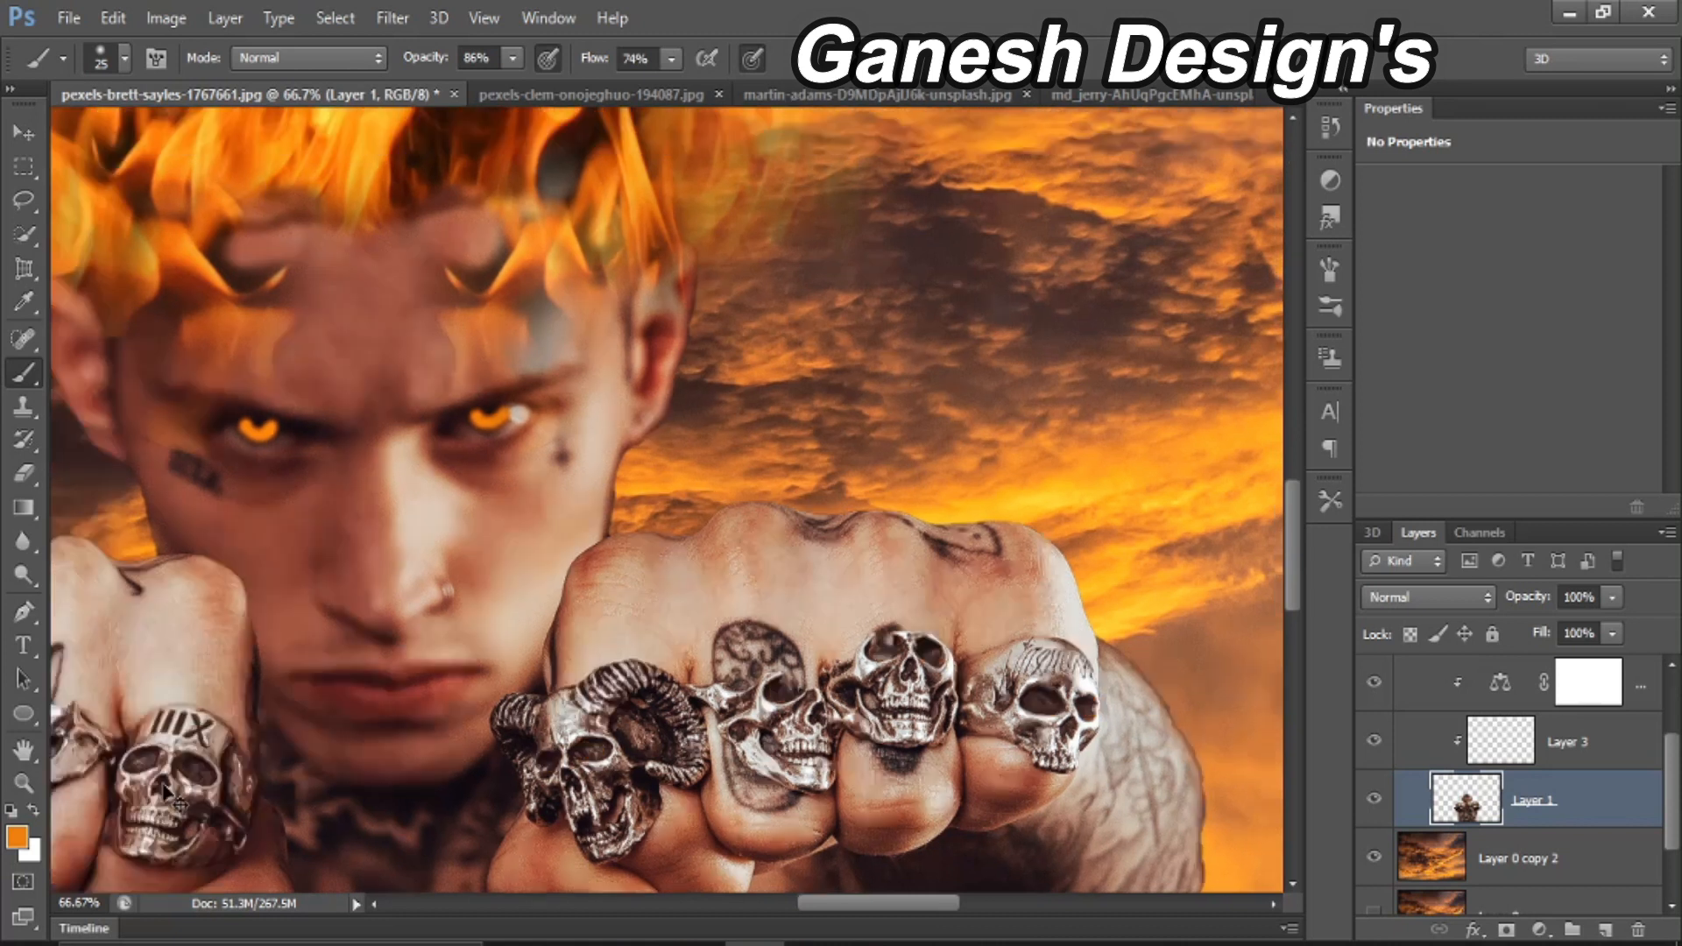
key("ctrl+0")
scroll(1385, 733, "up", 3)
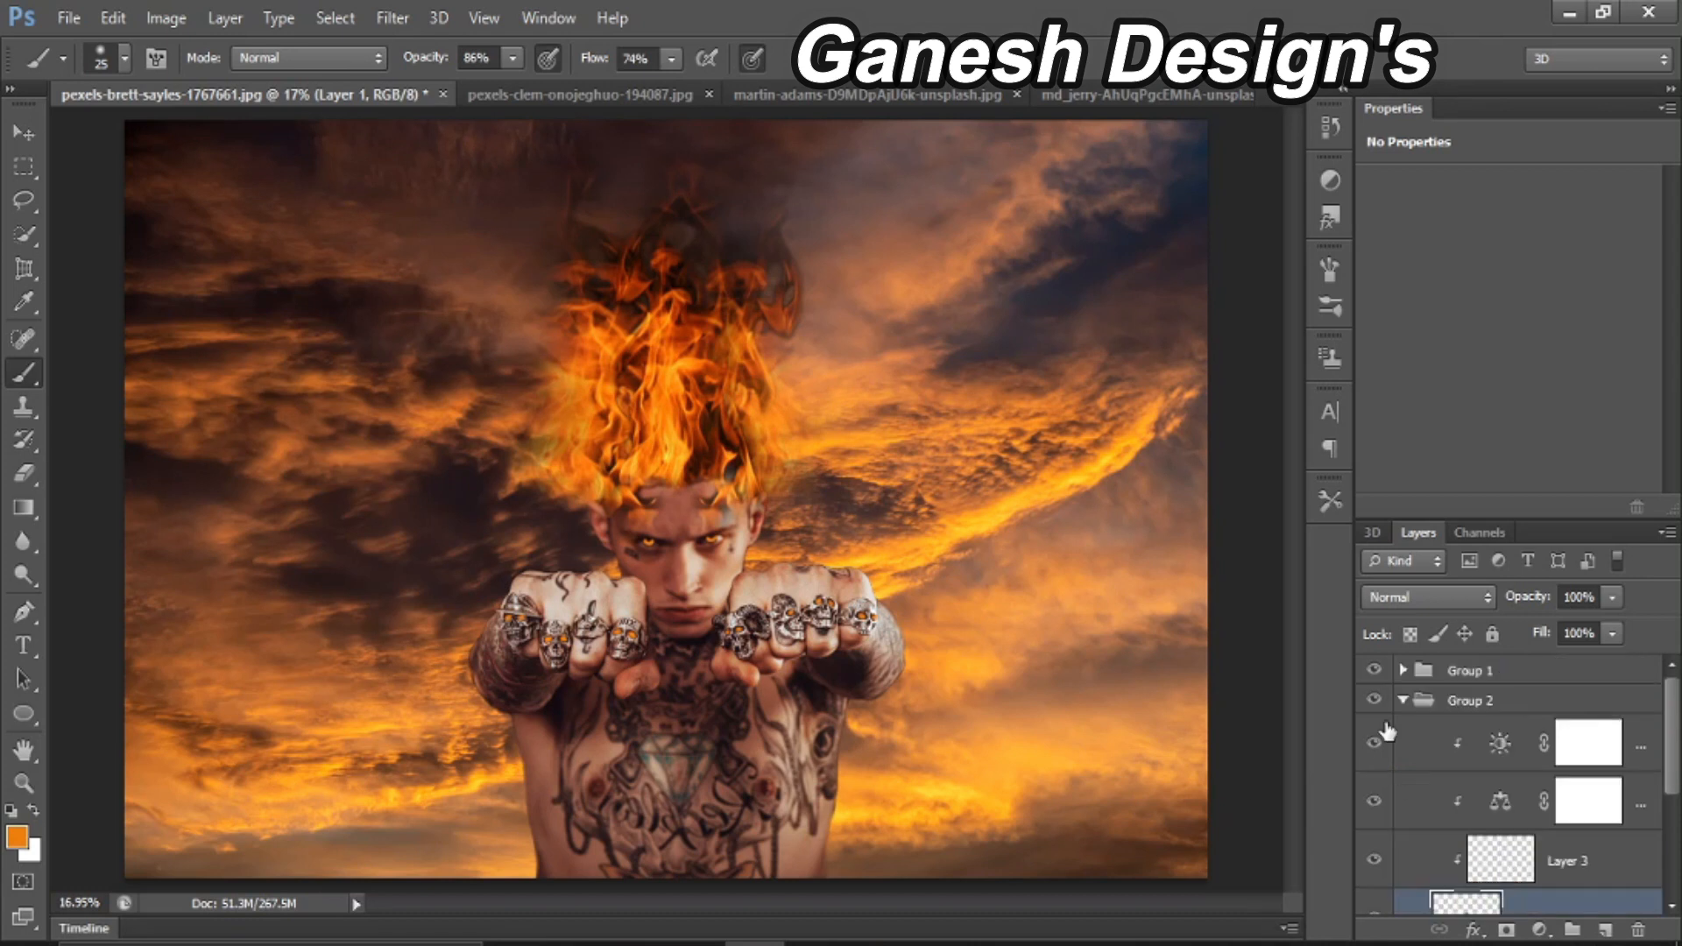
Step: Compare the image with the man's group hidden and shown, and put the visible sky layer into its own group
left_click(1403, 699)
left_click(1372, 699)
left_click(1372, 699)
left_click(1490, 744)
key("ctrl+g")
left_click(1403, 730)
Step: Add a Brightness/Contrast adjustment with brightness 30 and contrast 51, clipped to the sky layer
left_click(1500, 771)
left_click(1539, 930)
left_click(1493, 462)
left_click_drag(1510, 252, 1530, 252)
left_click_drag(1510, 305, 1553, 305)
left_click(1374, 342)
left_click(1375, 341)
left_click(1536, 249)
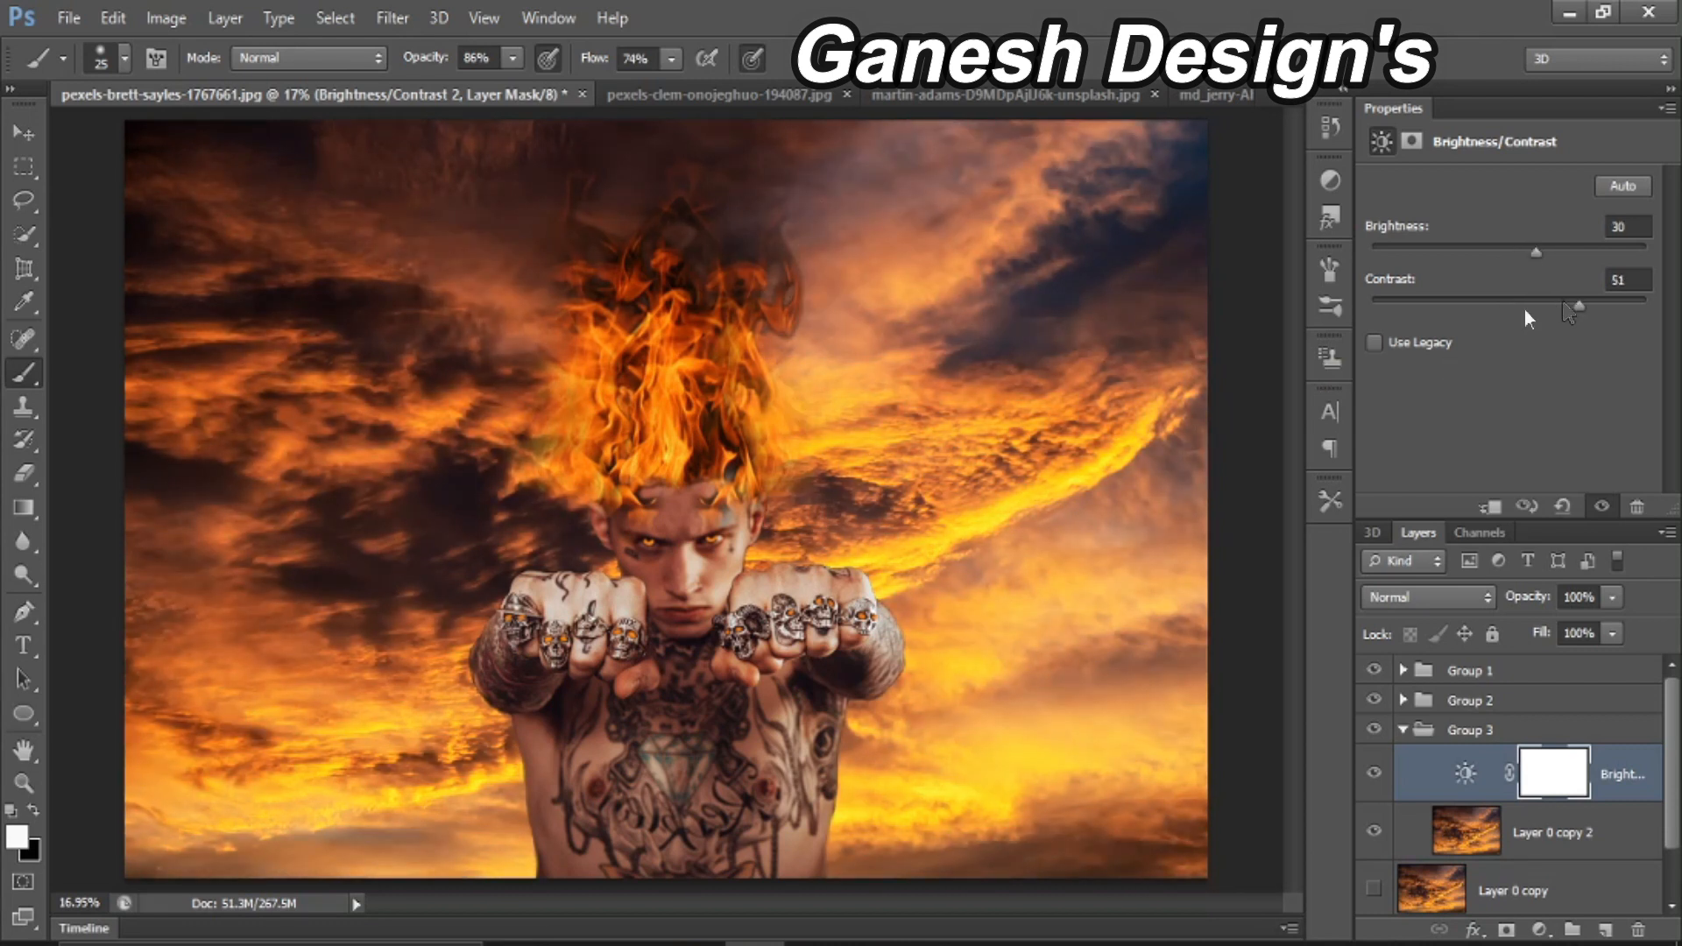
left_click(1465, 775)
left_click(1490, 506)
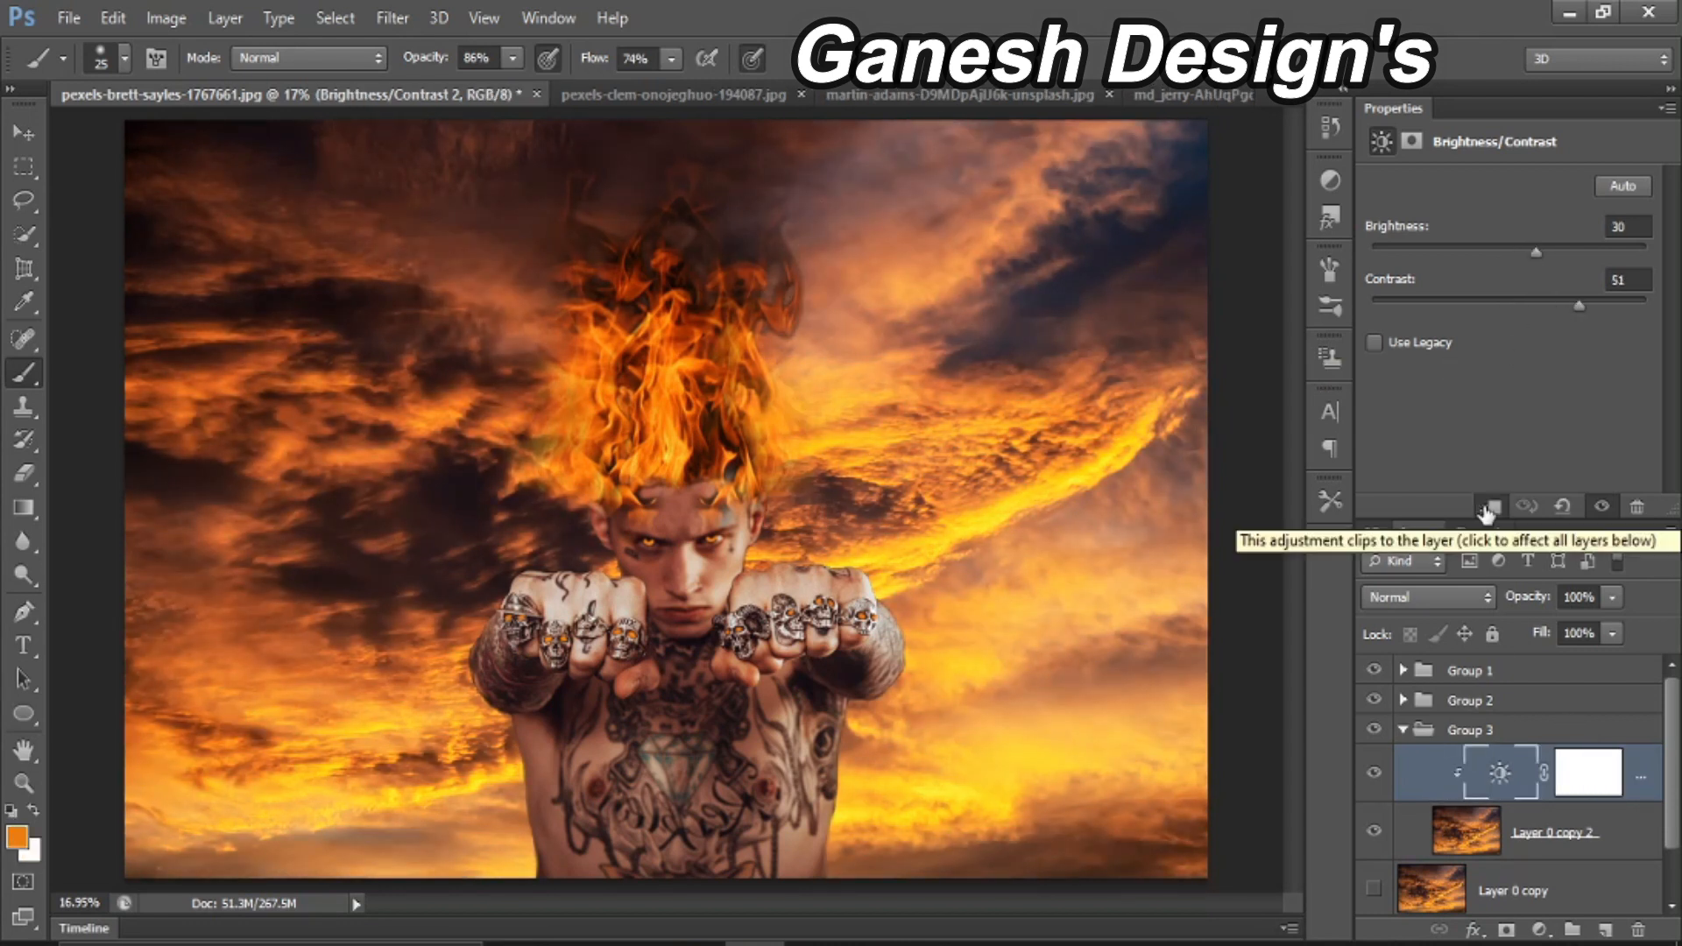
Step: Distort the sky layer with the Polar Coordinates filter set to Polar to Rectangular
left_click(1455, 837)
left_click(392, 18)
mouse_move(493, 307)
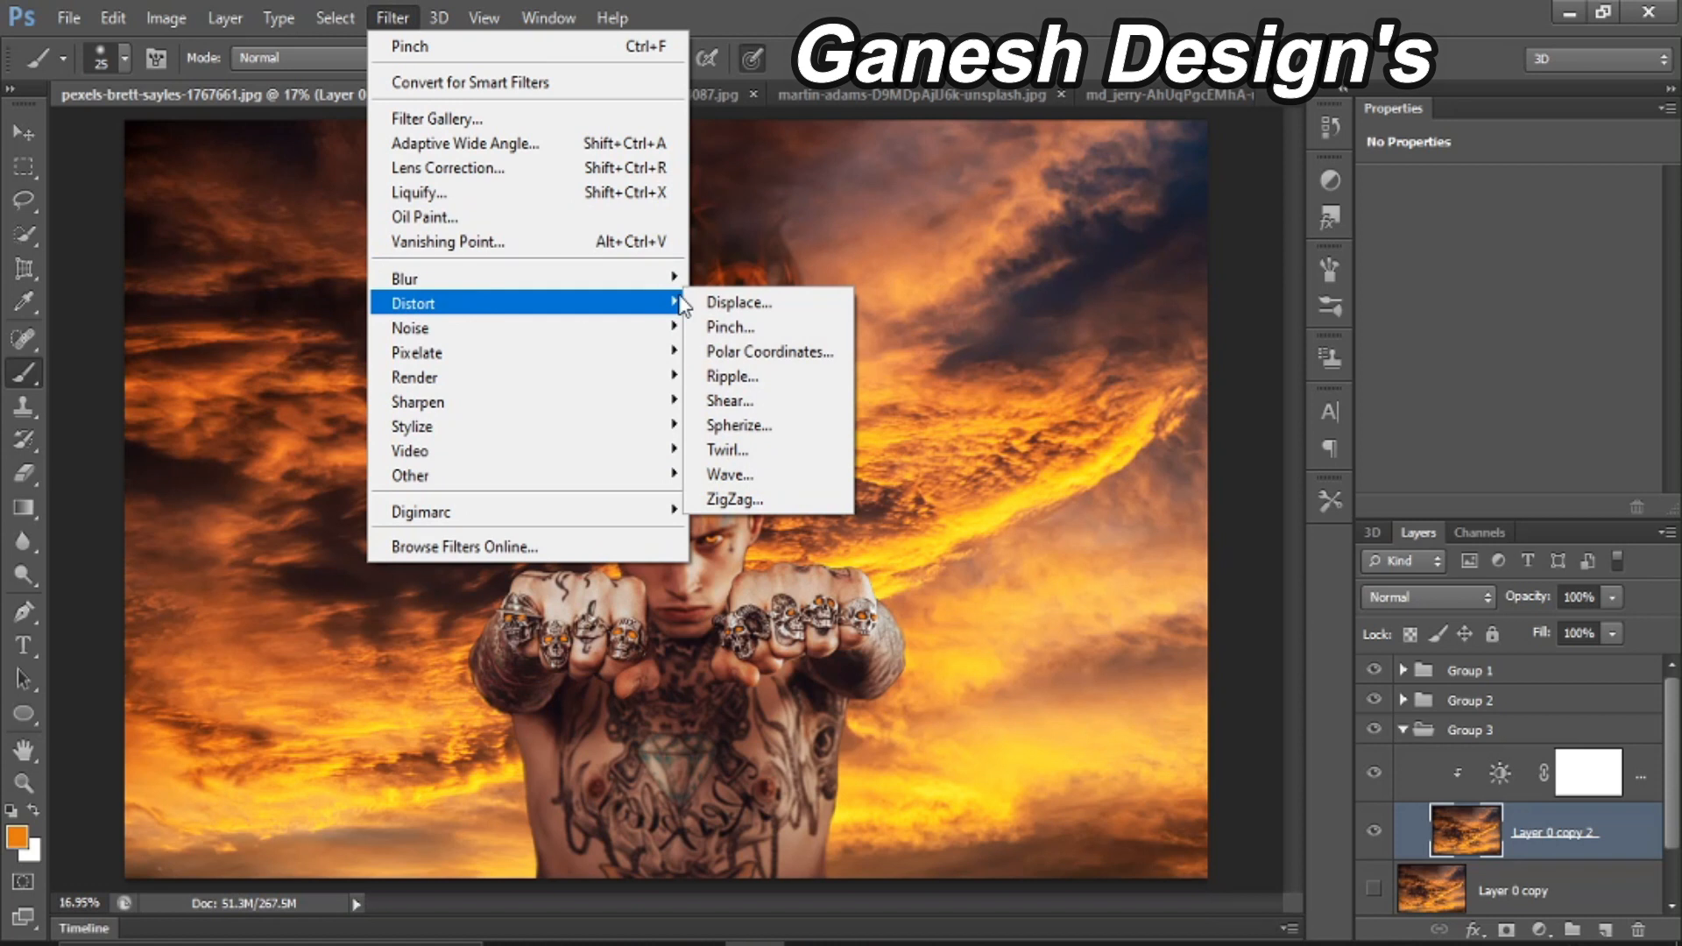
left_click(763, 356)
left_click(825, 549)
left_click(825, 549)
left_click(824, 549)
left_click(825, 549)
left_click(825, 550)
left_click(826, 621)
left_click(825, 591)
left_click(826, 619)
left_click(846, 549)
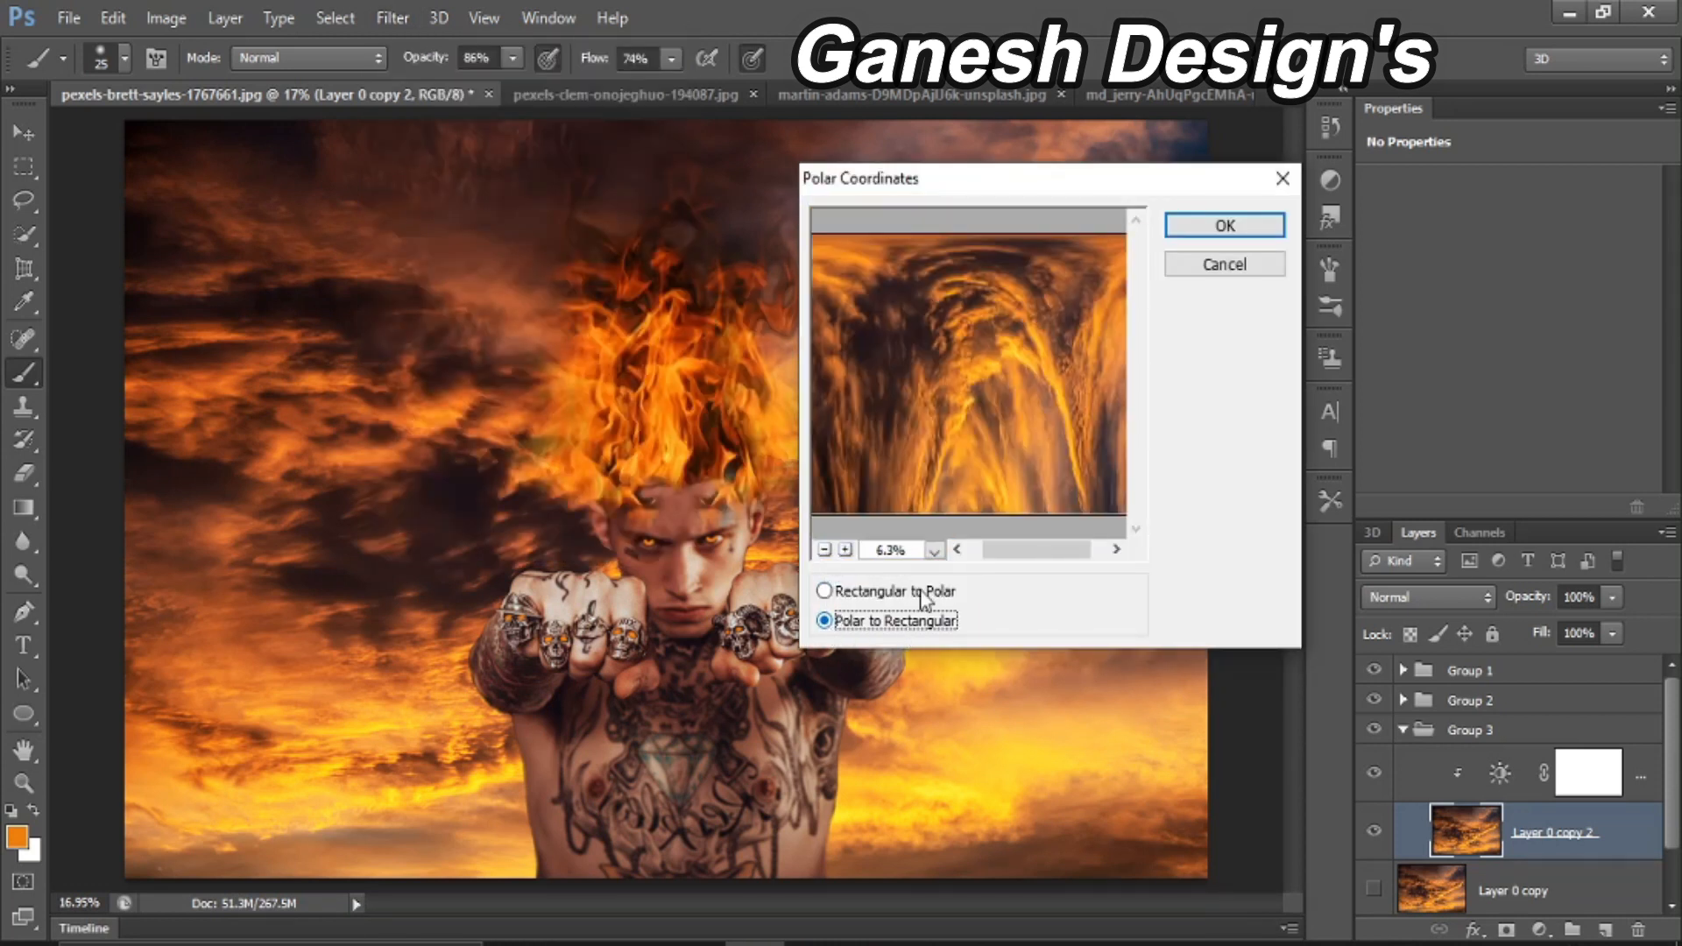
left_click(1220, 226)
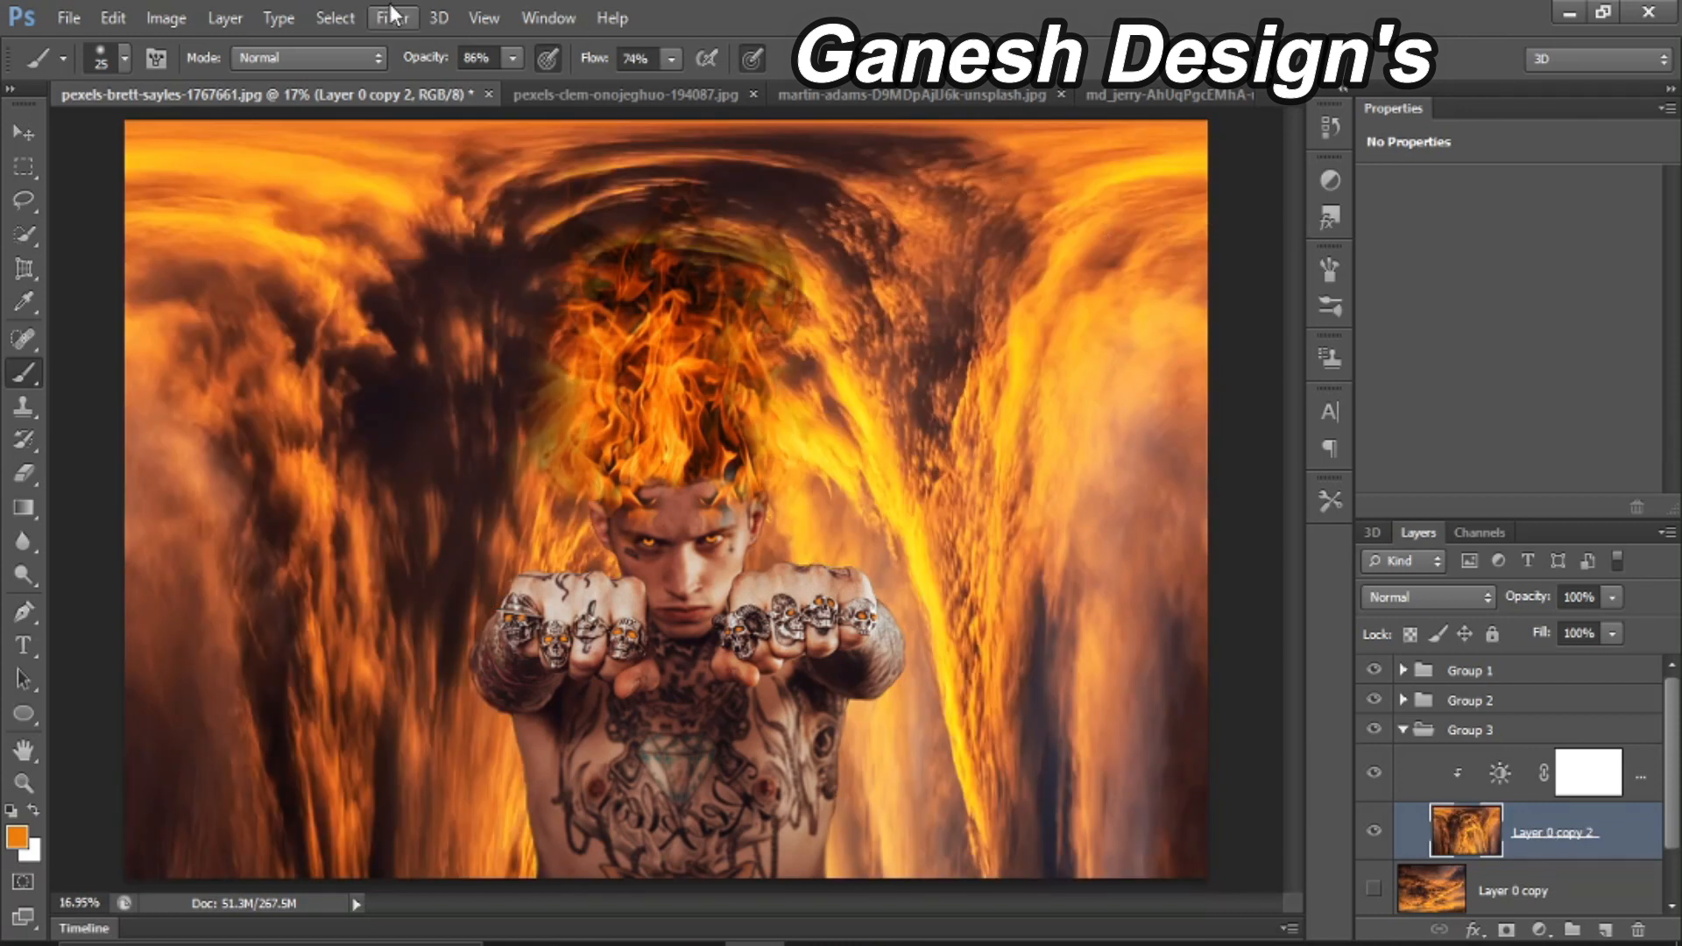
Step: Try bulging the sky layer with a negative Pinch amount, and undo it
left_click(393, 18)
mouse_move(544, 312)
left_click(733, 325)
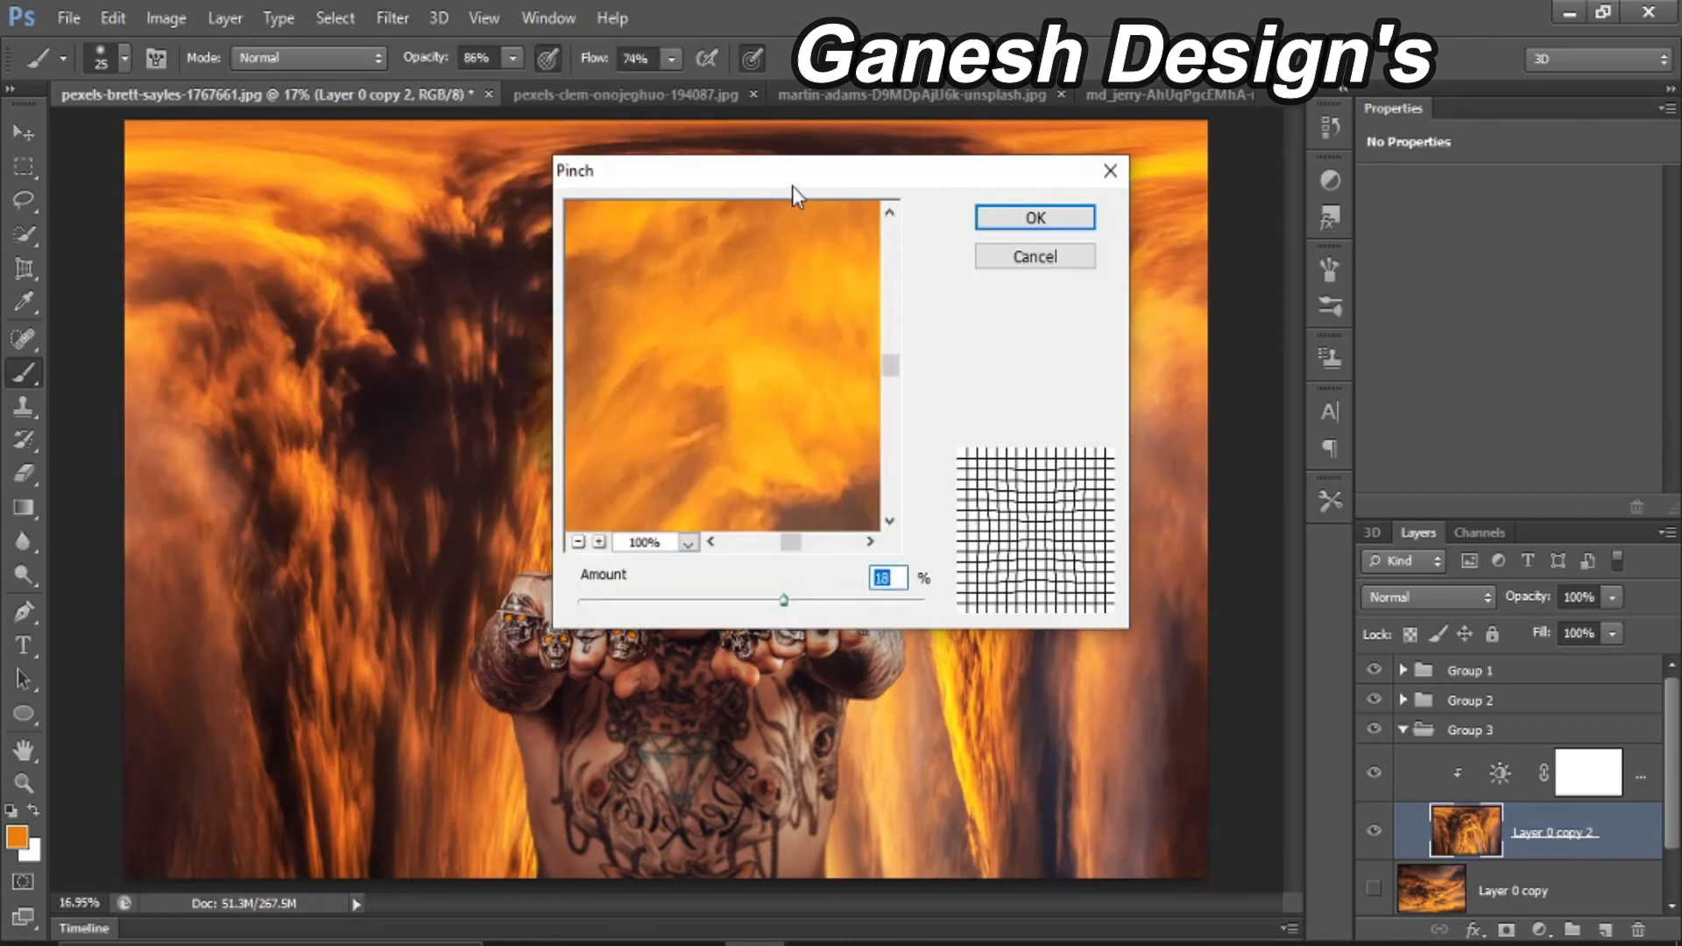
left_click_drag(792, 186, 1392, 135)
left_click_drag(1337, 549, 1255, 558)
left_click(1180, 490)
left_click(1180, 490)
left_click(1180, 490)
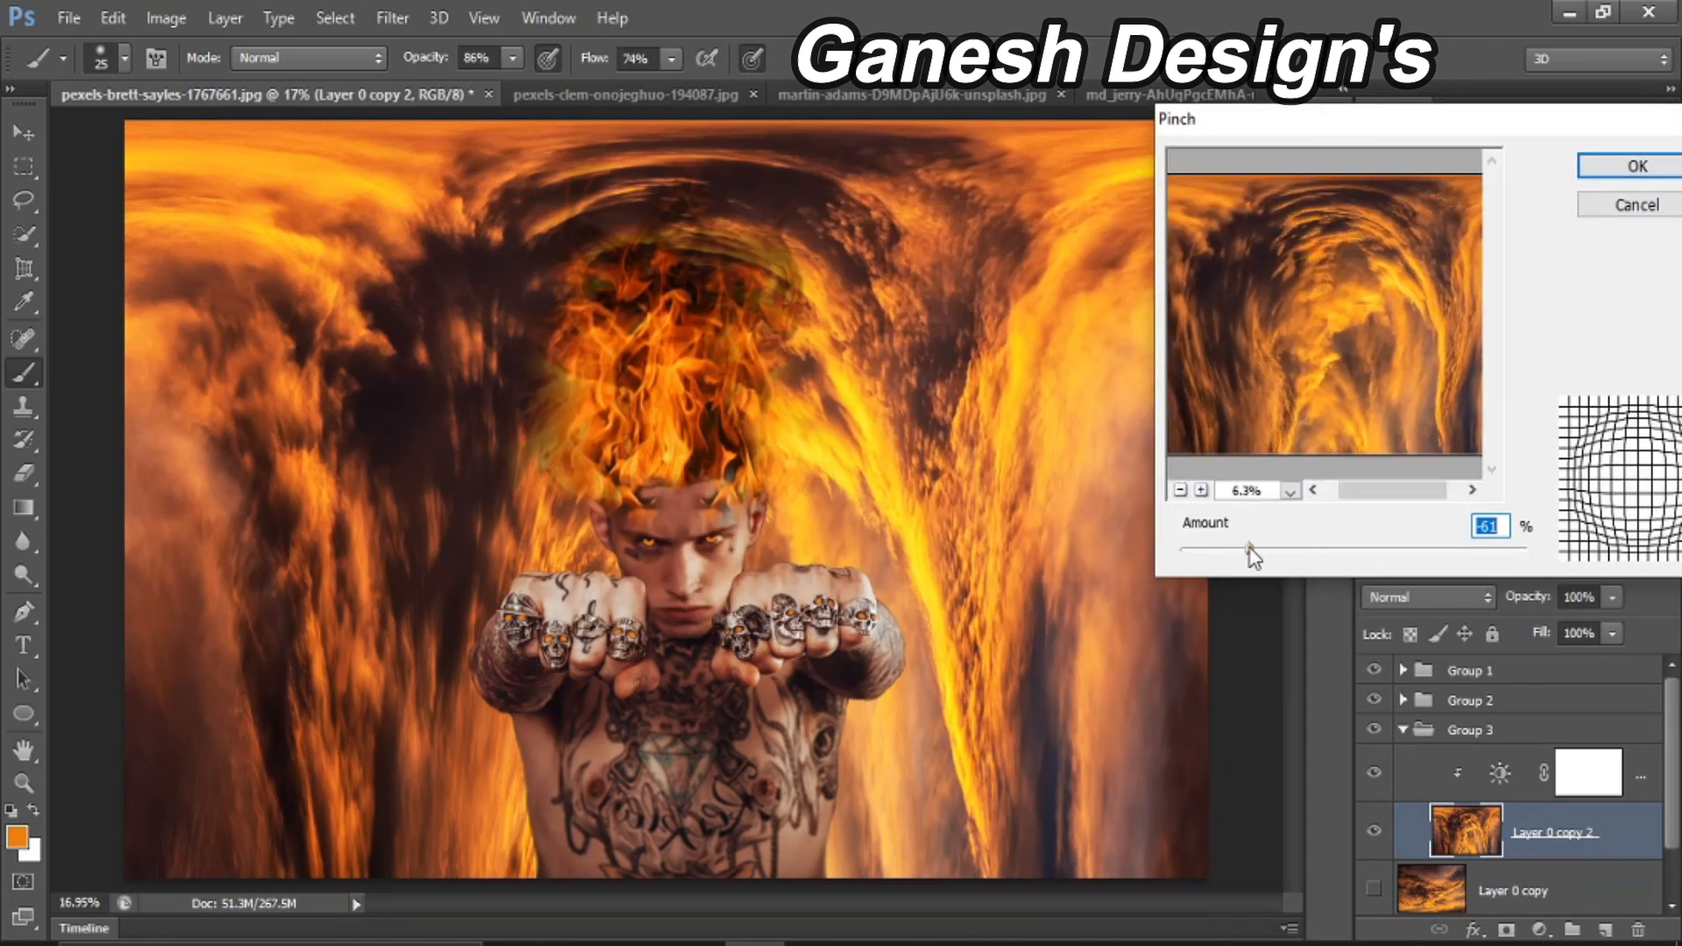
left_click(1631, 167)
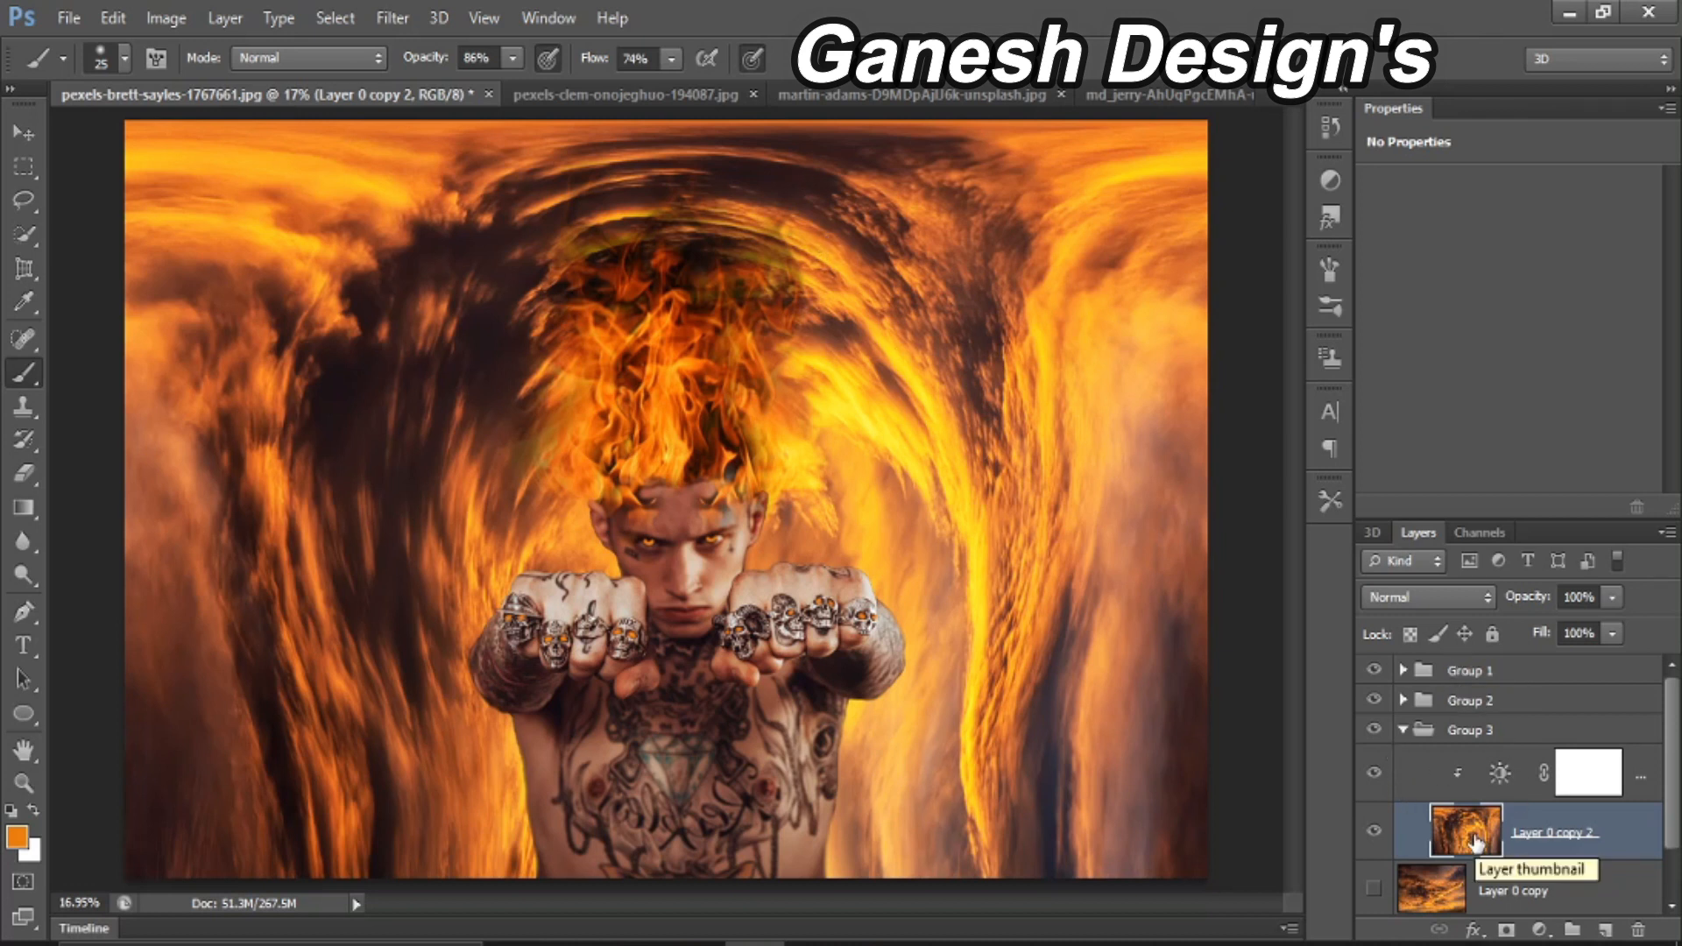
key("ctrl+z")
Step: Reapply the Pinch filter to the sky layer with a different amount
left_click(392, 18)
mouse_move(571, 306)
left_click(755, 324)
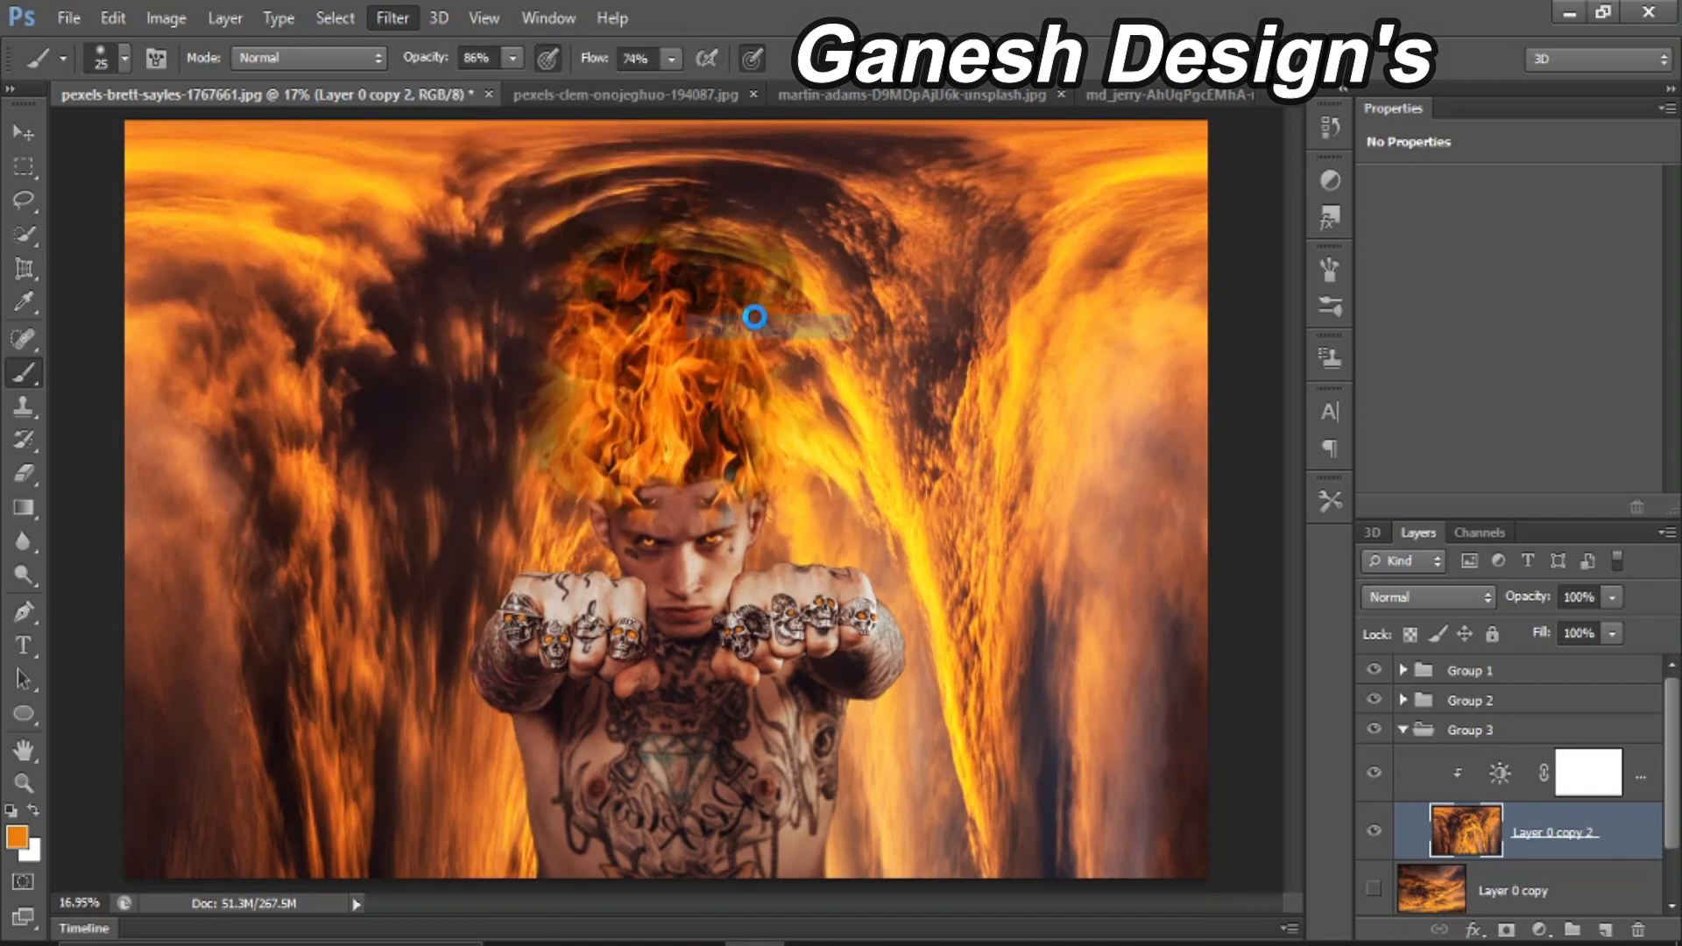
left_click(1127, 490)
left_click(1127, 489)
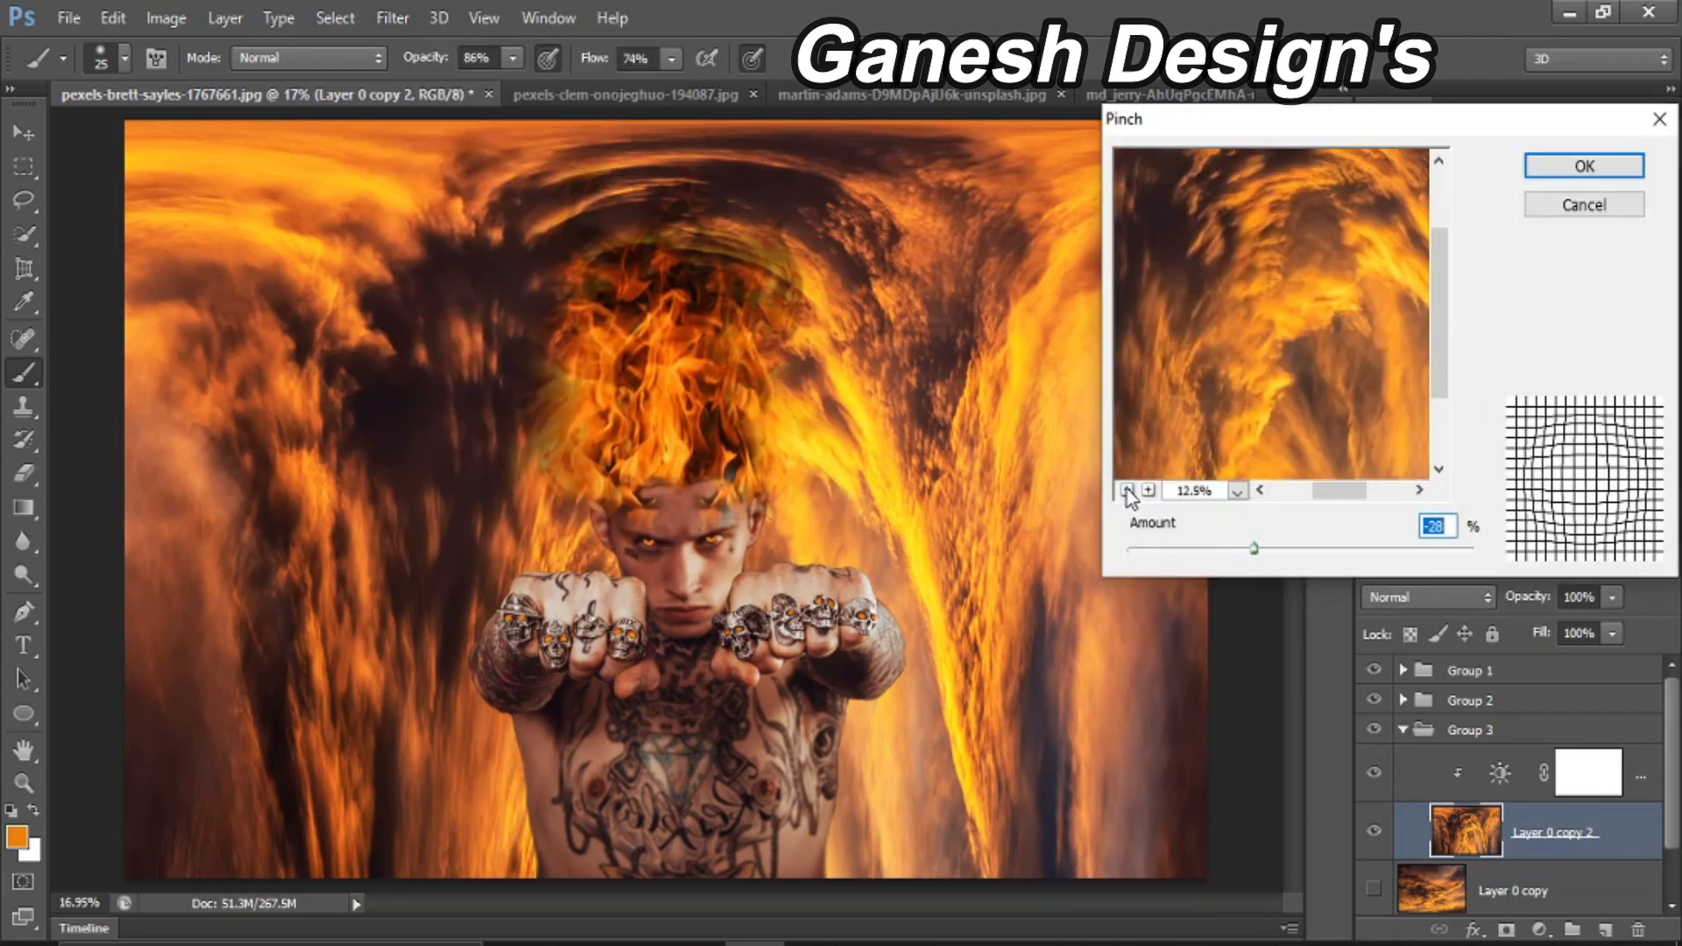
left_click(1127, 489)
left_click_drag(1303, 556, 1418, 561)
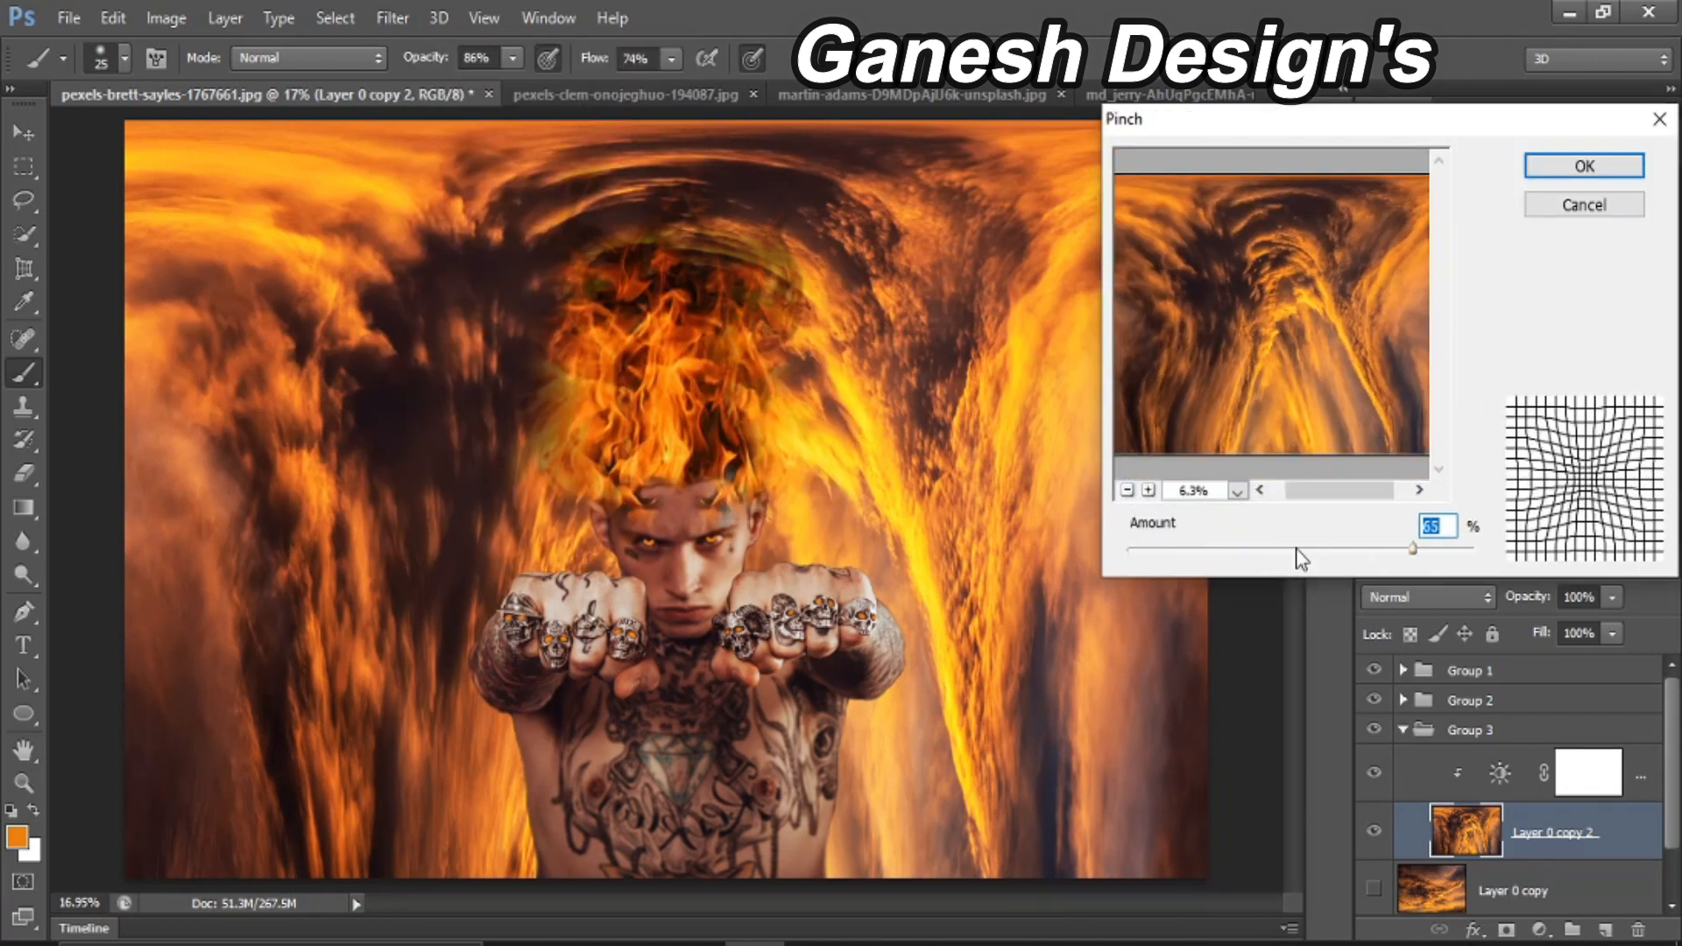
left_click(1577, 165)
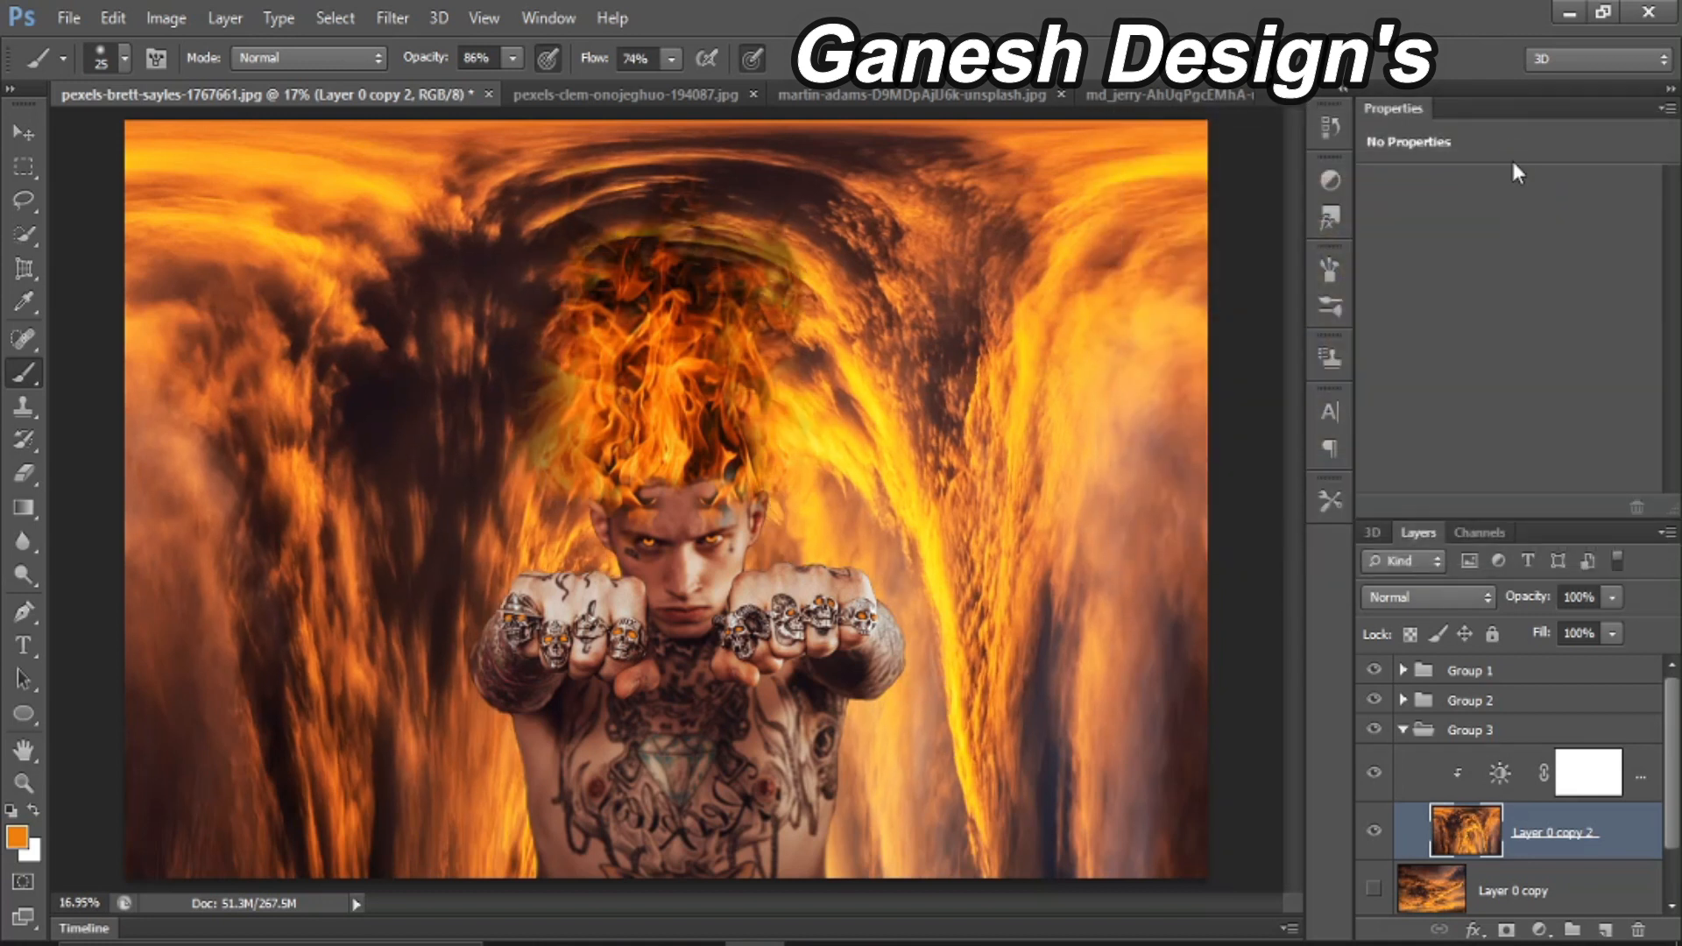
Step: Add a clipped Hue/Saturation adjustment to the sky with hue +7, saturation +37 and lightness -9, and target the flame group
left_click(1539, 929)
left_click(1516, 621)
left_click_drag(1509, 336, 1498, 386)
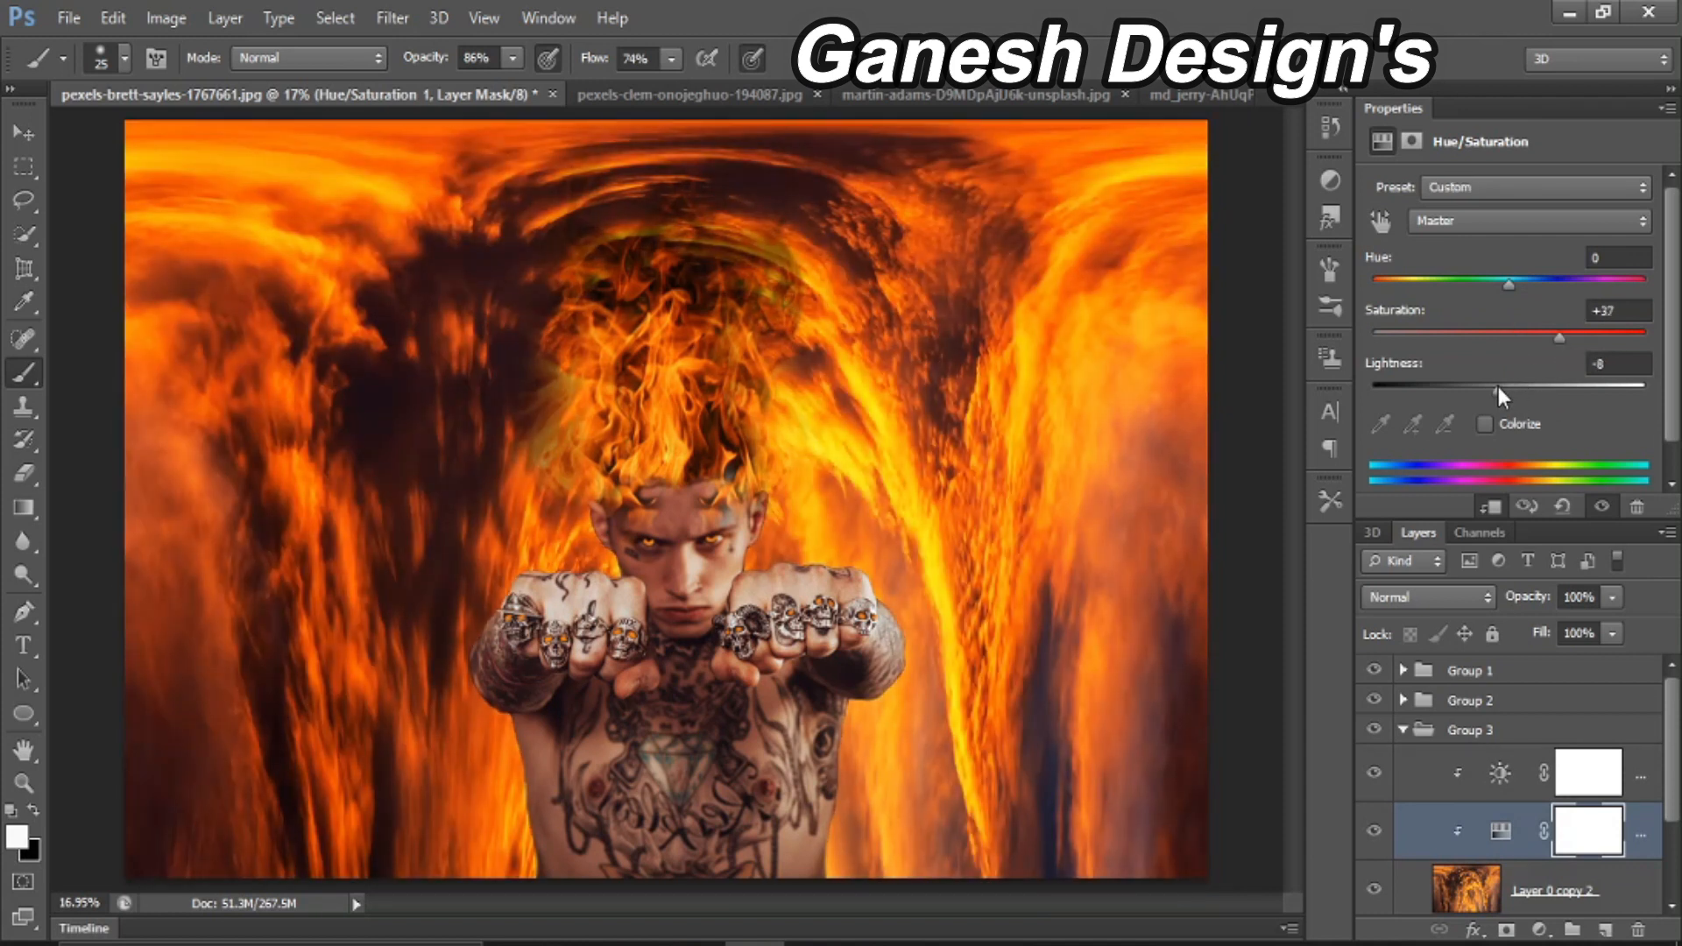
mouse_move(1509, 283)
left_mouse_down()
mouse_move(1488, 279)
mouse_move(1518, 286)
left_mouse_up()
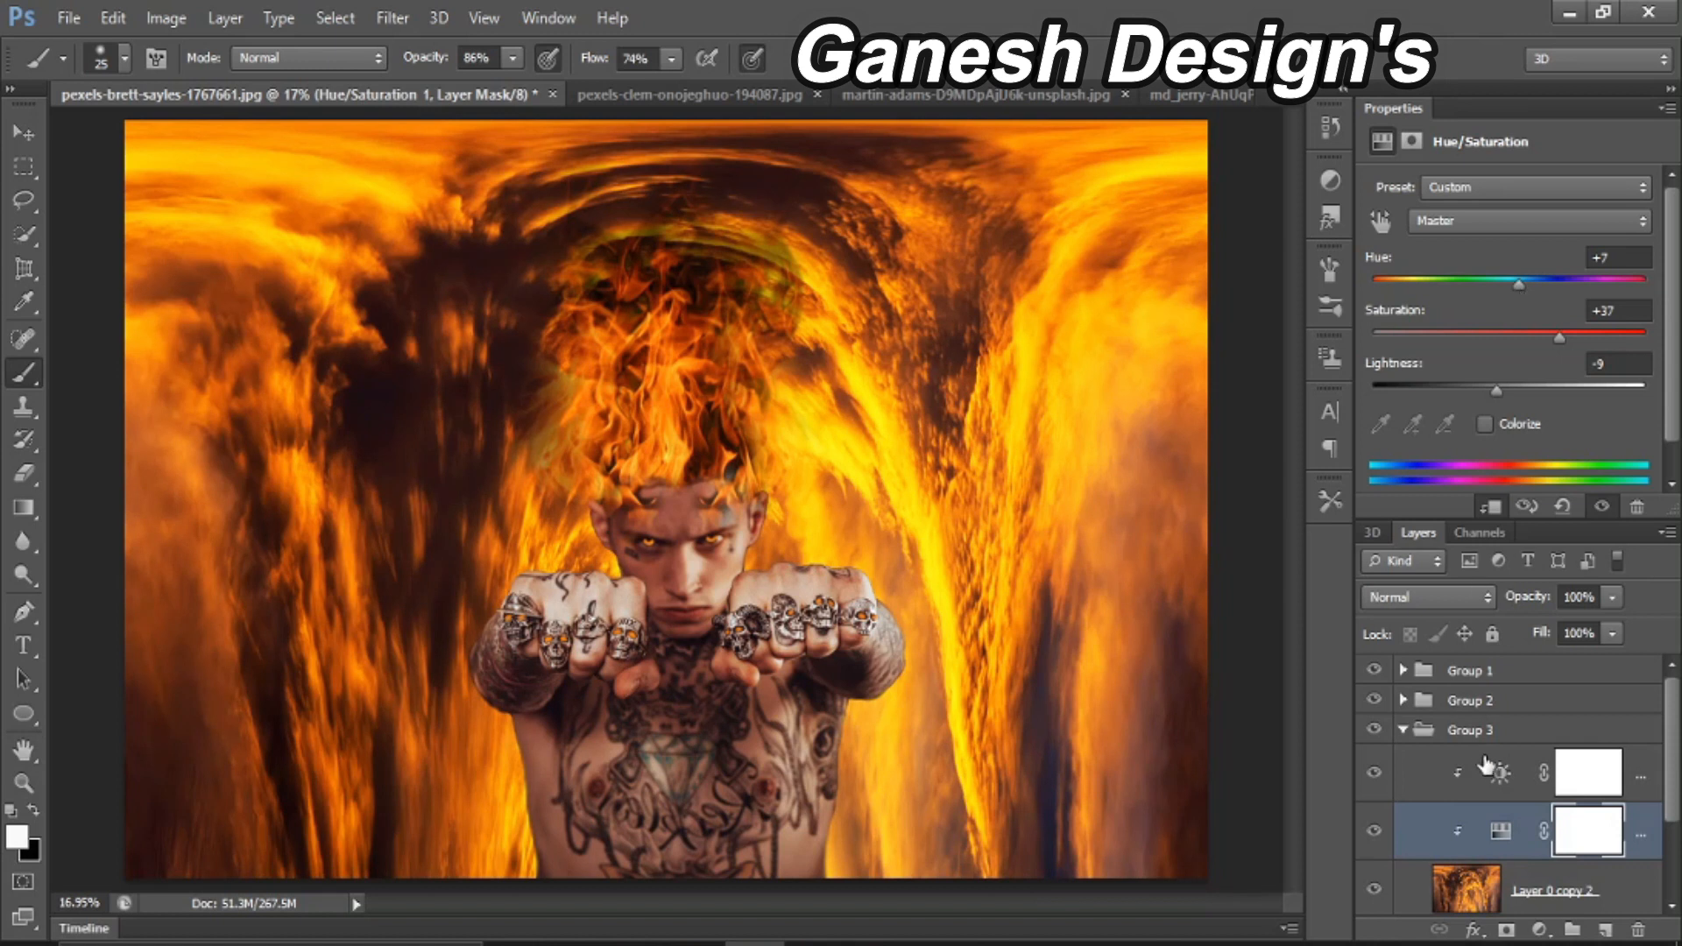
left_click(1481, 673)
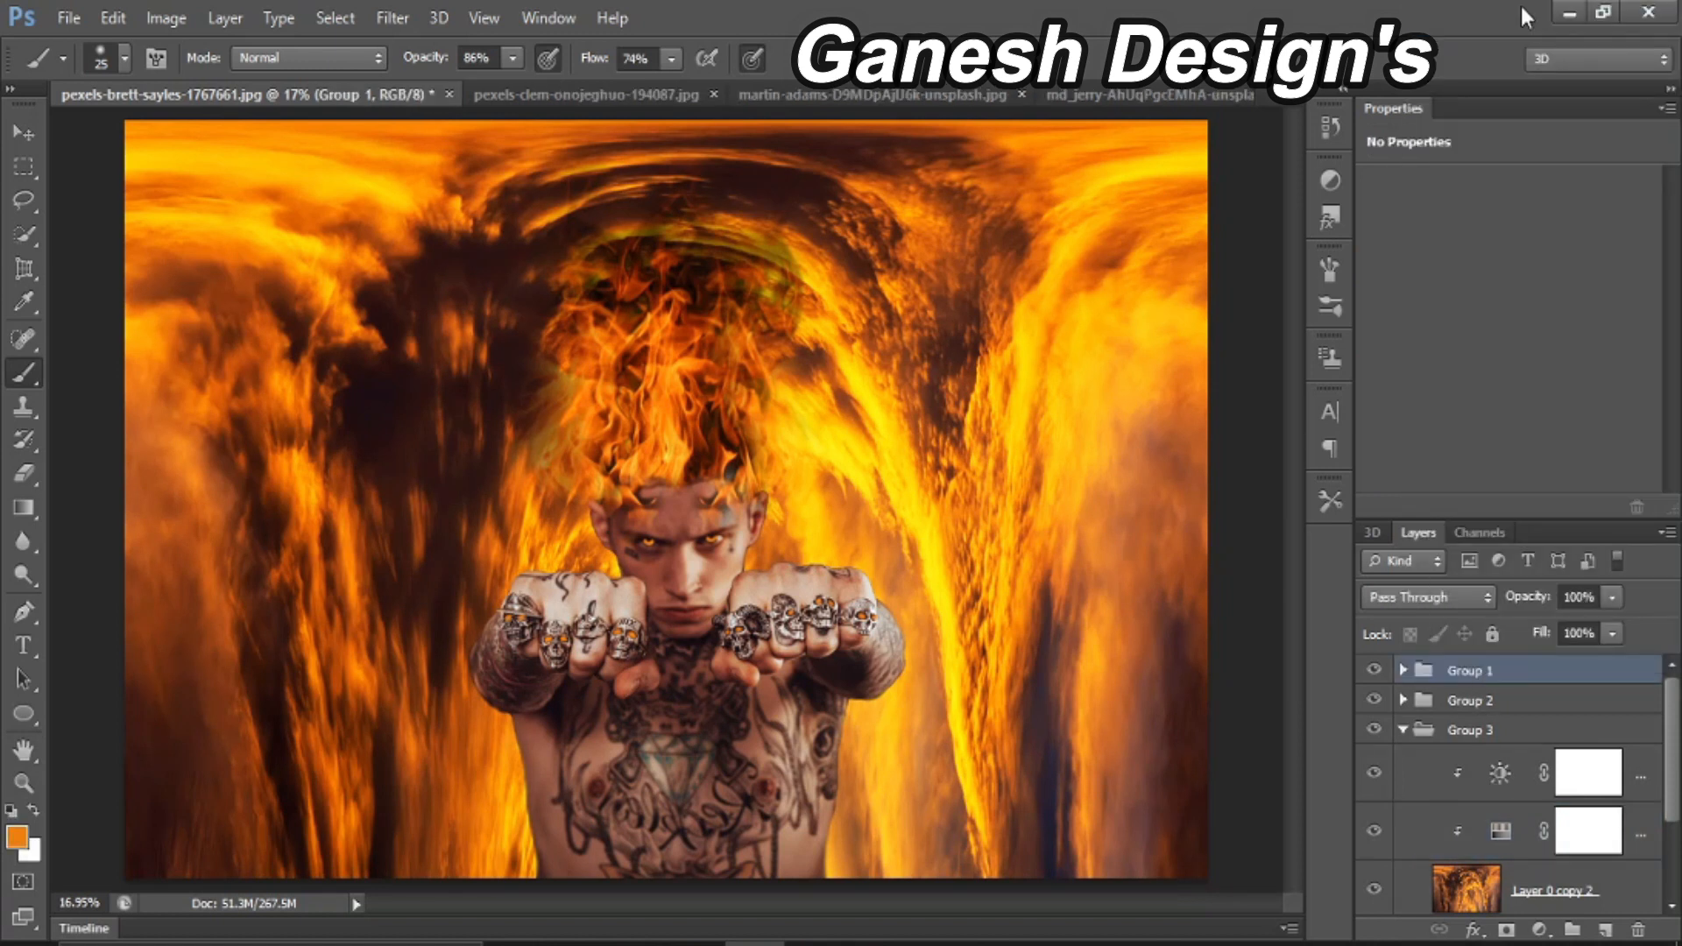
Step: Try a 3 px black Stroke effect at 66% opacity on the flame group, testing its position options
left_click(982, 244)
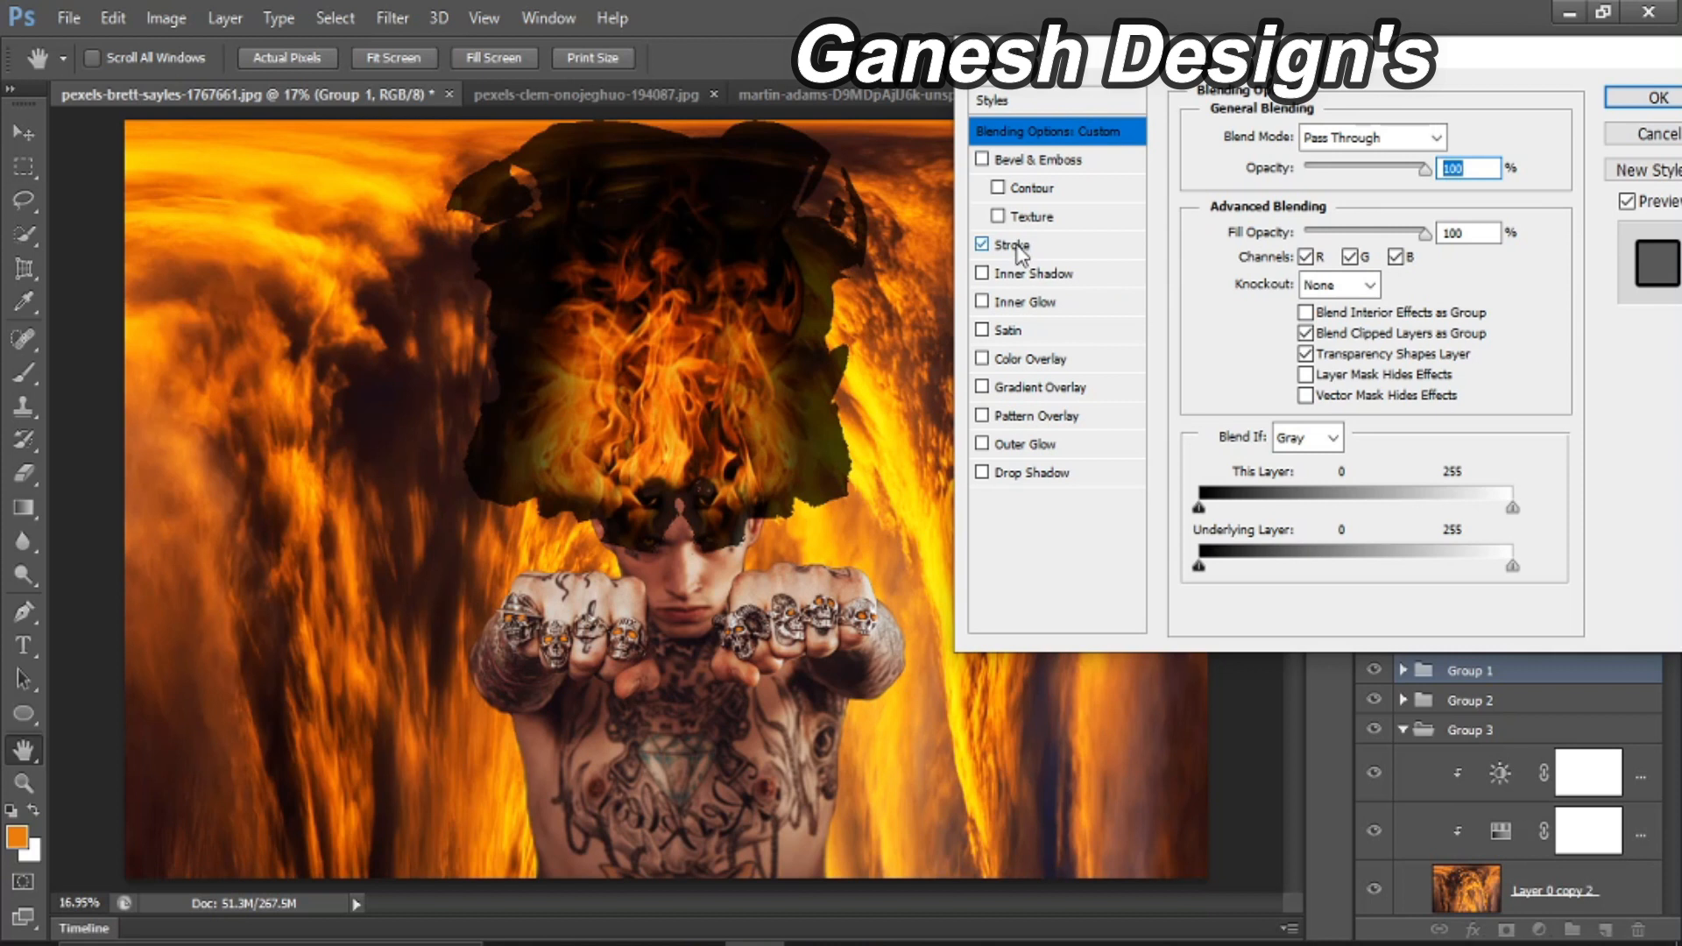
left_click(1016, 248)
left_click_drag(1329, 231, 1366, 231)
left_click(1350, 166)
left_click(1343, 213)
left_click(1344, 169)
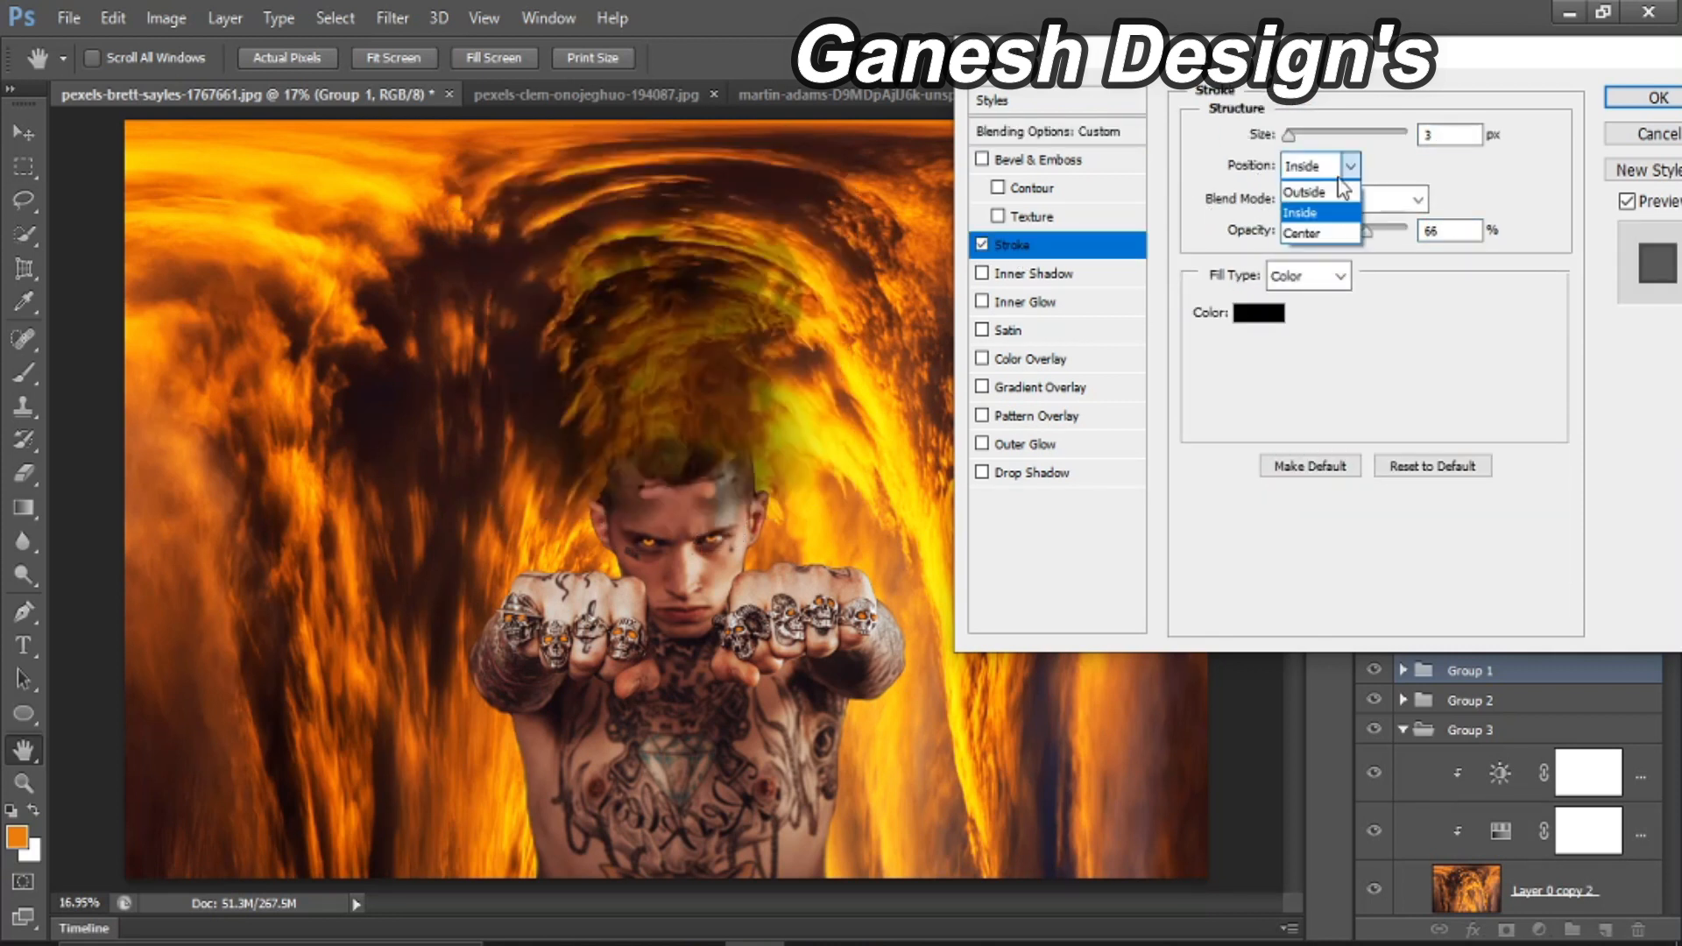
left_click(1340, 187)
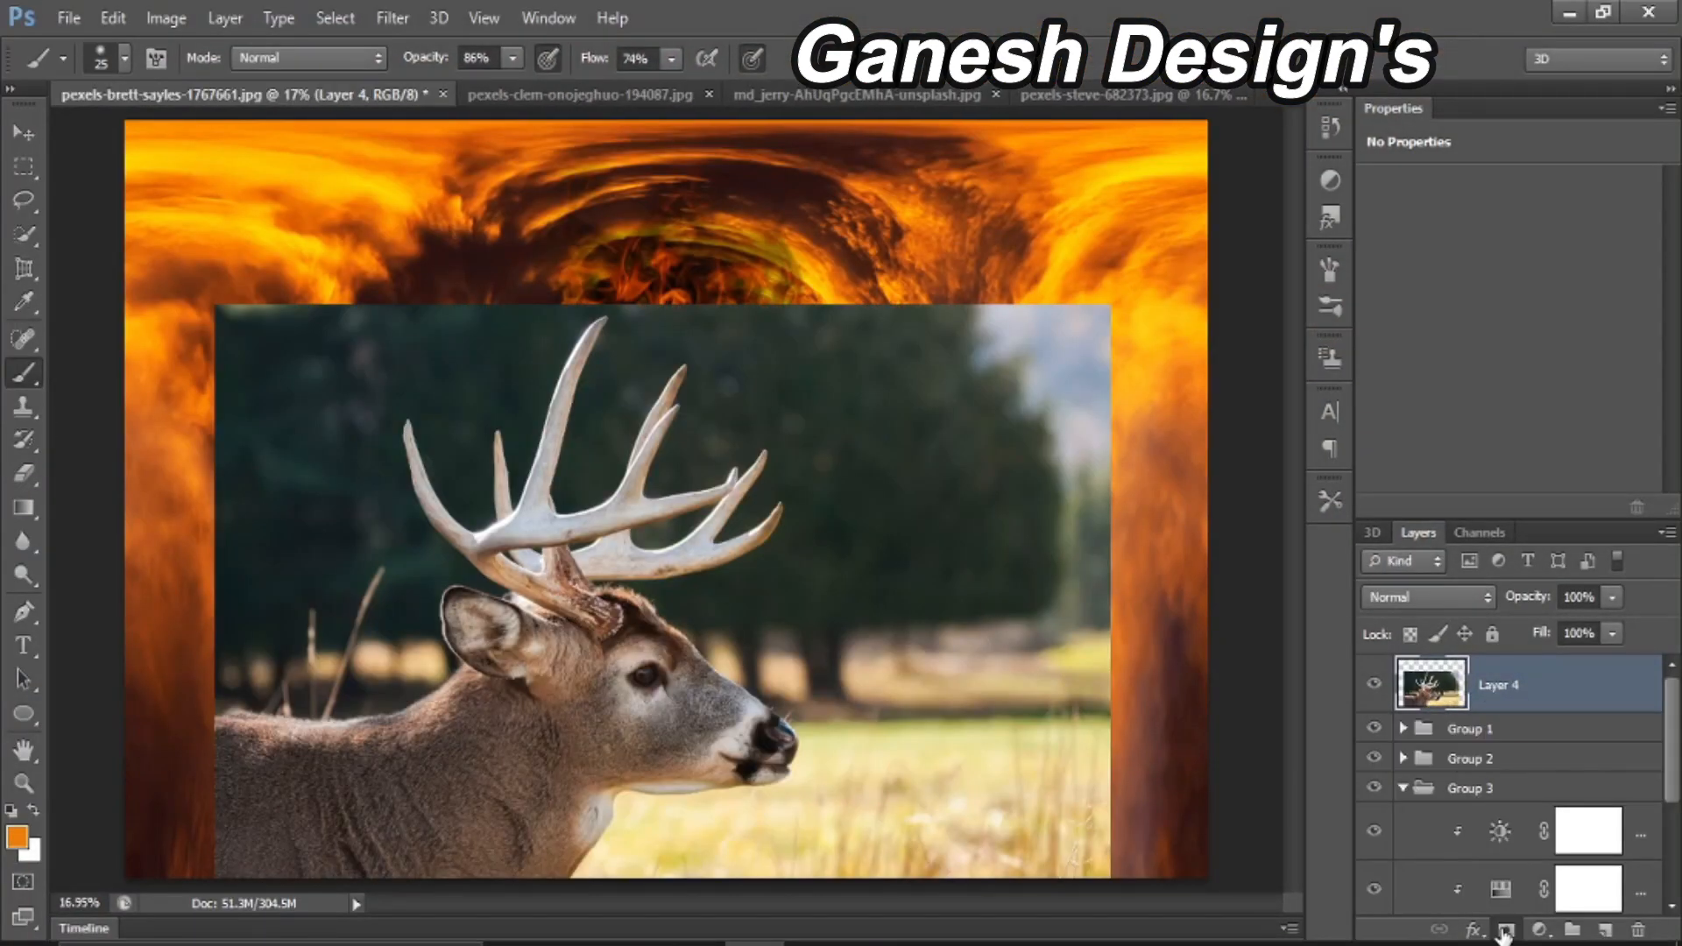
Step: Add a layer mask to the deer layer, invert it to white, and set up a 300 px eraser
left_click(1506, 930, "alt")
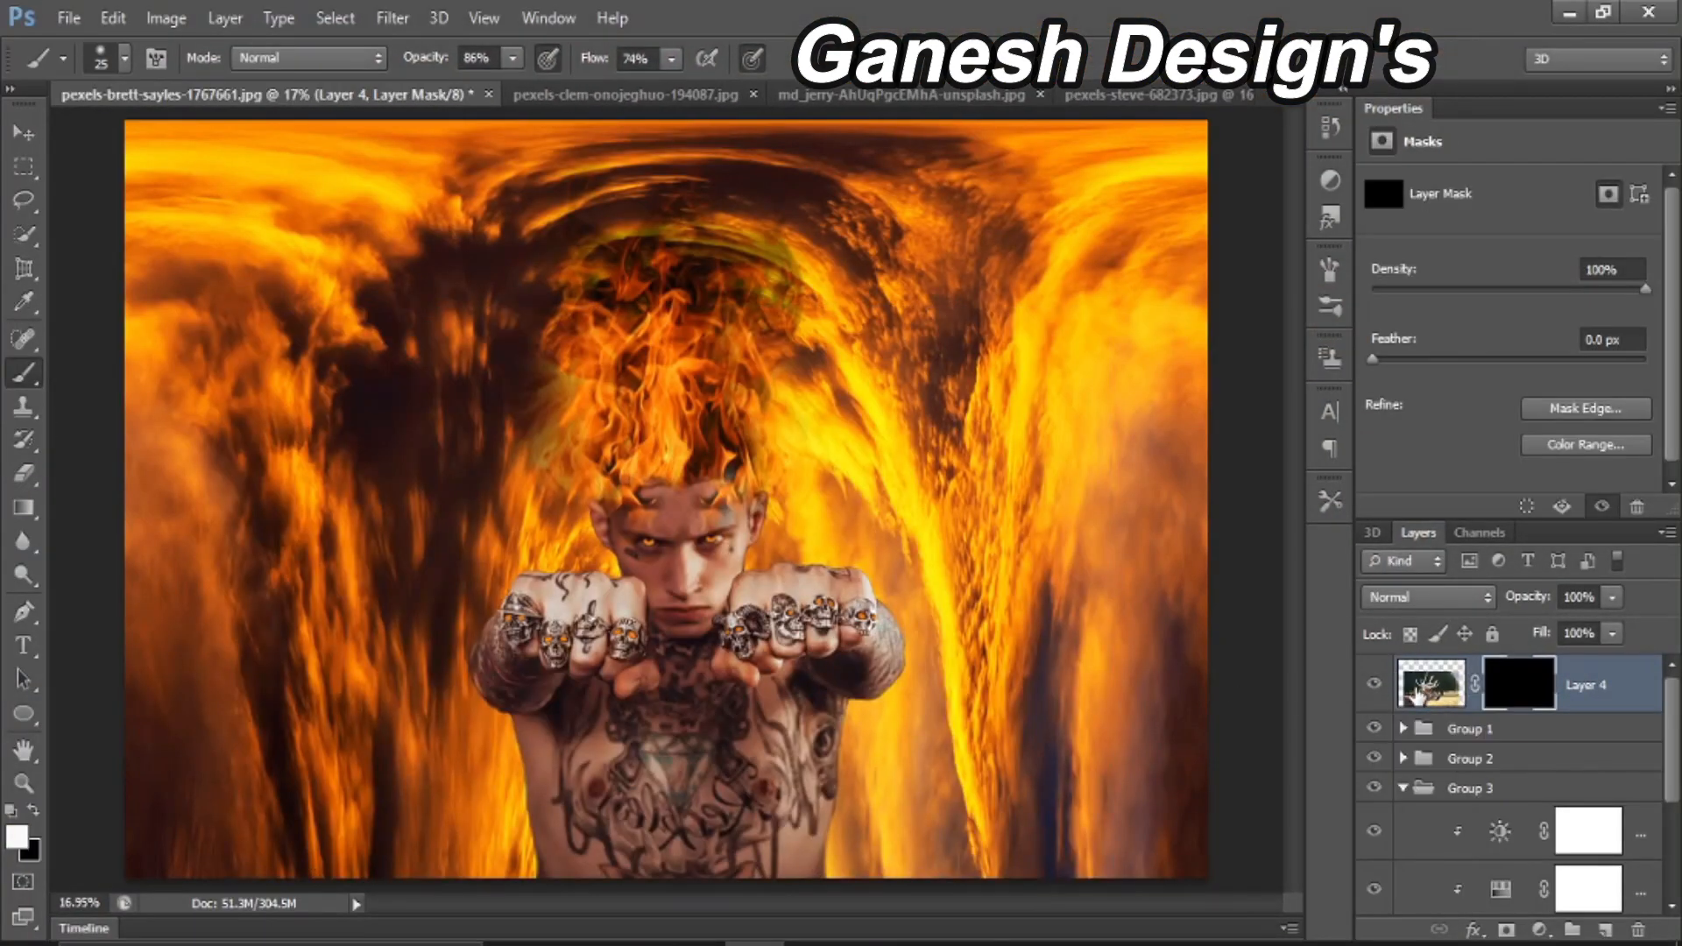
key("e")
key("]")
key("]")
key("]")
key("]")
key("]")
key("]")
key("]")
key("]")
key("]")
key("]")
key("]")
key("]")
left_click(1497, 678)
key("ctrl+i")
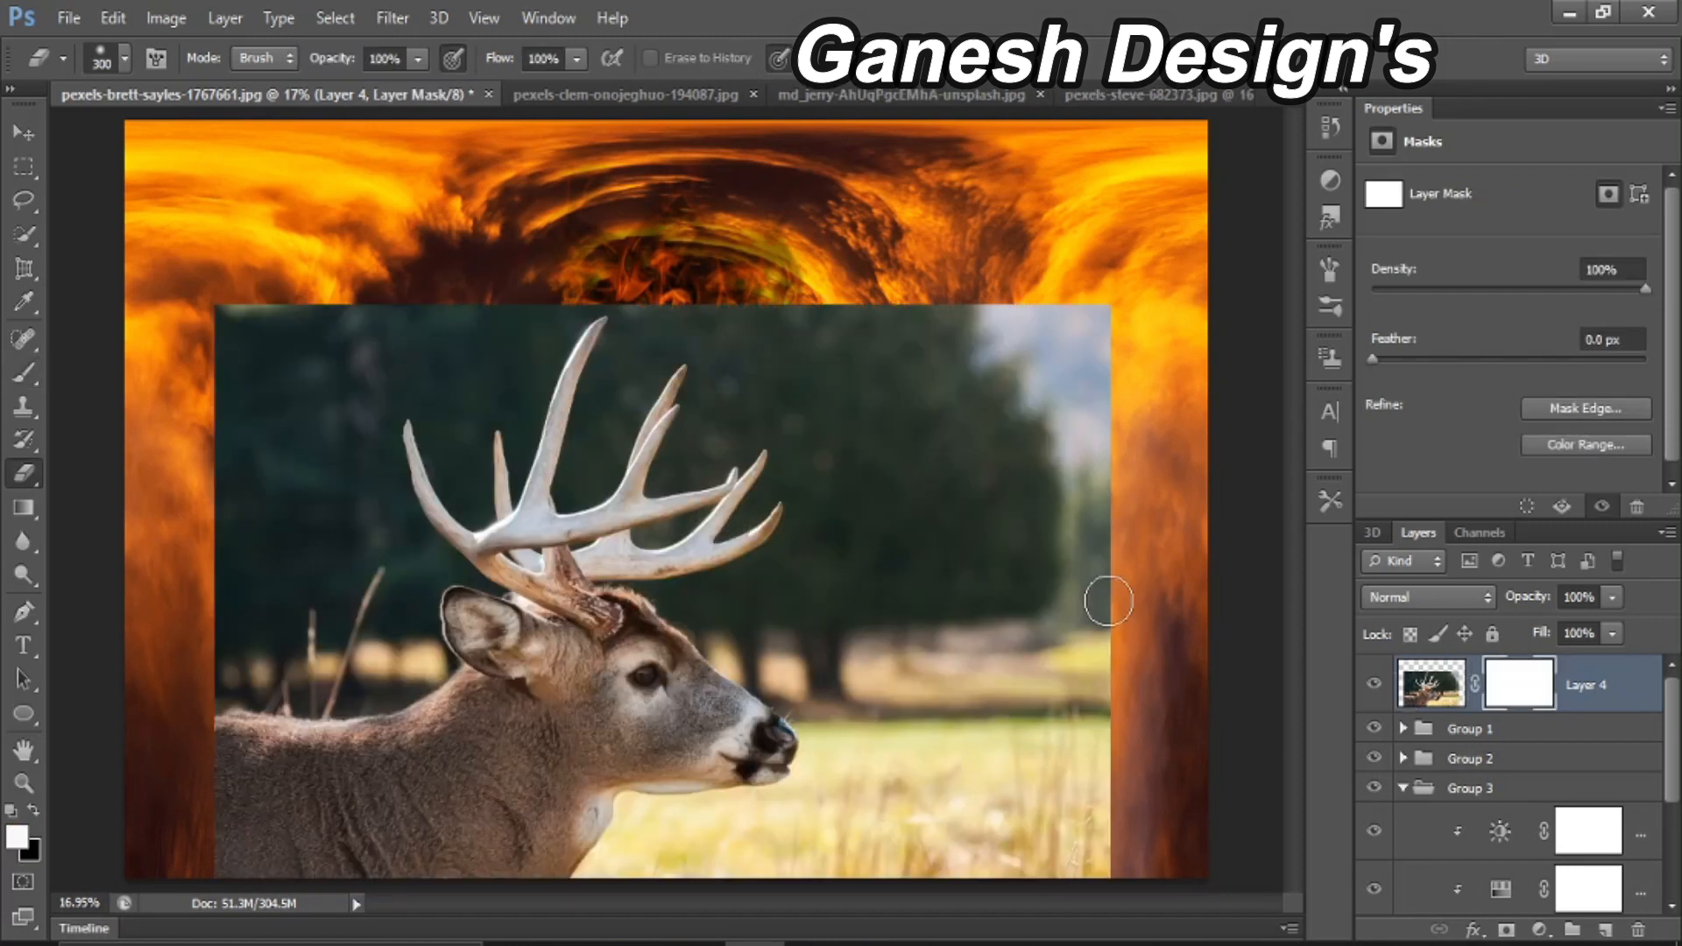
Step: Lower the deer layer's opacity to 51%, rotate it about 41°, and place an antler tip on the man's forehead
left_click(1611, 597)
left_click_drag(1615, 626, 1551, 628)
key("ctrl+t")
left_click_drag(864, 554, 748, 542)
left_click_drag(1017, 298, 1091, 490)
left_click_drag(954, 530, 943, 523)
left_click_drag(1087, 495, 1091, 679)
left_click_drag(878, 660, 860, 611)
left_click_drag(1048, 629, 998, 620)
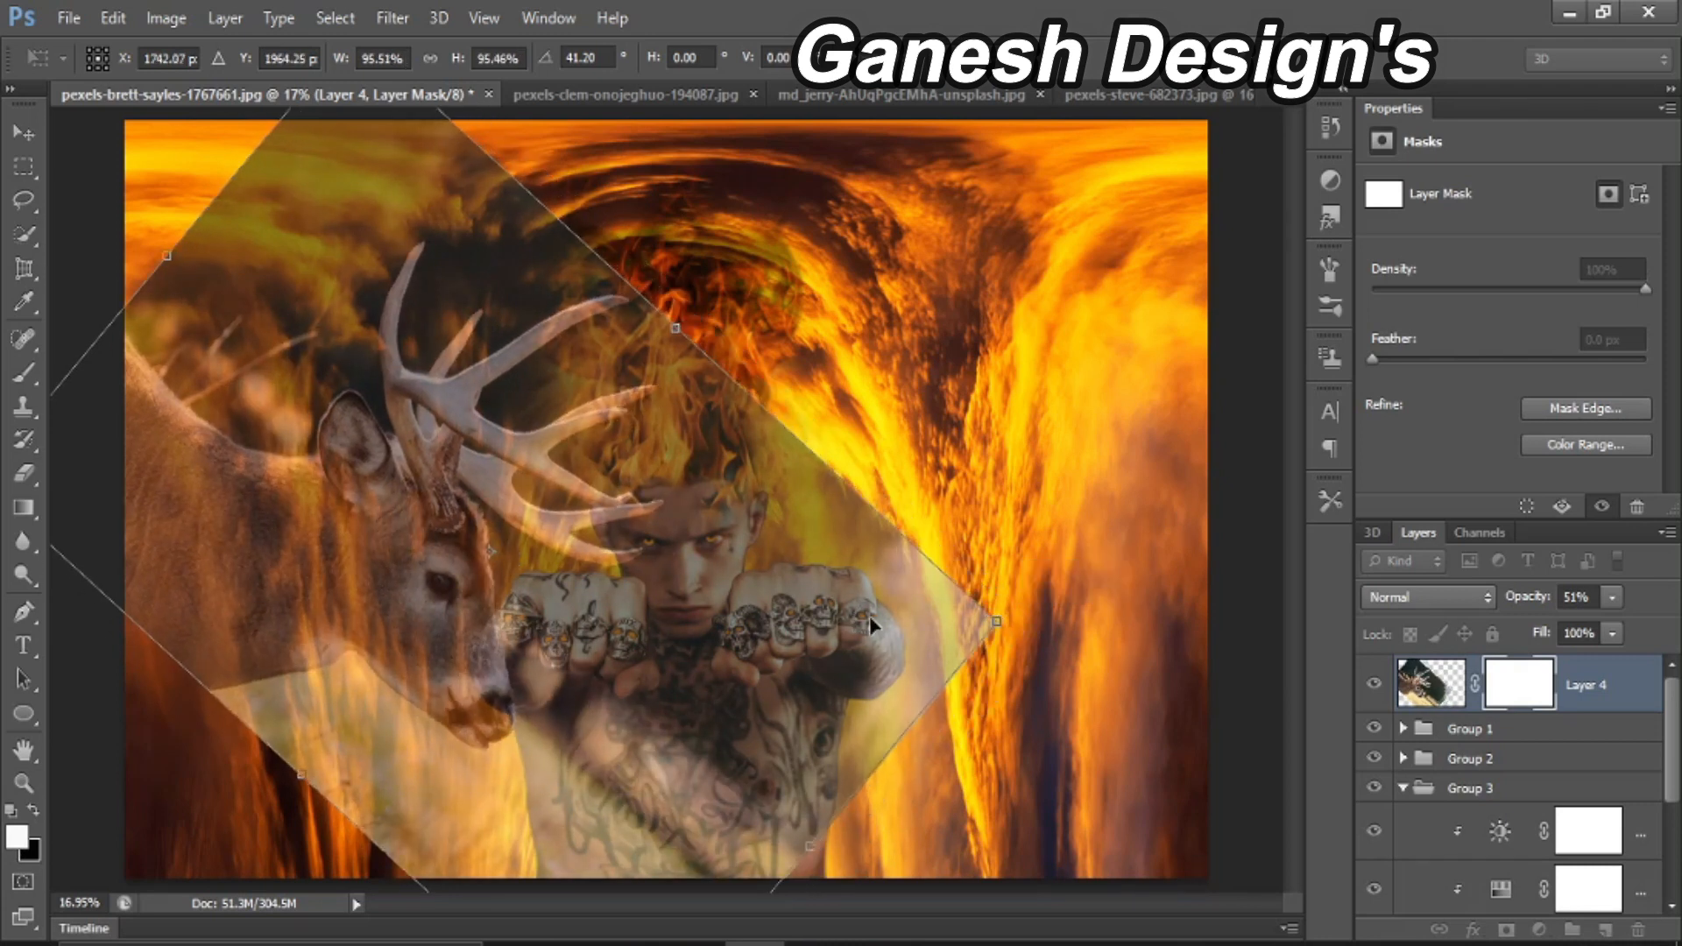
left_click_drag(872, 616, 894, 620)
key("Return")
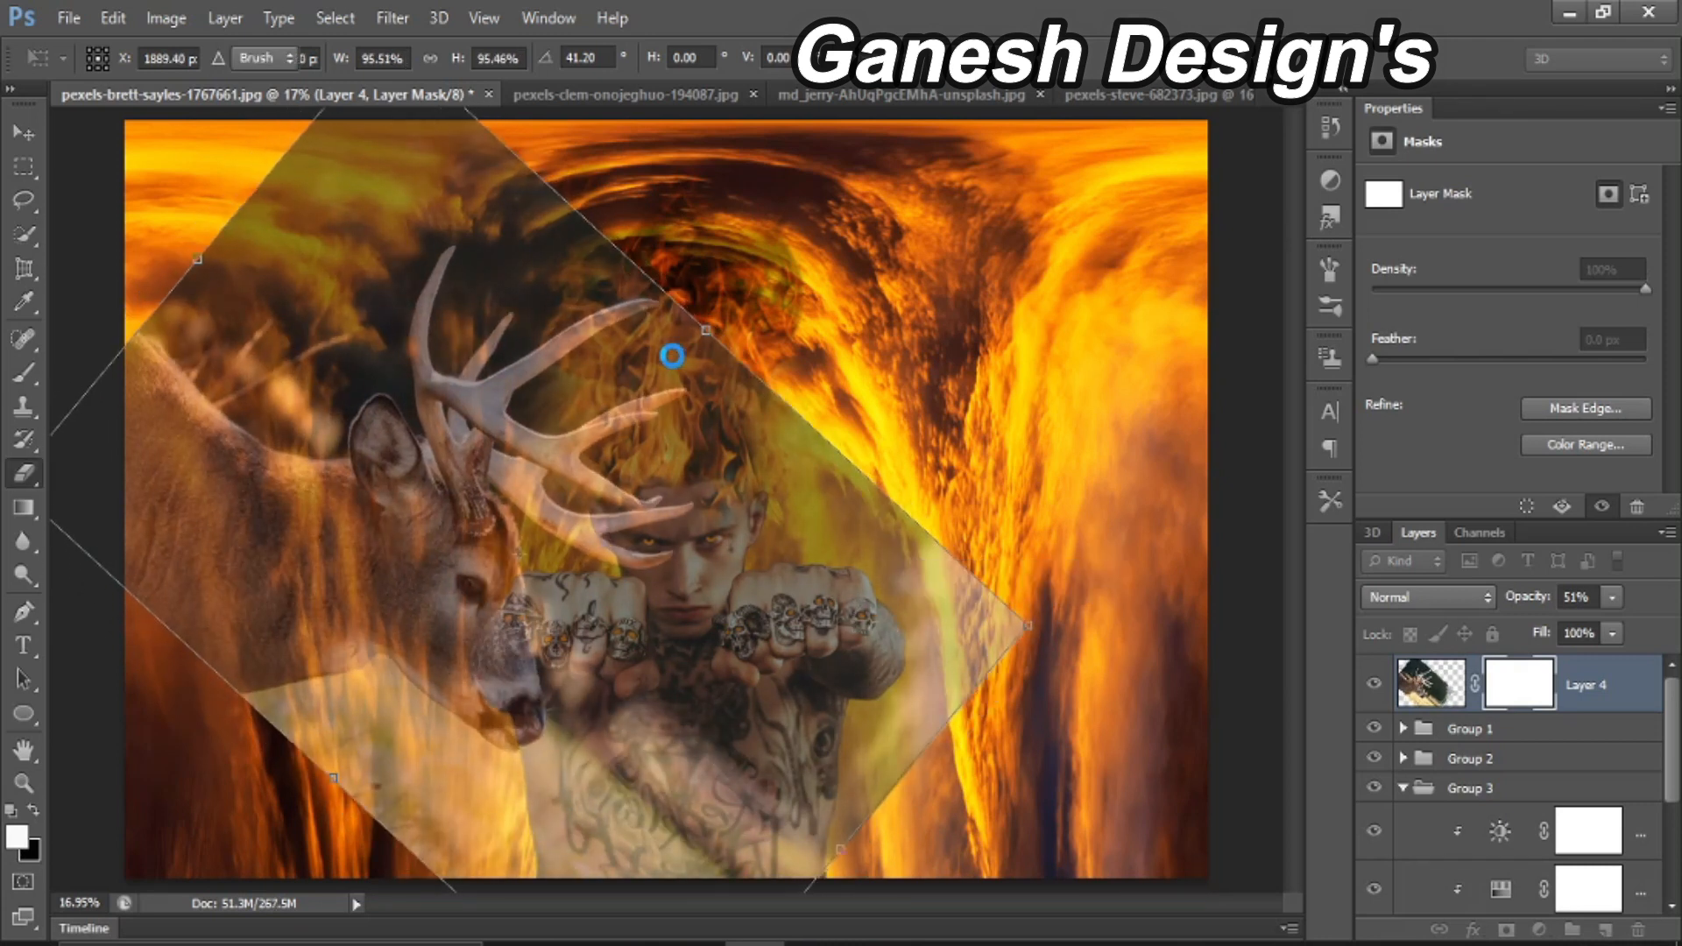
Step: Mask out most of the deer with a 1500 px eraser, restoring the layer's opacity to 100%
key("]")
key("]")
key("]")
key("]")
key("]")
key("]")
key("]")
key("]")
key("]")
key("]")
key("]")
key("]")
key("]")
key("]")
mouse_move(561, 268)
left_mouse_down()
mouse_move(397, 162)
mouse_move(1105, 788)
mouse_move(938, 376)
mouse_move(920, 563)
mouse_move(469, 357)
left_mouse_up()
left_click_drag(1612, 597, 1674, 629)
mouse_move(534, 748)
left_mouse_down()
mouse_move(876, 544)
mouse_move(676, 728)
left_mouse_up()
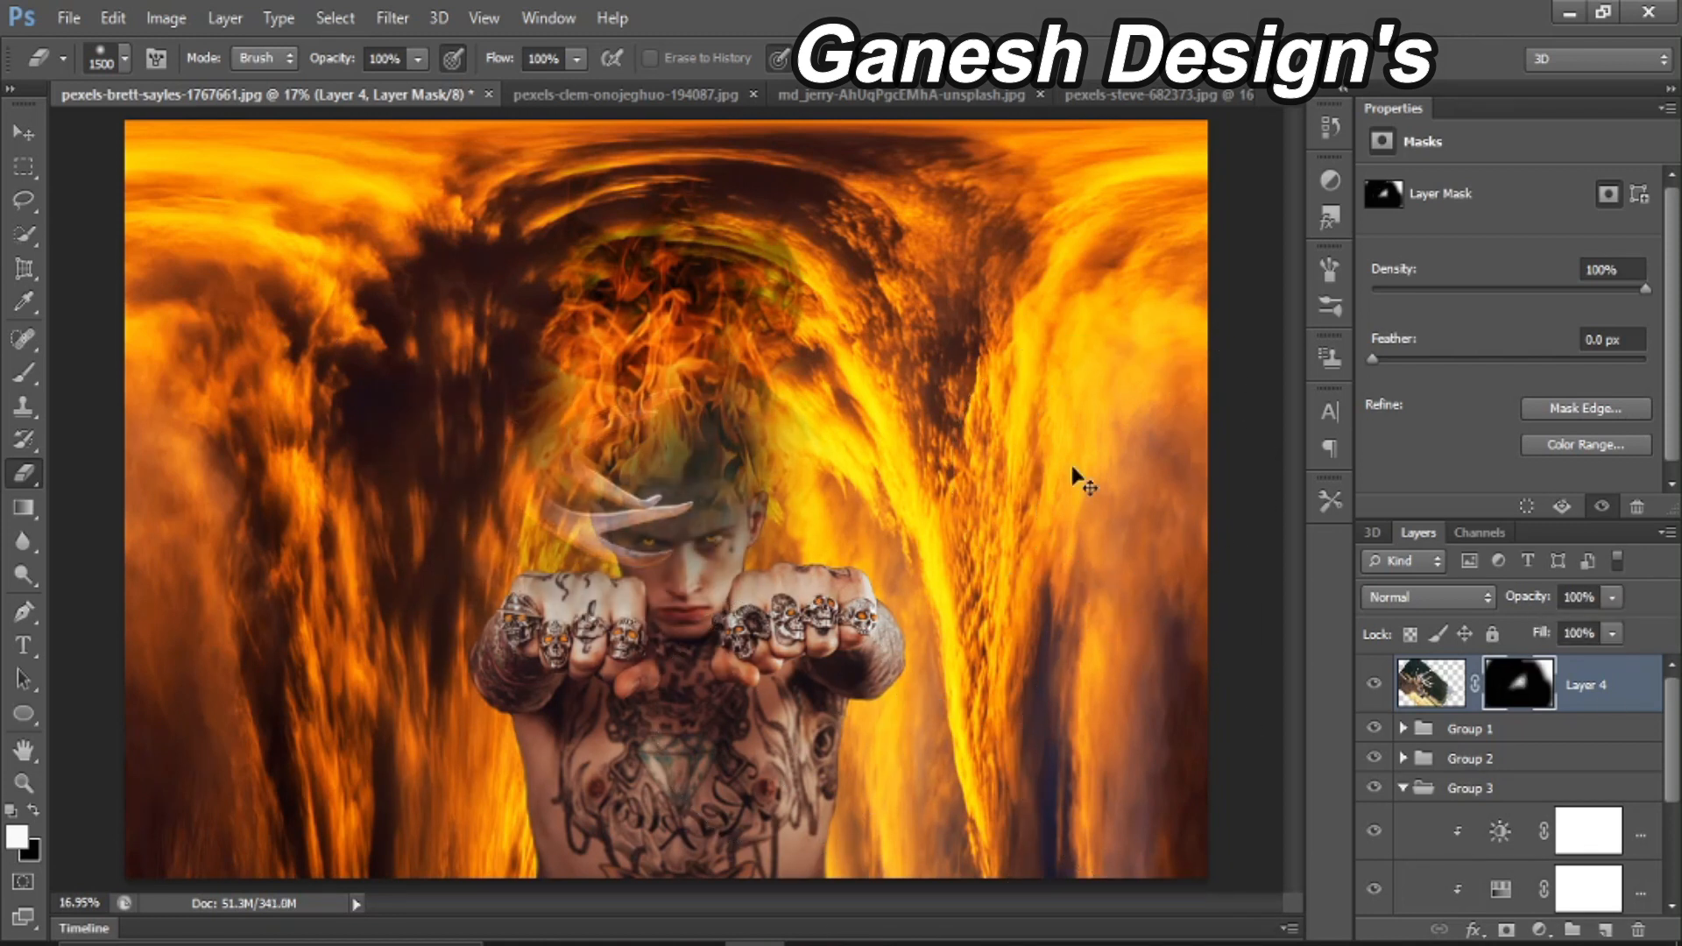
Step: Mask away the remaining deer areas around the head with a 700 px eraser, keeping a single antler tip as a horn
key("ctrl+plus")
key("ctrl+plus")
key("ctrl+plus")
key("bracketleft")
key("bracketleft")
key("bracketleft")
key("bracketleft")
key("bracketleft")
key("bracketleft")
key("bracketleft")
key("bracketleft")
mouse_move(418, 151)
left_mouse_down()
mouse_move(996, 733)
mouse_move(658, 713)
mouse_move(619, 695)
mouse_move(964, 604)
mouse_move(714, 225)
mouse_move(807, 564)
mouse_move(721, 706)
mouse_move(419, 713)
left_mouse_up()
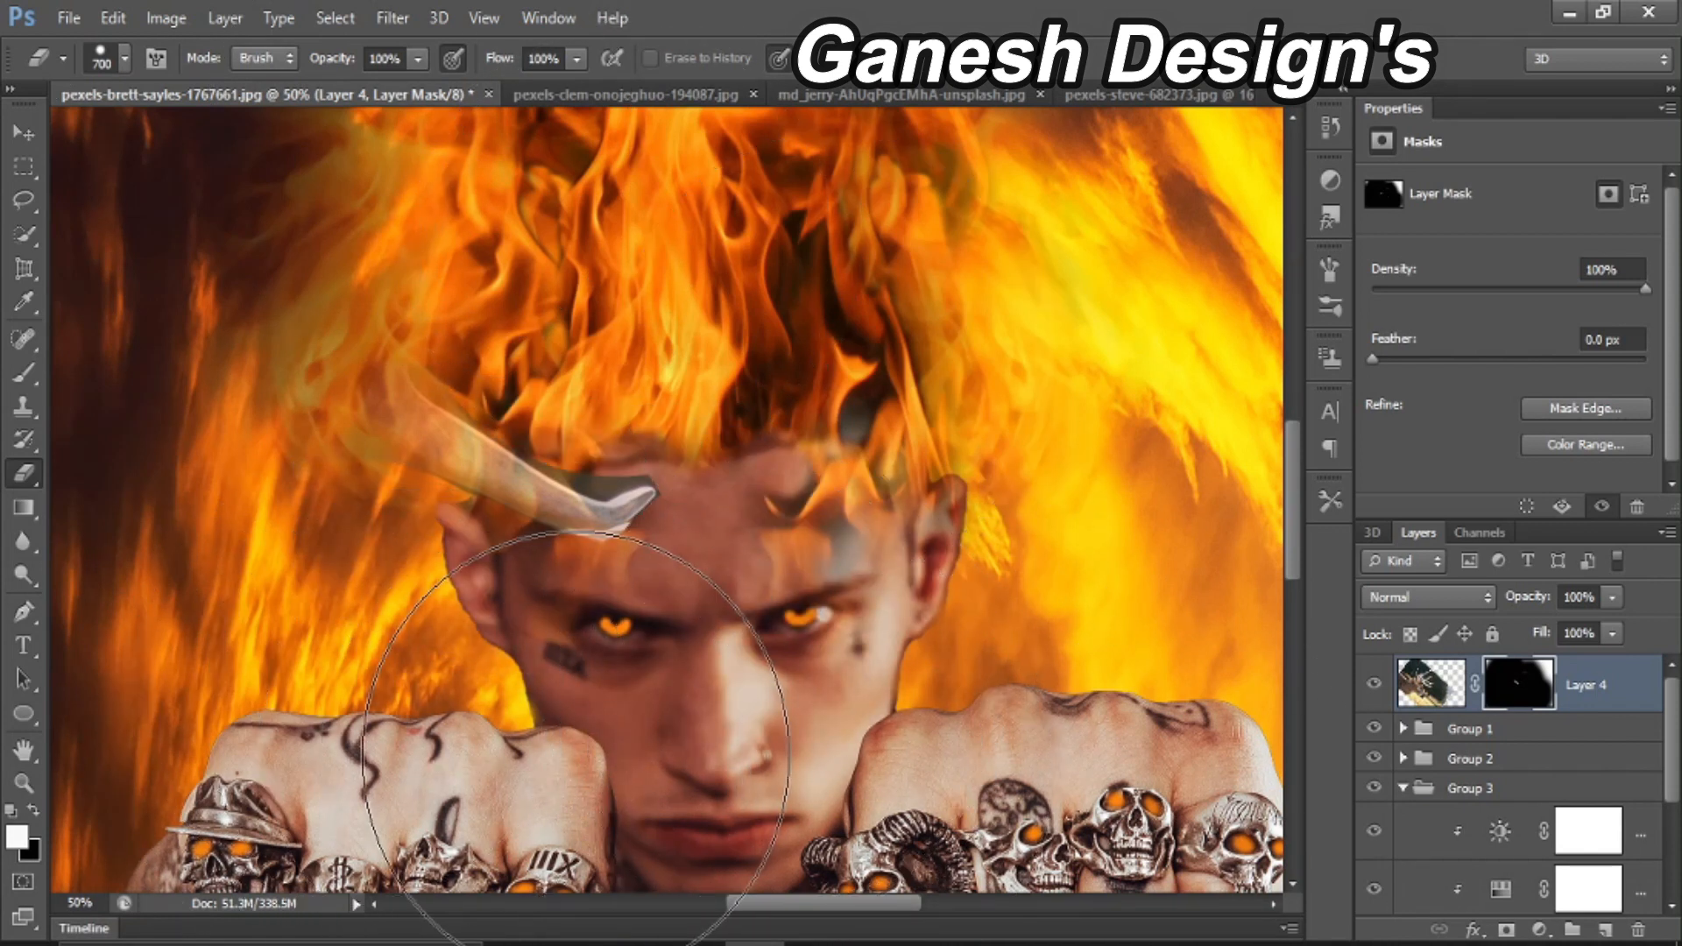
Step: Clean up the mask closely around the horn's edges and tip with a 45 px eraser
key("bracketleft")
key("bracketleft")
key("bracketleft")
key("bracketleft")
key("bracketleft")
key("bracketleft")
key("bracketleft")
key("bracketleft")
key("bracketleft")
key("bracketleft")
key("bracketleft")
key("bracketleft")
key("bracketleft")
key("bracketleft")
key("bracketleft")
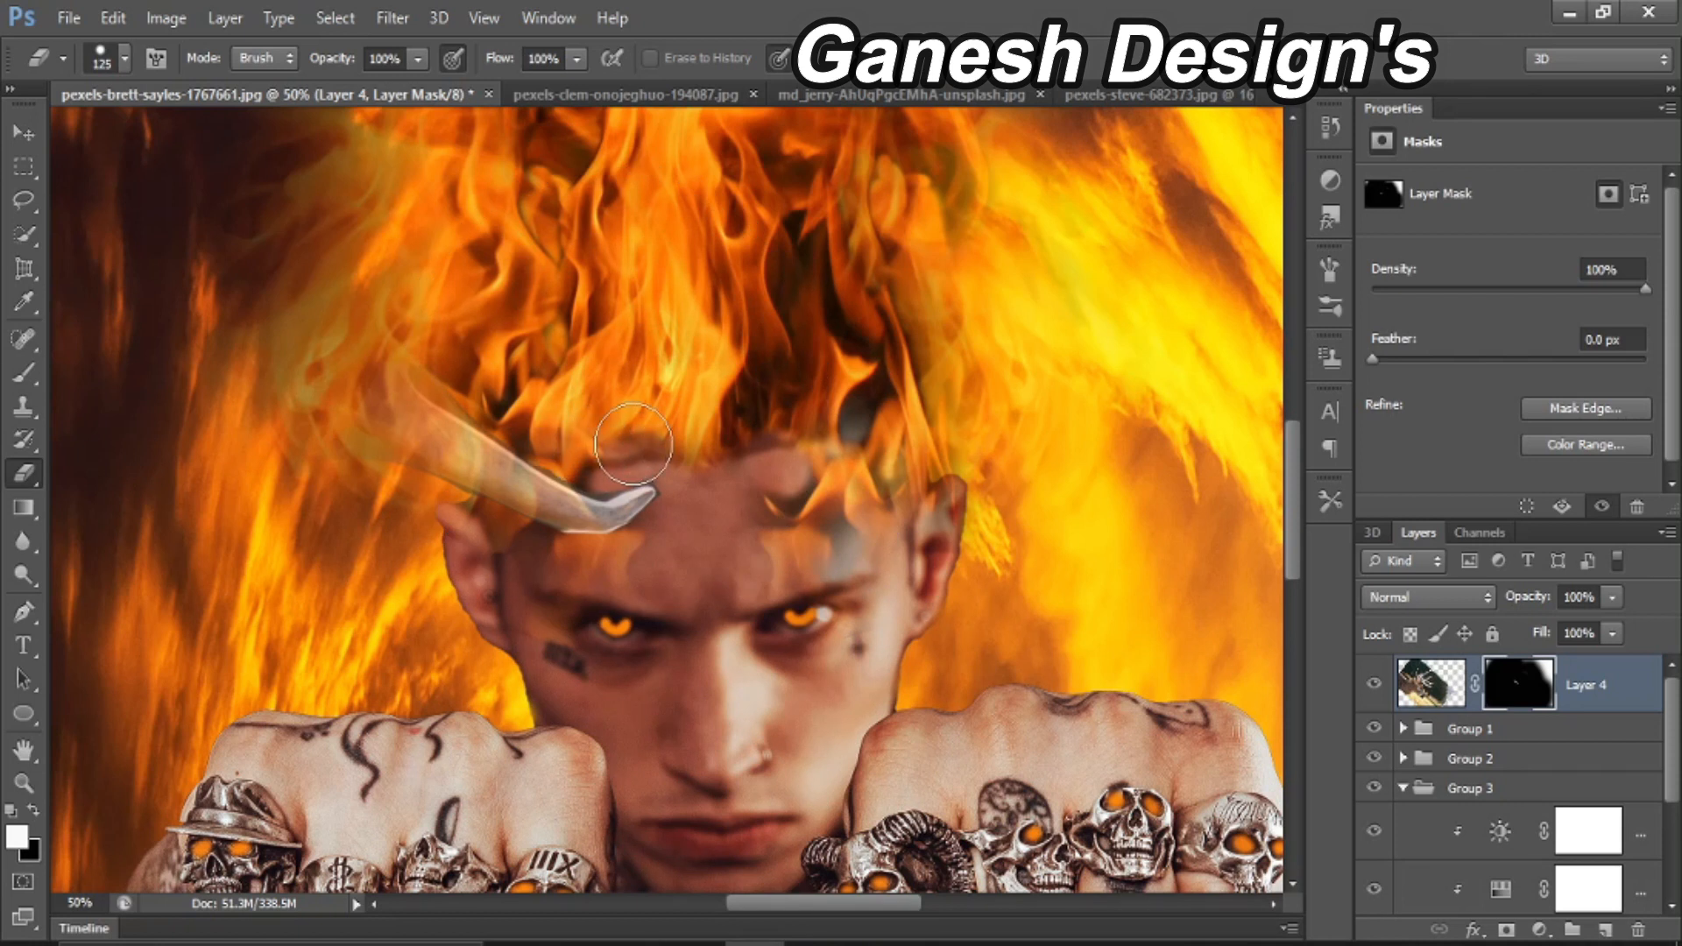
key("ctrl+plus")
key("ctrl+plus")
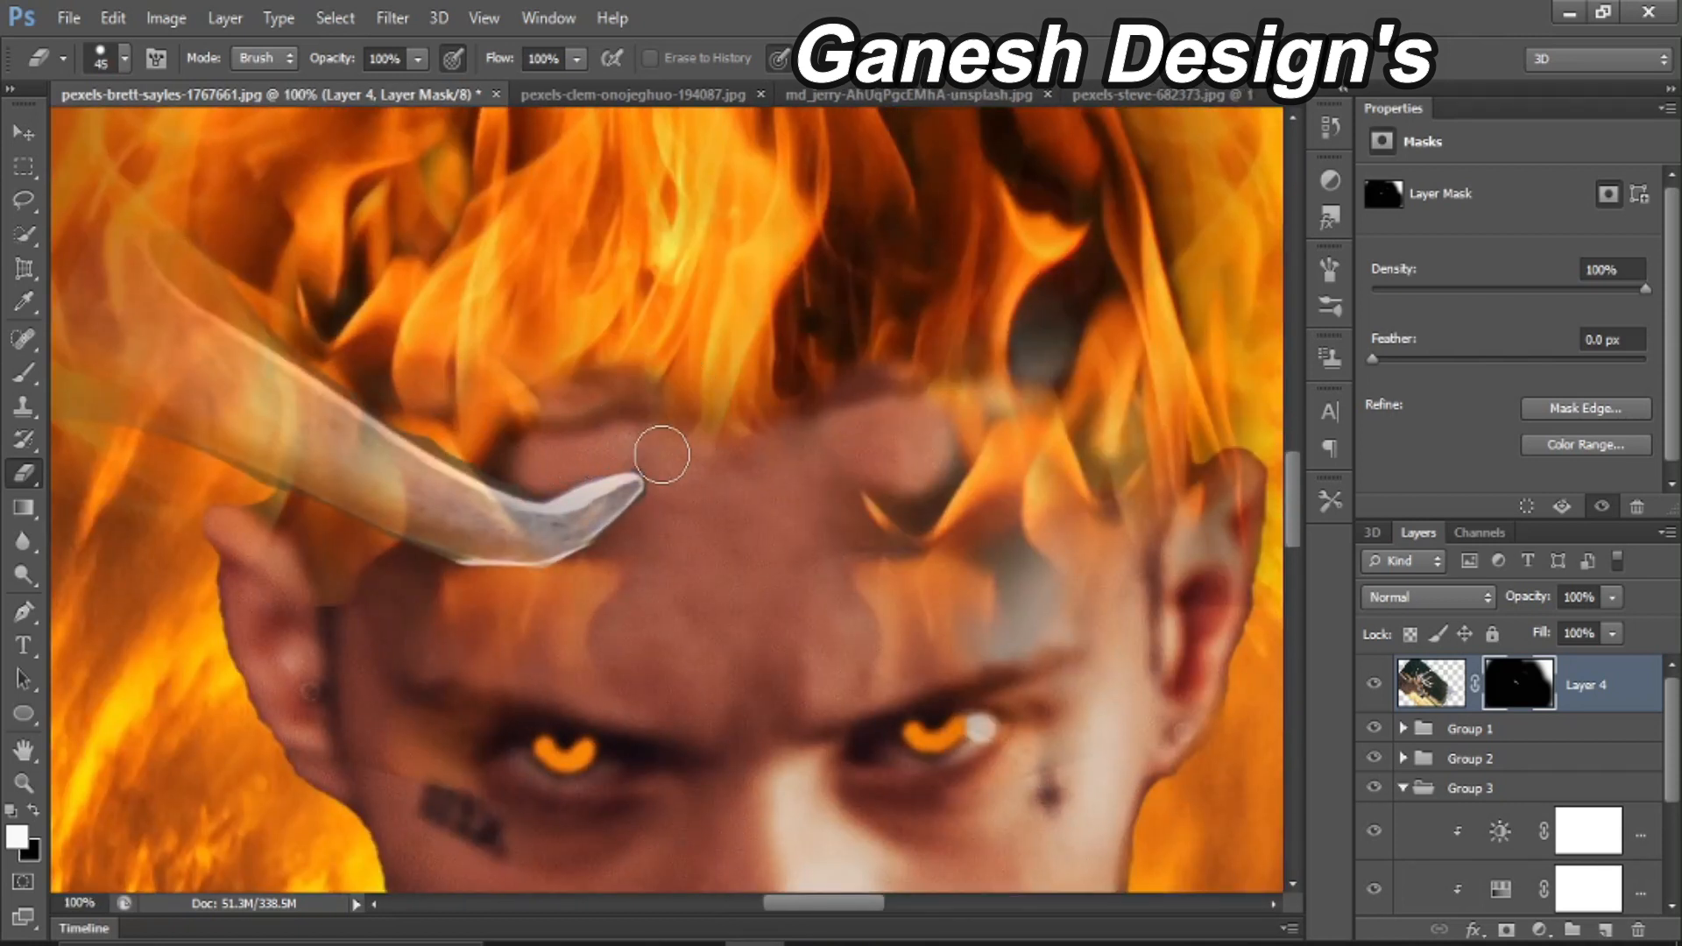
key("bracketleft")
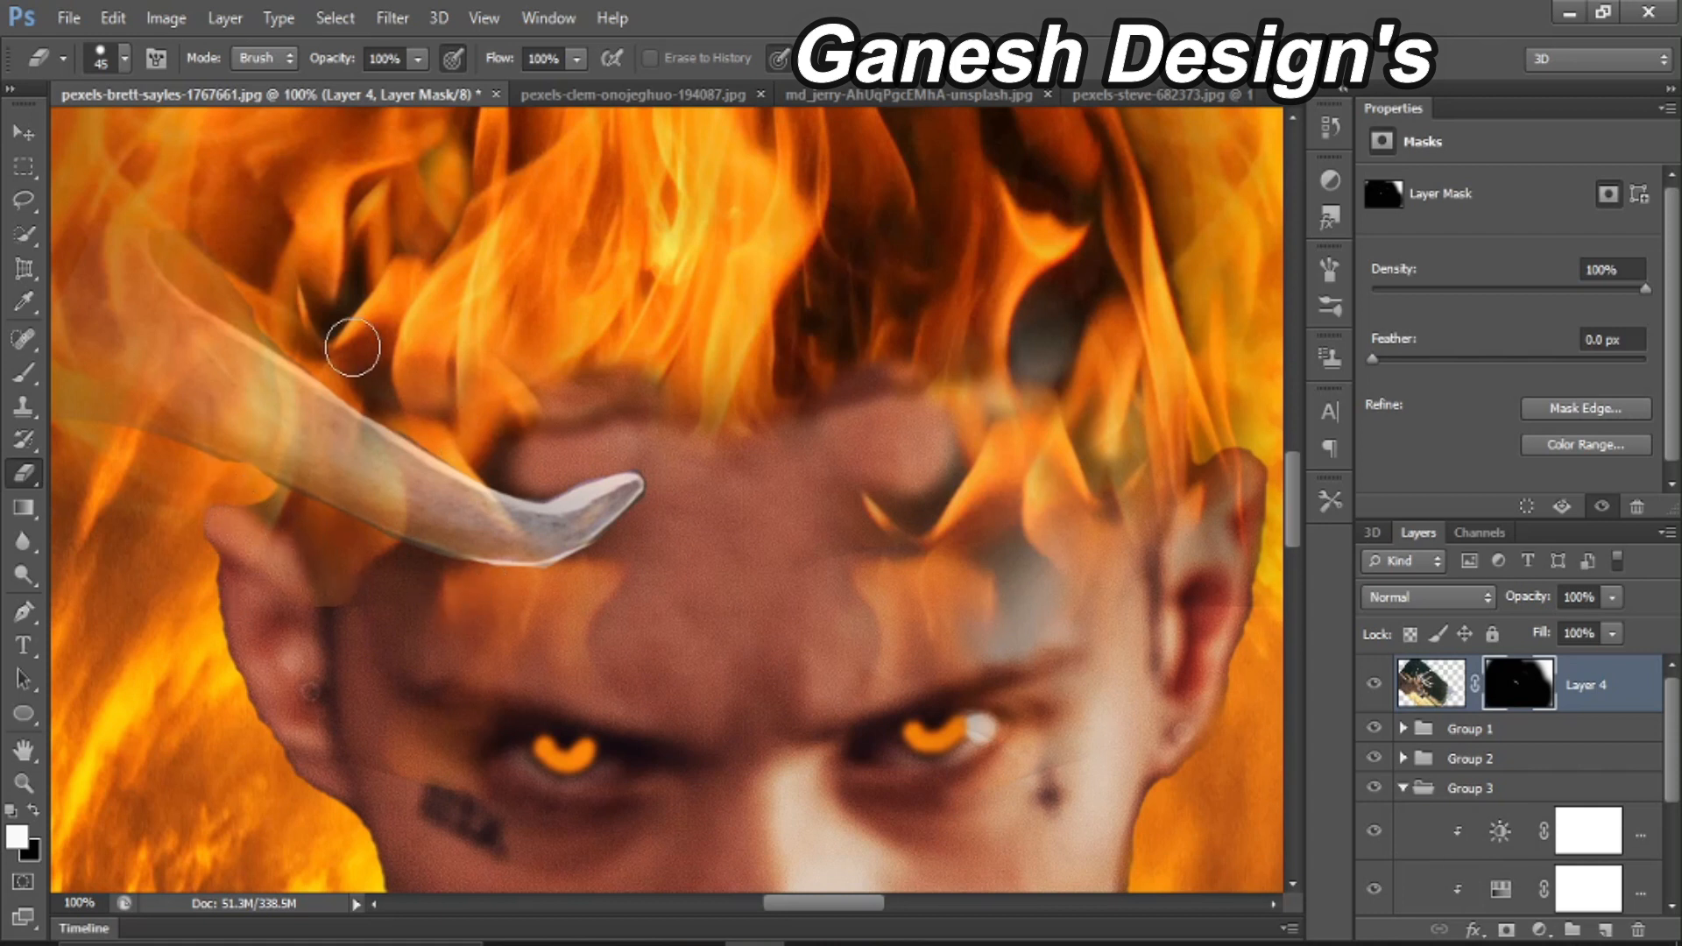
key("ctrl+0")
key("ctrl+t")
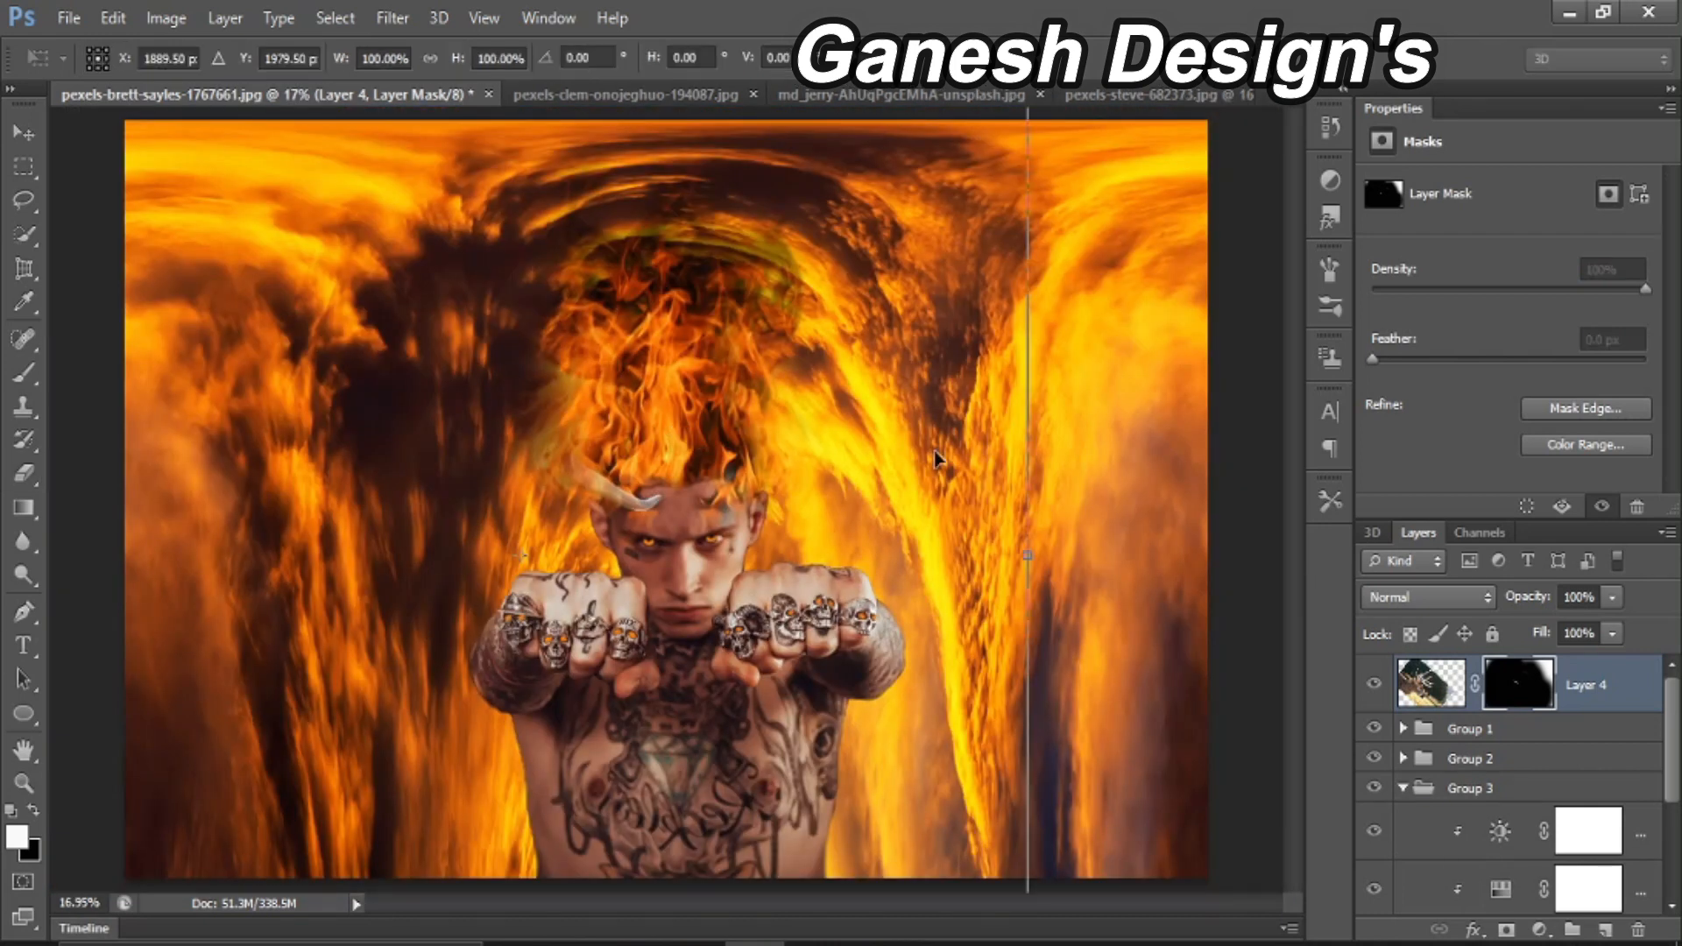
key("ctrl+minus")
key("Escape")
Step: Target the horn layer's image instead of its mask, then scale, rotate and move the horn onto the forehead
left_click(1411, 666)
key("ctrl+t")
key("ctrl+minus")
left_click_drag(343, 787, 401, 714)
mouse_move(529, 613)
left_mouse_down()
mouse_move(499, 642)
mouse_move(515, 643)
left_mouse_up()
key("ctrl+plus")
left_click_drag(912, 859, 790, 572)
key("ctrl+0")
left_click_drag(611, 417, 686, 574)
key("Return")
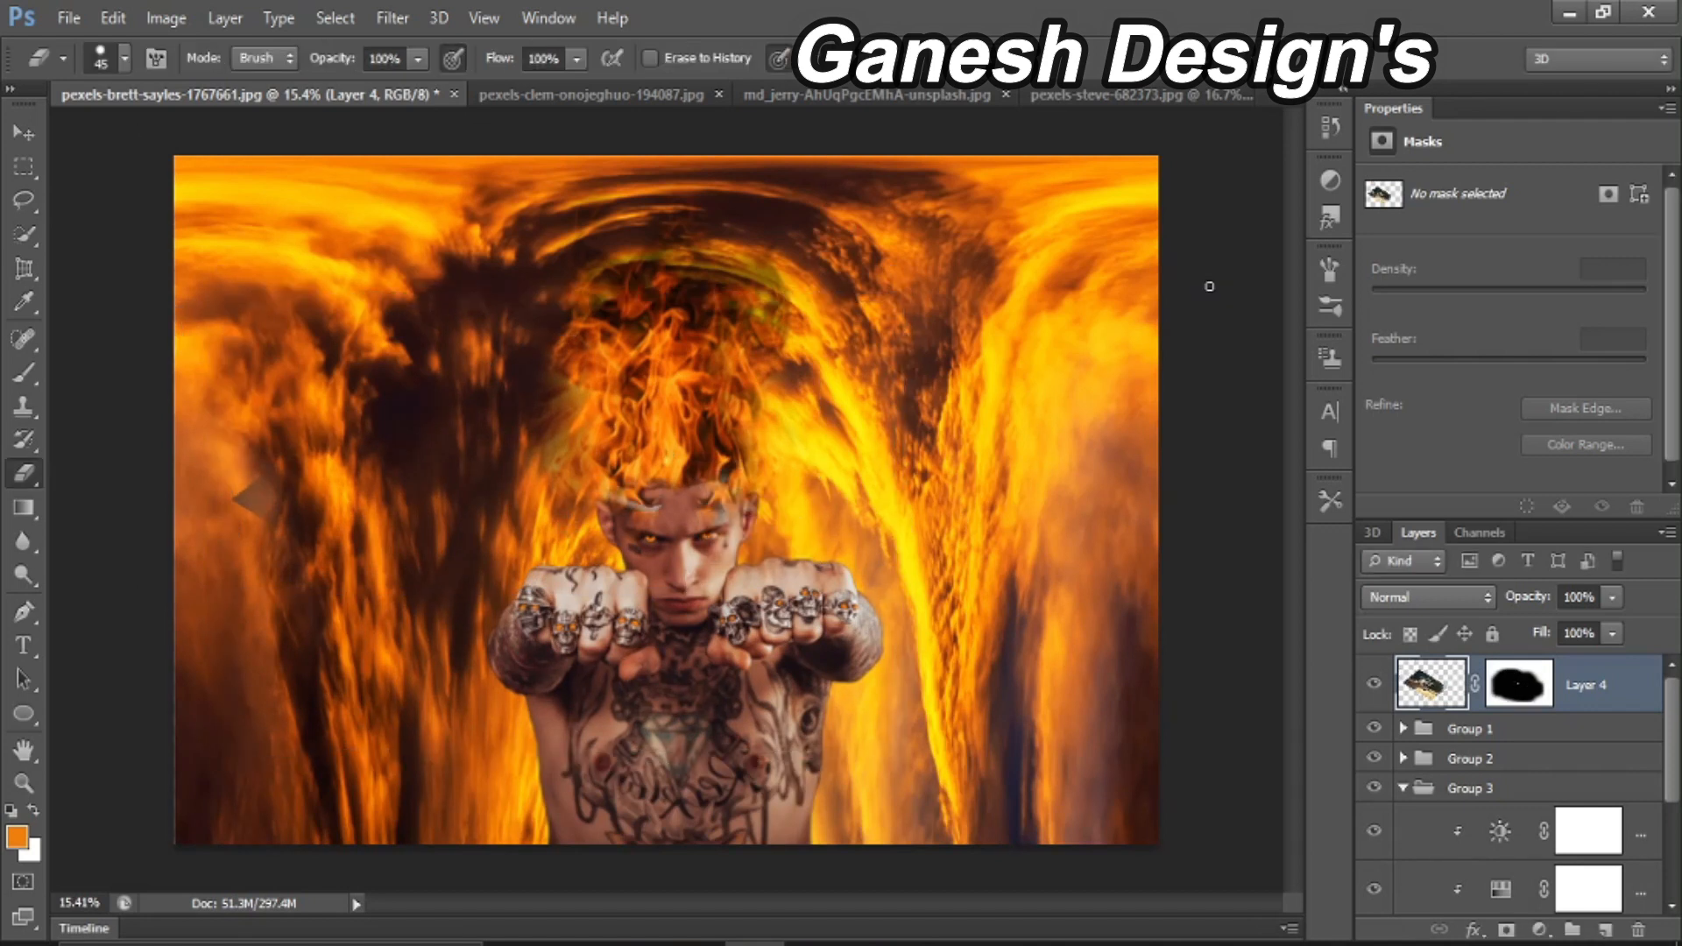
Step: Fine-tune the horn's position where it emerges from the flames above the man's brow
key("ctrl+plus")
key("ctrl+plus")
key("ctrl+plus")
key("ctrl+plus")
key("ctrl+plus")
key("ctrl+t")
mouse_move(579, 638)
left_mouse_down()
mouse_move(572, 600)
mouse_move(567, 614)
left_mouse_up()
Step: Bend the horn into a stronger curve with Puppet Warp, pinning its tip and base
left_click(113, 17)
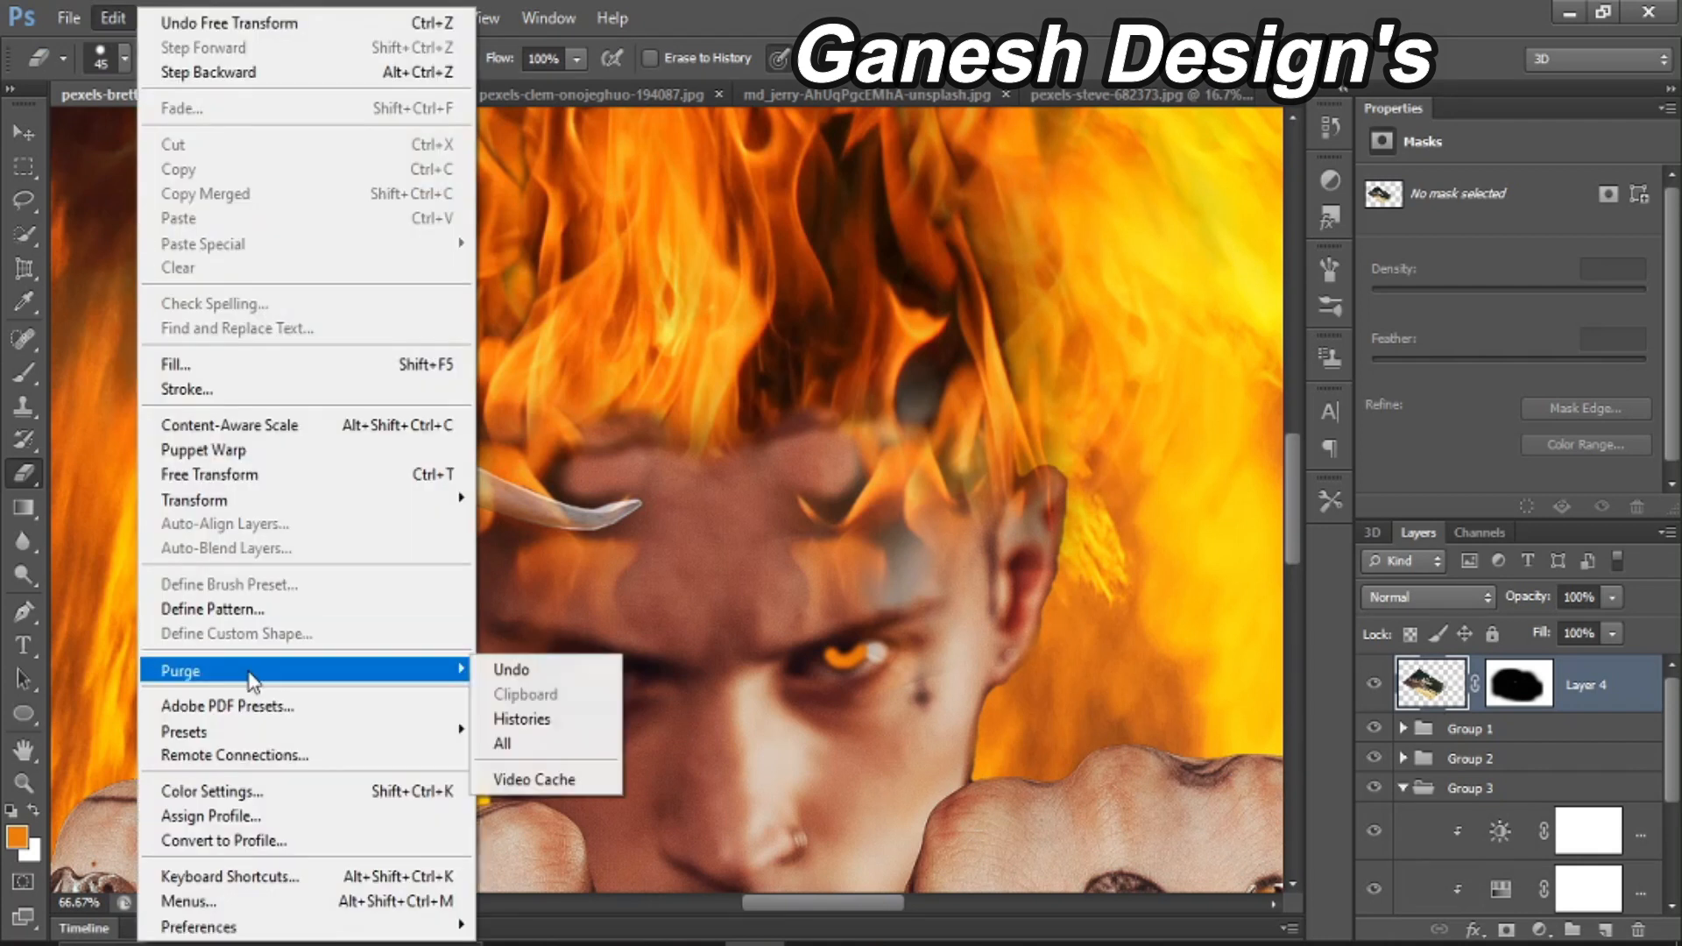
left_click(221, 447)
left_click(636, 500)
left_click(438, 463)
left_click_drag(583, 524, 611, 561)
key("Return")
Step: Transform the horn to about 89% width and 108% height with a -2.82° rotation, fitting it to the hairline
key("ctrl+t")
left_click_drag(696, 341, 694, 360)
left_click_drag(646, 498, 620, 497)
left_click_drag(540, 464, 567, 447)
left_click_drag(739, 323, 736, 306)
left_click_drag(525, 265, 513, 235)
left_click_drag(637, 293, 574, 284)
left_click_drag(529, 402, 581, 454)
left_click_drag(630, 338, 580, 333)
left_click_drag(535, 409, 595, 411)
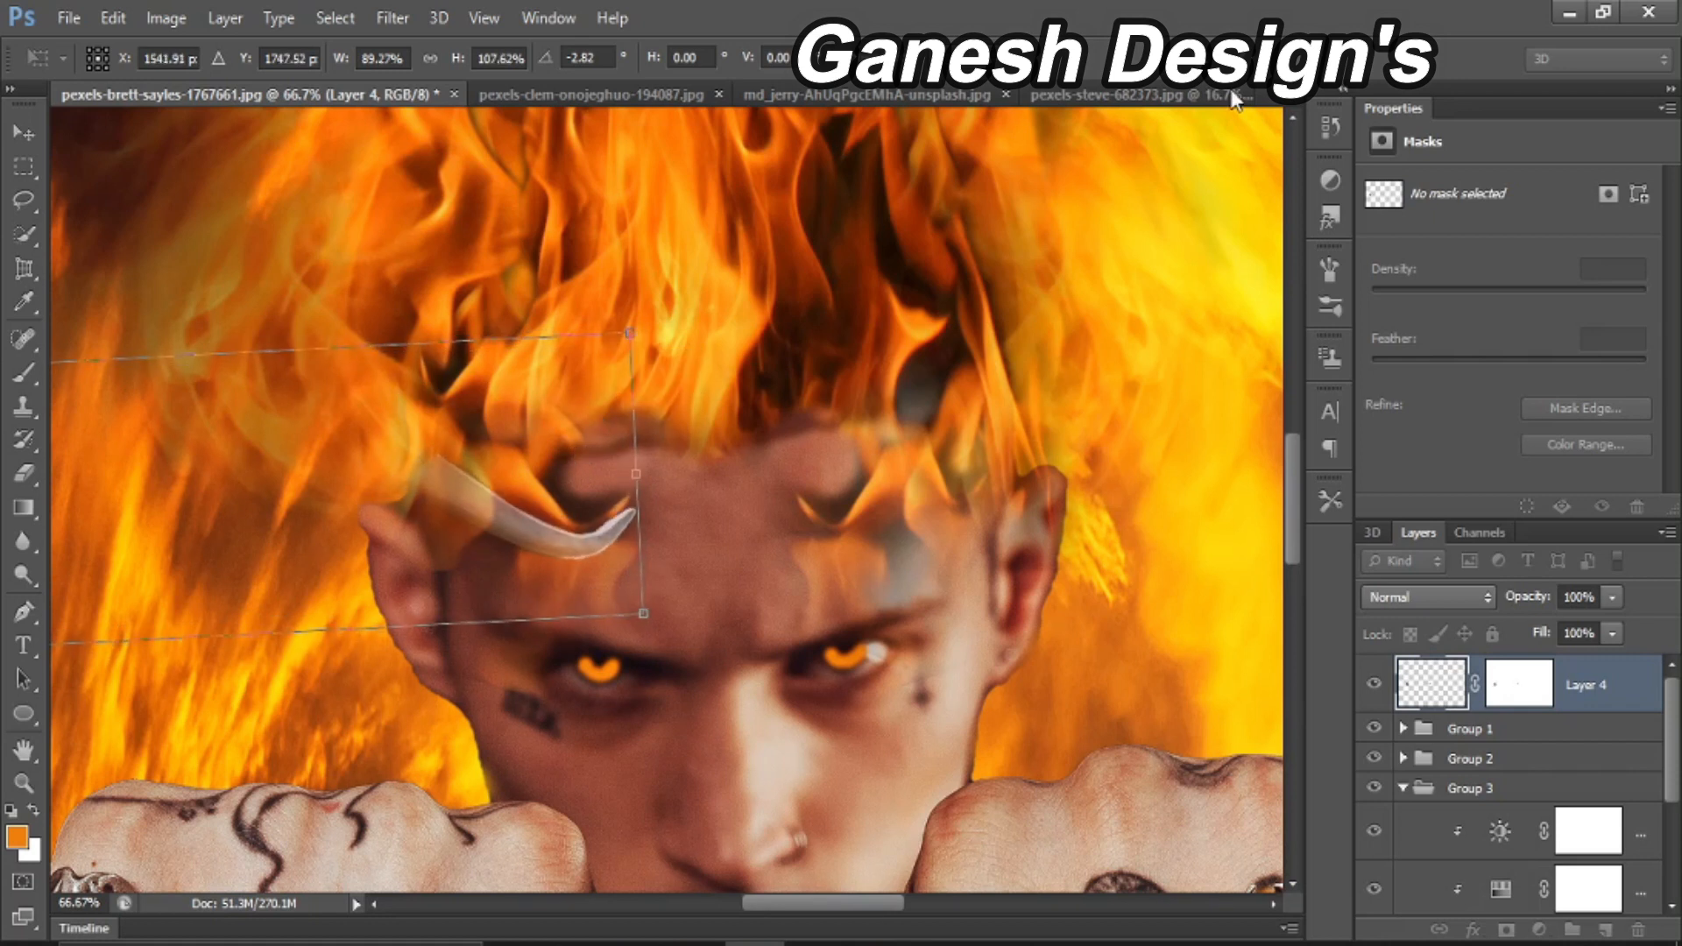
key("Return")
Step: Duplicate the horn layer and flip the copy horizontally
key("ctrl+j")
key("ctrl+t")
left_click_drag(605, 644, 863, 639)
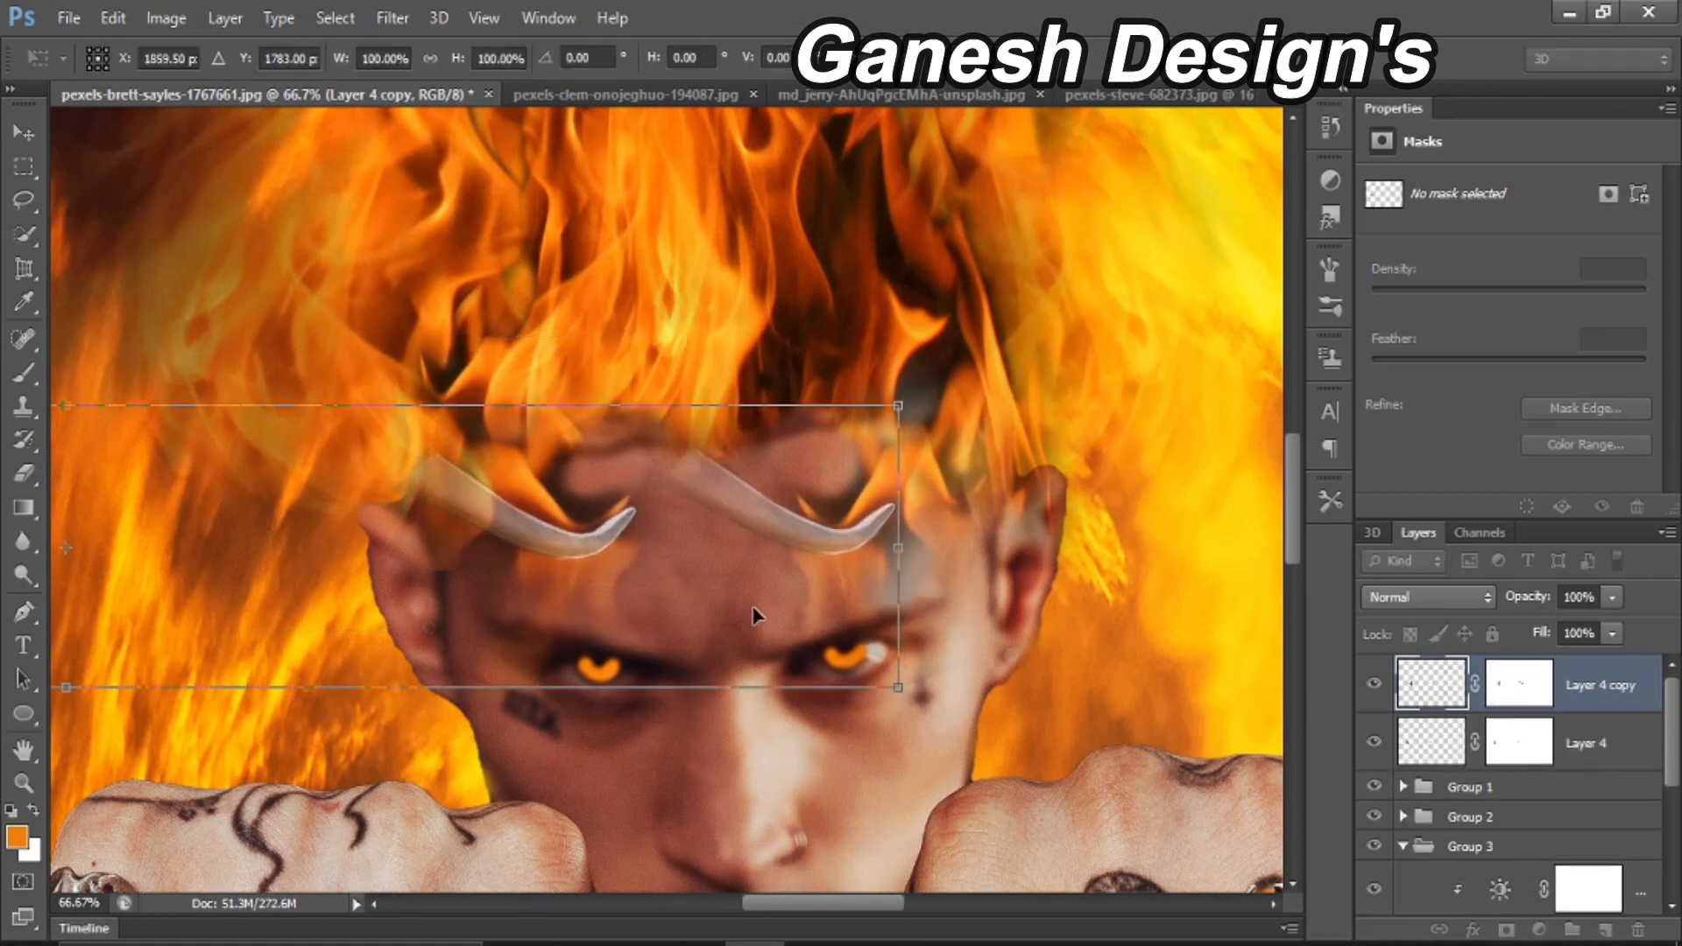
left_click_drag(751, 572, 1190, 571)
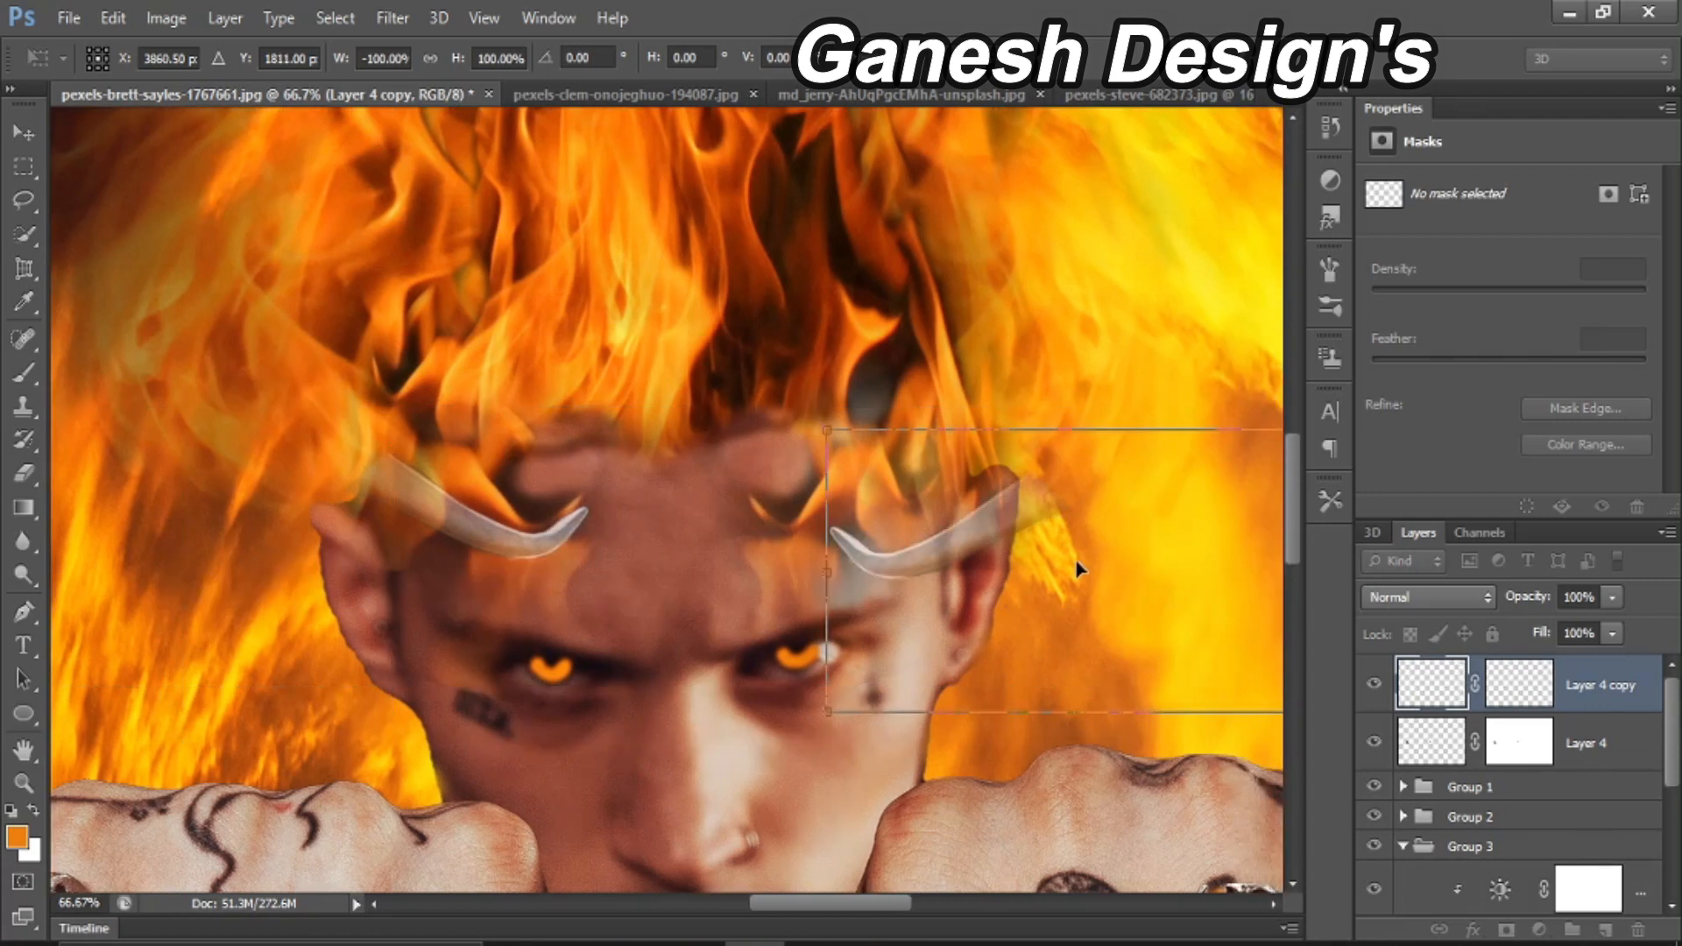
Step: Move, resize and rotate the flipped horn to mirror the first one on the opposite side of the forehead
left_click_drag(1091, 553, 997, 530)
left_click_drag(691, 324, 680, 420)
left_click_drag(833, 604, 832, 507)
left_click_drag(727, 415, 1093, 398)
left_click_drag(1174, 458, 823, 489)
left_click_drag(748, 541, 742, 540)
left_click_drag(728, 422, 748, 419)
left_click_drag(971, 473, 964, 482)
left_click_drag(700, 388, 699, 402)
left_click_drag(751, 562, 746, 563)
left_click_drag(1050, 528, 1052, 514)
left_click_drag(715, 379, 786, 379)
left_click_drag(825, 473, 825, 477)
key("Return")
Step: Mask the copied horn's base into the flames, and paint soft orange over the horn bases on a new layer
left_click(1519, 684)
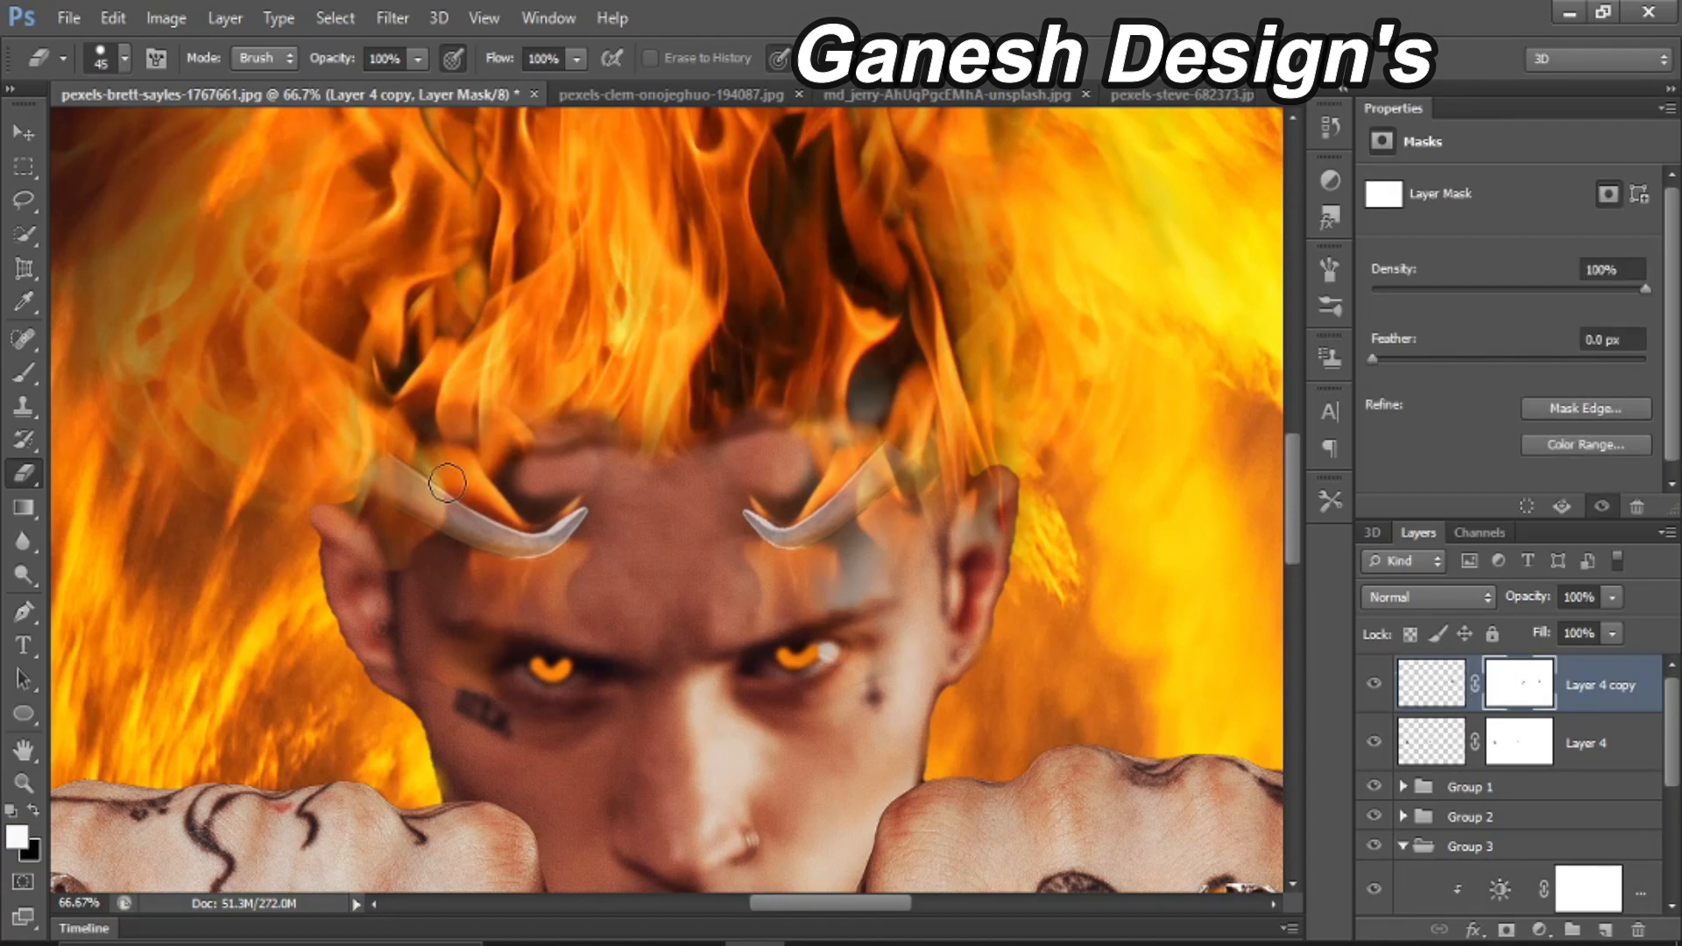
left_click(1431, 683)
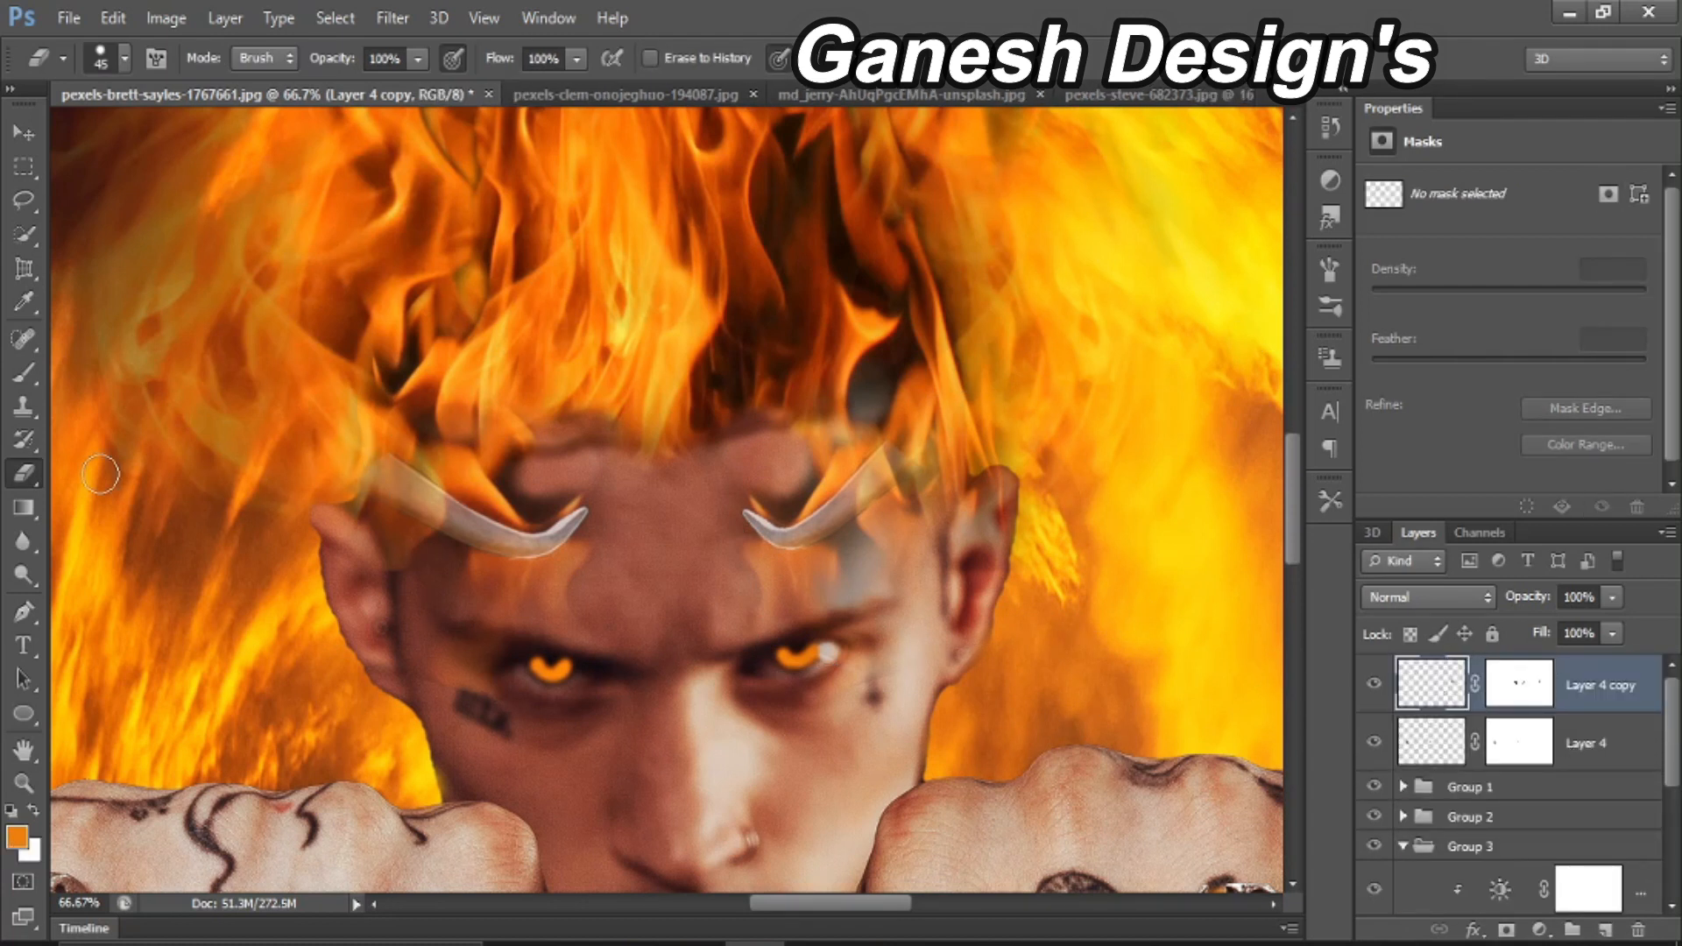
key("ctrl+shift+alt+n")
key("b")
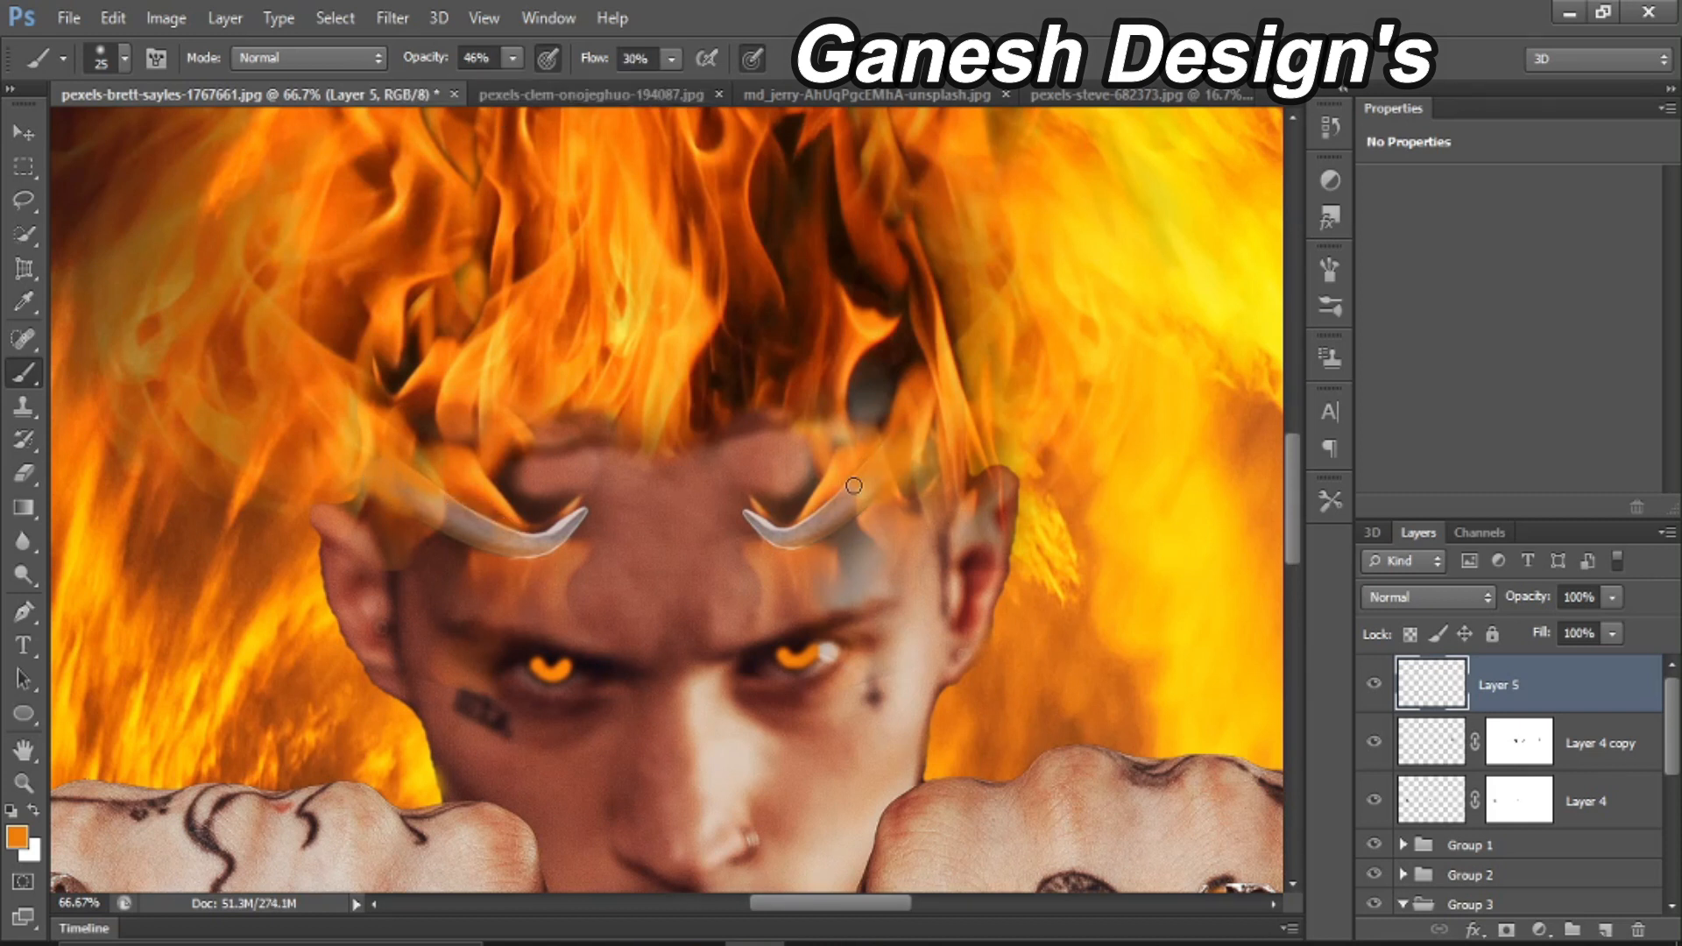
Step: Add an Outer Glow to the copied horn layer with orange (240, 127, 37) sampled from the flames
right_click(1431, 743)
left_click(1385, 131)
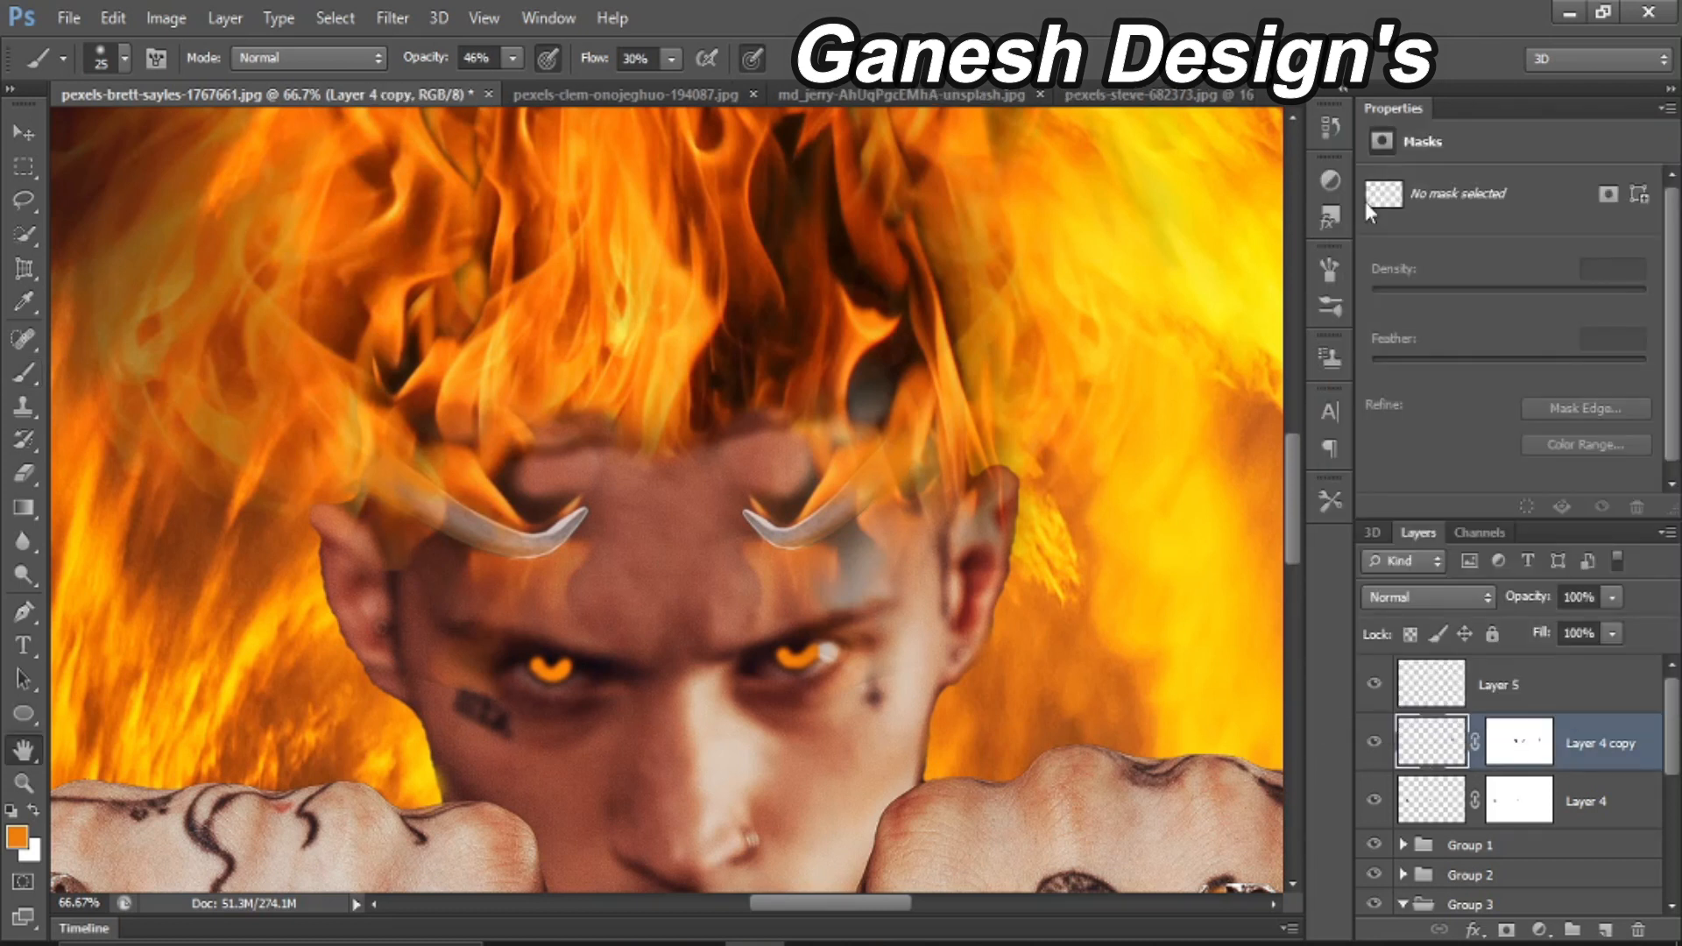
left_click(1025, 444)
left_click(1263, 229)
left_click(841, 481)
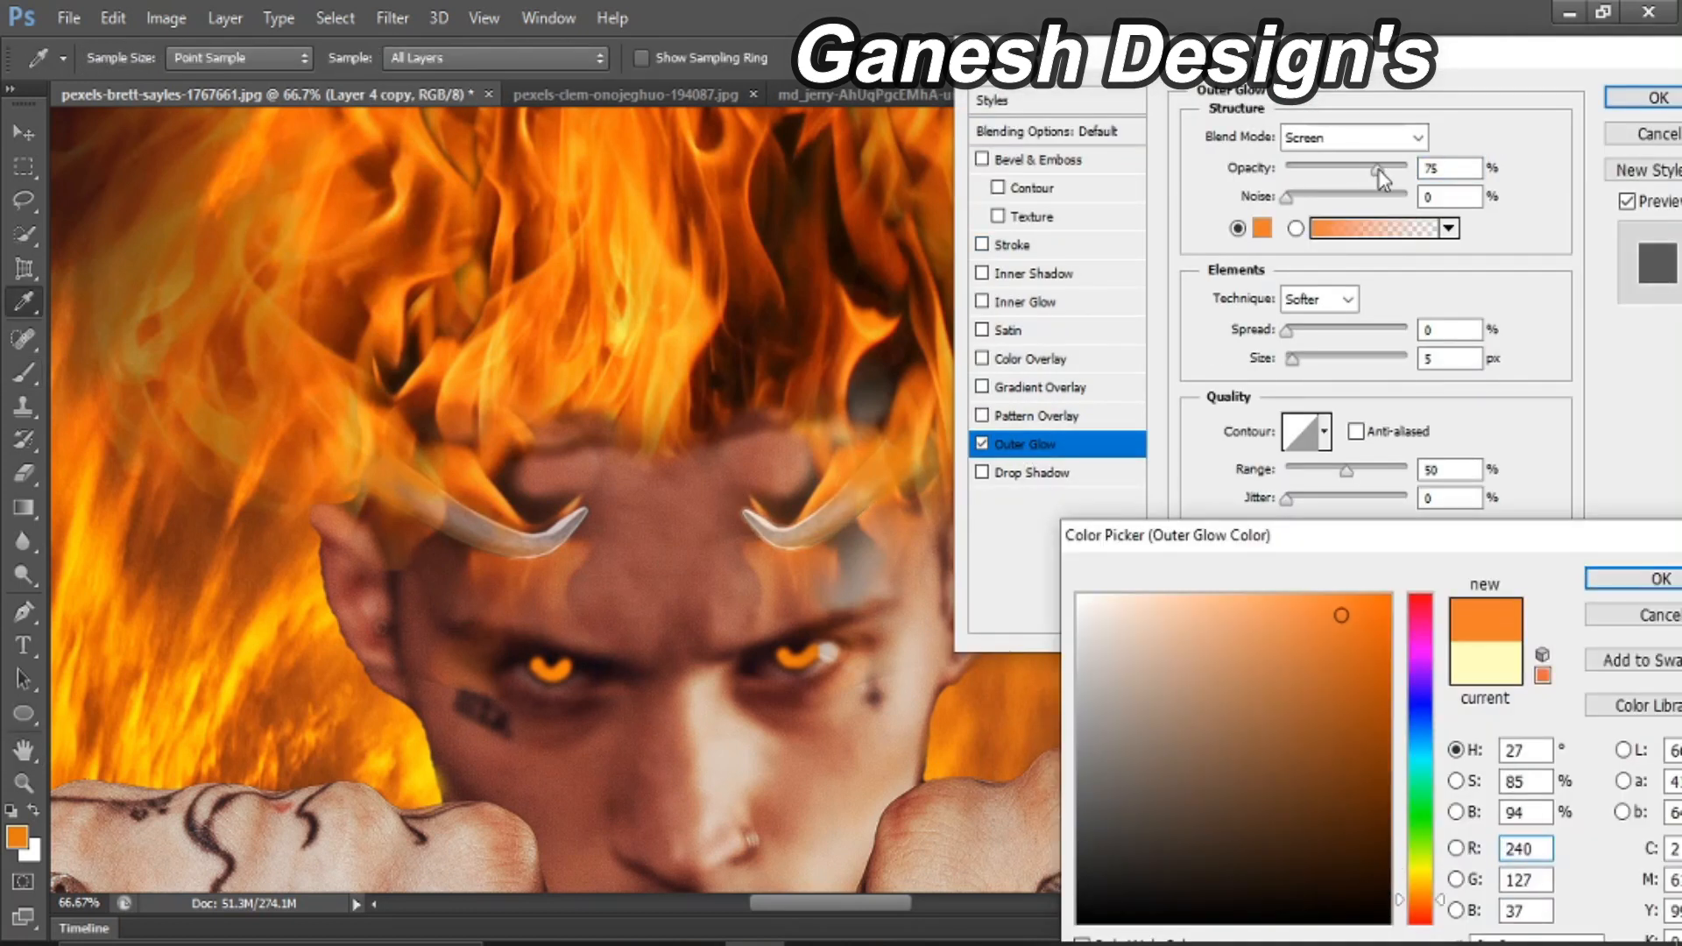
key("Return")
Step: Set the copied horn's Outer Glow to Normal blending, 100% opacity and 3% spread
left_click_drag(1378, 169, 1413, 170)
left_click(1375, 137)
left_click(1367, 162)
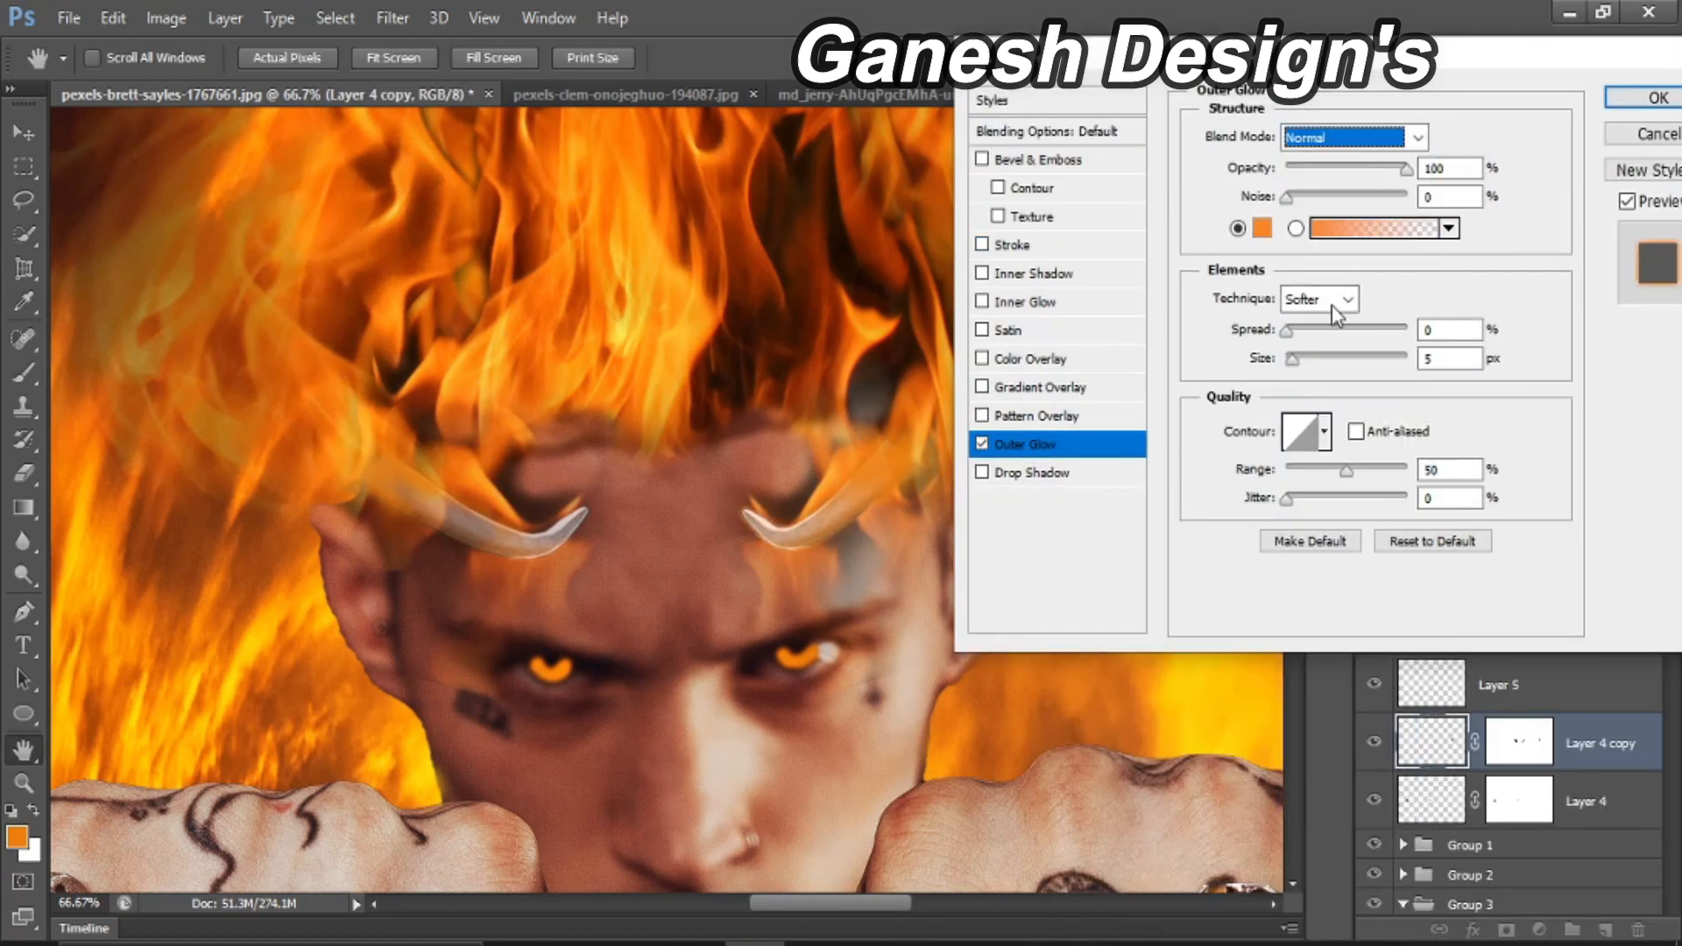
key("Tab")
left_click_drag(1323, 328, 1290, 334)
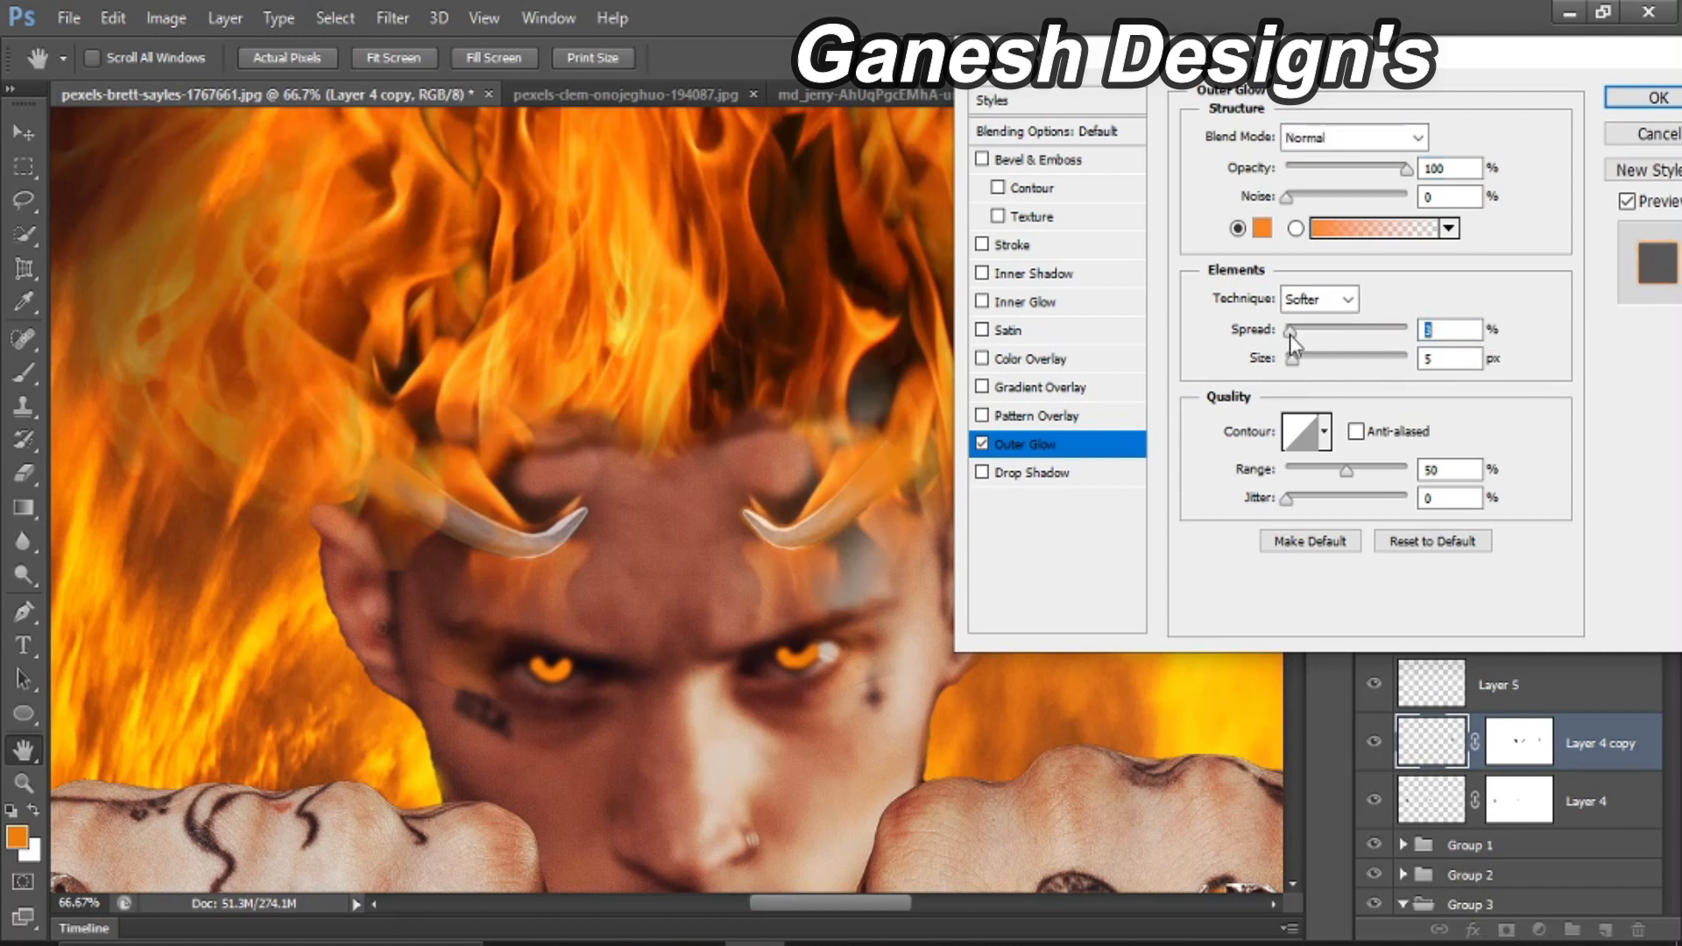
left_click(1619, 103)
Step: Add an Outer Glow to the first horn's layer, Layer 4, using an orange sampled from the artwork
right_click(1586, 848)
left_click(1420, 235)
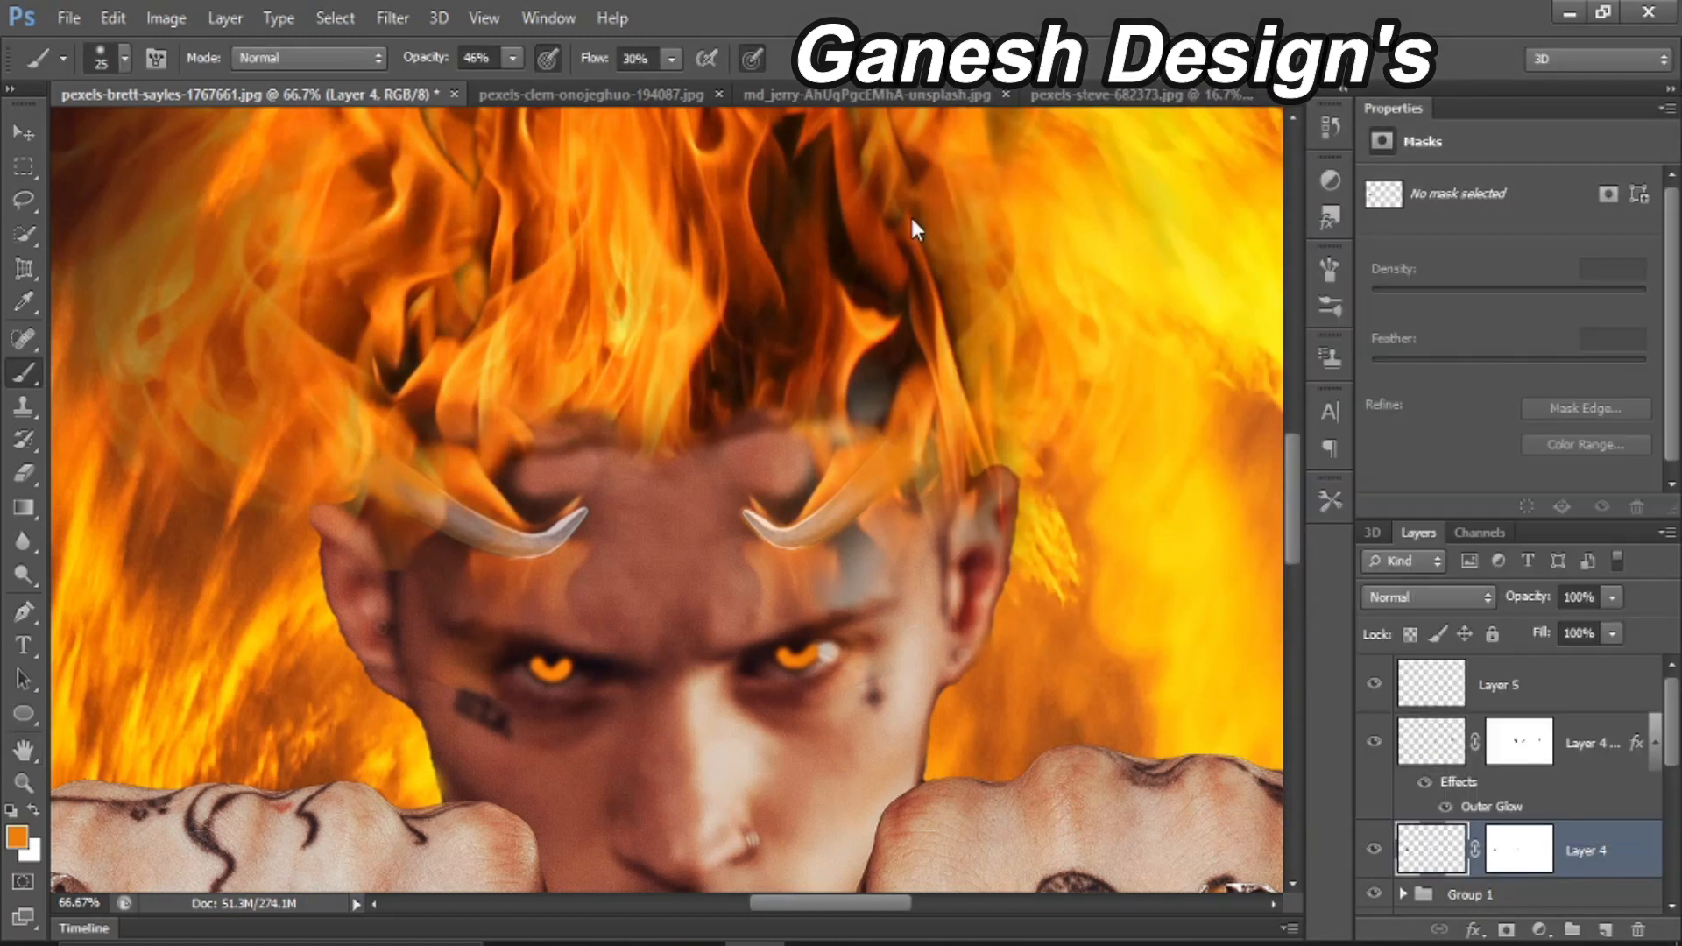
left_click(1014, 446)
left_click(1262, 228)
left_click(492, 470)
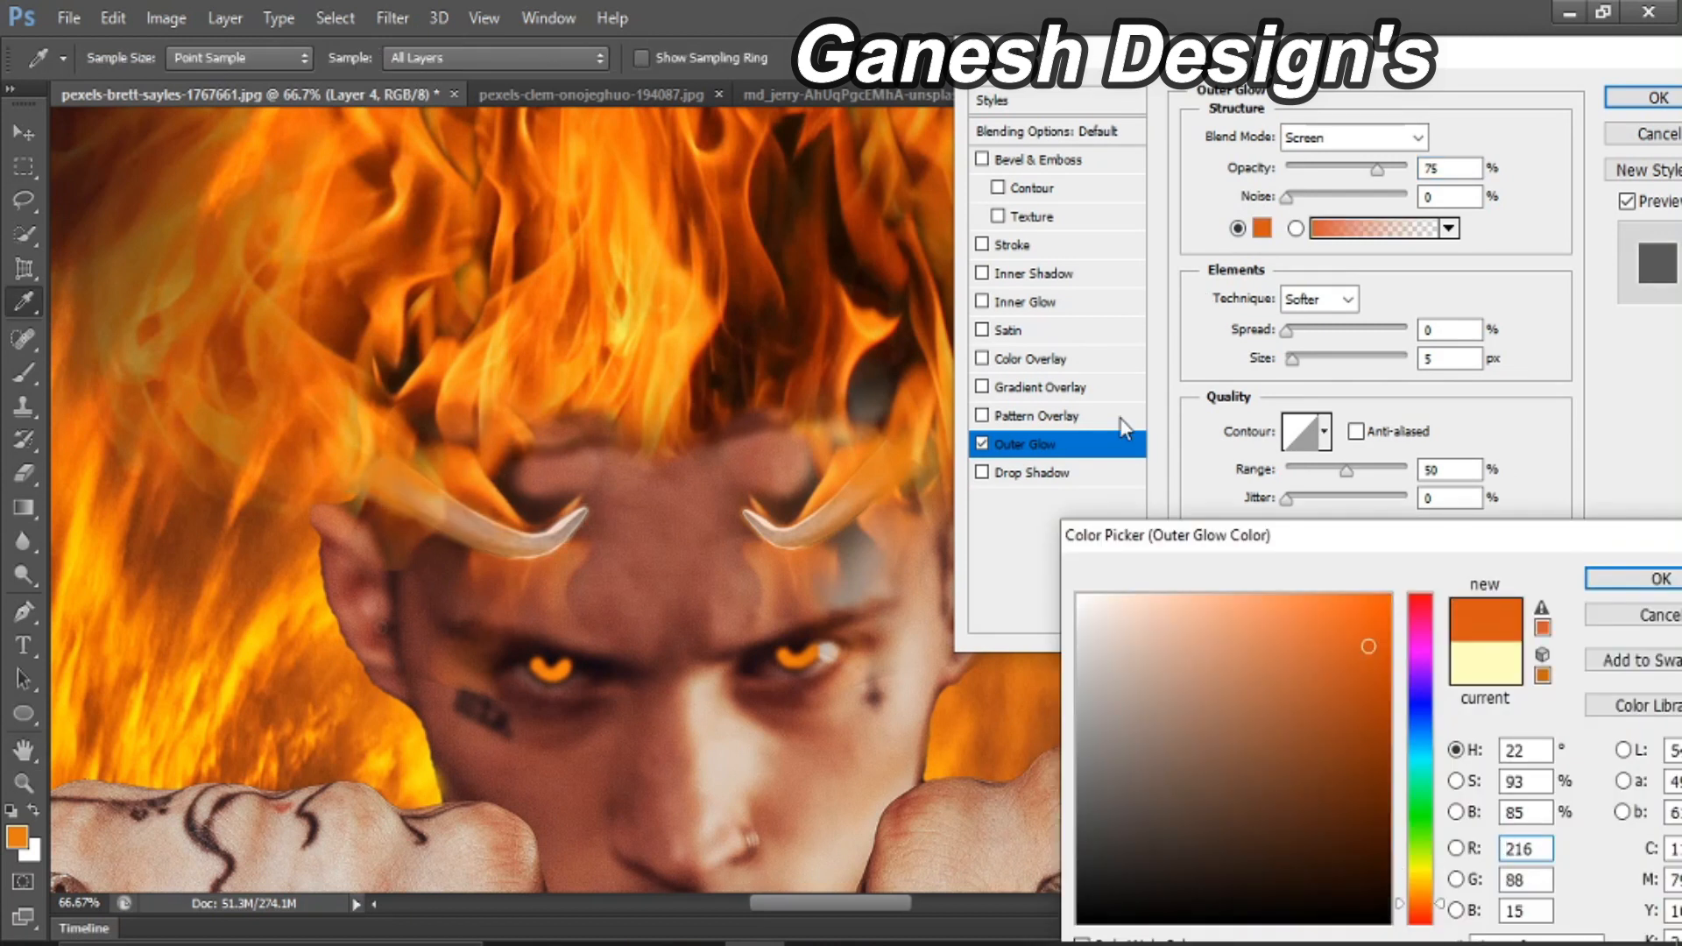
left_click(510, 501)
left_click(494, 496)
left_click(1615, 578)
Step: Set the first horn's Outer Glow to Normal blending with 8% spread and apply it
left_click_drag(1287, 330, 1296, 333)
left_click(1353, 138)
left_click(1323, 157)
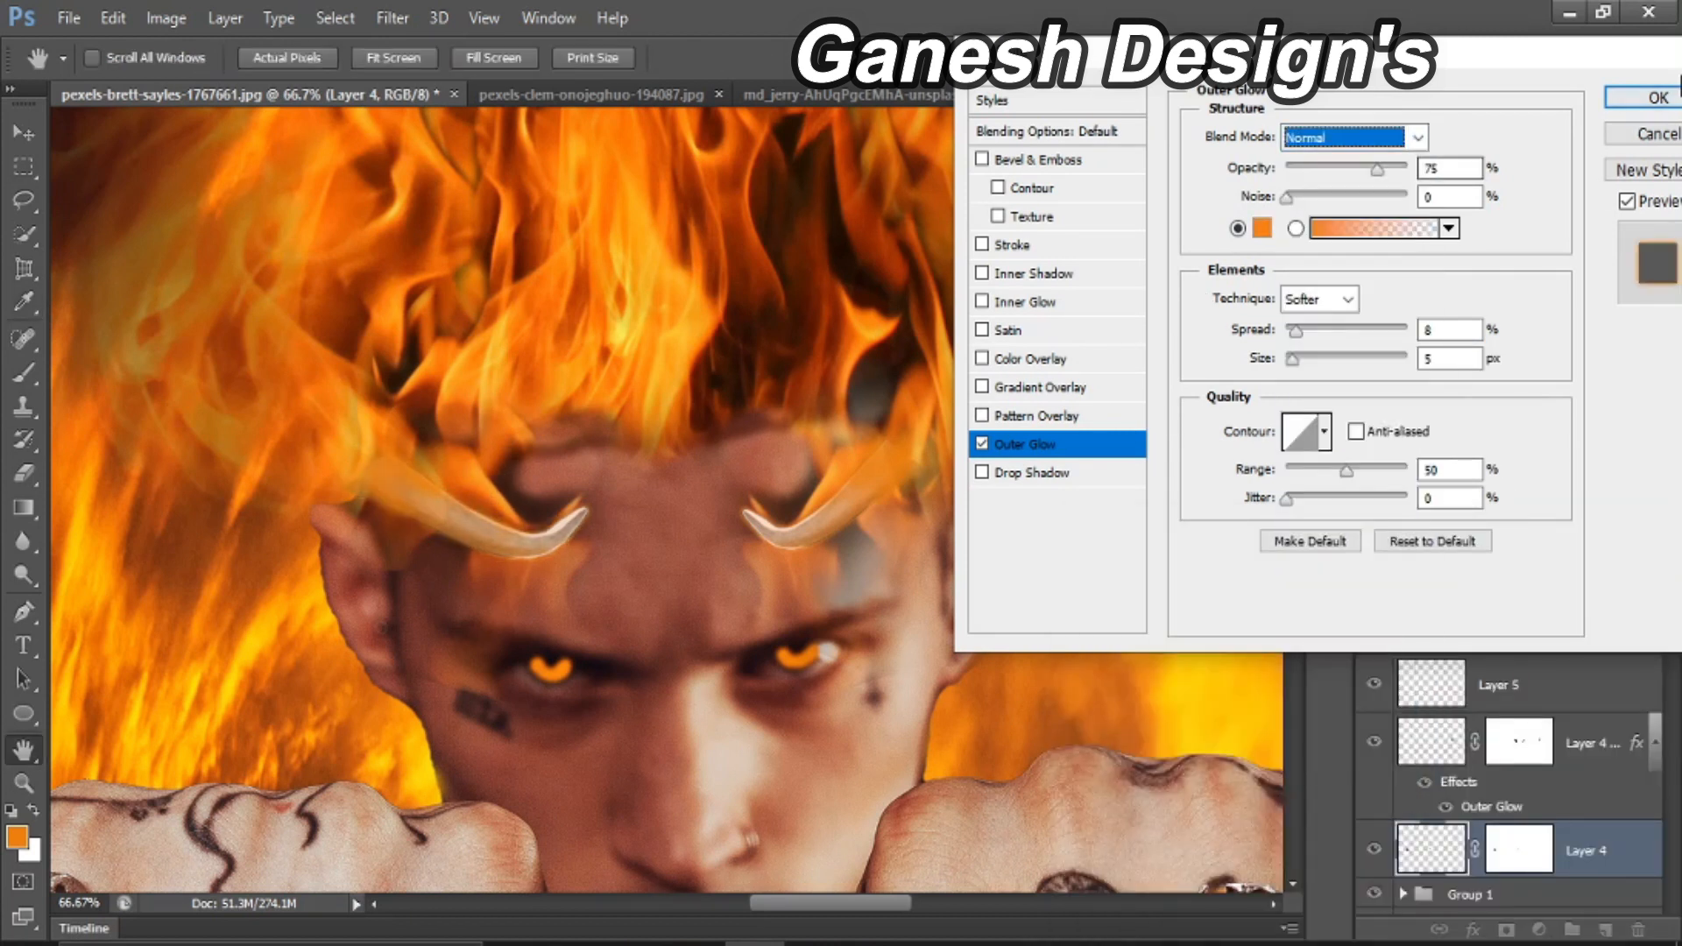
key("Return")
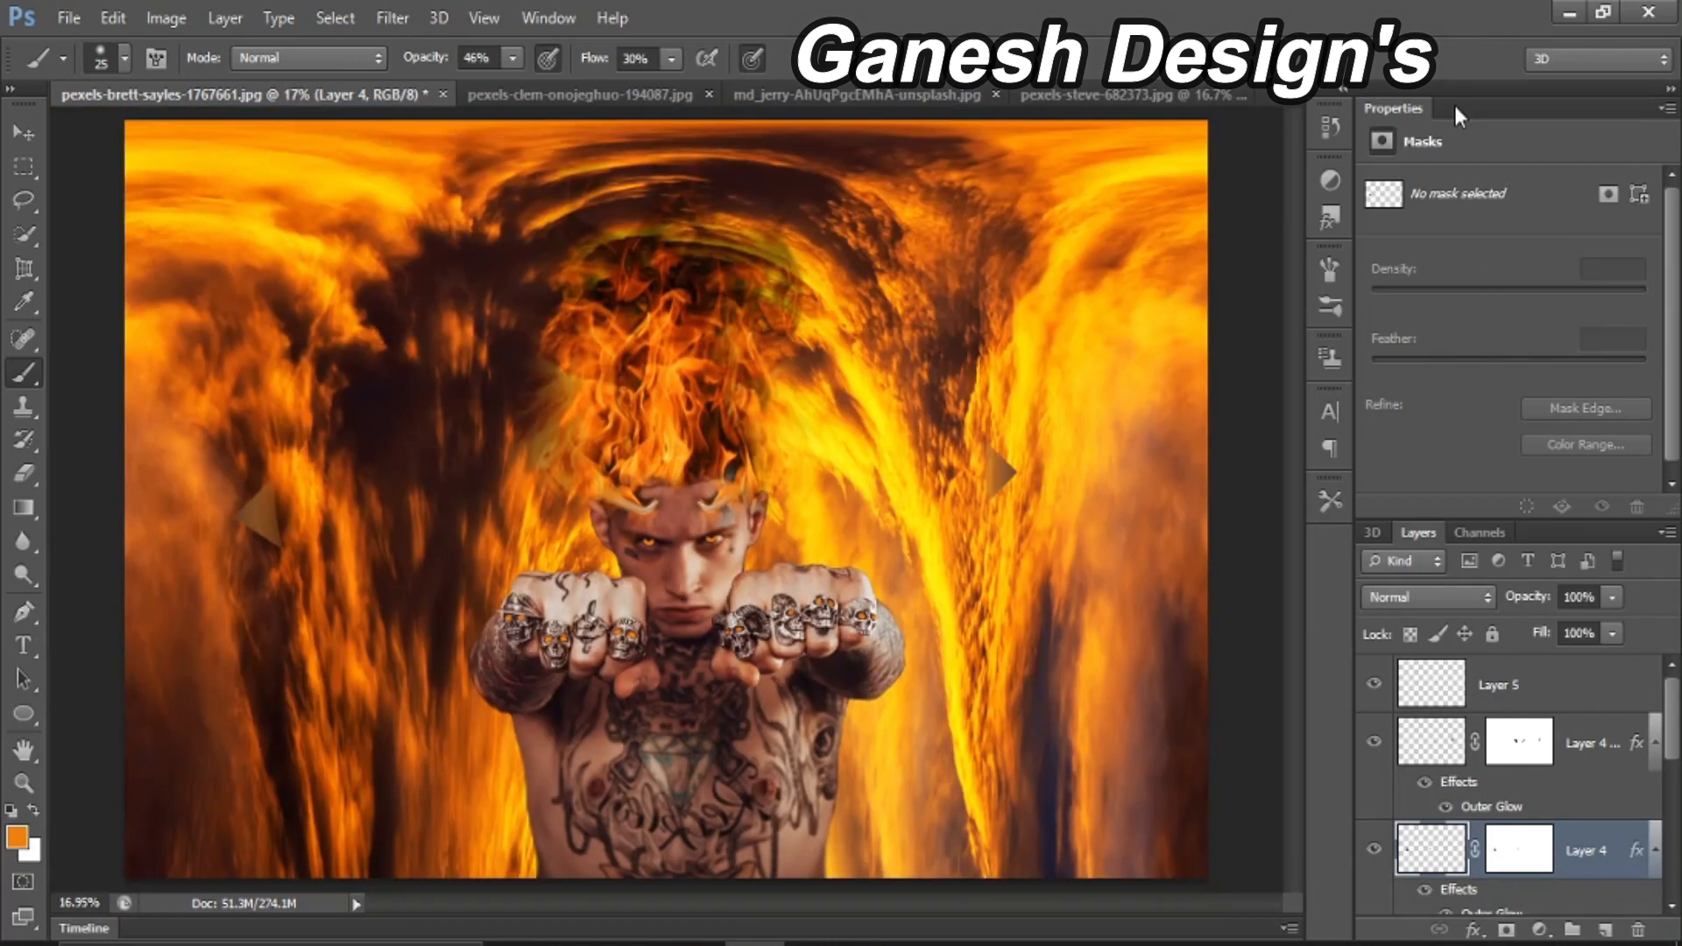
Step: Put Layer 5 and both horn layers together in a new group, Group 4, and collapse it
left_click(1577, 743)
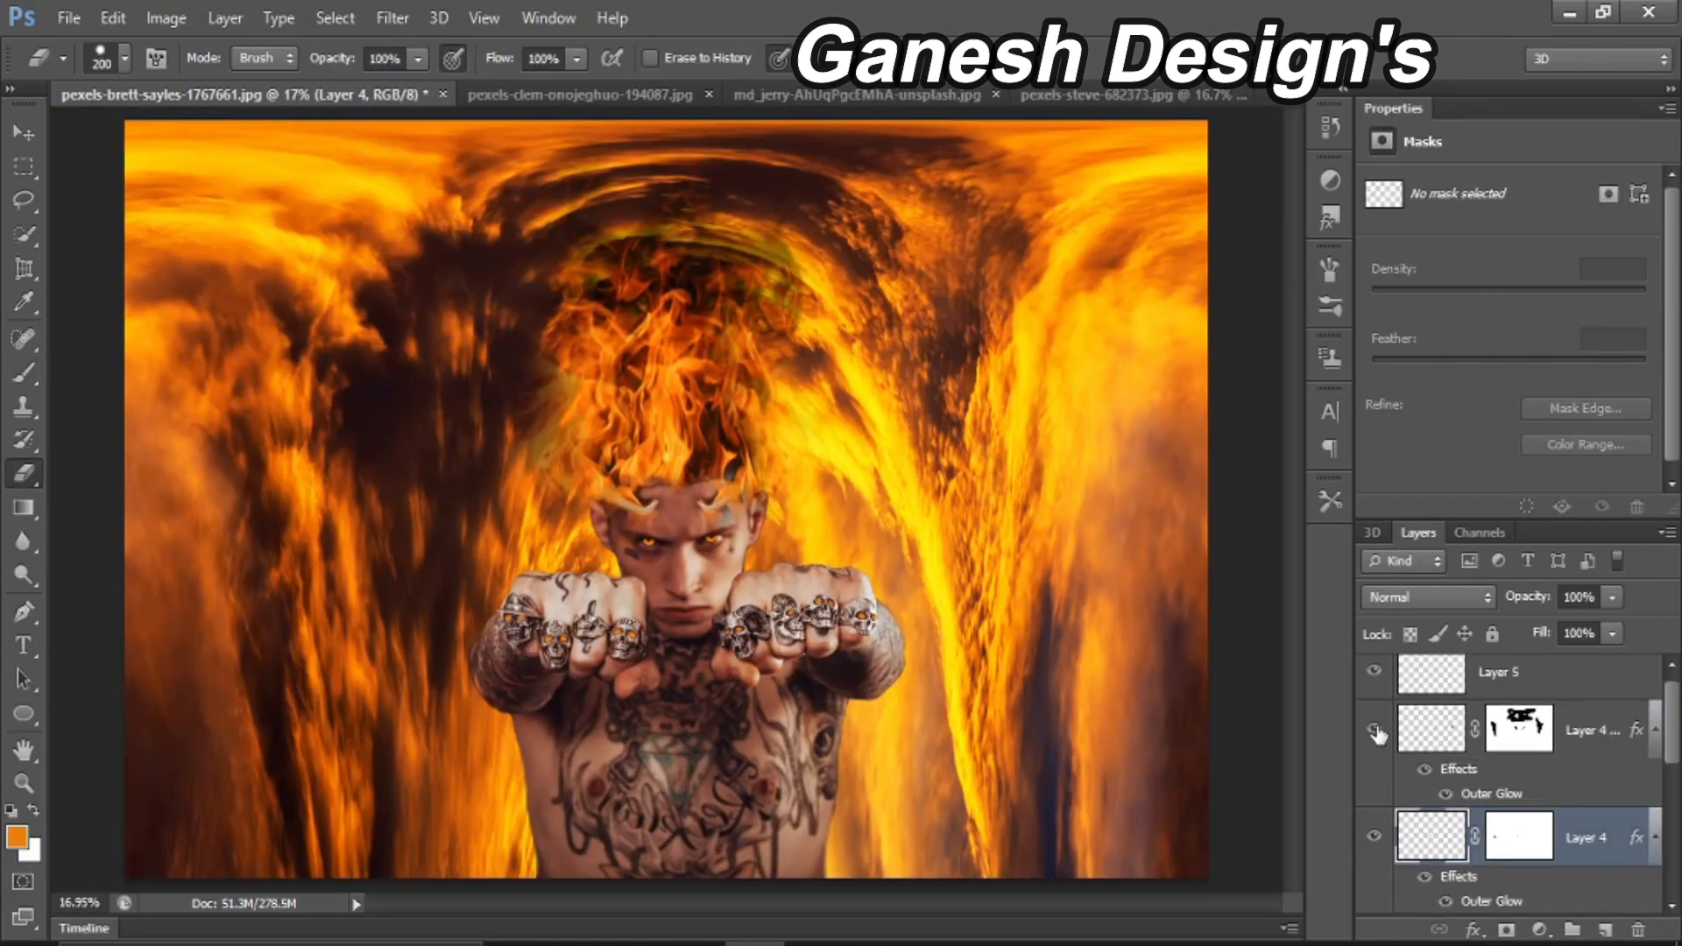
scroll(1374, 731, "up", 1)
left_click(1502, 697)
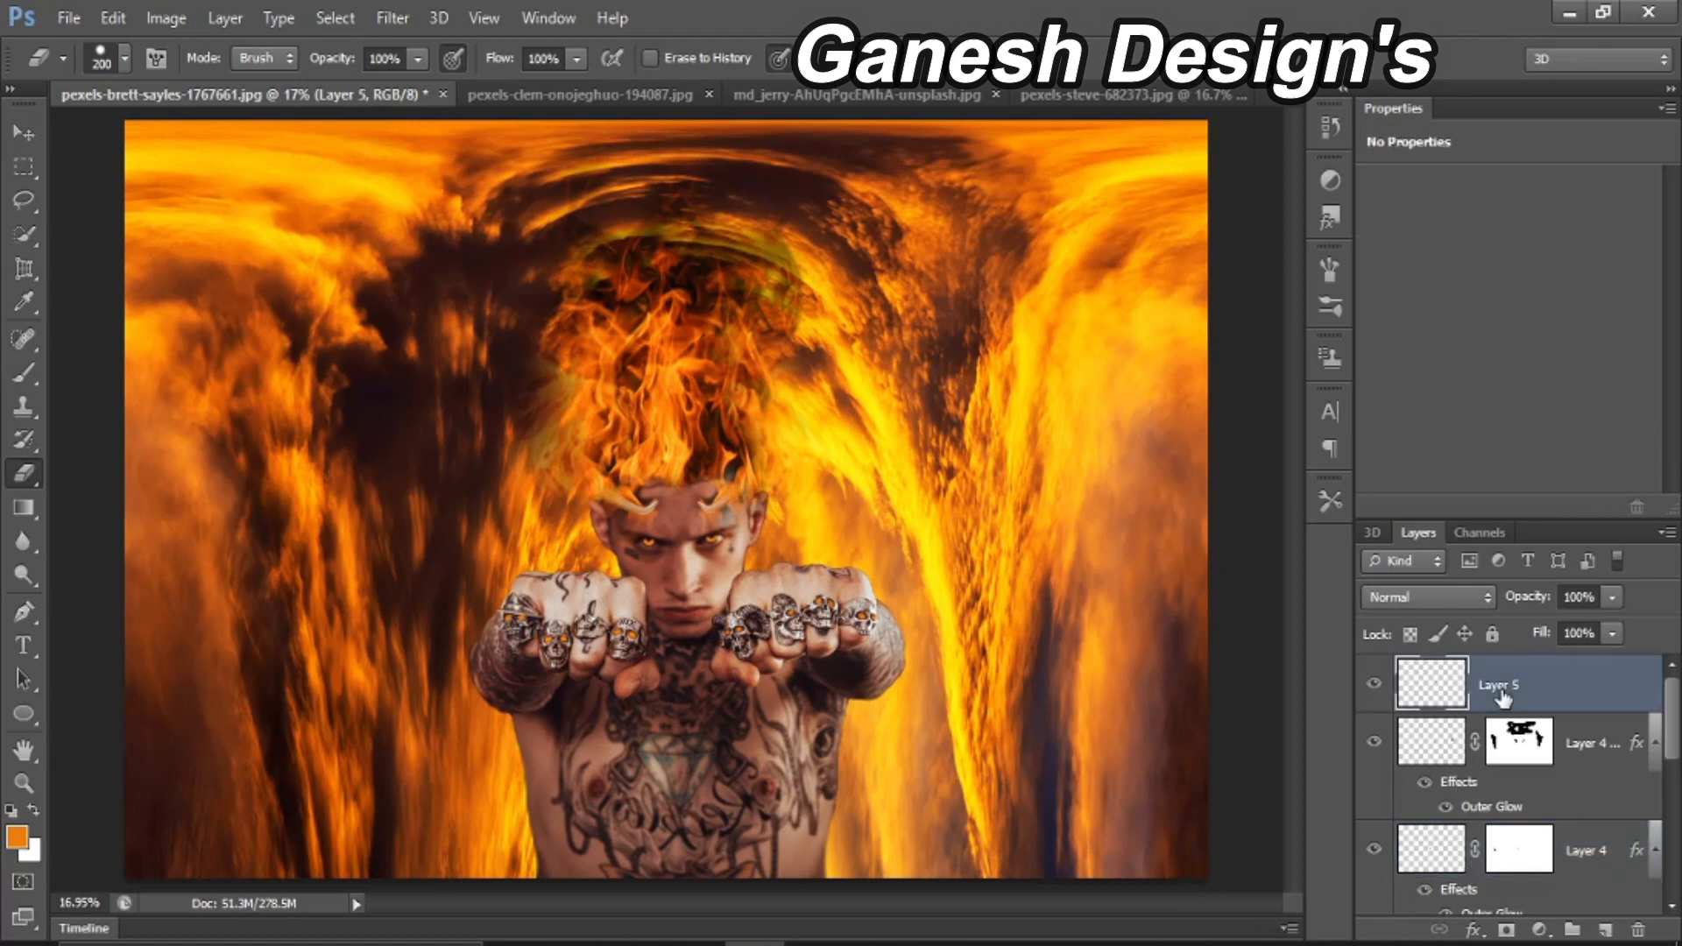
key("ctrl+g")
left_click(1403, 672)
left_click(1603, 774)
left_click(1586, 872, "shift")
left_click_drag(1586, 872, 1585, 693)
left_click(1404, 671)
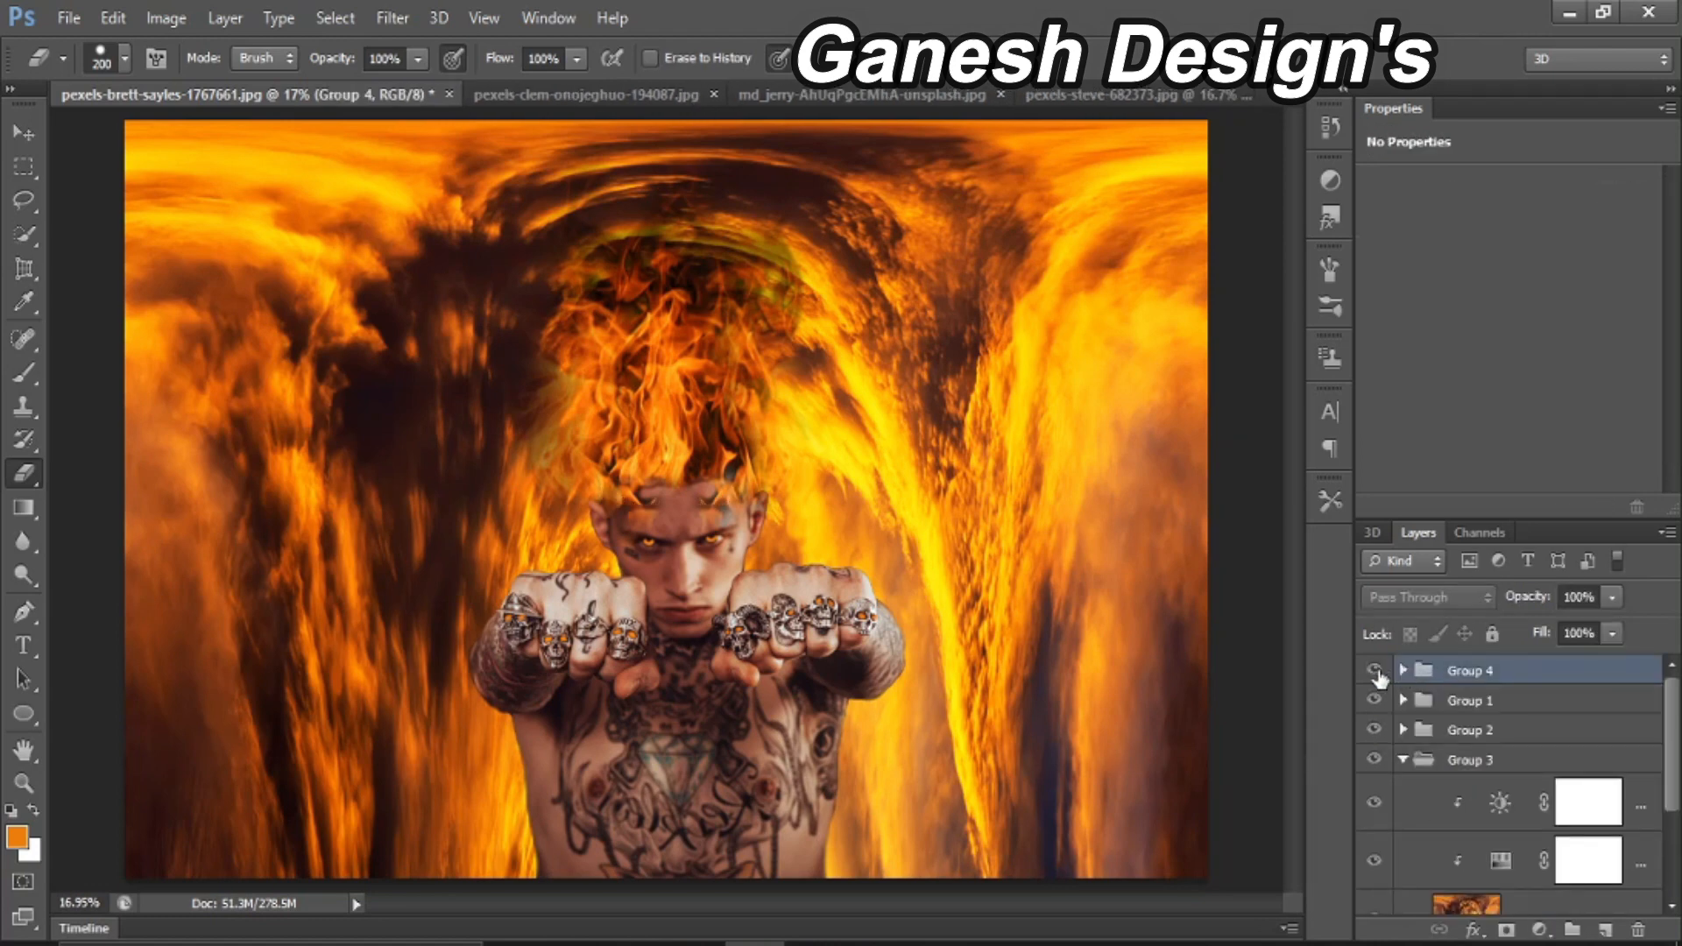
Step: Try placing the small flame from Layer 3 copy 3 beside the fist and reordering its layer near the bottom of the stack
scroll(1383, 675, "down", 1)
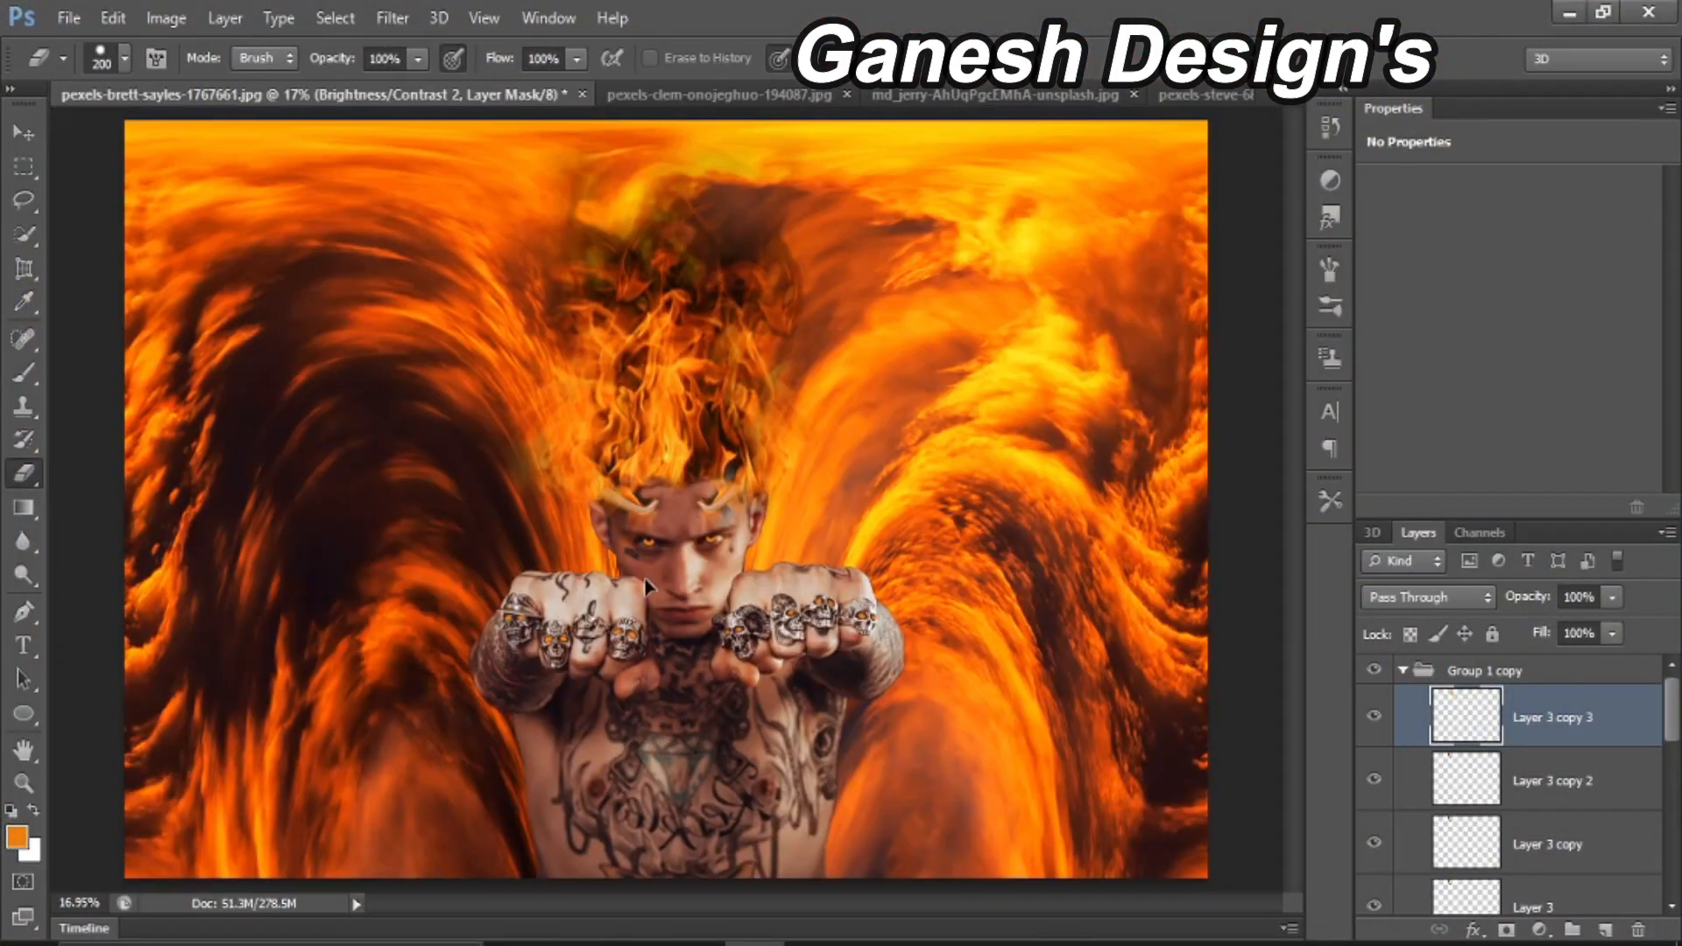
key("ctrl+t")
left_click_drag(553, 598, 565, 627)
mouse_move(594, 531)
left_mouse_down()
mouse_move(597, 480)
mouse_move(572, 605)
mouse_move(451, 624)
left_mouse_up()
key("Return")
key("e")
mouse_move(1526, 840)
left_mouse_down()
mouse_move(1503, 907)
mouse_move(1506, 848)
left_mouse_up()
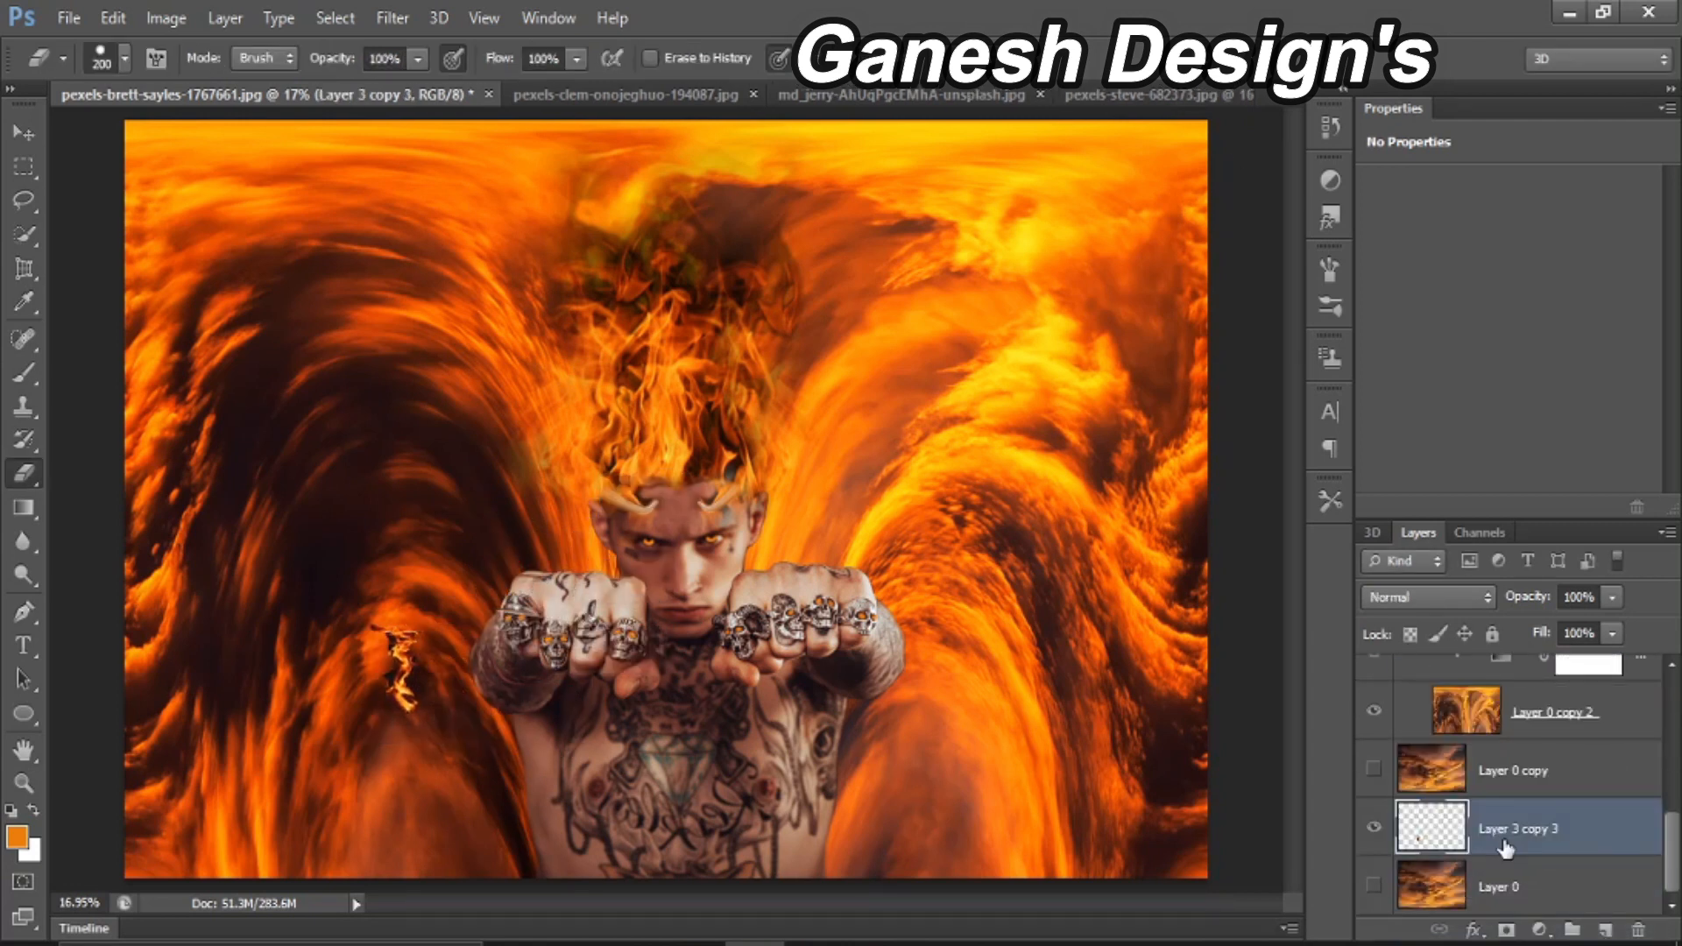
Step: Delete the flame layer Layer 3 copy 3 from the composite
scroll(1505, 848, "up", 5)
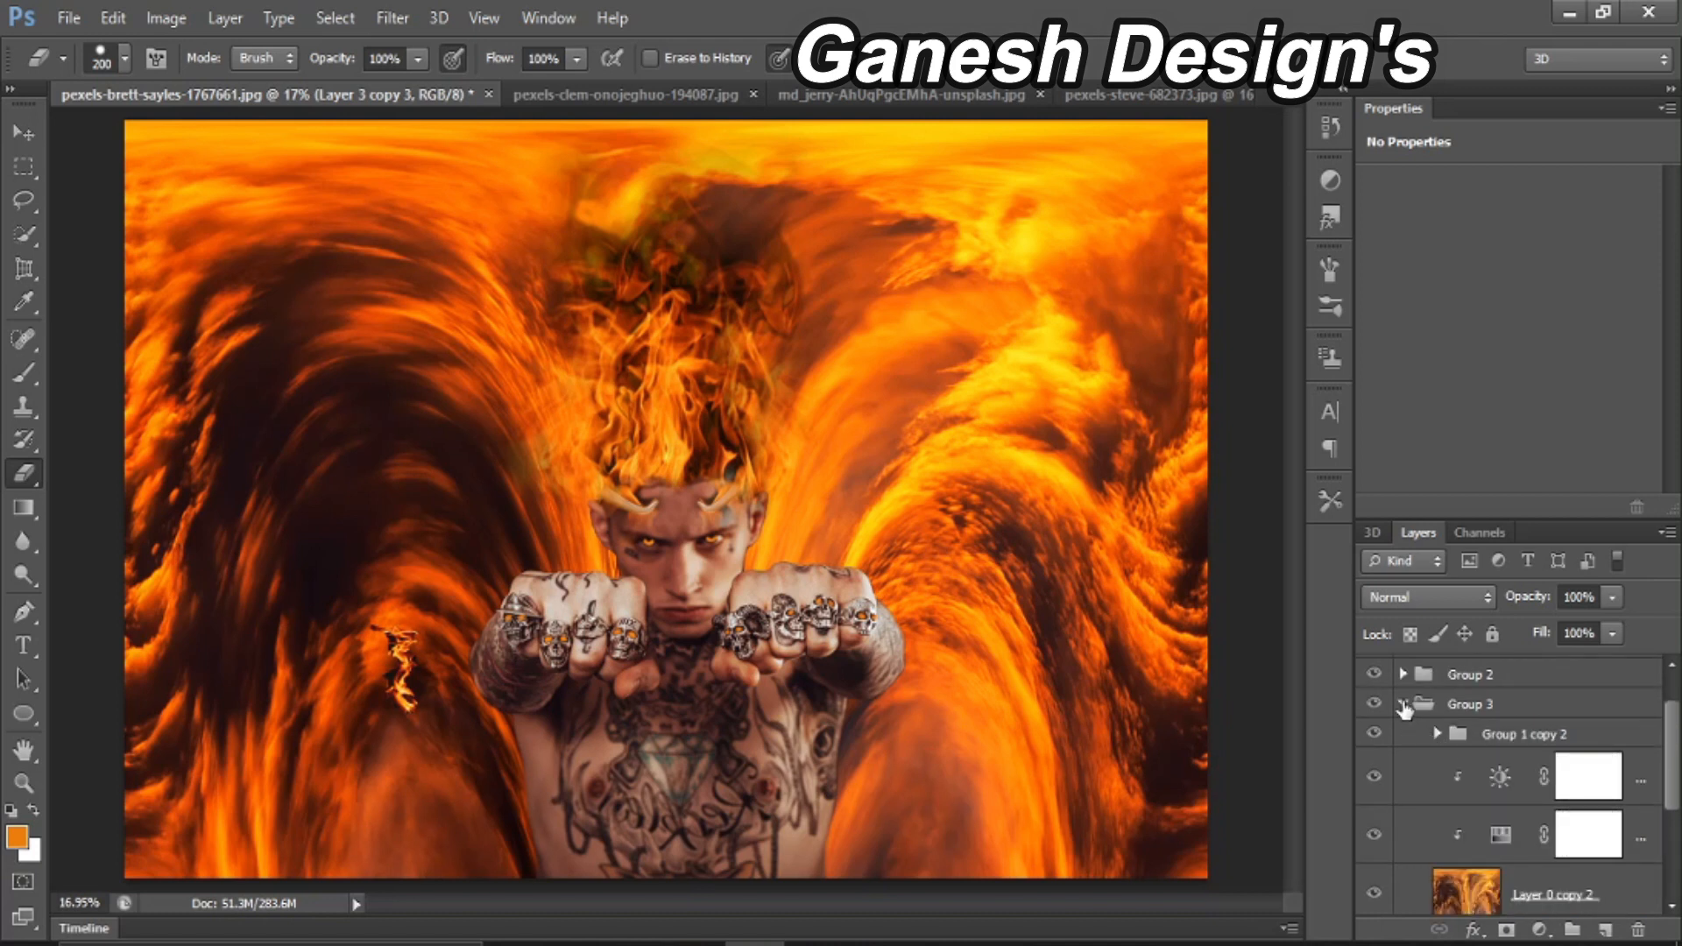
scroll(1472, 772, "down", 5)
left_click_drag(1503, 824, 1549, 706)
scroll(1550, 732, "down", 1)
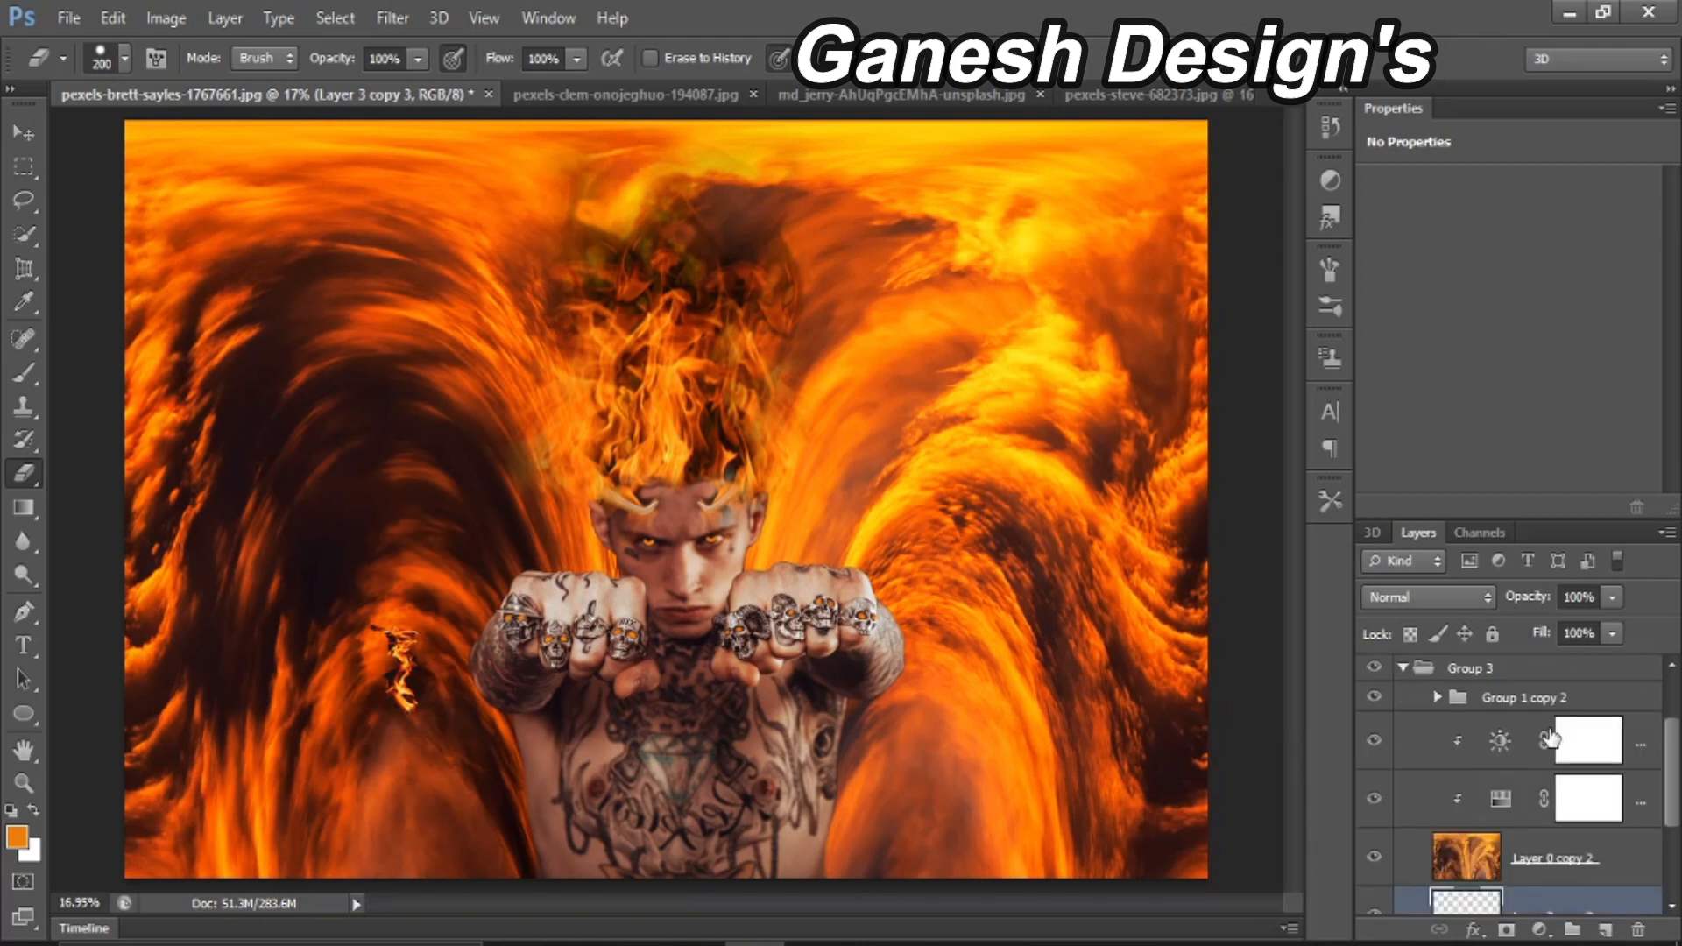
scroll(1551, 738, "down", 2)
left_click(1638, 929)
key("Return")
left_click(1375, 771)
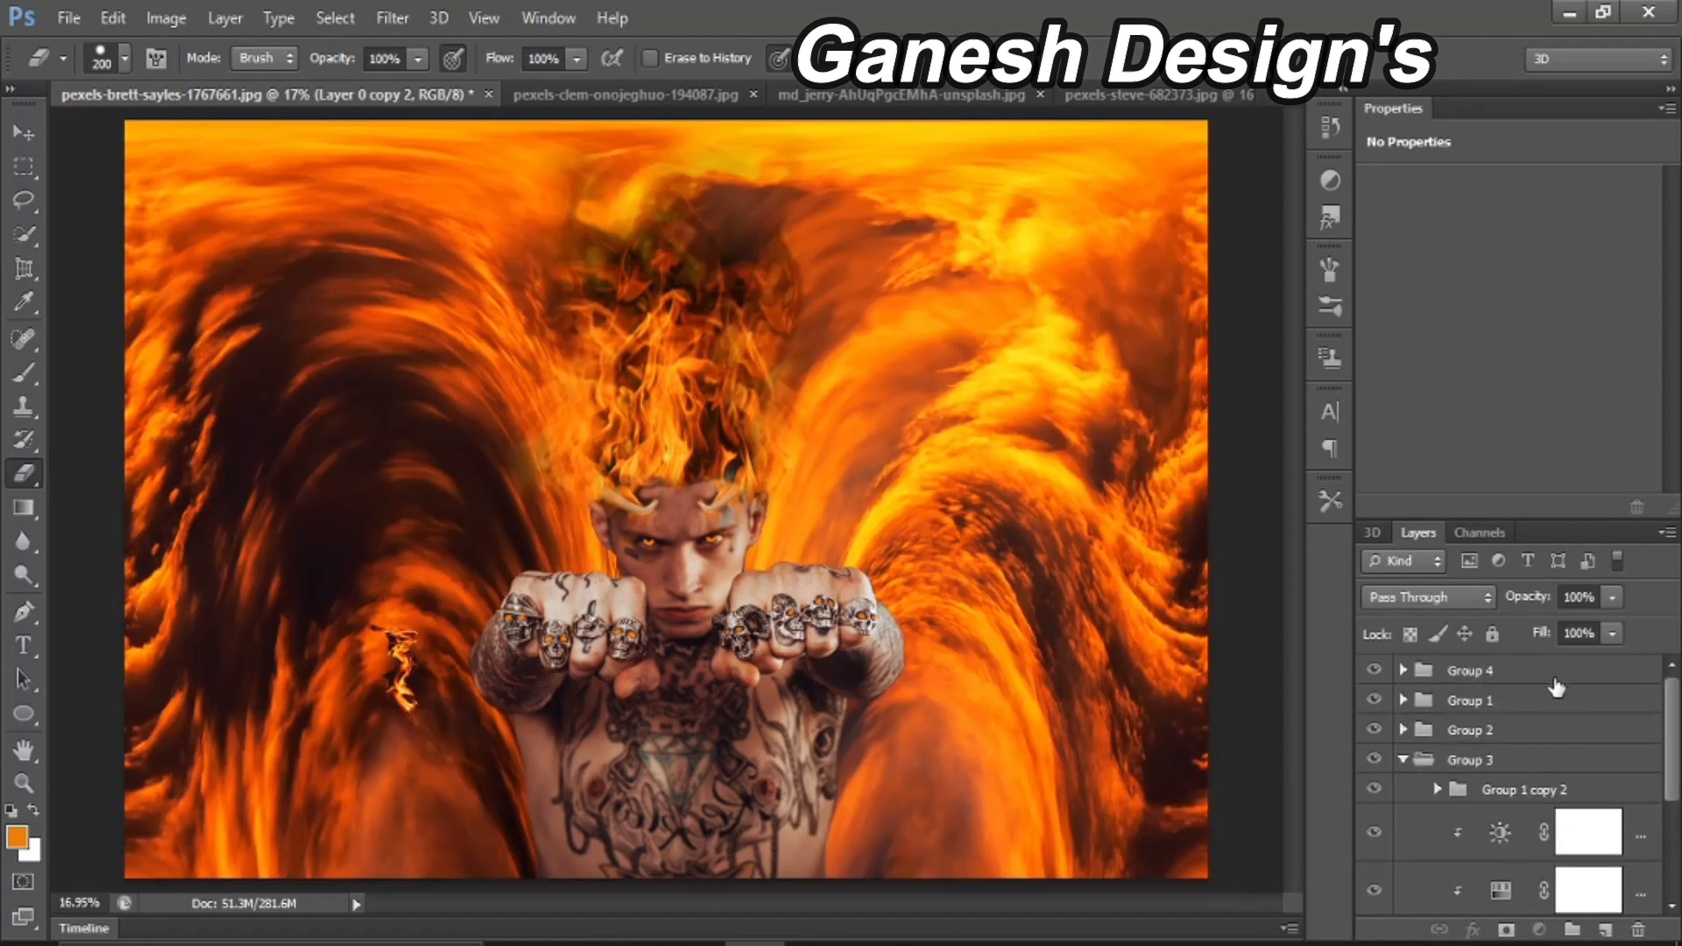
Step: Add an empty layer above all groups, and expand Group 1 copy 2 to check its small flame layers
key("ctrl+shift+alt+n")
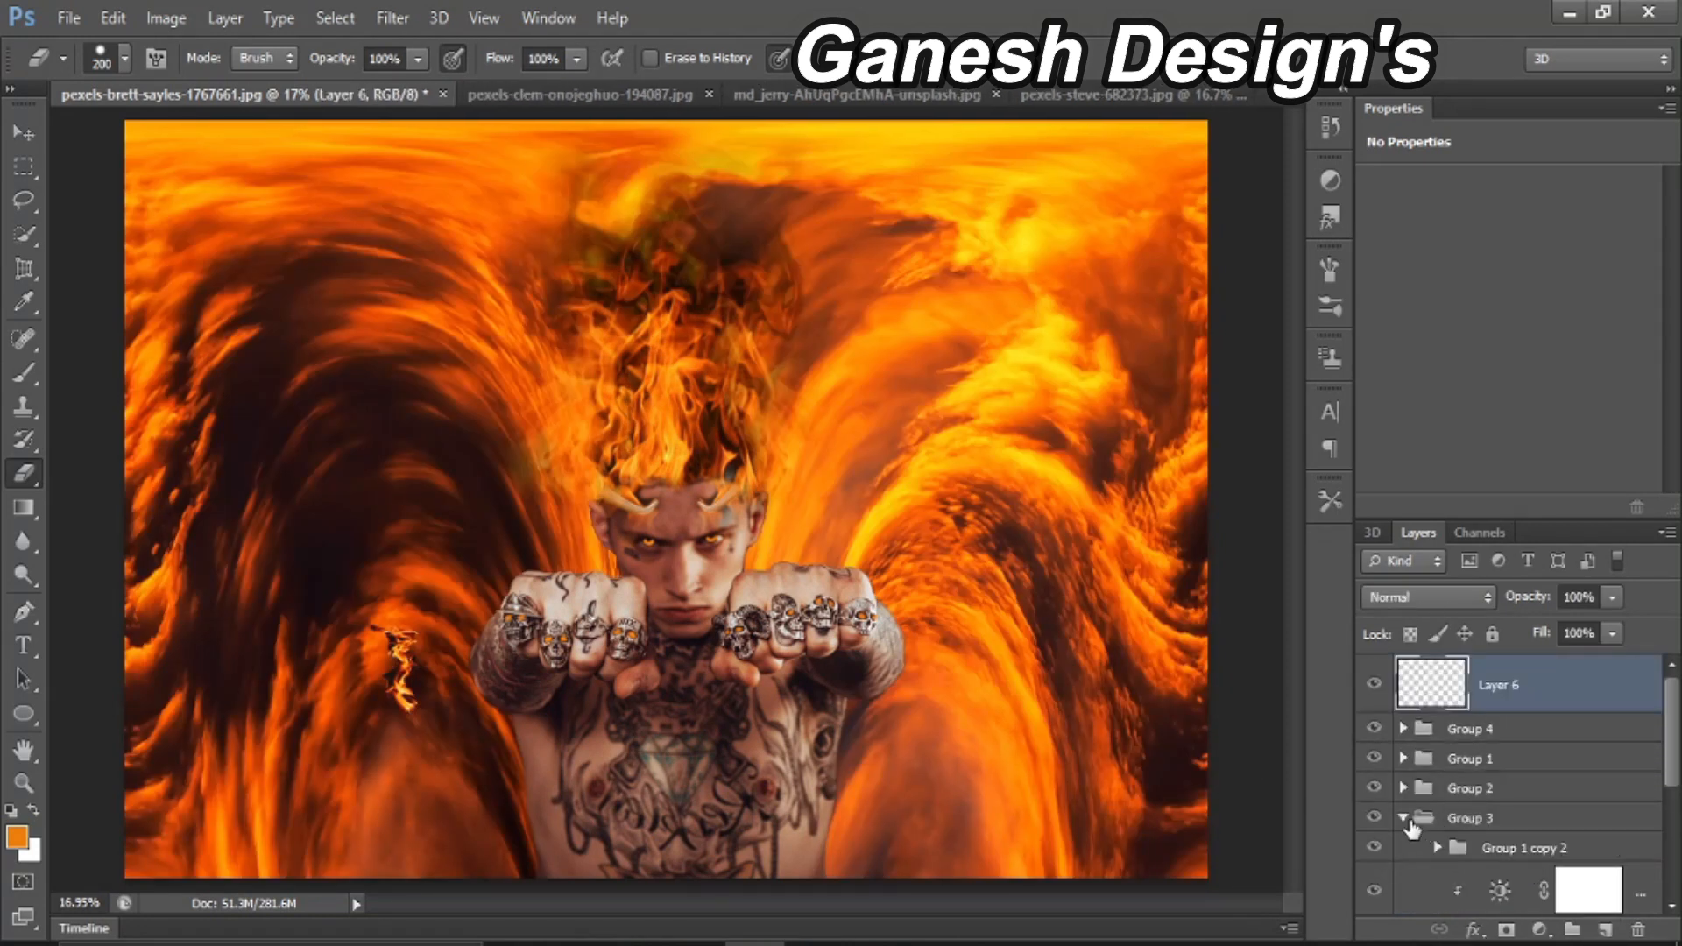
scroll(1411, 828, "down", 3)
scroll(1434, 793, "up", 2)
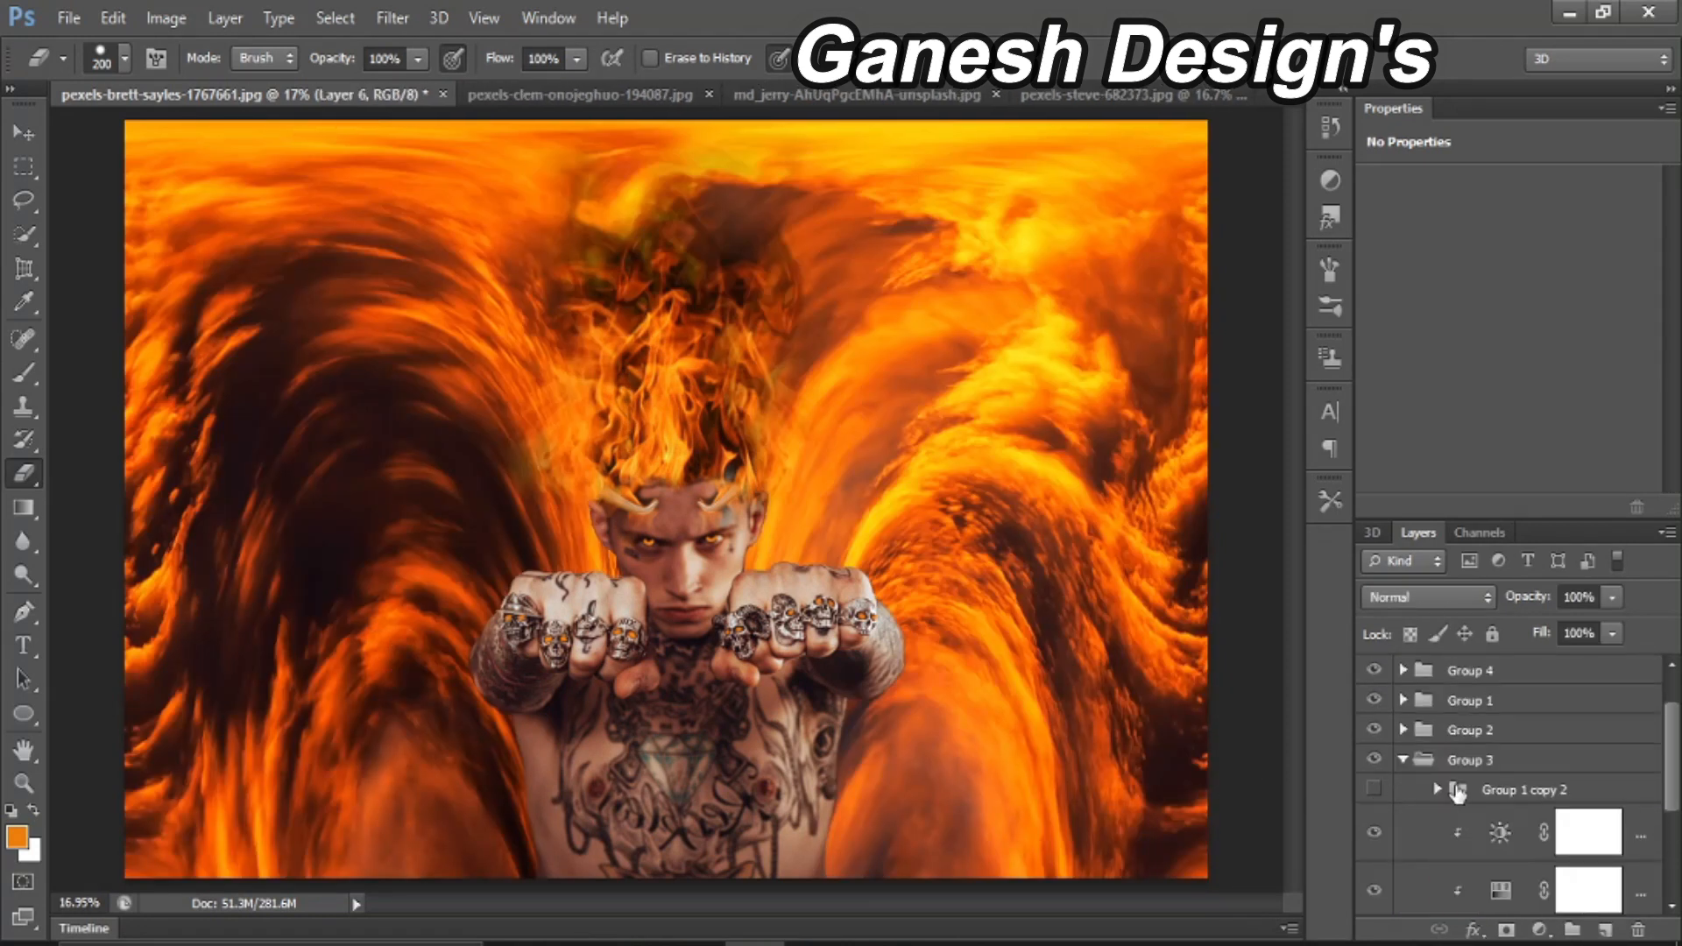
left_click(1477, 787)
scroll(1478, 787, "down", 1)
left_click(1438, 730)
scroll(1489, 780, "down", 2)
left_click(1501, 781)
scroll(1506, 781, "up", 1)
left_click(1373, 674)
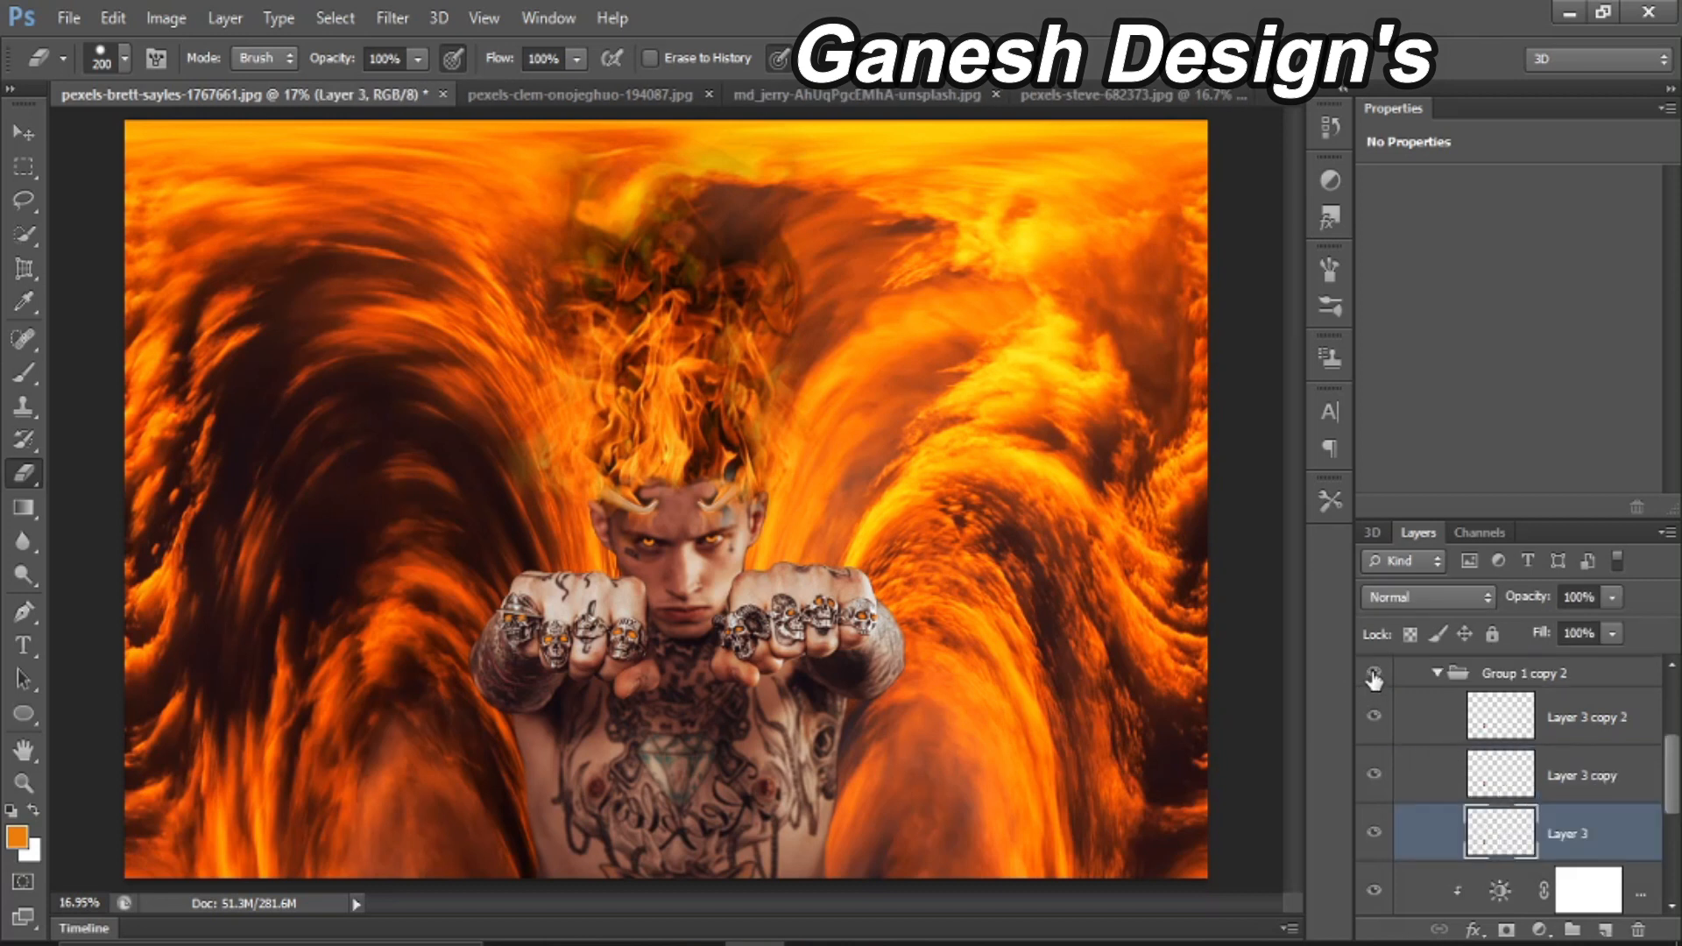
Step: Delete Layer 3 copy 2, Layer 3 copy and Layer 3 from Group 1 copy 2
left_click(1494, 727)
left_click(1639, 929)
left_click(786, 368)
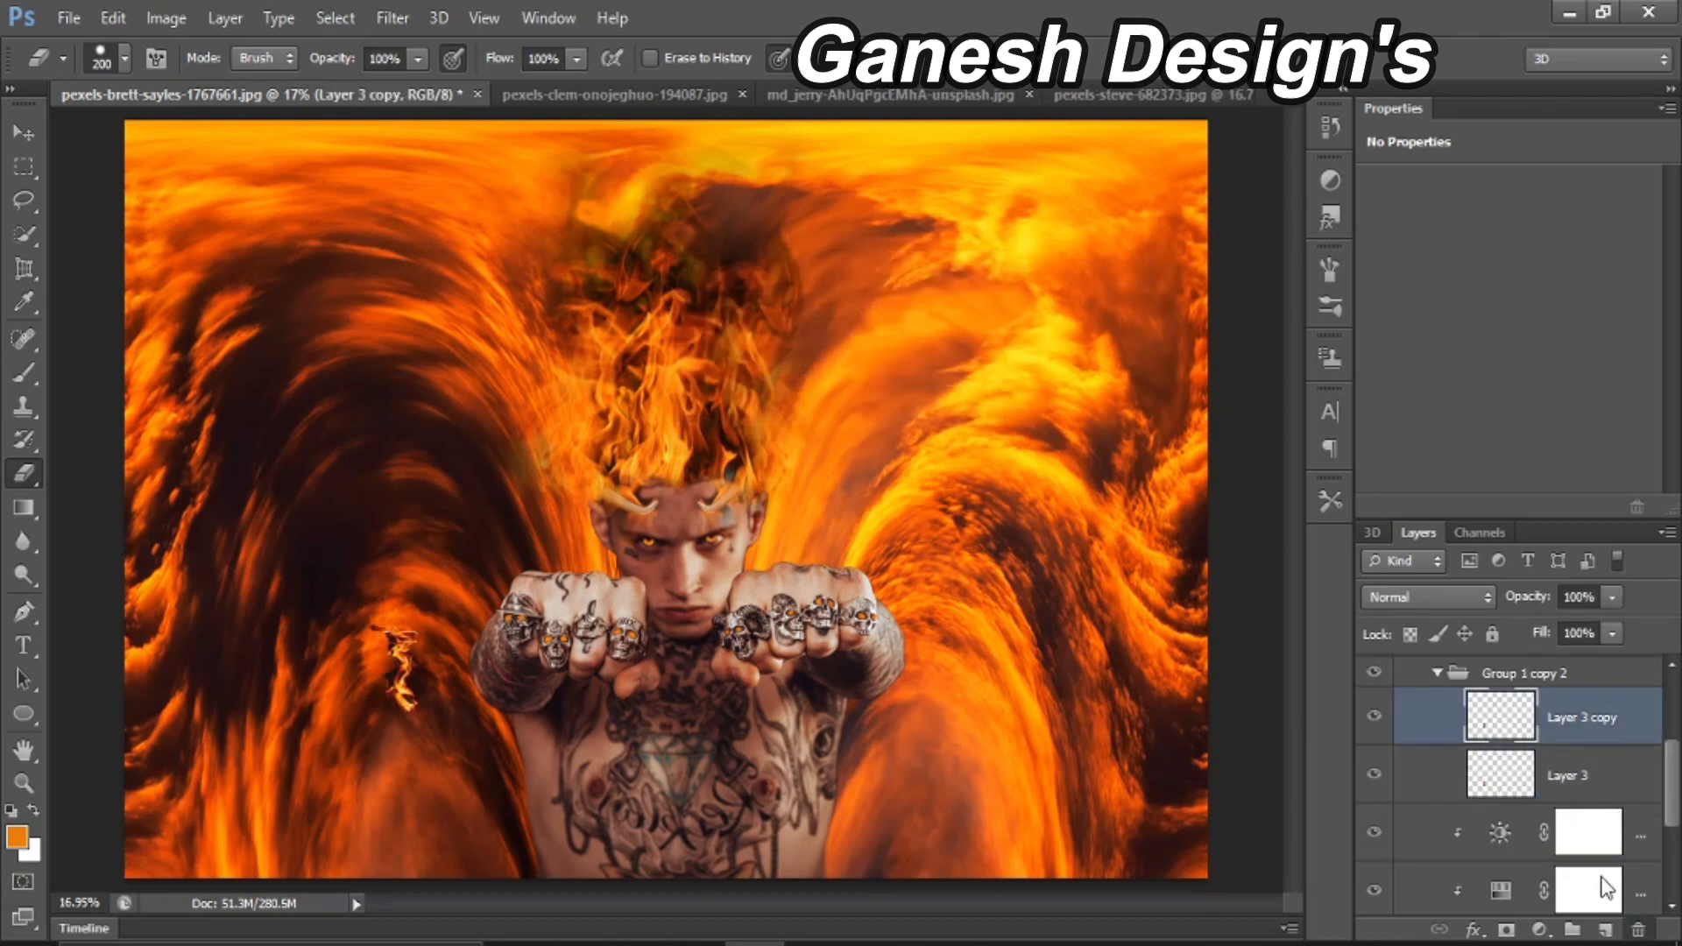
left_click(1635, 927)
left_click(792, 368)
left_click(1637, 929)
left_click(792, 368)
Step: Close the deer document without saving, and quick-select the lower body of flames in the fire document
scroll(1461, 903, "up", 3)
left_click(1517, 697)
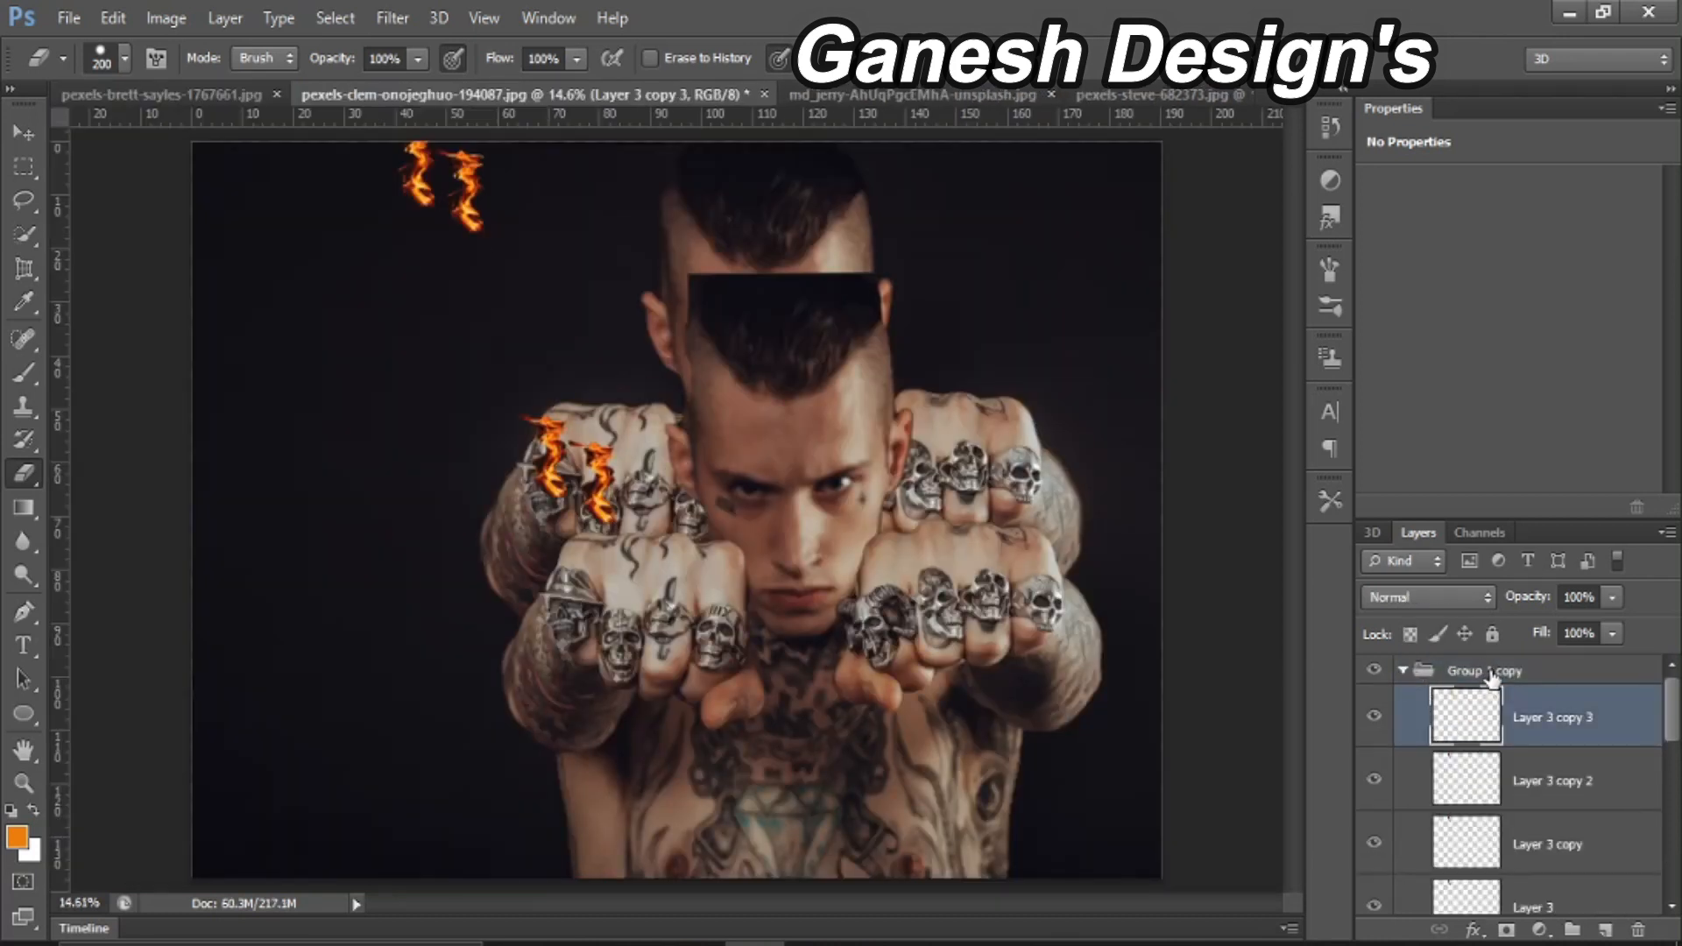
scroll(1492, 677, "down", 2)
left_click(925, 96)
left_click(1107, 93)
left_click(1233, 93)
key("n")
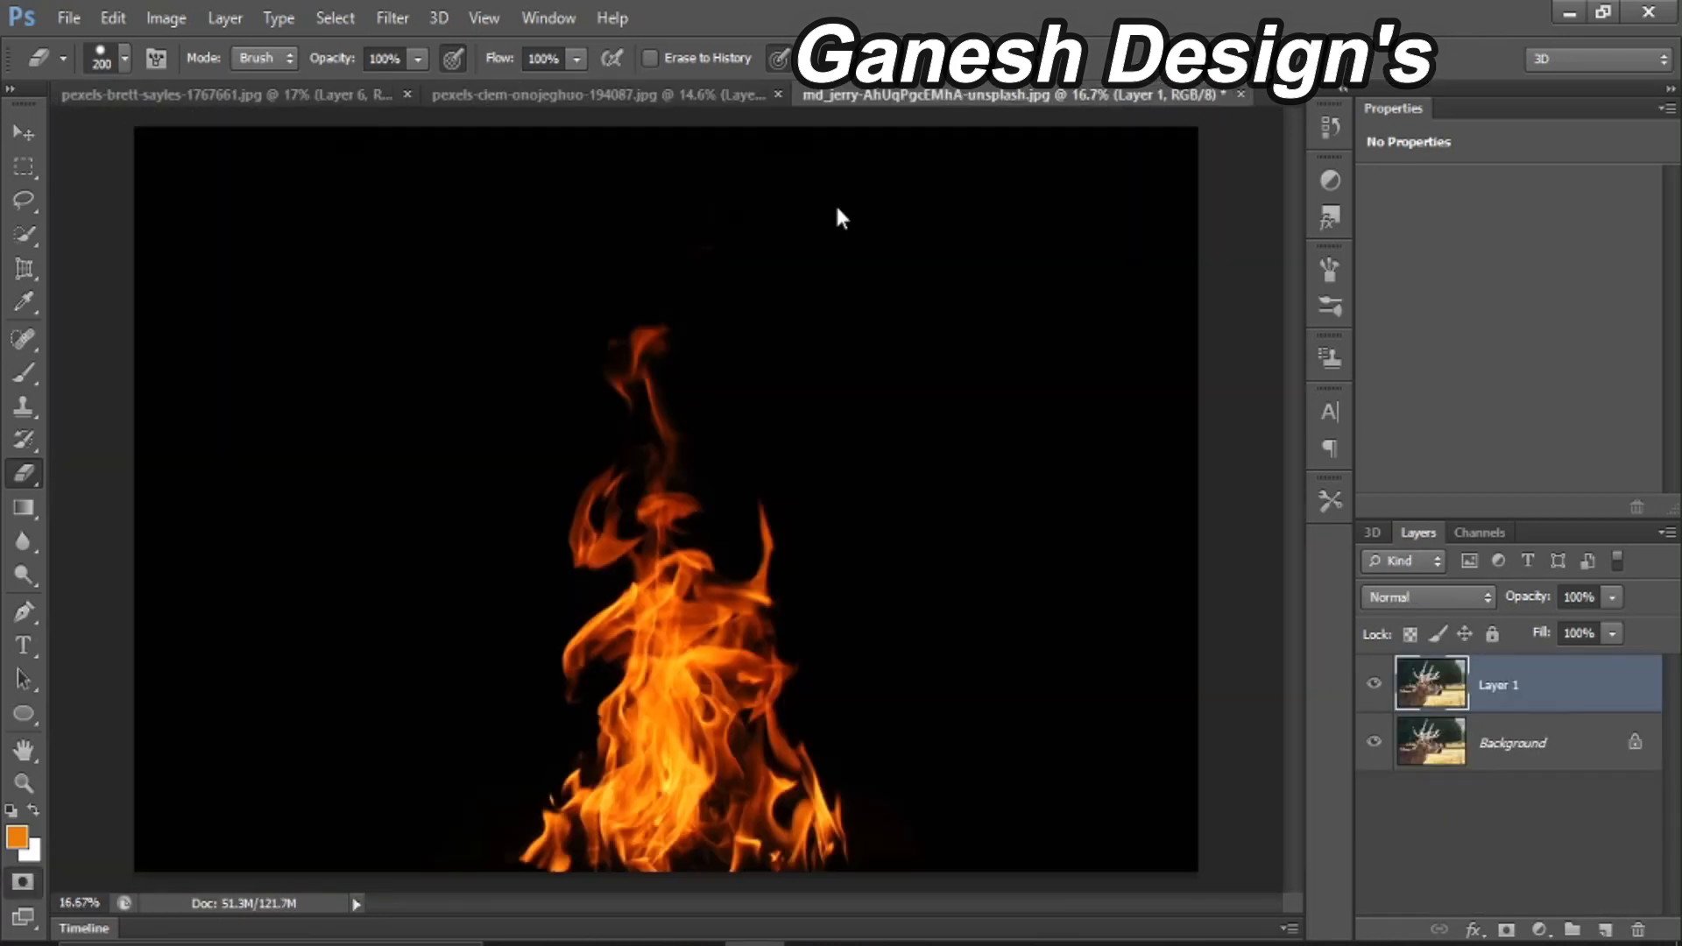
left_click(24, 234)
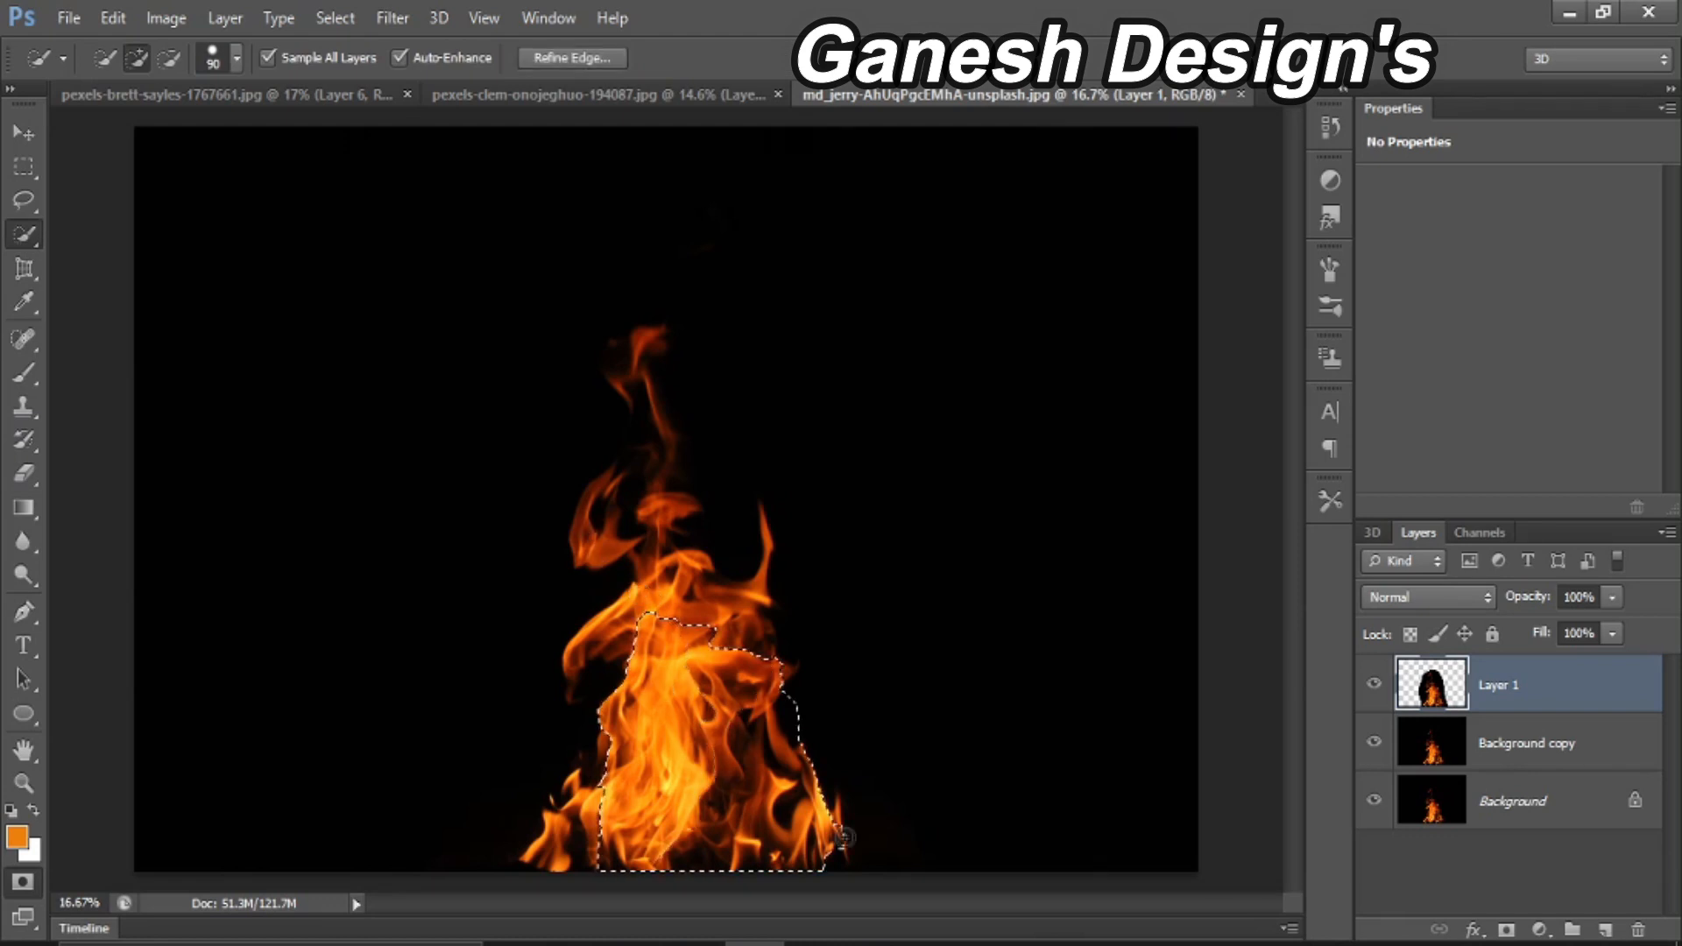
Step: Switch to the pexels-clem-onojeghuo document and delete the lowest flame layer, Layer 3
left_click(624, 92)
scroll(1489, 771, "up", 3)
left_click(1484, 782)
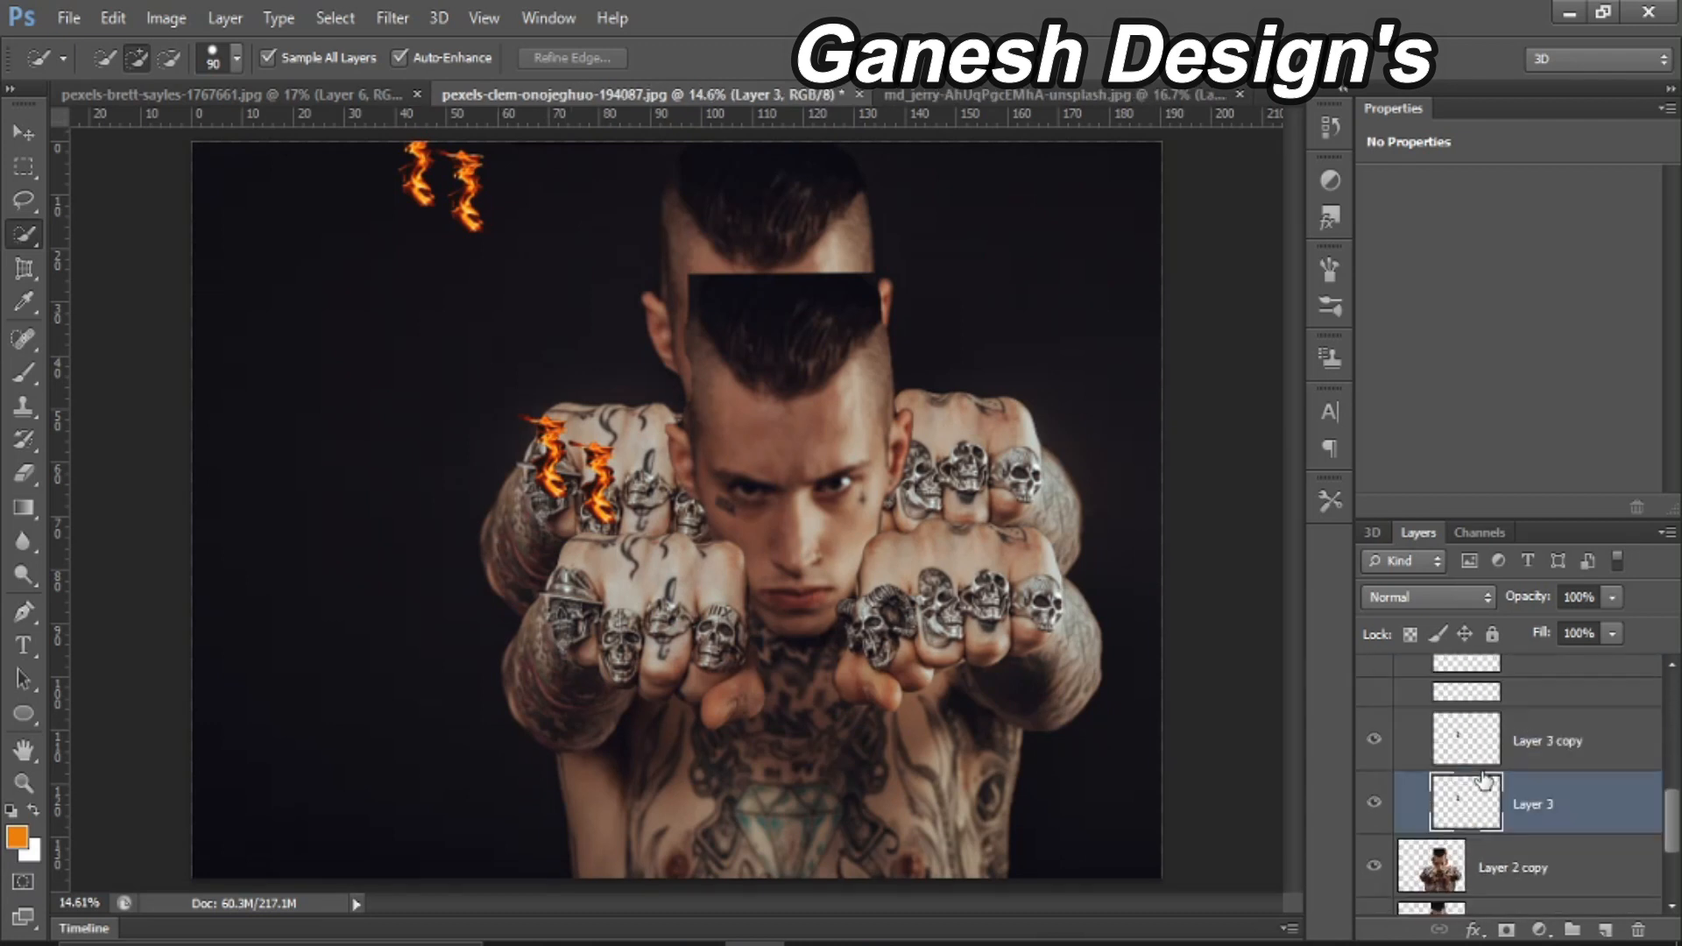
right_click(1527, 808)
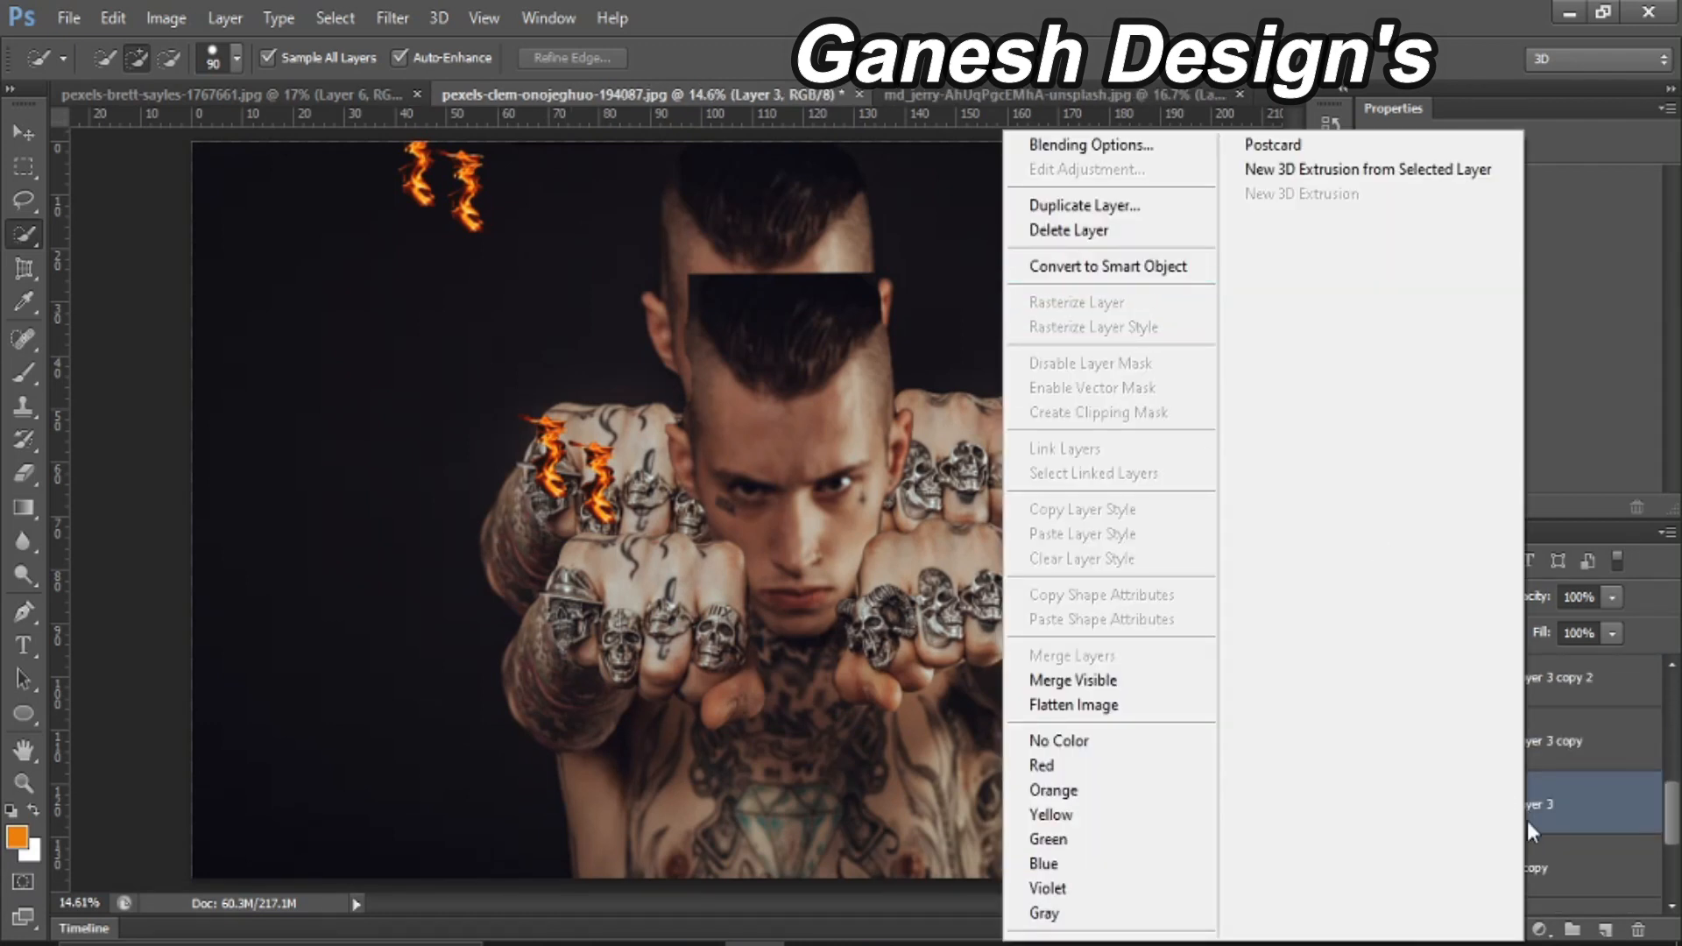
left_click(1555, 813)
left_click(1638, 929)
key("Return")
Step: Ungroup the group containing the remaining flame layers and select Layer 3 copy 3
scroll(1455, 763, "up", 3)
left_click(1473, 787)
left_click(1427, 747)
right_click(1430, 745)
right_click(1527, 745)
left_click(1446, 186)
left_click(1491, 776)
key("ctrl+t")
left_click_drag(601, 494, 791, 526)
key("Escape")
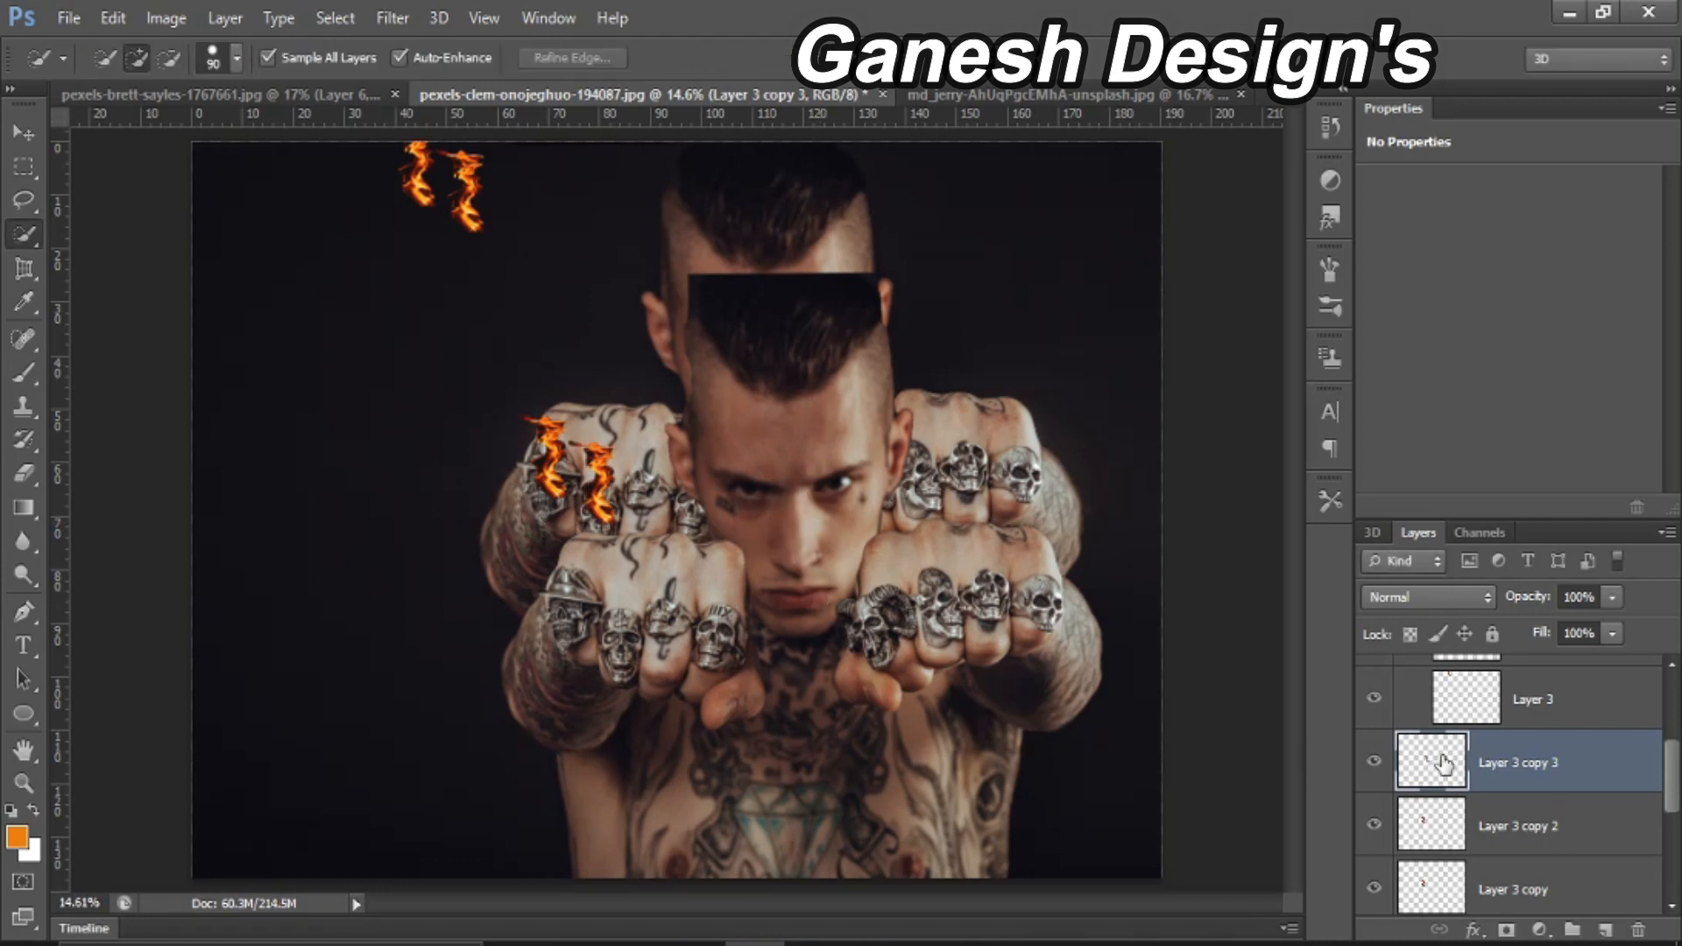
Step: Move the Layer 3 copy 3 flame over the man's cheek, and bring it into the pexels-brett-sayles composite near the fist
key("ctrl+t")
left_click_drag(613, 515, 759, 585)
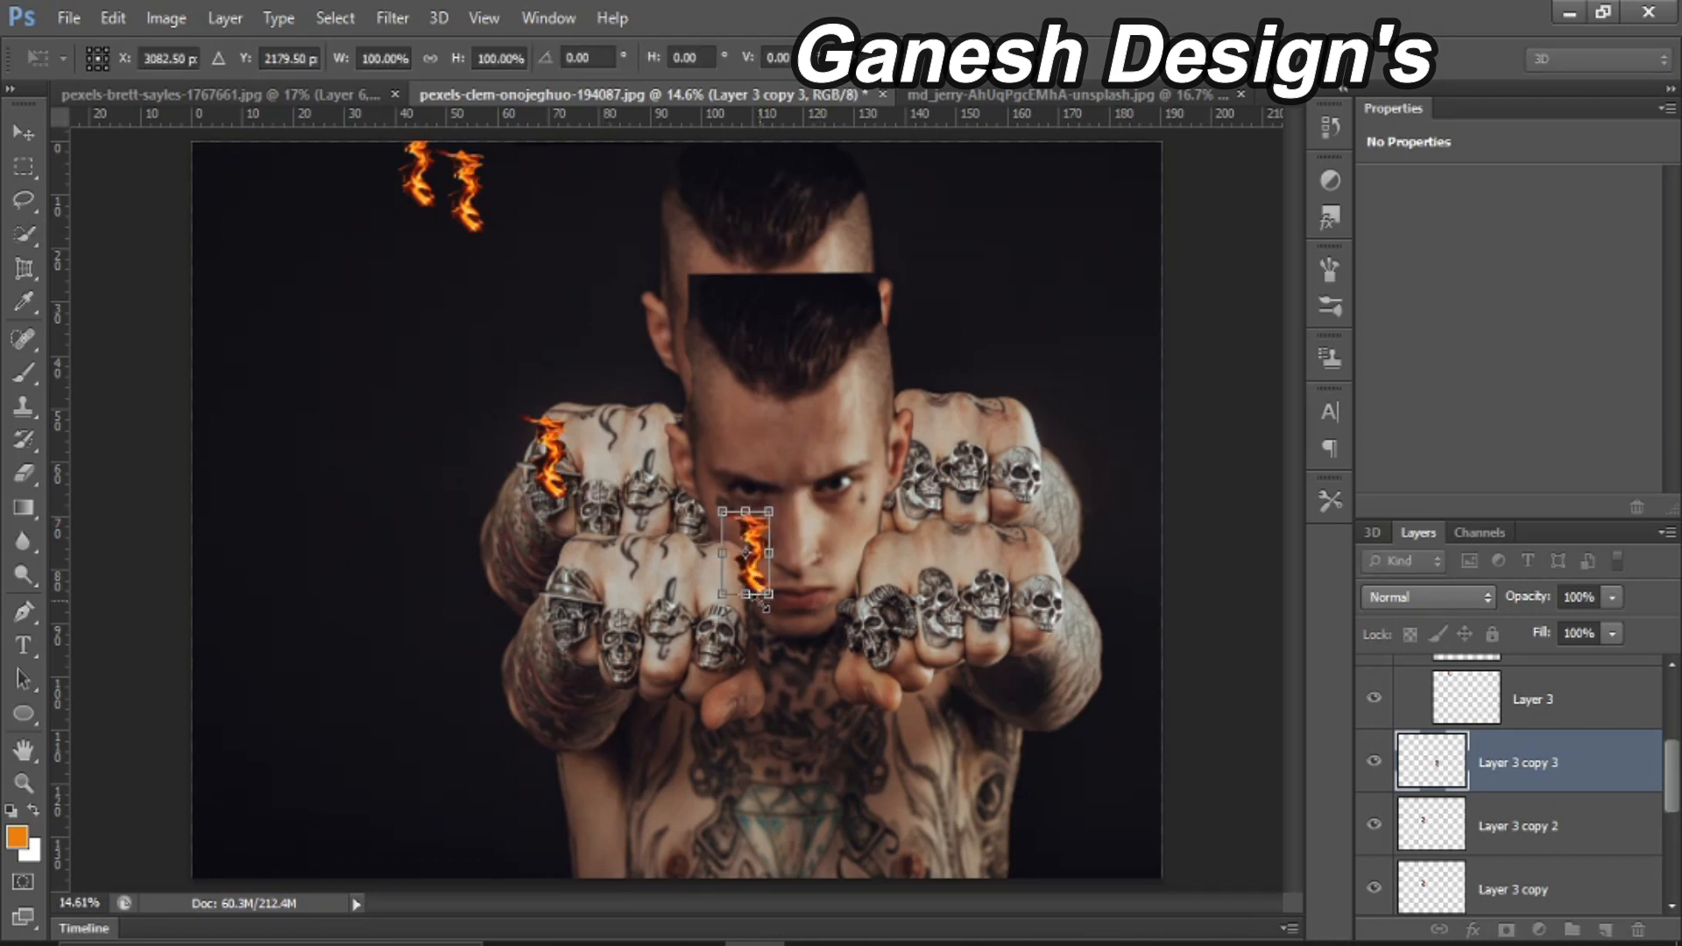
key("Return")
left_click_drag(384, 103, 531, 557)
Step: Scale and reshape the flame so it rises from the hat-wearing skull ring on the outer finger
key("ctrl+t")
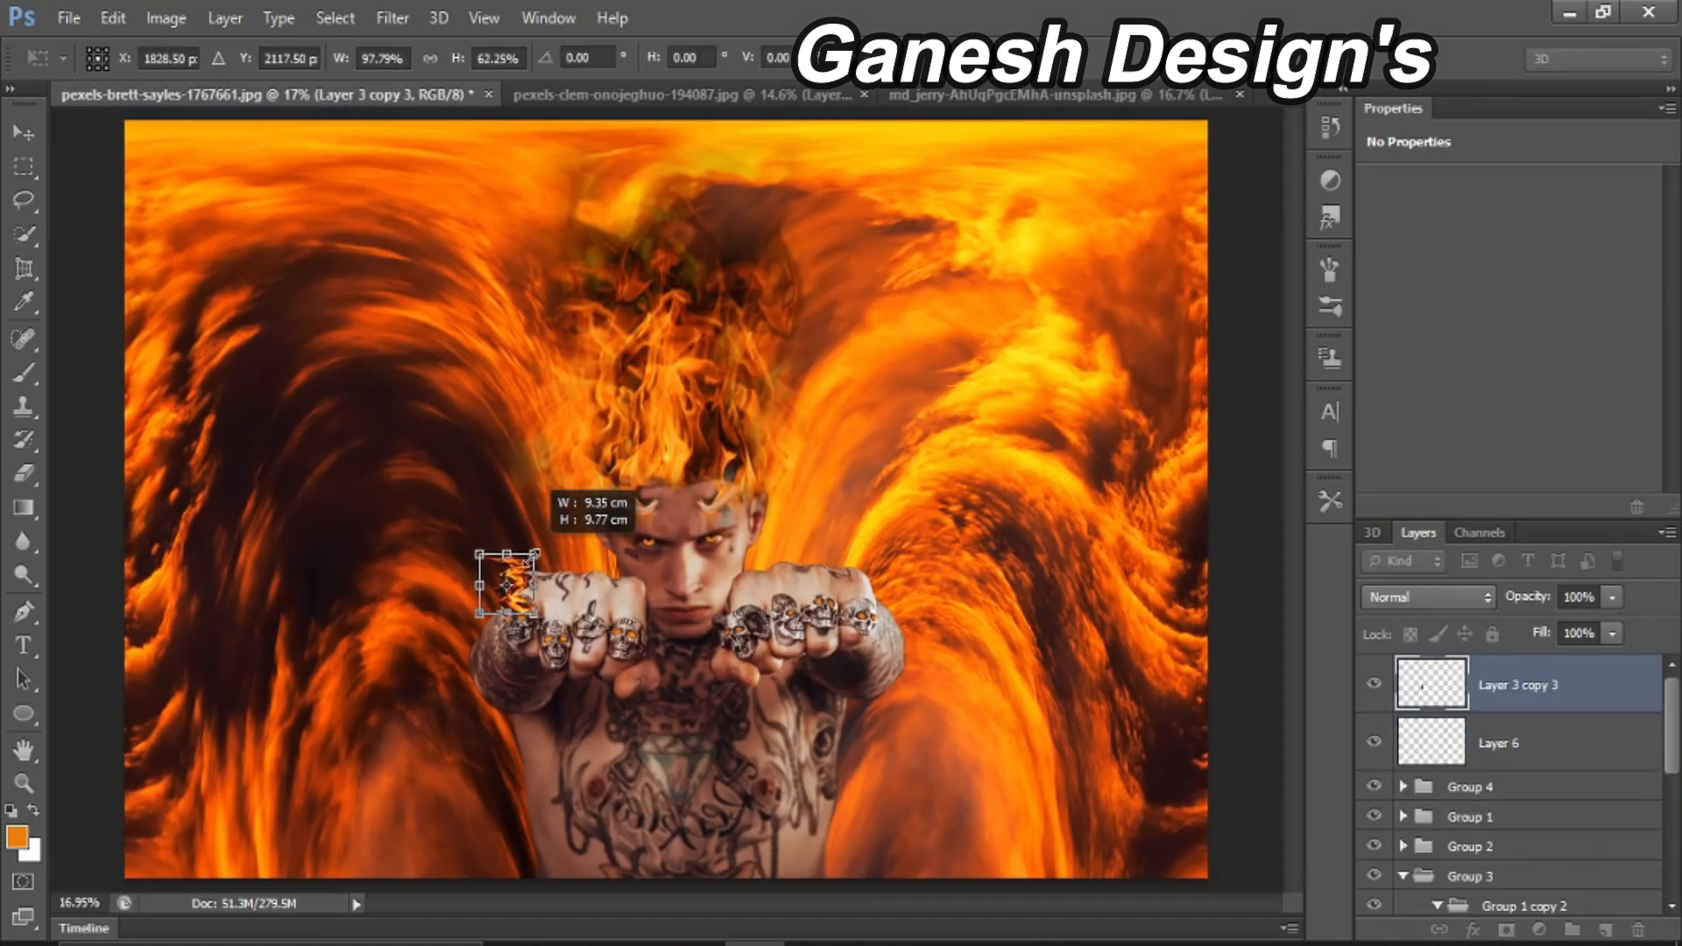
key("ctrl+plus")
key("ctrl+plus")
key("ctrl+plus")
scroll(233, 503, "down", 3)
left_click_drag(232, 503, 233, 558)
left_click_drag(199, 469, 207, 138)
left_click_drag(256, 377, 409, 368)
mouse_move(337, 274)
left_mouse_down()
mouse_move(312, 436)
mouse_move(273, 337)
mouse_move(279, 296)
left_mouse_up()
key("Return")
key("w")
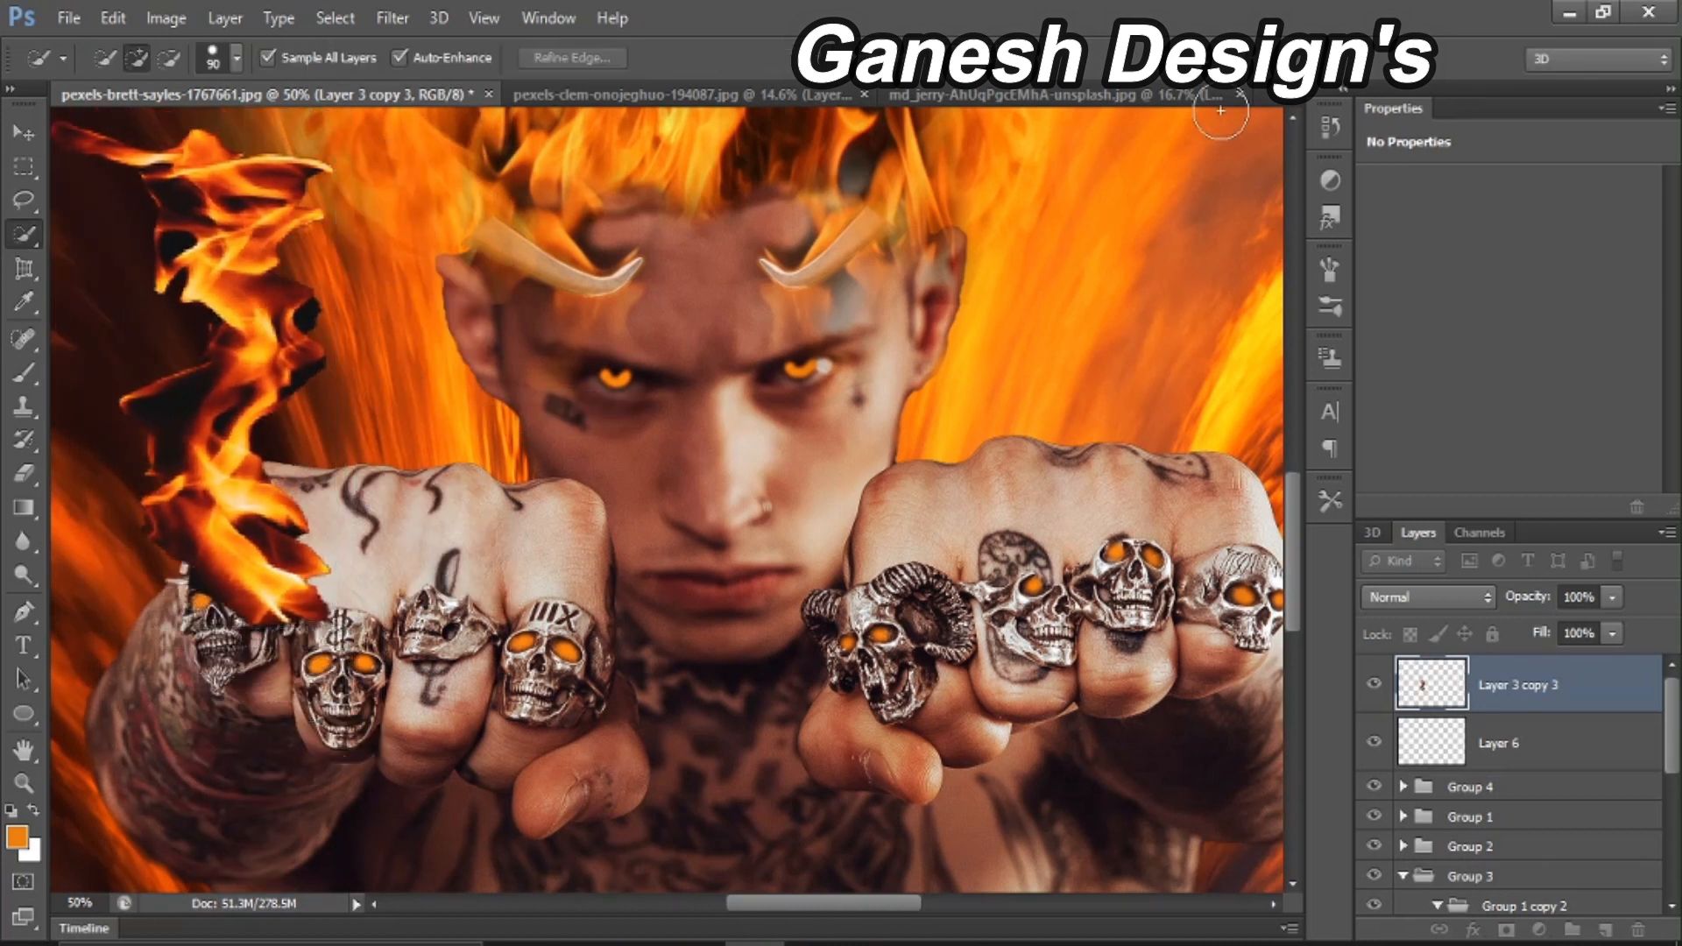
Step: Erase the flame's upper part and stray edges around the skull ring, and transform the remaining flame to lean over the fist
left_click(23, 473)
left_click_drag(307, 175, 116, 358)
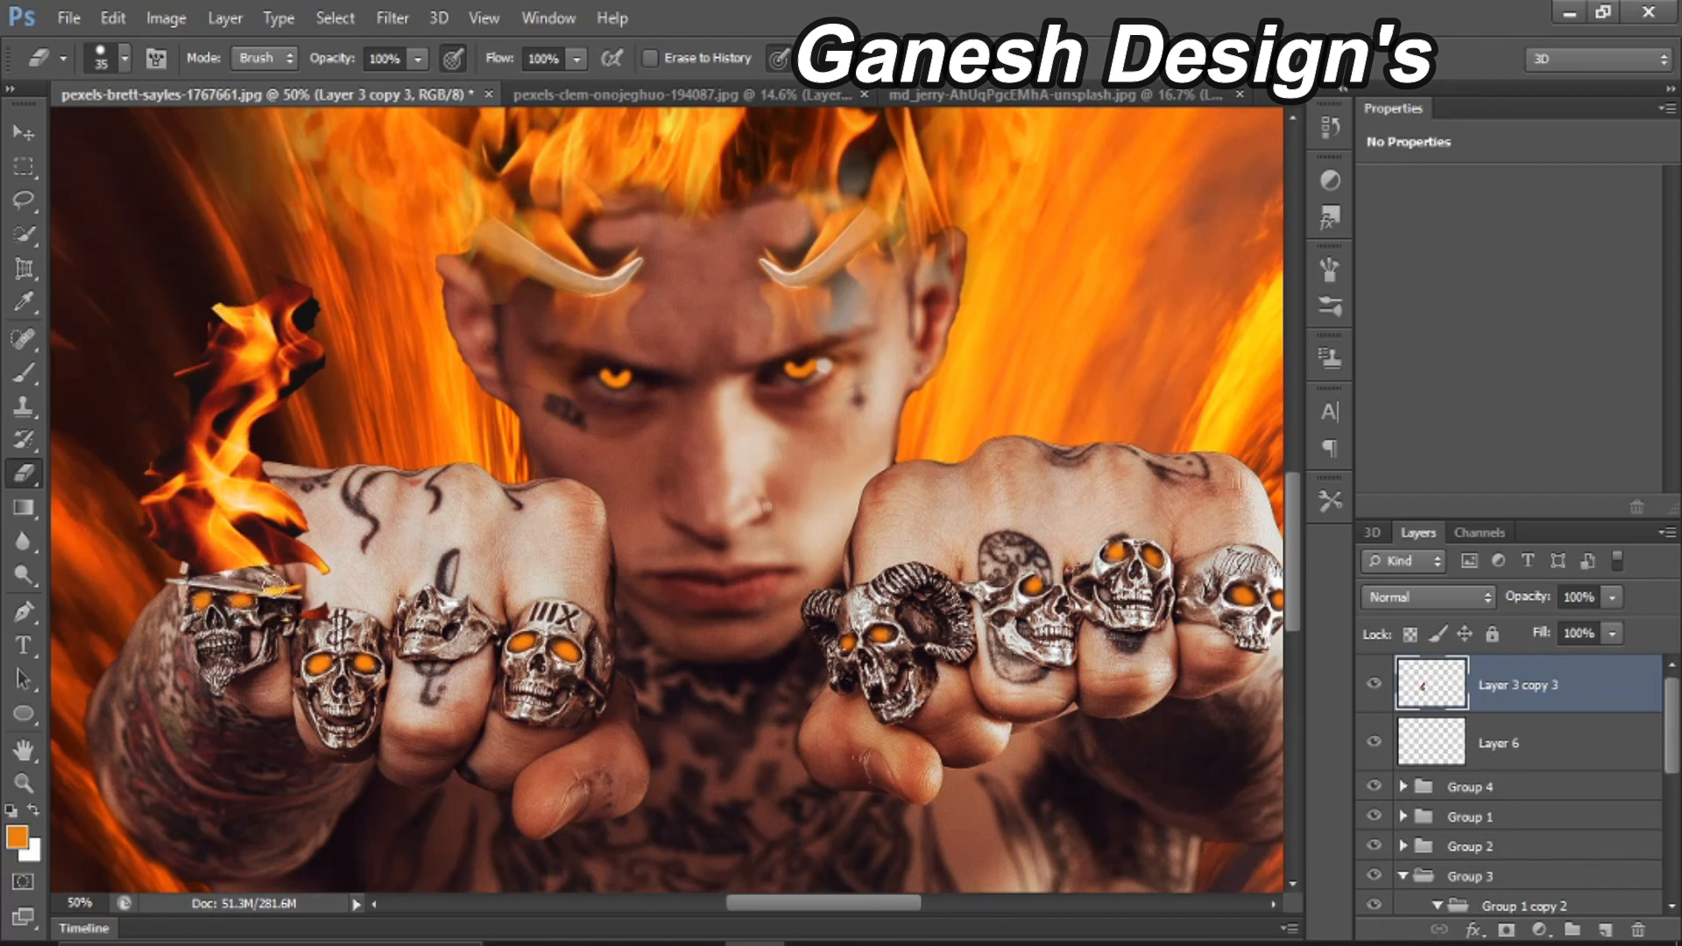
key("ctrl+t")
left_click_drag(302, 346, 329, 433)
key("Return")
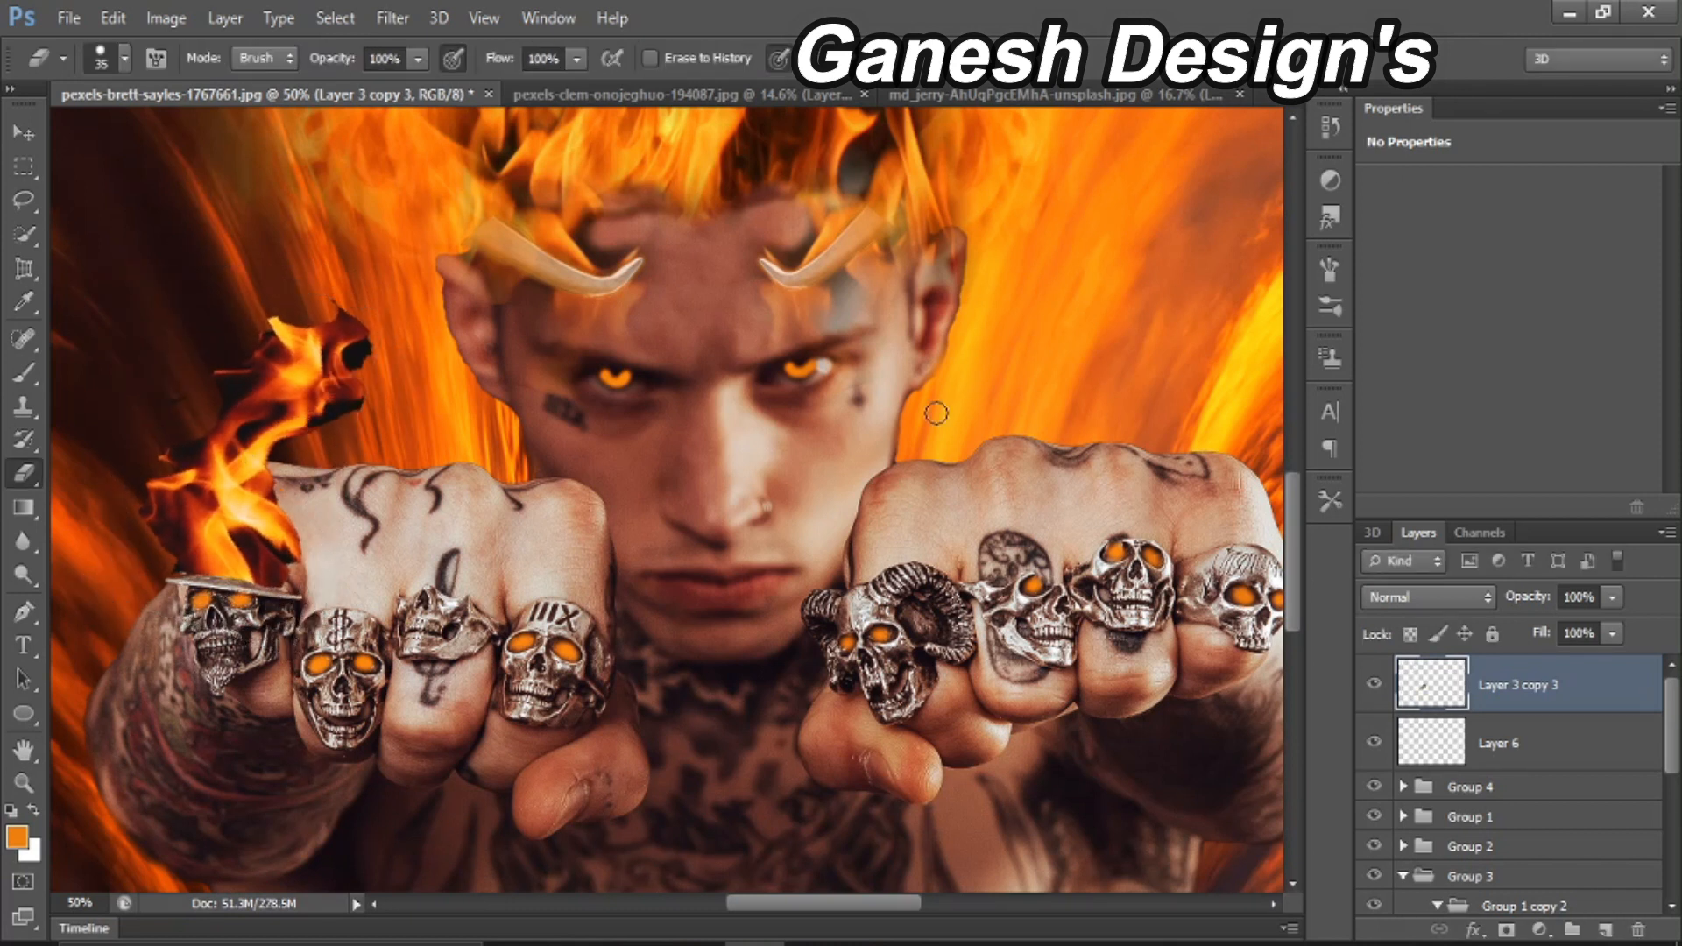
Step: Undo the last flame edits and delete the Layer 3 copy 3 flame layer
key("ctrl+alt+z")
key("ctrl+alt+z")
left_click(1637, 929)
key("Return")
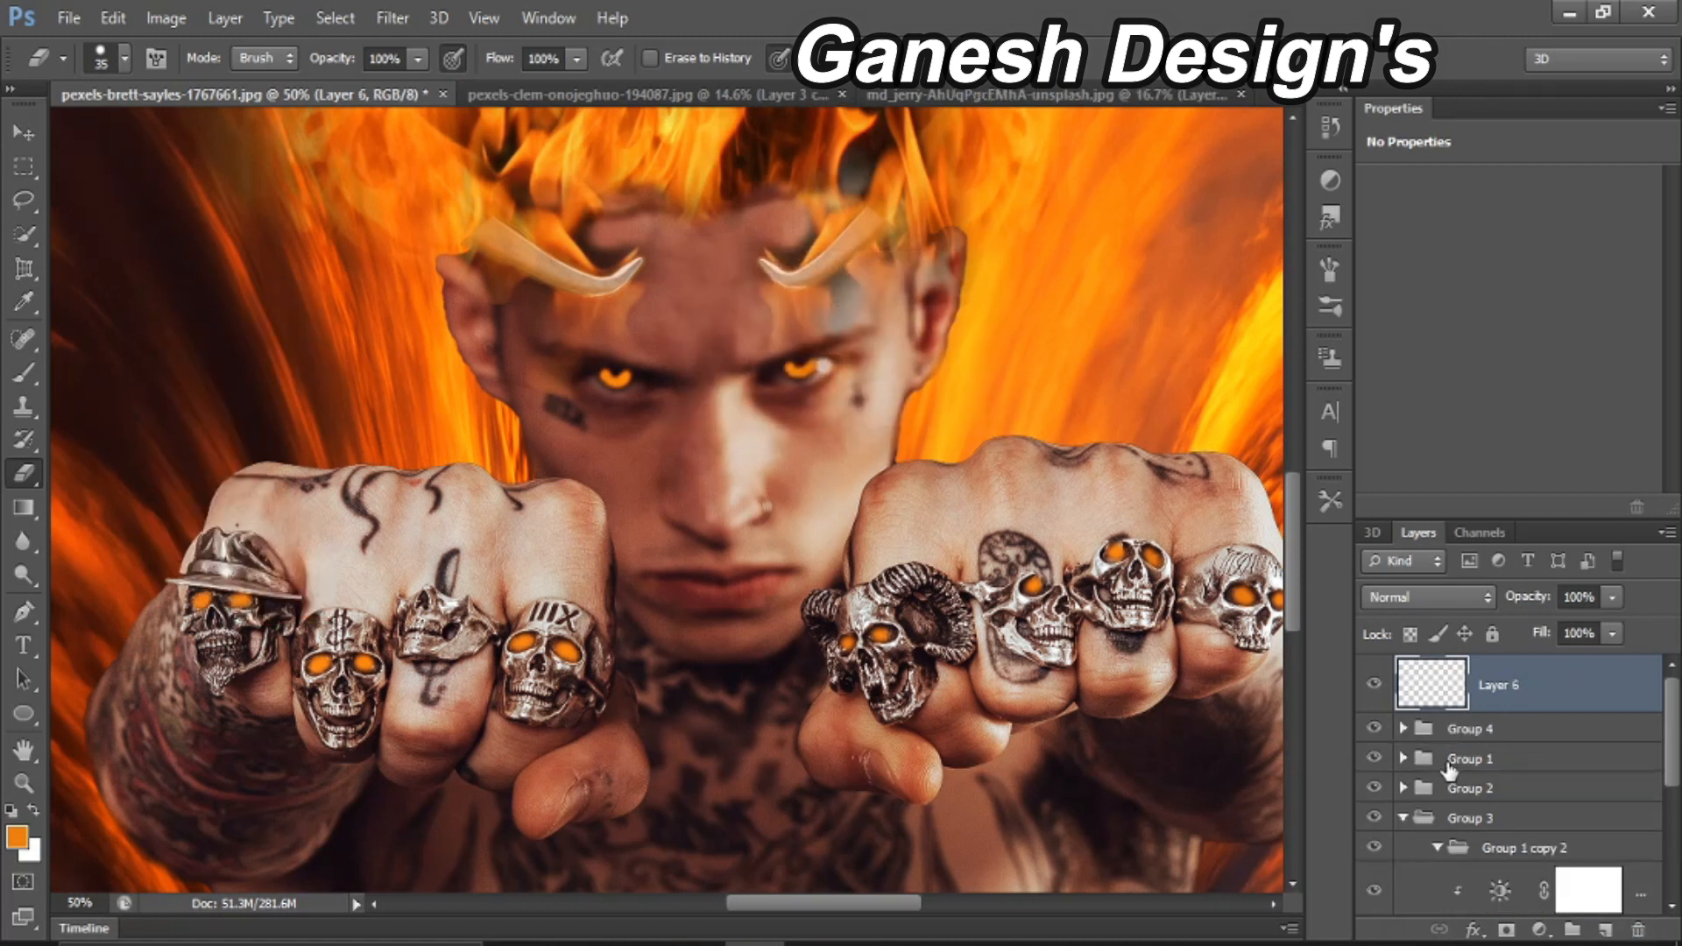
Step: Check the contents of Group 4 and Group 1 by toggling their visibility, and ungroup Group 1
left_click(1374, 728)
left_click(1374, 729)
left_click(1374, 758)
left_click(1374, 758)
left_click(1414, 761)
left_click(1405, 759)
scroll(1446, 772, "down", 2)
left_click(1466, 803)
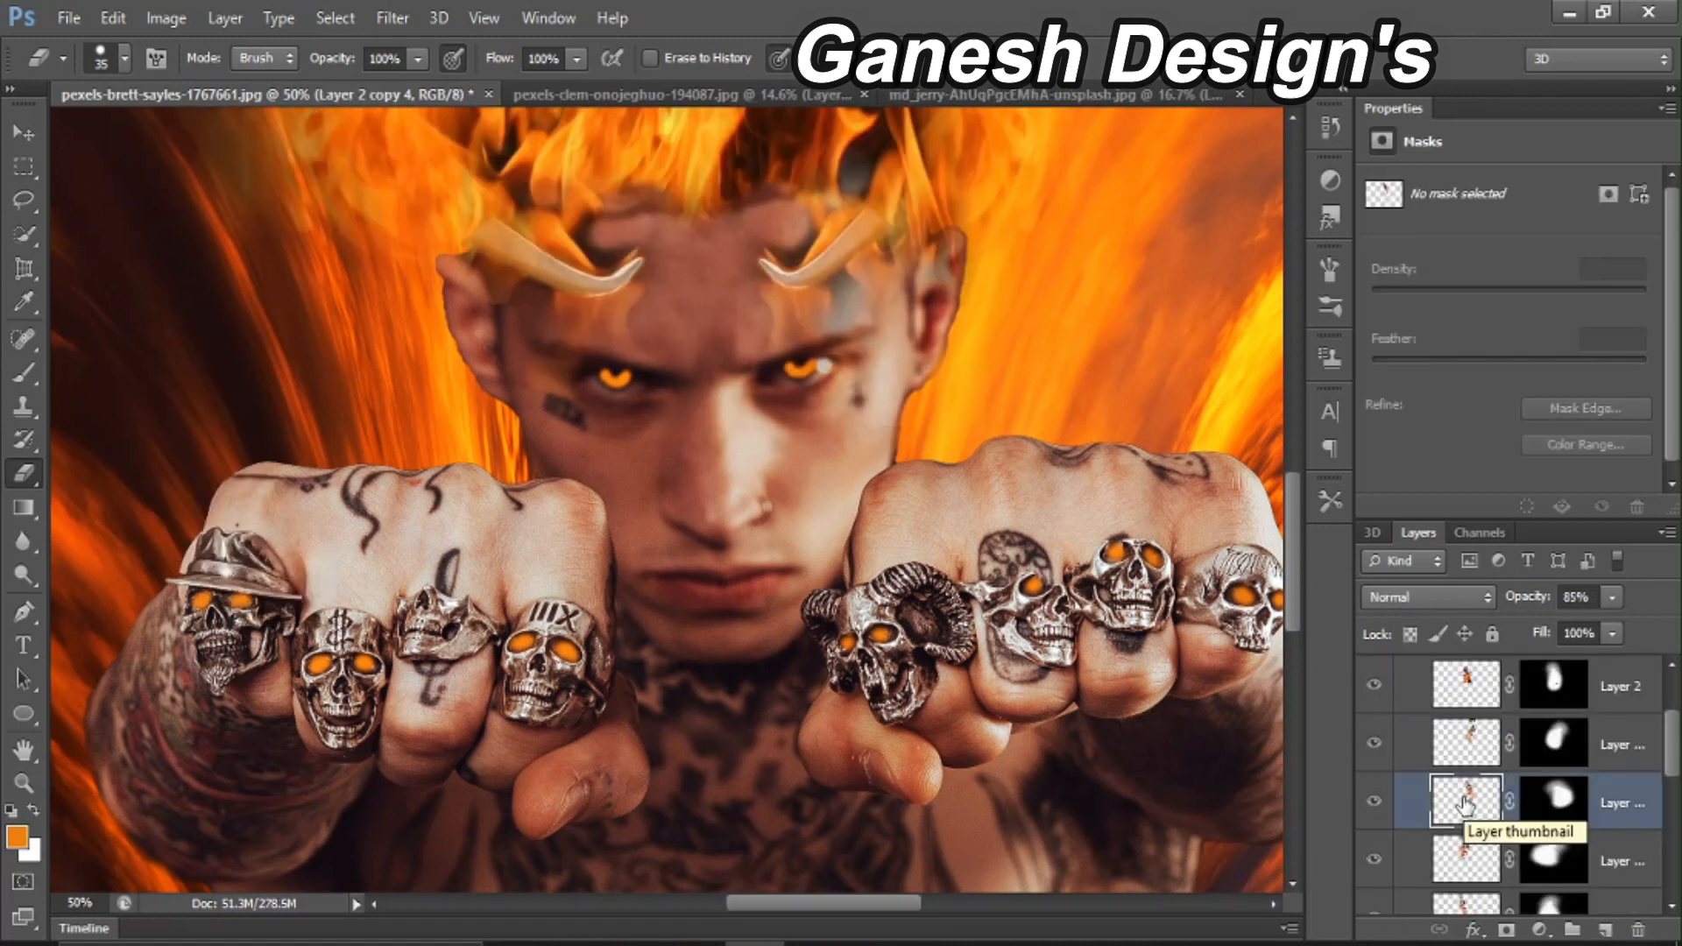
scroll(1465, 802, "up", 1)
right_click(1472, 740)
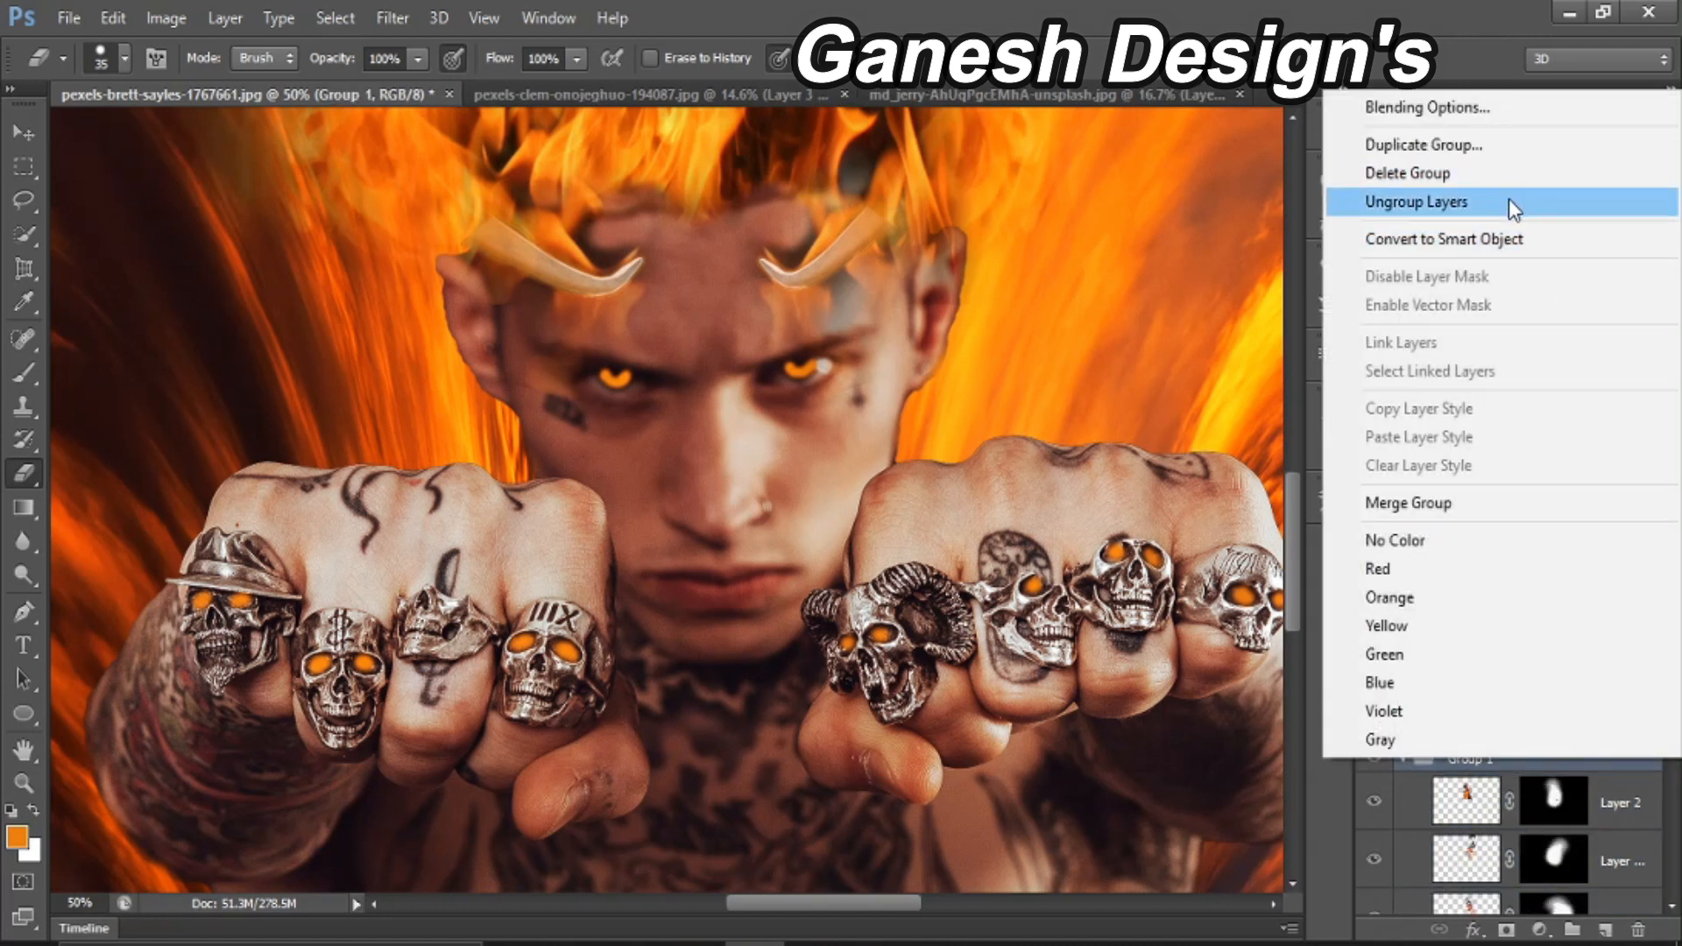
left_click(1513, 207)
Step: Rename Group 2 as subject and collapse it
scroll(1518, 740, "down", 3)
left_click(1403, 759)
left_click(1472, 760)
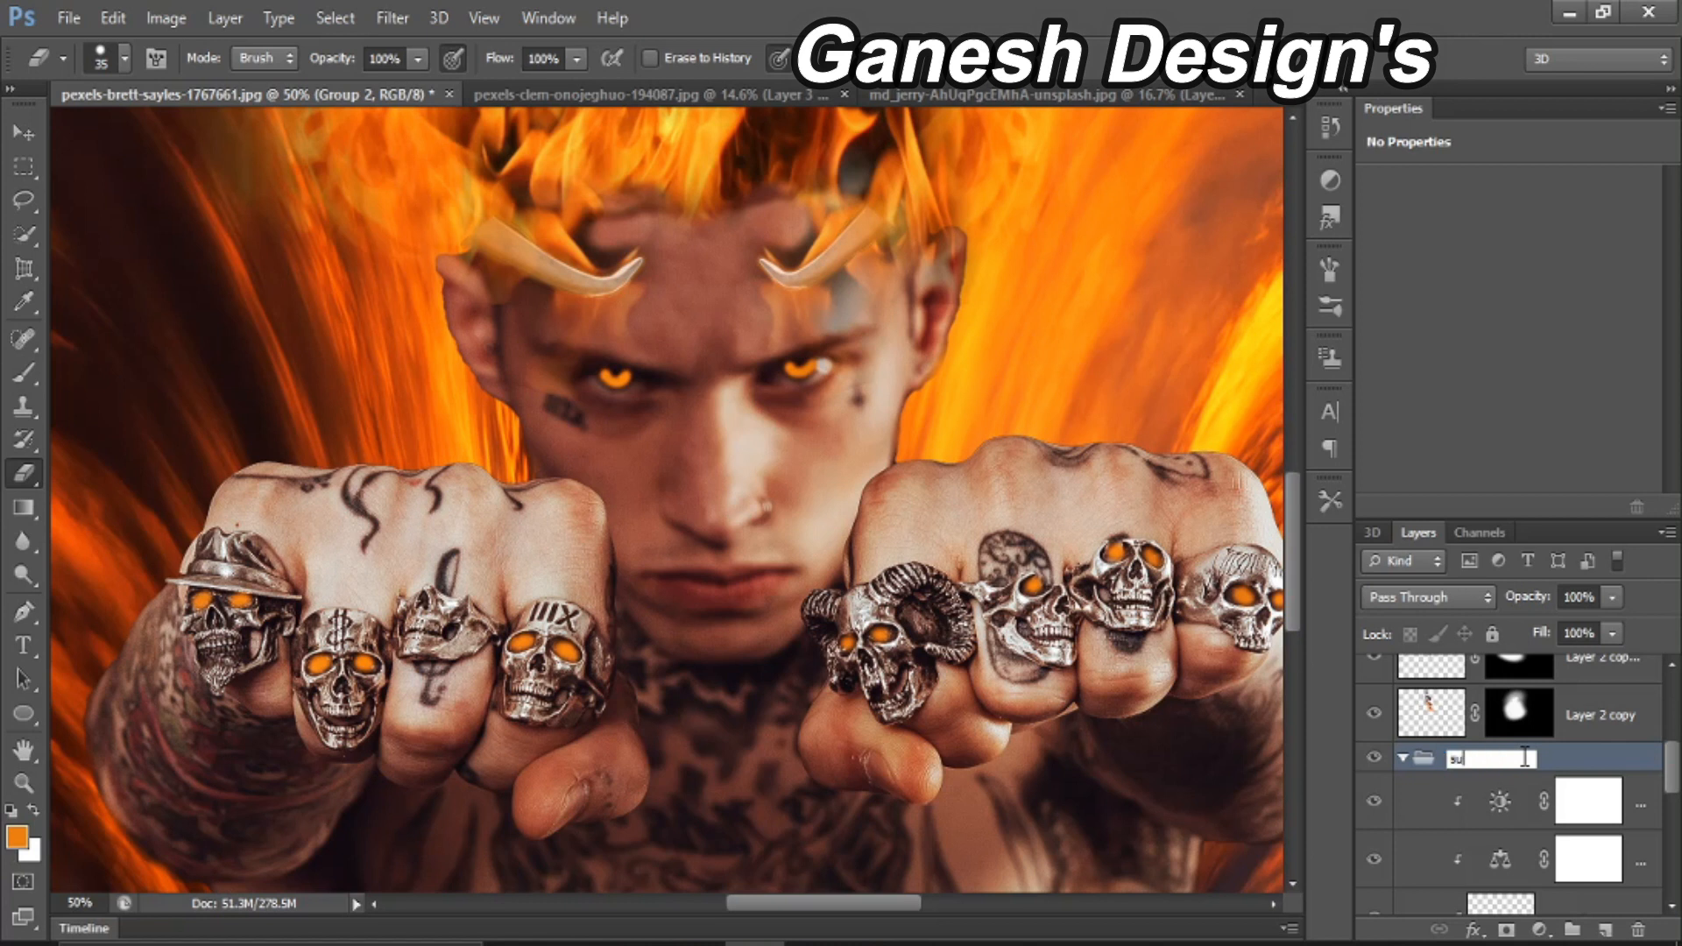
left_click(1403, 759)
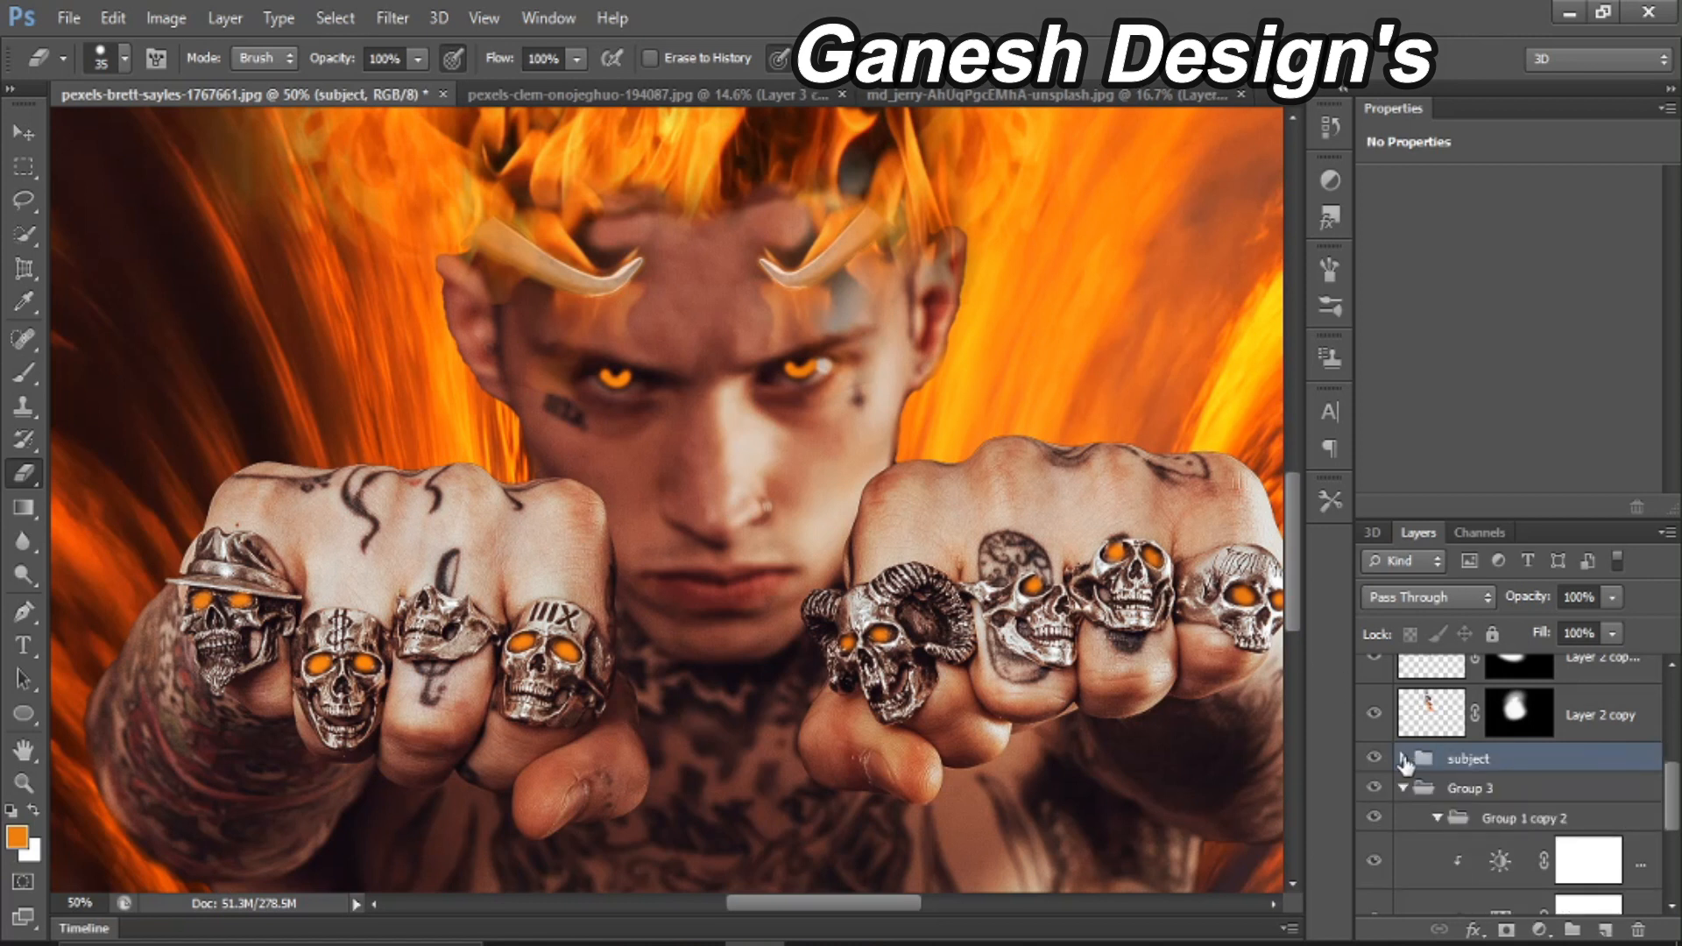
Step: Rename Group 3 as background
left_click(1405, 788)
left_click(1405, 789)
double_click(1466, 789)
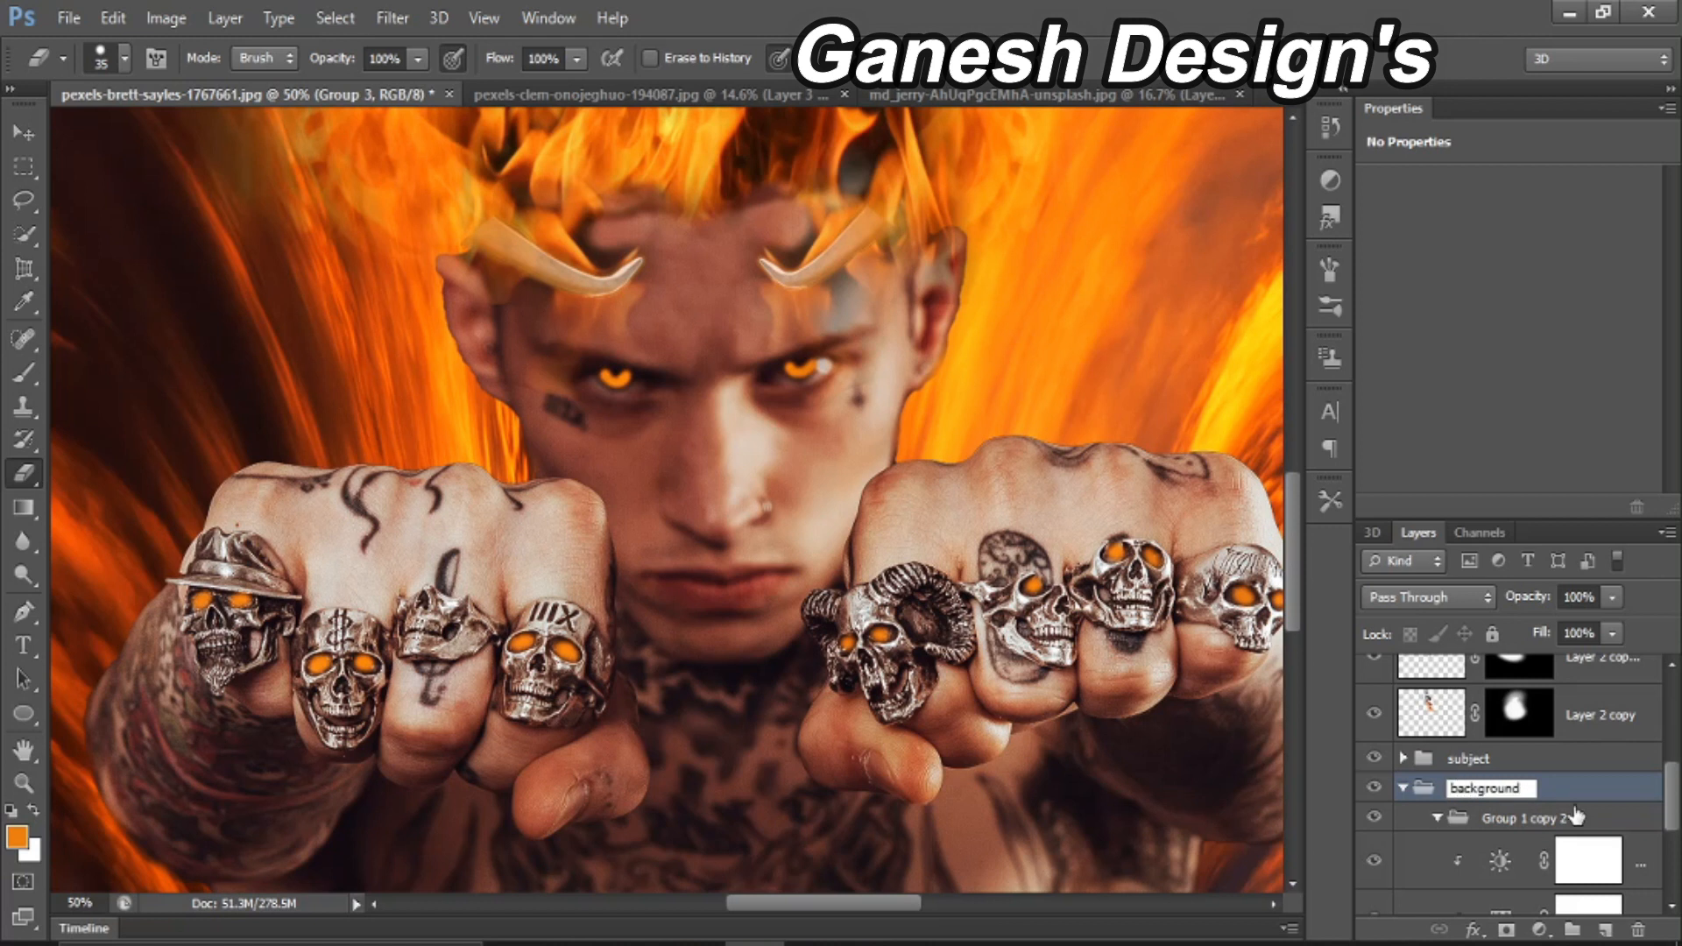
type("background")
key("Return")
Step: Check the horn layers inside Group 4, rename the group as deer and collapse it
scroll(1498, 803, "up", 3)
left_click(1404, 728)
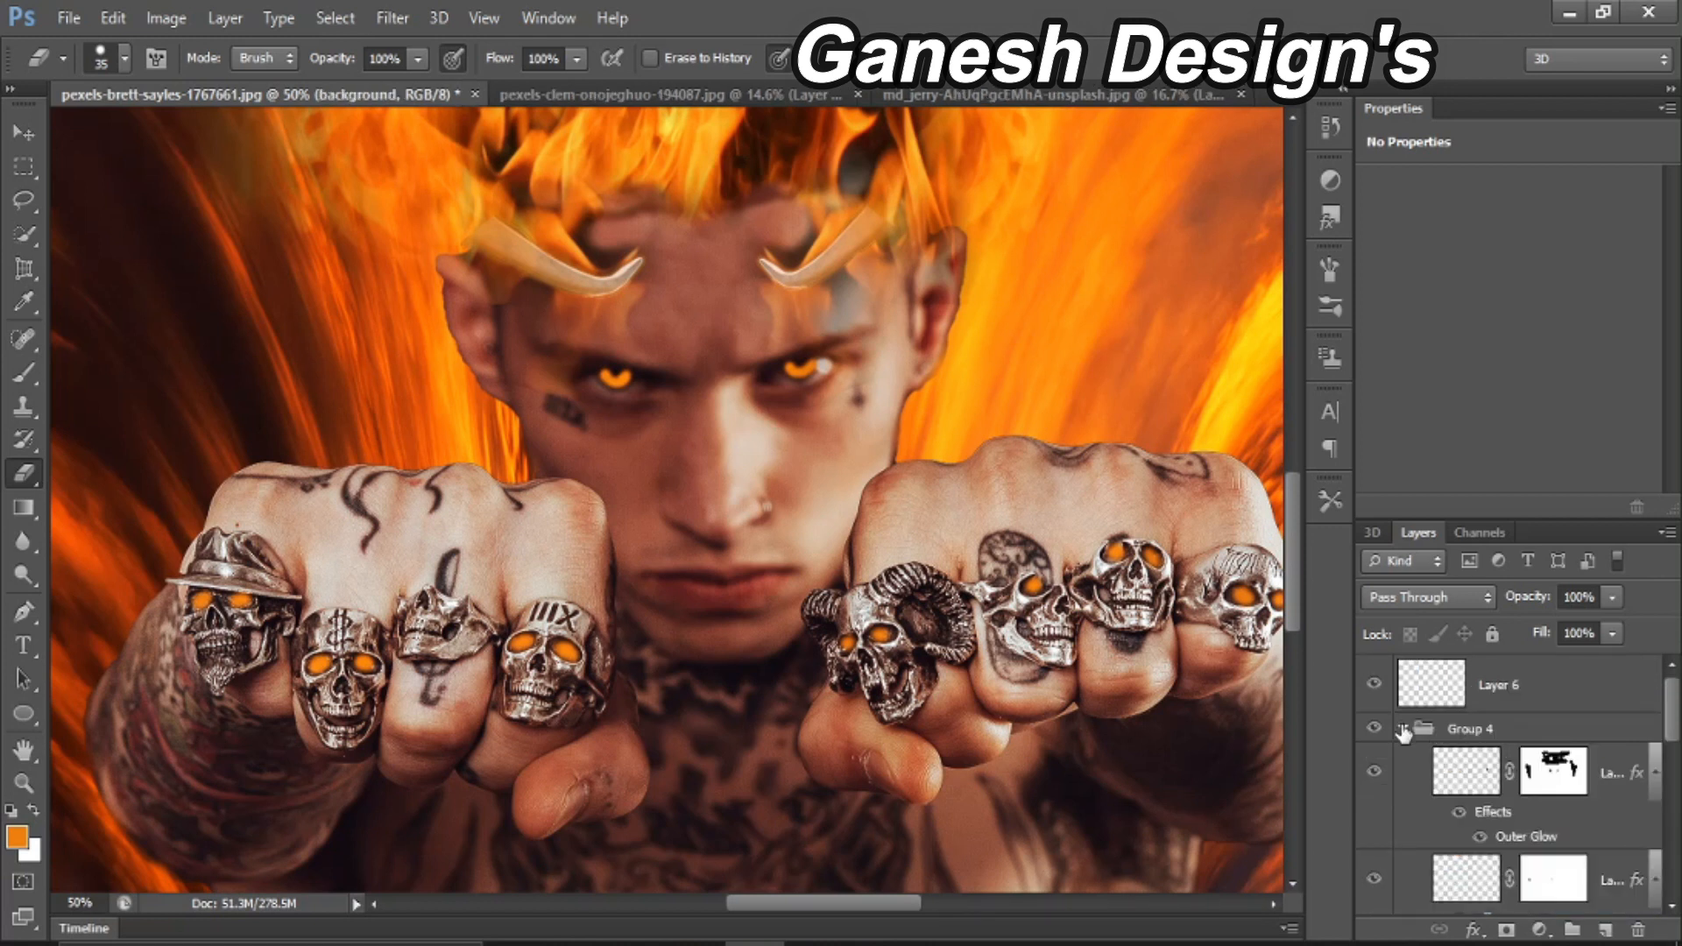
scroll(1404, 730, "down", 4)
scroll(1402, 732, "up", 2)
scroll(1402, 734, "up", 2)
scroll(1402, 737, "down", 2)
scroll(1402, 738, "up", 2)
double_click(1472, 729)
type("deer")
key("Return")
left_click(1403, 728)
Step: Duplicate a masked Layer 2 flame copy, shrink it heavily and place it above the hat-wearing skull ring
left_click(1450, 775)
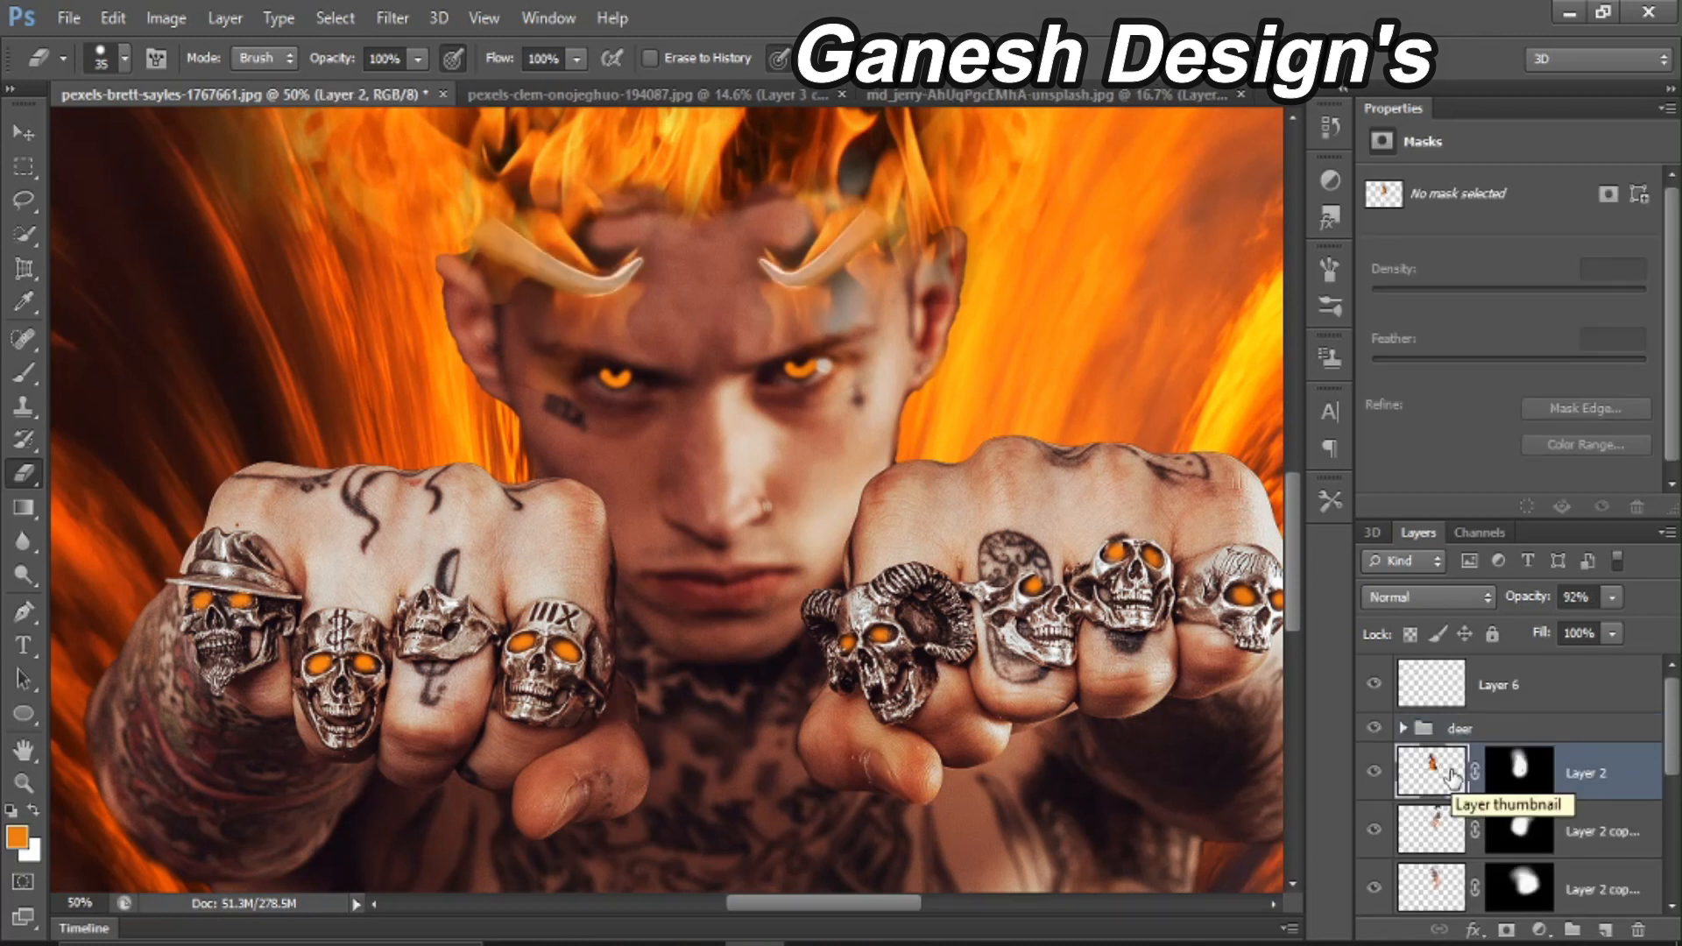
left_click(1451, 832)
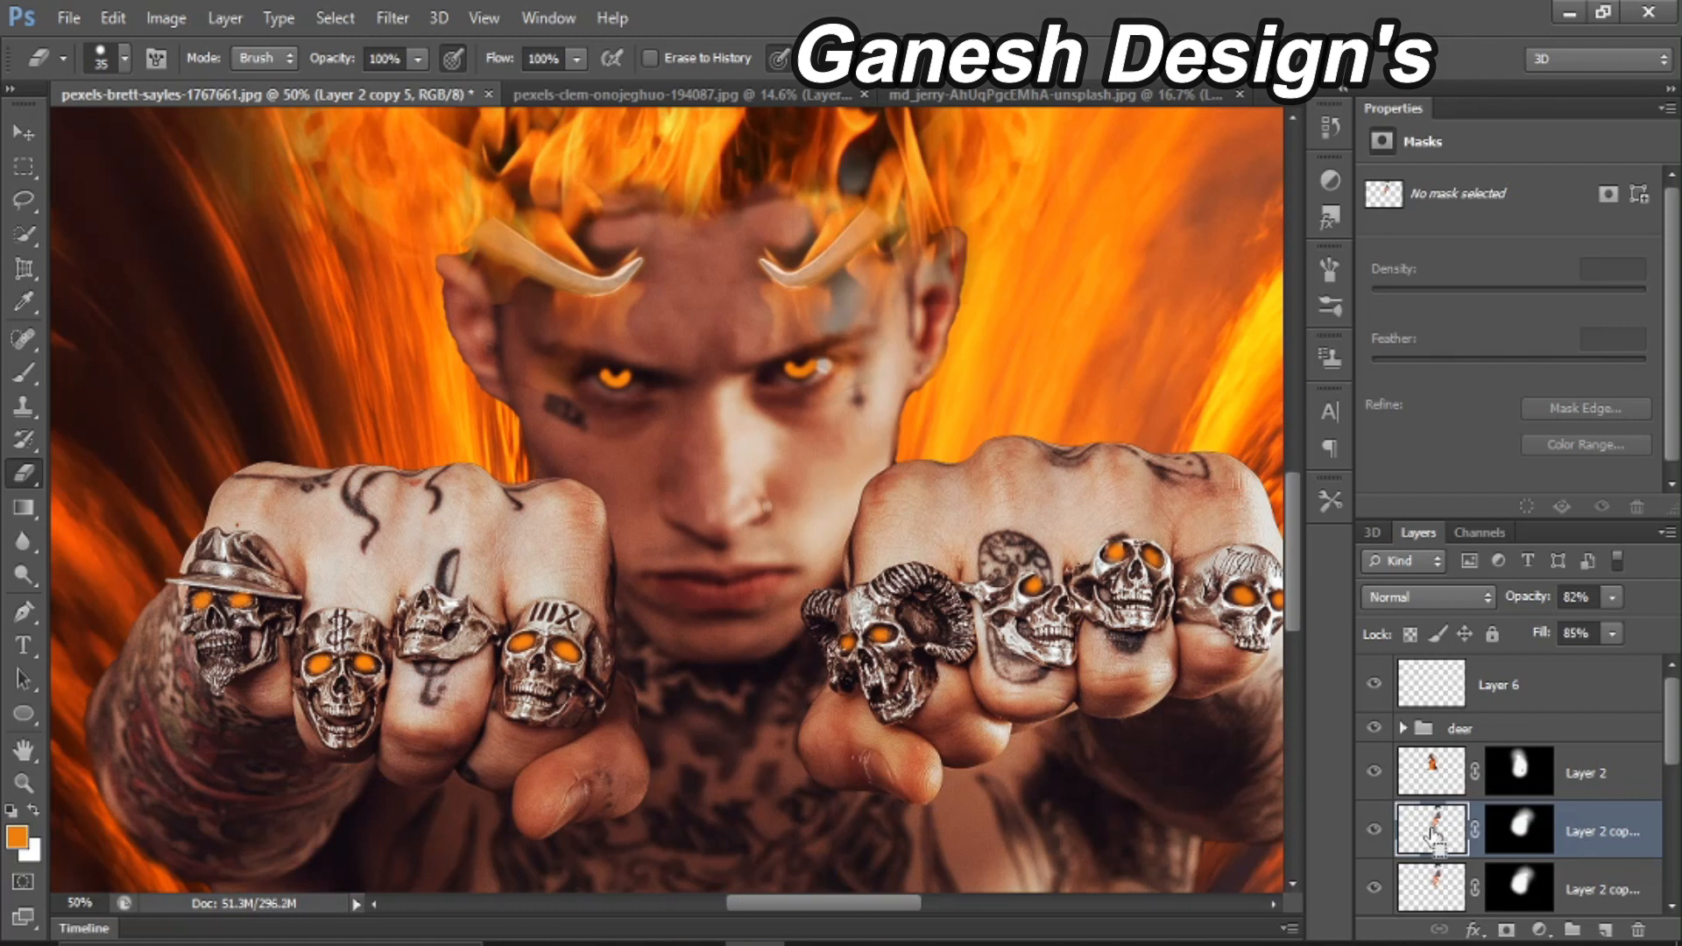
key("ctrl+minus")
key("ctrl+minus")
key("ctrl+t")
left_click_drag(934, 407, 628, 870)
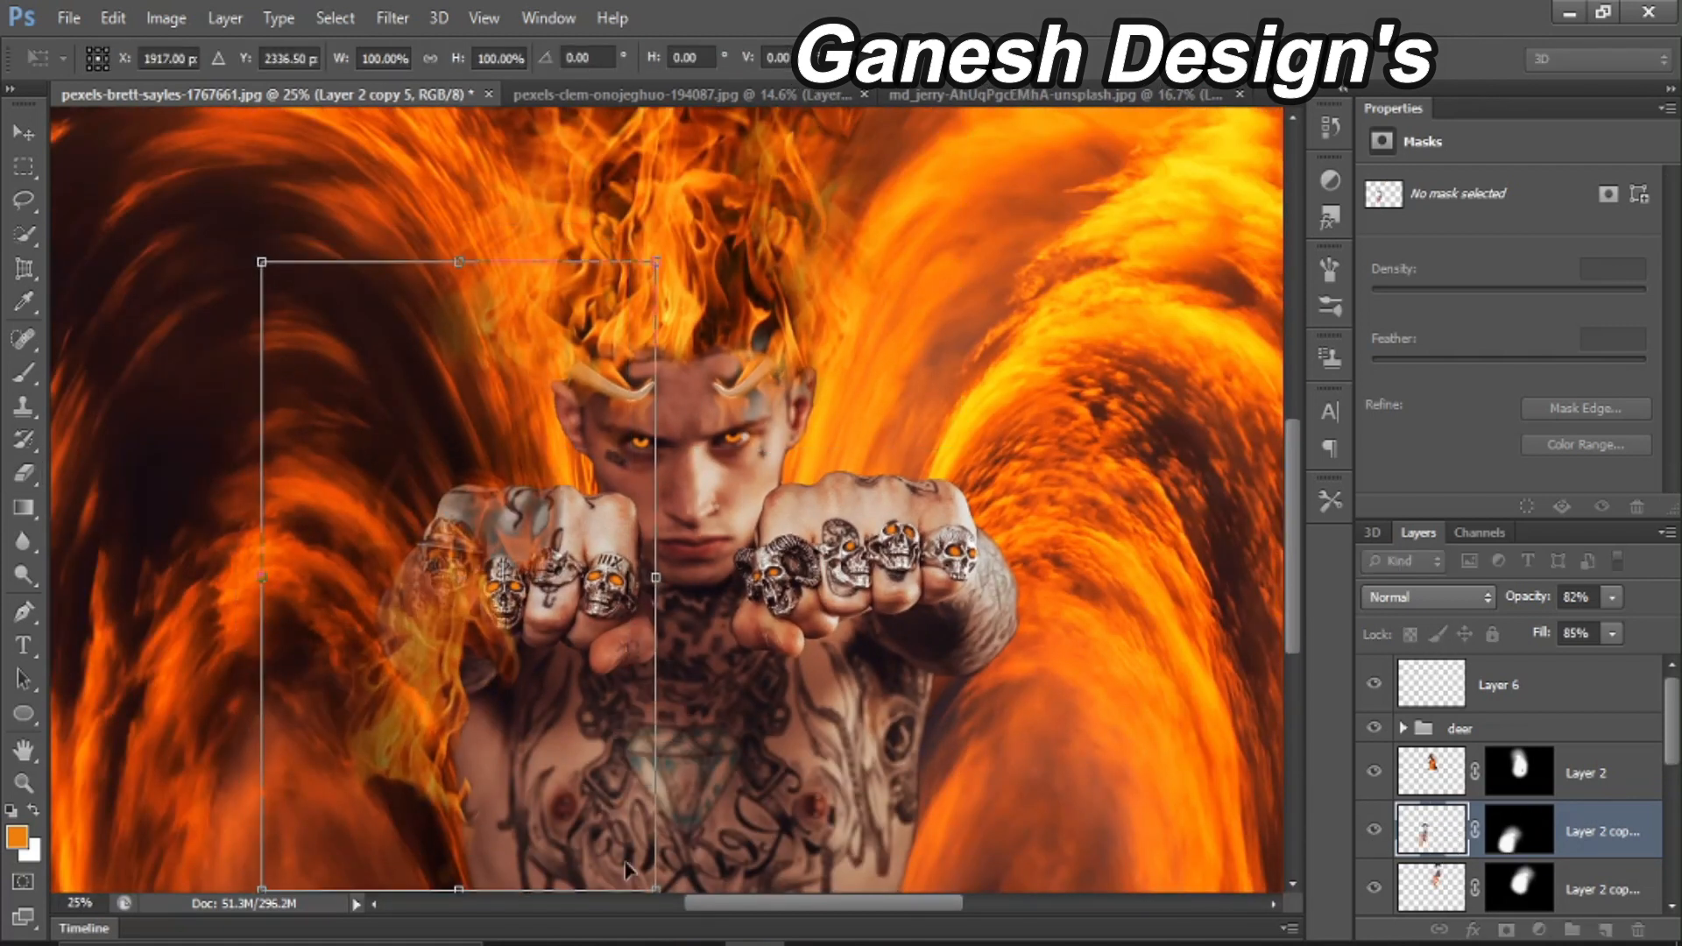
left_click_drag(656, 262, 363, 786)
left_click_drag(337, 801, 484, 466)
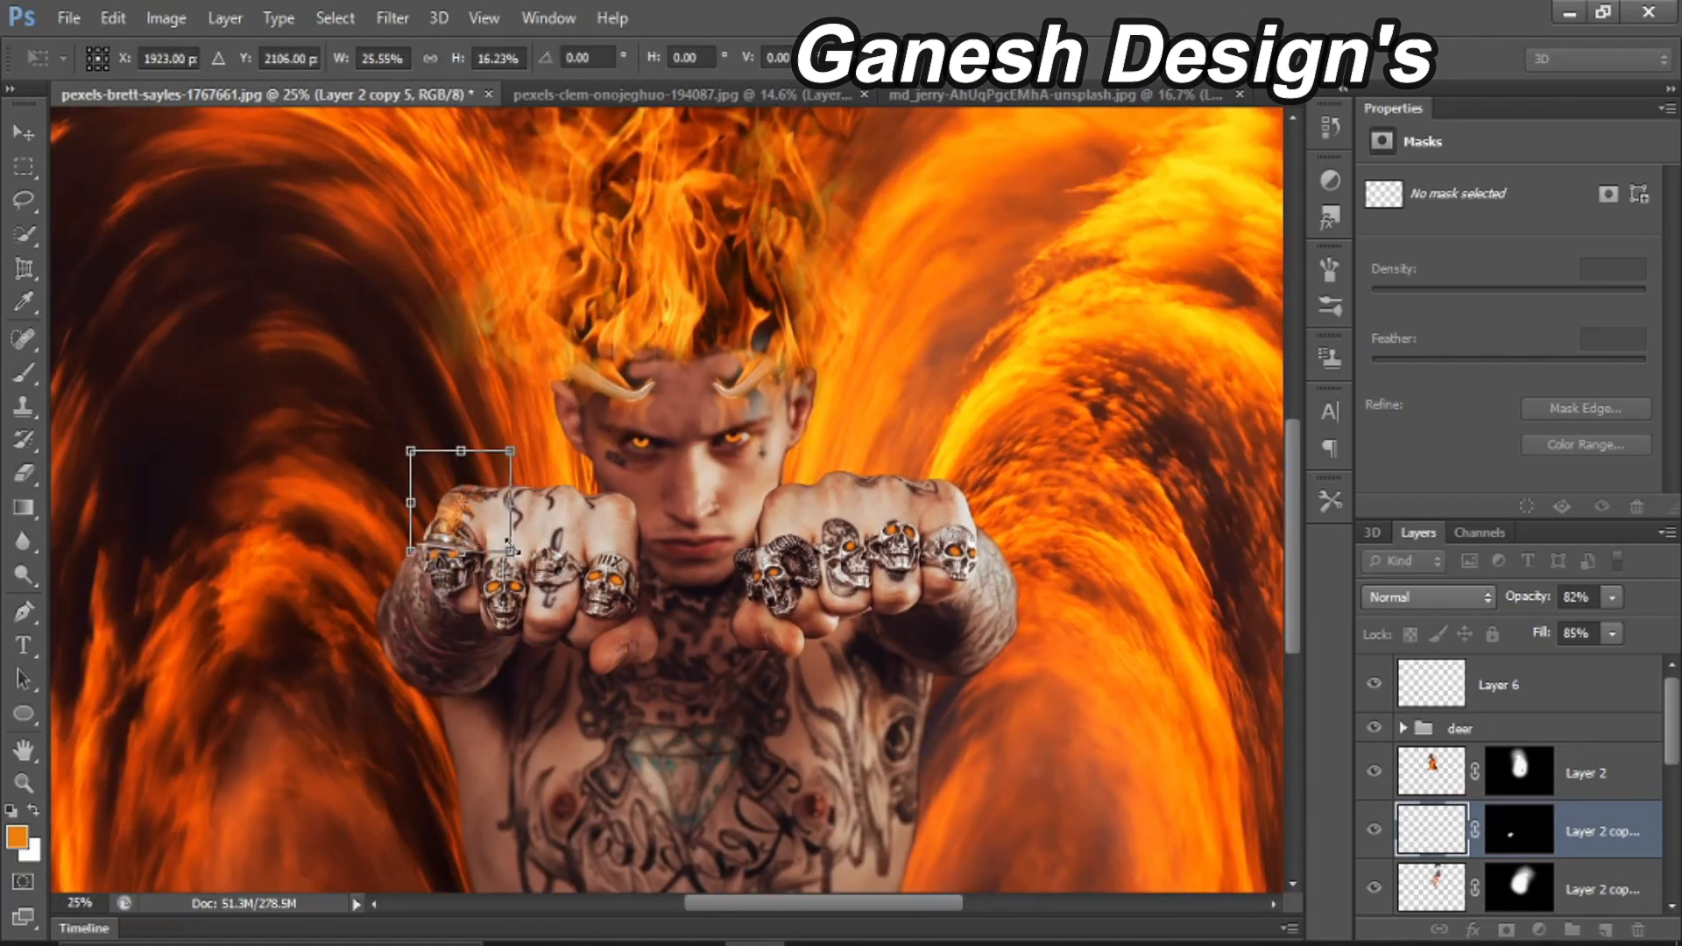
left_click_drag(513, 553, 524, 559)
key("Return")
key("e")
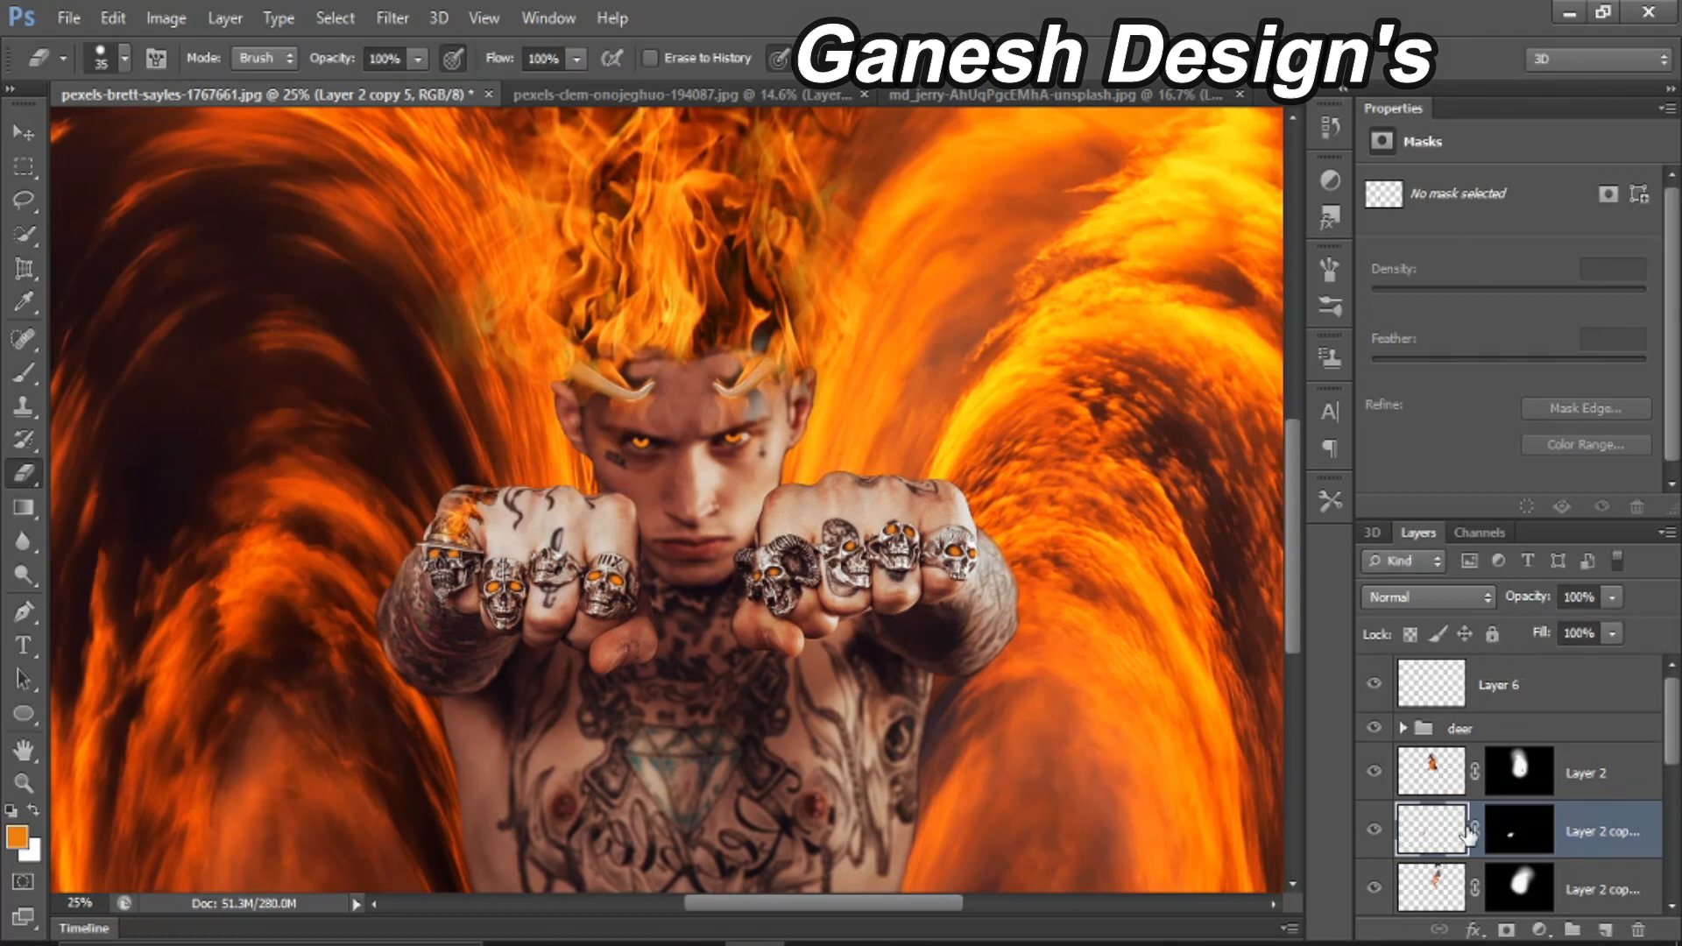
Step: Group Layer 2 and gather the other hair-flame layers into the same group, leaving the small ring flame out
left_click_drag(1599, 762, 1600, 771)
left_click(1561, 847)
key("ctrl+g")
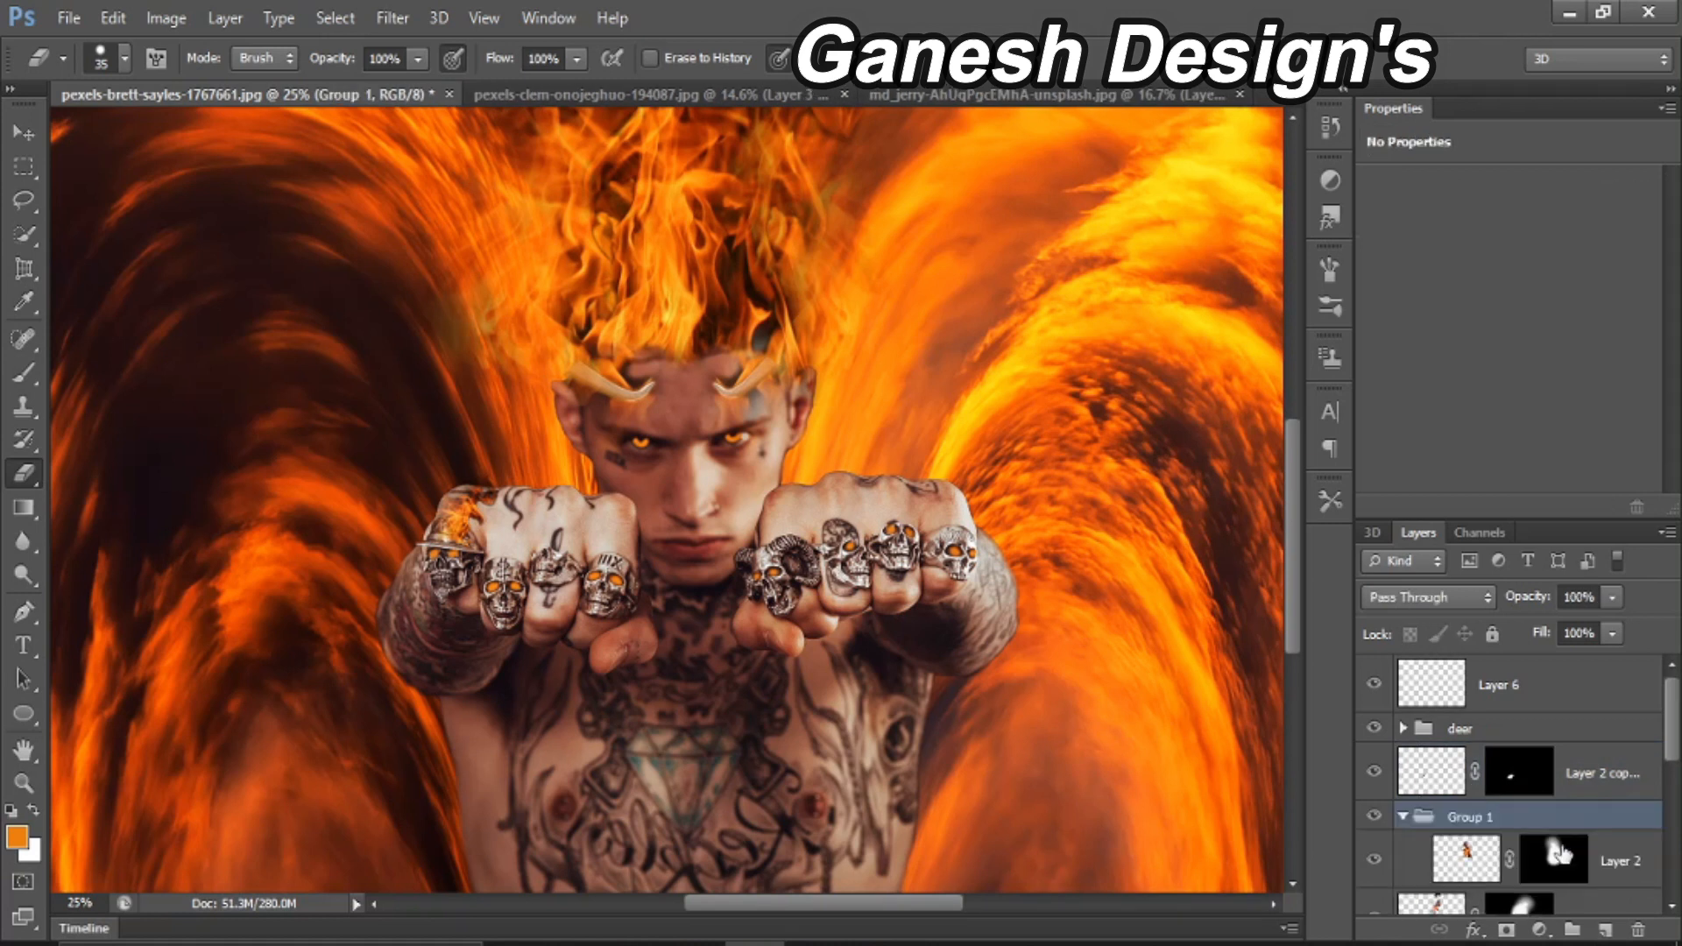
scroll(1561, 846, "down", 1)
scroll(1591, 837, "down", 3)
left_click(1593, 801)
left_click(1592, 750, "ctrl")
scroll(1612, 788, "up", 2)
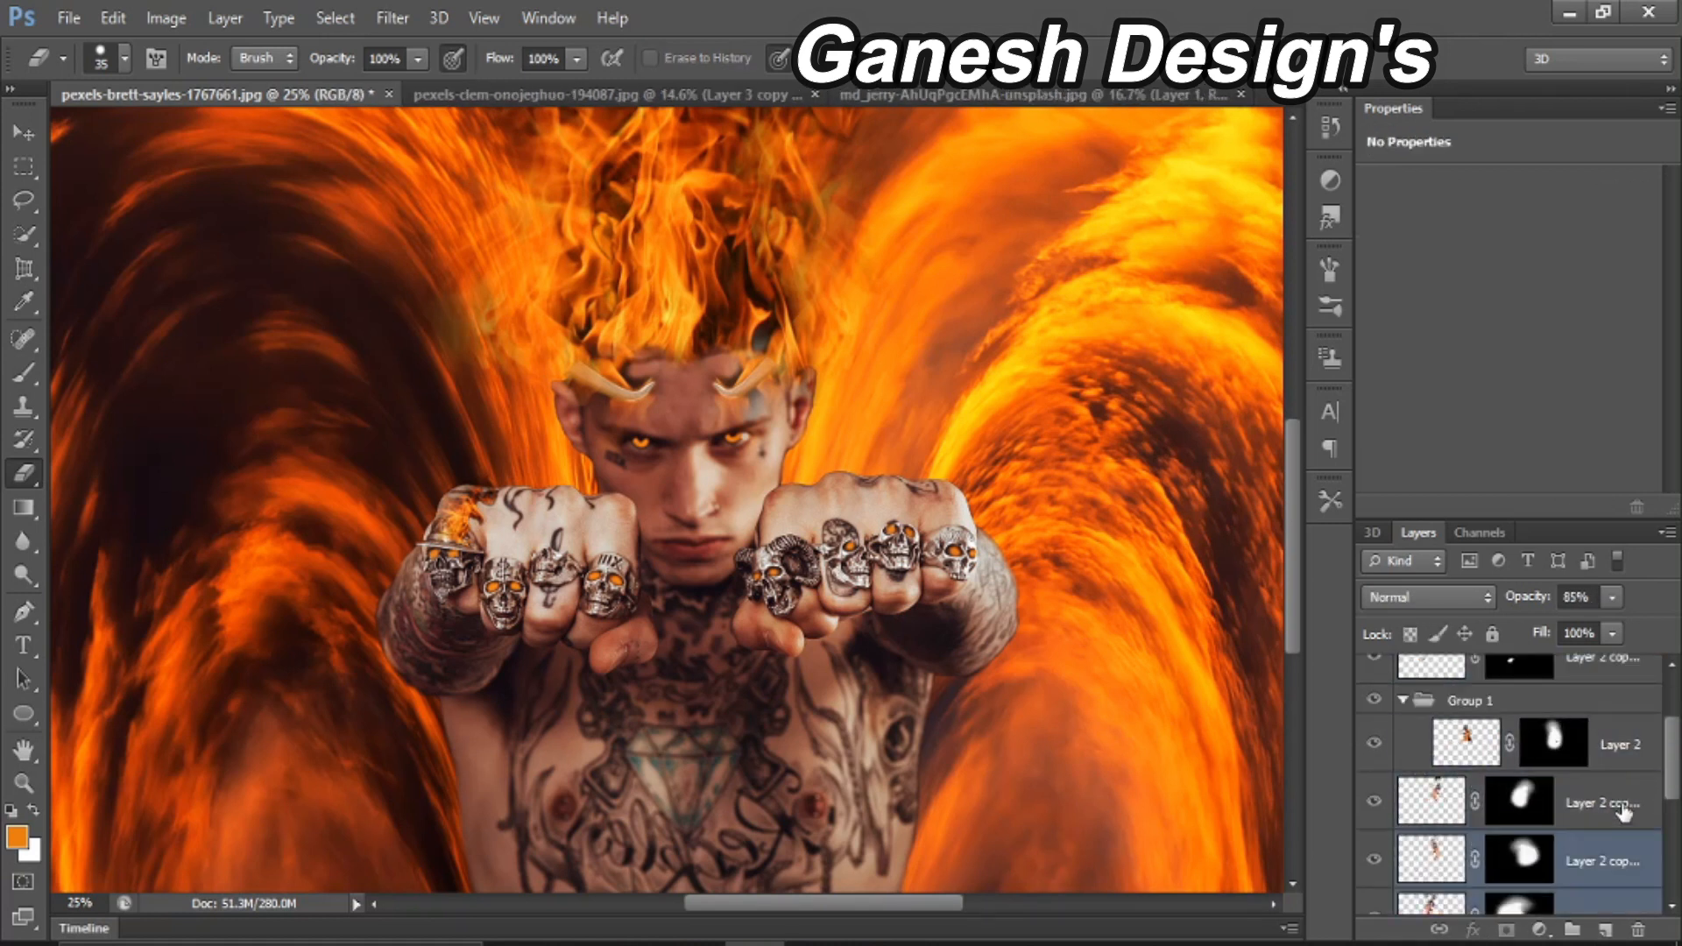
left_click(1624, 811, "ctrl")
scroll(1629, 814, "up", 2)
scroll(1628, 815, "down", 1)
left_click_drag(1612, 872, 1472, 760)
Step: Rename the hair-flame group as fire, collapse it and check its contents by toggling its visibility
left_click(1404, 759)
left_click(1376, 759)
left_click(1376, 759)
key("Return")
scroll(1455, 767, "up", 1)
scroll(1446, 776, "down", 1)
scroll(1439, 783, "up", 1)
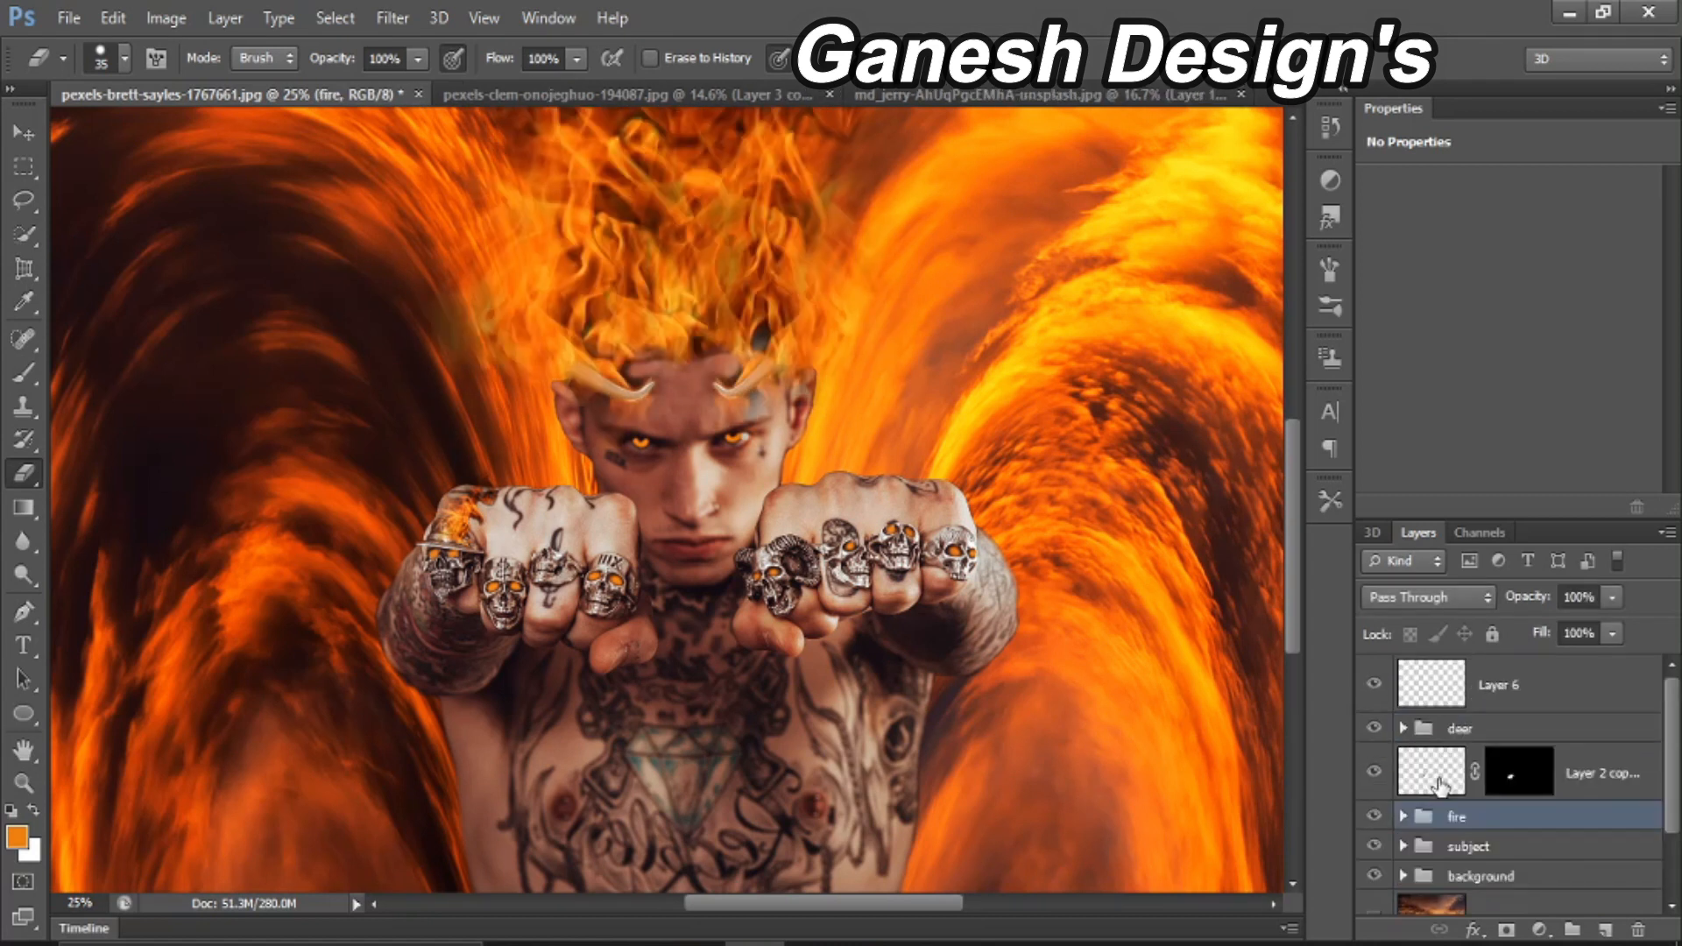
Step: Enlarge the small flame to 108.60% width and 133.04% height and move it onto the hat-wearing skull ring
left_click(1418, 780)
key("ctrl+t")
left_click_drag(522, 450, 532, 414)
left_click_drag(518, 482, 509, 475)
key("ctrl+plus")
key("ctrl+plus")
key("ctrl+plus")
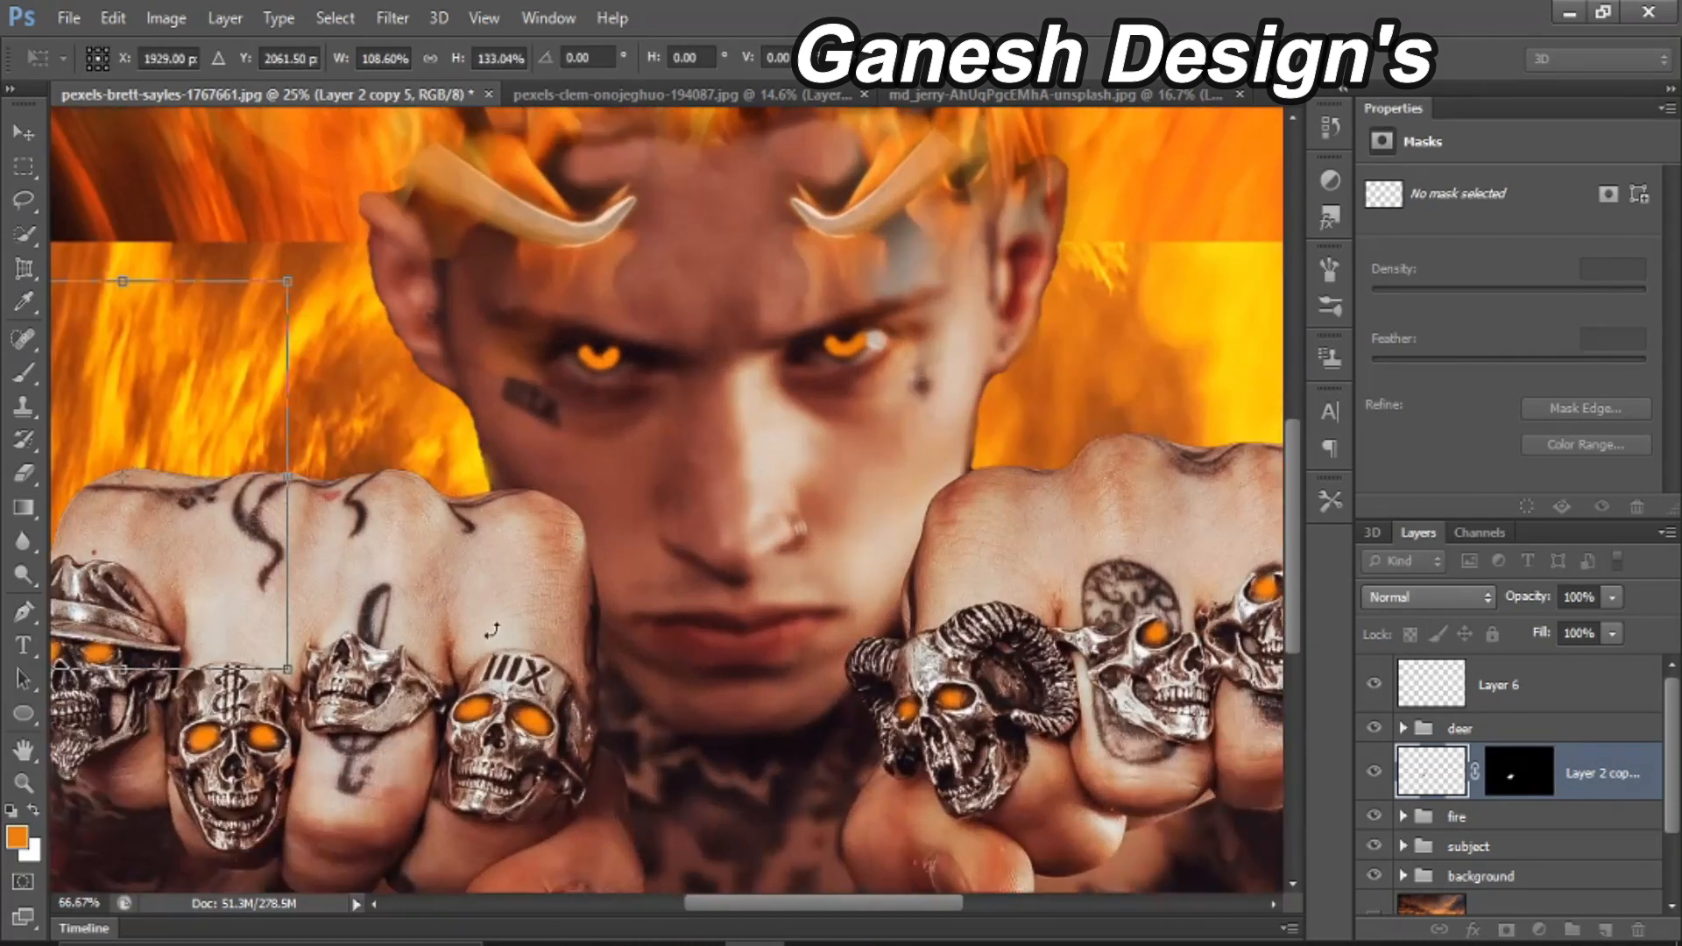
left_click_drag(801, 901, 759, 902)
left_click_drag(470, 536, 484, 550)
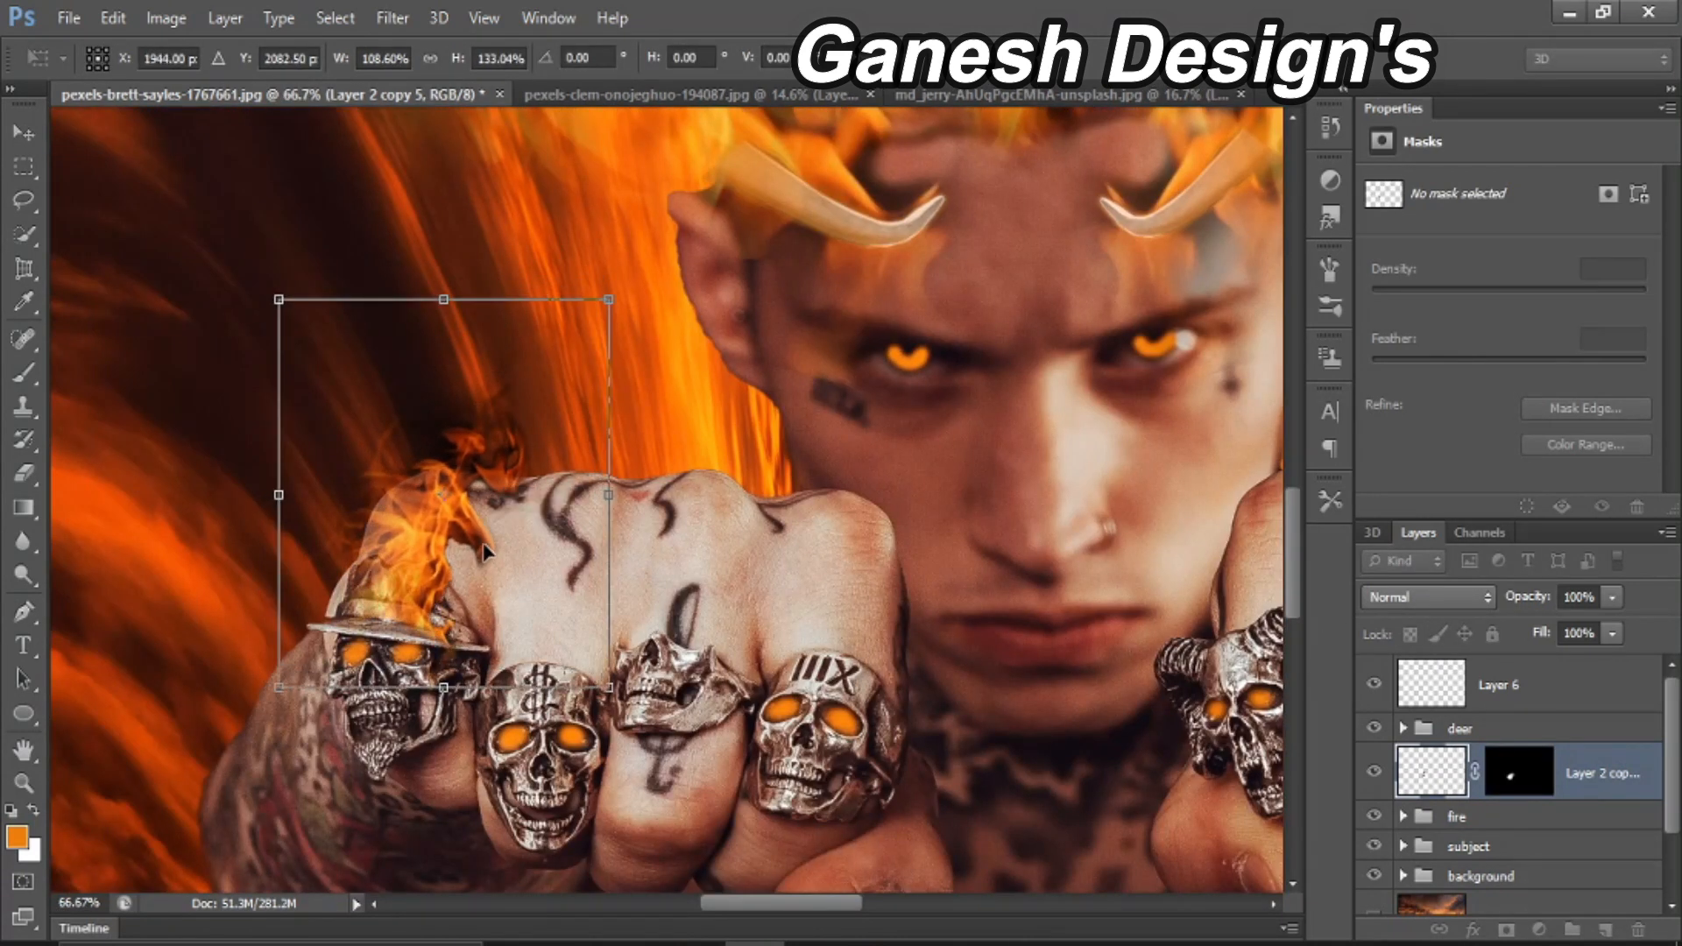
Step: Stretch the ring flame to 180.91% width and 92.04% height, rotate it -9.15 degrees and seat it on the hat skull
left_click_drag(621, 301, 755, 254)
left_click_drag(648, 375, 586, 383)
left_click_drag(686, 260, 597, 430)
left_click_drag(483, 535, 508, 530)
left_click_drag(623, 558, 796, 578)
left_click_drag(643, 610, 594, 608)
left_click_drag(755, 417, 729, 374)
key("ctrl+0")
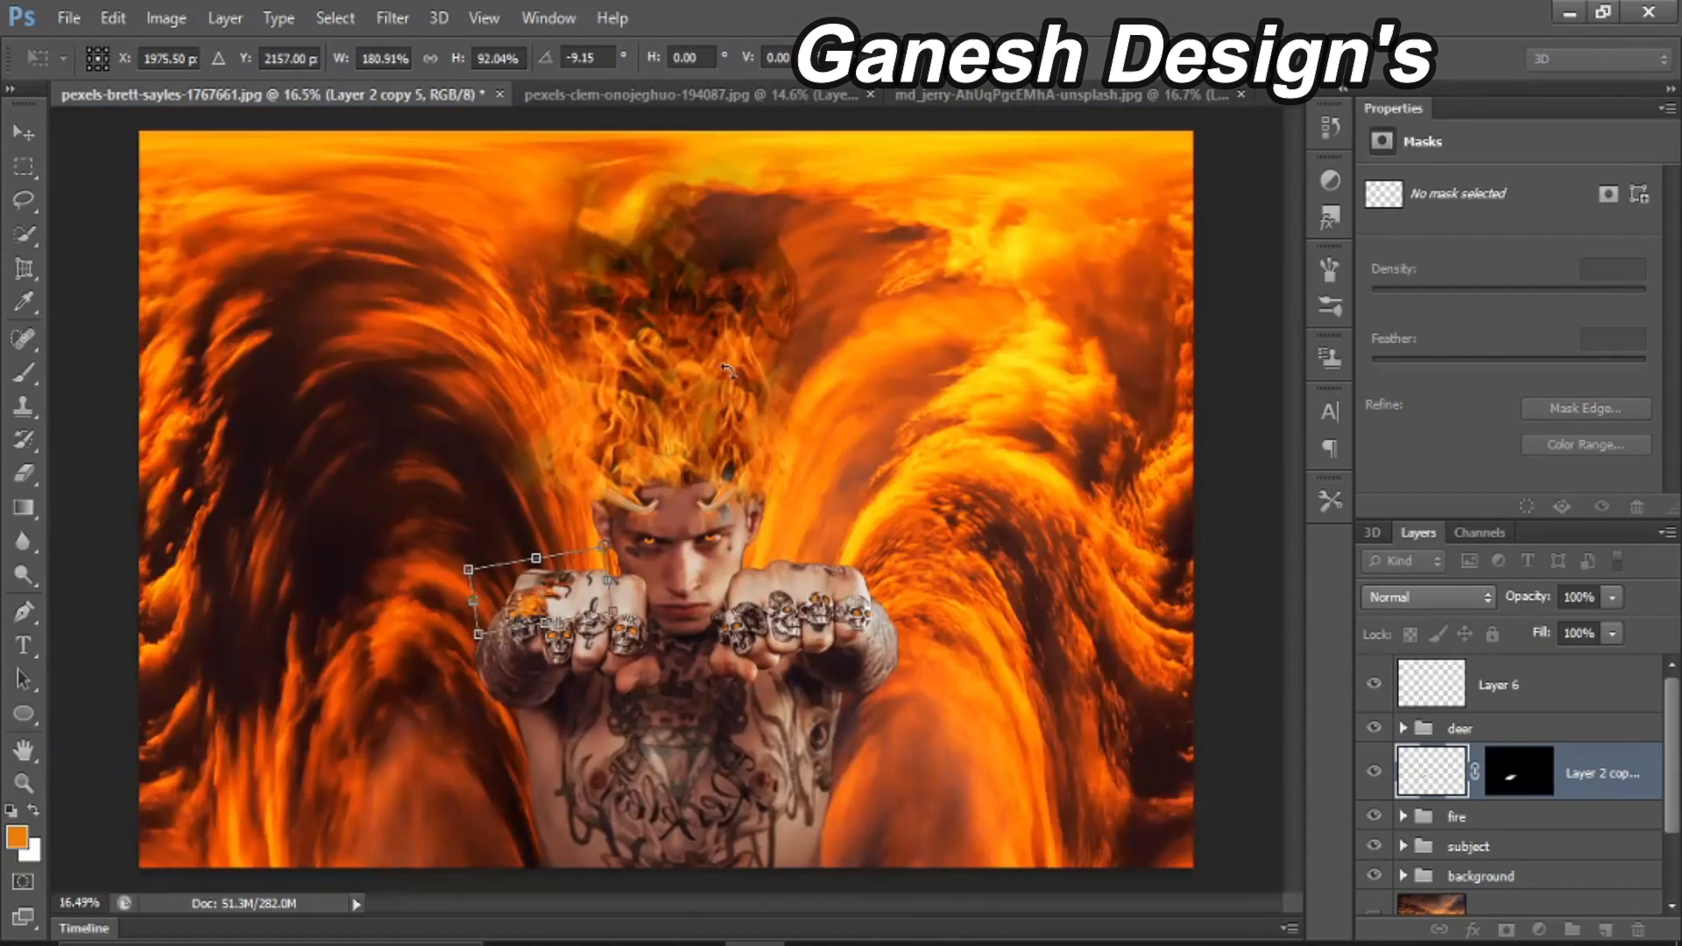
mouse_move(593, 589)
left_mouse_down()
mouse_move(672, 638)
mouse_move(736, 627)
mouse_move(733, 646)
mouse_move(526, 653)
mouse_move(526, 596)
mouse_move(613, 574)
mouse_move(577, 565)
mouse_move(573, 537)
left_mouse_up()
key("Return")
key("e")
Step: Put the ring flame layer in its own group and rename the group as finger fire
key("ctrl+g")
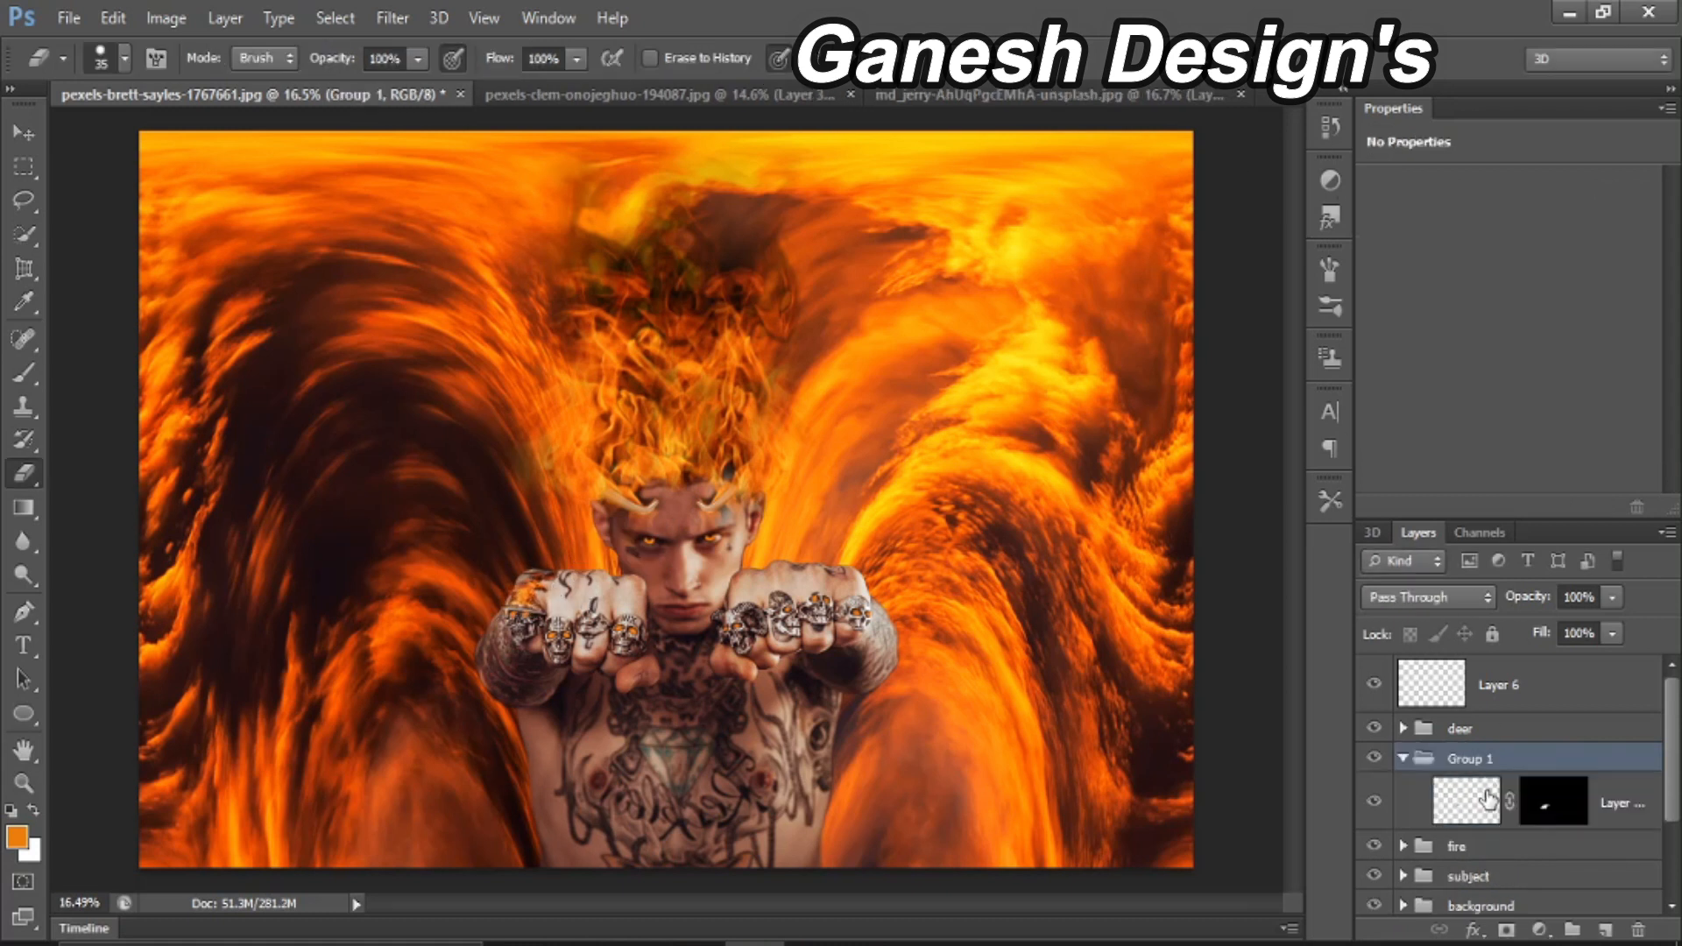
double_click(1475, 758)
type("finger fire")
key("Return")
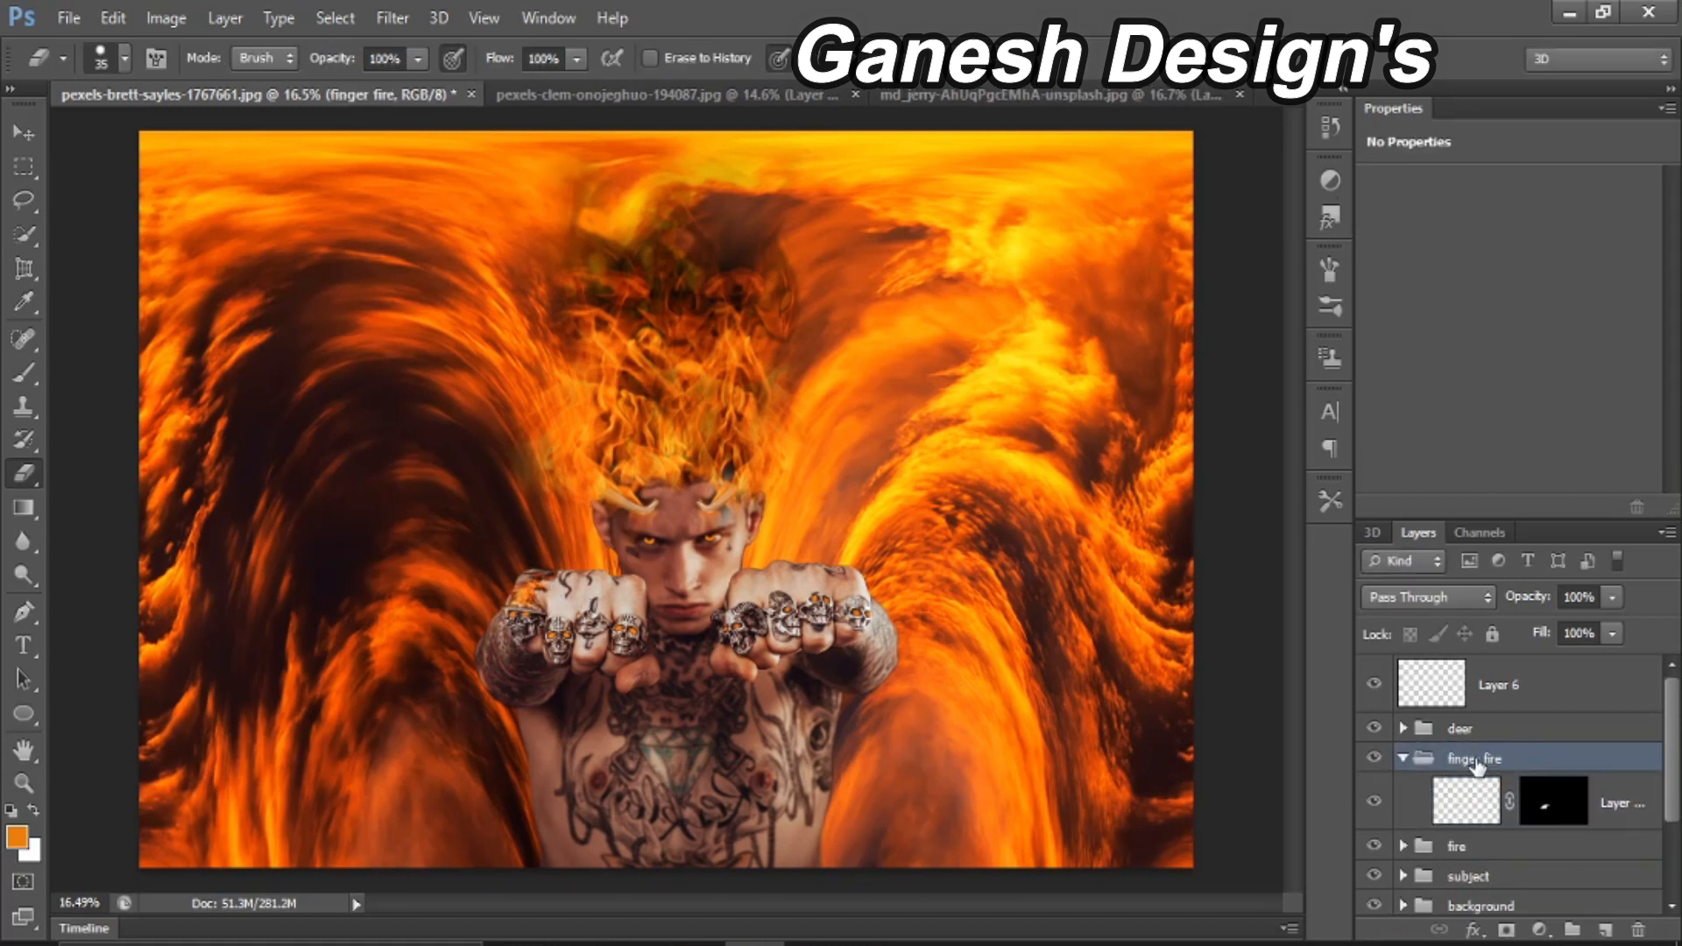
Step: Double the ring flame with a duplicate, copy both layers and place the copies on the second skull ring
left_click(1467, 801)
key("ctrl+j")
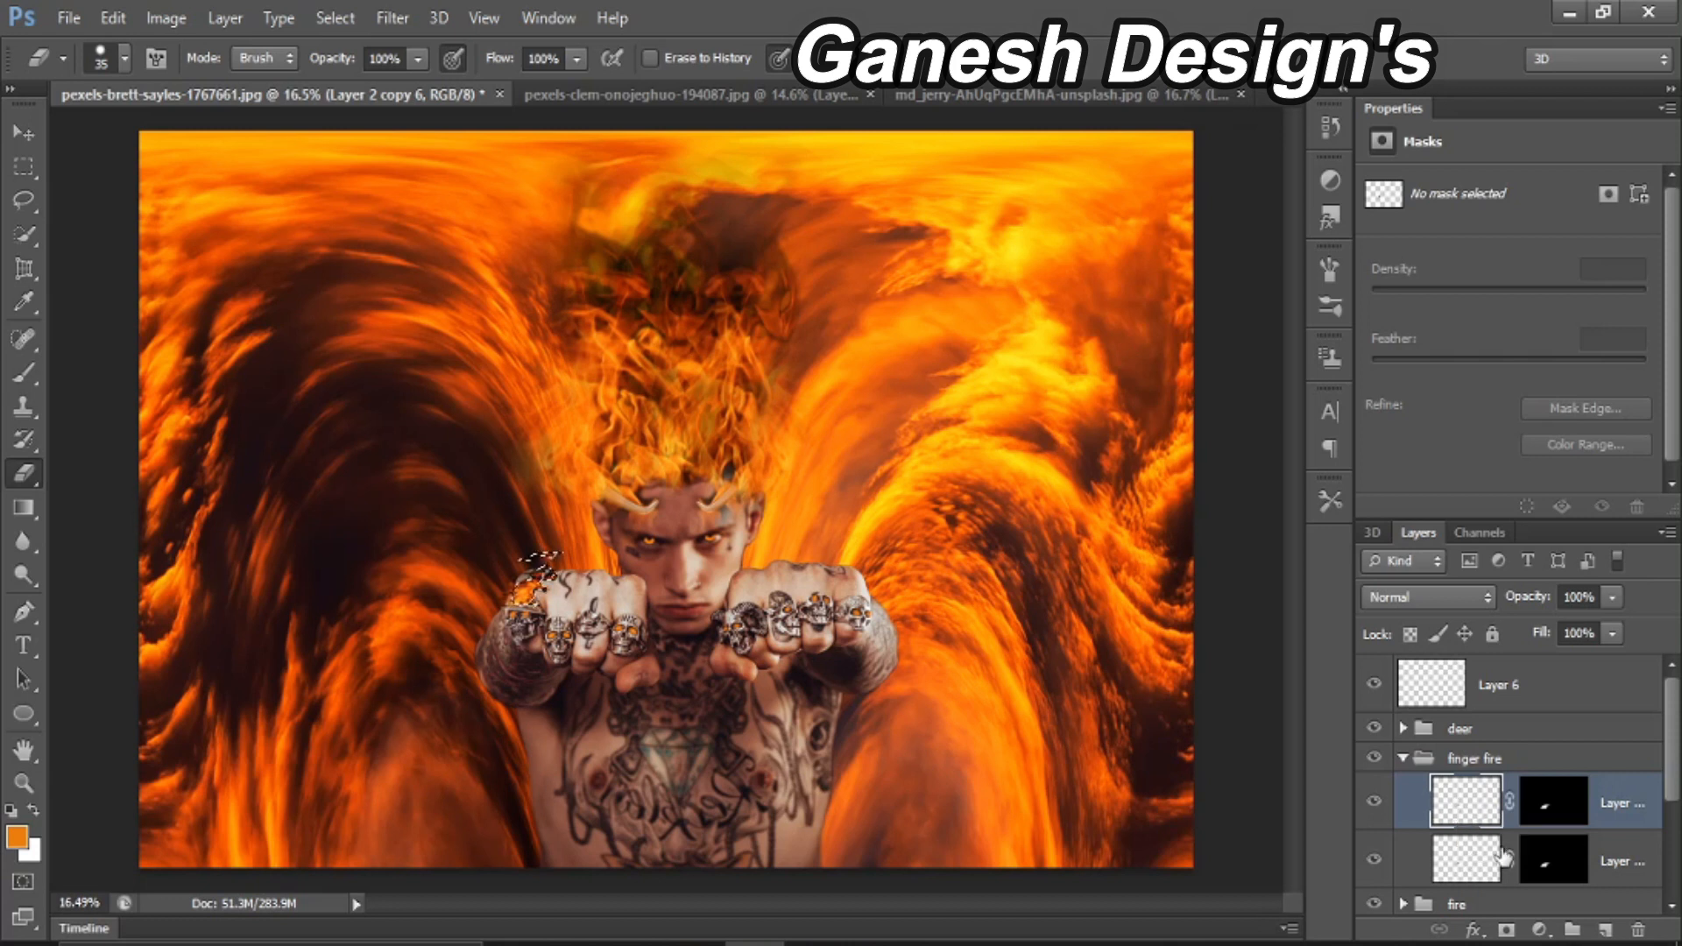
left_click(1617, 866)
left_click(1623, 815, "shift")
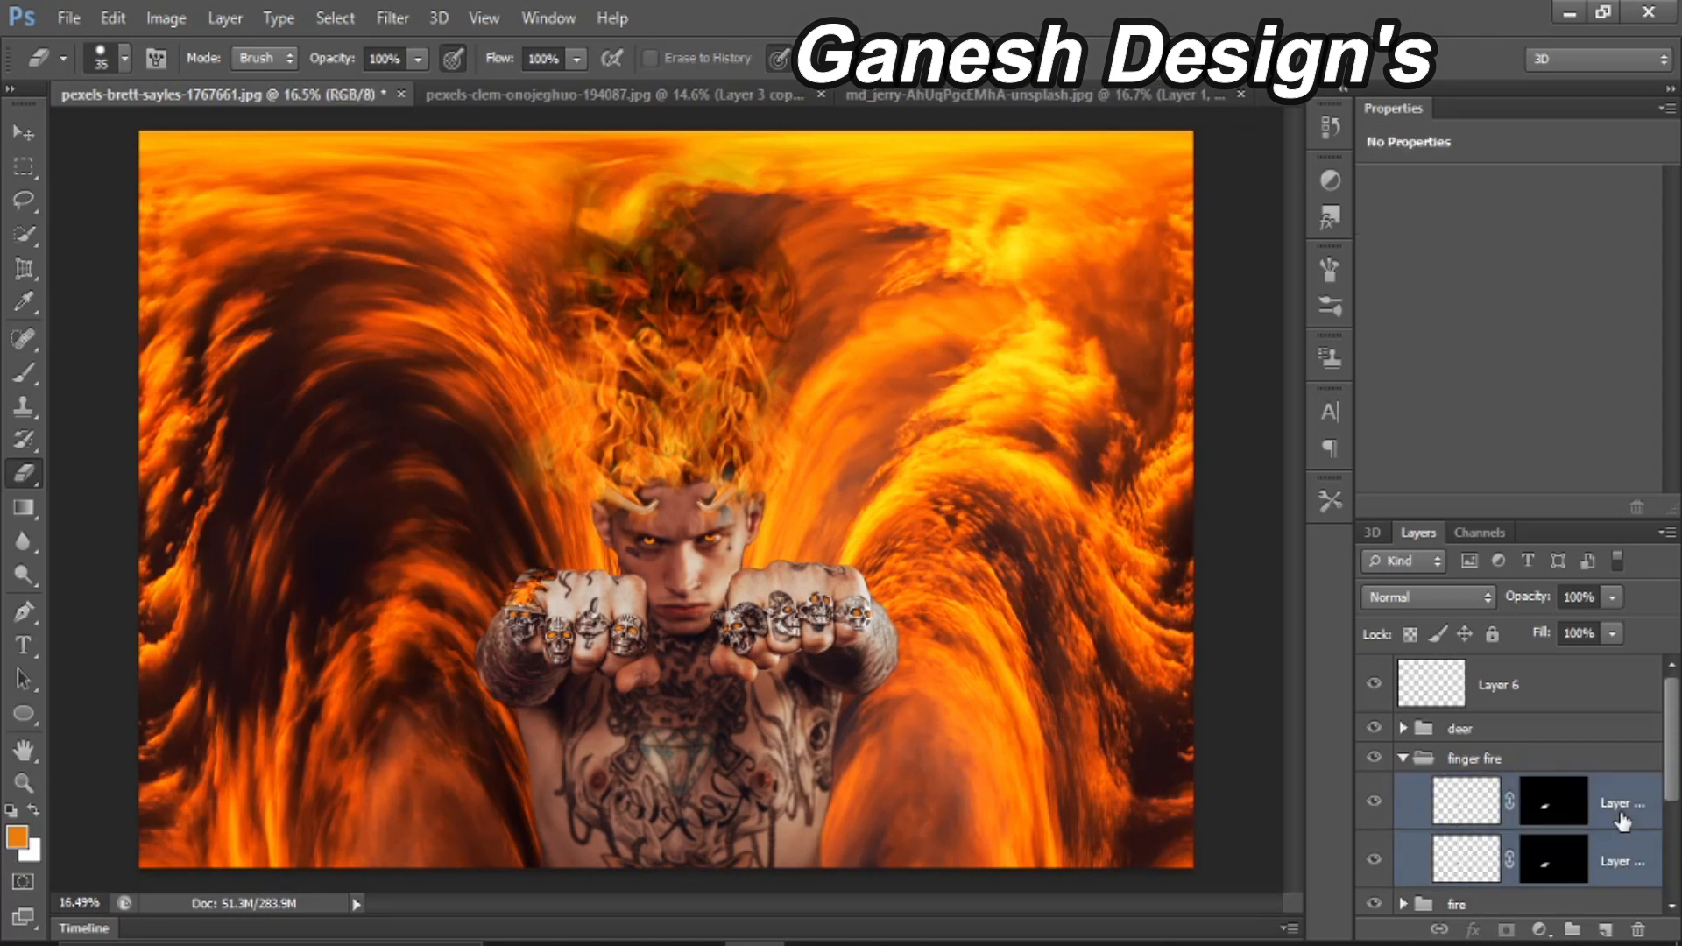
key("ctrl+j")
key("ctrl+t")
left_click_drag(554, 589, 602, 608)
key("ctrl+plus")
key("ctrl+plus")
key("ctrl+plus")
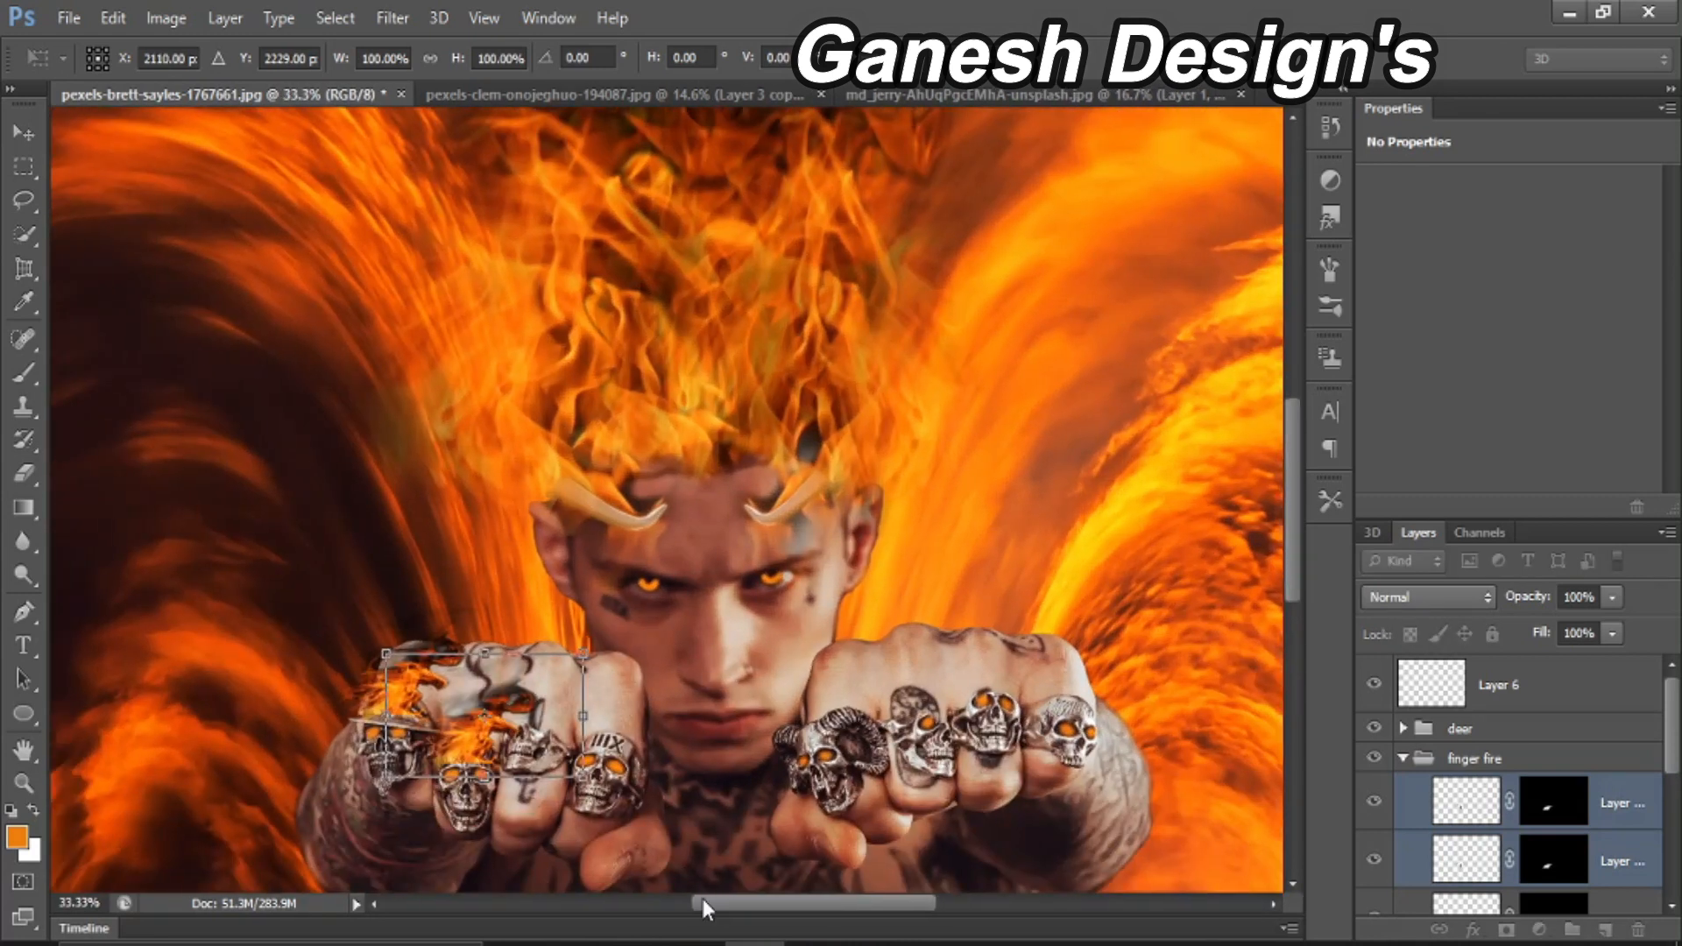
left_click_drag(559, 707, 613, 749)
key("Return")
Step: Duplicate two flame layers in the finger fire group and undo the trial move of the copies
scroll(1564, 840, "down", 1)
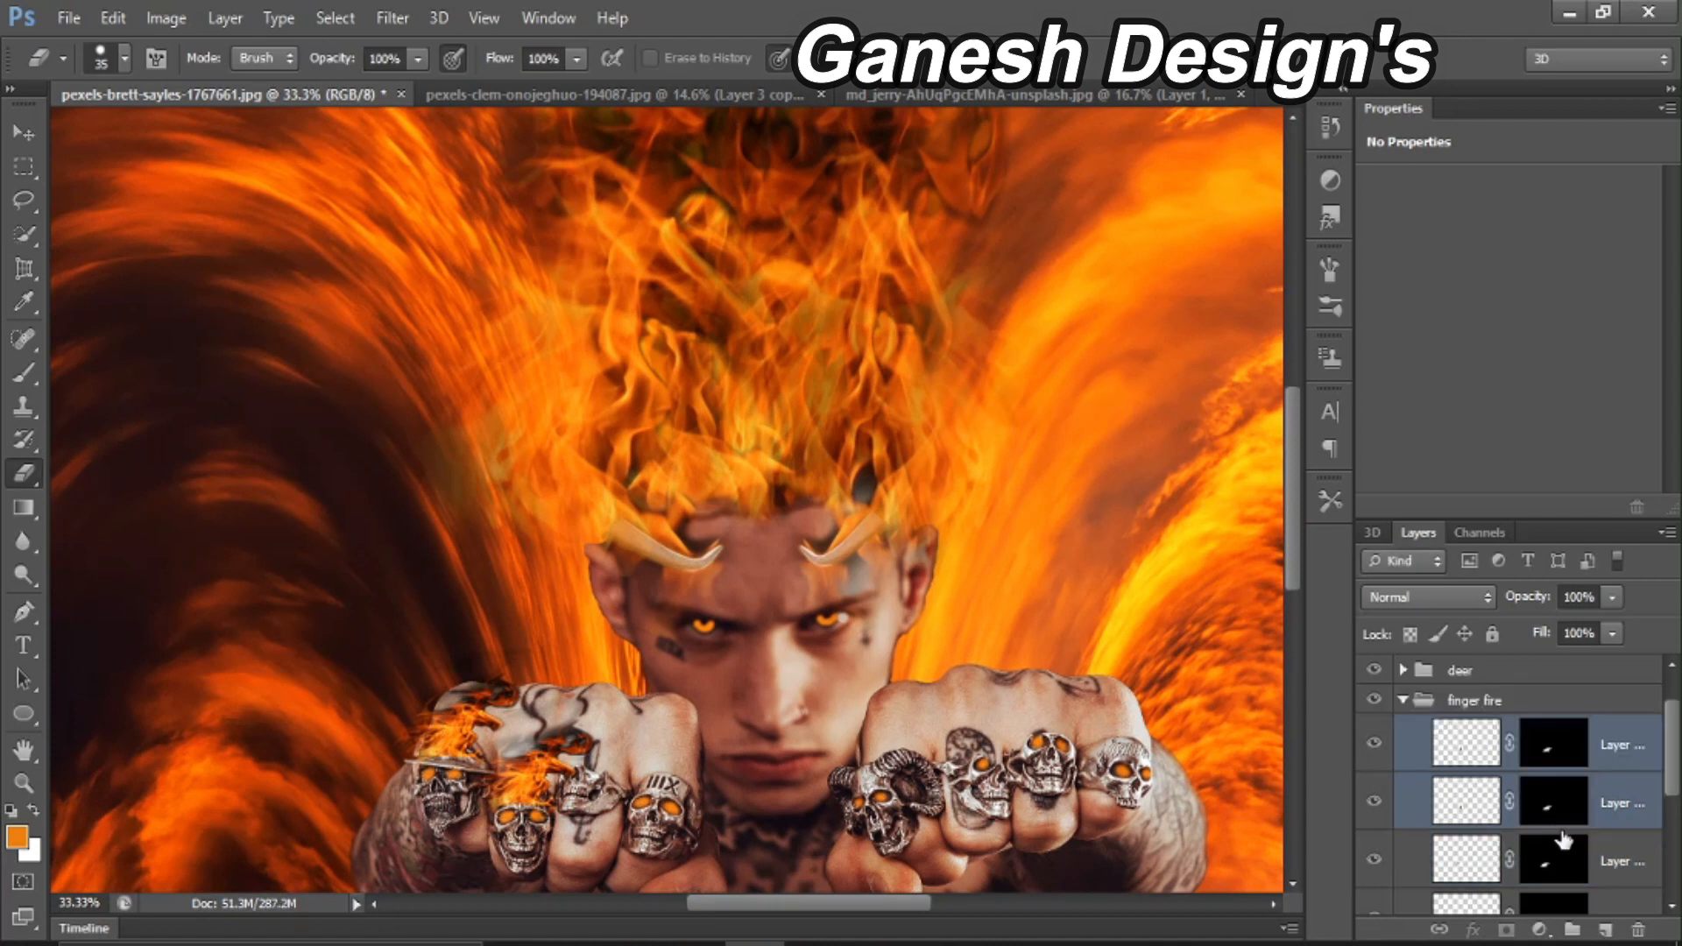
scroll(1564, 840, "down", 2)
left_click(1611, 747)
scroll(1612, 747, "up", 2)
left_click(1608, 749, "ctrl")
key("ctrl+j")
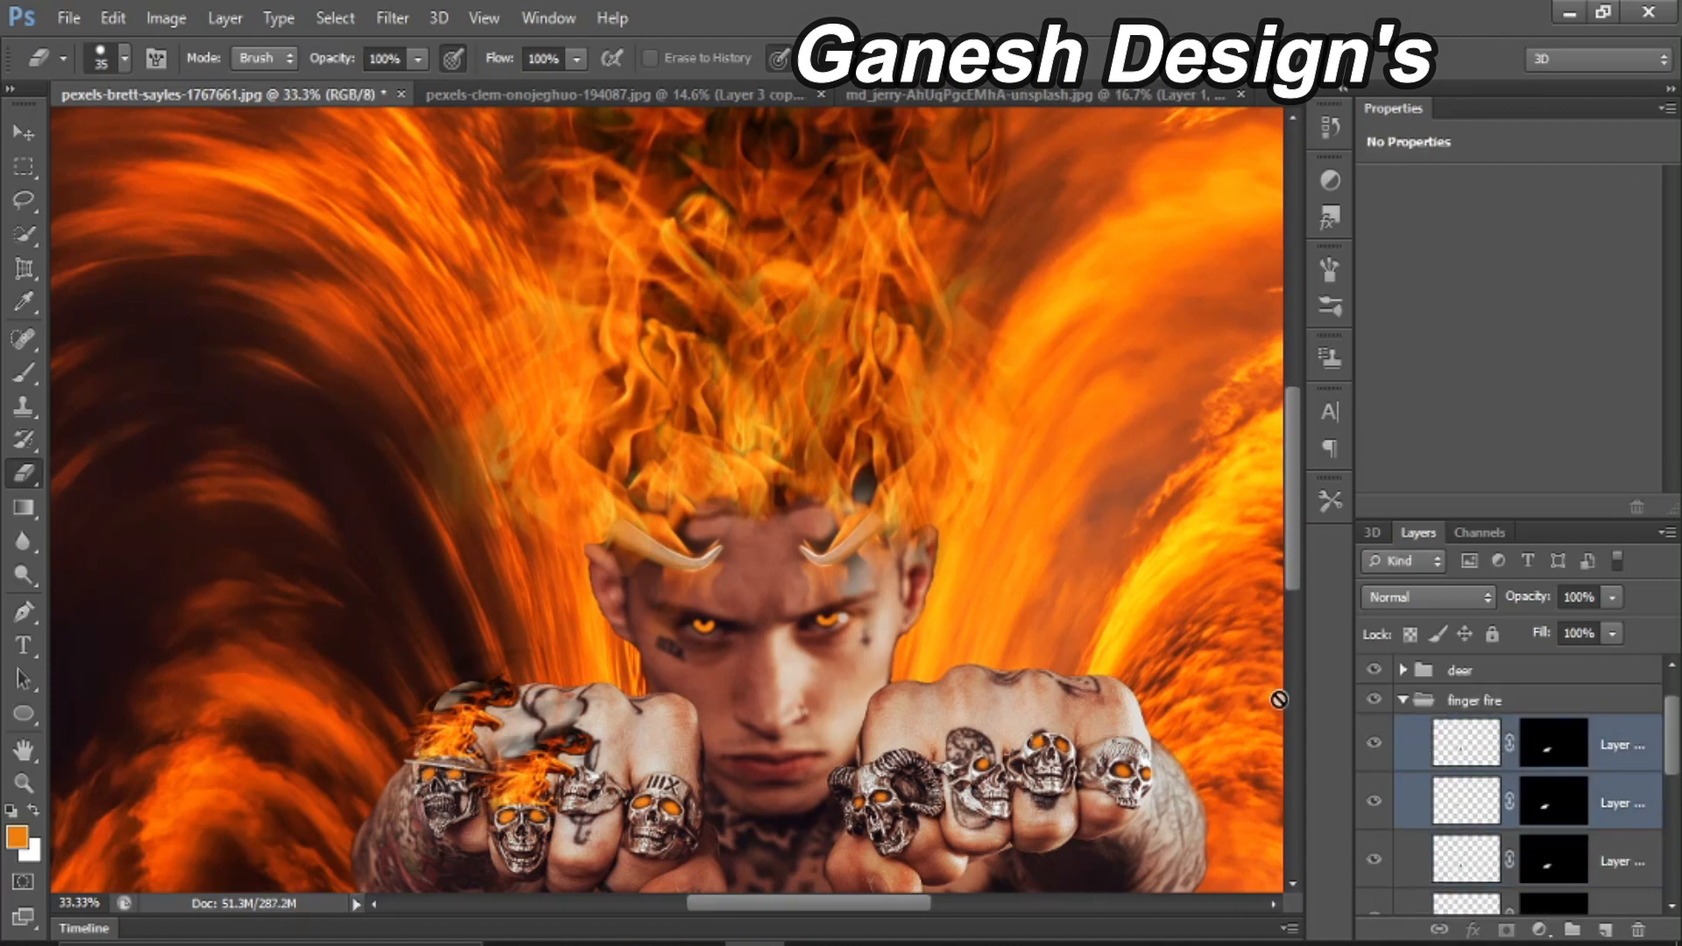
key("ctrl+t")
left_click_drag(654, 714, 744, 773)
key("ctrl+z")
key("Return")
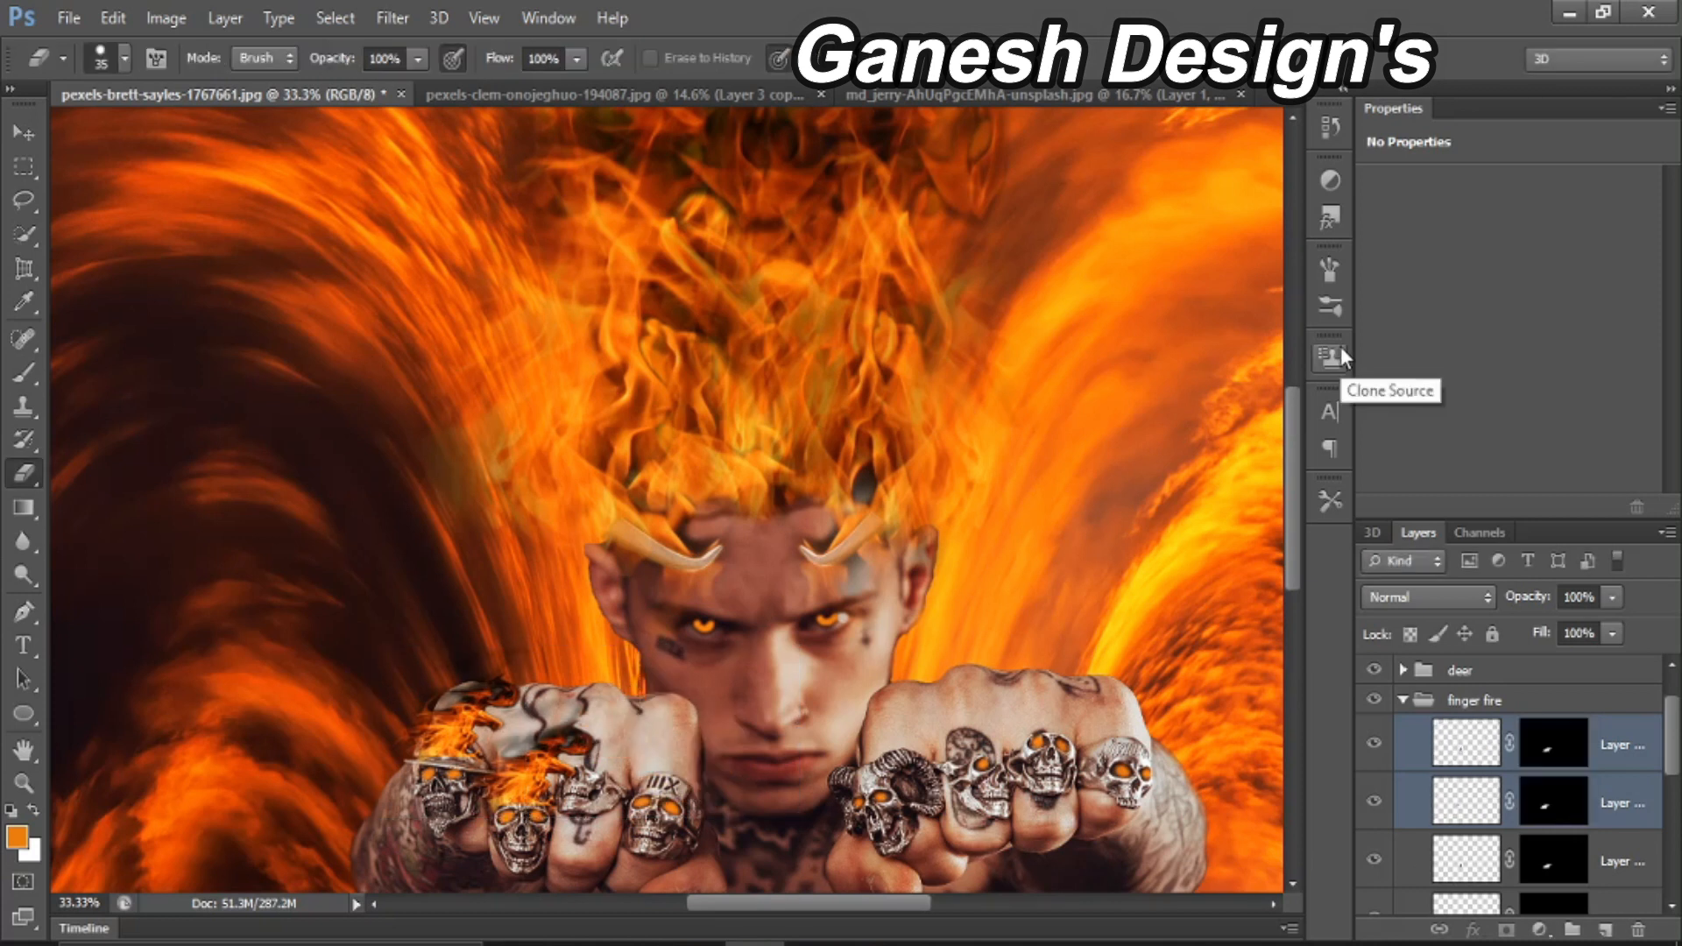
Step: Delete the two lowest flame layers in the finger fire group
scroll(1556, 770, "down", 2)
scroll(1568, 767, "up", 2)
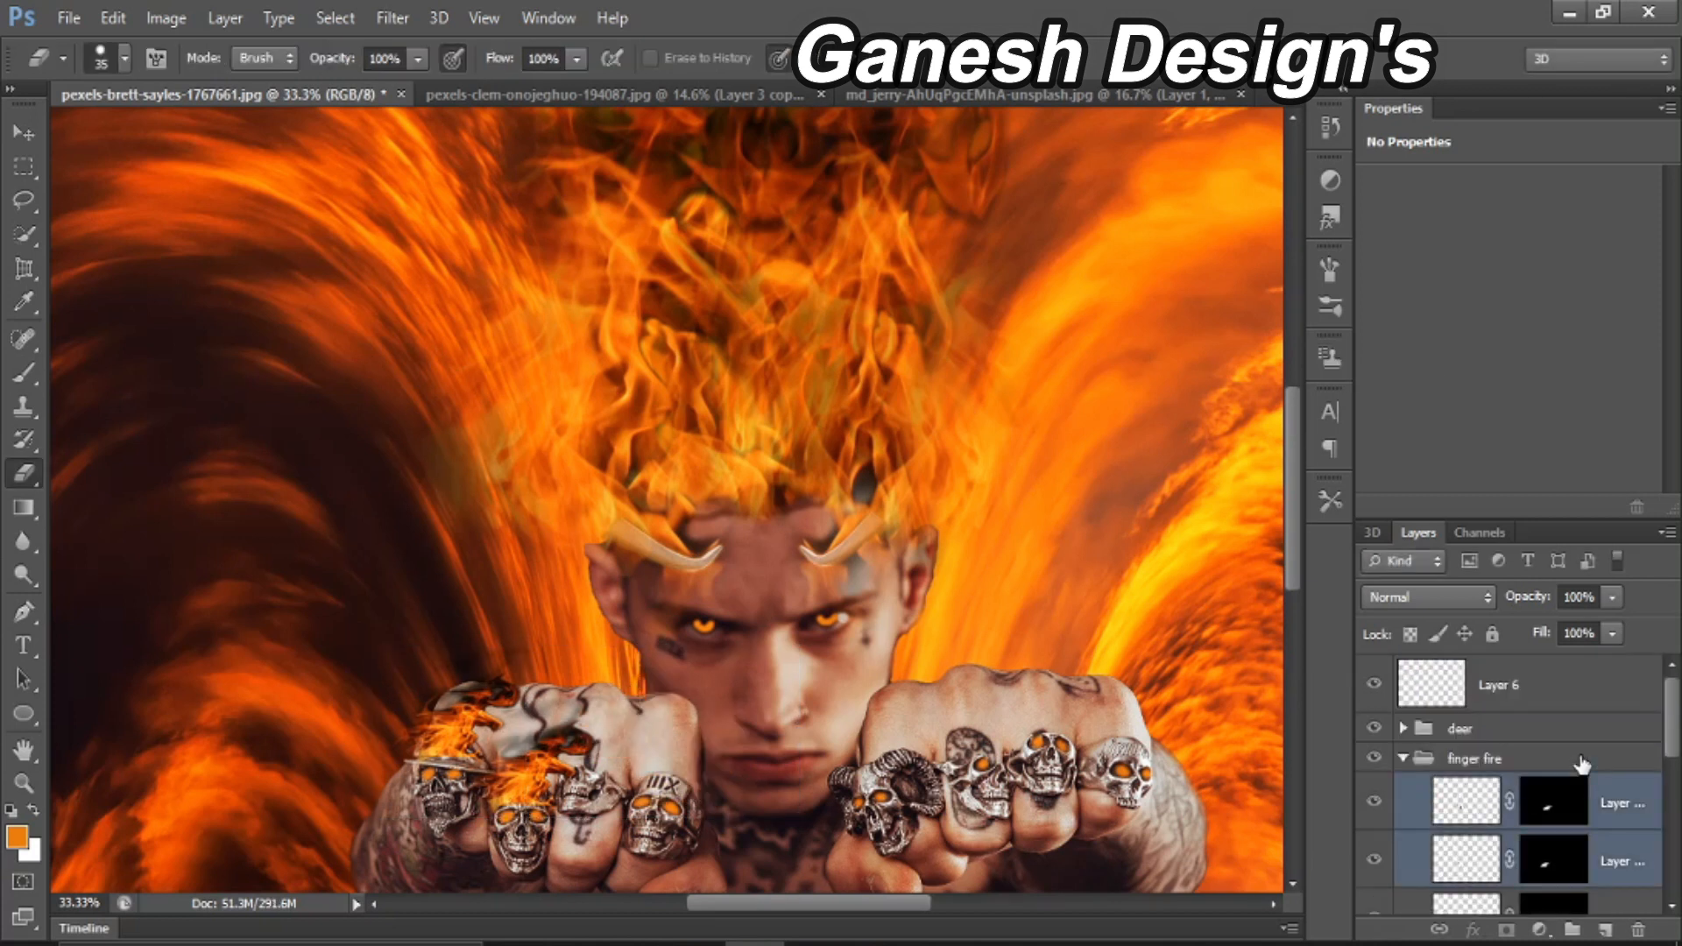
scroll(1580, 759, "down", 4)
left_click(1611, 744)
left_click(1612, 793, "shift")
left_click(1639, 931)
left_click(824, 369)
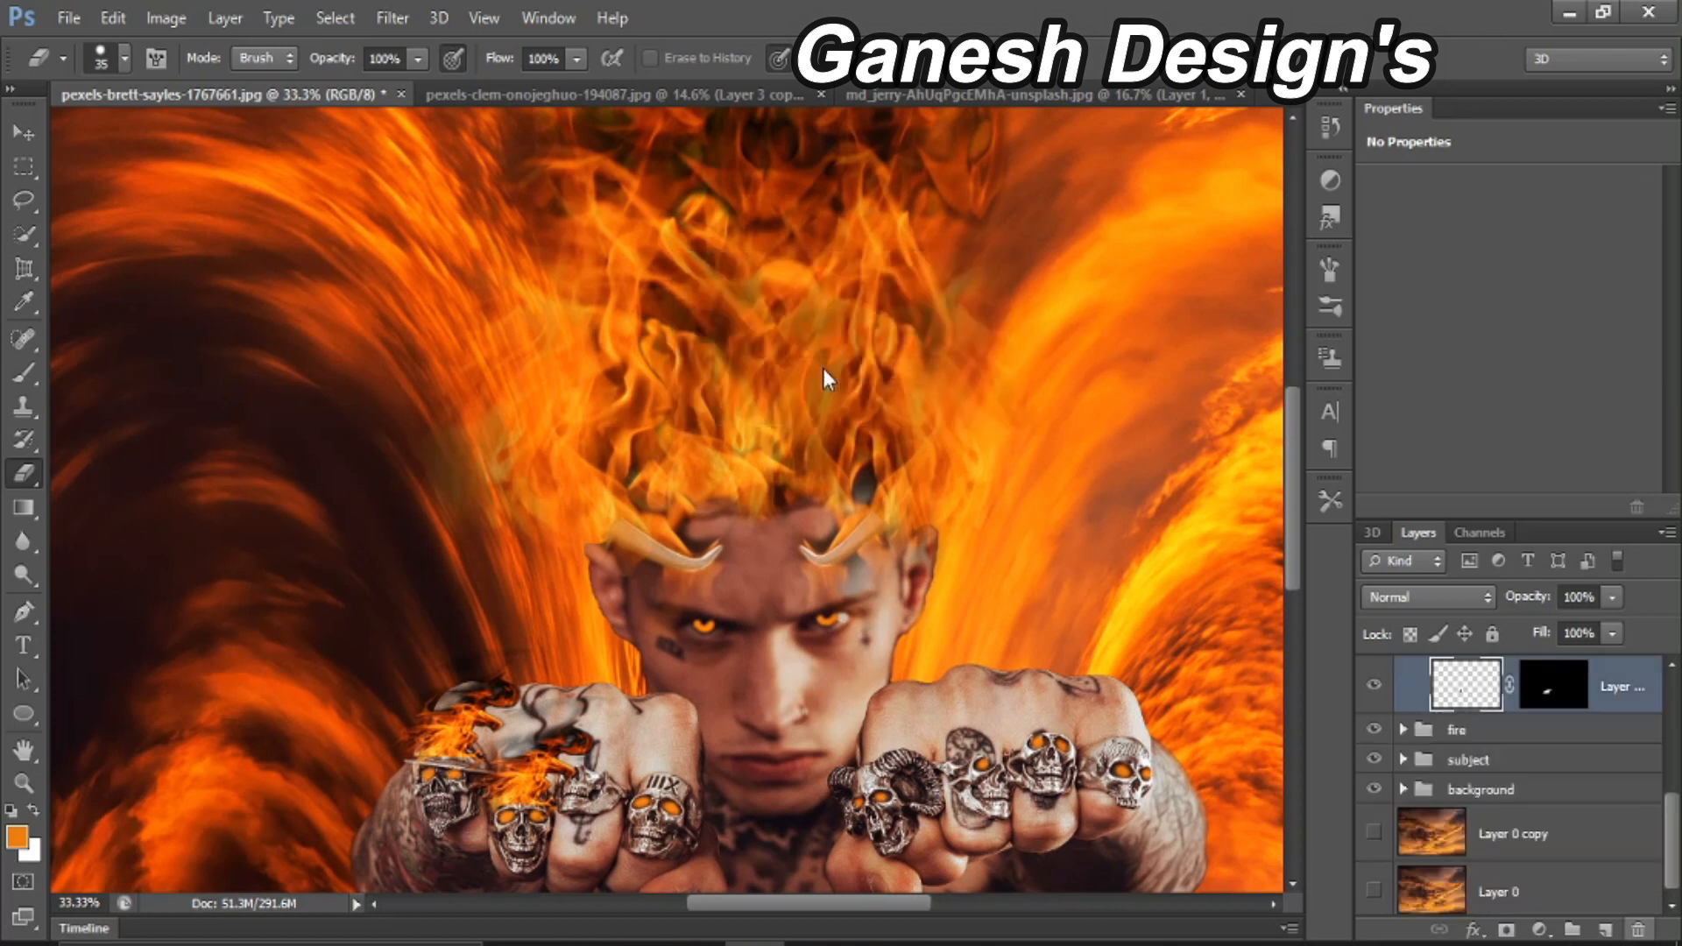
Step: Examine which skull ring each finger fire layer belongs to by toggling the layers' visibility
scroll(1490, 771, "up", 2)
left_click(1374, 804)
left_click(1374, 804)
left_click(1374, 745)
left_click(1374, 745)
scroll(1375, 746, "down", 2)
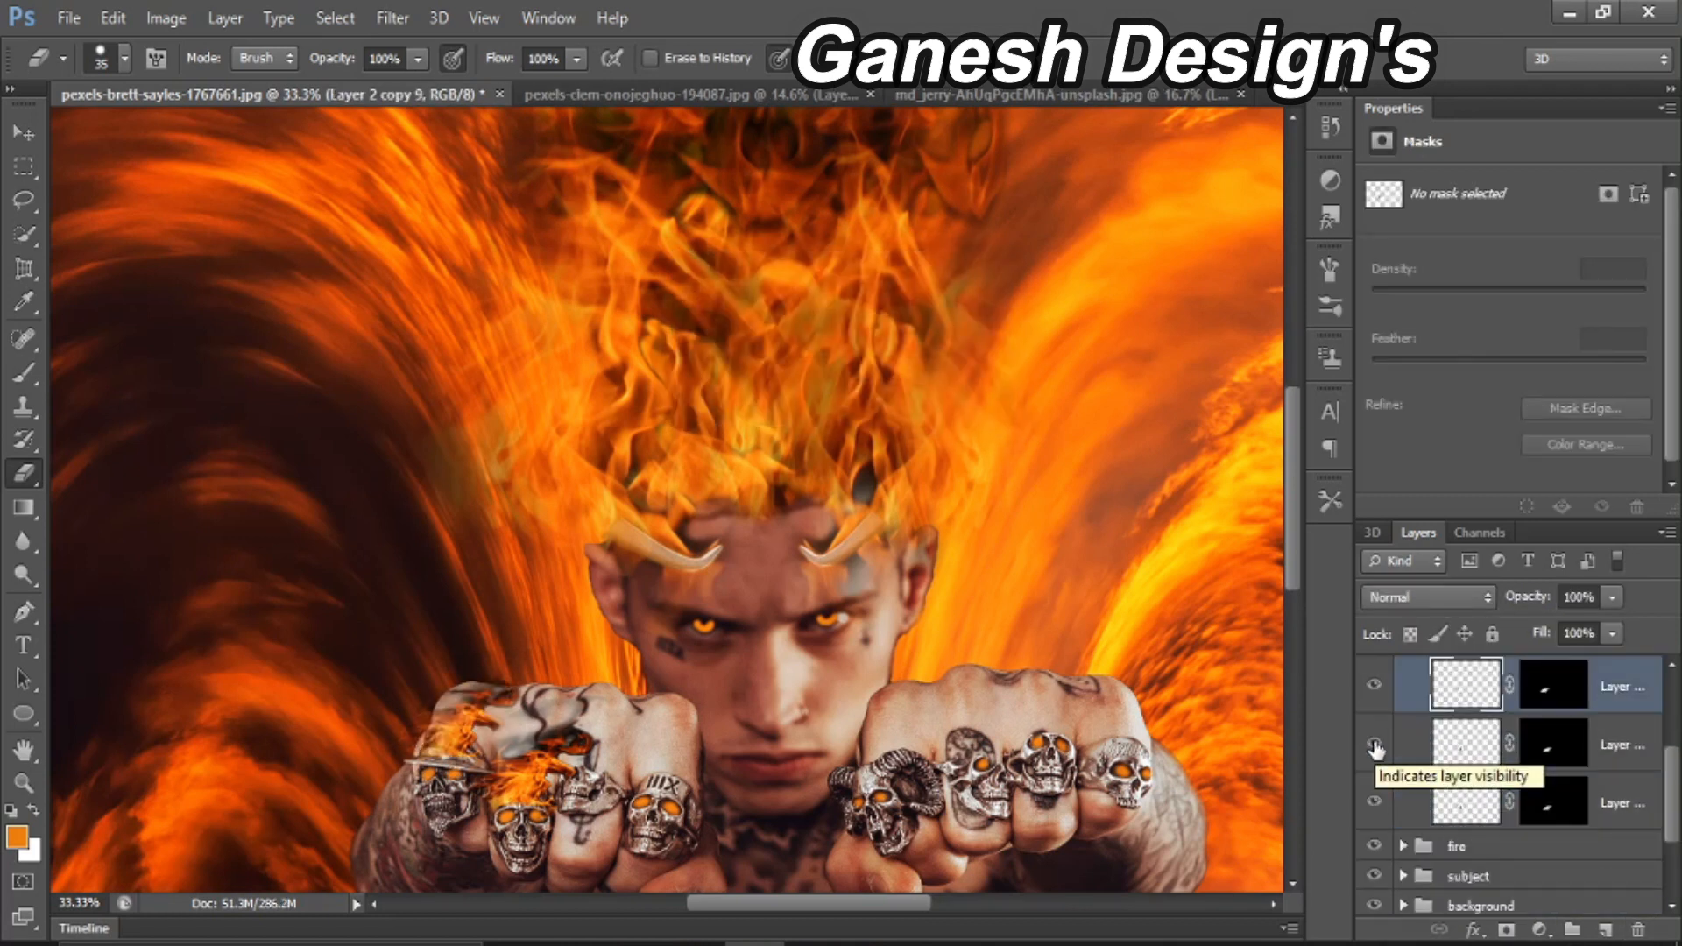
left_click(1374, 747)
left_click(1376, 749)
left_click(1458, 815)
scroll(1457, 810, "up", 1)
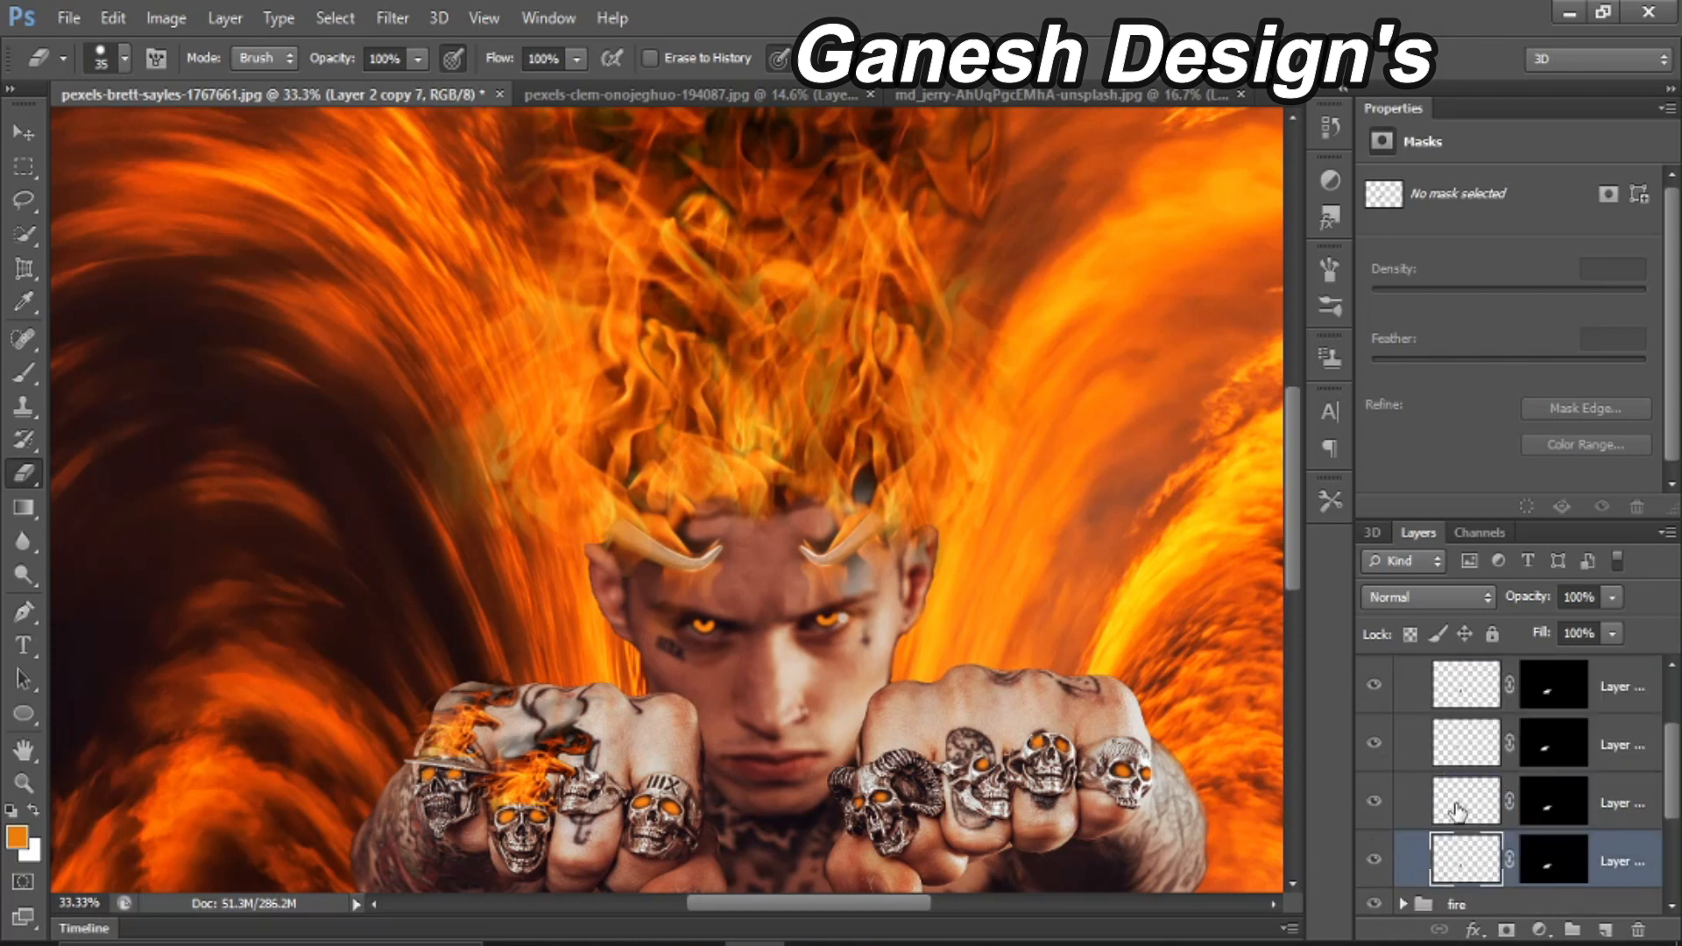
scroll(1626, 891, "up", 2)
left_click(1374, 862)
left_click(1374, 861)
Step: Duplicate a pair of flame layers from the finger fire group and place the copies on the third skull ring
left_click(1441, 864)
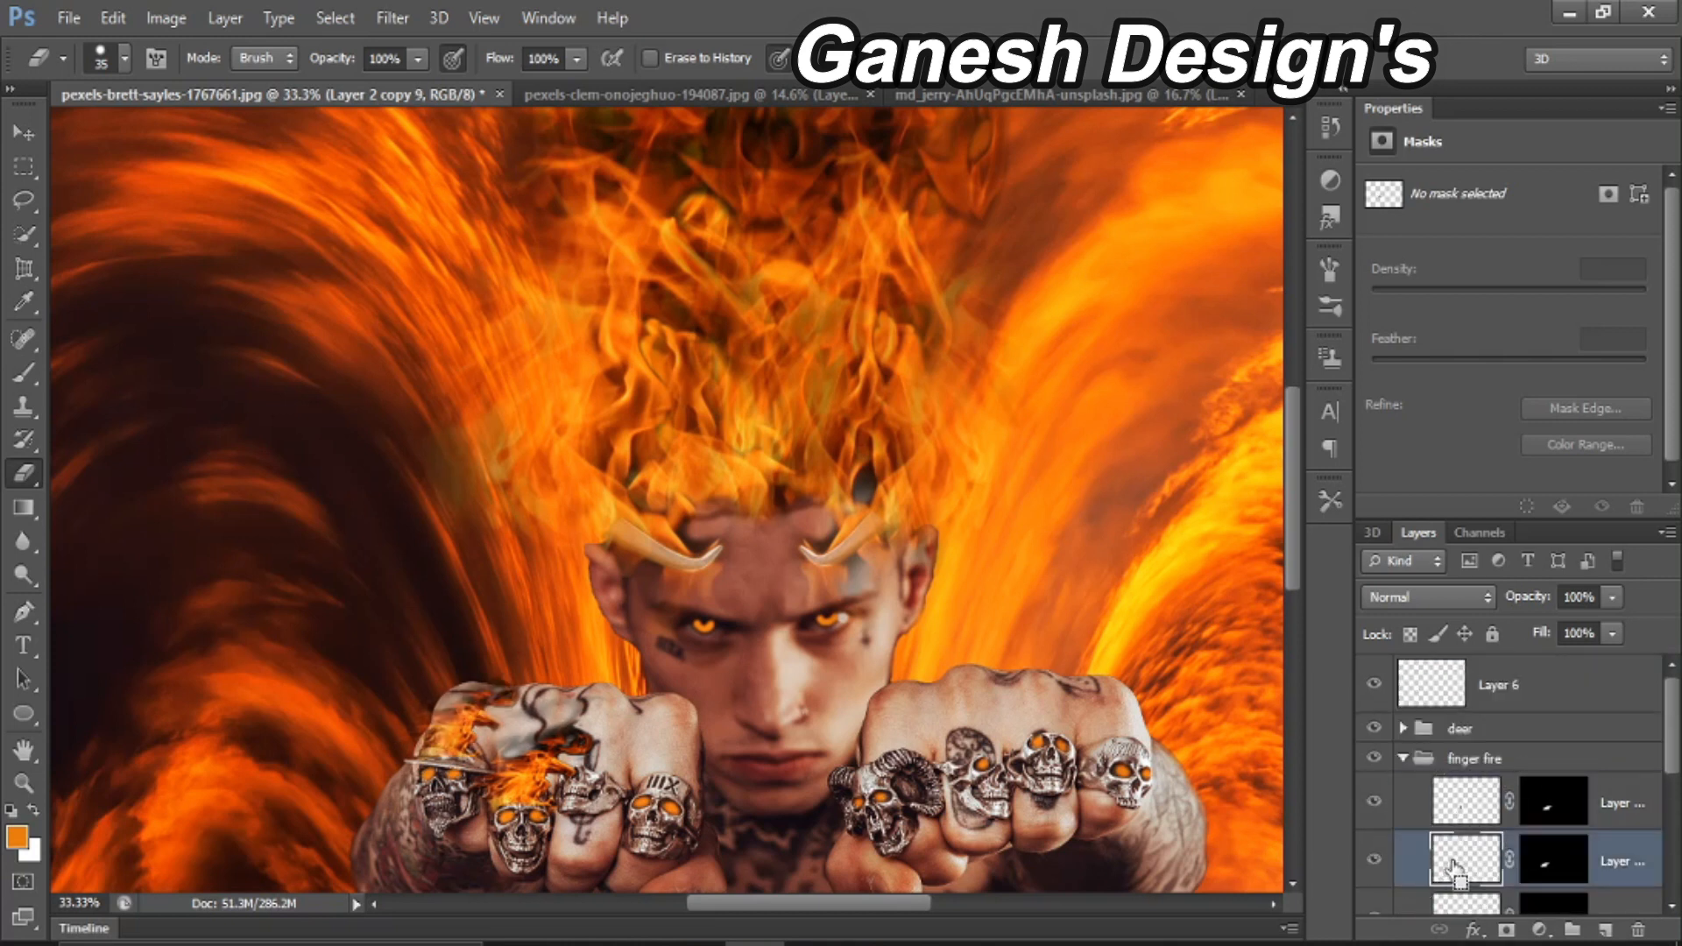
scroll(1446, 850, "down", 2)
left_click(1620, 815, "shift")
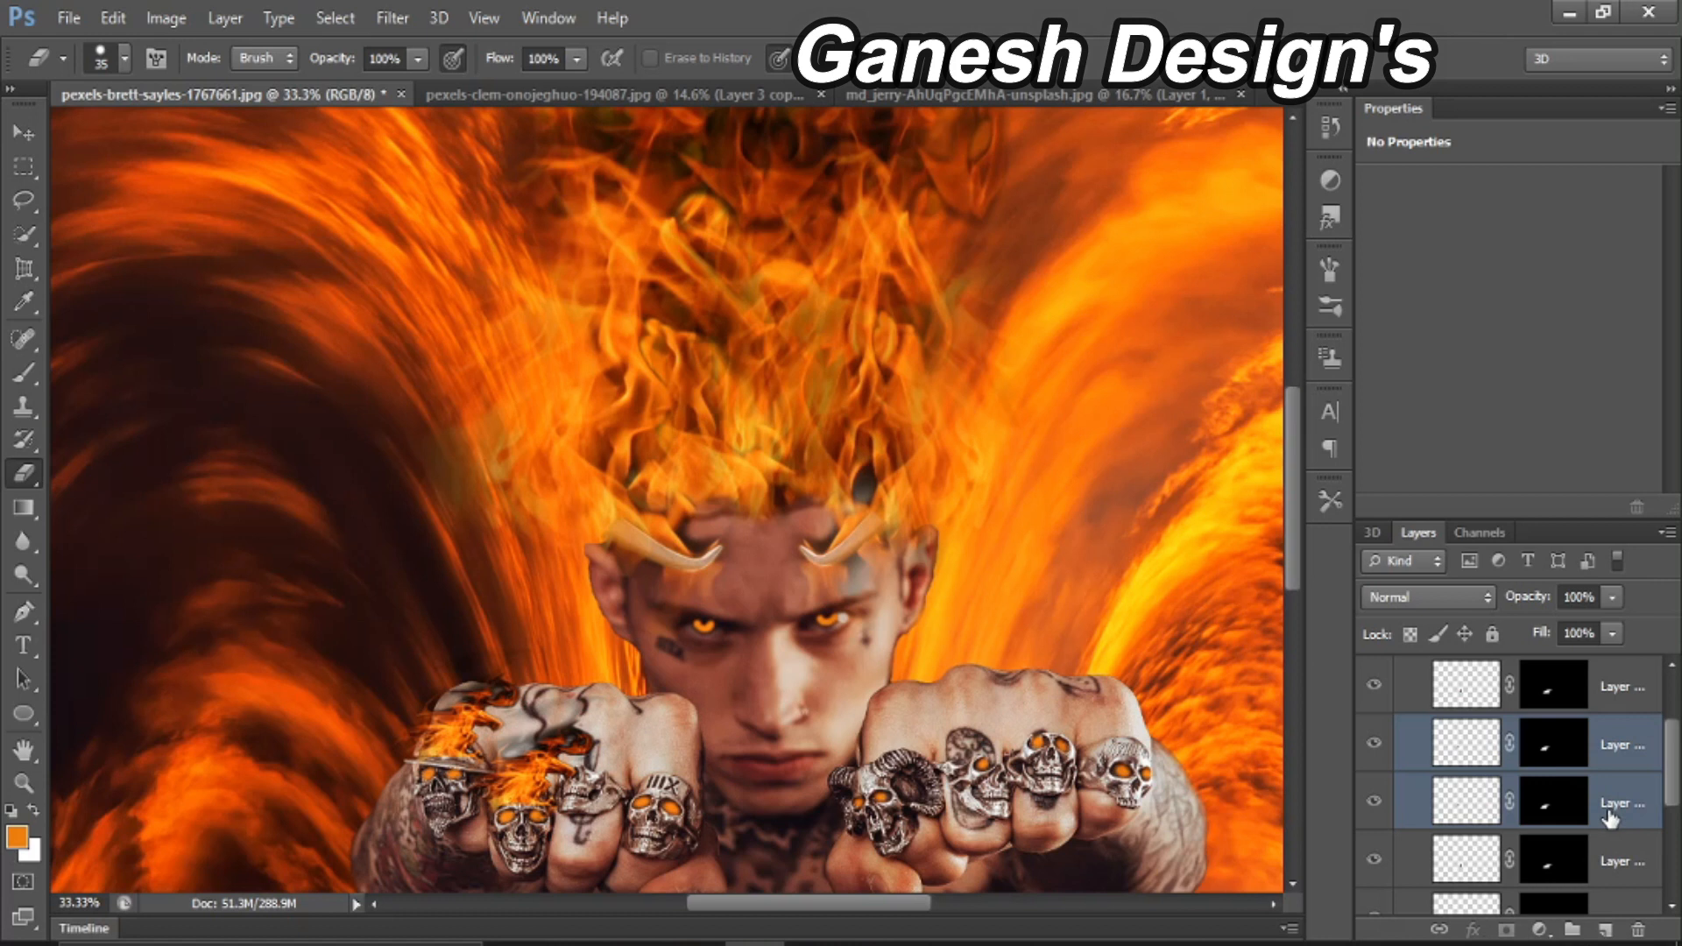
scroll(1611, 817, "down", 1)
key("ctrl+t")
left_click_drag(517, 743, 675, 740)
key("Return")
key("e")
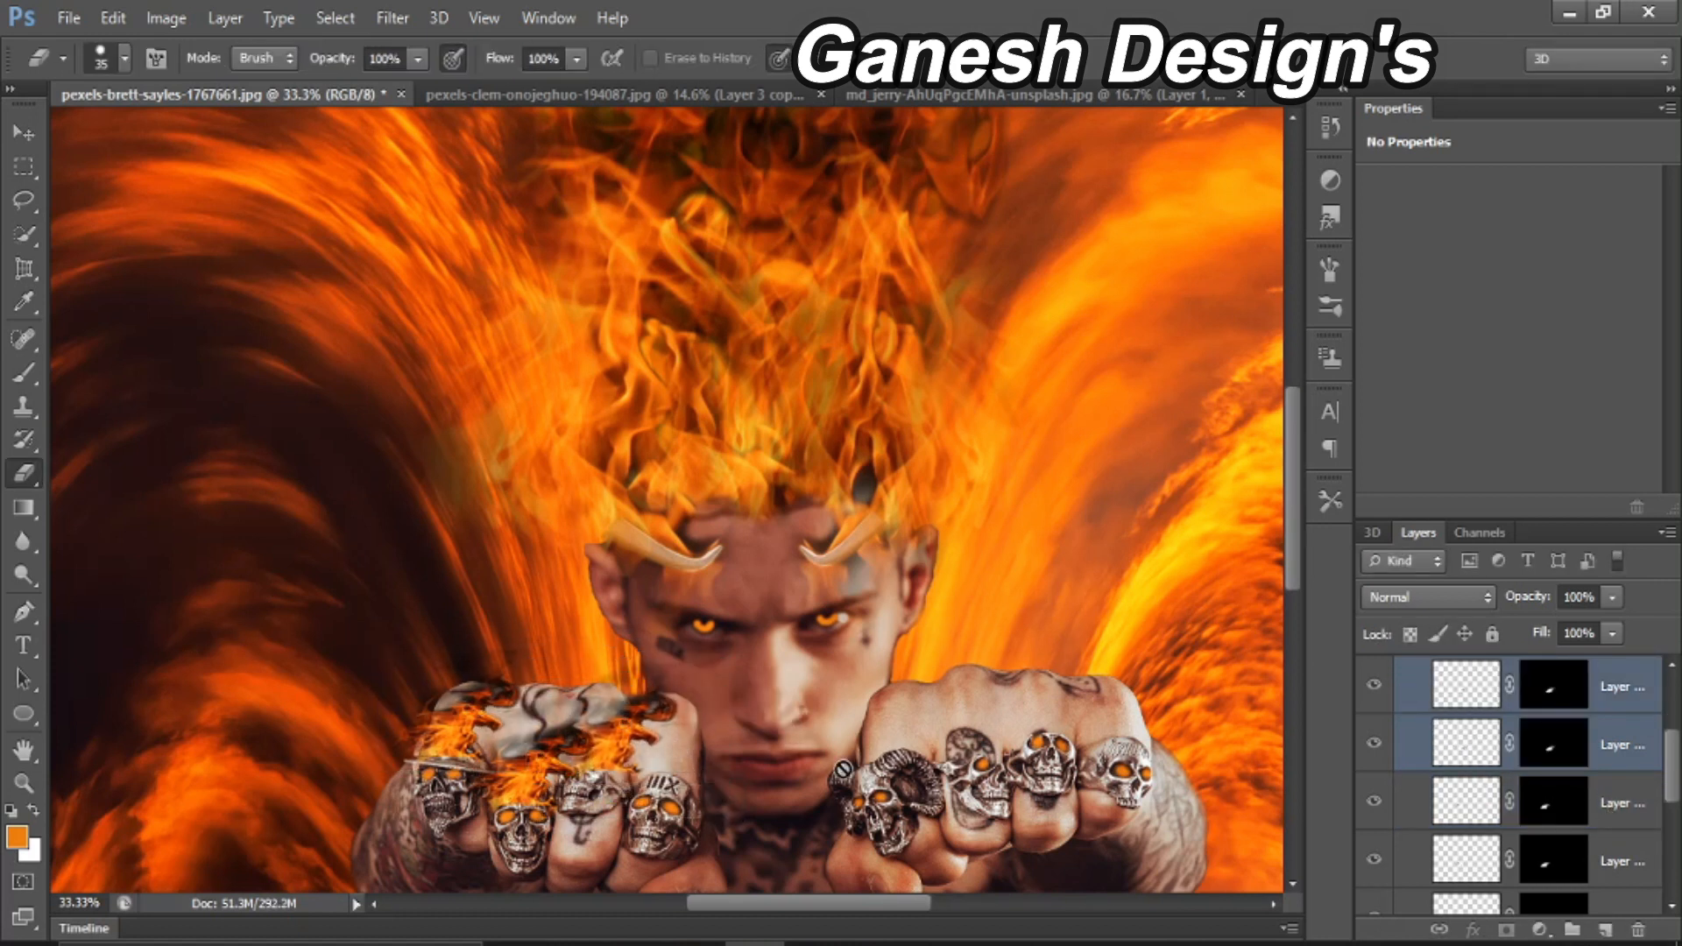
Step: Place a further copy of the flame pair on the fourth skull ring, rotated 3.38 degrees
key("ctrl+t")
left_click_drag(636, 736, 704, 759)
left_click_drag(839, 655, 829, 679)
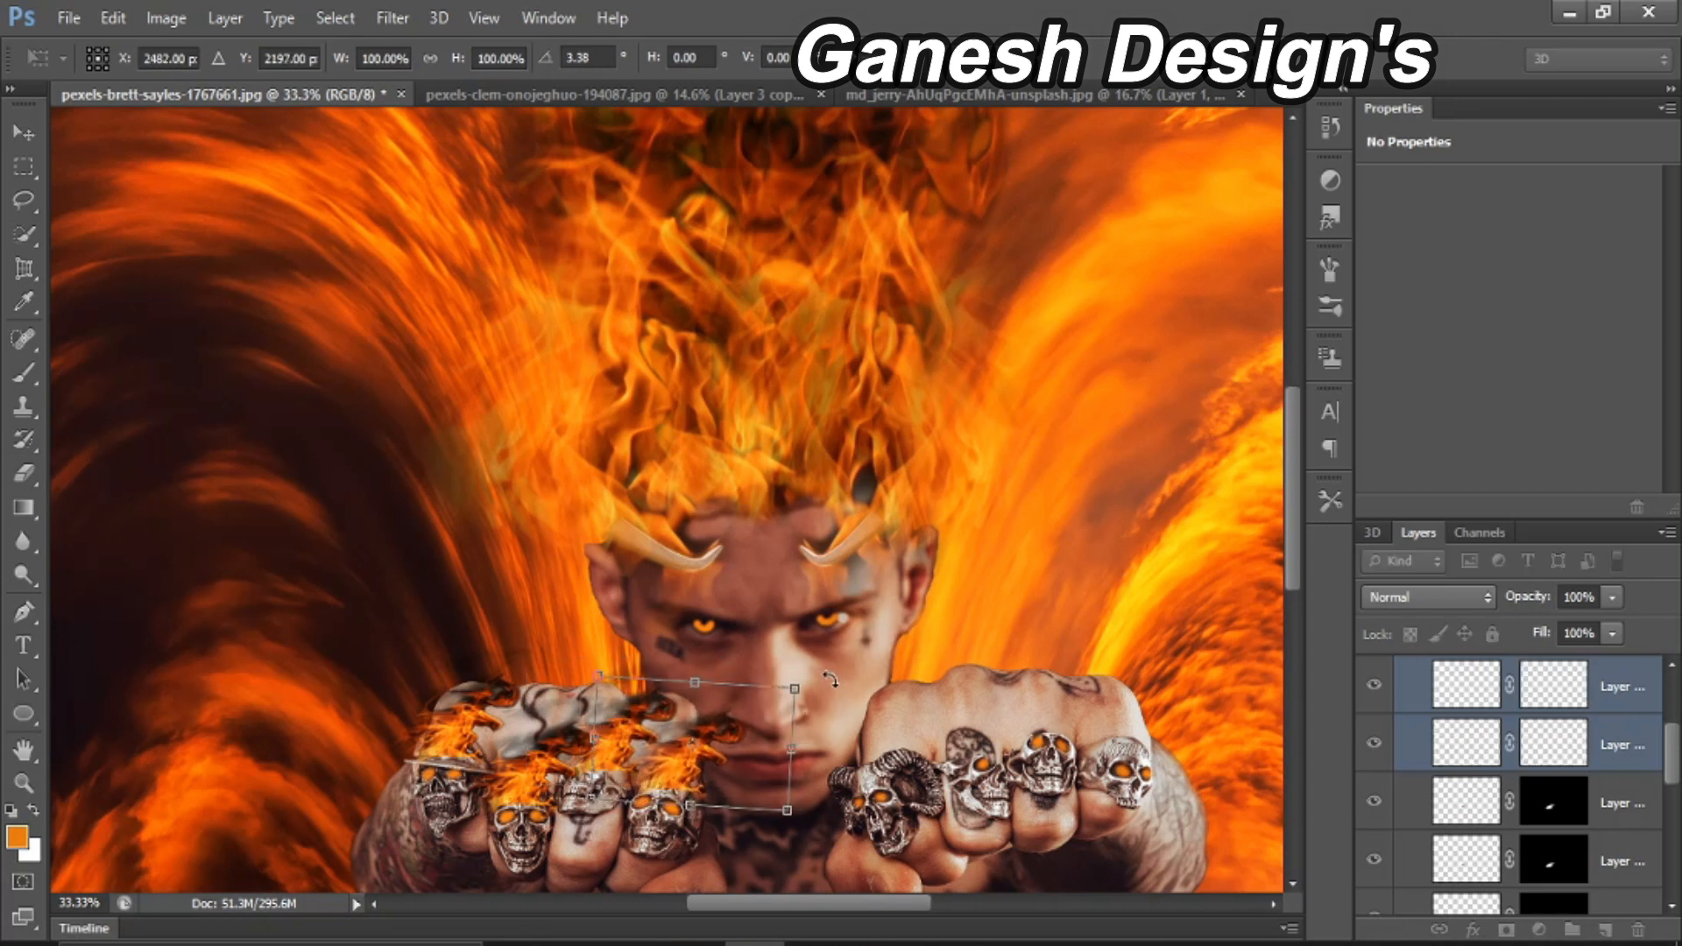
key("Return")
Step: Duplicate the flame pair, mirror it horizontally and fit it on the ram-horned skull ring of the other fist
key("ctrl+j")
key("ctrl+t")
left_click_drag(763, 759, 471, 780)
left_click_drag(751, 752, 940, 755)
left_click_drag(664, 744, 811, 740)
left_click_drag(897, 776, 893, 777)
left_click_drag(700, 735, 743, 739)
left_click_drag(805, 787, 799, 789)
key("Return")
key("e")
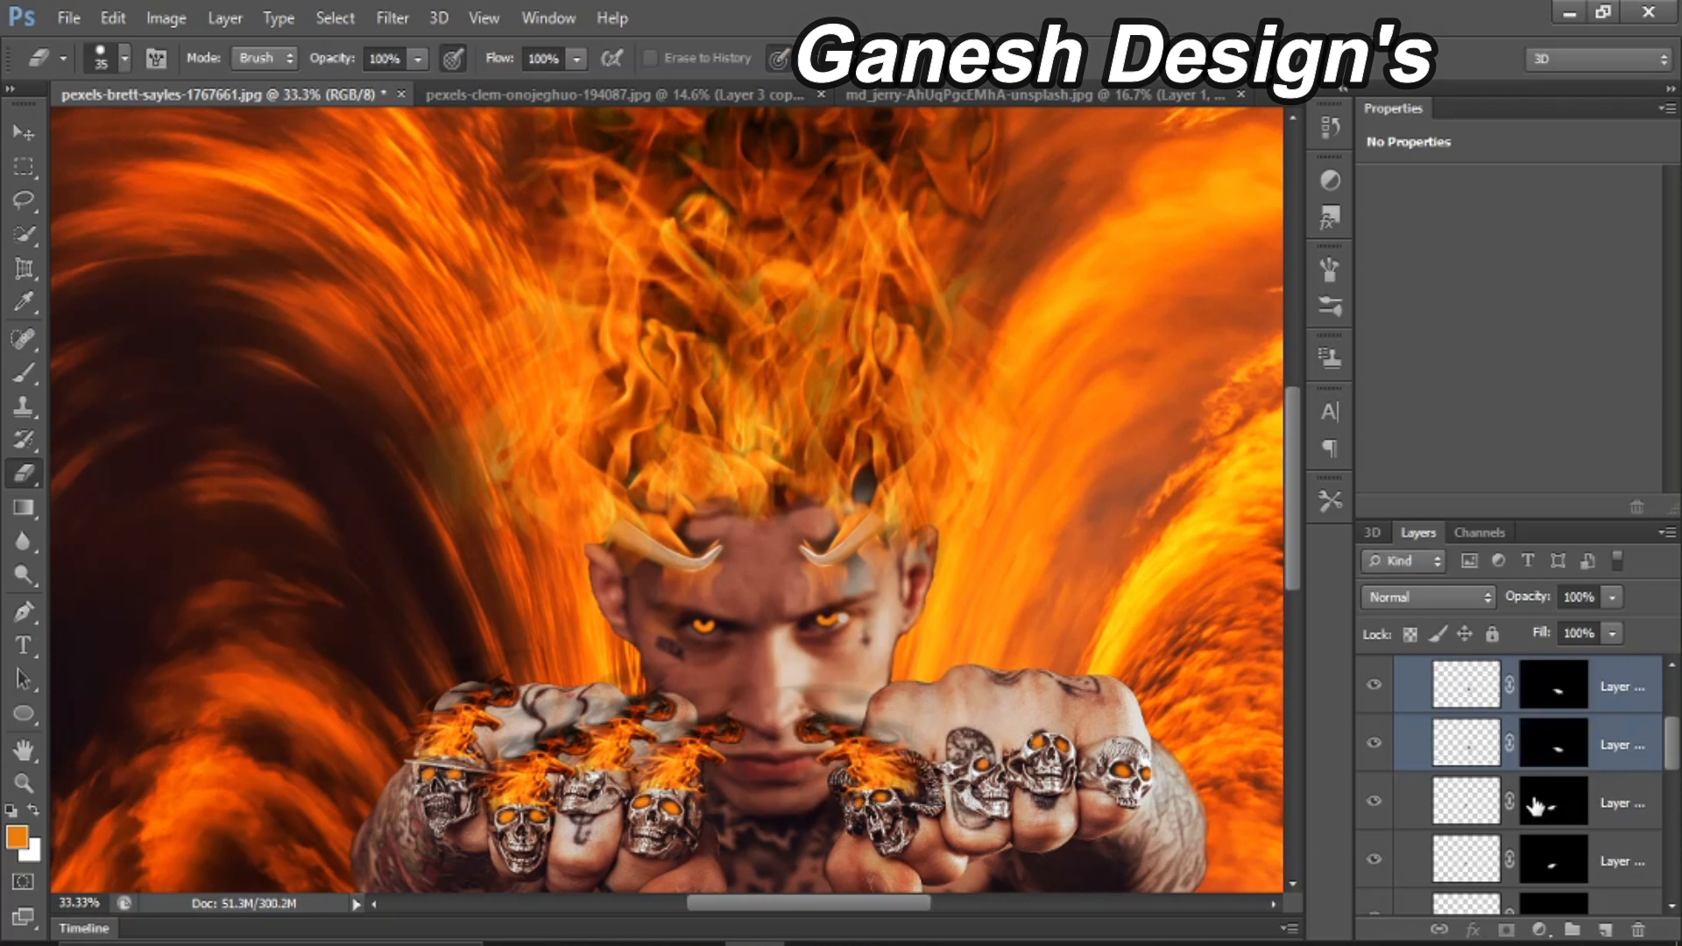
Step: Merge the two flame layers of the ram-horned skull ring into one layer
right_click(1617, 691)
left_click(1245, 659)
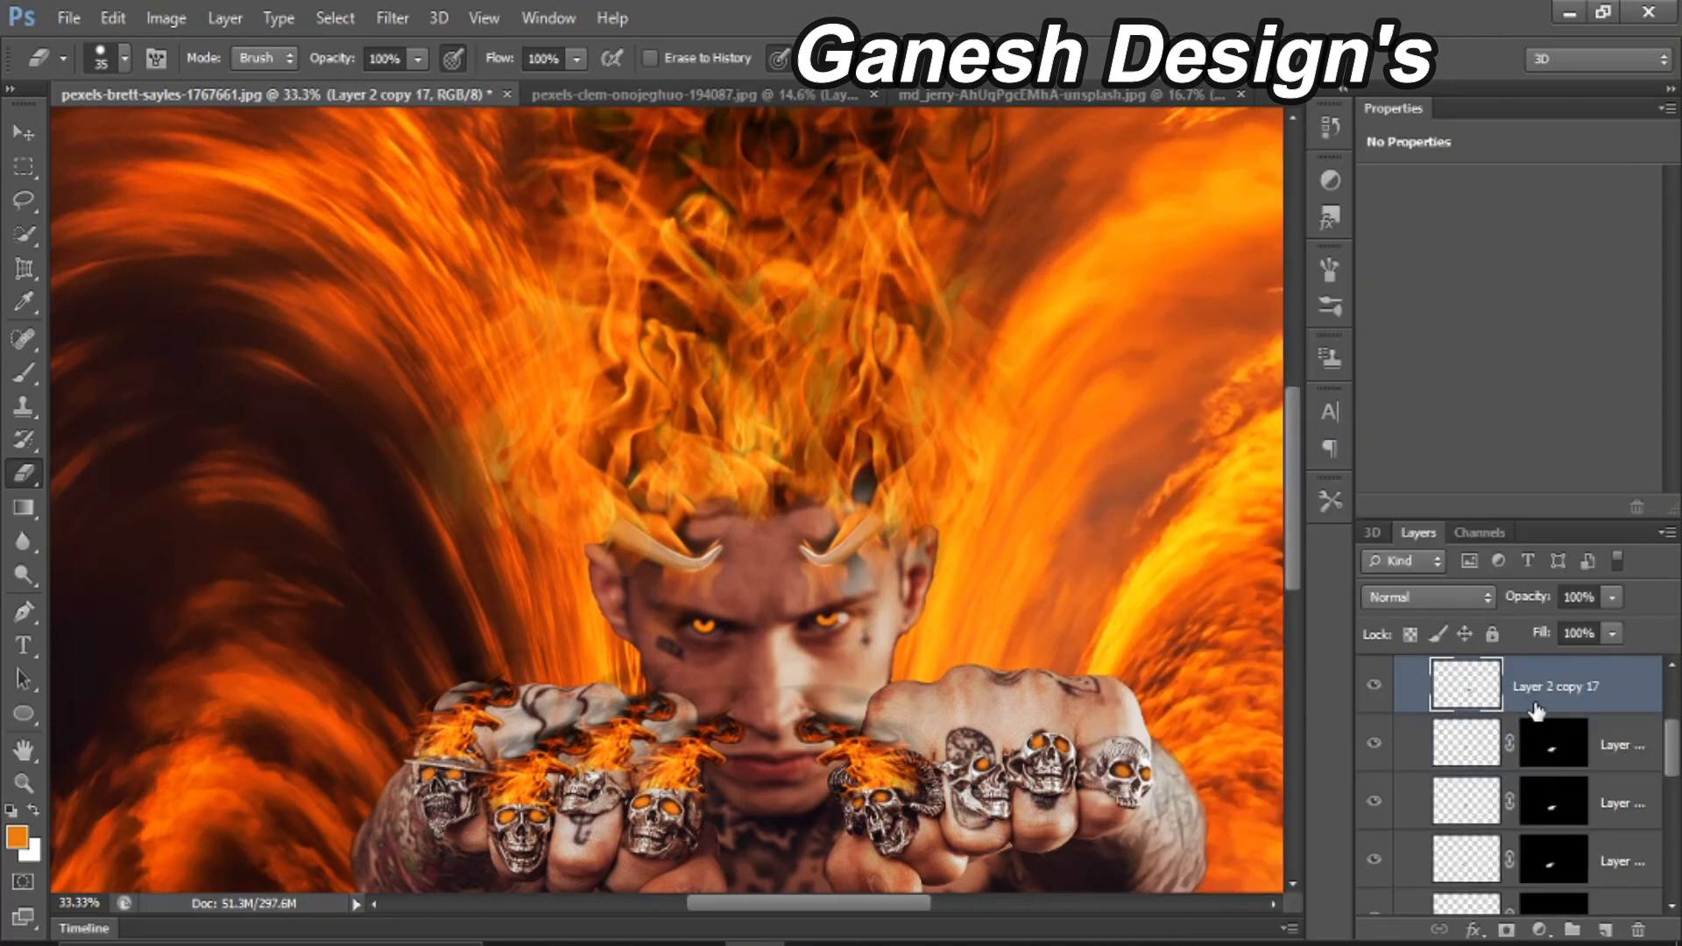
Step: Duplicate the merged flame, then move, resize and rotate the copy to fit the skull ring beside the ram-horned one
key("ctrl+j")
key("ctrl+t")
left_click_drag(896, 773, 996, 728)
left_click_drag(843, 709, 1101, 708)
left_click_drag(1056, 679, 985, 610)
left_click_drag(880, 595, 849, 649)
left_click_drag(940, 704, 938, 713)
left_click_drag(1026, 590, 1020, 610)
left_click_drag(1051, 667, 1100, 726)
key("Return")
Step: Duplicate the upright flame twice and place the copies on the two remaining skull rings of that fist
key("ctrl+t")
key("Return")
key("ctrl+j")
key("ctrl+t")
left_click_drag(1137, 653, 1182, 663)
key("Return")
key("ctrl+j")
key("ctrl+t")
key("Return")
key("v")
left_click(1113, 679)
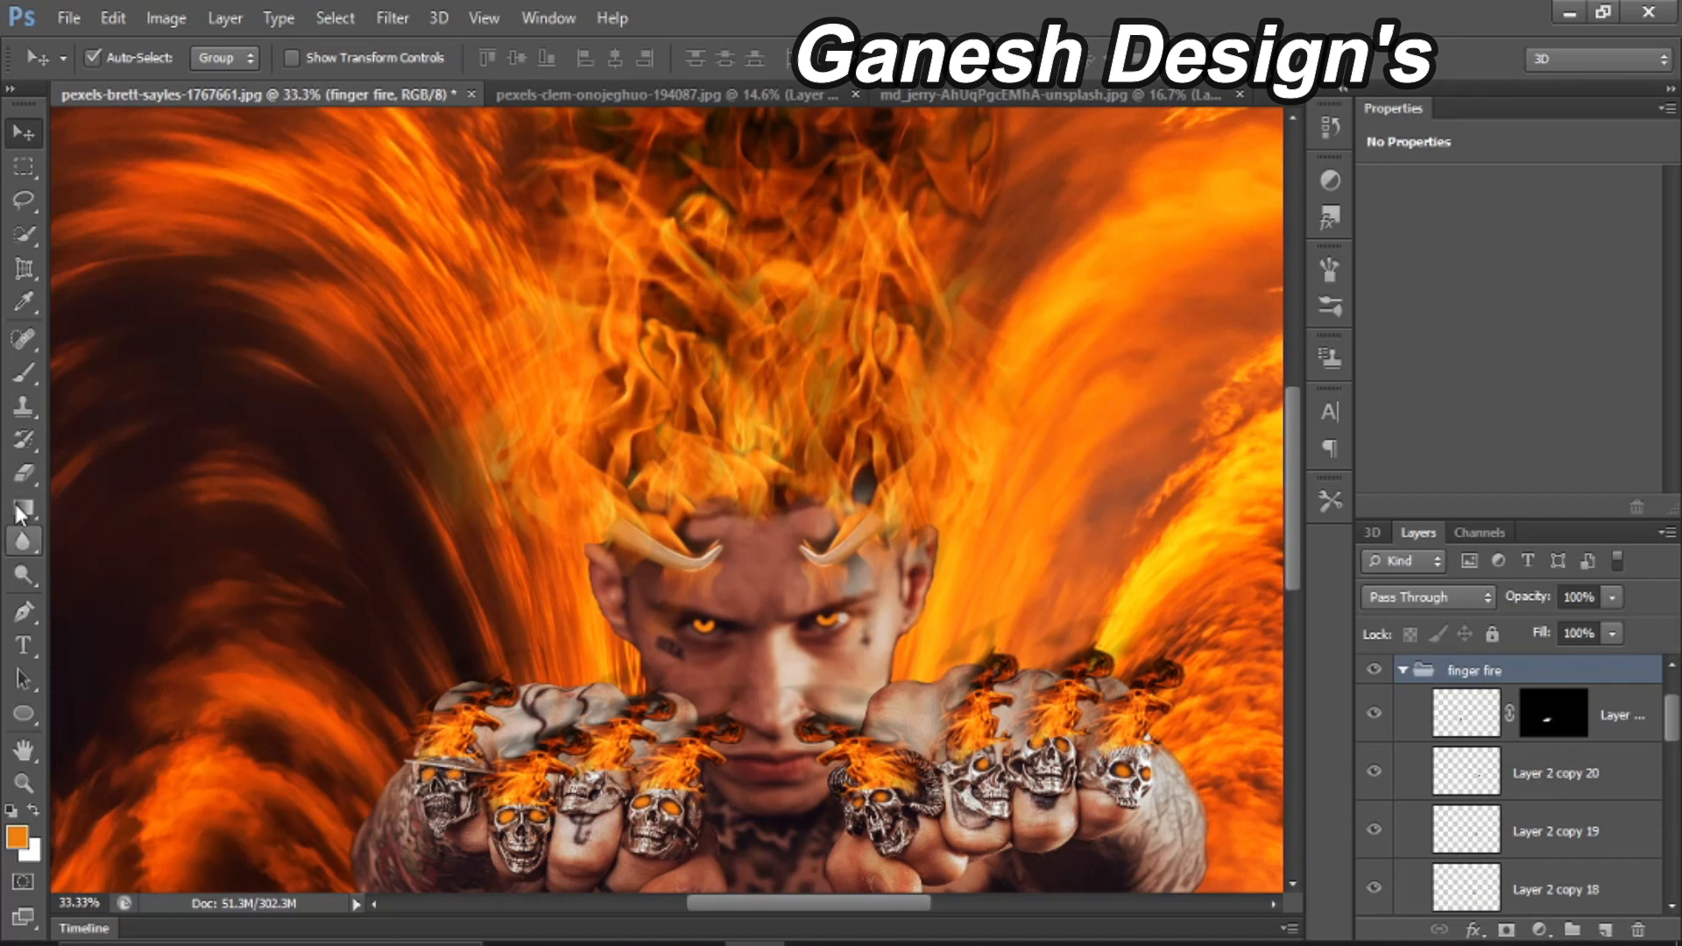
Step: Hide Layer 2 copy 10 in the finger fire group and check Layer 2 copy 20 by toggling its visibility
left_click(23, 473)
left_click(1482, 730)
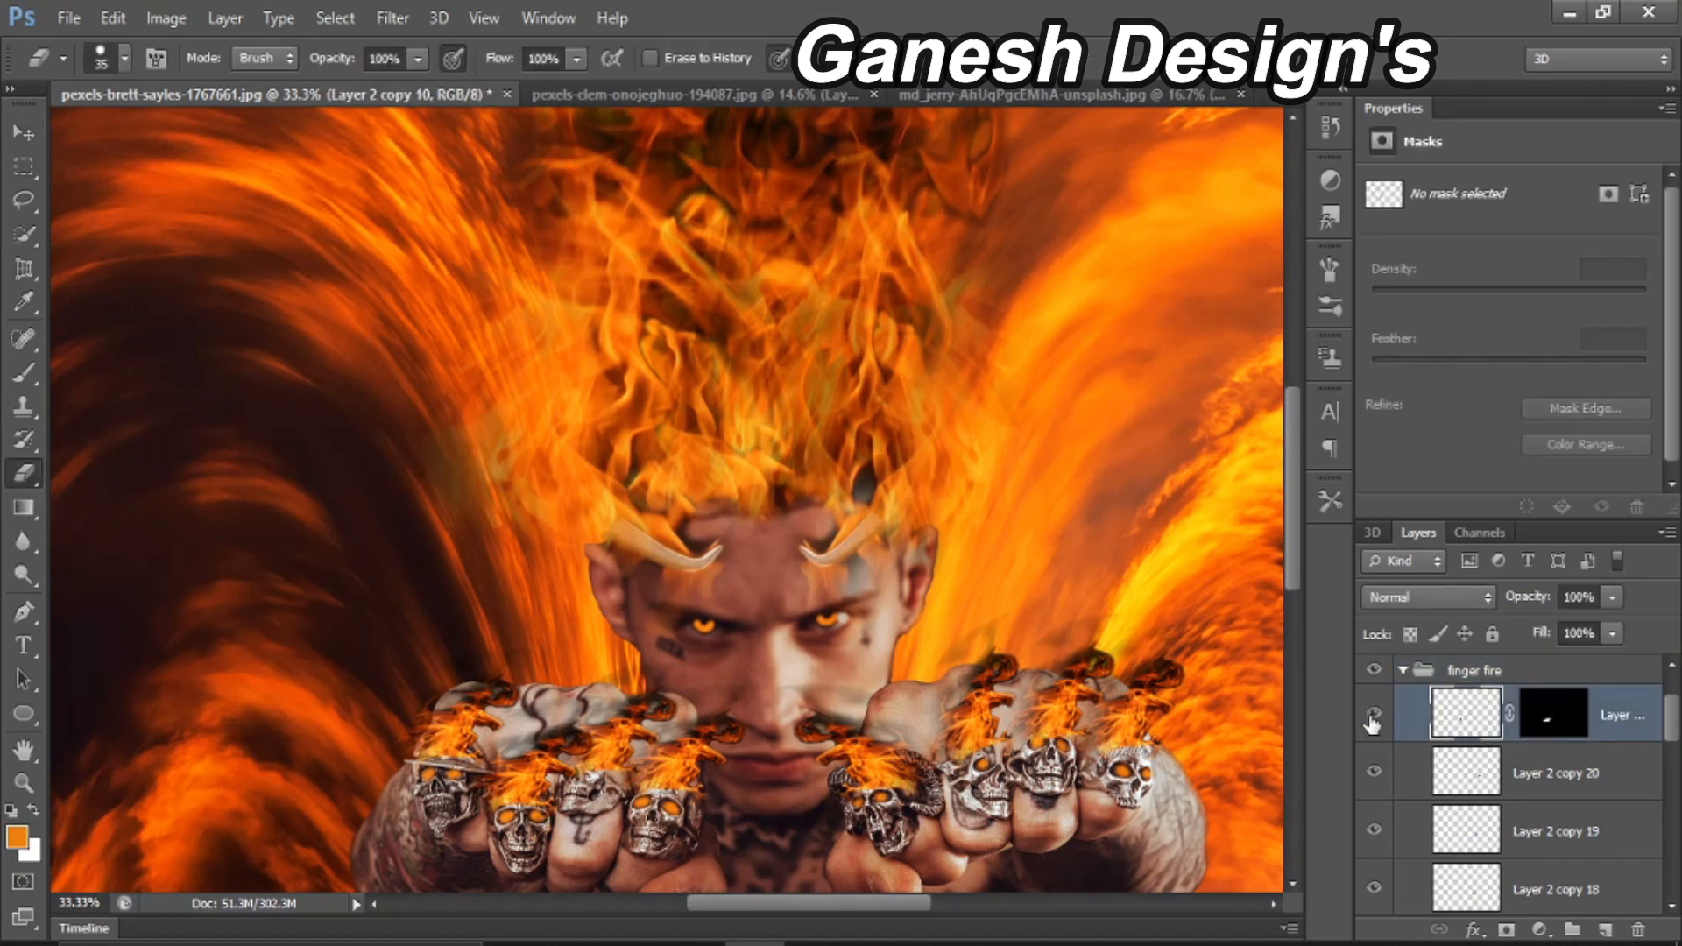
left_click(1374, 714)
left_click(1374, 772)
left_click(1374, 772)
Step: Erase the dark smoke above the skull ring flames on Layer 2 copy 20, Layer 2 copy 19 and Layer 2 copy 18
left_click(1472, 773)
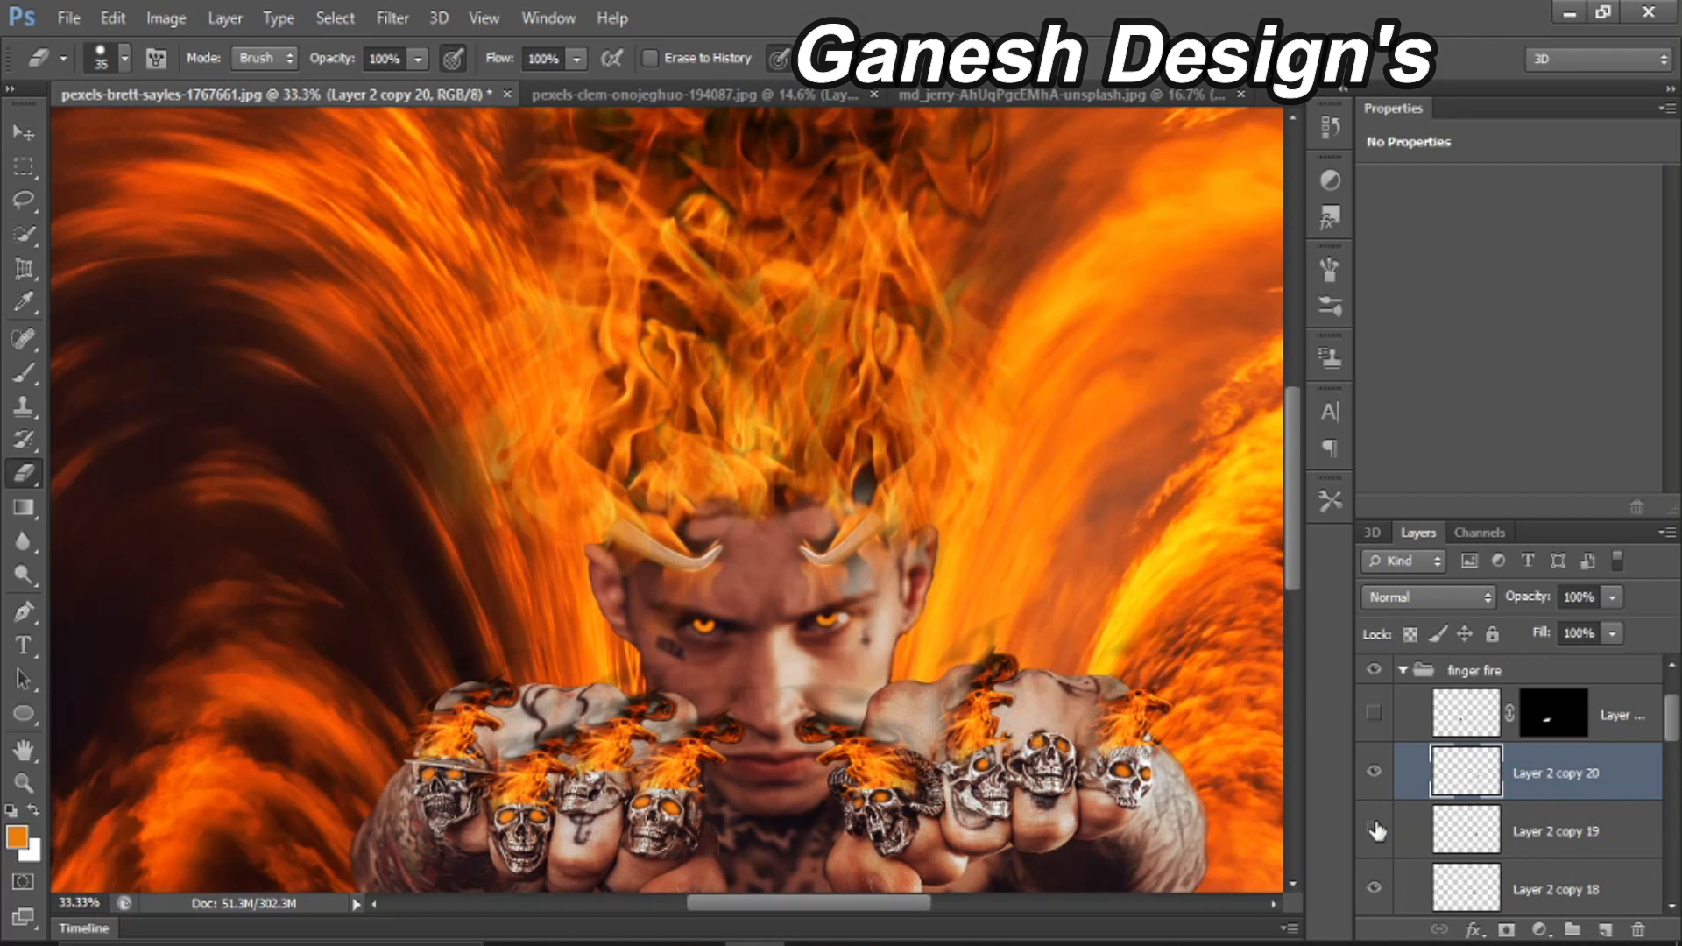
left_click(1455, 833)
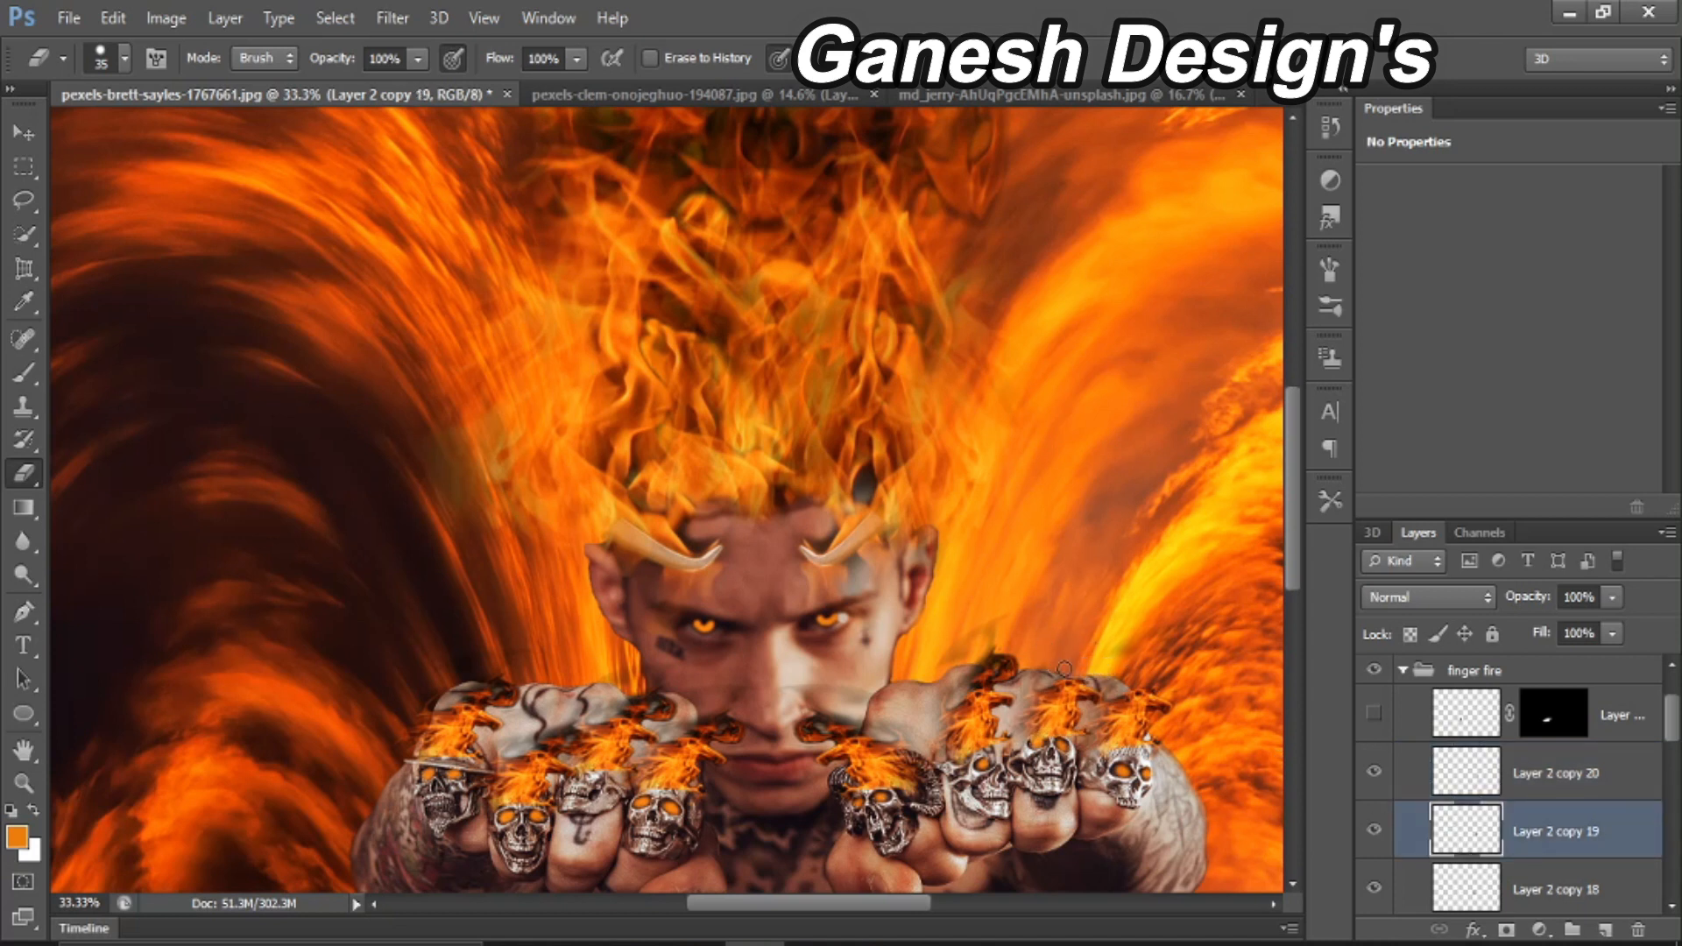
scroll(1411, 863, "down", 1)
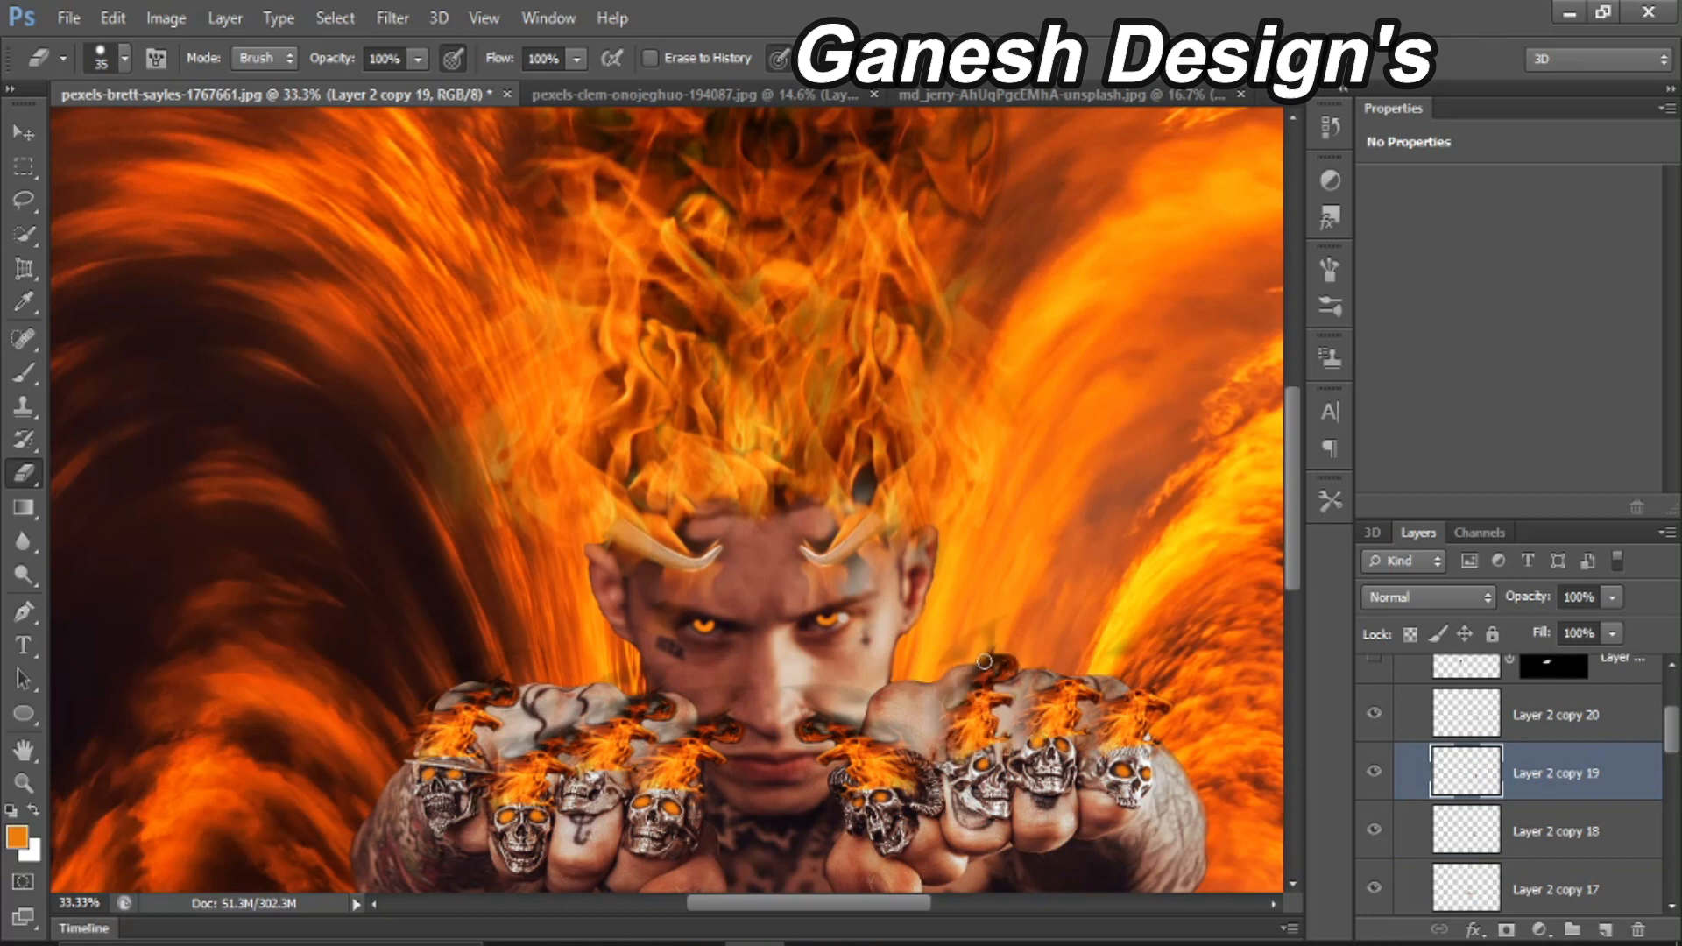
left_click(1377, 833)
left_click(1378, 832)
left_click(1484, 829)
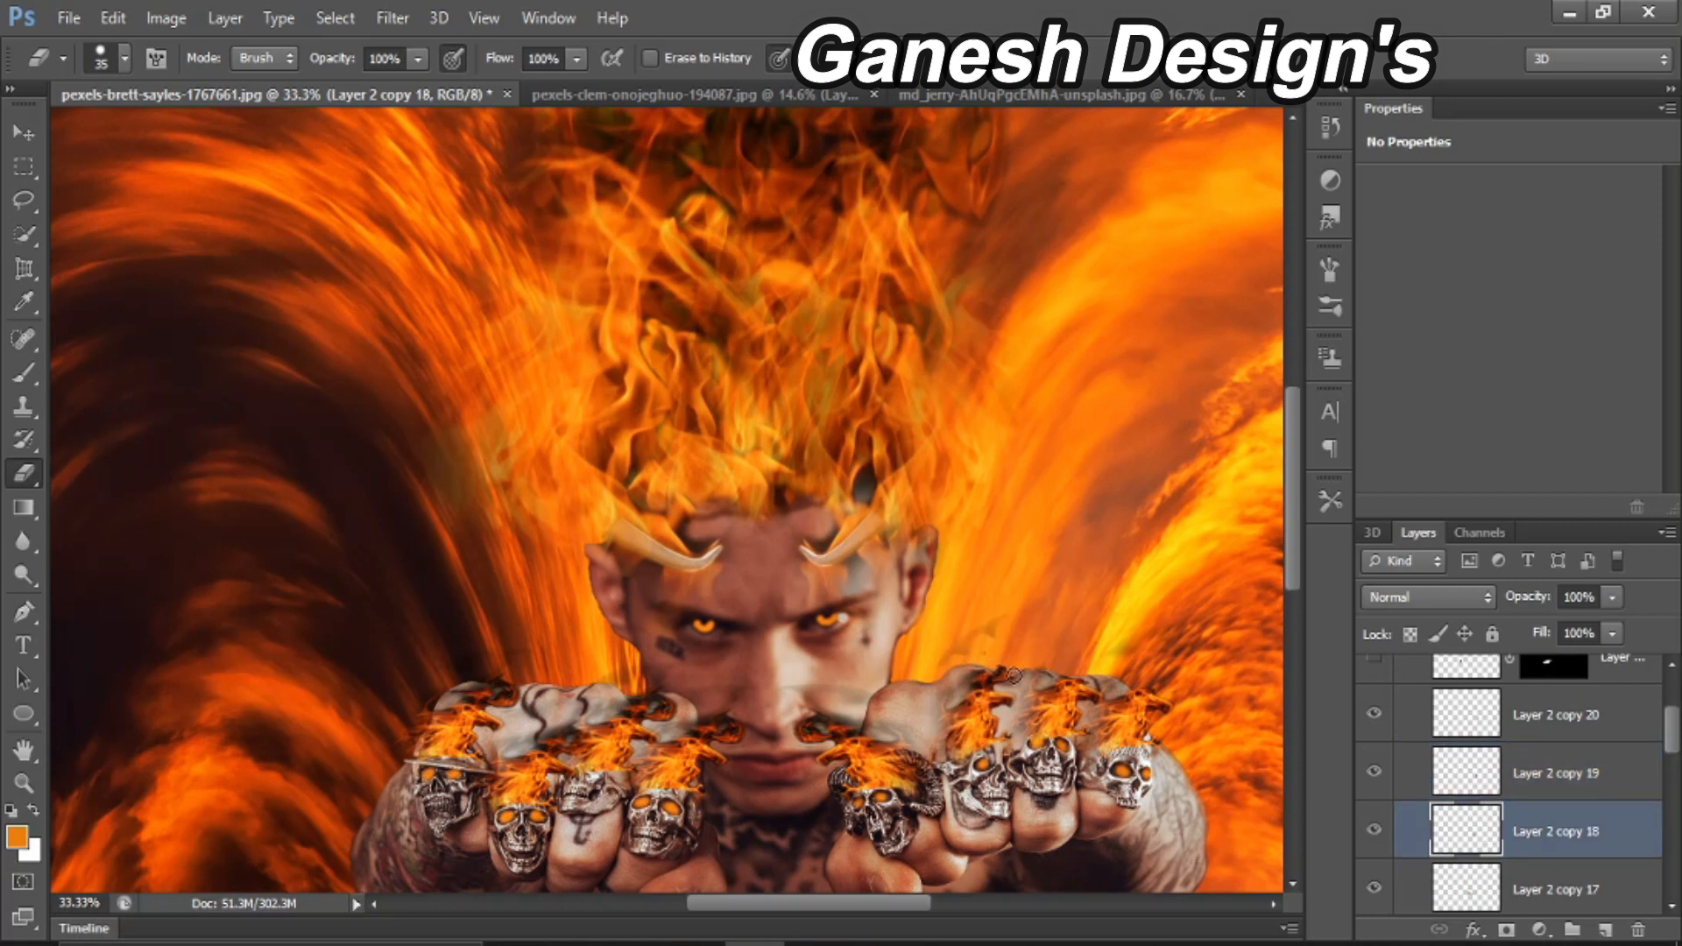
Step: Erase the stray dark smoke from the ram-horned skull ring's flame on Layer 2 copy 17
scroll(1360, 782, "down", 1)
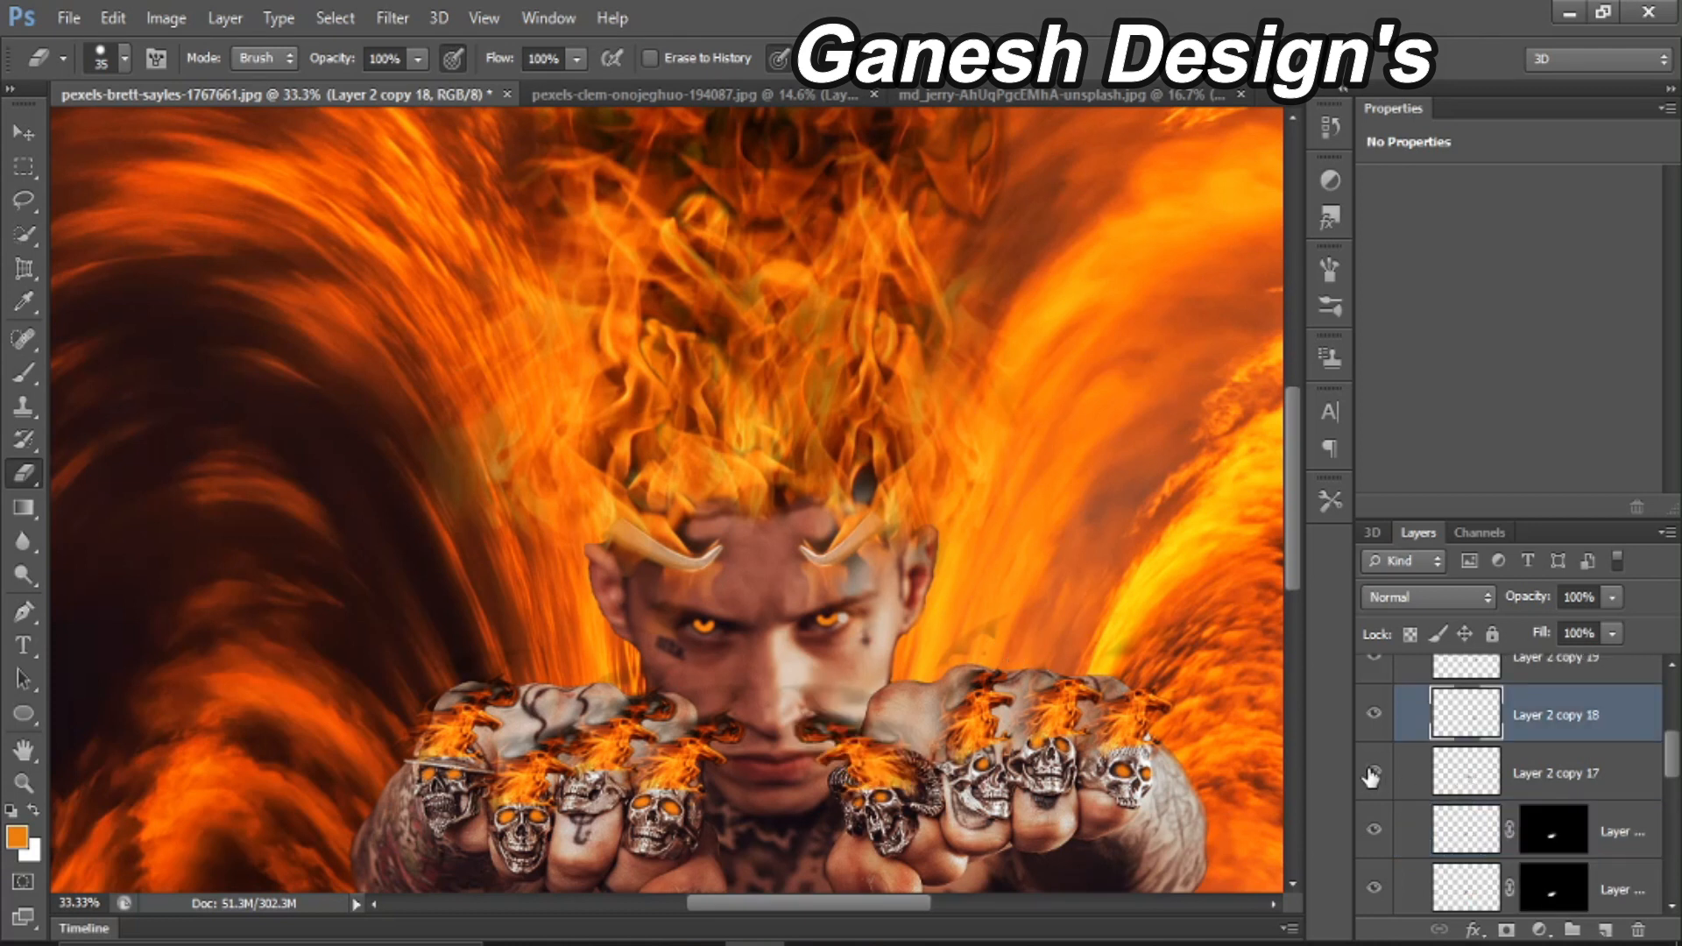
left_click(1372, 767)
left_click(1372, 768)
left_click(1474, 773)
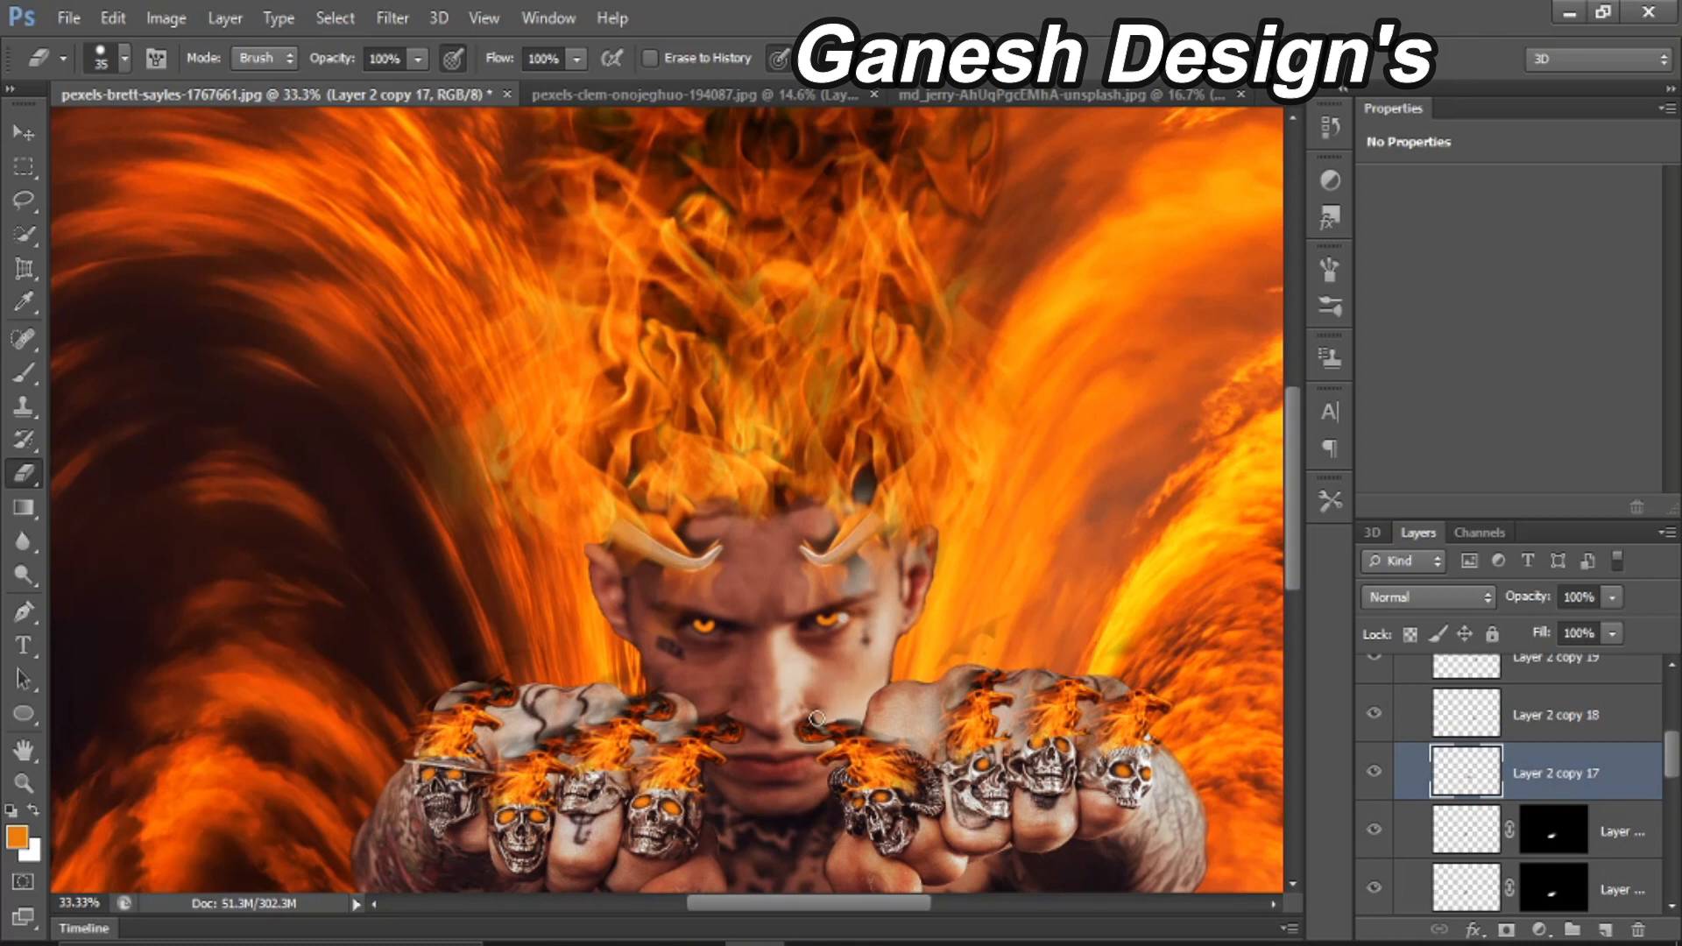
left_click_drag(860, 902, 840, 902)
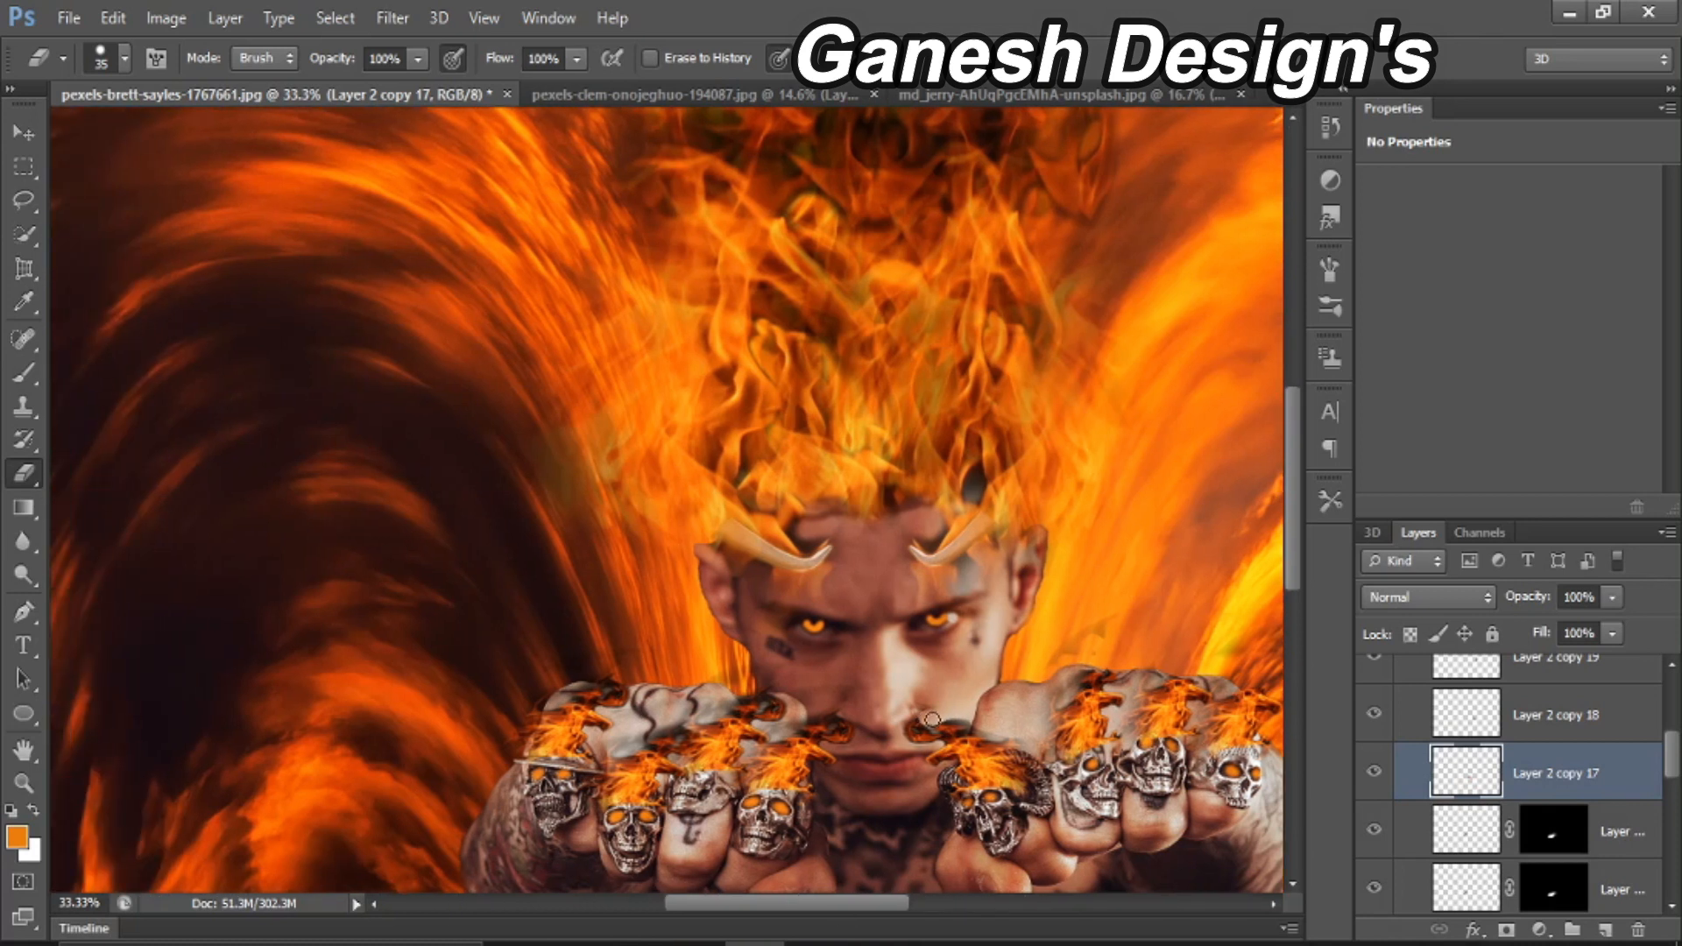
left_click_drag(876, 902, 849, 903)
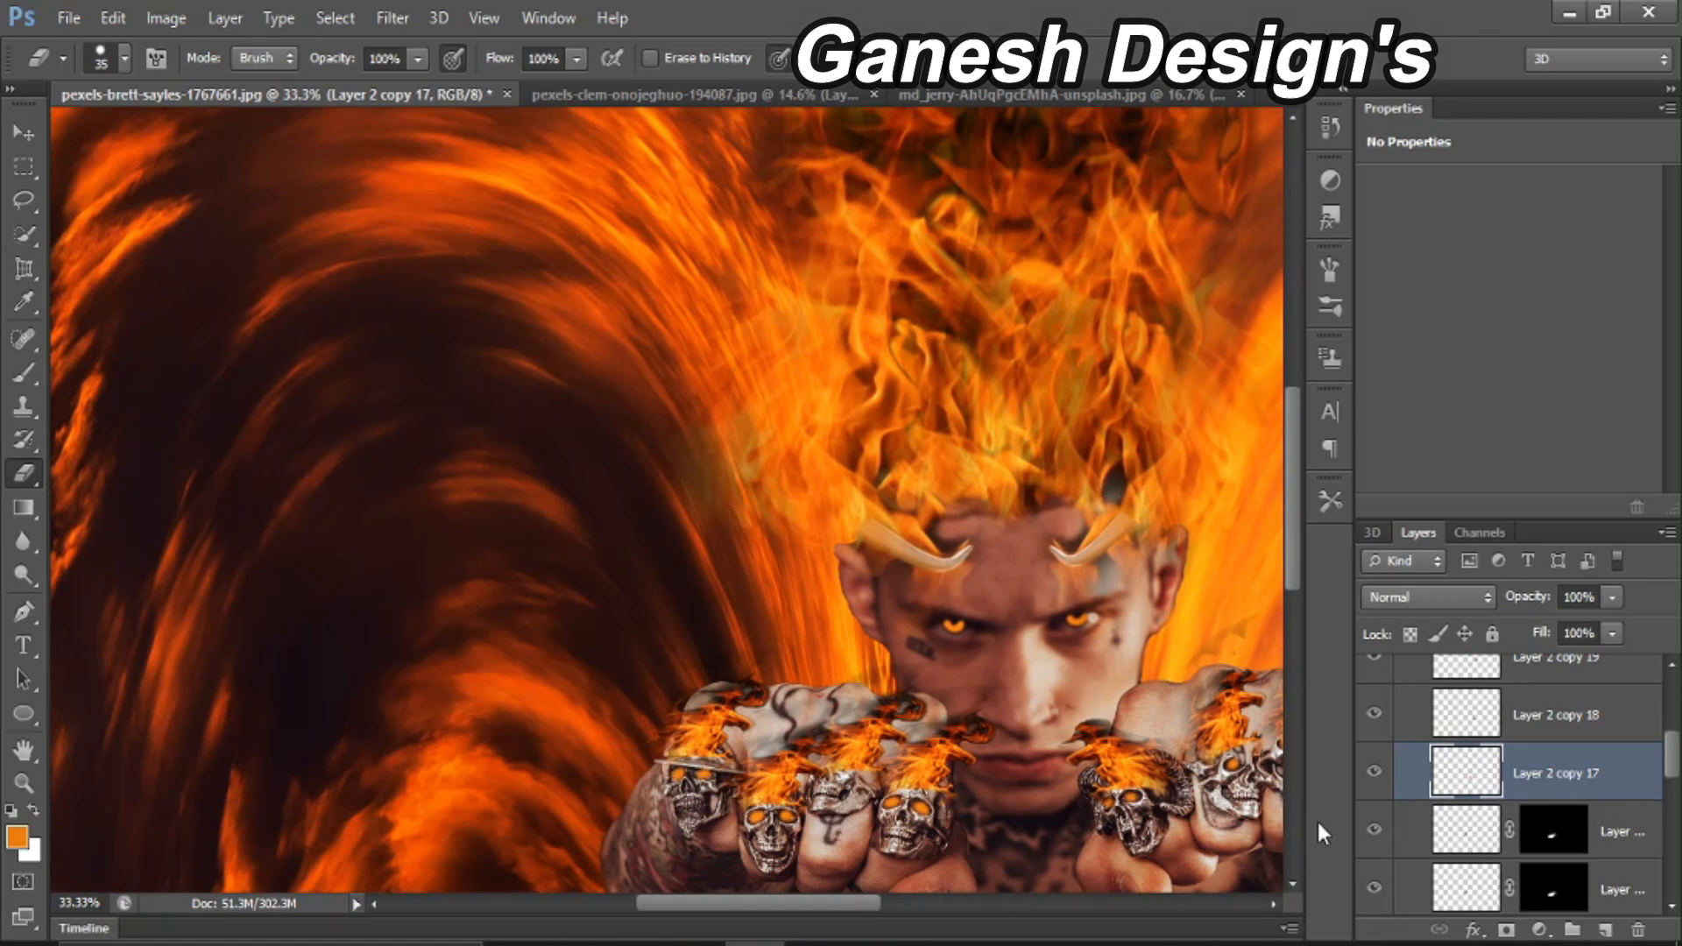
Step: Hide the masked flame layer directly below Layer 2 copy 17 and erase the stray smoke on Layer 2 copy 13
left_click(1374, 834)
scroll(1374, 843, "down", 1)
left_click(1374, 832)
left_click(1374, 833)
scroll(1374, 837, "down", 1)
left_click(1376, 837)
left_click(1374, 829)
left_click(1481, 839)
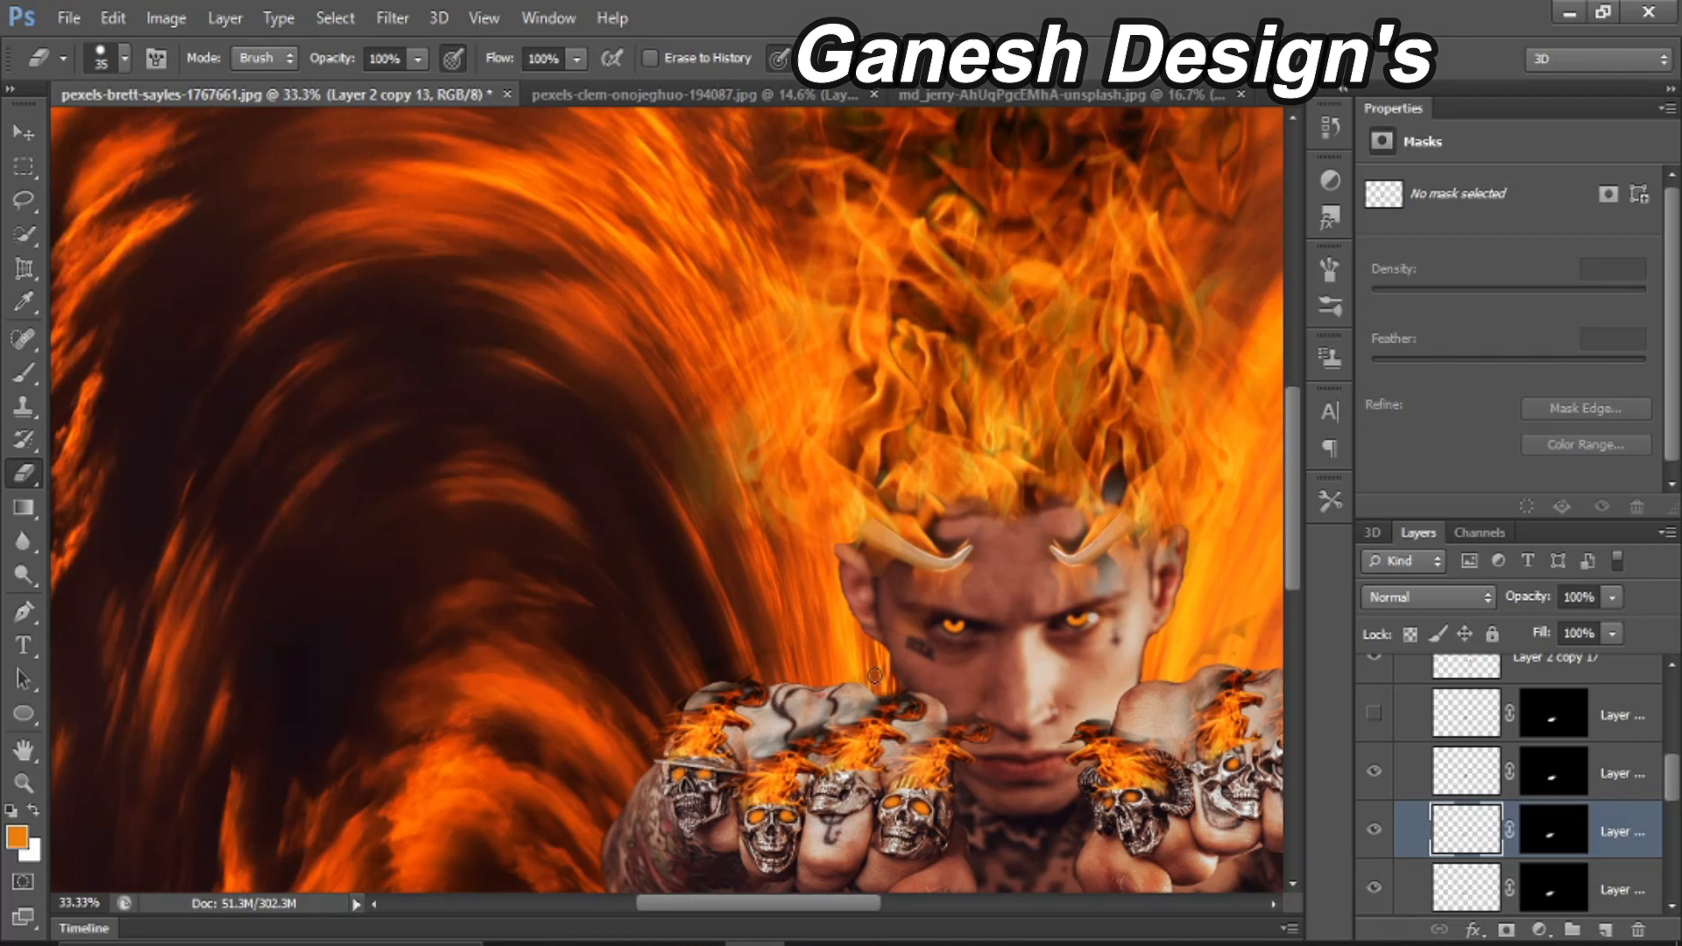
Step: Erase the dark smoke above the ring flames on Layer 2 copy 12 and Layer 2 copy 11
scroll(1446, 846, "down", 2)
left_click(1374, 775)
left_click(1374, 775)
left_click(1459, 775)
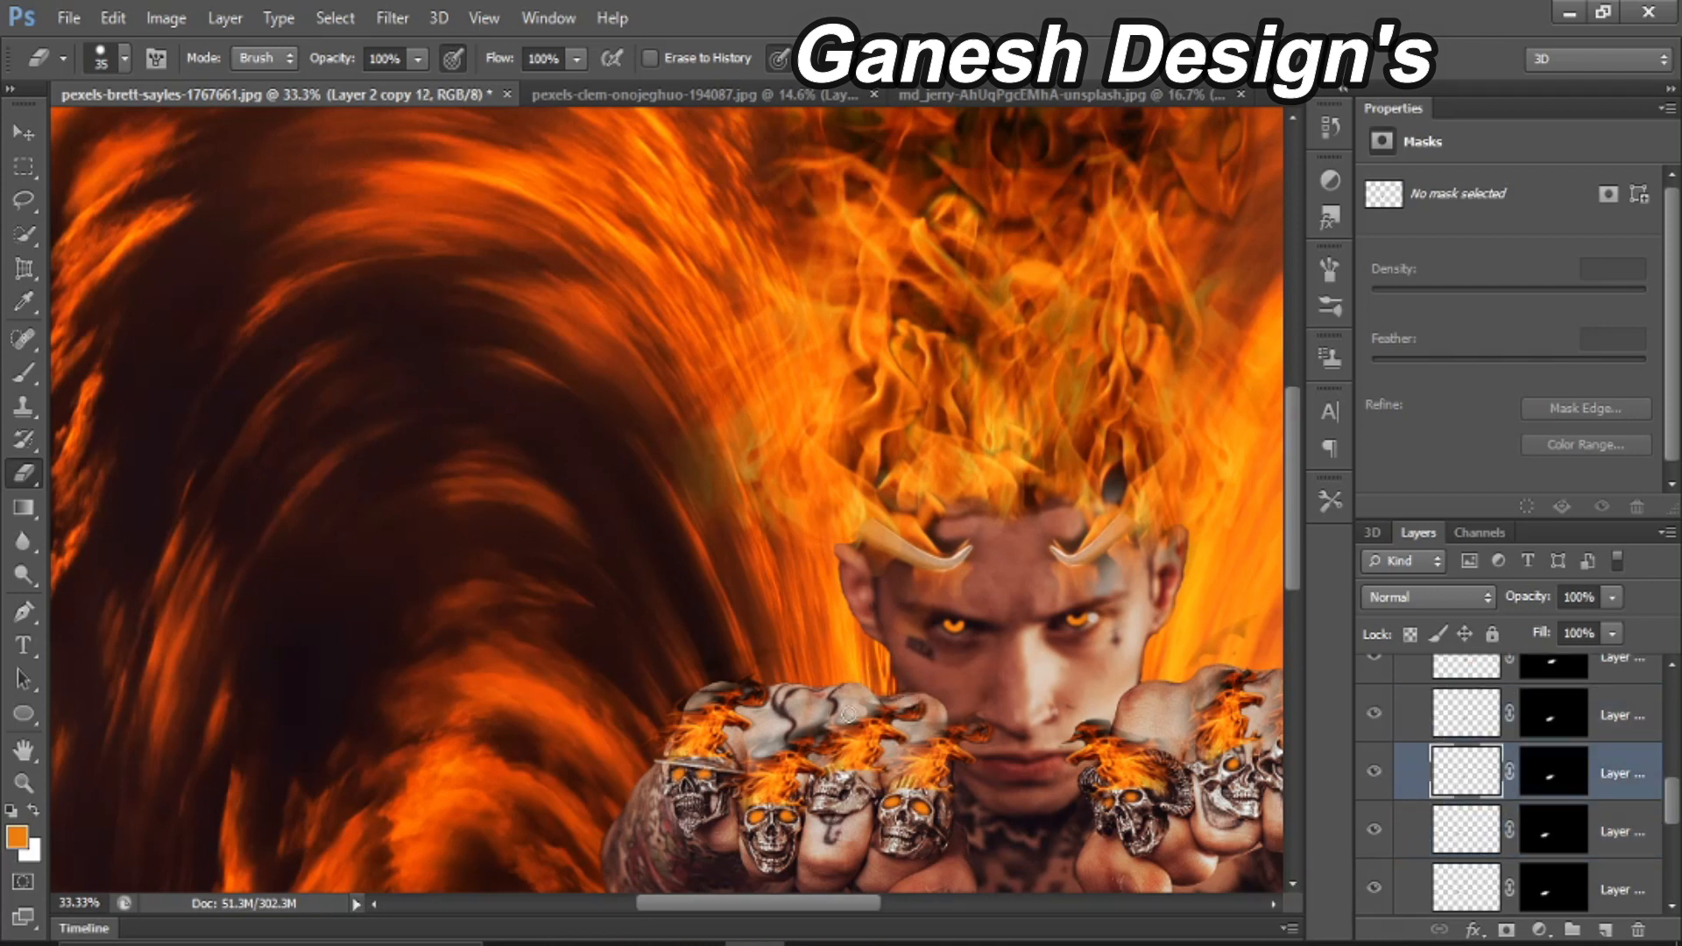
scroll(1389, 763, "down", 2)
left_click(1481, 736)
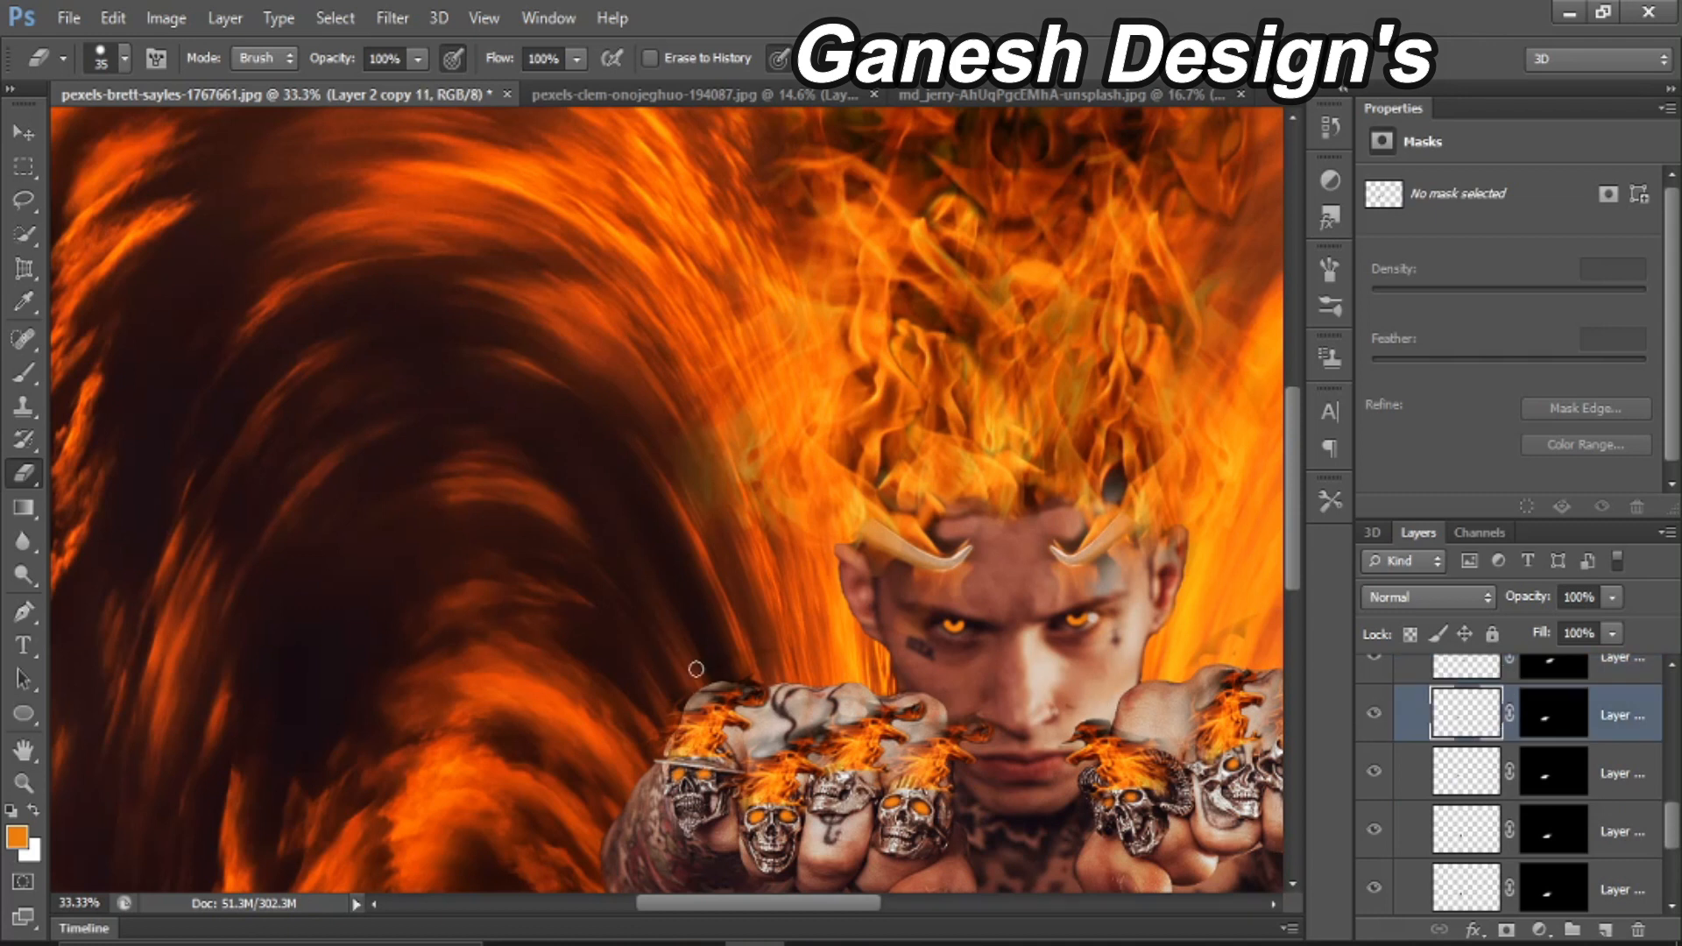
Step: Check the lowest finger fire layers by toggling their visibility and review the whole composition
left_click(1372, 776)
left_click(1372, 775)
scroll(1469, 823, "down", 2)
scroll(1469, 823, "up", 1)
left_click(1375, 831)
left_click(1376, 831)
key("ctrl+0")
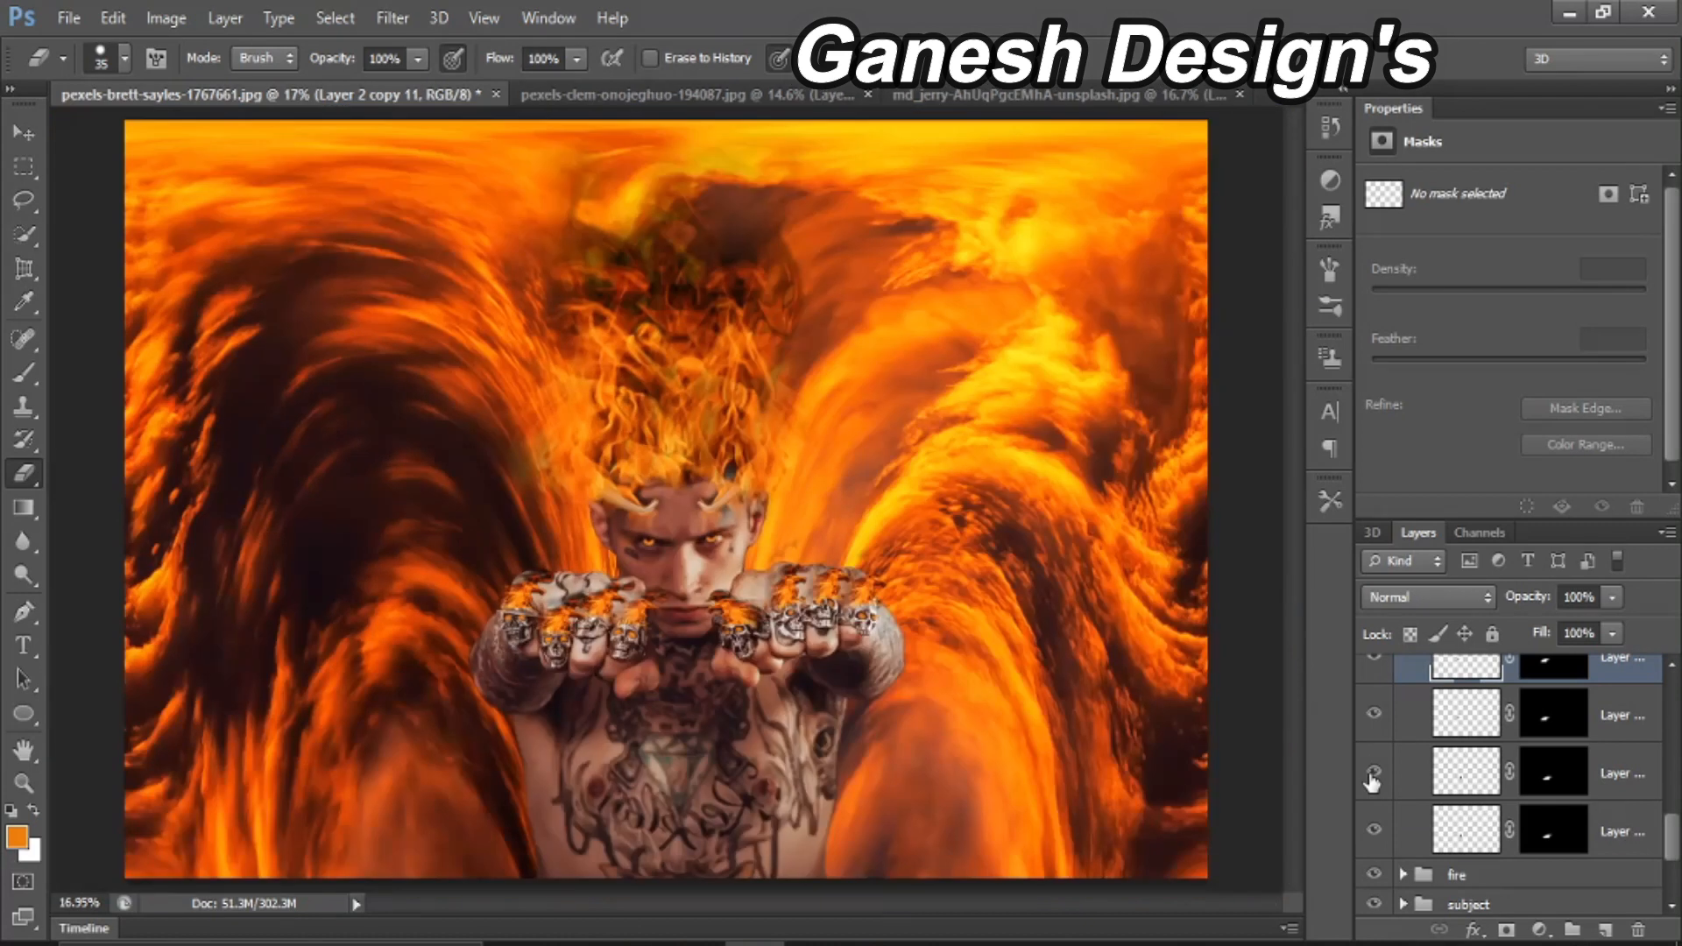
Step: Collapse the finger fire group, expand the subject group and select Layer 3 in it
scroll(1455, 833, "up", 8)
scroll(1481, 843, "down", 10)
left_click(1457, 757)
scroll(1476, 760, "up", 10)
left_click(1403, 758)
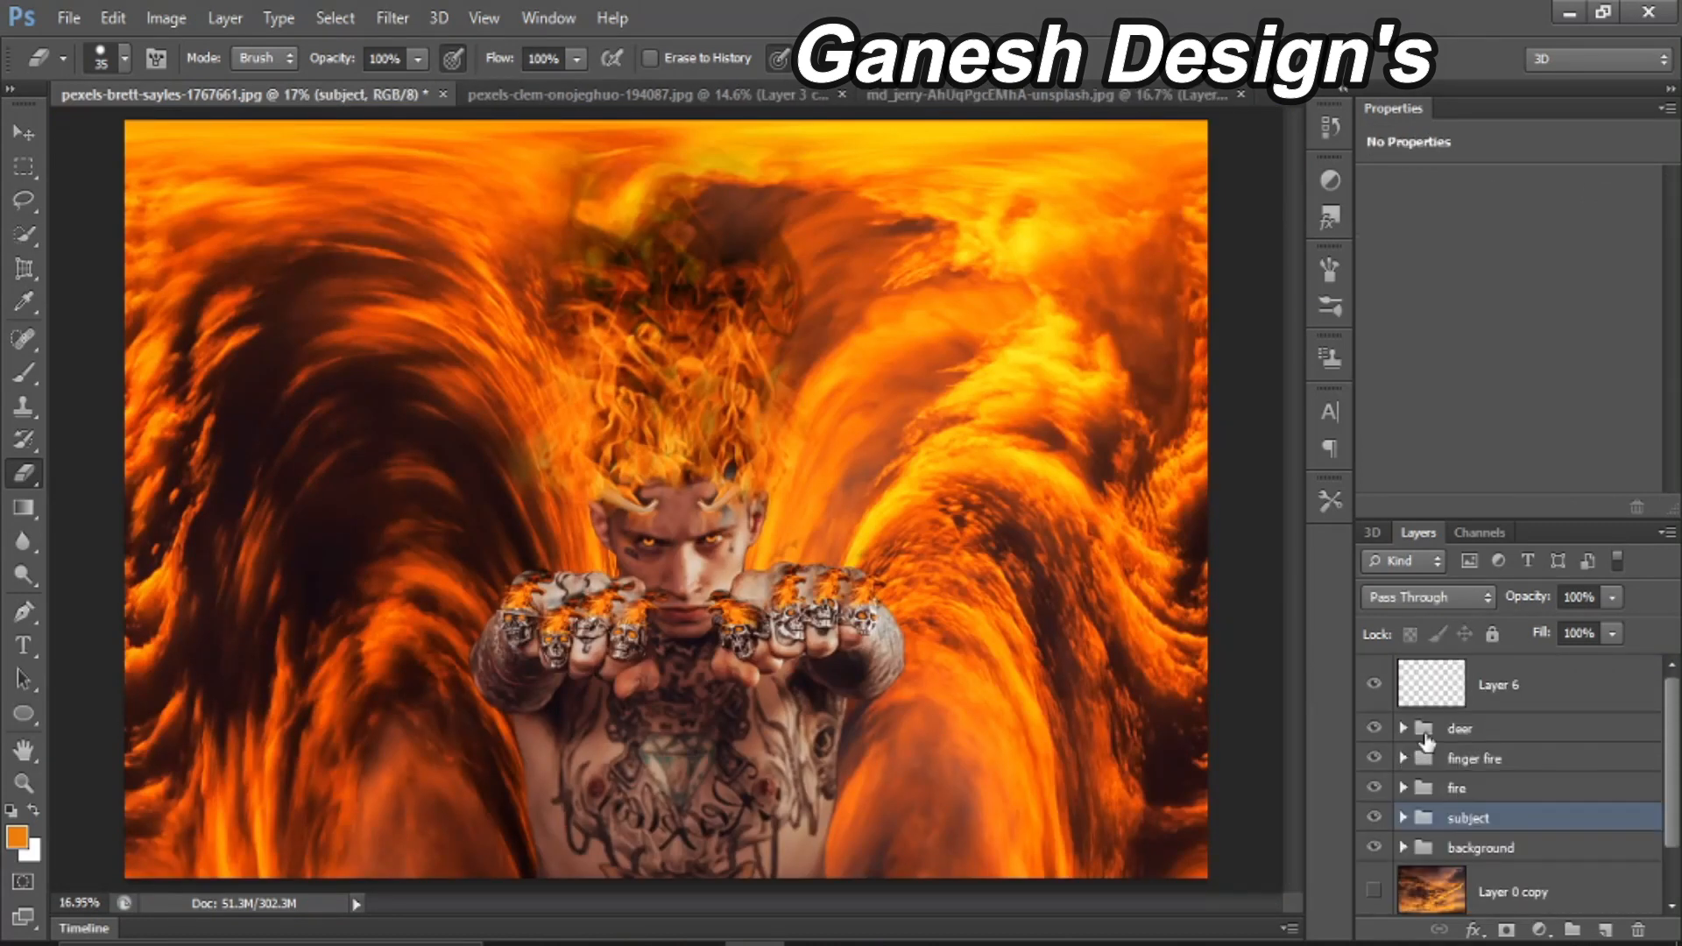
scroll(1411, 767, "down", 2)
left_click(1405, 751)
scroll(1446, 753, "down", 3)
left_click(1503, 689)
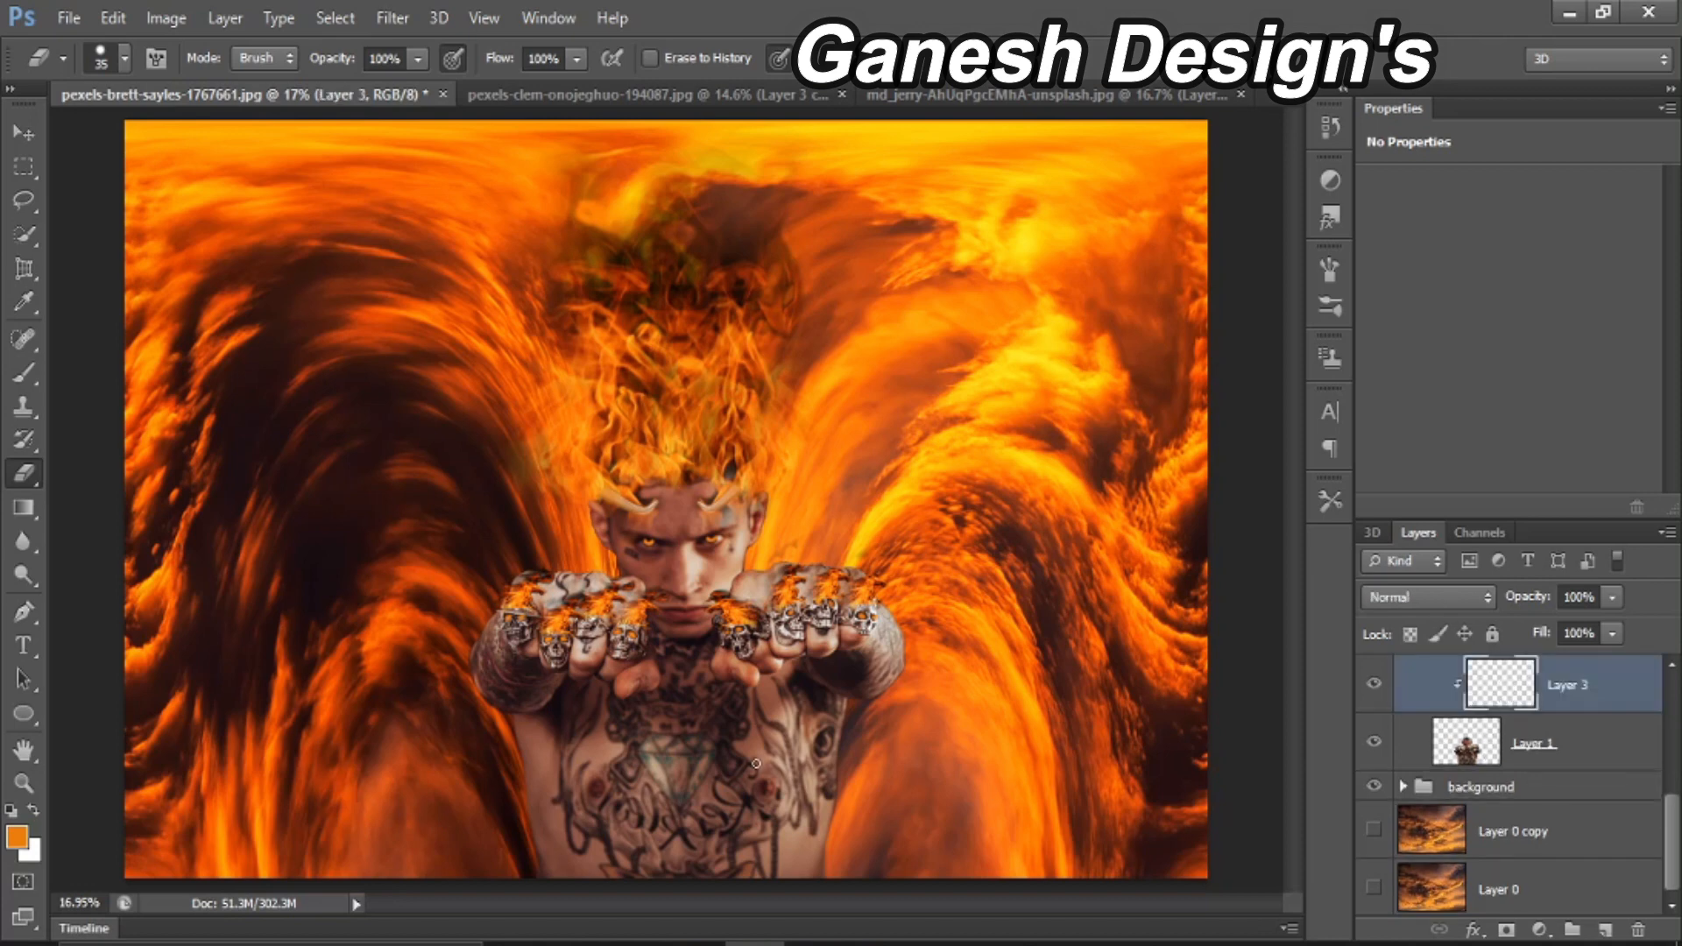
Step: Trace the lower facets of the chest's diamond tattoo in orange on Layer 3, using the Brush at 100% opacity and 100% flow
scroll(757, 764, "up", 5)
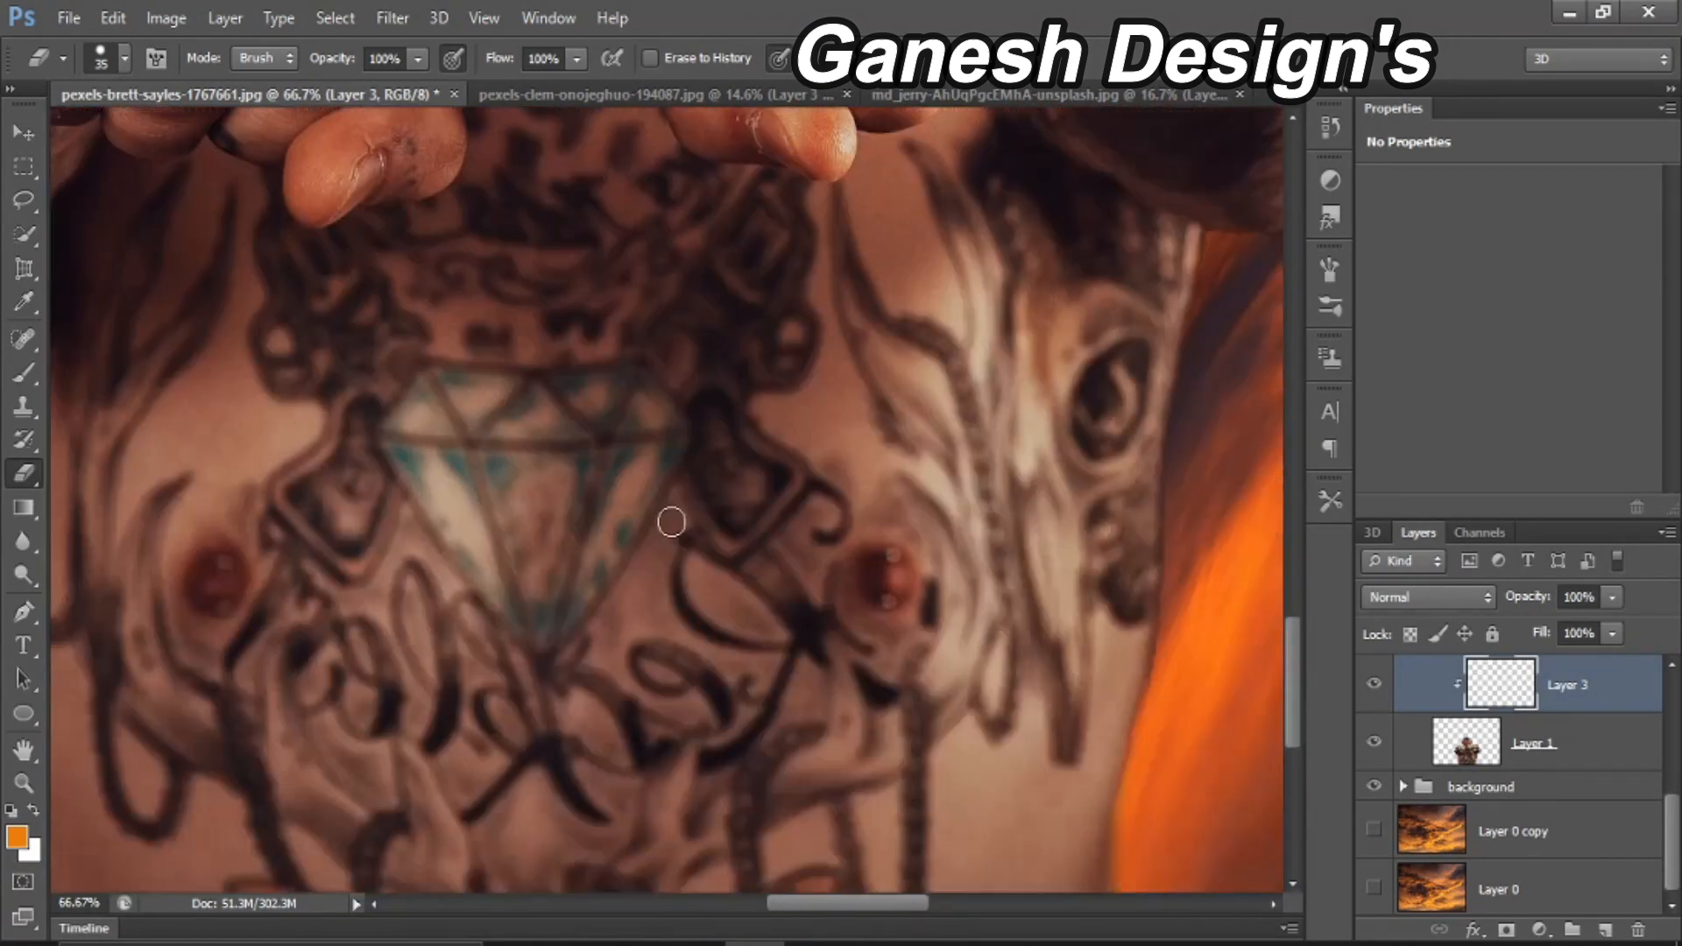
scroll(671, 522, "down", 2)
left_click(29, 385)
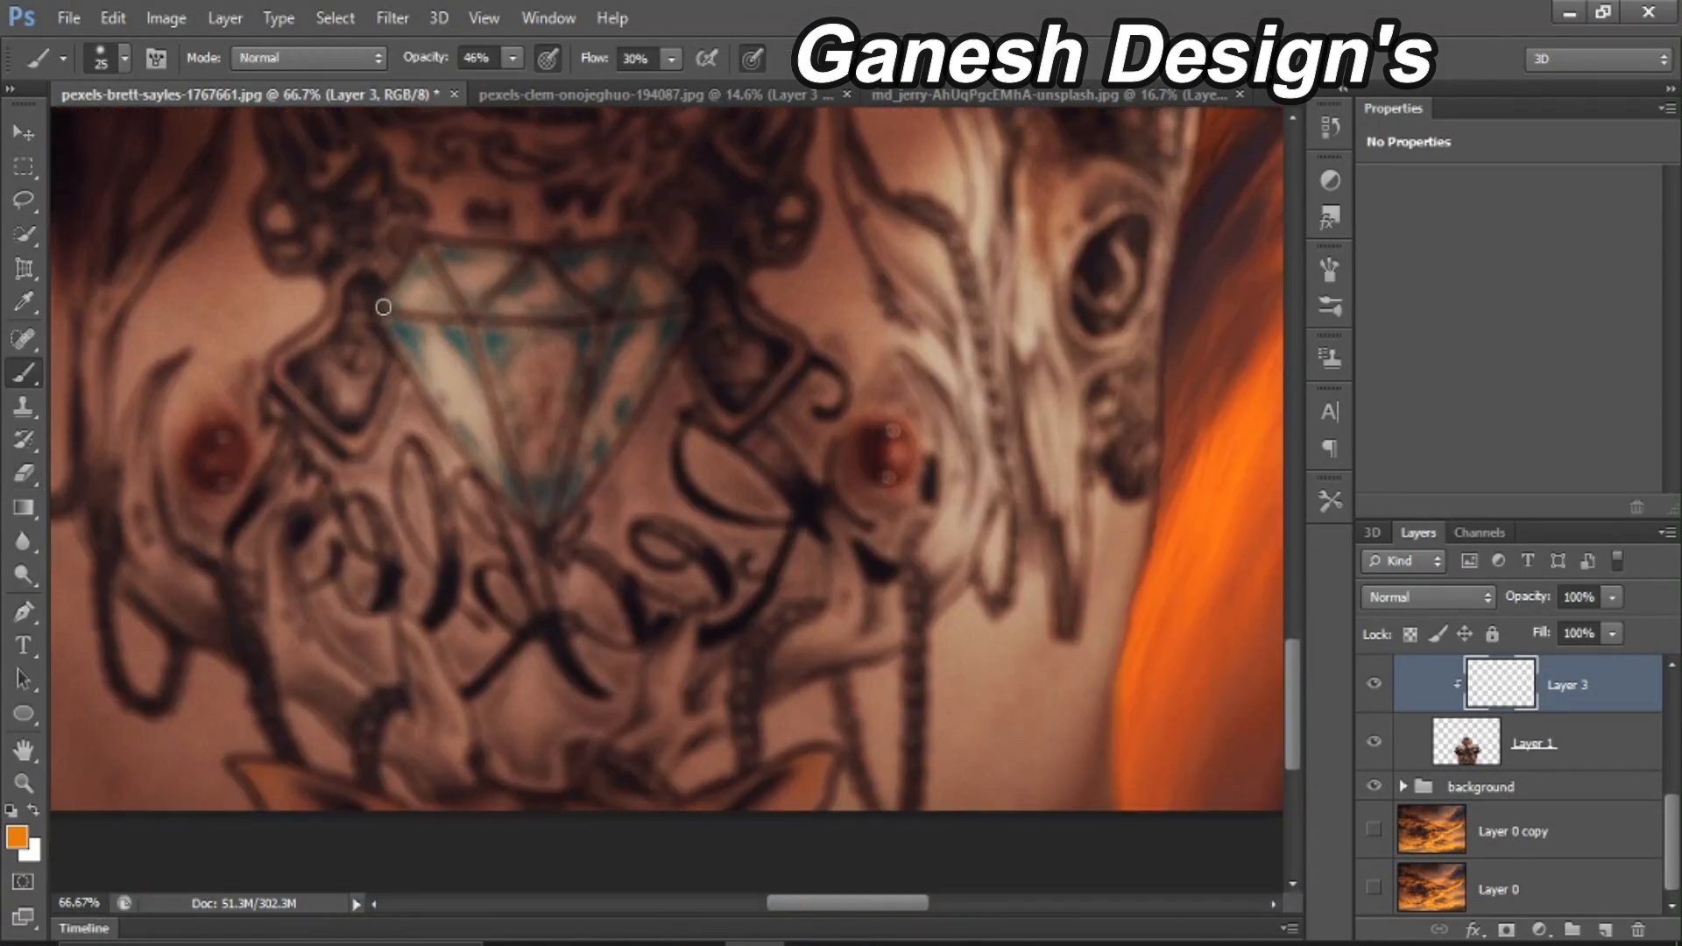
scroll(377, 325, "up", 1)
key("0")
key("shift+0")
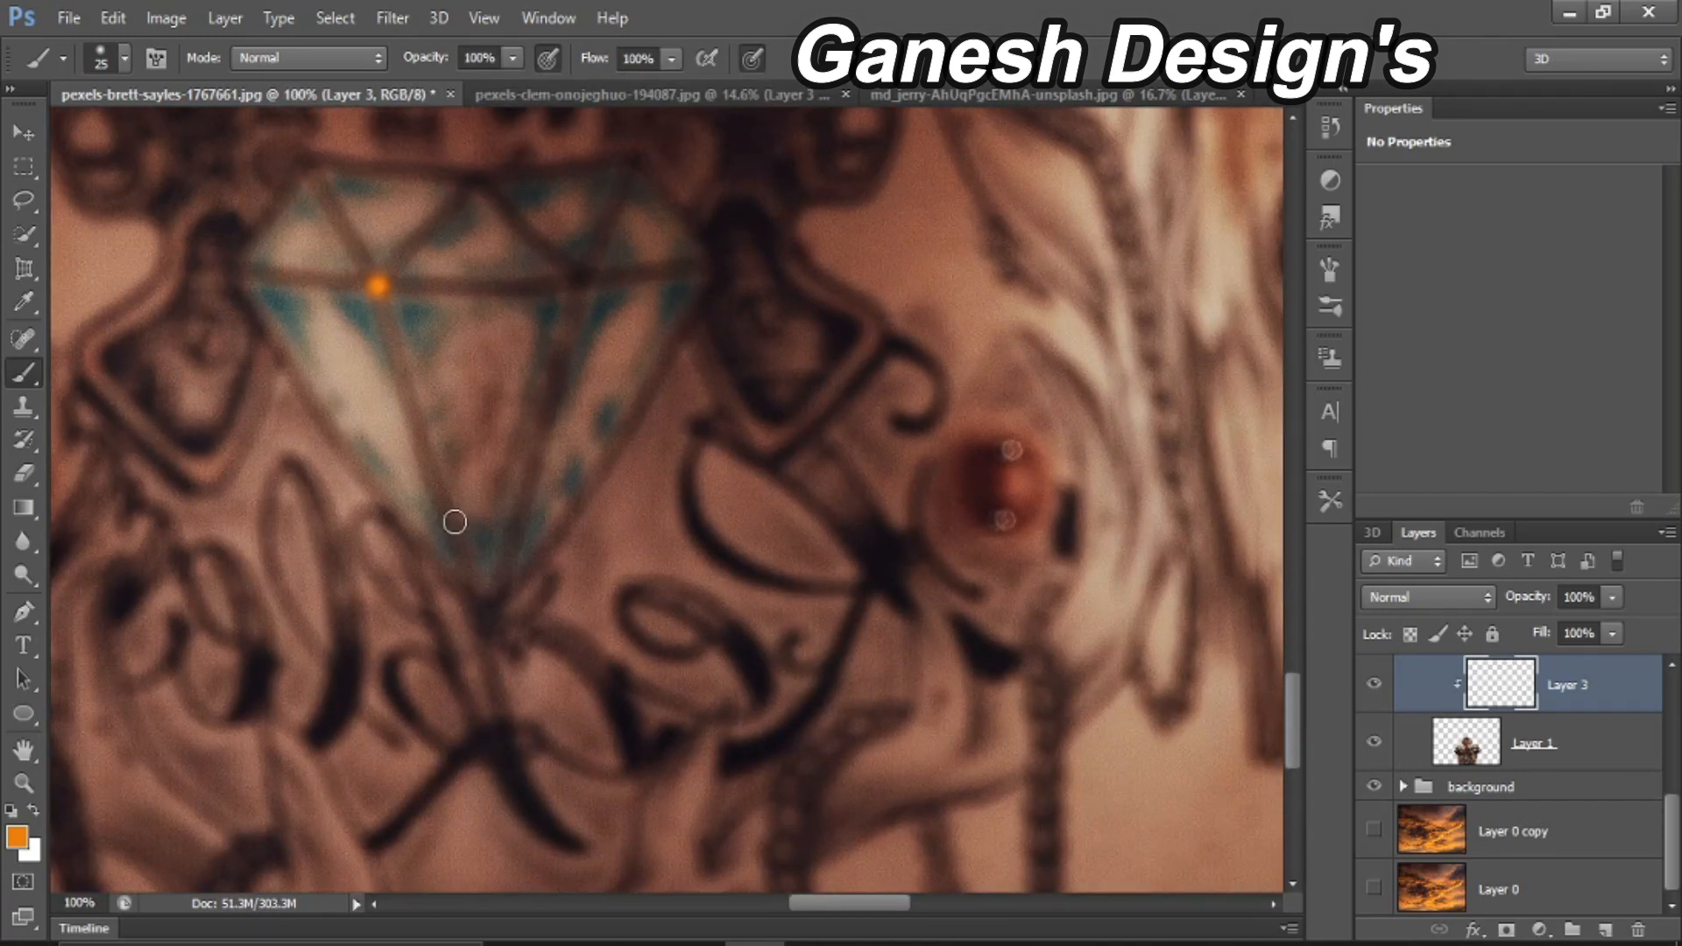
left_click_drag(427, 464, 487, 618)
mouse_move(484, 535)
left_mouse_down()
mouse_move(548, 443)
mouse_move(583, 283)
left_mouse_up()
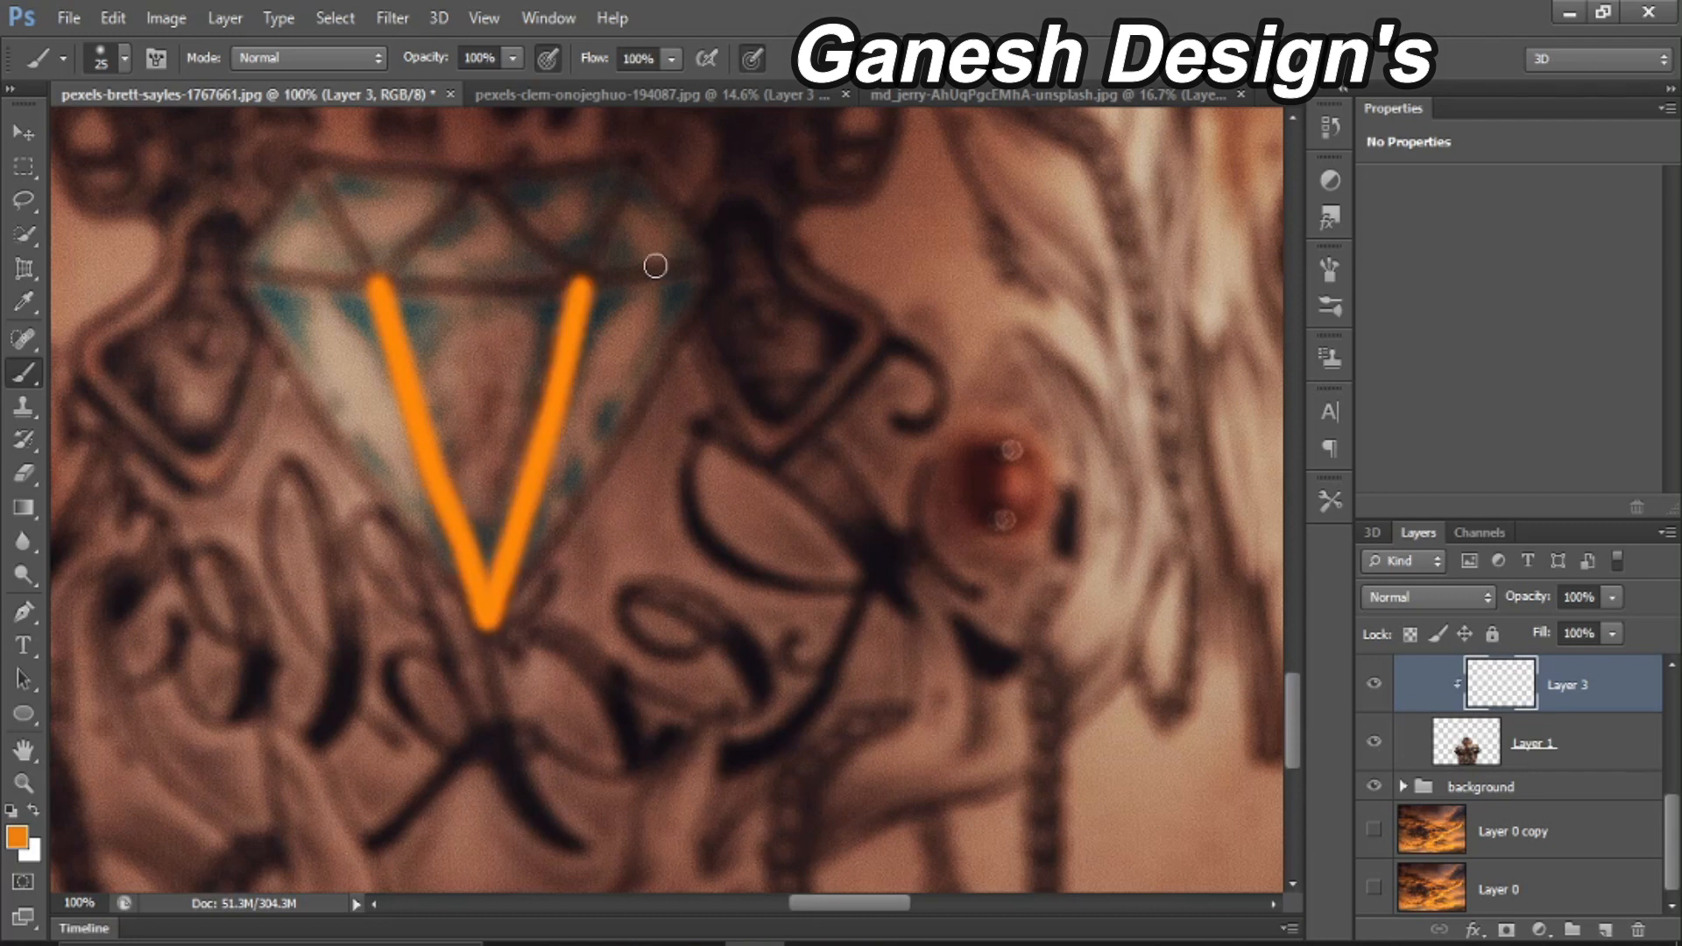
left_click_drag(716, 260, 486, 621)
left_click_drag(576, 278, 377, 283)
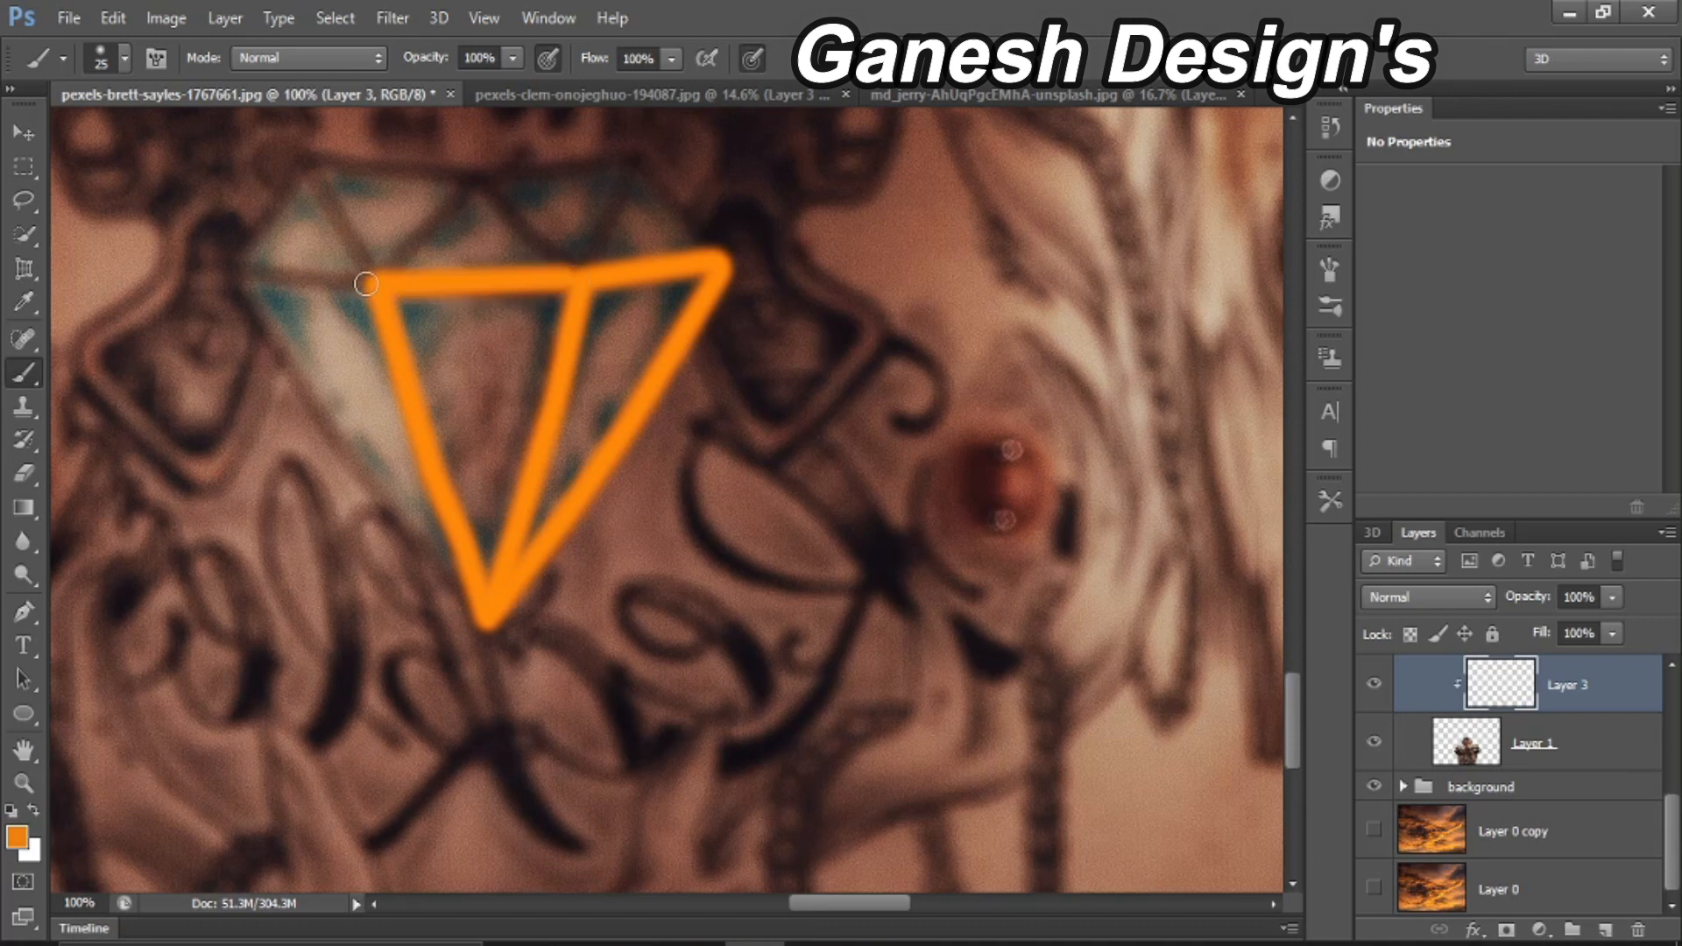
mouse_move(231, 275)
left_mouse_down()
mouse_move(313, 422)
mouse_move(486, 596)
left_mouse_up()
Step: Paint straight orange lines along the upper outline of the diamond tattoo
scroll(251, 369, "up", 3)
left_click(308, 287, "shift")
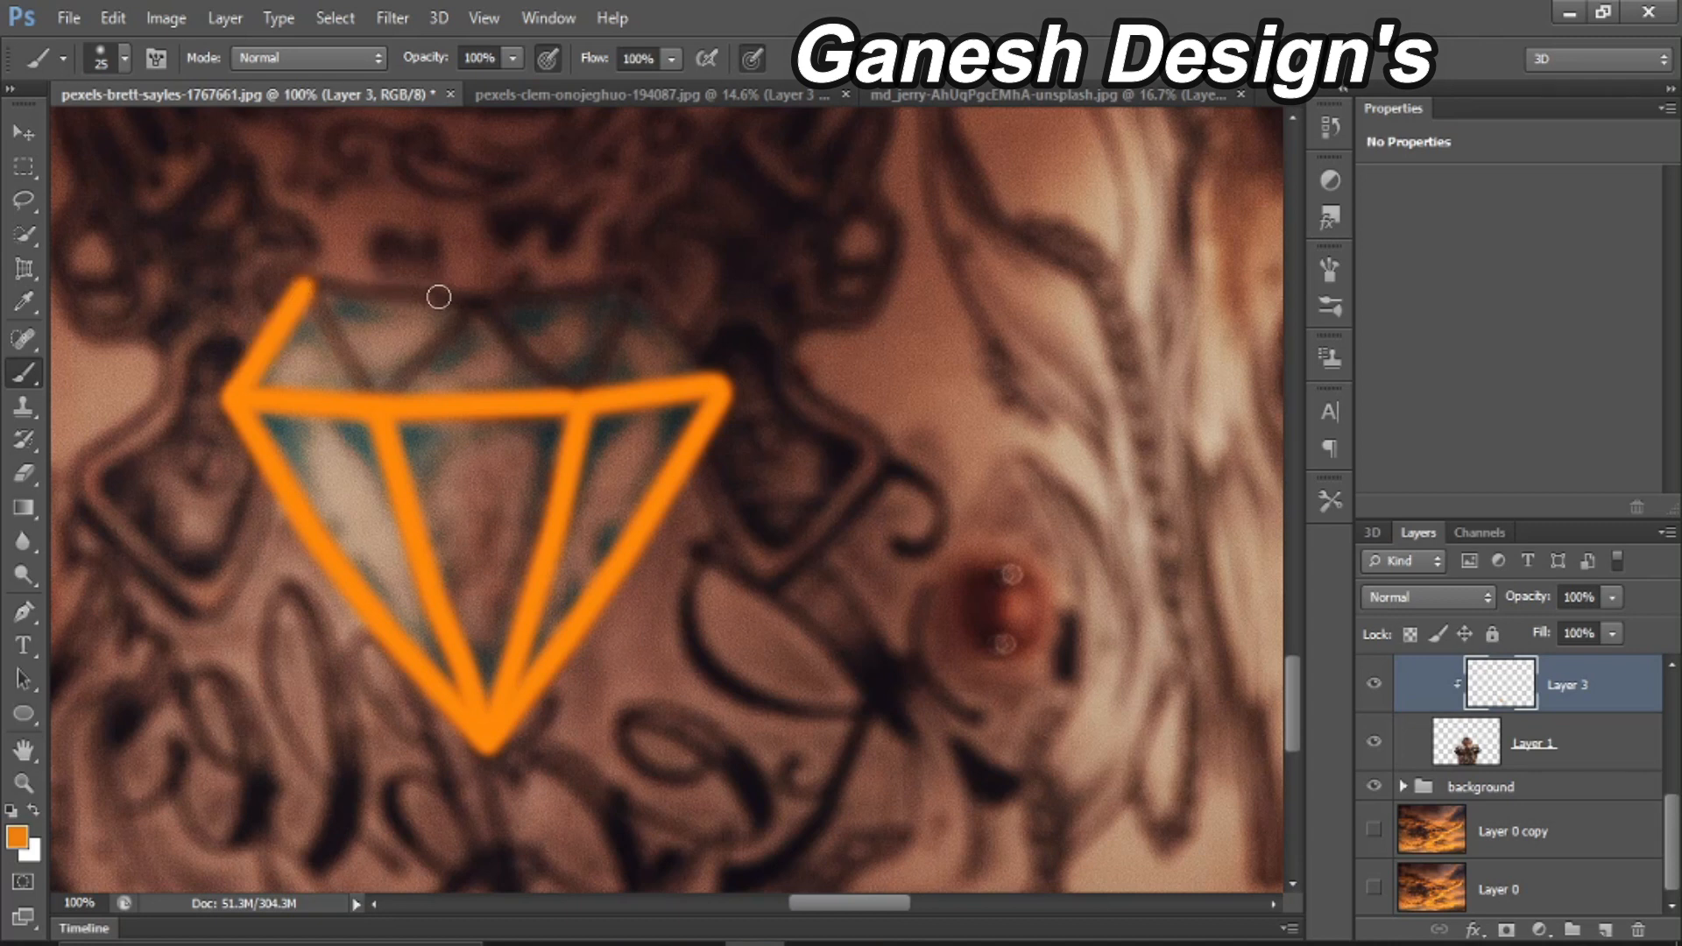
left_click(469, 300, "shift")
left_click(635, 277, "shift")
left_click(720, 379, "shift")
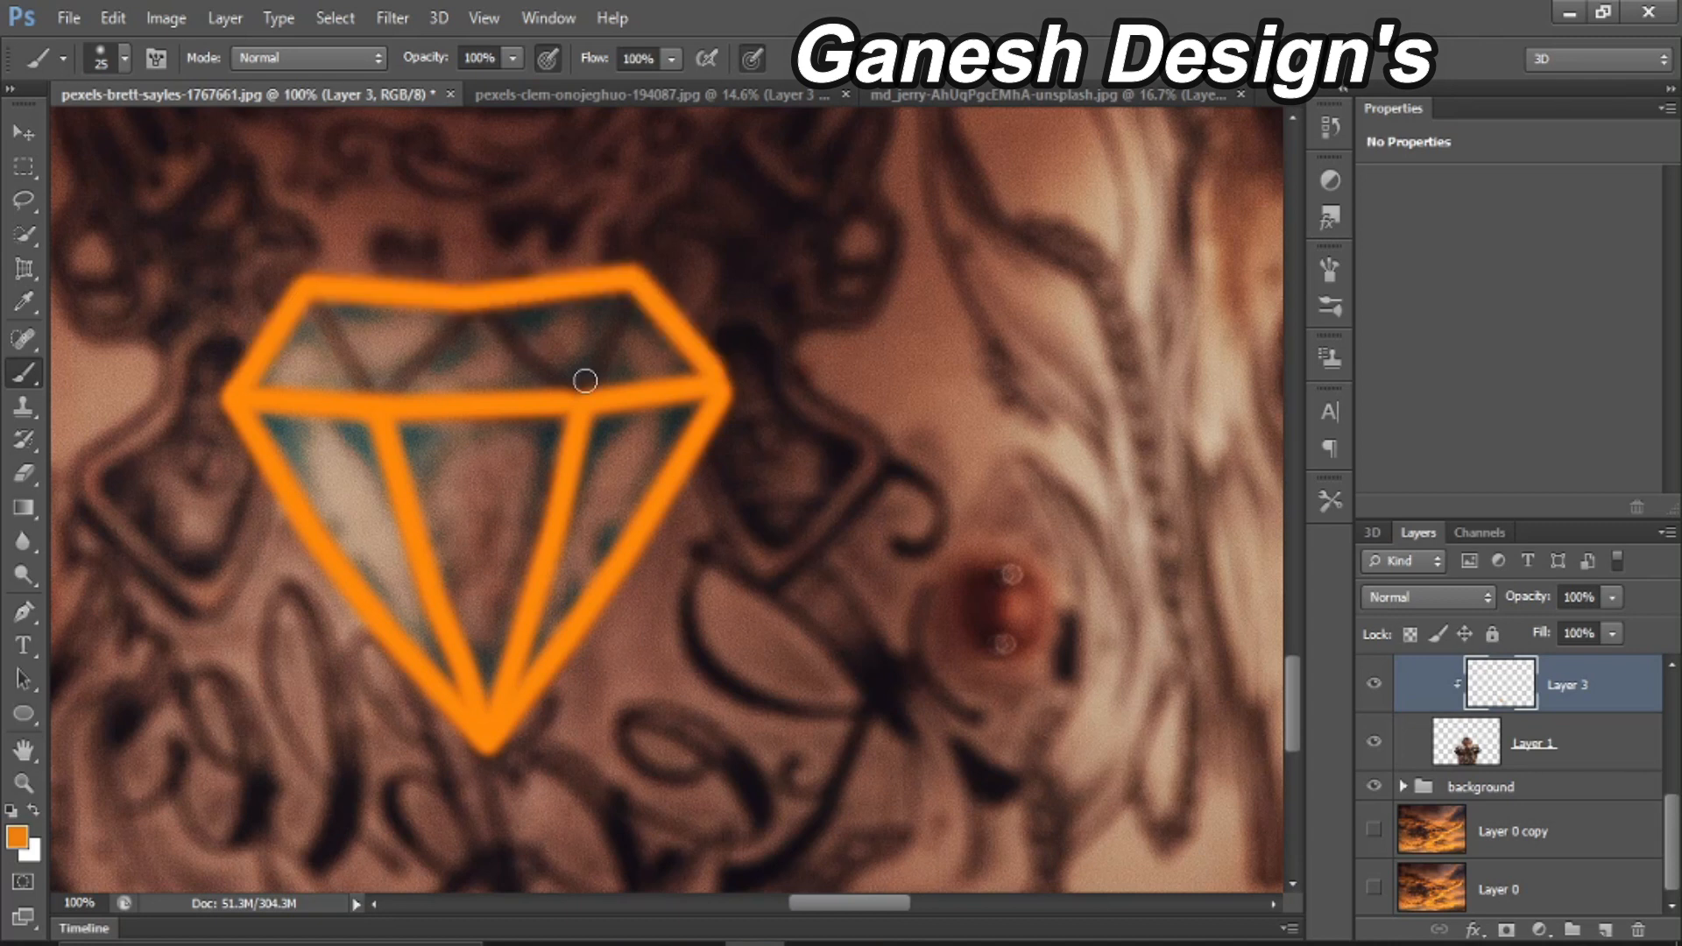
Step: Paint the zigzag inner facet lines in the upper part of the diamond tattoo in orange
left_click(631, 291, "shift")
left_click(577, 386)
left_click(473, 305, "shift")
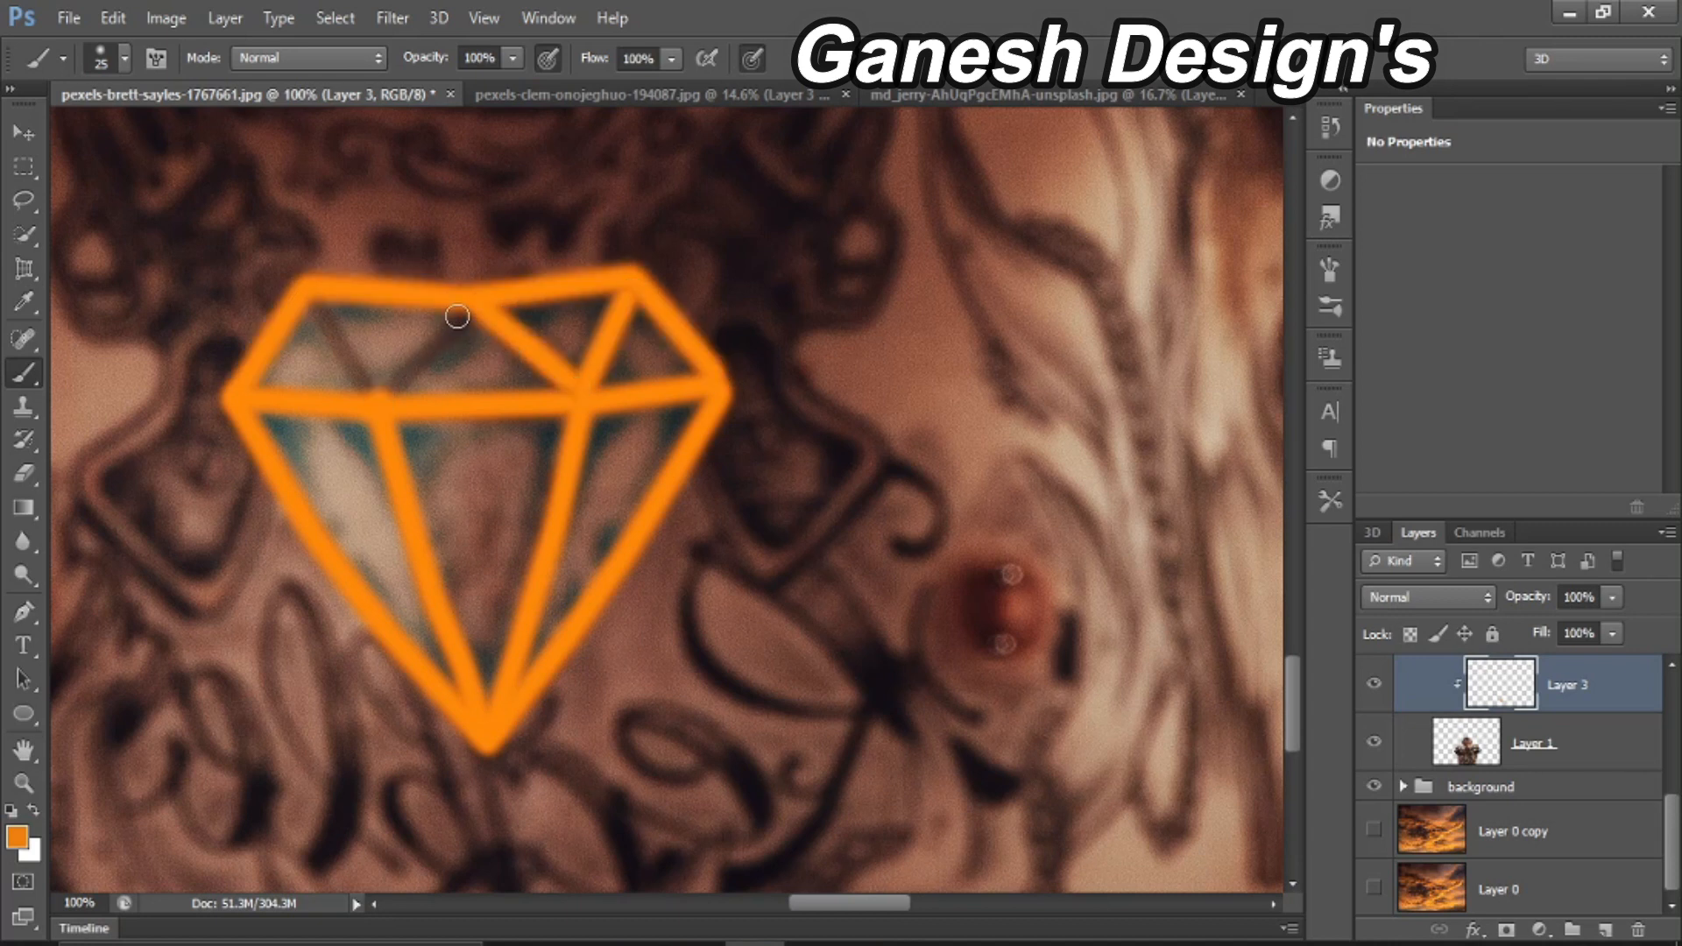
left_click(366, 403, "shift")
left_click(317, 309, "shift")
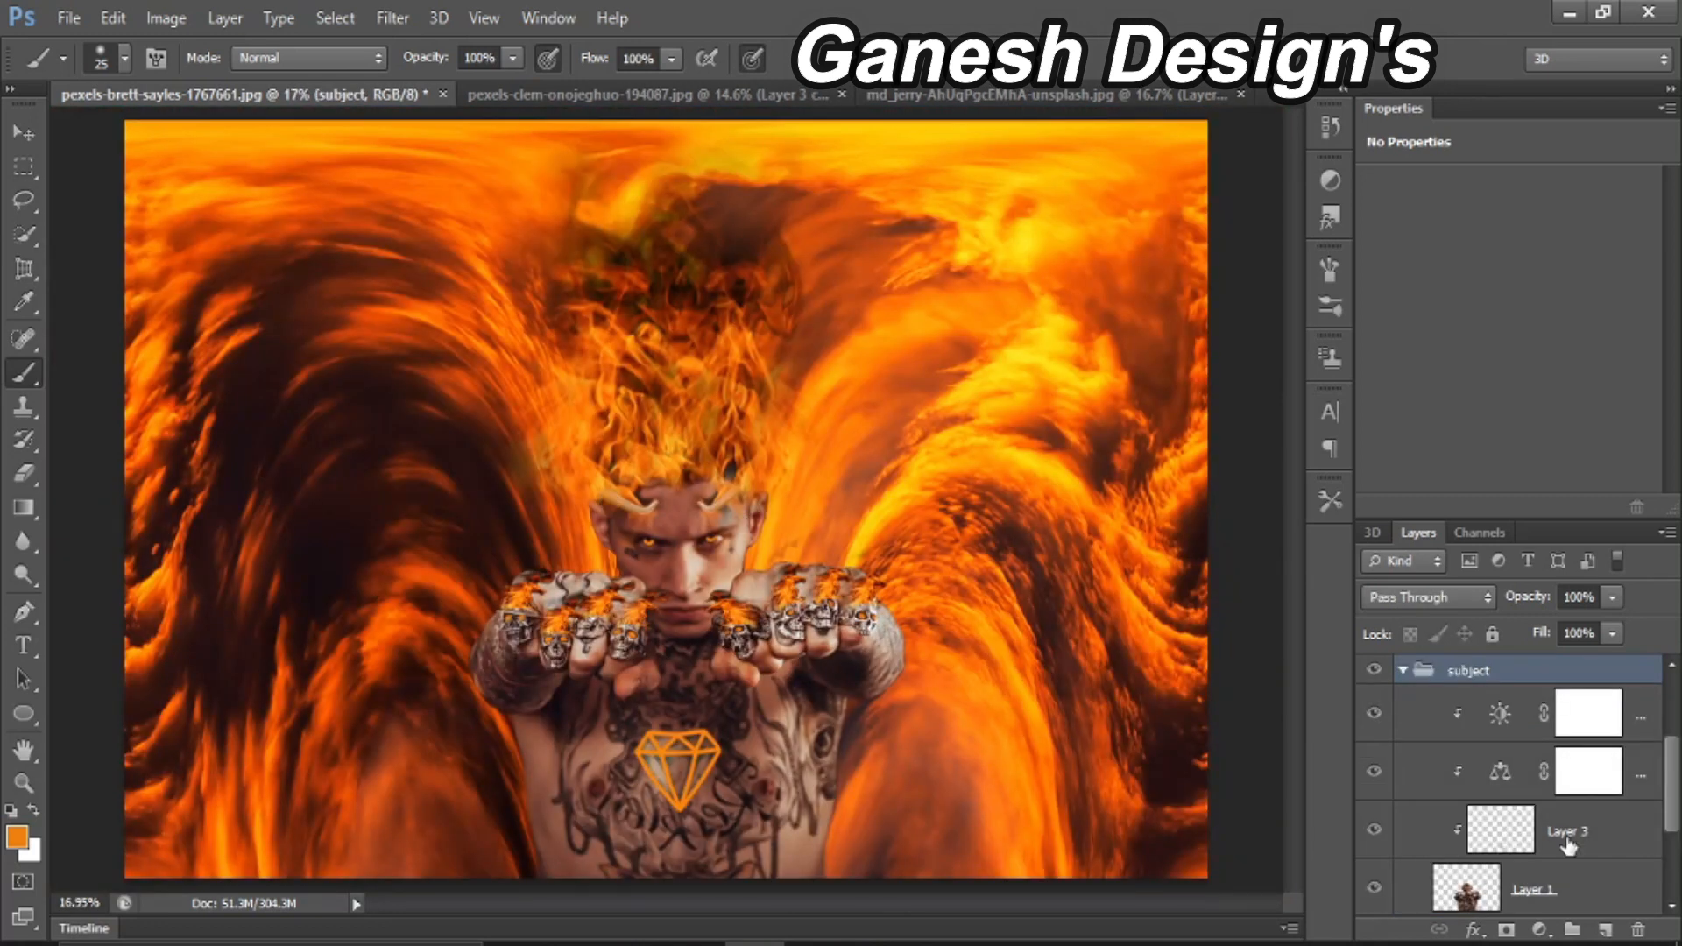
scroll(1568, 846, "down", 1)
left_click(1408, 771)
right_click(1503, 780)
left_click(1450, 176)
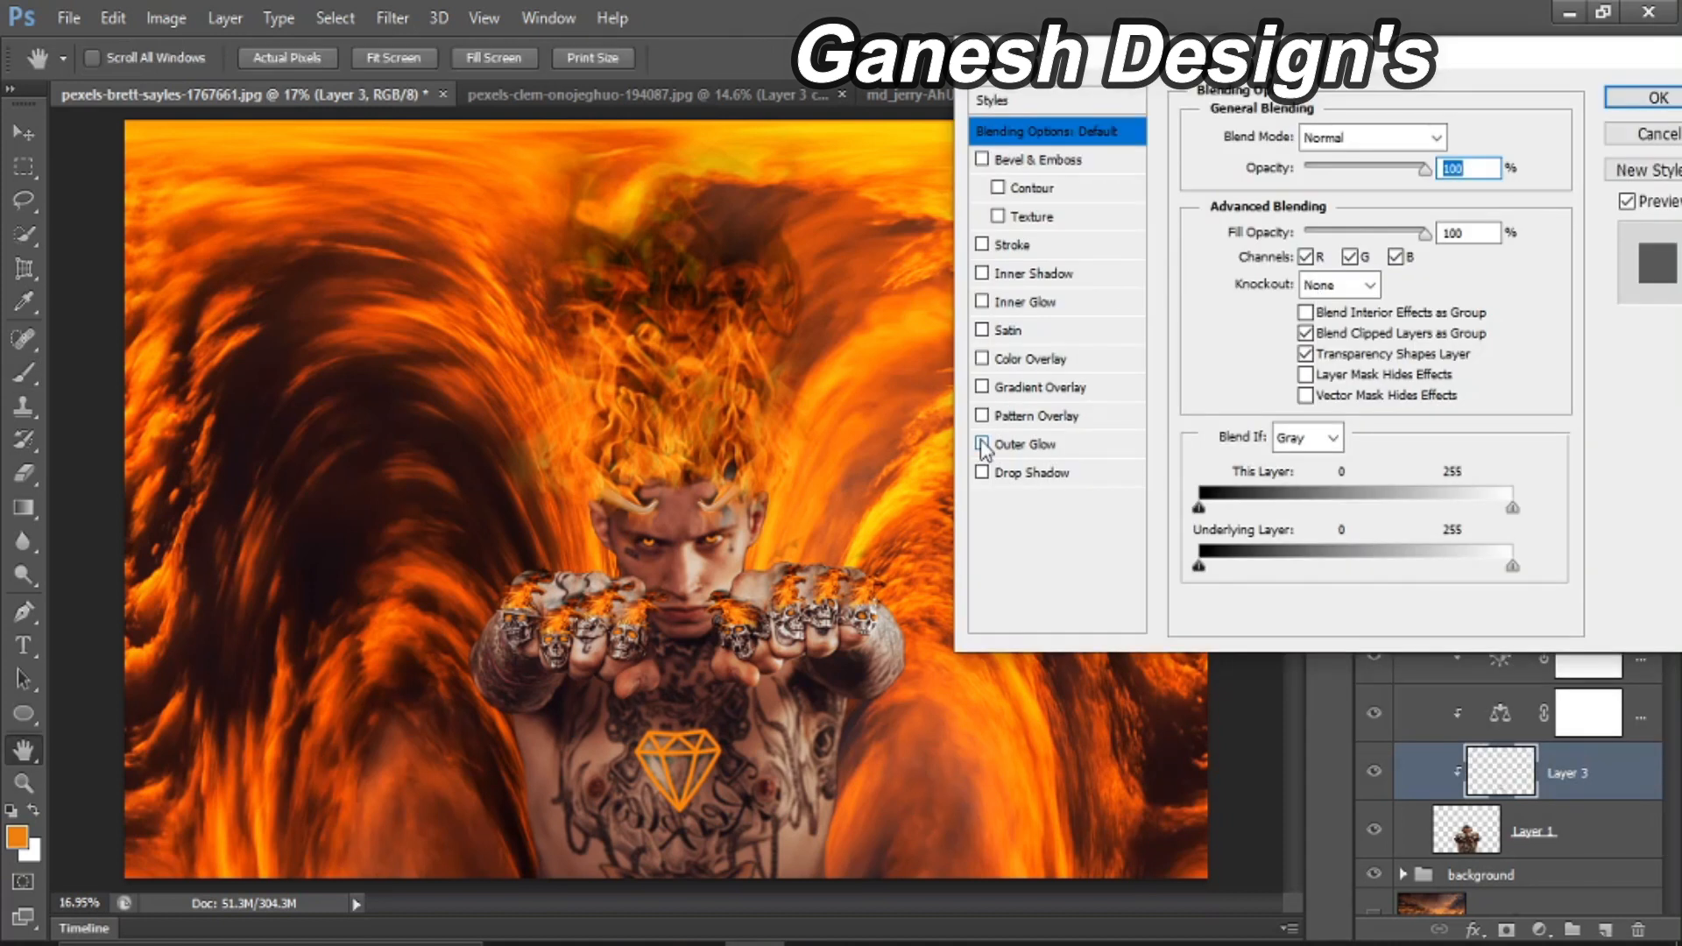
left_click(1043, 450)
left_click(1263, 229)
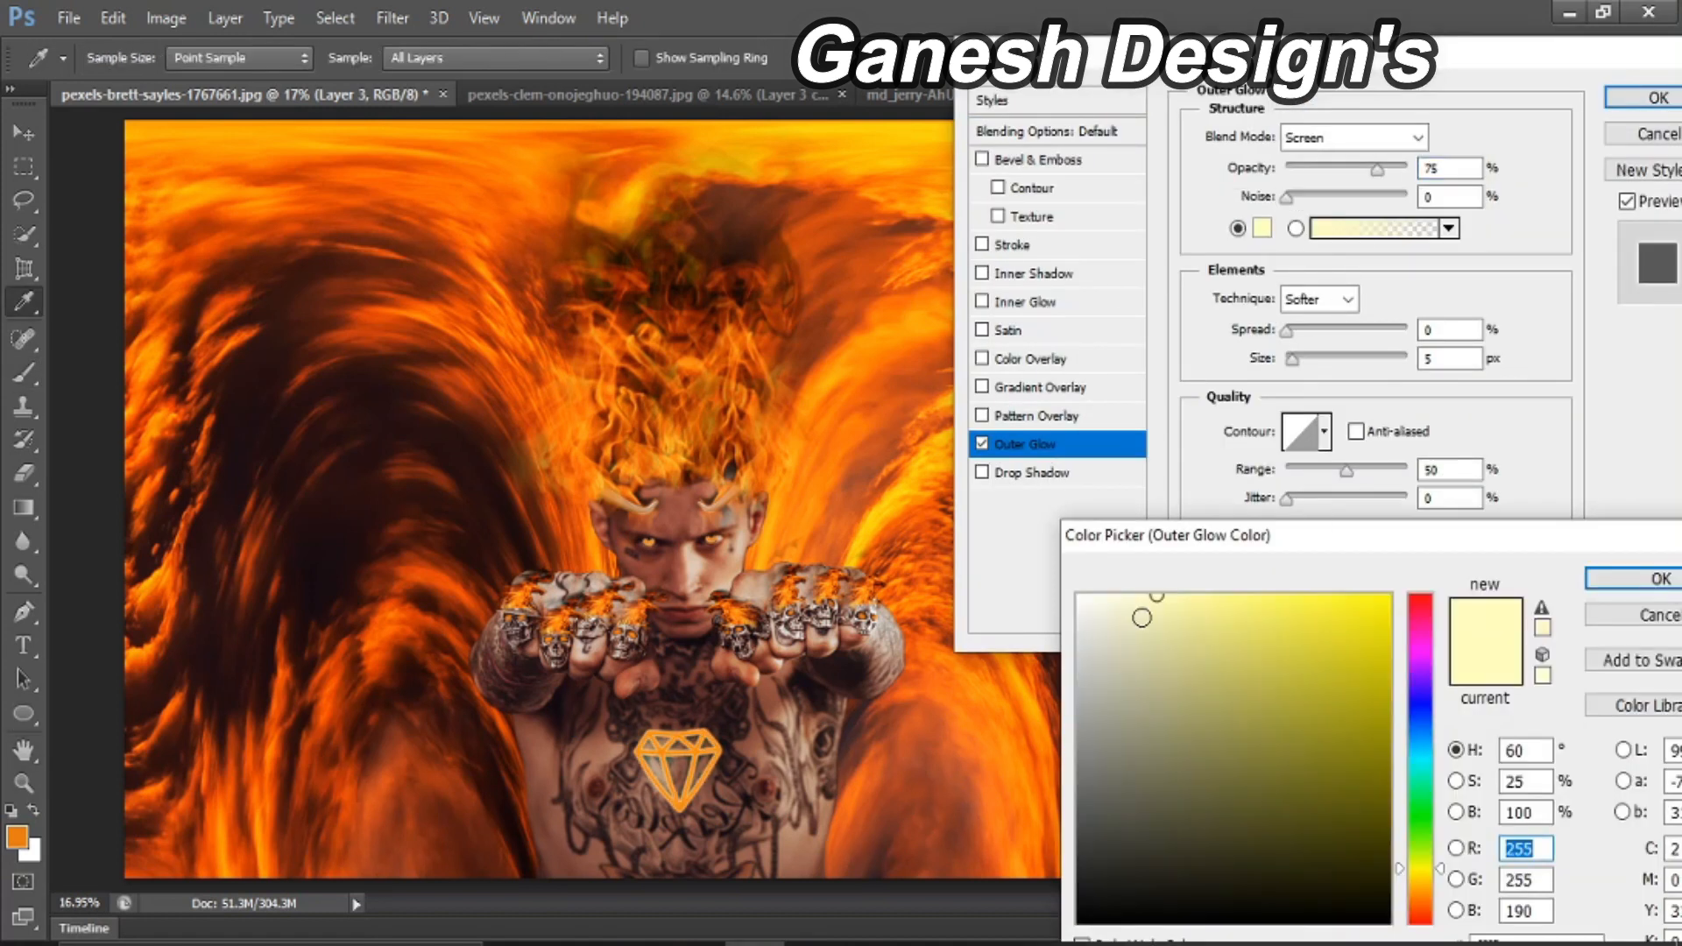
left_click(1654, 615)
left_click(1641, 134)
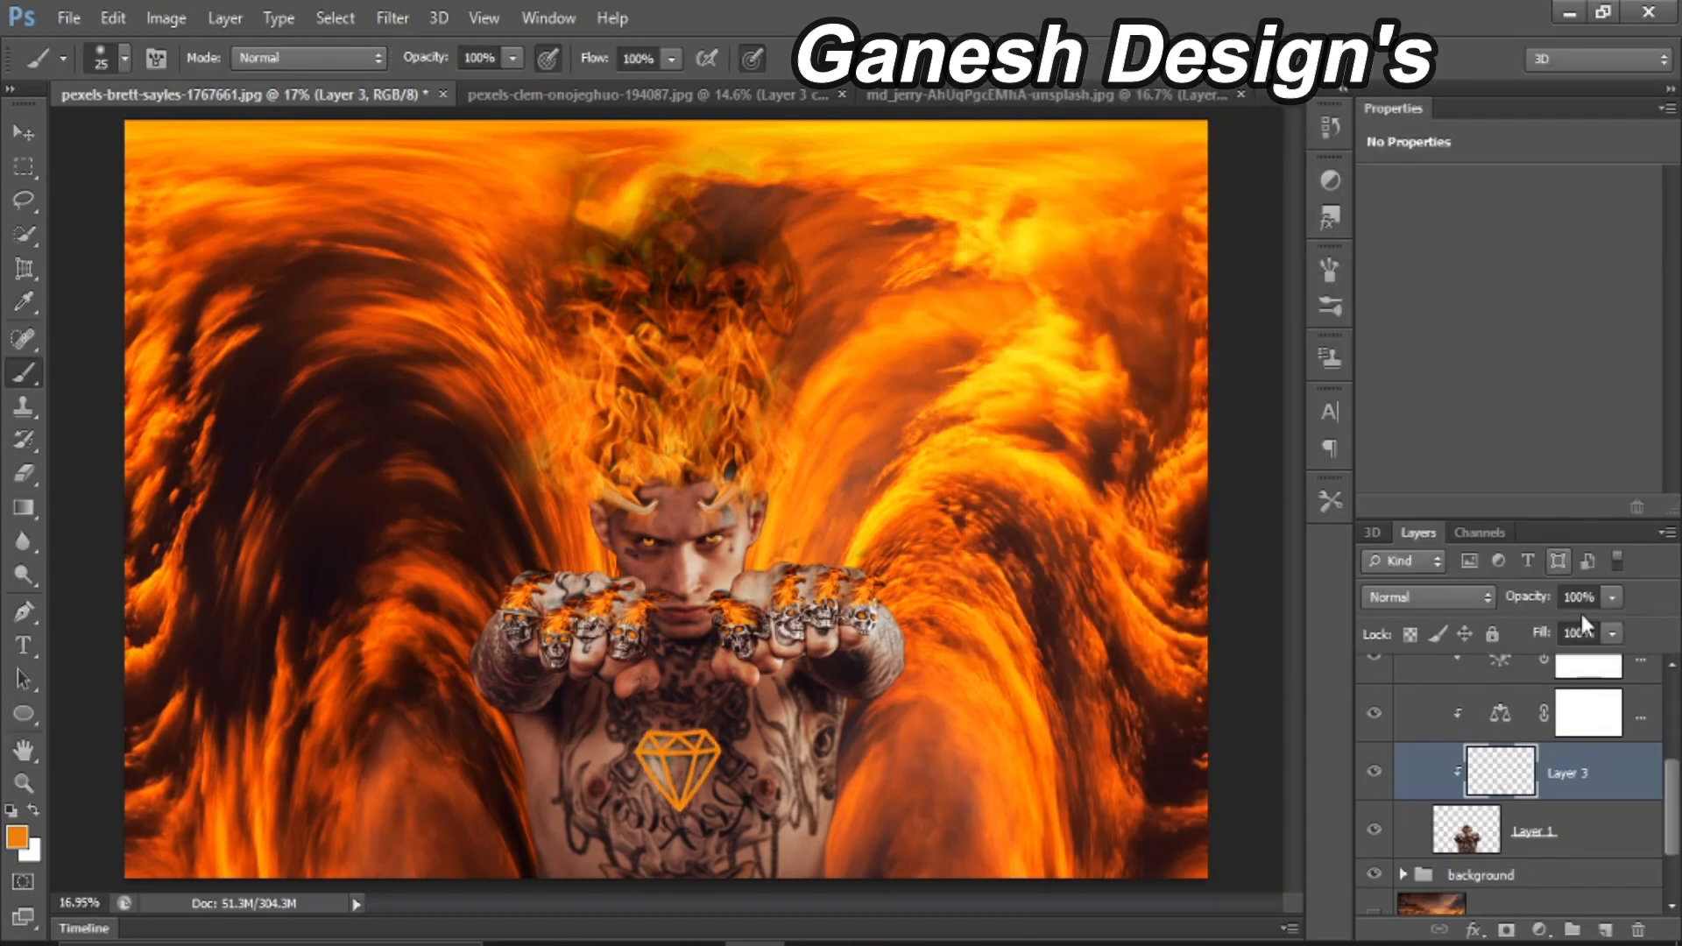
Step: Set Layer 3's blend mode to Color Dodge, then duplicate the layer and clip the copy to the subject
left_click(1428, 597)
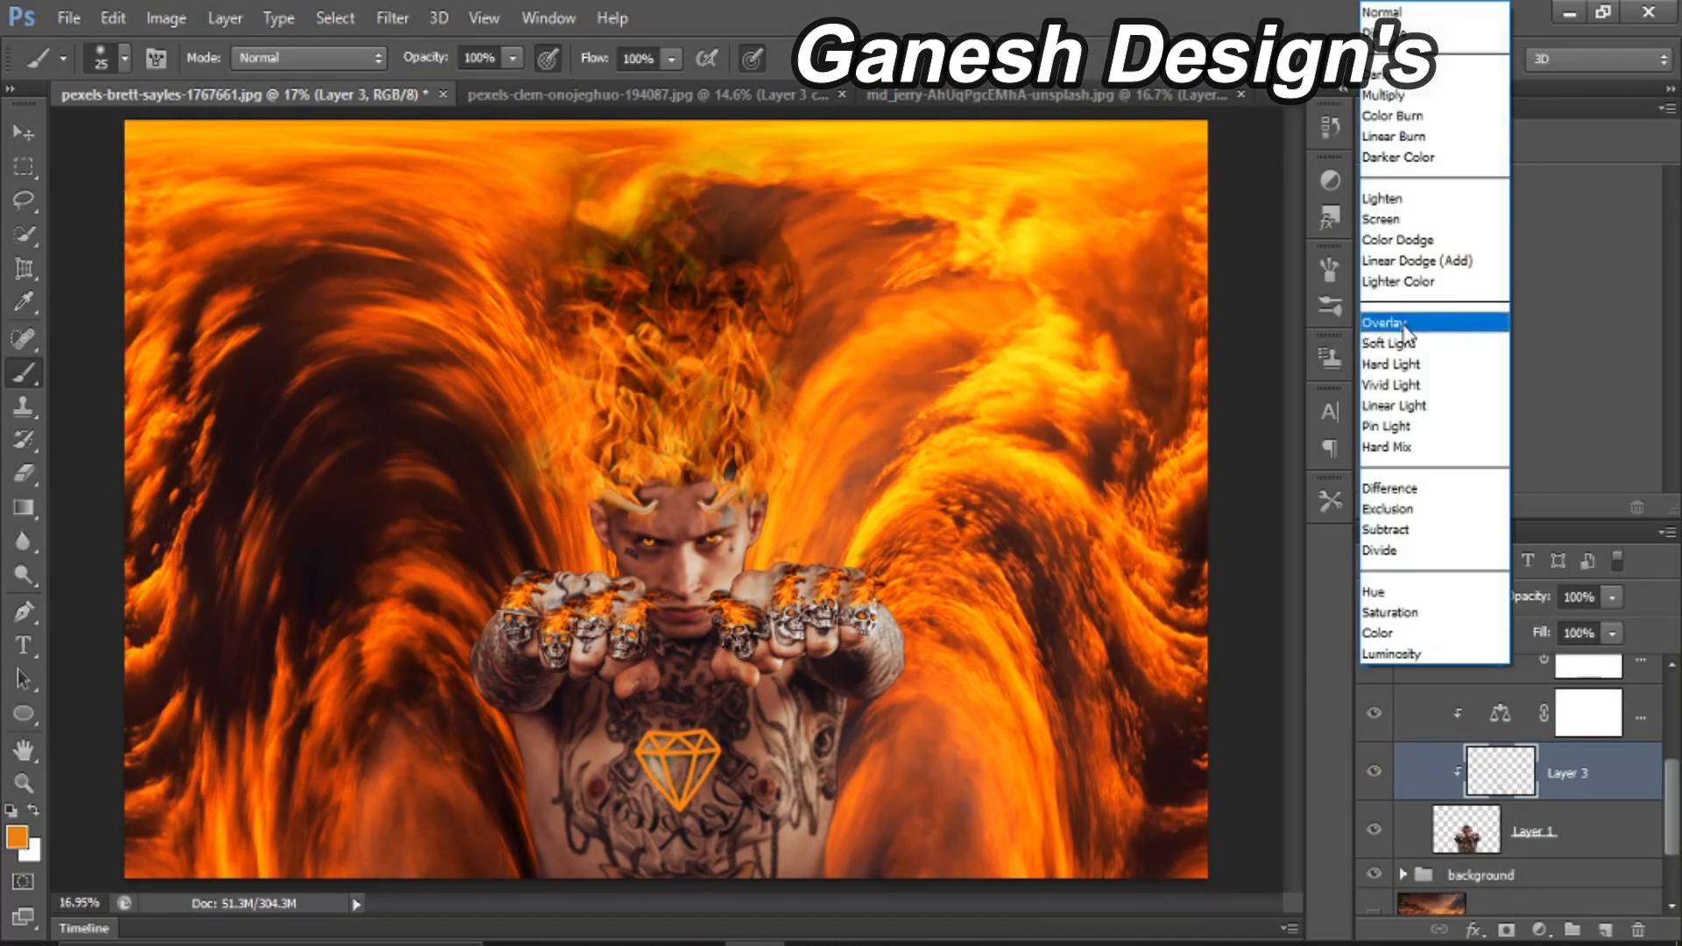
left_click(1411, 256)
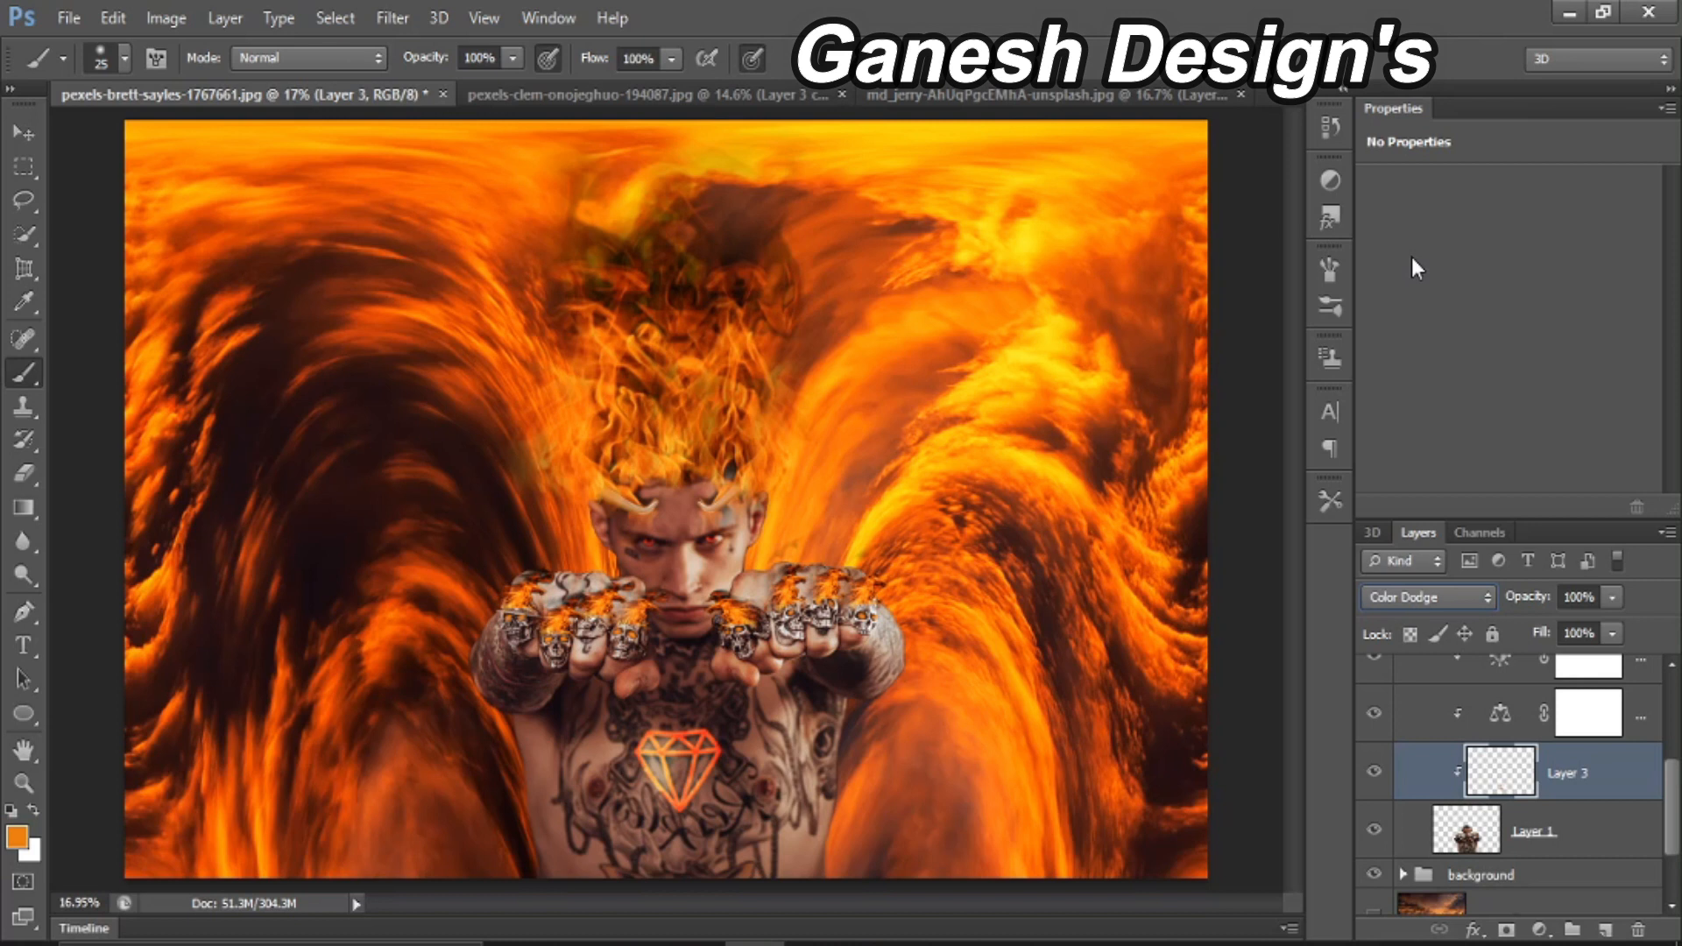
key("ctrl+j")
key("ctrl+alt+g")
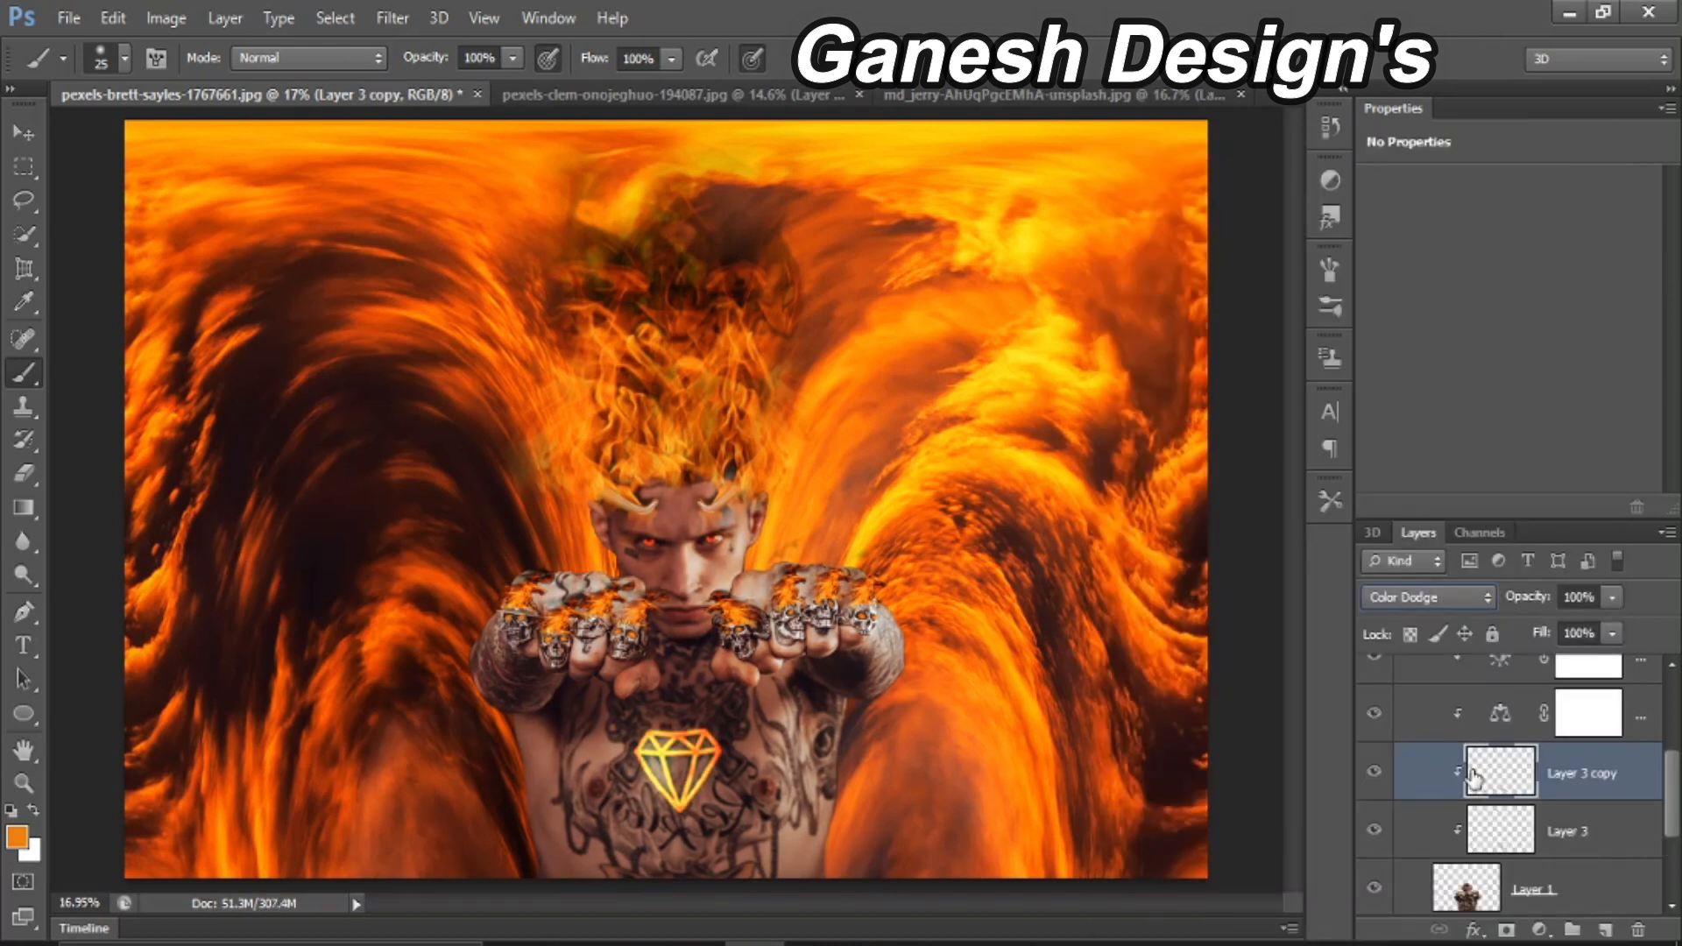
Step: Apply a Gaussian Blur of 7.2 pixels to Layer 3 with Layer 3 copy hidden, then show the copy again
left_click(1373, 772)
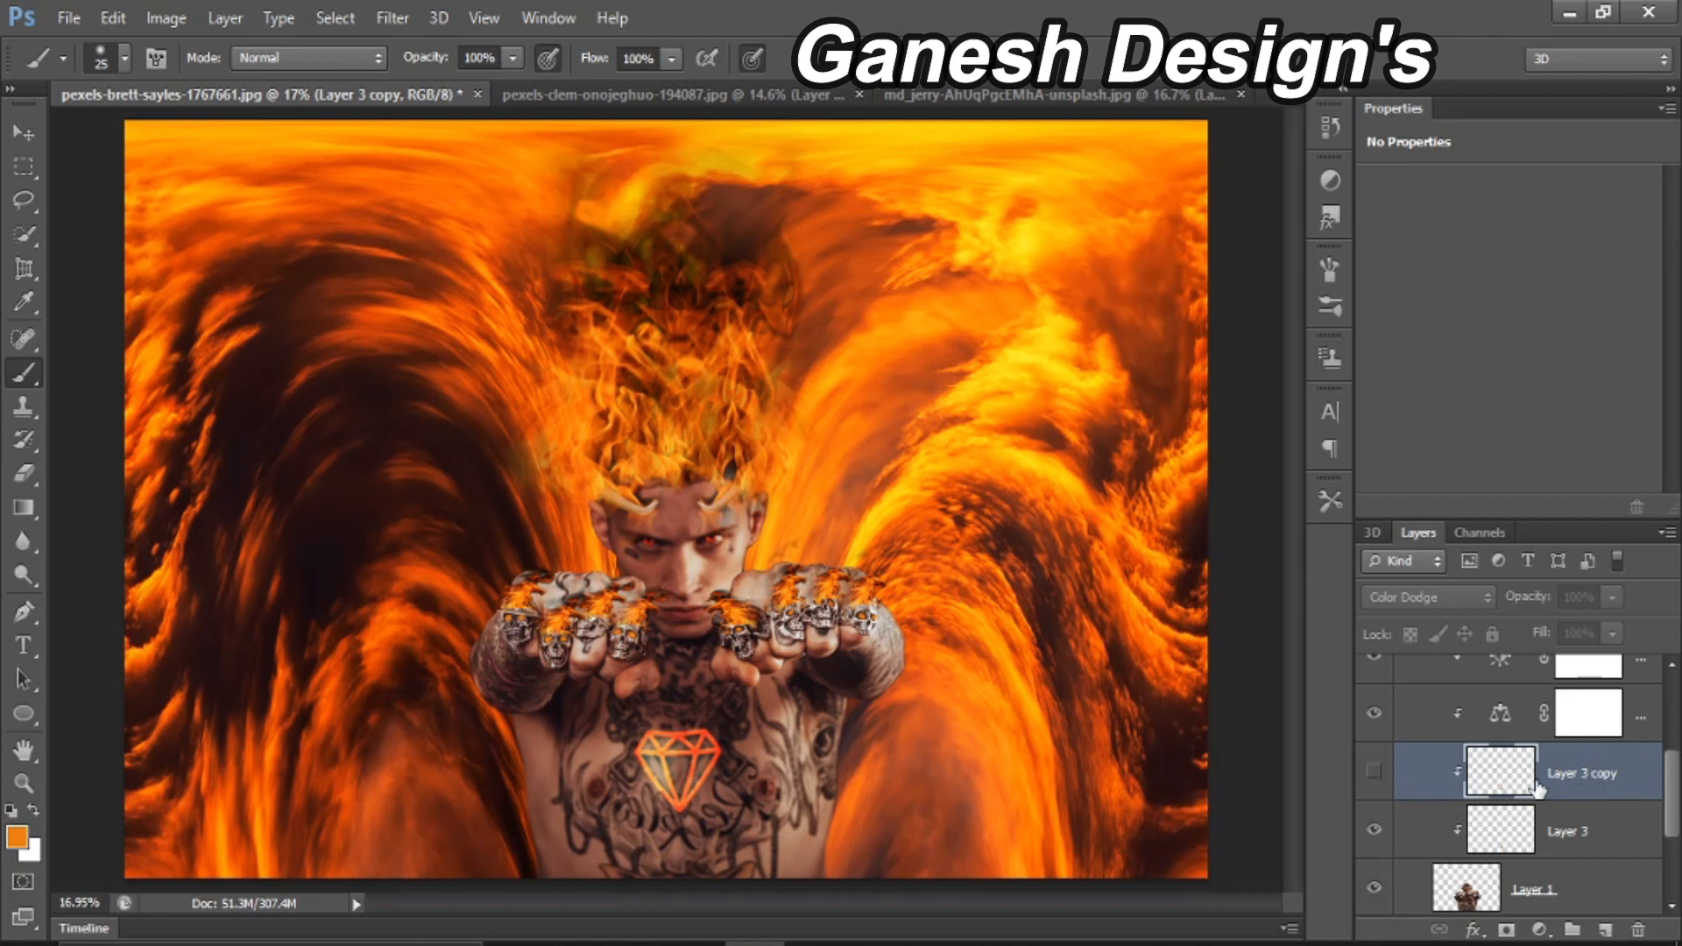
left_click(1515, 833)
left_click(392, 17)
mouse_move(593, 281)
left_click(788, 456)
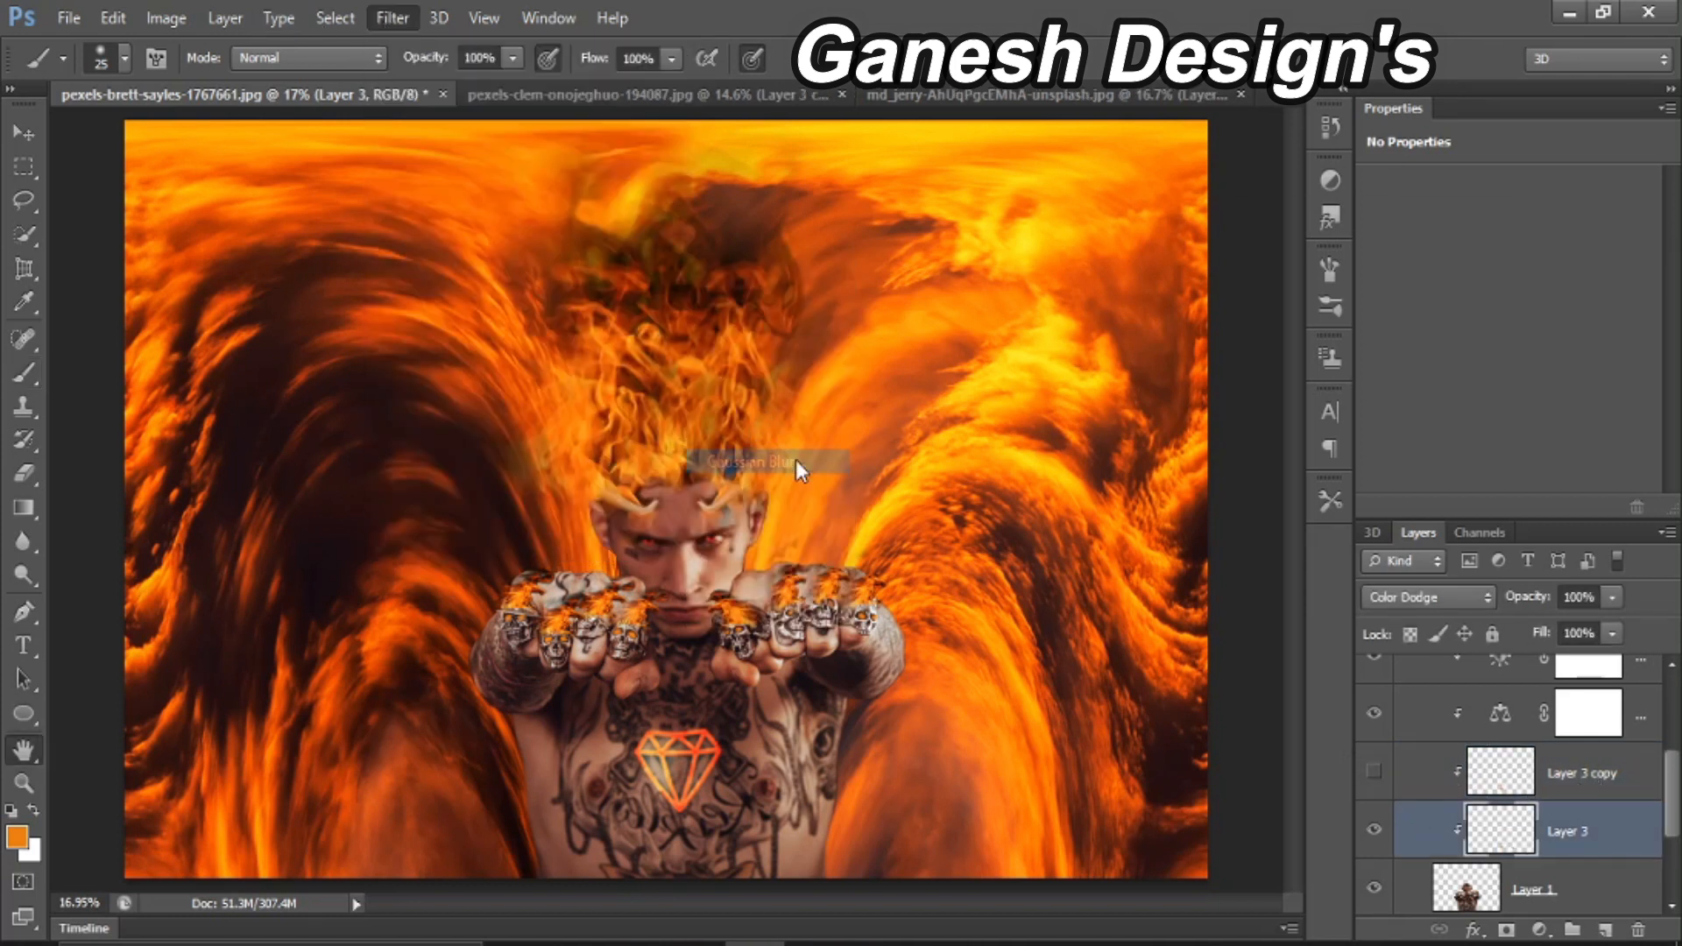
left_click_drag(1278, 619, 1212, 624)
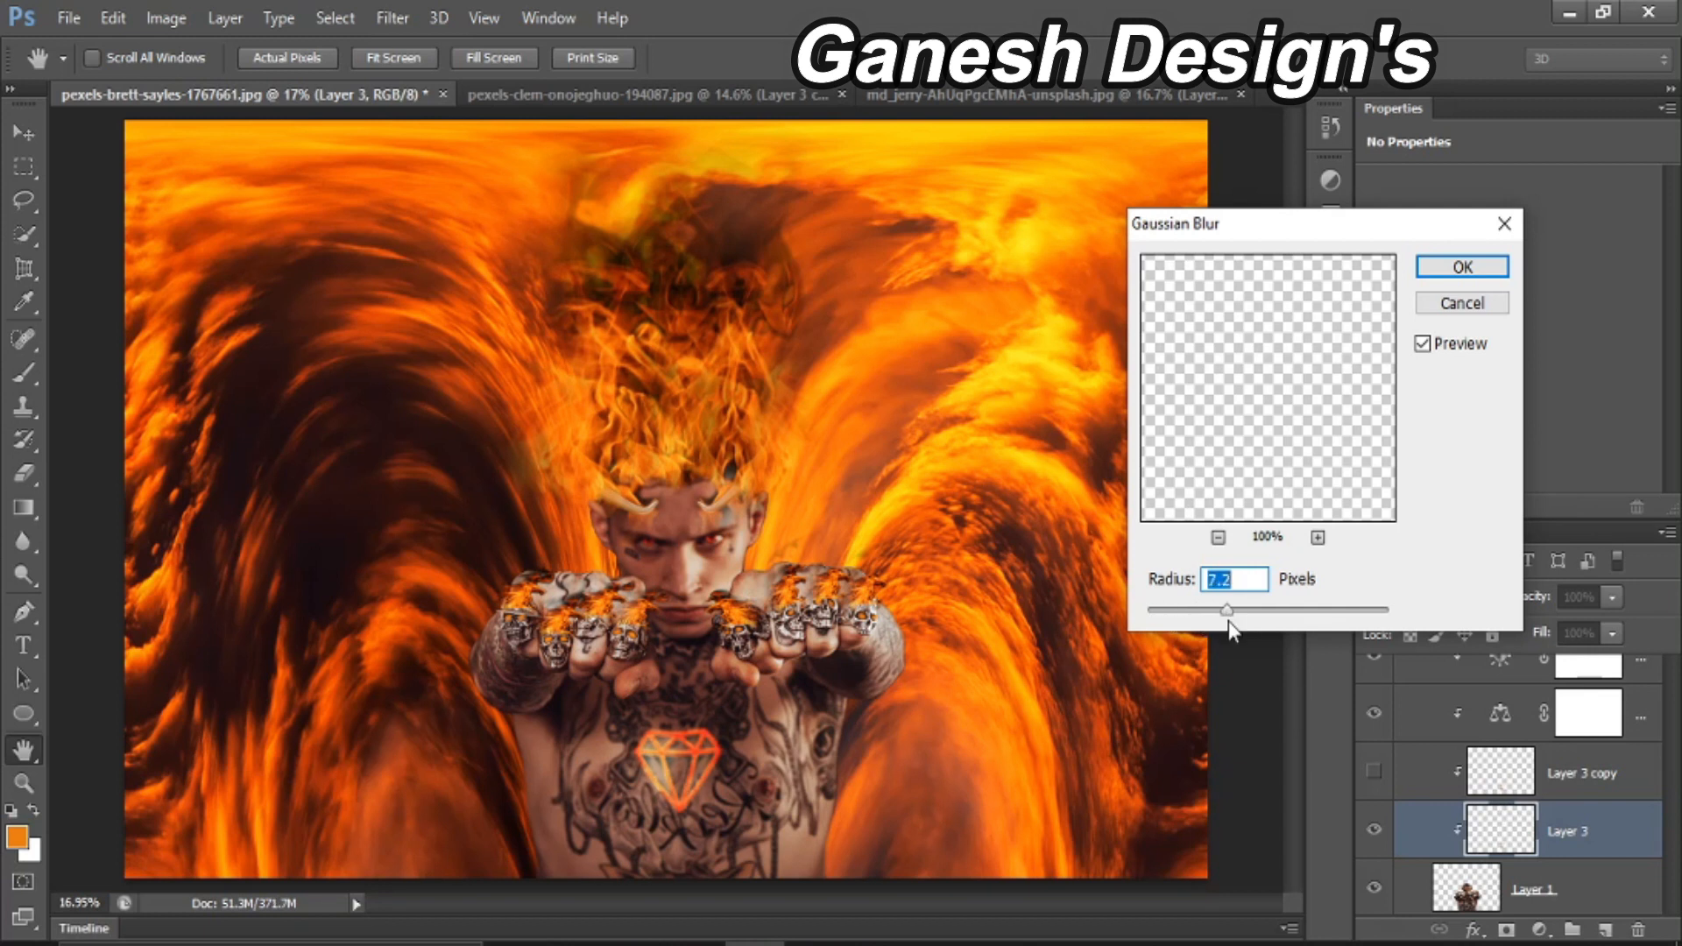
left_click(1462, 266)
left_click(1373, 771)
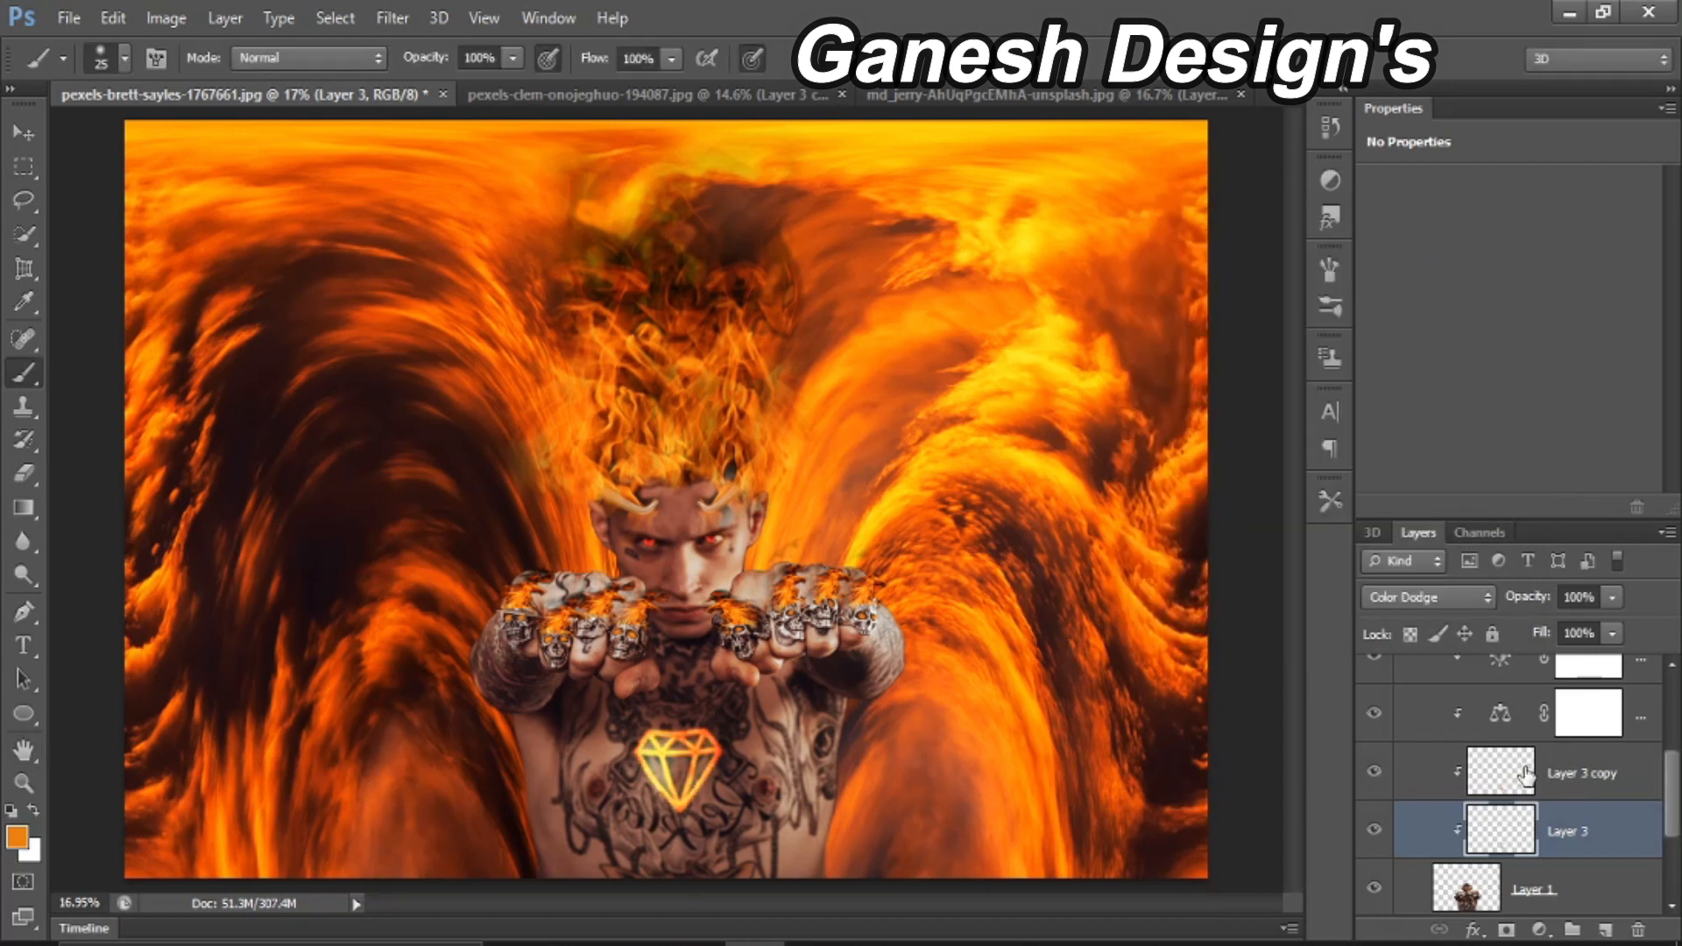
Step: Apply a Gaussian Blur with a radius of 9.8 pixels to Layer 3 copy
left_click(1524, 773)
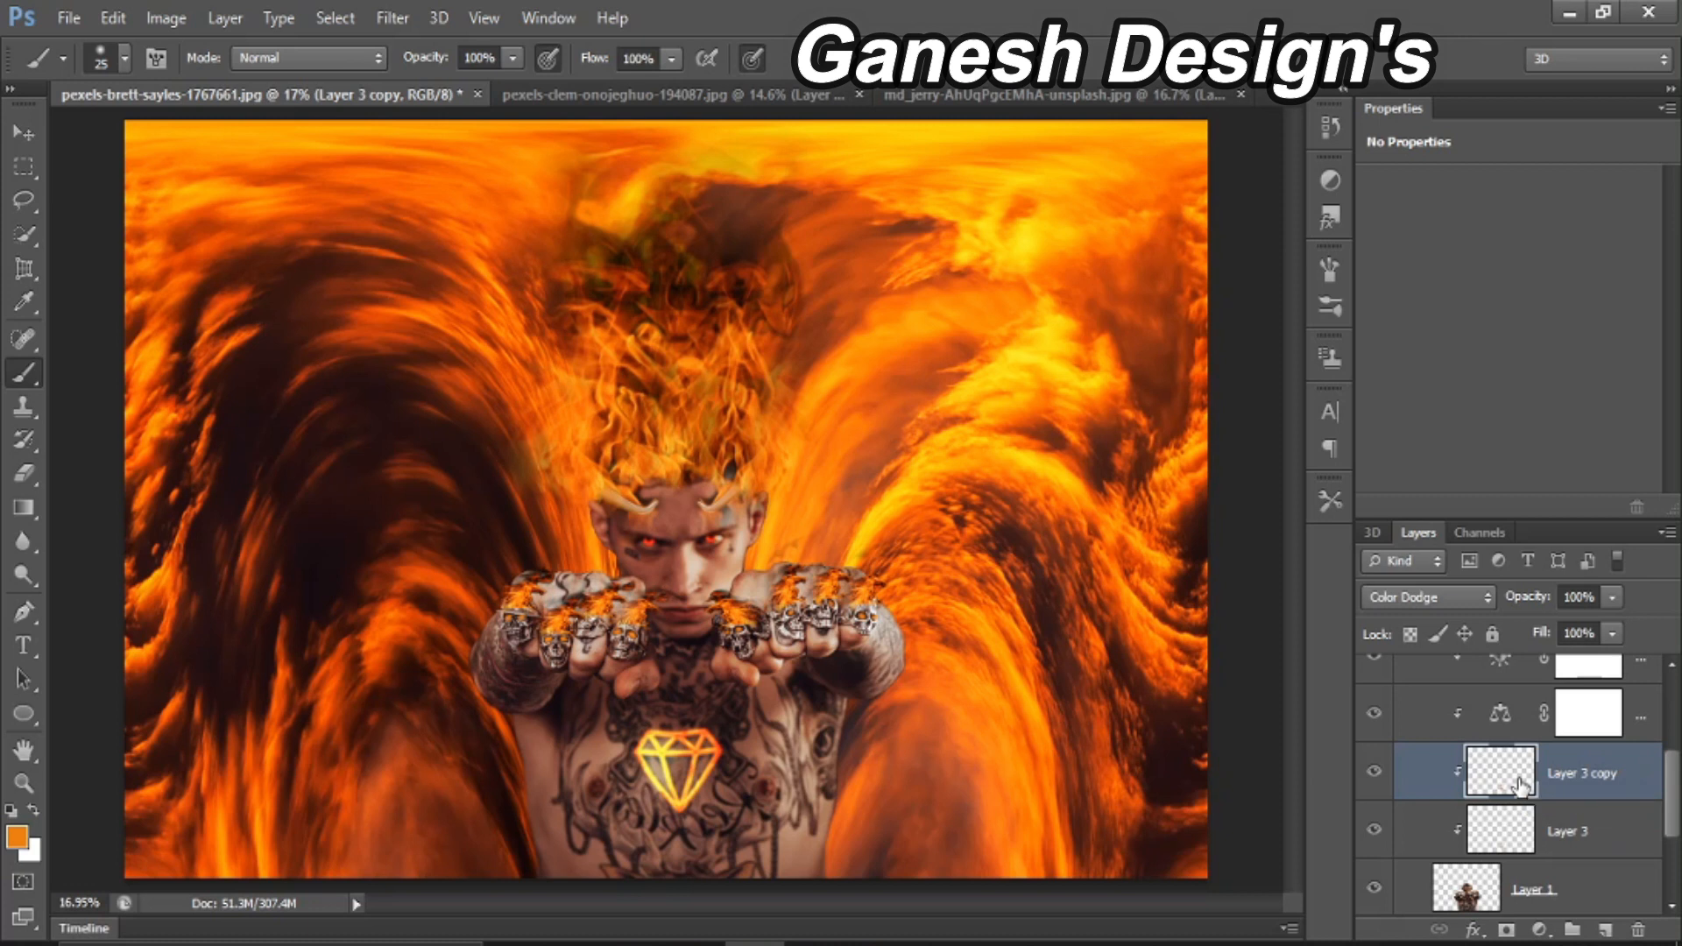
left_click(393, 18)
mouse_move(412, 278)
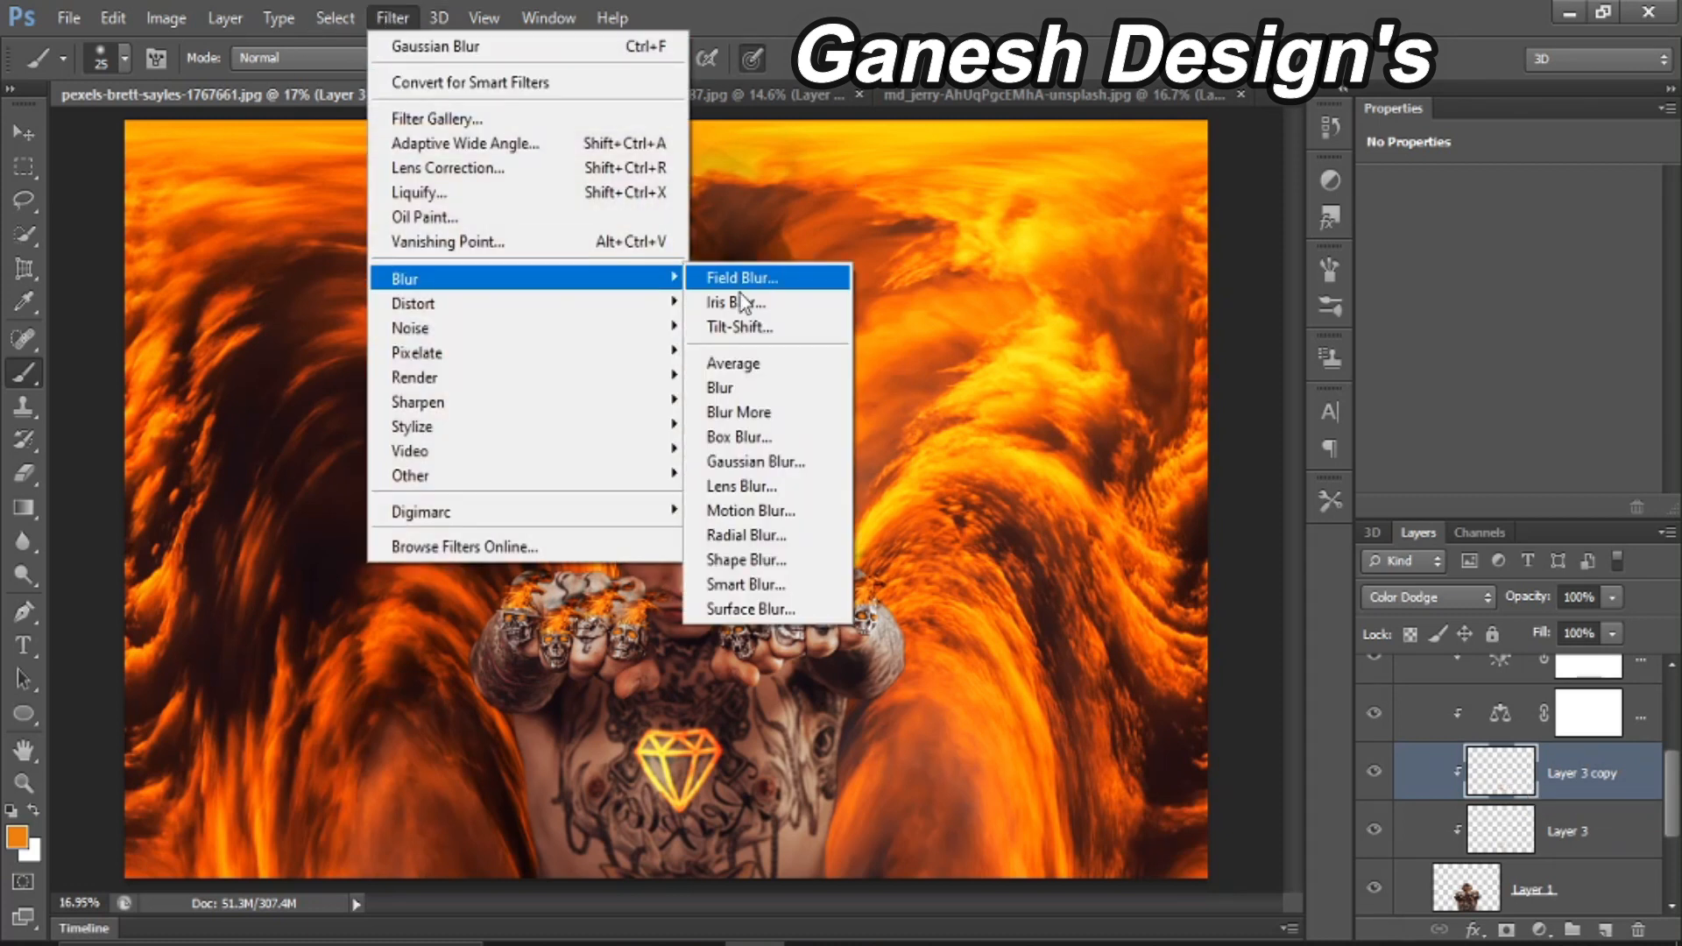
left_click(734, 453)
mouse_move(1227, 609)
left_mouse_down()
mouse_move(1261, 611)
mouse_move(1243, 615)
left_mouse_up()
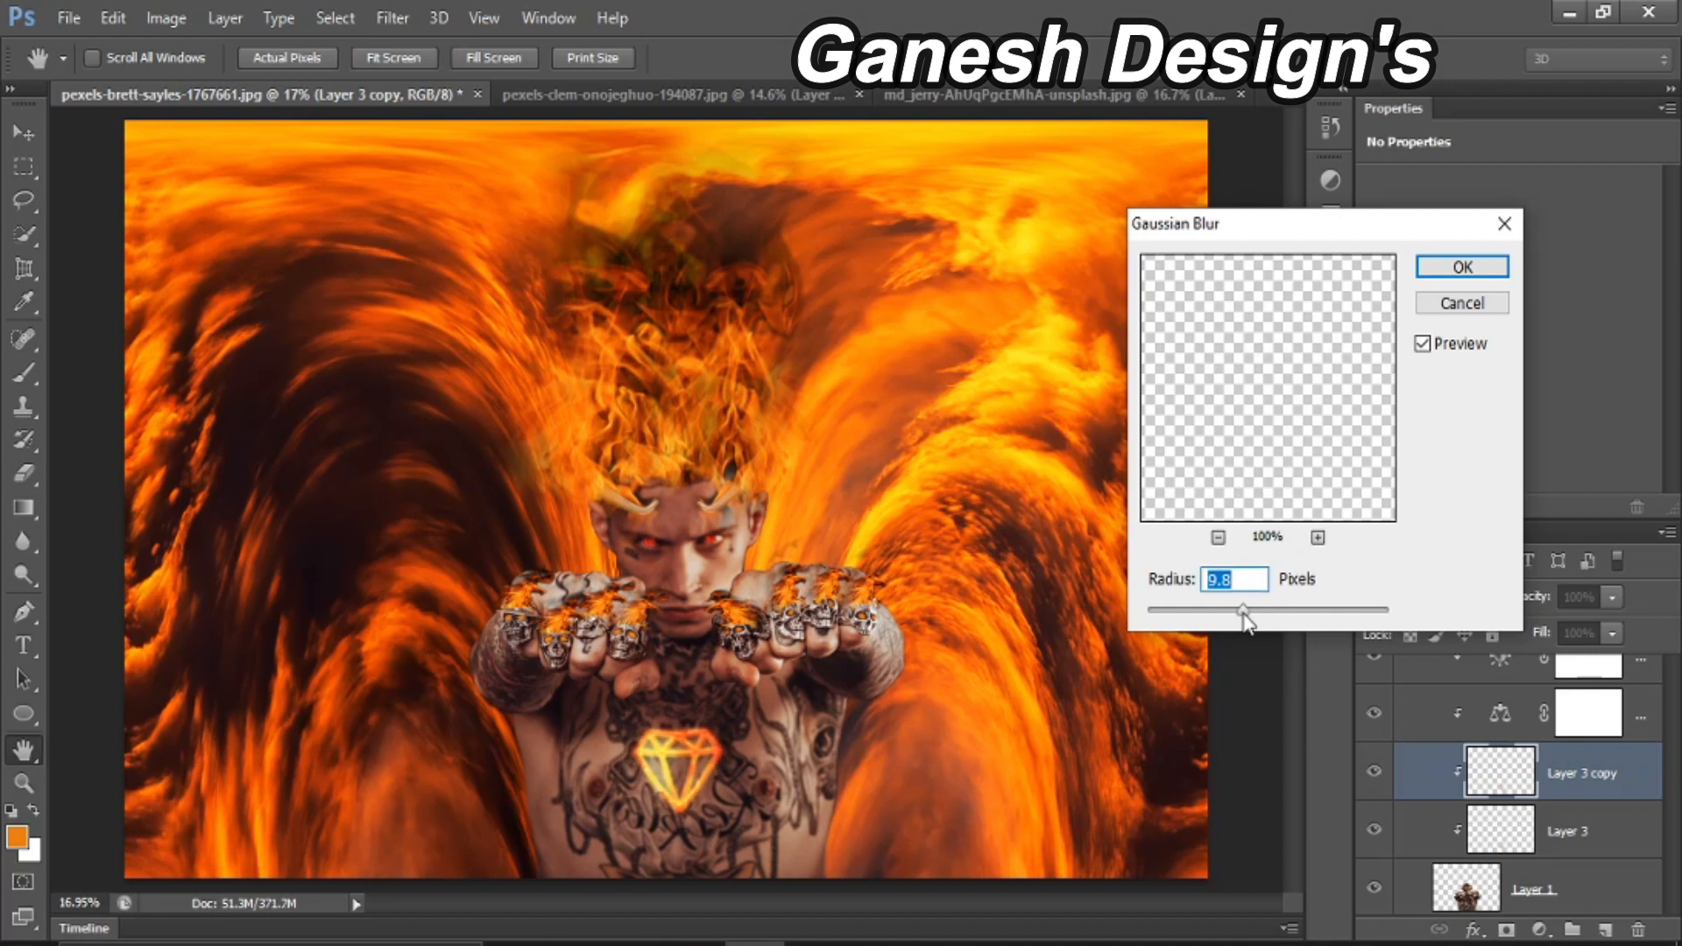
left_click(1462, 267)
Step: Set Layer 3 copy's opacity to 57% and add a new clipped layer above it
left_click(1374, 771)
left_click(1374, 772)
left_click_drag(1613, 597, 1577, 629)
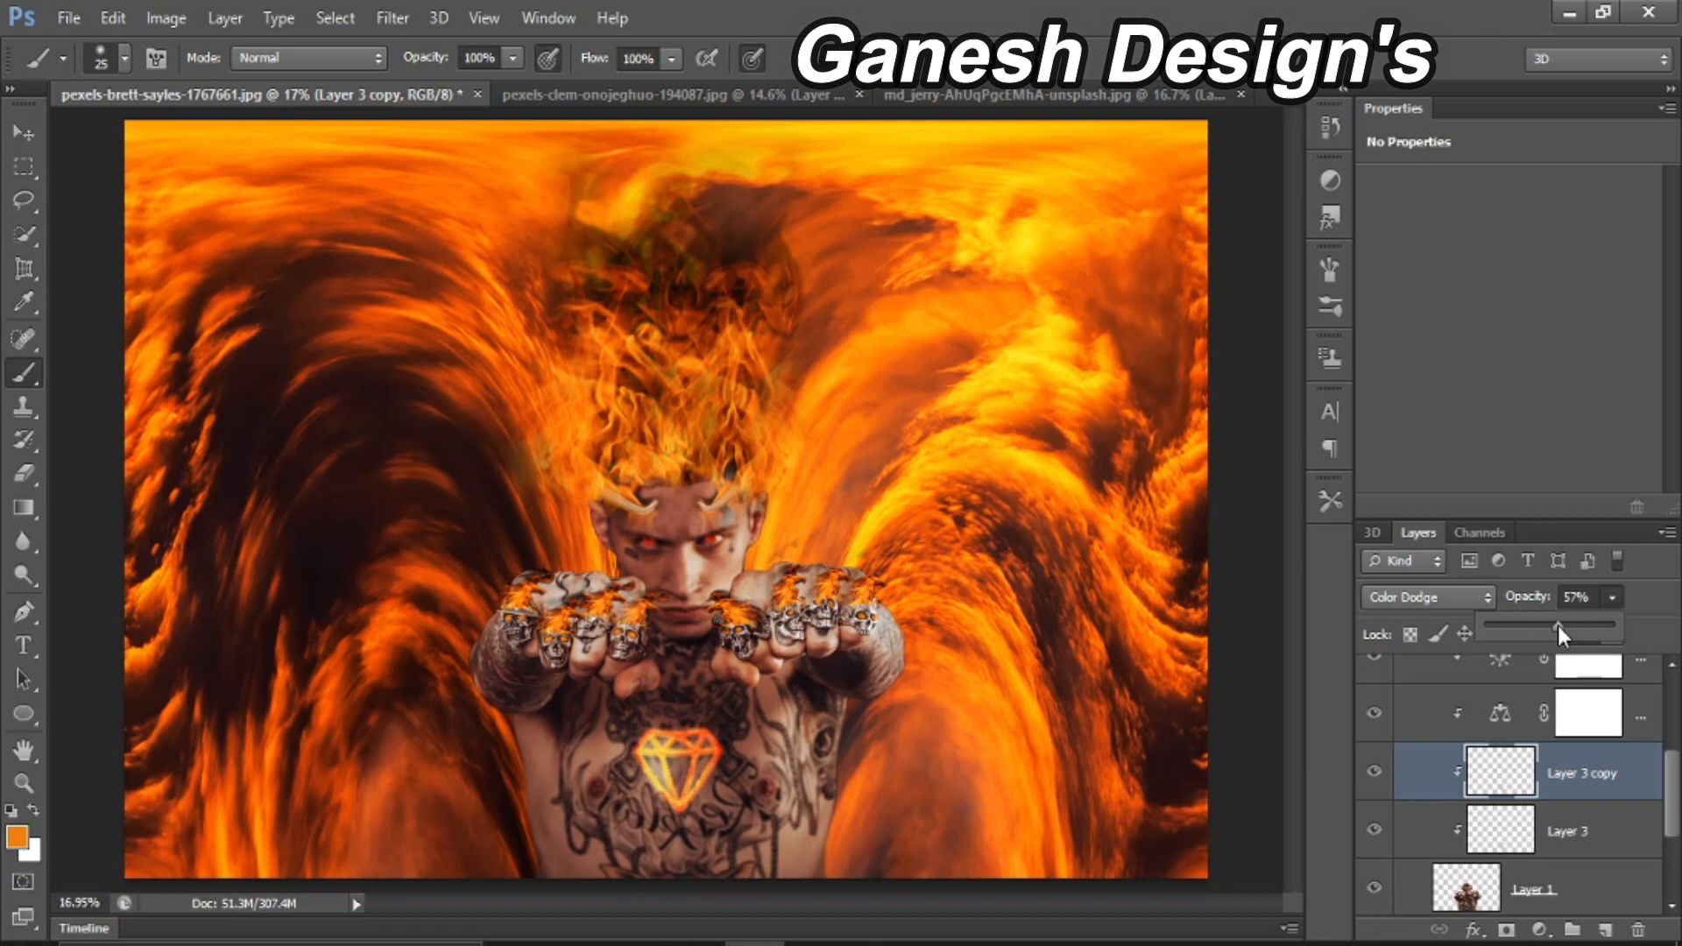
left_click(1607, 930)
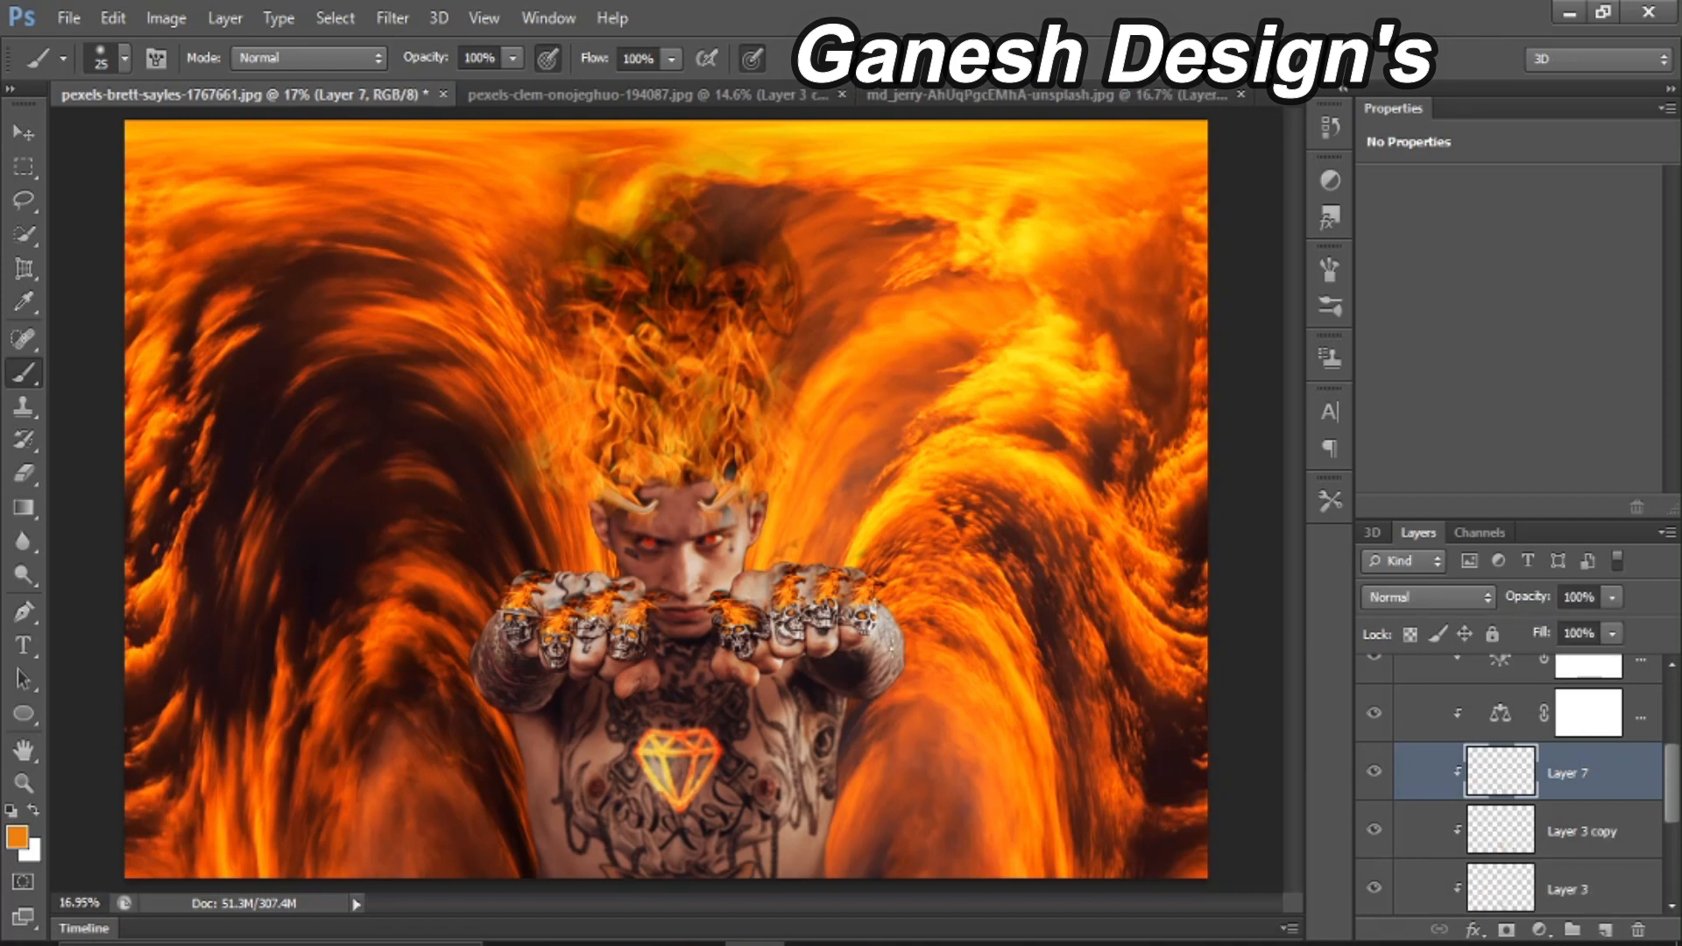
Step: Add a layer mask to Layer 3, invert it to black, and select the Eraser tool
scroll(879, 646, "up", 8)
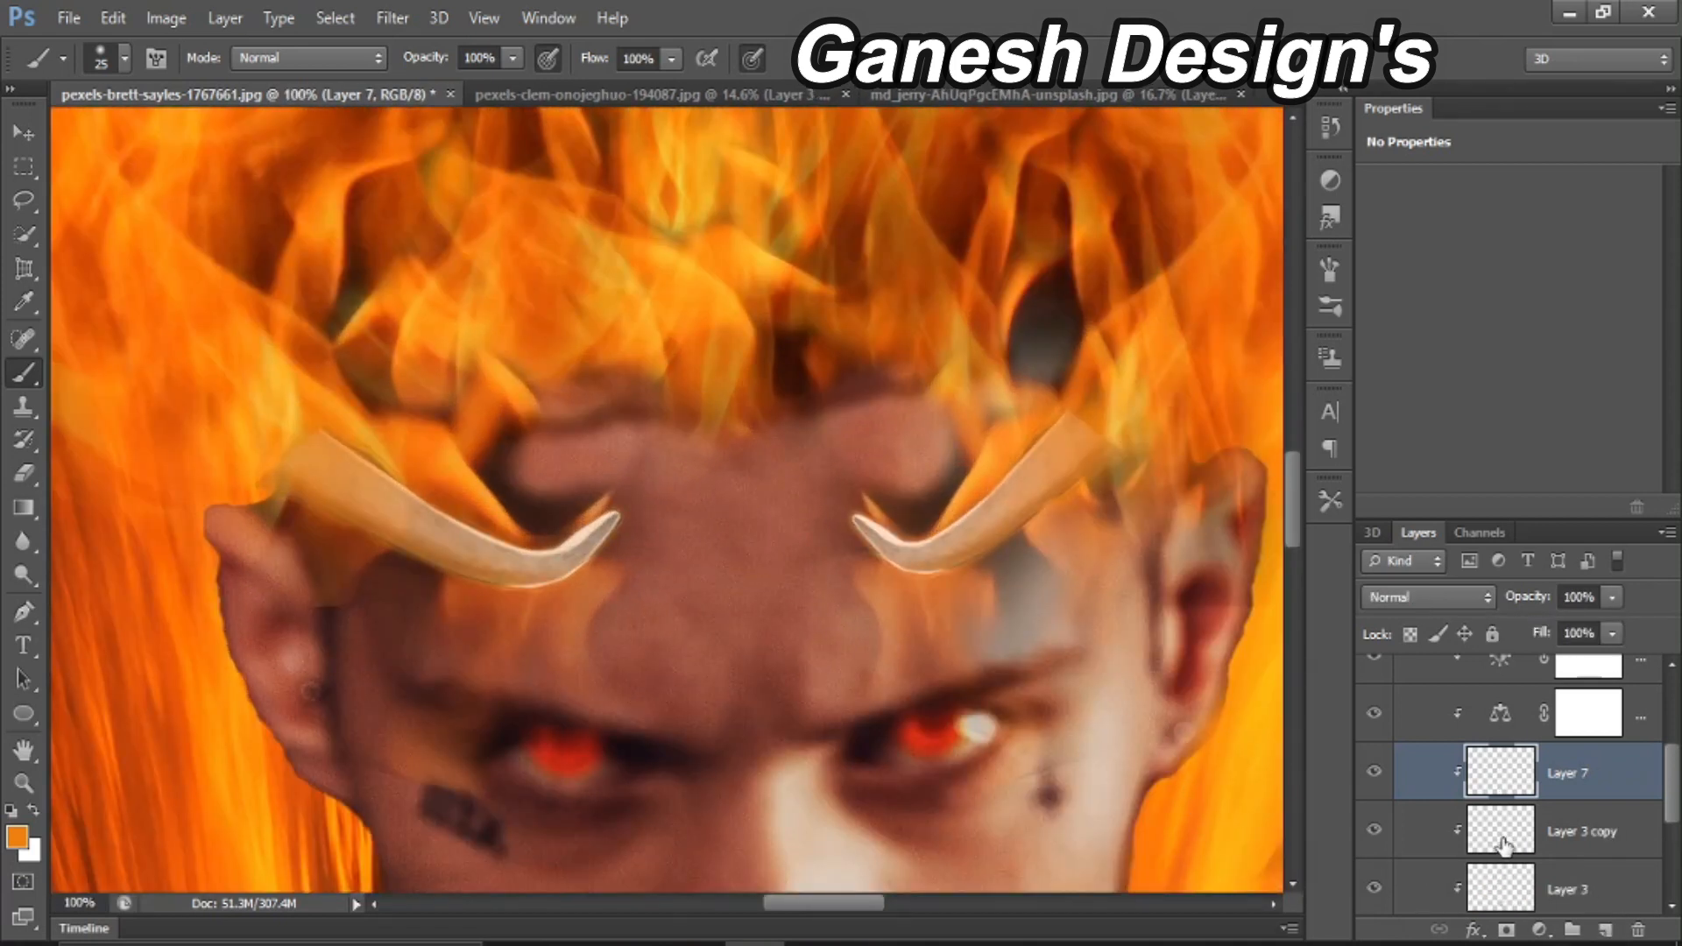
scroll(1503, 846, "down", 1)
left_click(1507, 843)
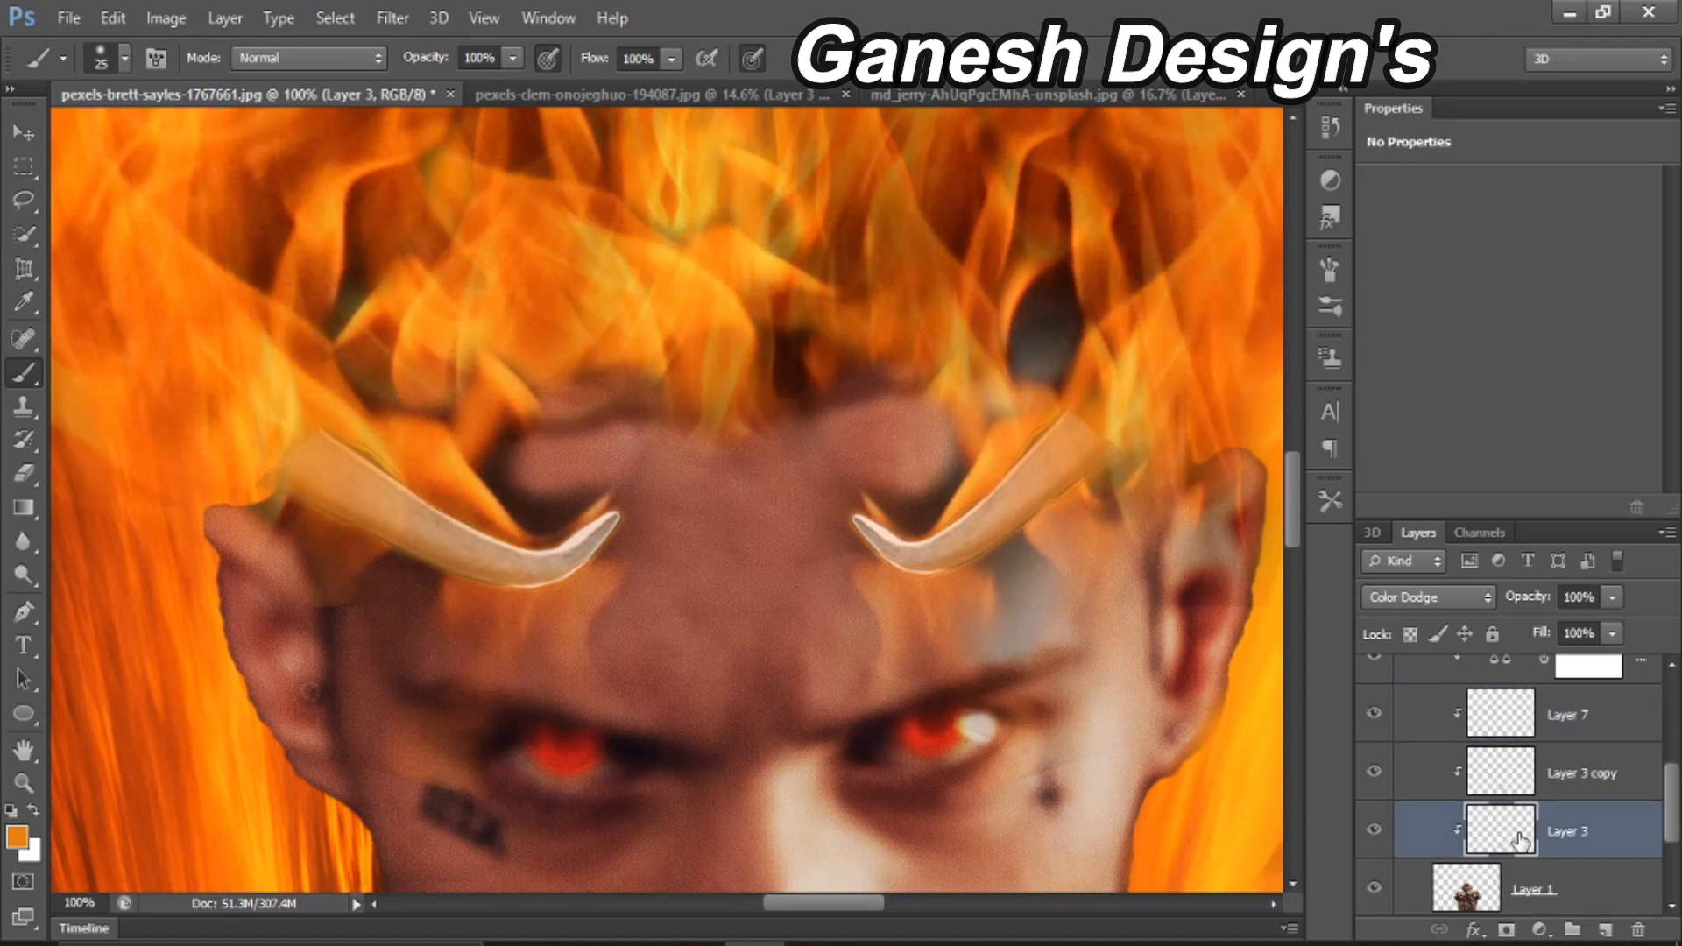
left_click(1507, 929)
key("ctrl+i")
scroll(1568, 789, "down", 2)
mouse_move(1294, 508)
left_mouse_down()
mouse_move(1315, 698)
mouse_move(1315, 659)
left_mouse_up()
scroll(1523, 770, "up", 3)
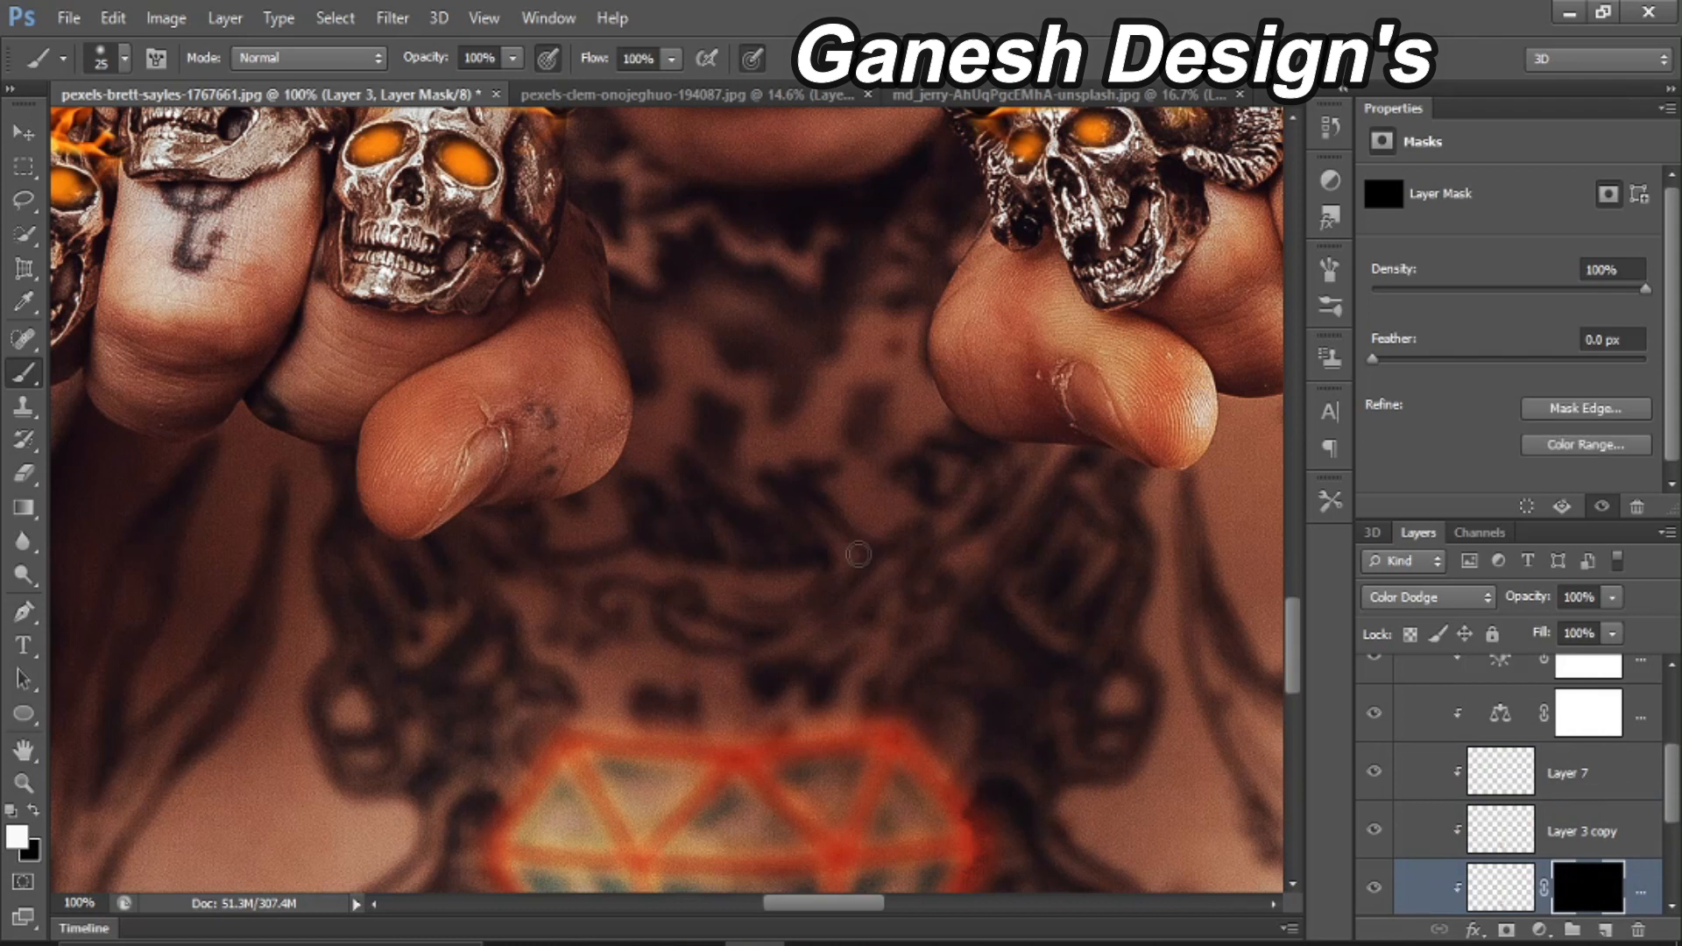
scroll(857, 554, "up", 3)
left_click(24, 474)
scroll(438, 542, "up", 3)
scroll(438, 543, "up", 2)
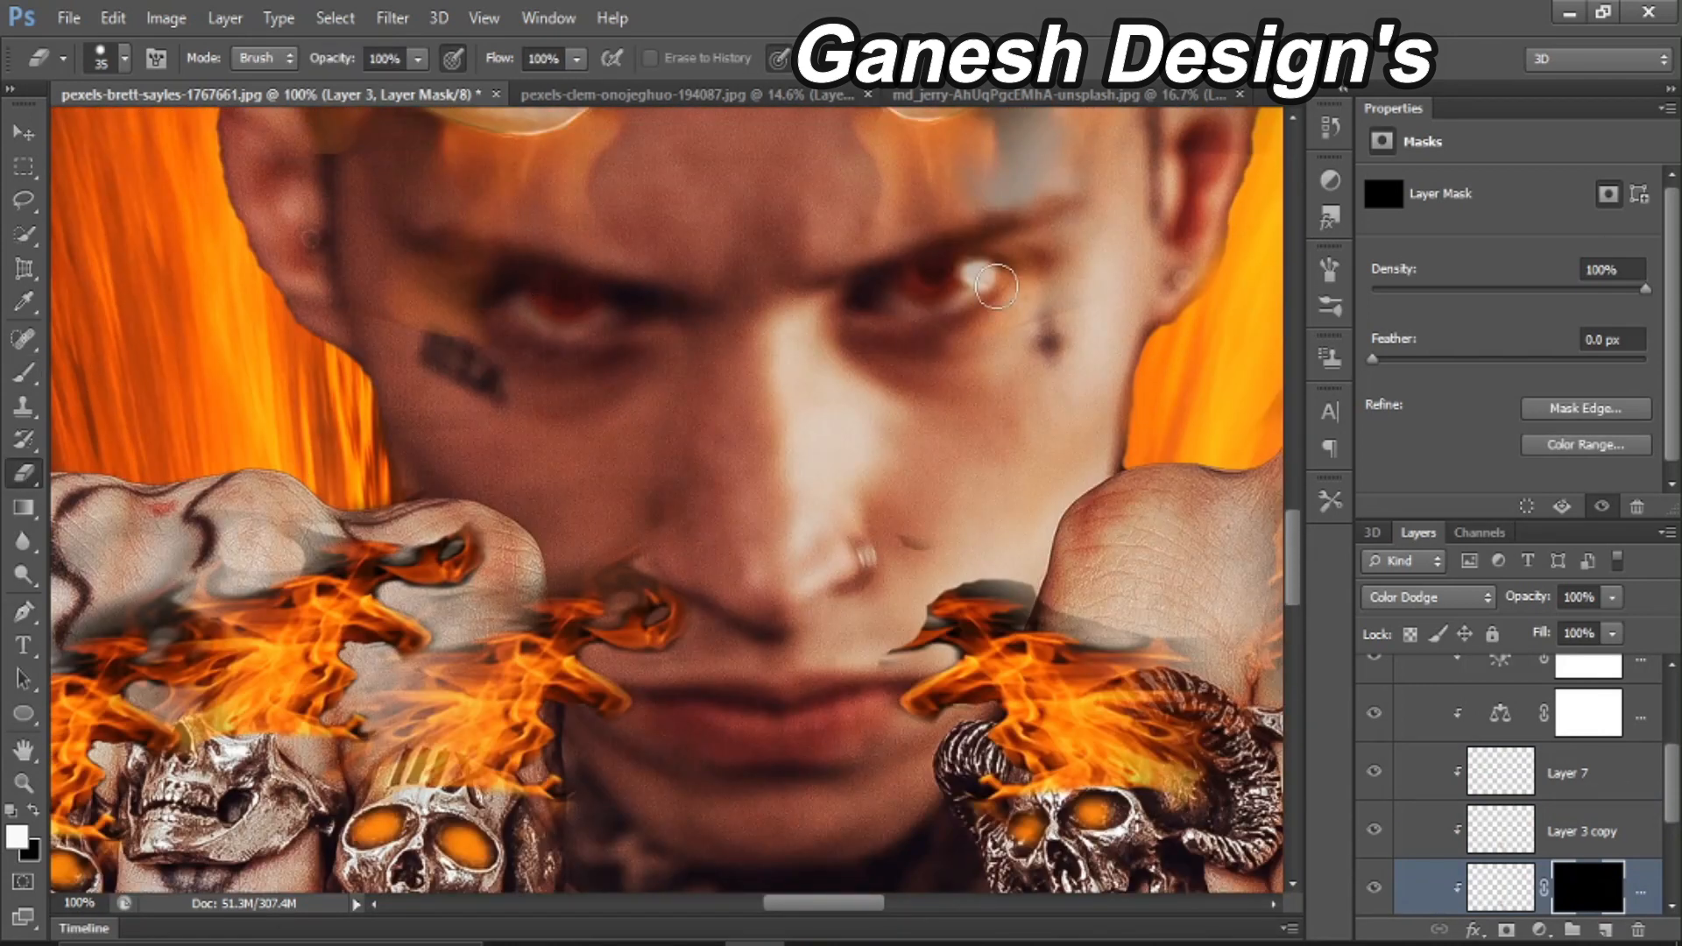
Step: Add a layer mask to Layer 3 copy and invert it to black
left_click(1555, 832)
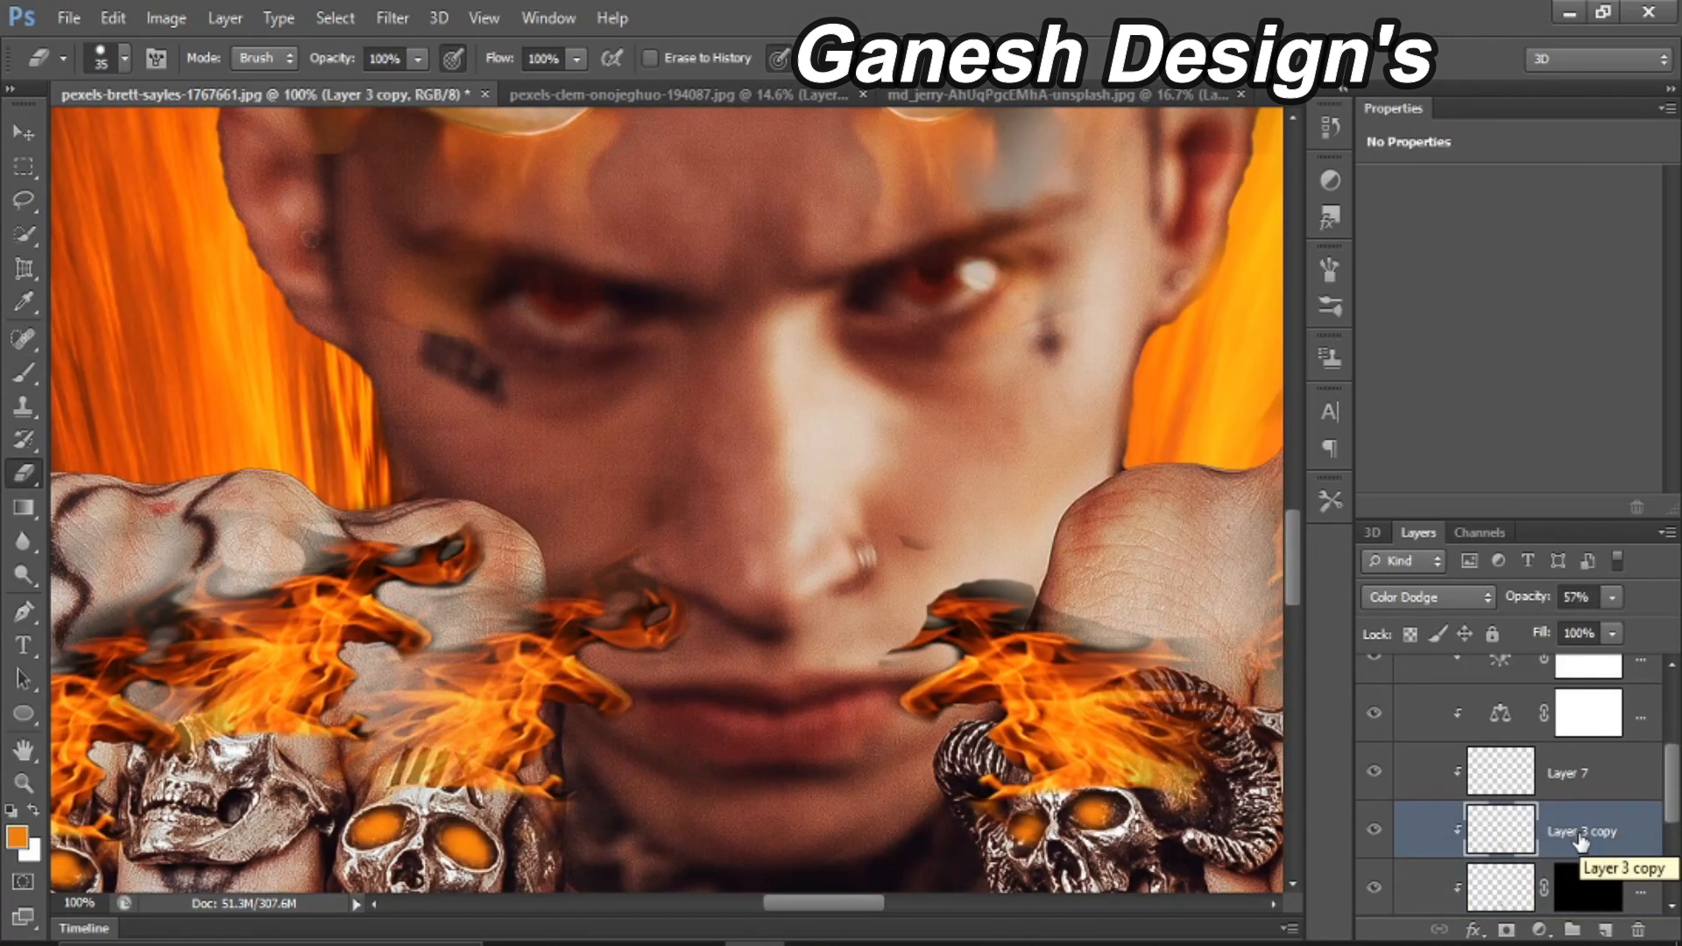
left_click(1588, 884)
left_click(1552, 837)
left_click(1506, 930)
key("ctrl+i")
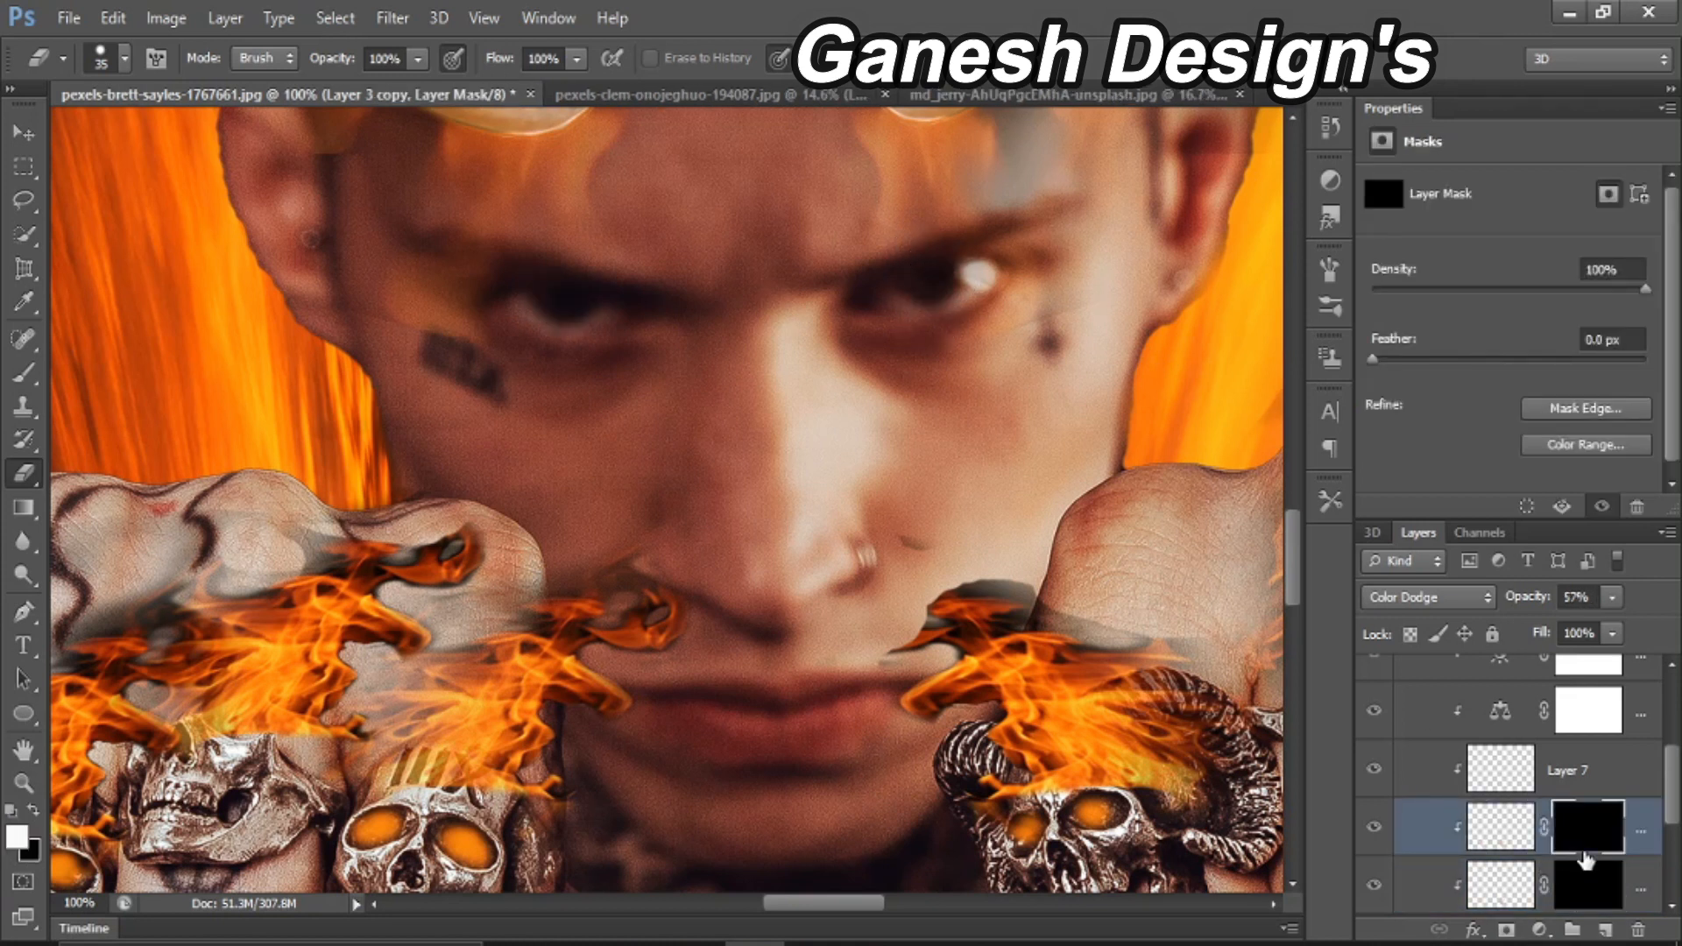
Step: Delete the black layer mask from Layer 3 copy without applying it
left_click(1500, 825)
scroll(1532, 832, "down", 1)
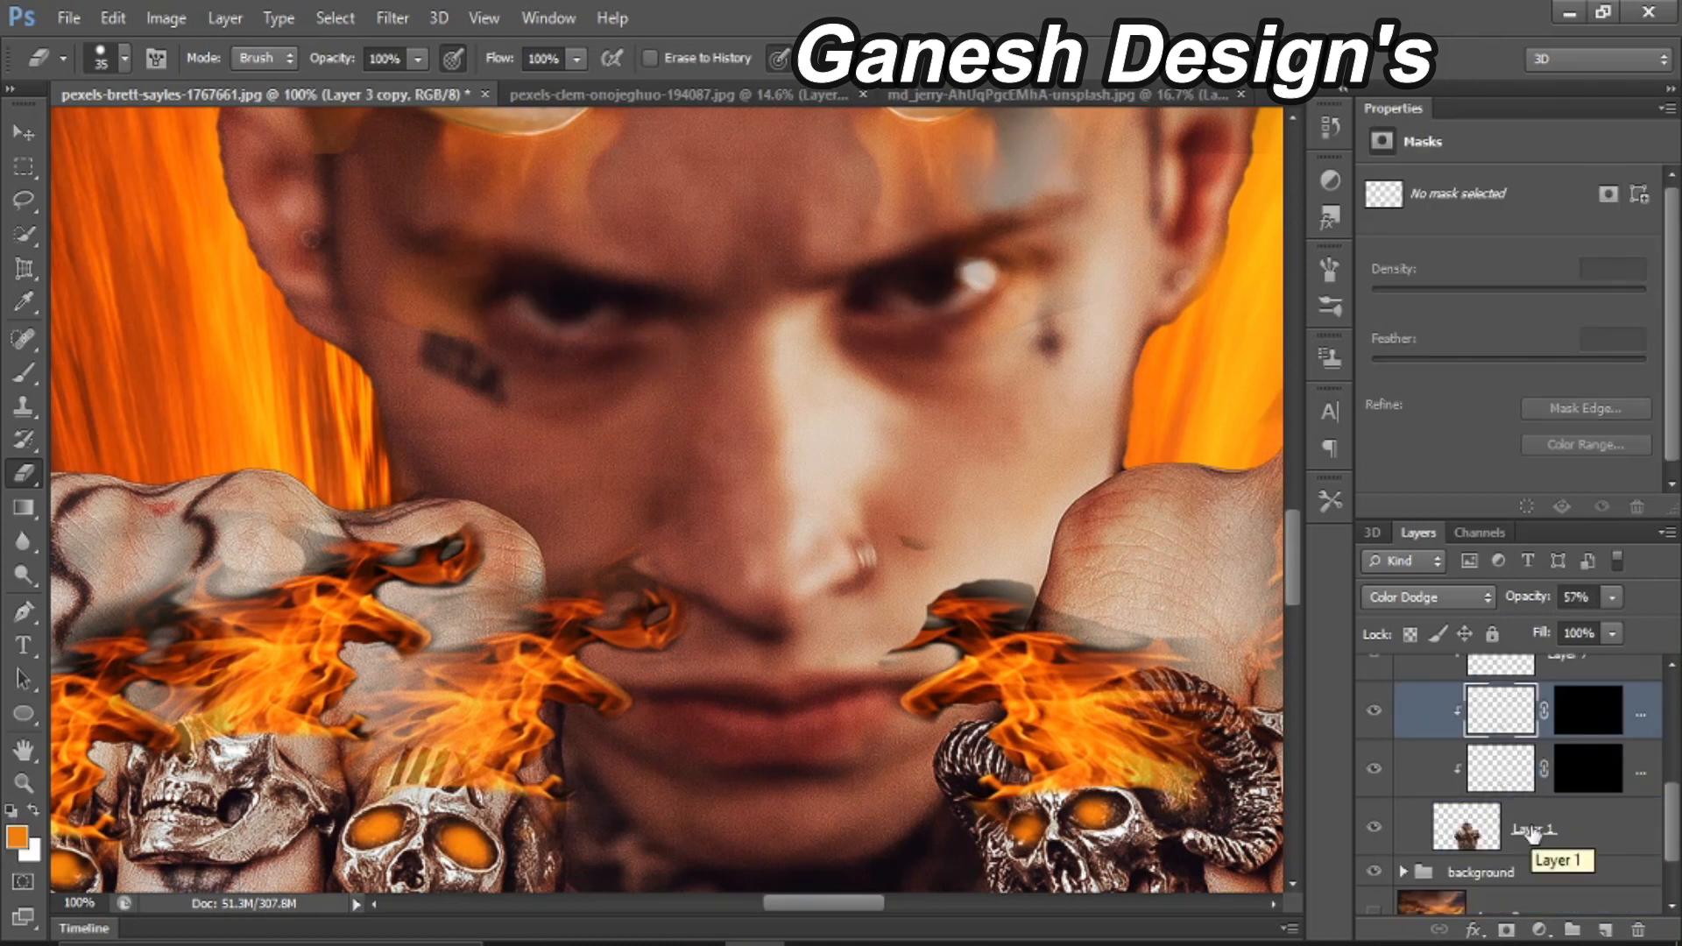
left_click(1583, 712)
left_click(1638, 931)
left_click(1006, 371)
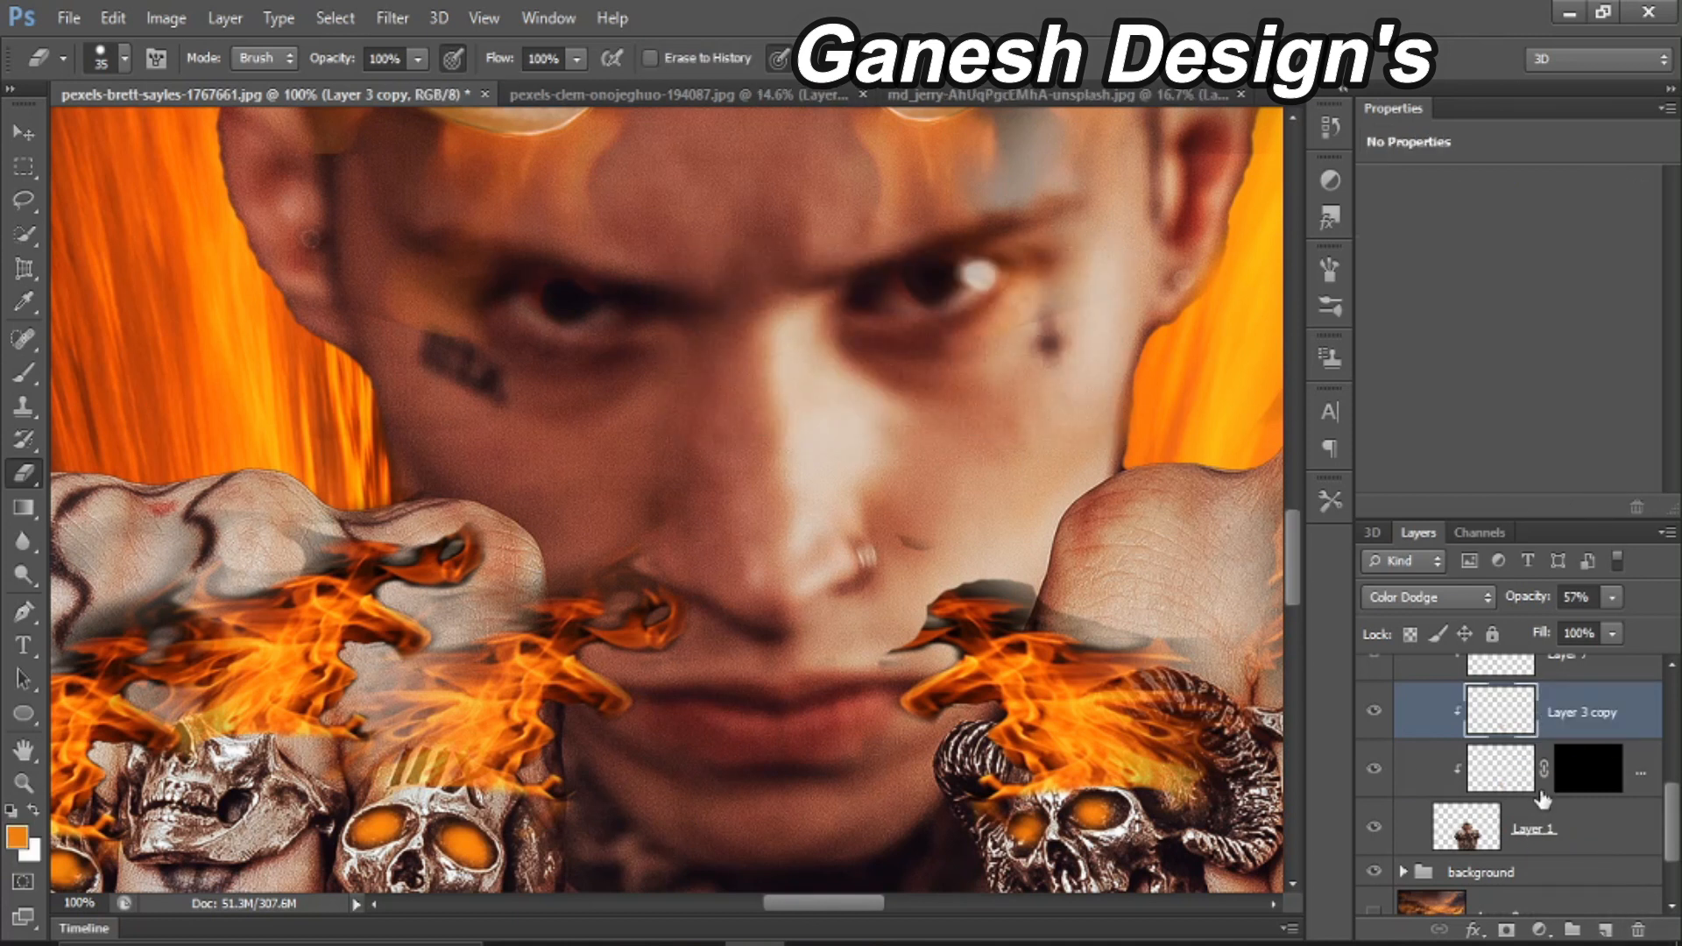
Step: Invert Layer 3's black mask to white and fit the whole image in view
left_click(1593, 776)
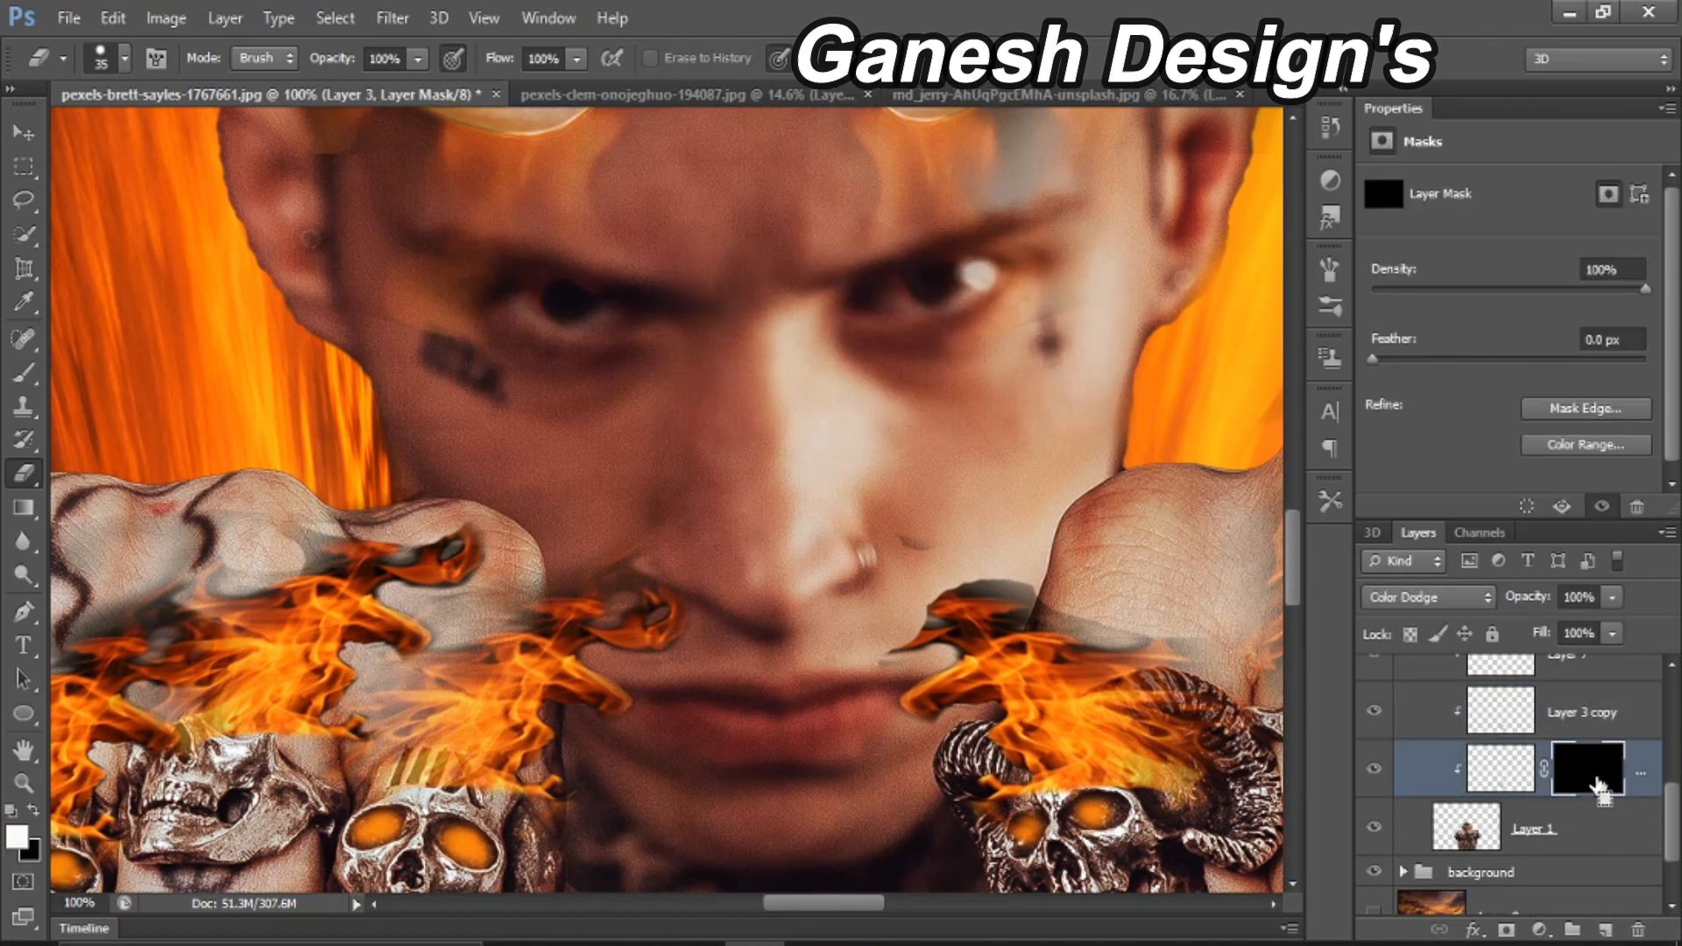
key("ctrl+i")
scroll(1595, 780, "up", 1)
key("ctrl+0")
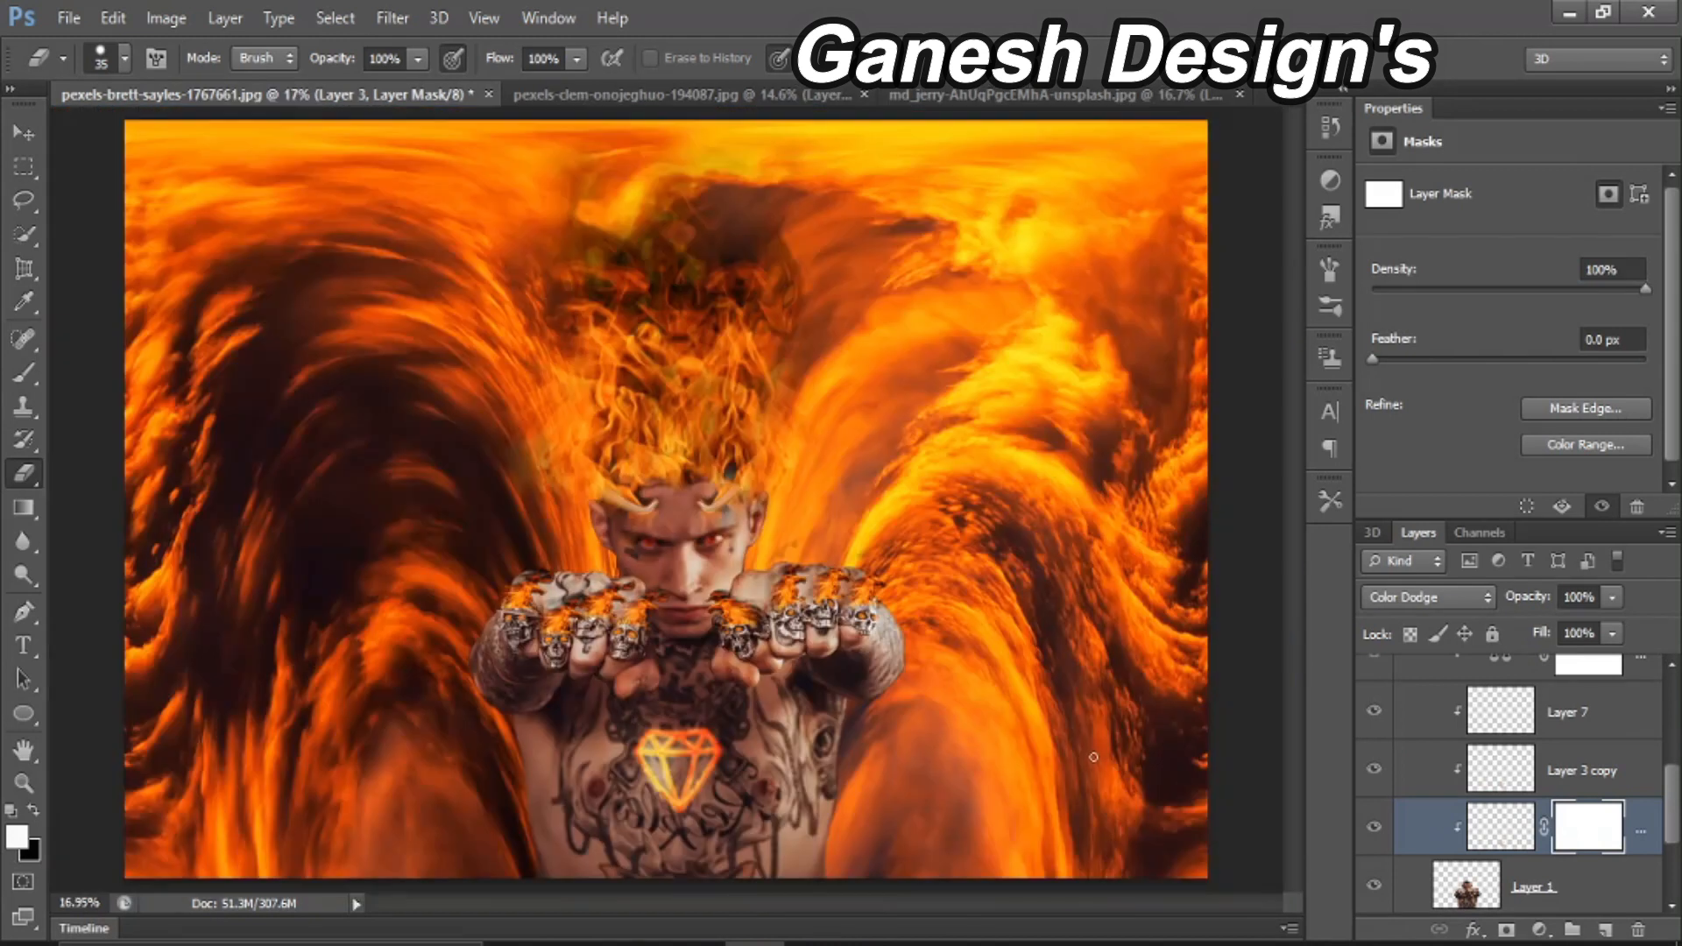
Step: Paint over both irises in orange on Layer 3 copy with the 25-pixel Brush to strengthen the eye glow
left_click(1495, 776)
key("ctrl+1")
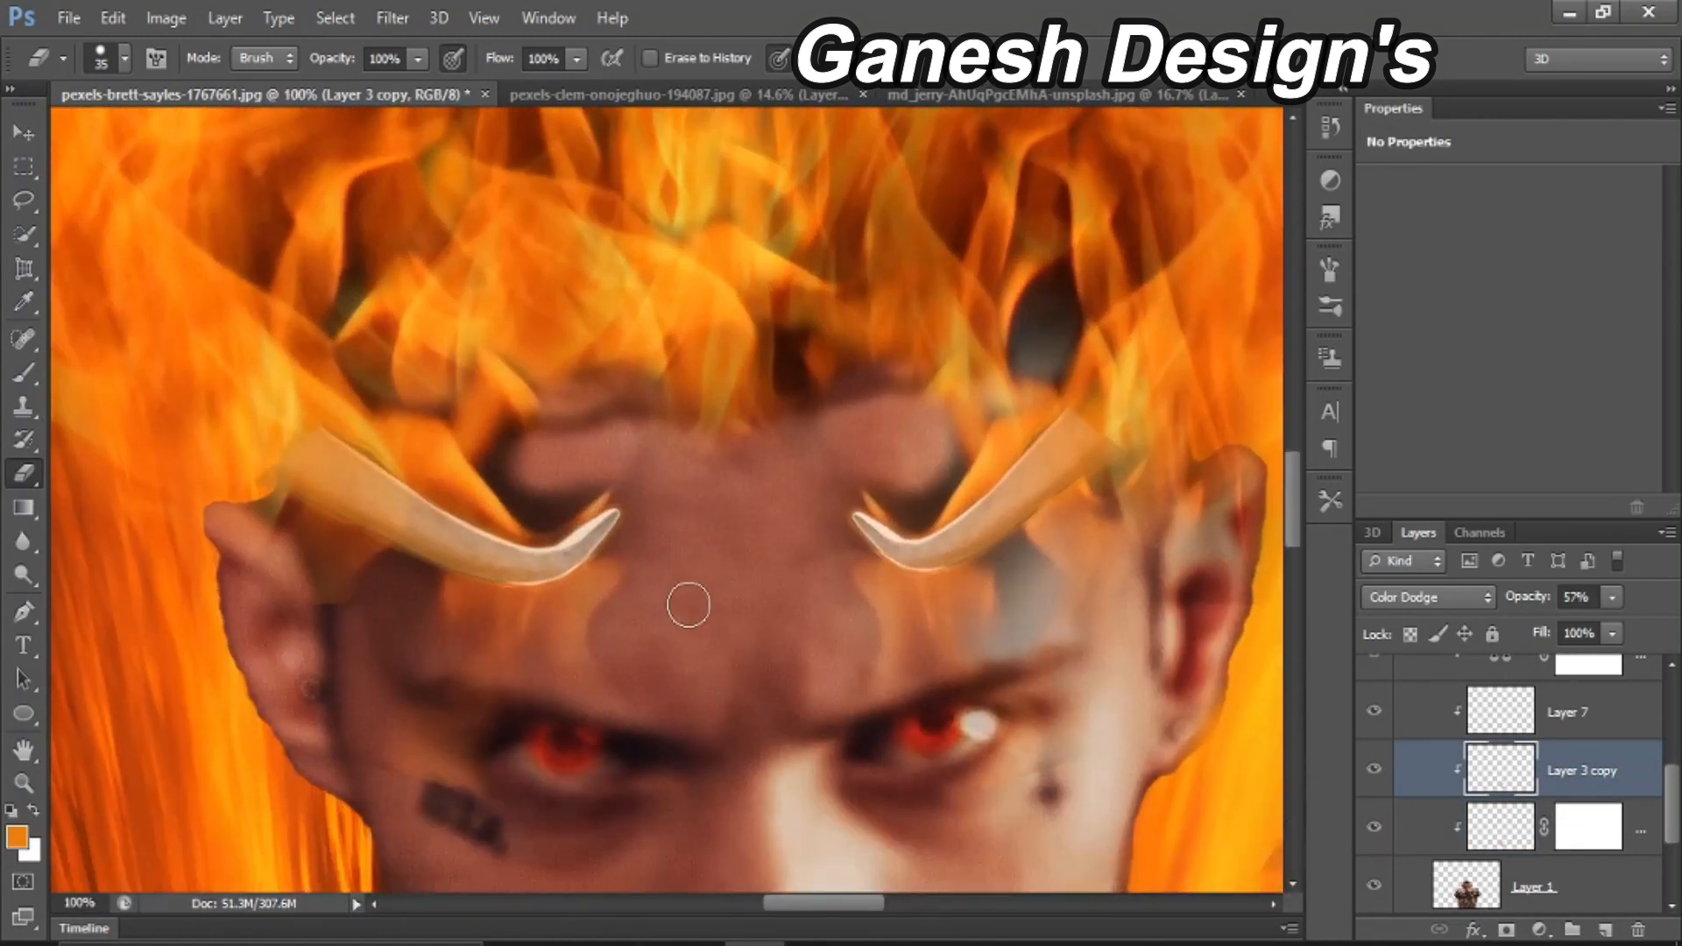
scroll(689, 605, "down", 3)
key("b")
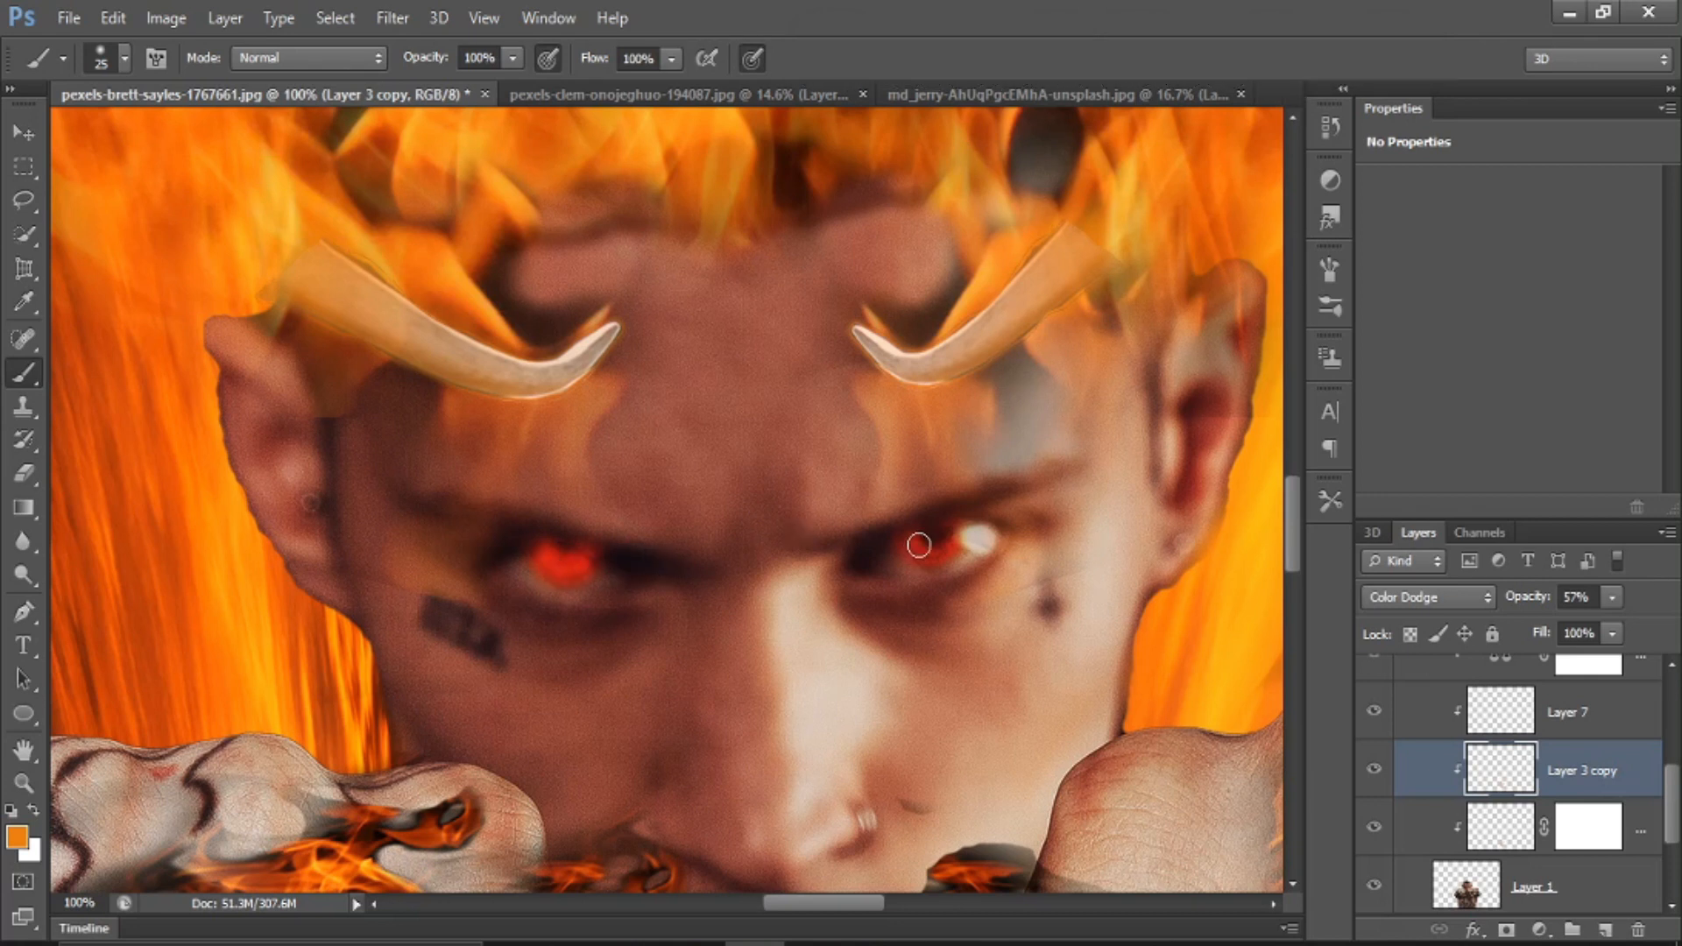
left_click_drag(918, 545, 944, 551)
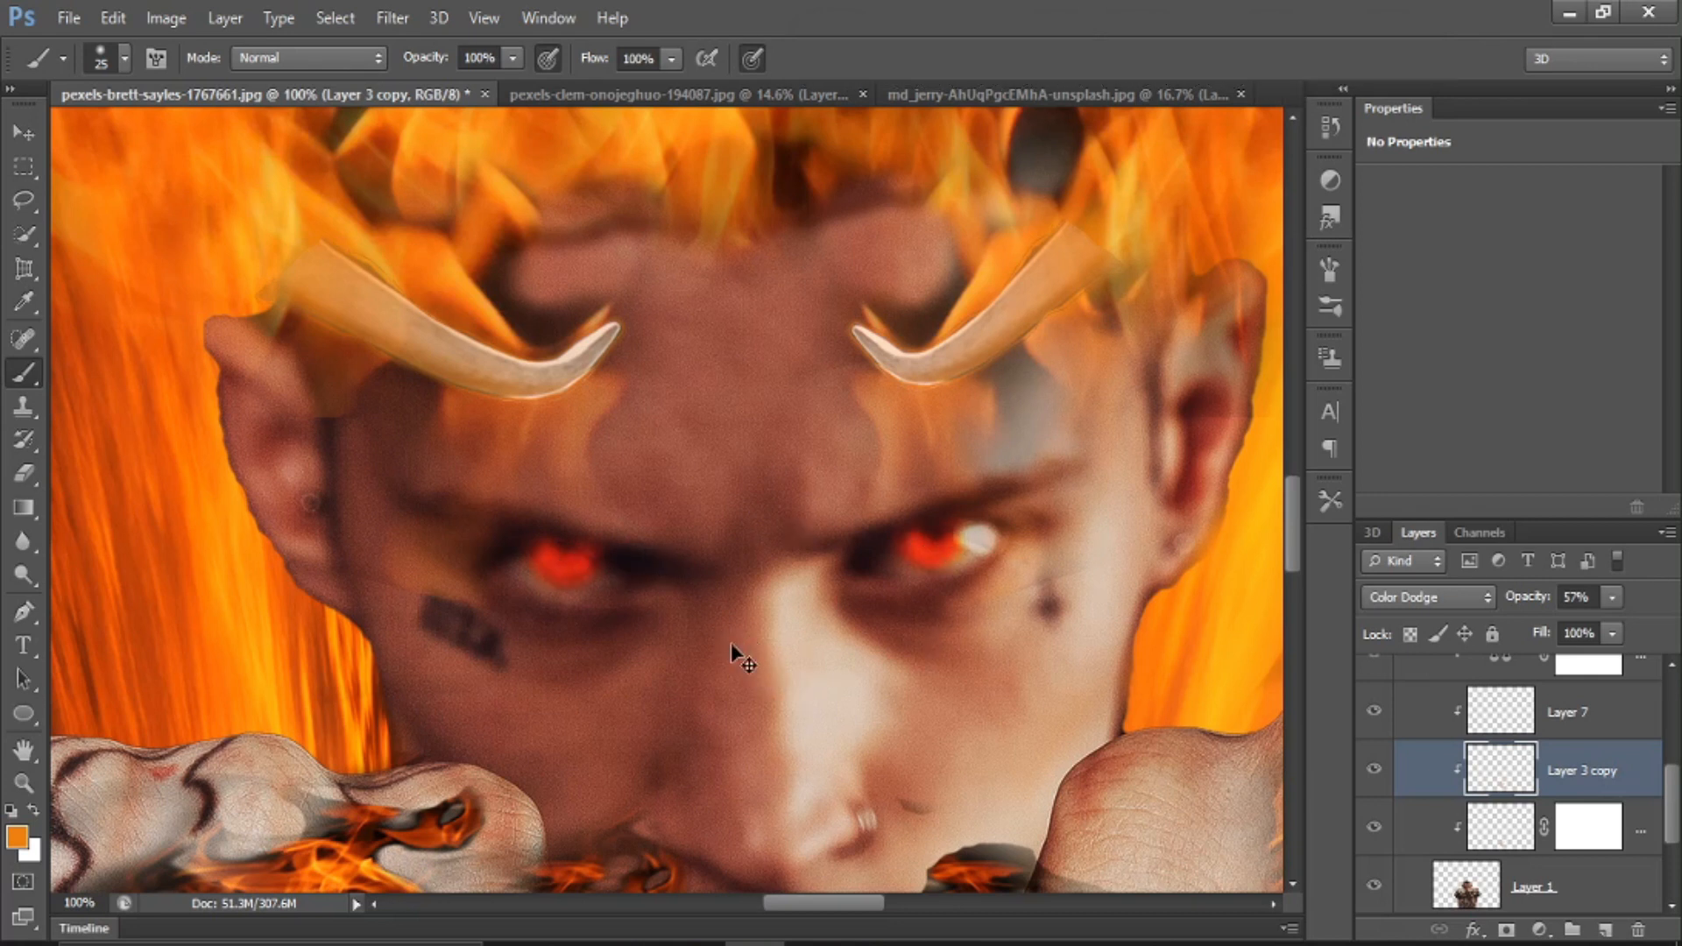
key("ctrl+0")
Step: Switch to the source photo pexels-clem-onojeghuo-194087.jpg and close it
left_click(801, 97)
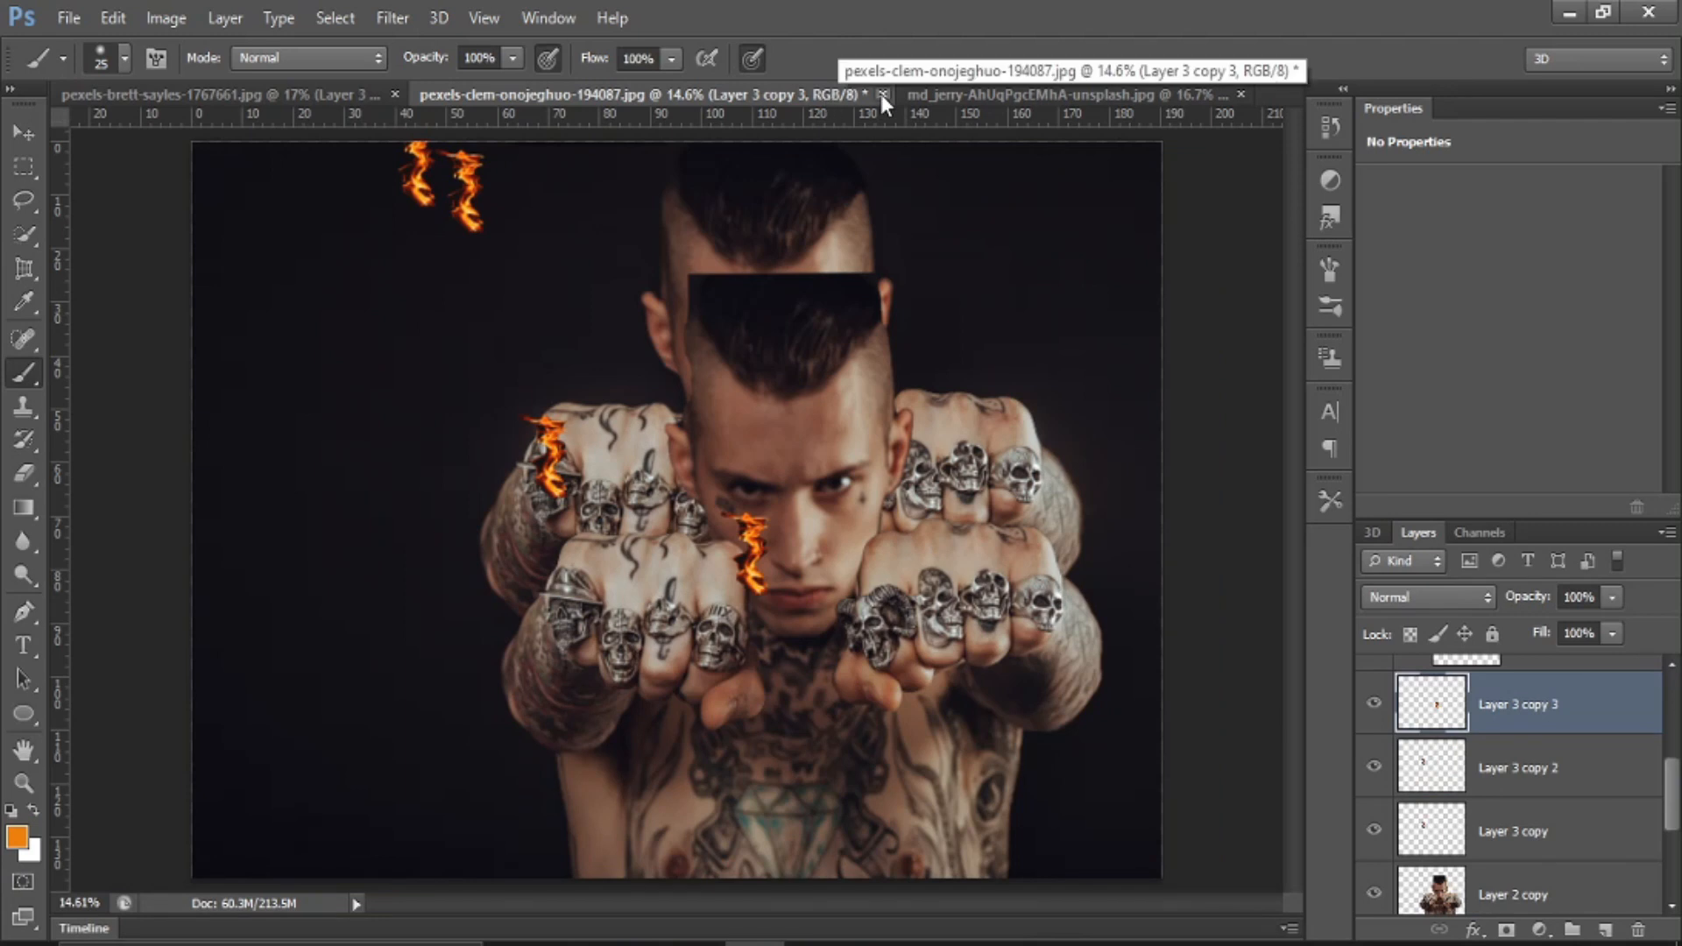
left_click(880, 93)
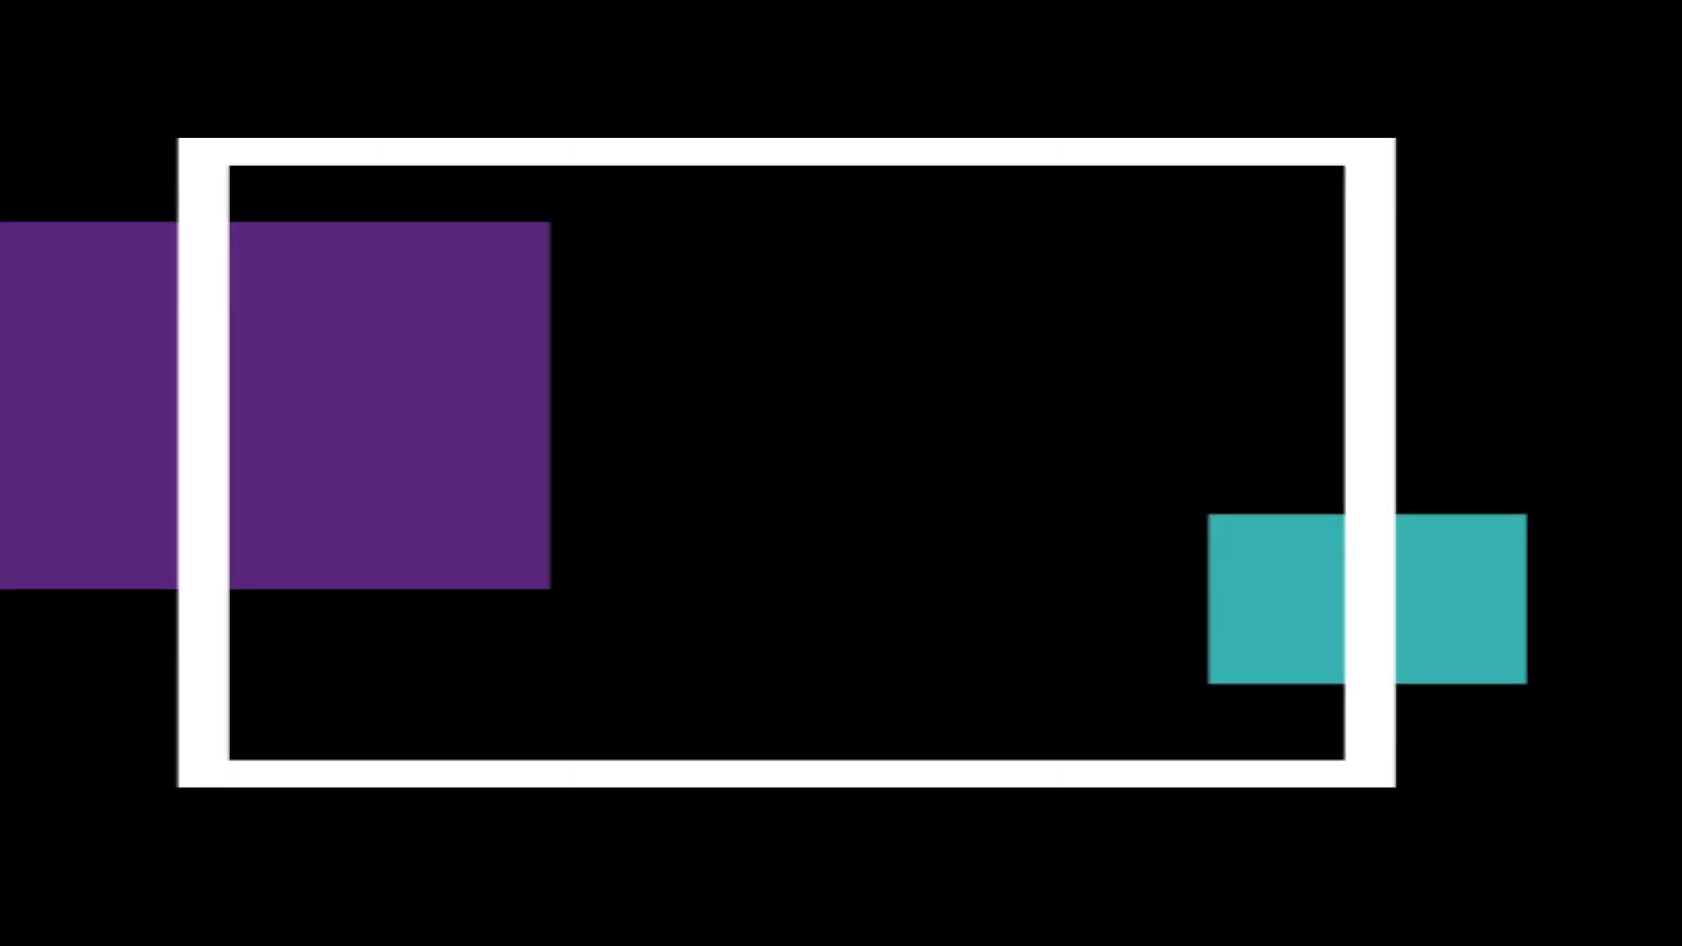